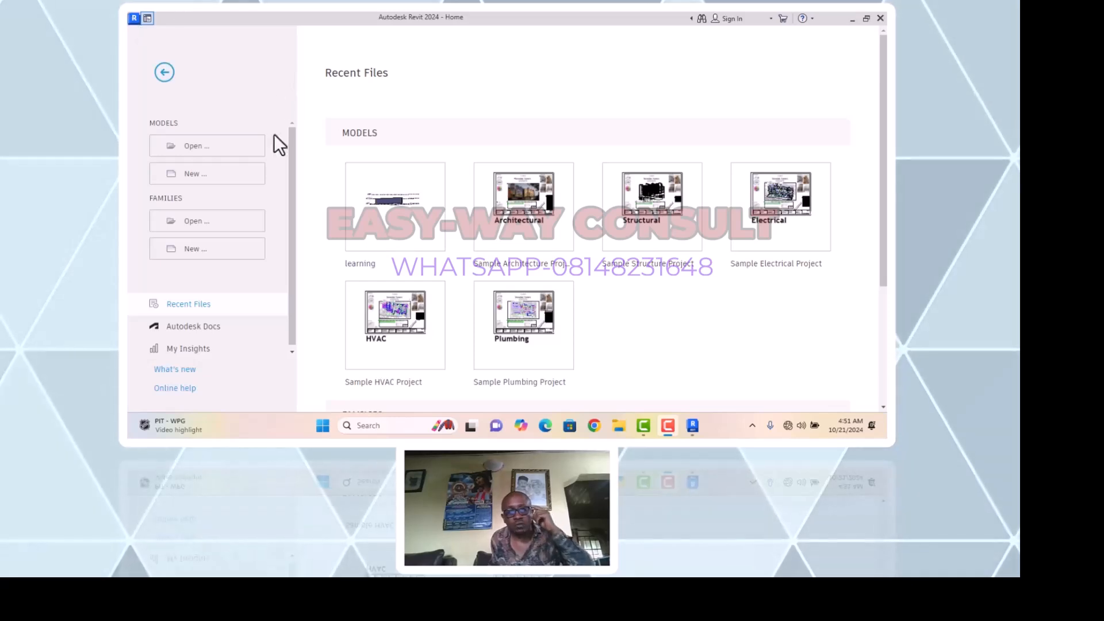
Open the existing project file "learning" from the Documents folder
{"action": "left_click", "coordinate": [206, 154]}
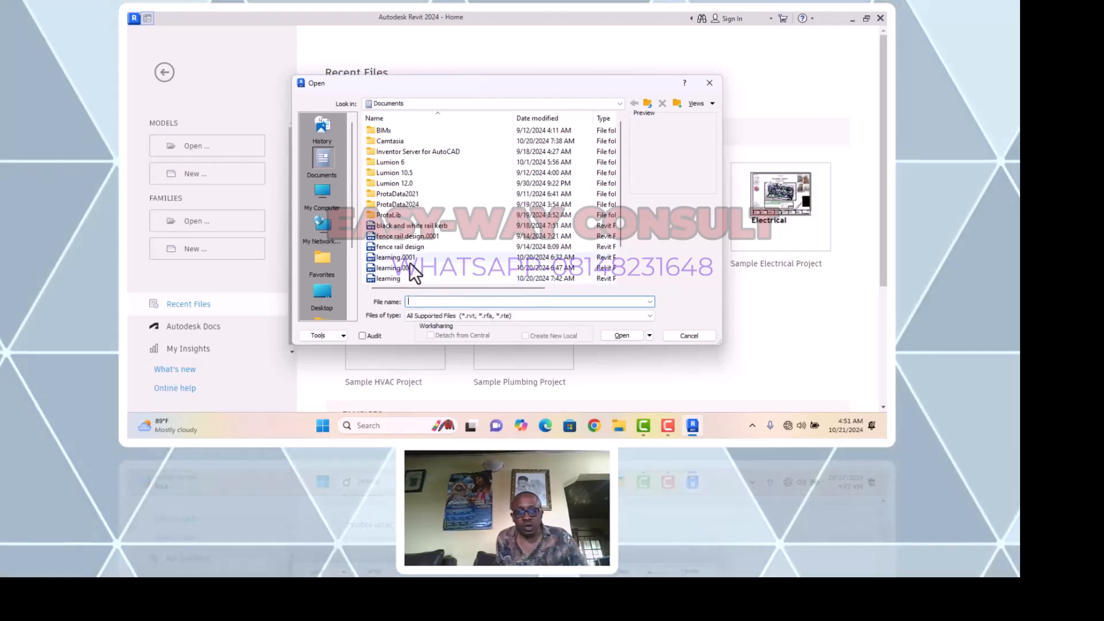
{"action": "left_click", "coordinate": [406, 279]}
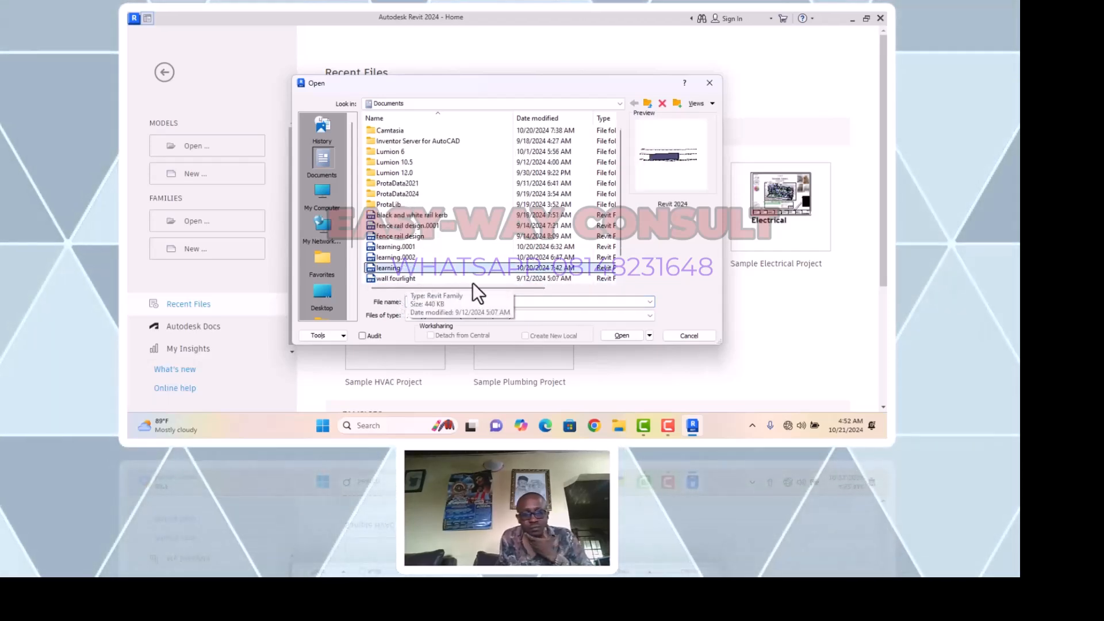
{"action": "left_click", "coordinate": [622, 336]}
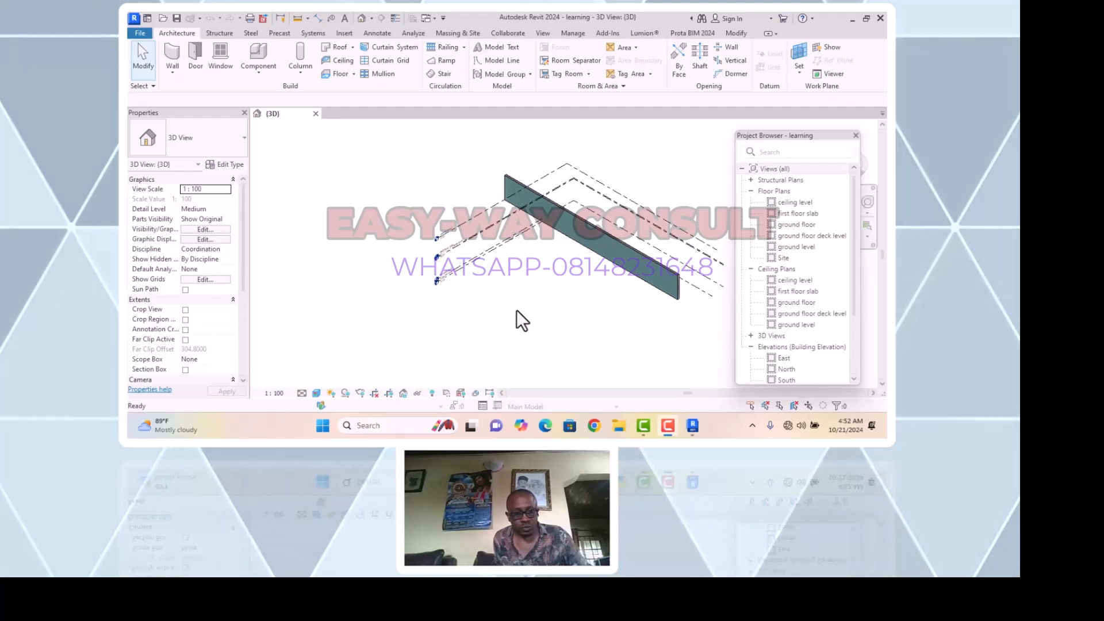
Open the ground level floor plan view
{"action": "scroll", "coordinate": [523, 291], "scroll_direction": "down", "scroll_amount": 2}
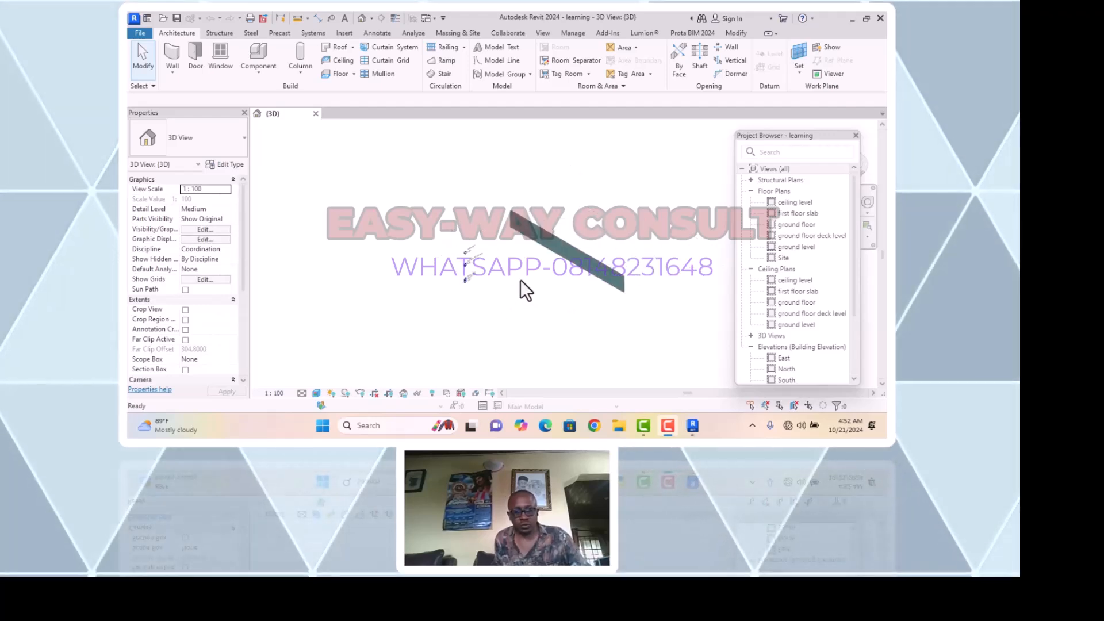
{"action": "left_click", "coordinate": [793, 248]}
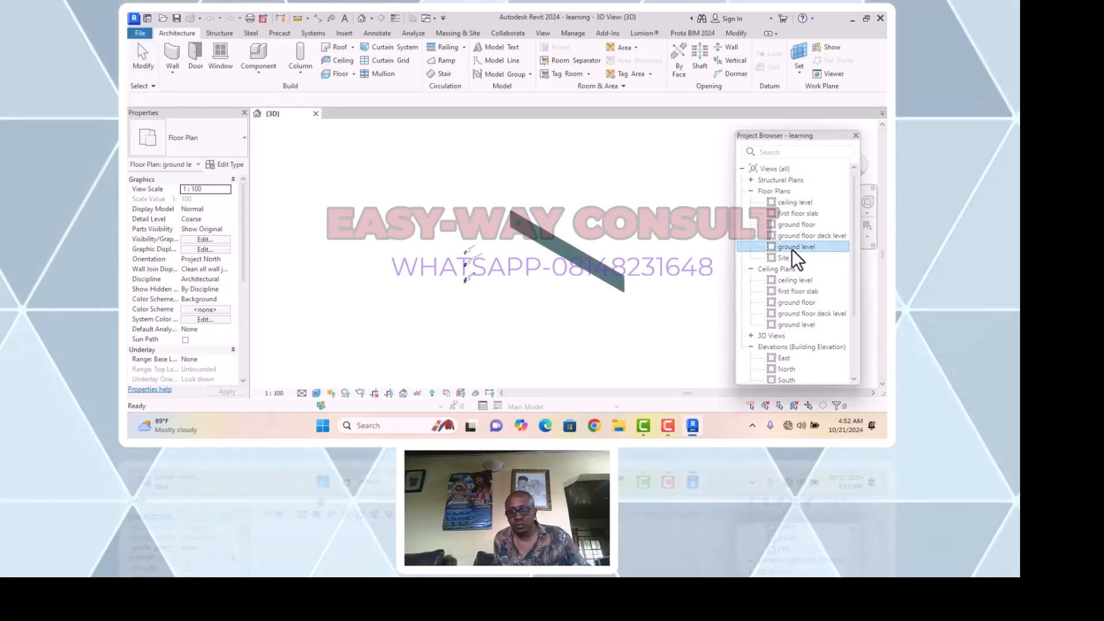
{"action": "left_click", "coordinate": [793, 247]}
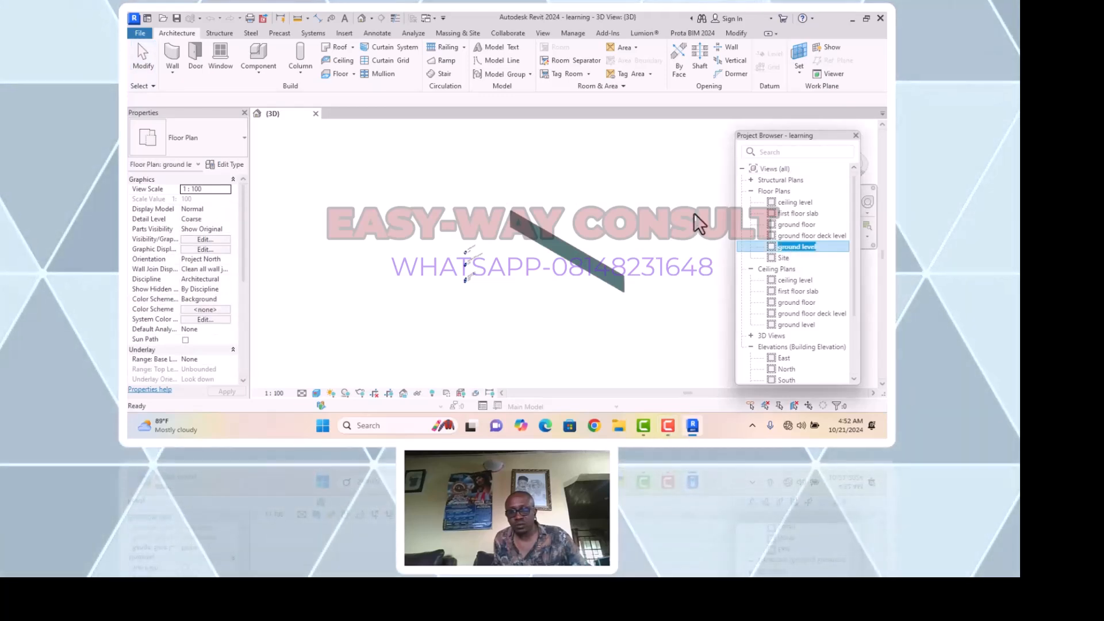
{"action": "left_click", "coordinate": [825, 248]}
{"action": "double_click", "coordinate": [824, 248]}
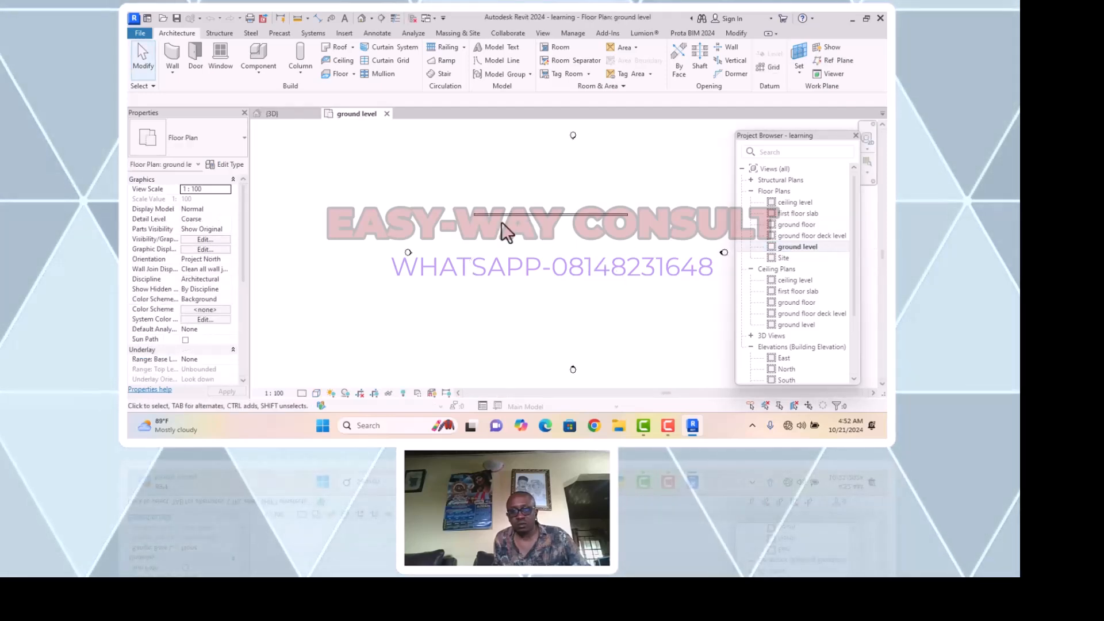
Delete the existing horizontal wall from the ground level floor plan
{"action": "left_click", "coordinate": [534, 216]}
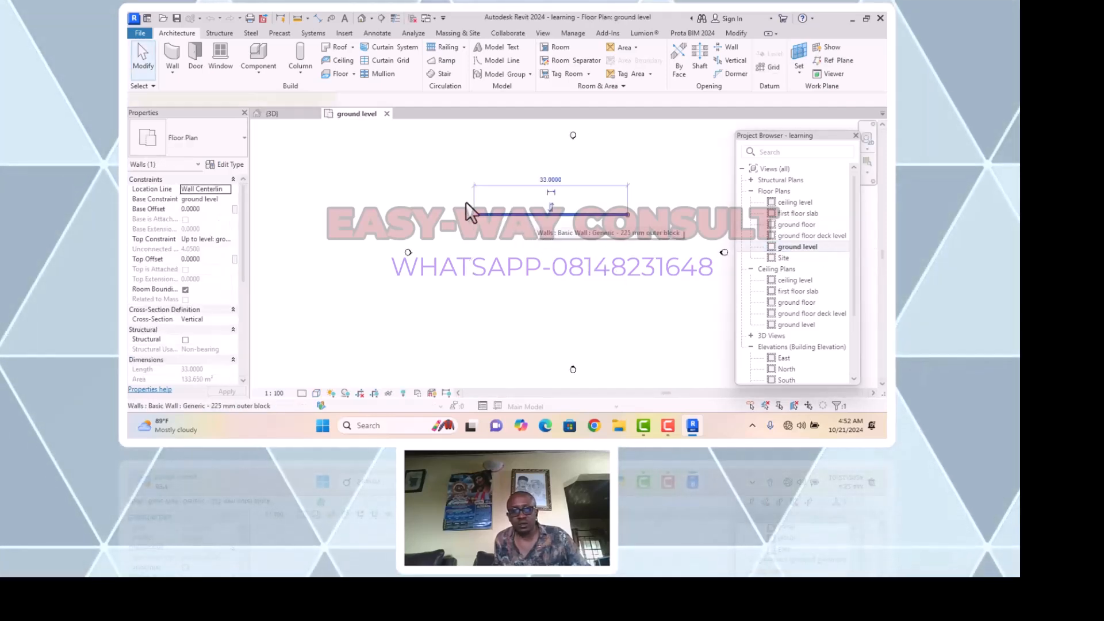
{"action": "right_click", "coordinate": [422, 181]}
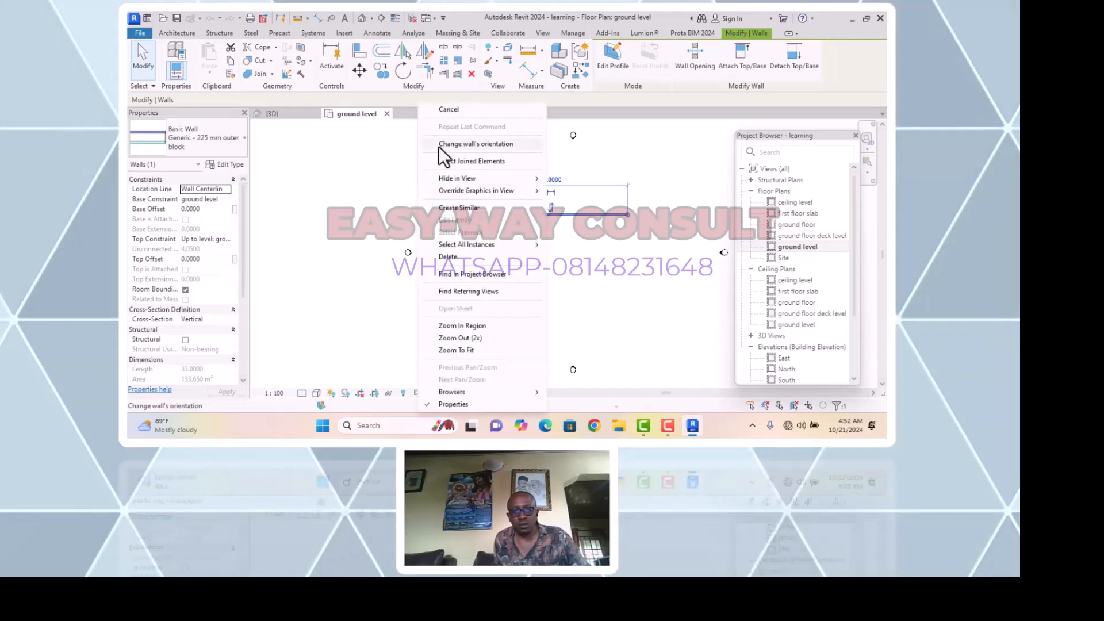
{"action": "left_click", "coordinate": [459, 264]}
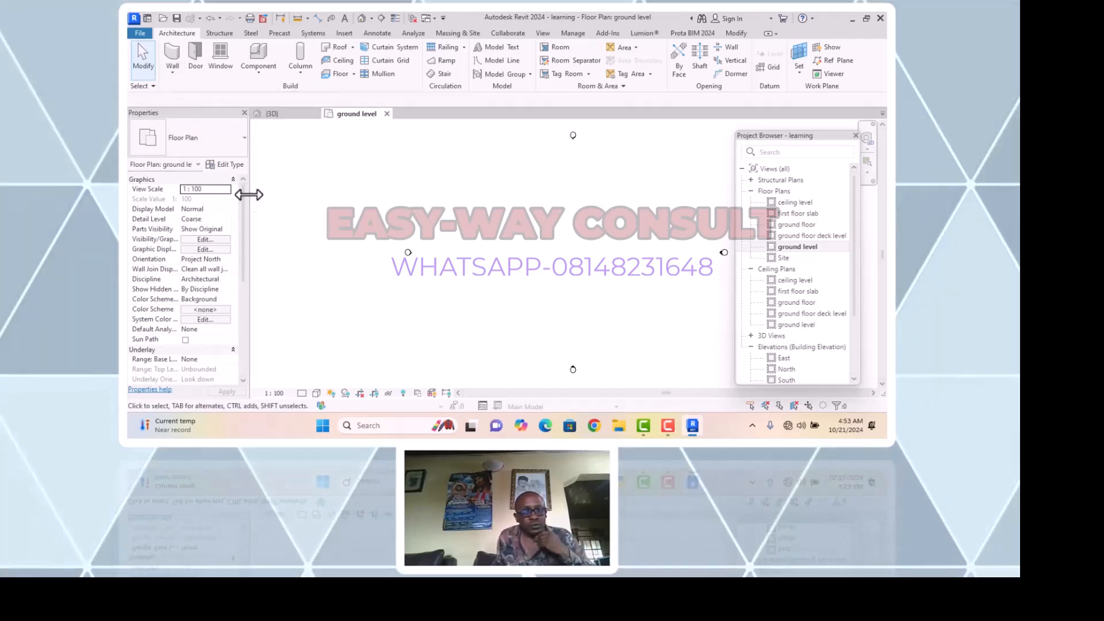
Draw a horizontal wall 38 m long on the ground level plan using the Generic - 225 mm outer block type
{"action": "left_click", "coordinate": [172, 61]}
{"action": "left_click", "coordinate": [171, 60]}
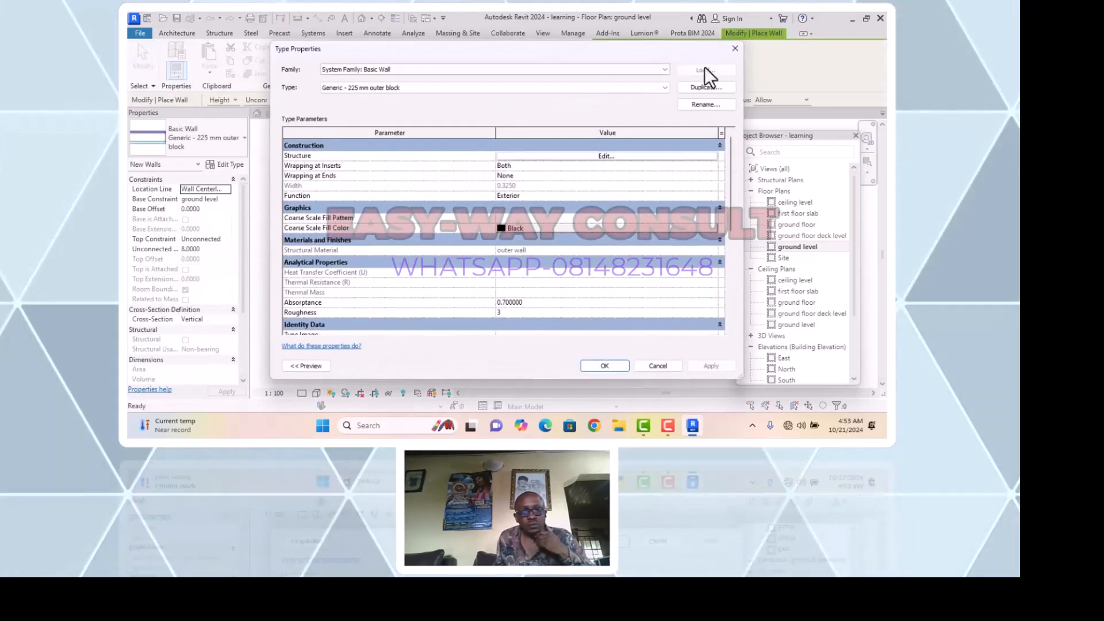
{"action": "left_click", "coordinate": [731, 50]}
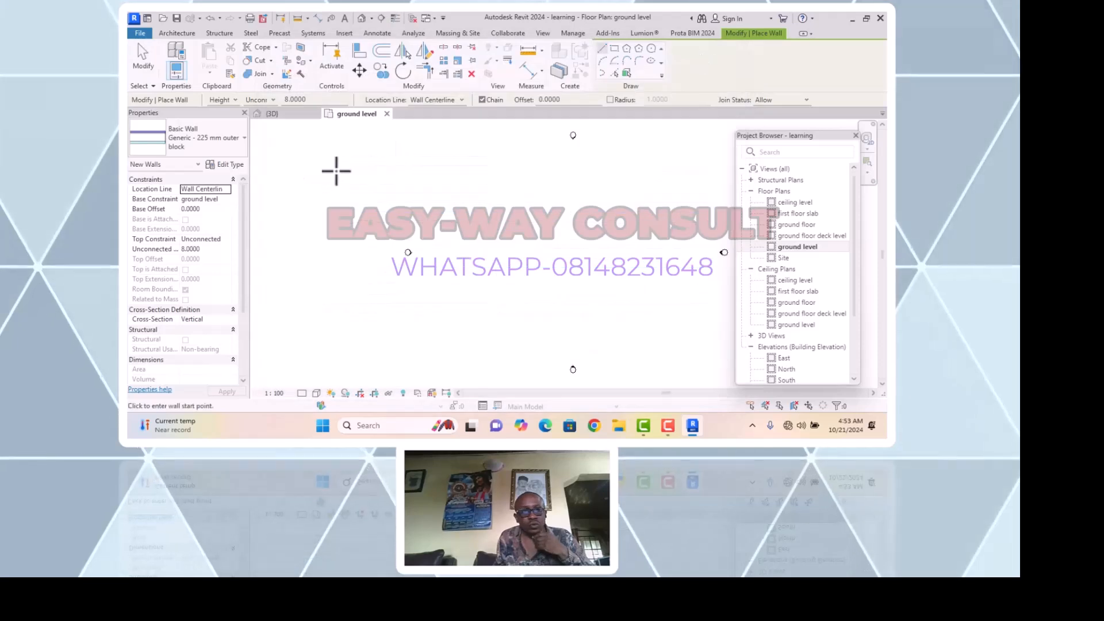
{"action": "left_click", "coordinate": [246, 147]}
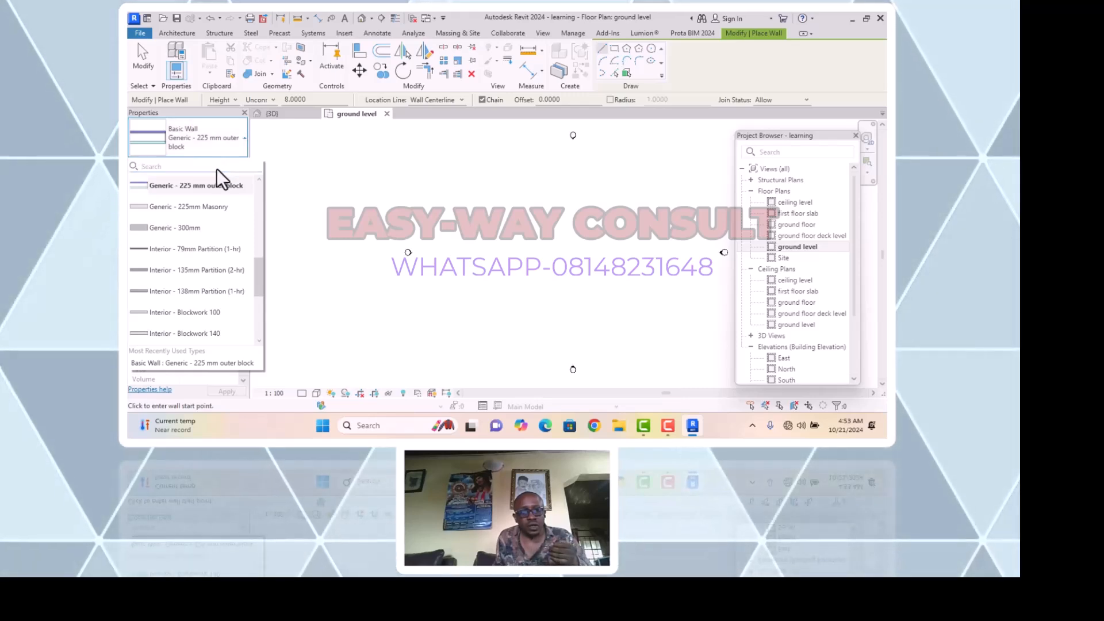
{"action": "left_click_drag", "start_coordinate": [257, 276], "coordinate": [264, 250]}
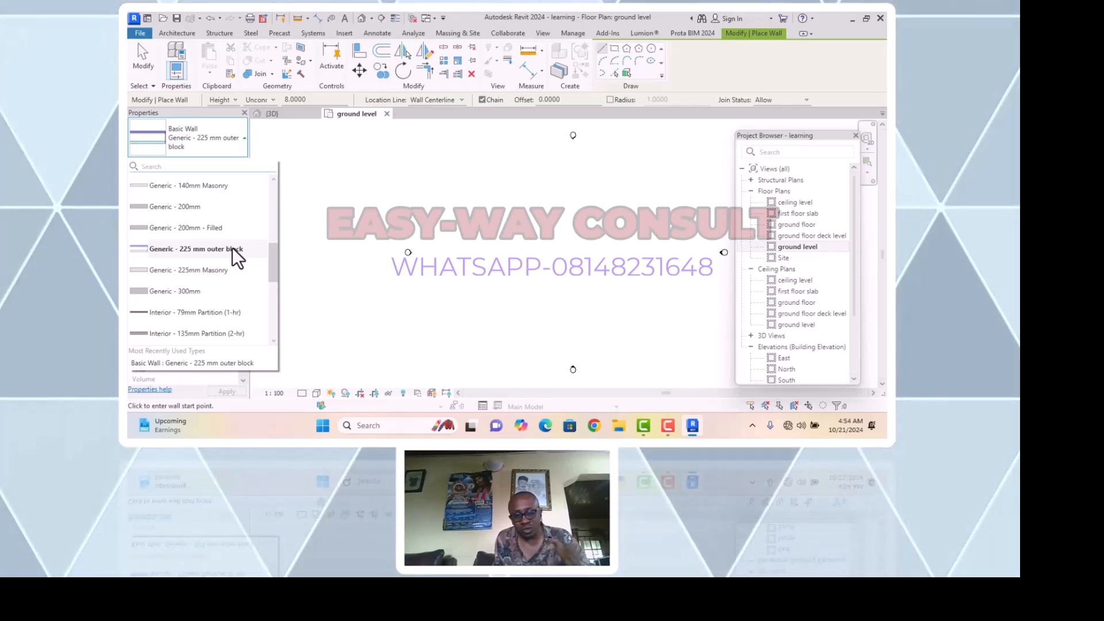
{"action": "left_click", "coordinate": [232, 248]}
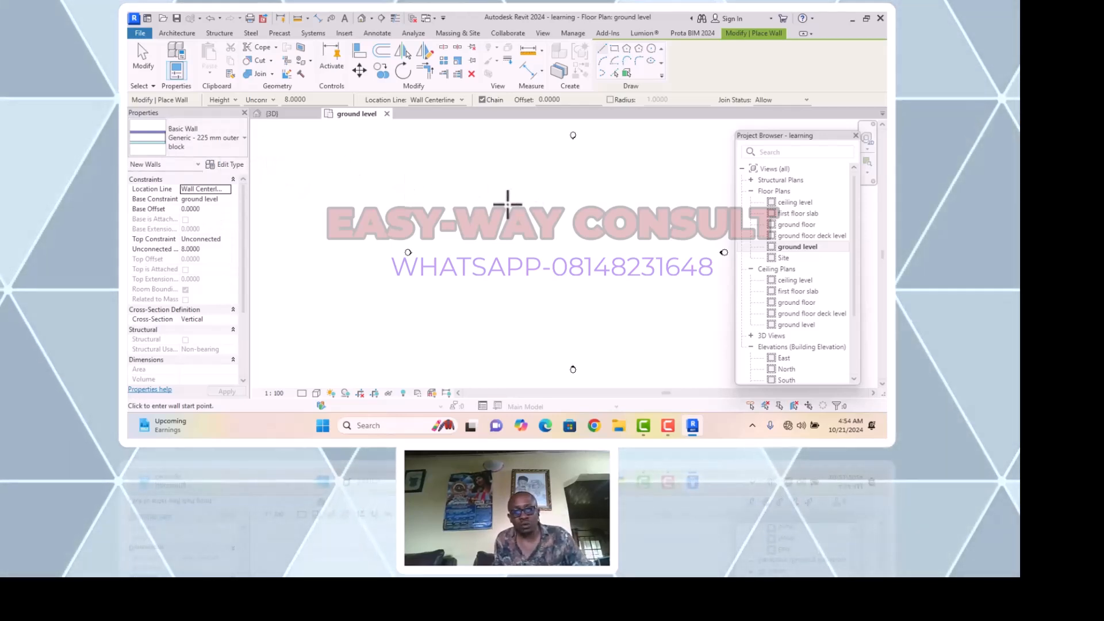
{"action": "left_click", "coordinate": [493, 203]}
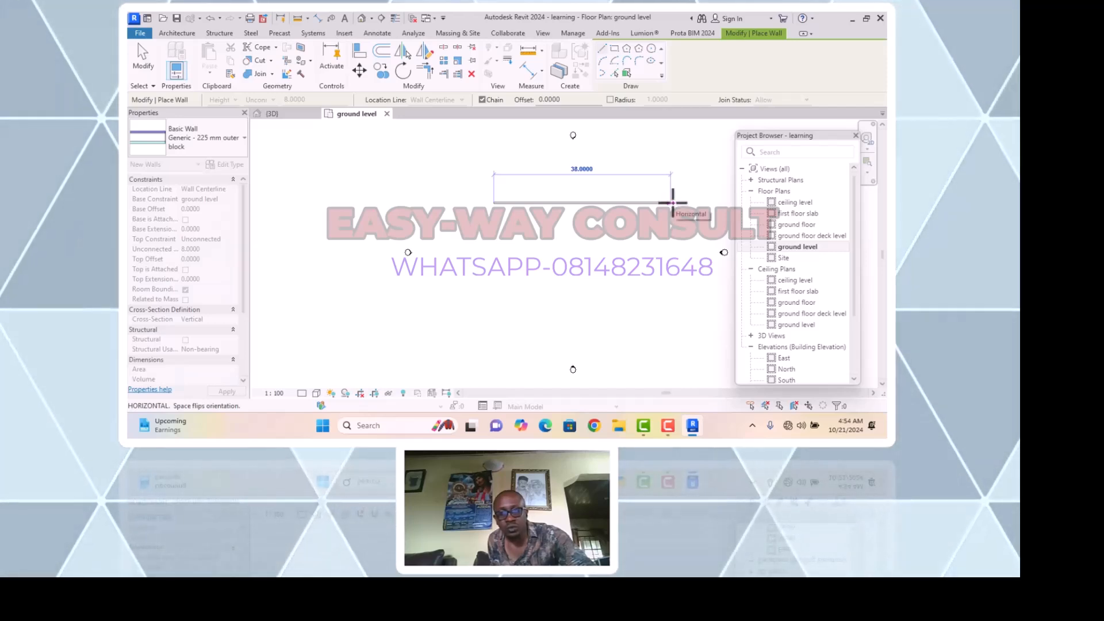
{"action": "left_click", "coordinate": [672, 202]}
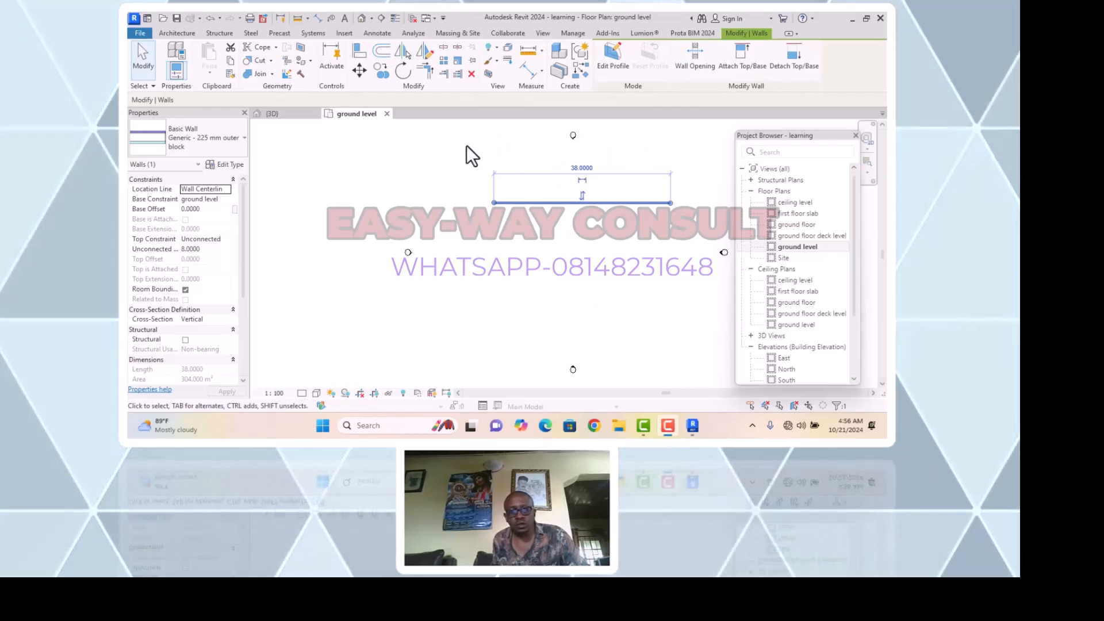
Delete the newly drawn 38 m wall from the plan
{"action": "right_click", "coordinate": [496, 154]}
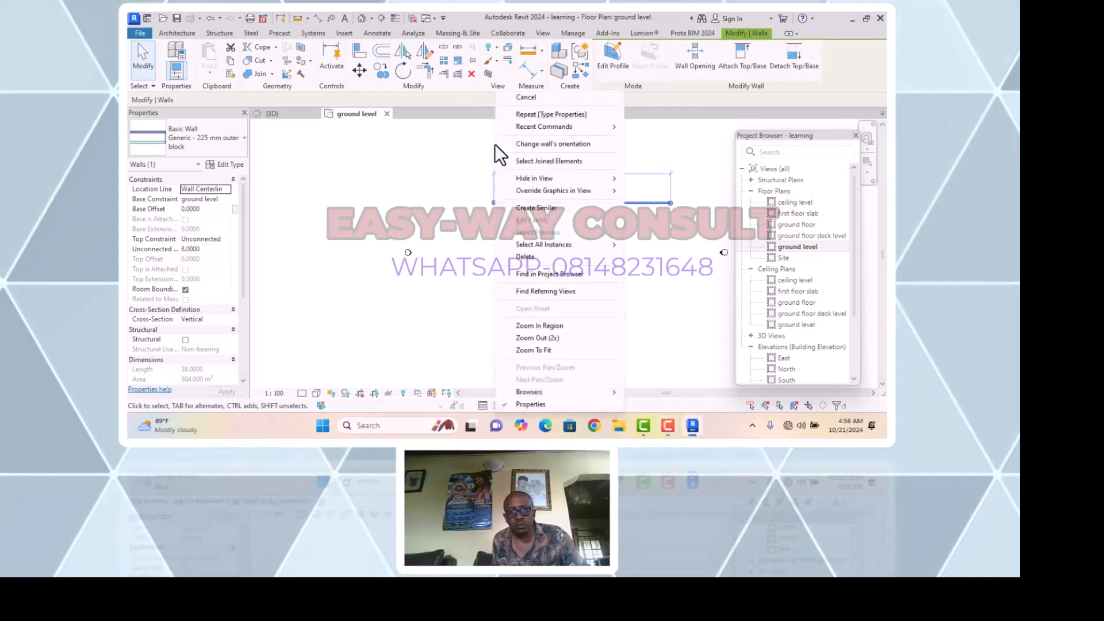
{"action": "left_click", "coordinate": [526, 257]}
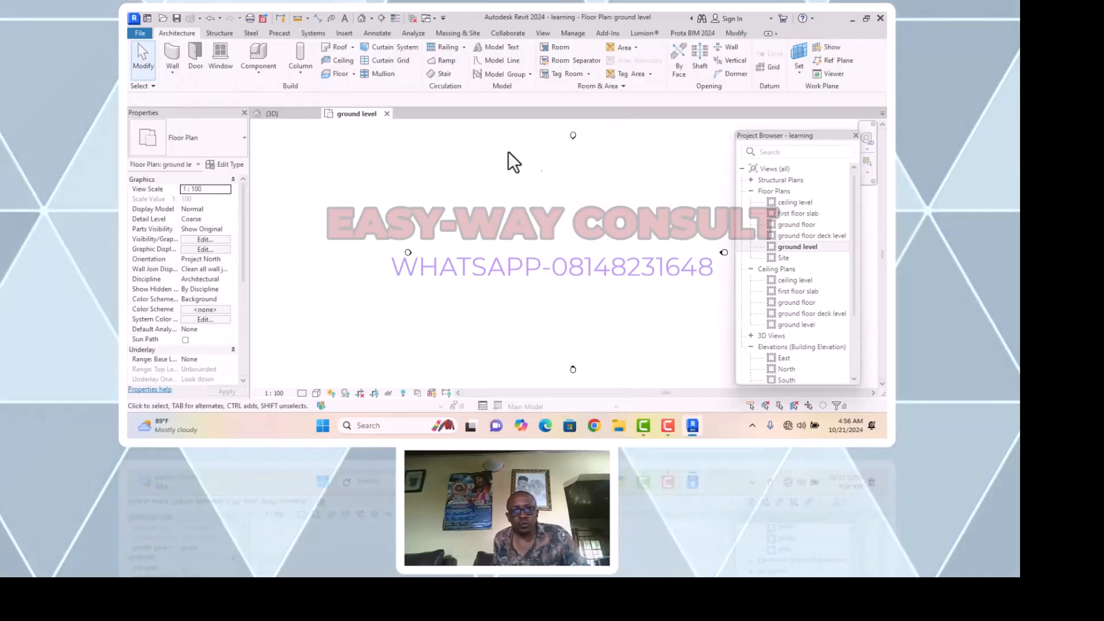
Configure temporary dimensions to measure from wall faces and from door and window openings
{"action": "left_click", "coordinate": [572, 32]}
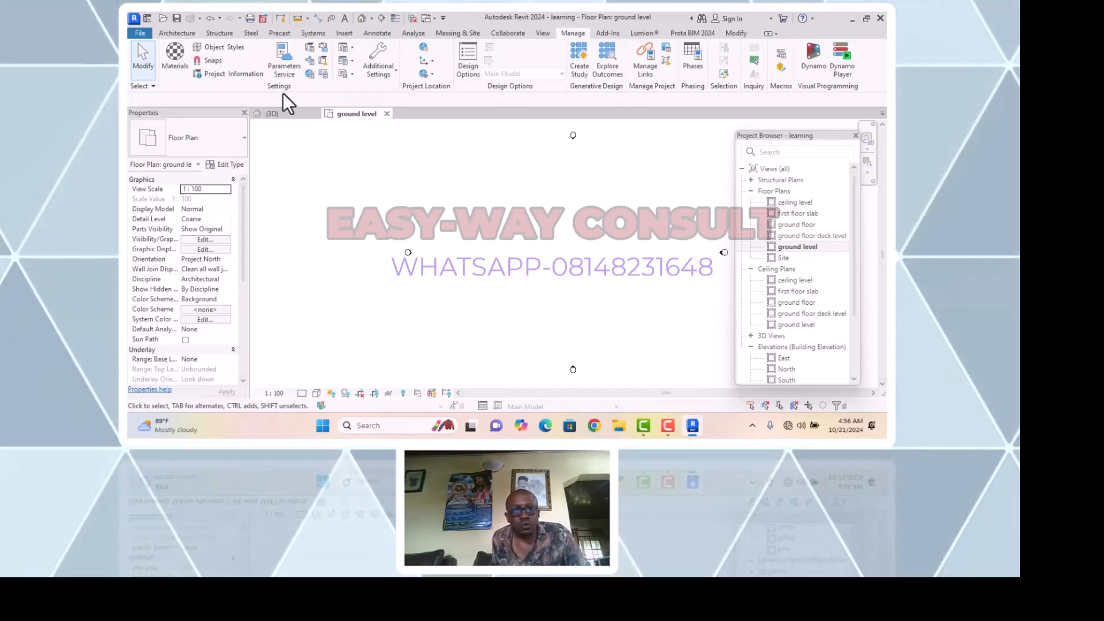
{"action": "left_click", "coordinate": [396, 74]}
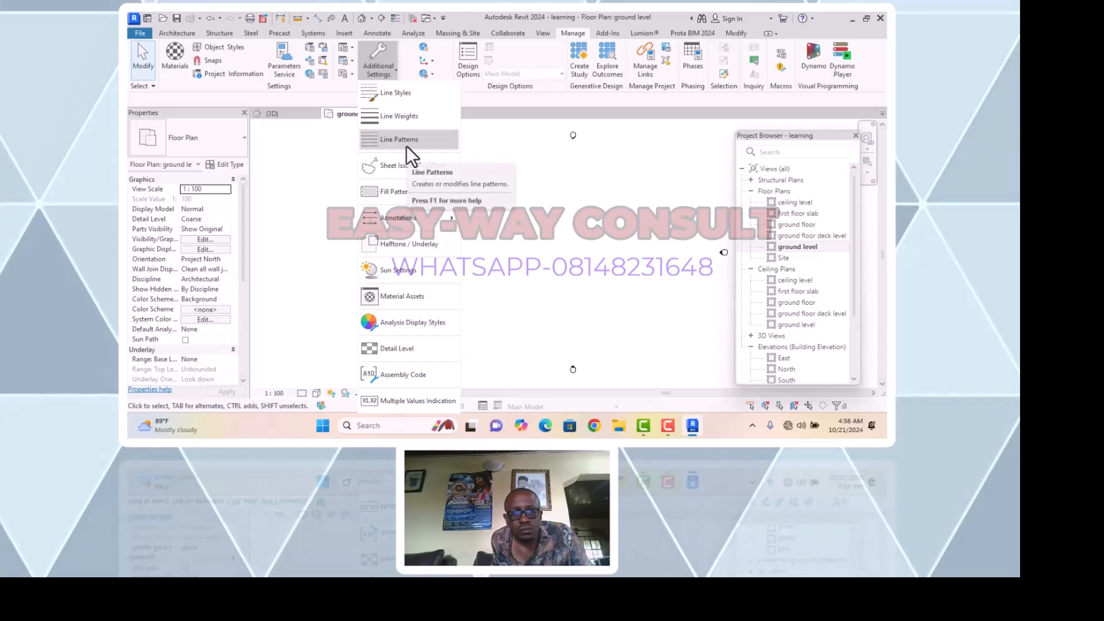
{"action": "left_click", "coordinate": [736, 398]}
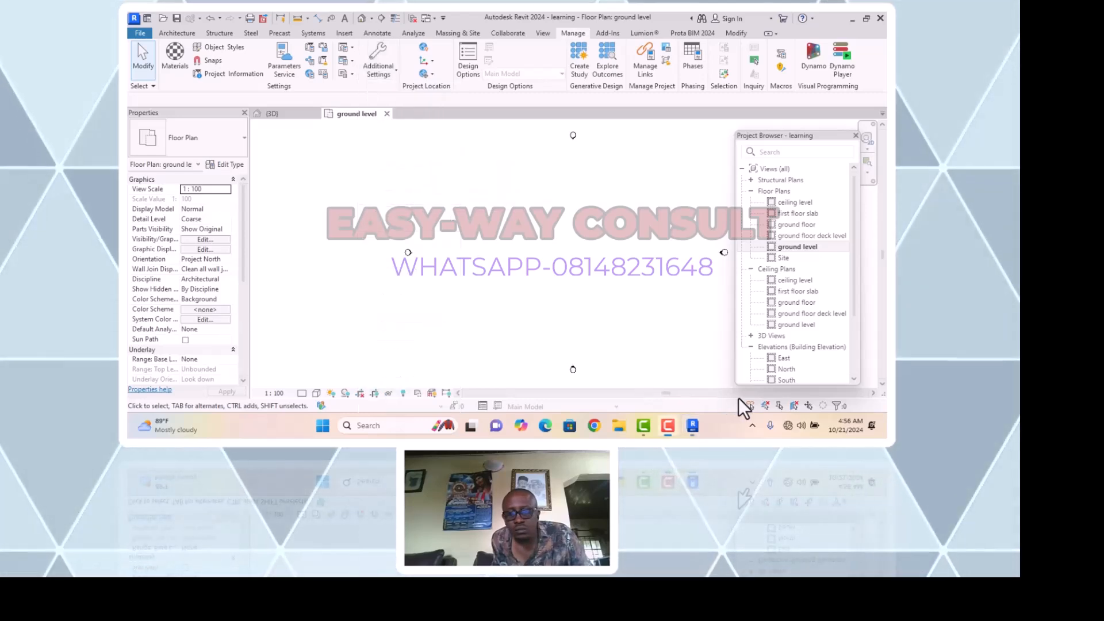
{"action": "left_click", "coordinate": [370, 72]}
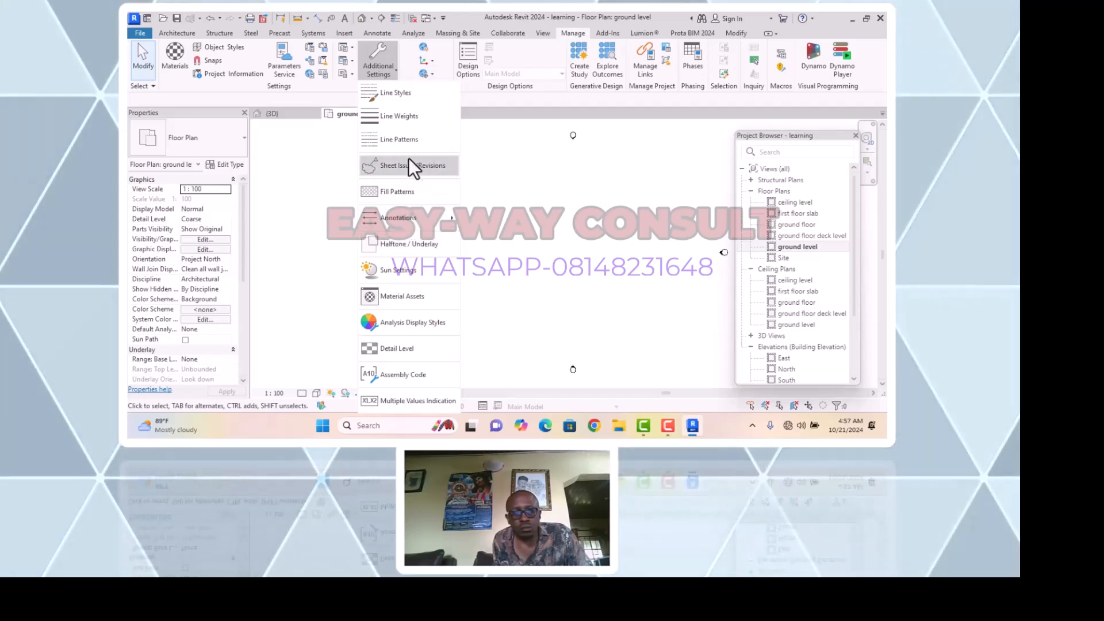
{"action": "mouse_move", "coordinate": [408, 216]}
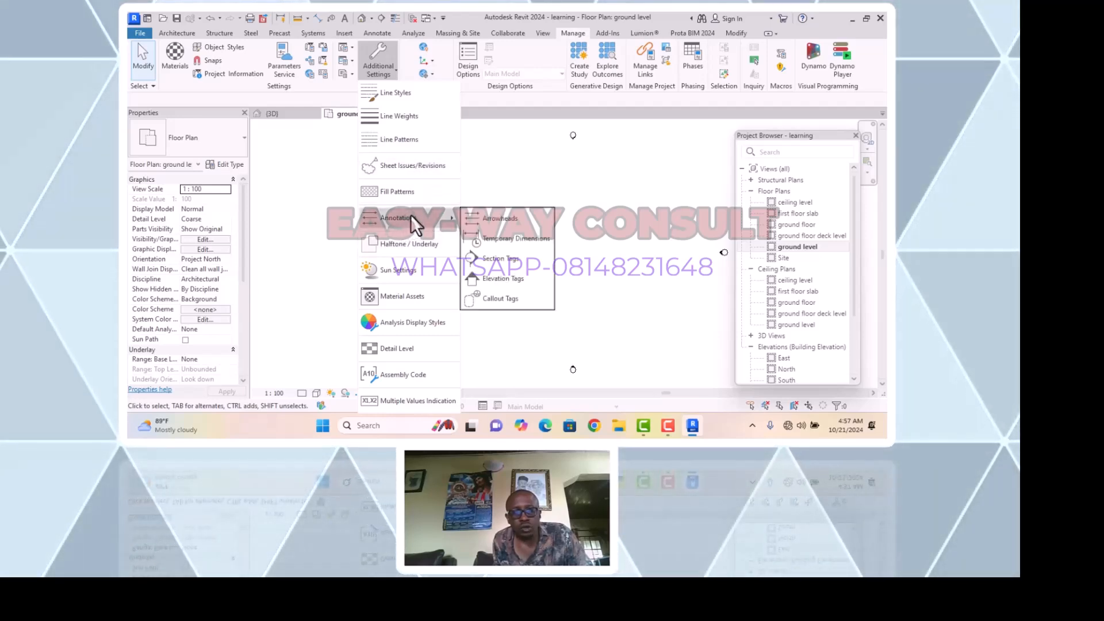
{"action": "left_click", "coordinate": [512, 240]}
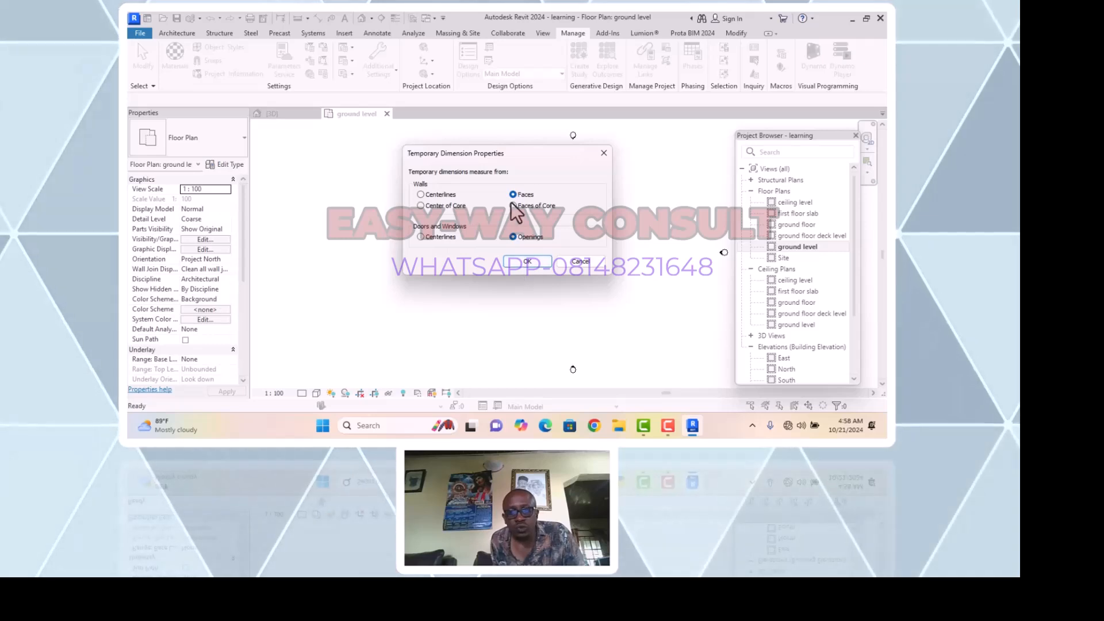
{"action": "left_click", "coordinate": [527, 262]}
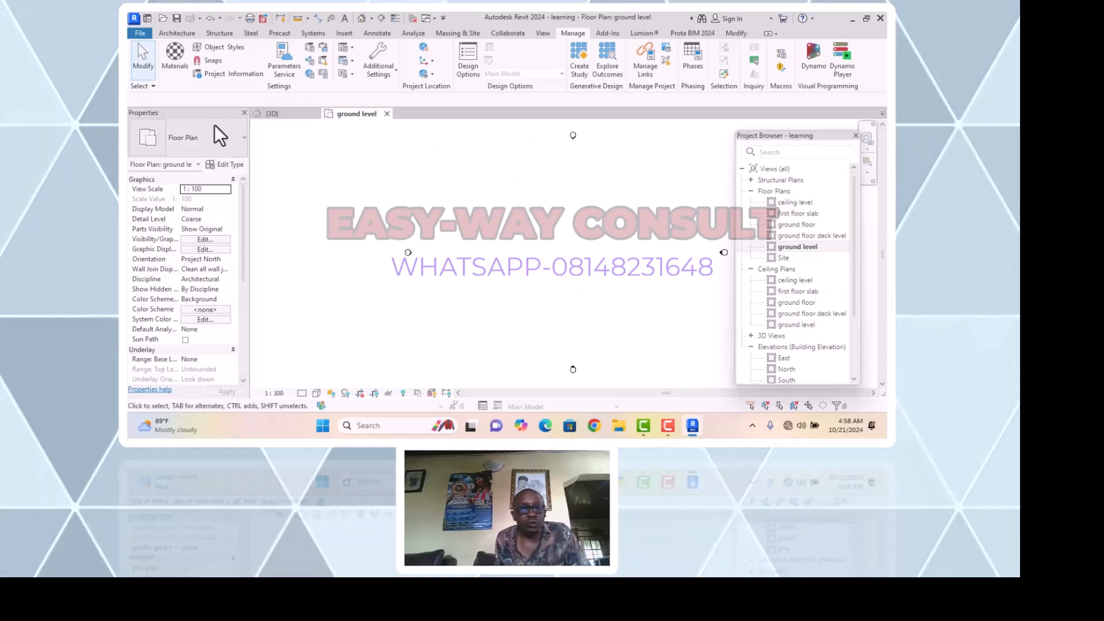
Start the Wall tool and bring the new wall's properties back into view
{"action": "left_click", "coordinate": [170, 34]}
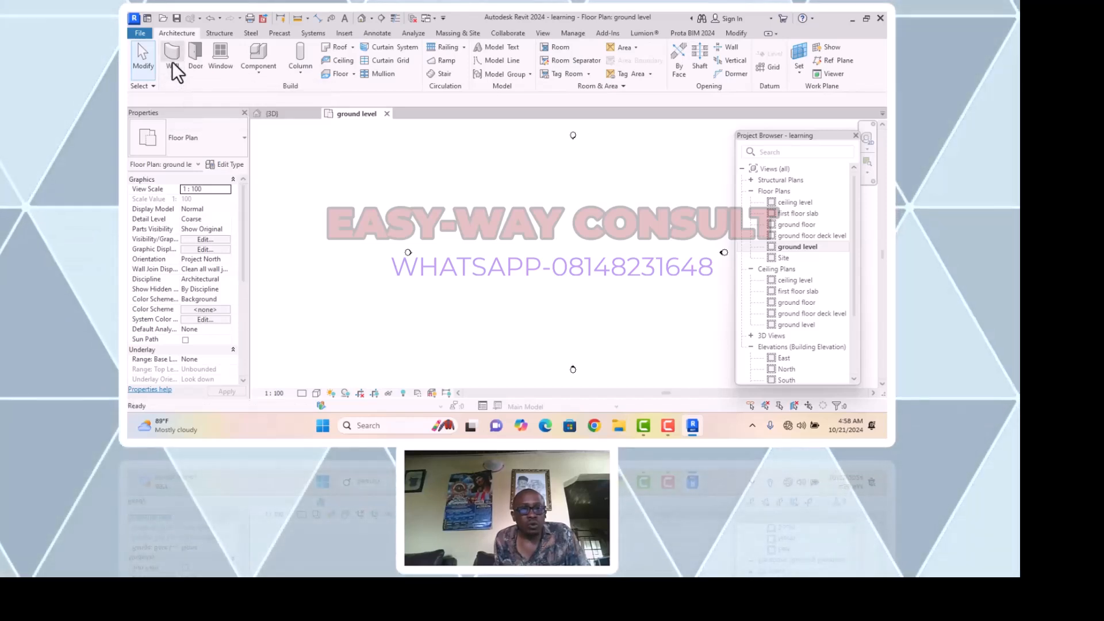
{"action": "left_click", "coordinate": [171, 61]}
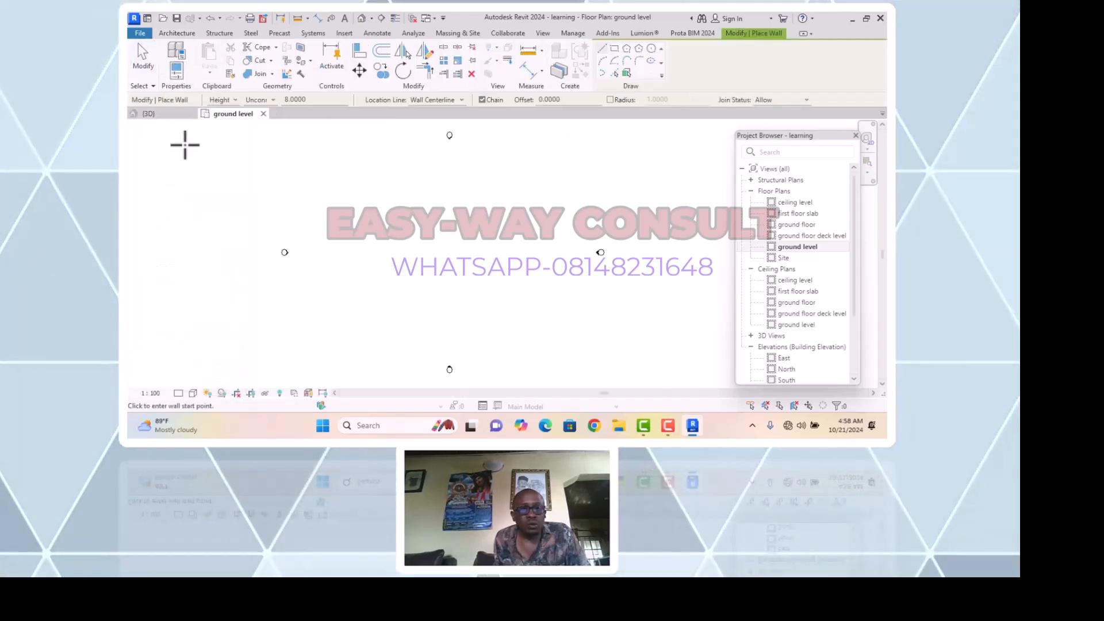
{"action": "left_click", "coordinate": [178, 33]}
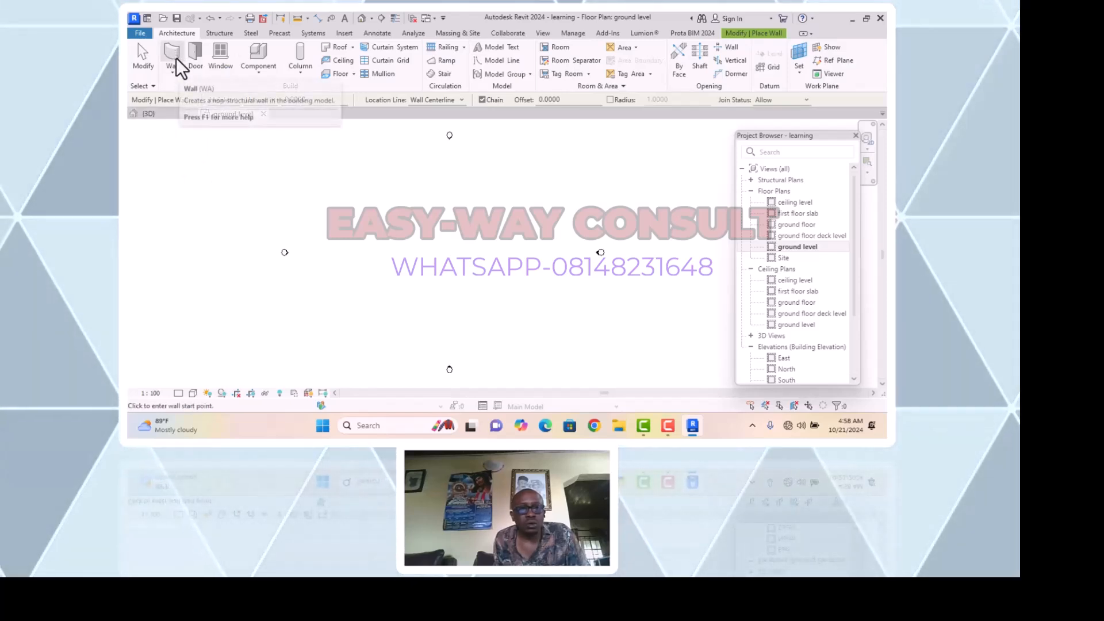
{"action": "left_click", "coordinate": [175, 58]}
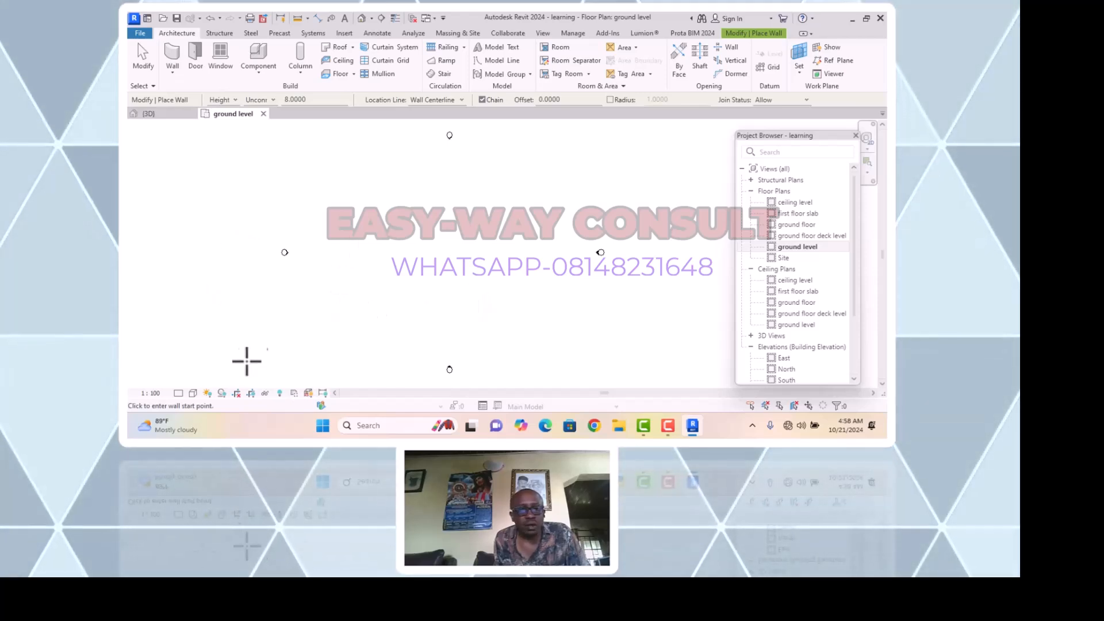
{"action": "right_click", "coordinate": [350, 182]}
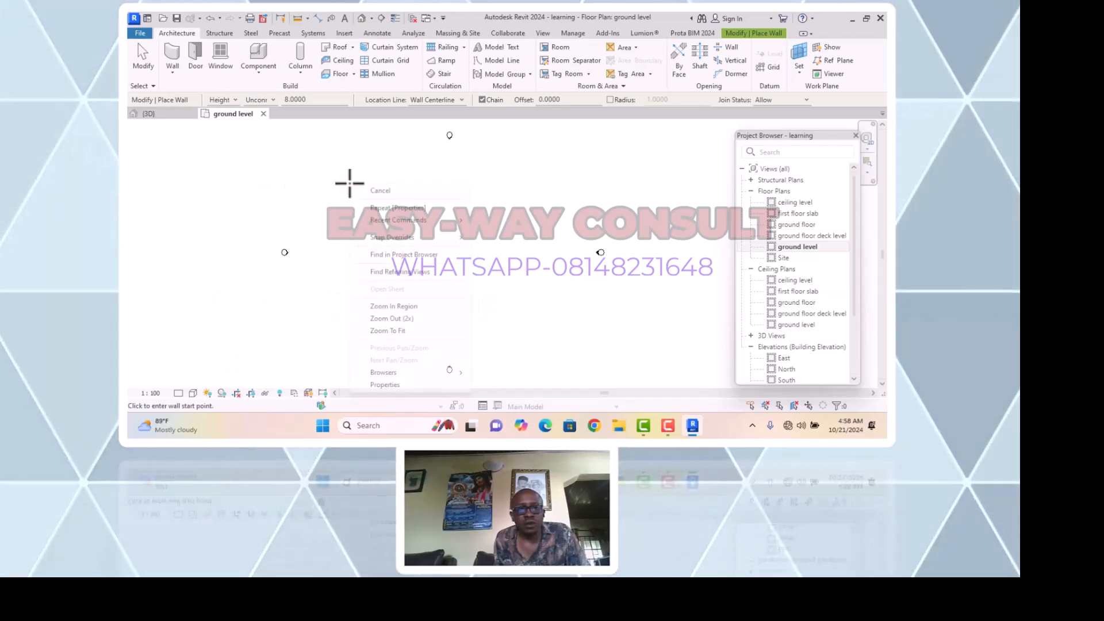
{"action": "left_click", "coordinate": [404, 386]}
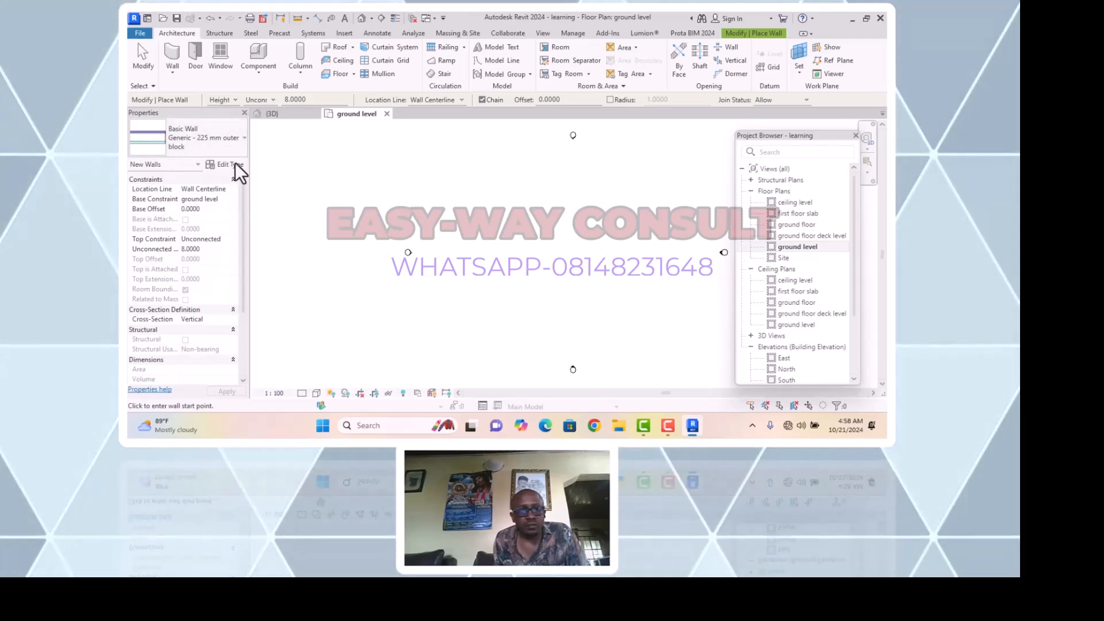
Draw a horizontal wall 40 m long on the ground level plan using the Generic - 225 mm outer block type
{"action": "left_click", "coordinate": [244, 143]}
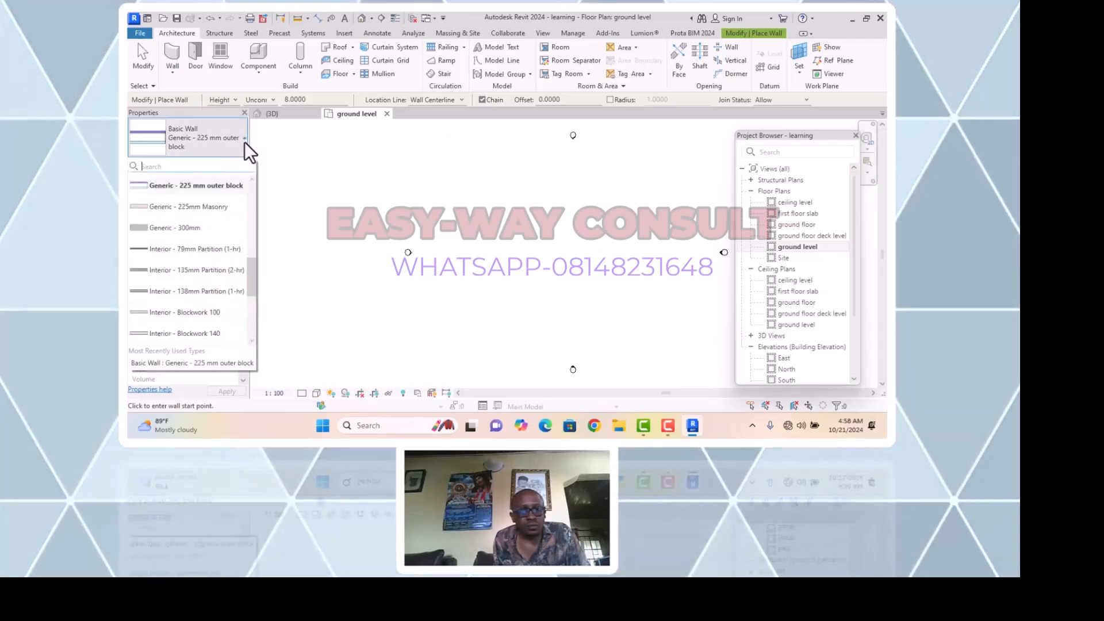
{"action": "left_click", "coordinate": [244, 143]}
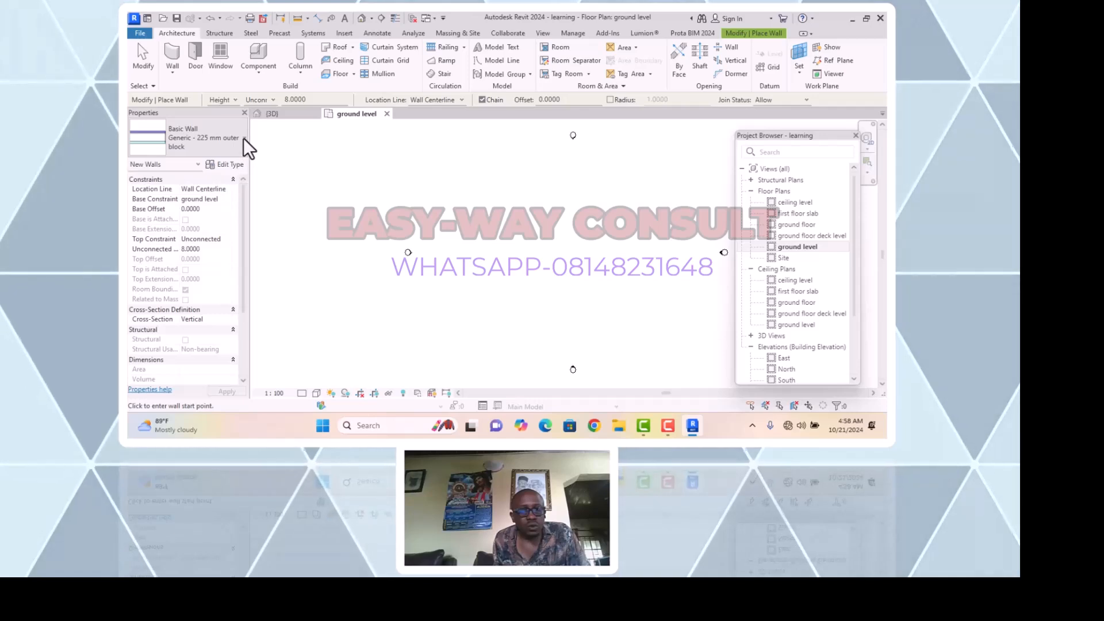
{"action": "left_click", "coordinate": [243, 139]}
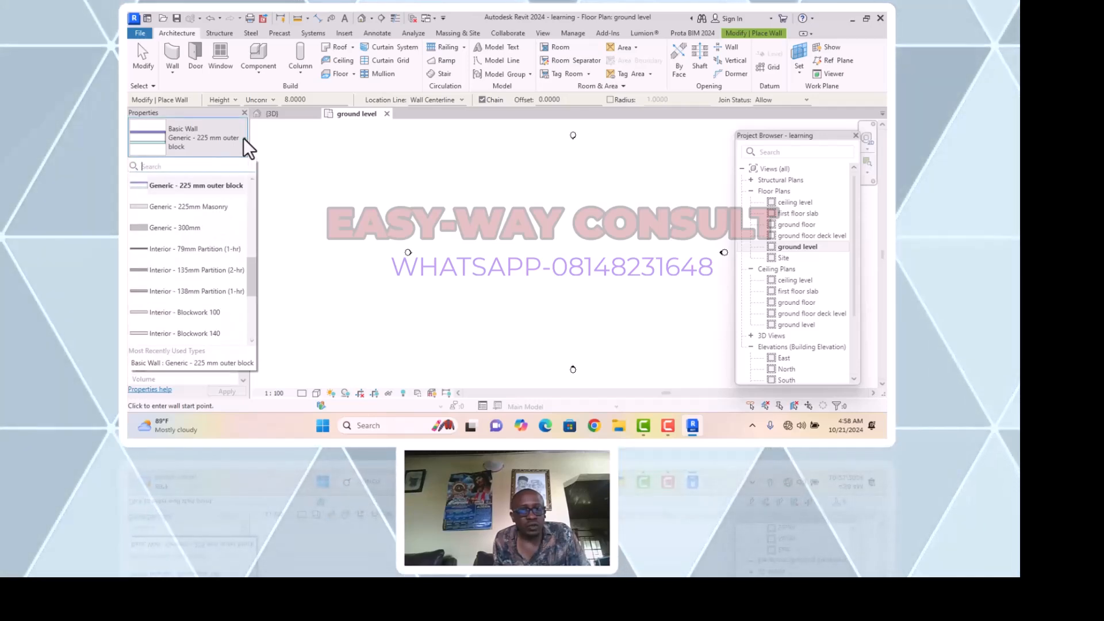
{"action": "left_click", "coordinate": [244, 138]}
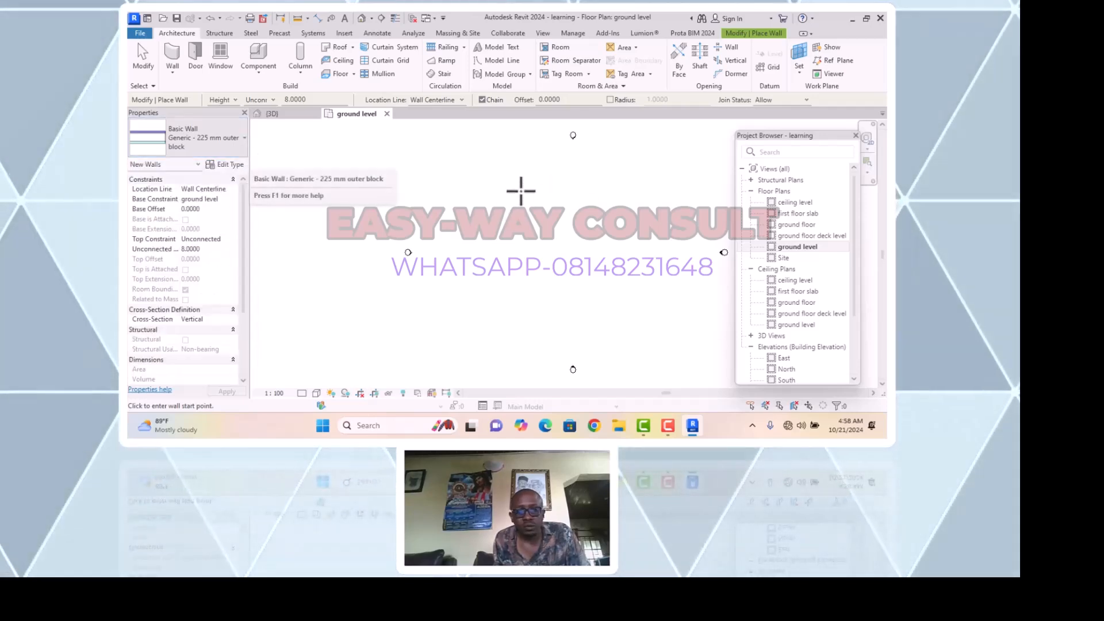
{"action": "left_click", "coordinate": [501, 184]}
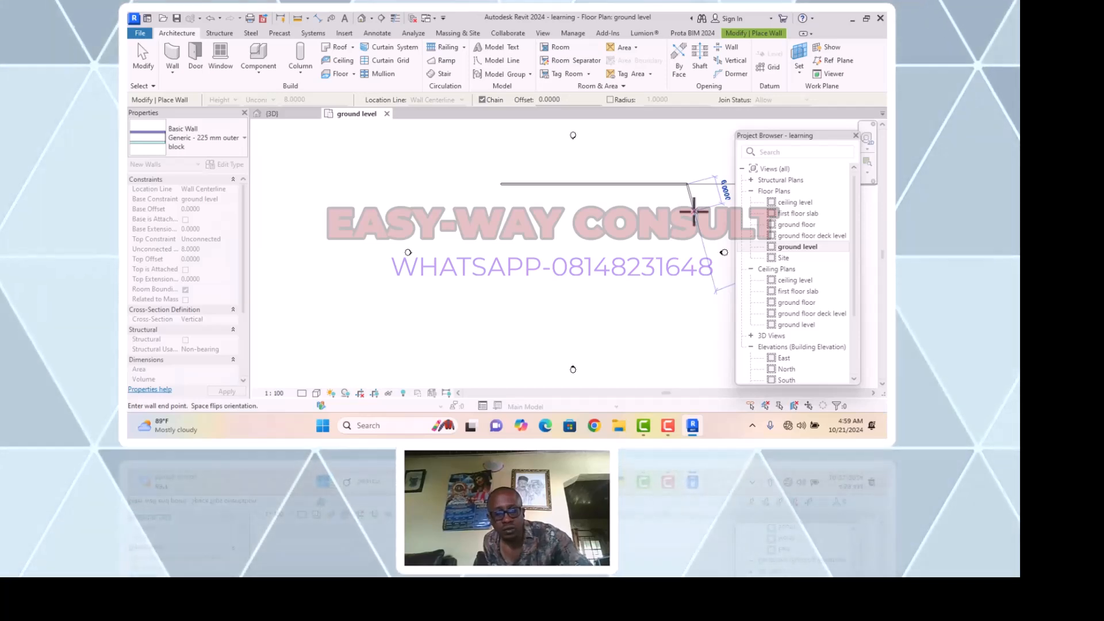
{"action": "key", "text": "Escape"}
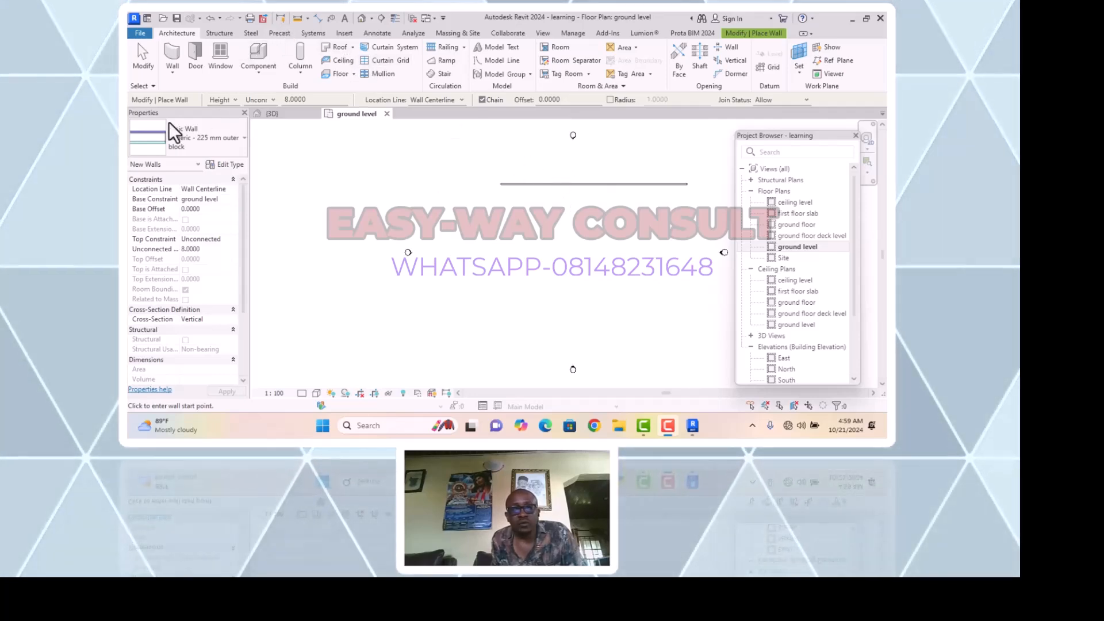
Open the default 3D view and examine the new wall up close and from another angle
{"action": "left_click", "coordinate": [343, 19]}
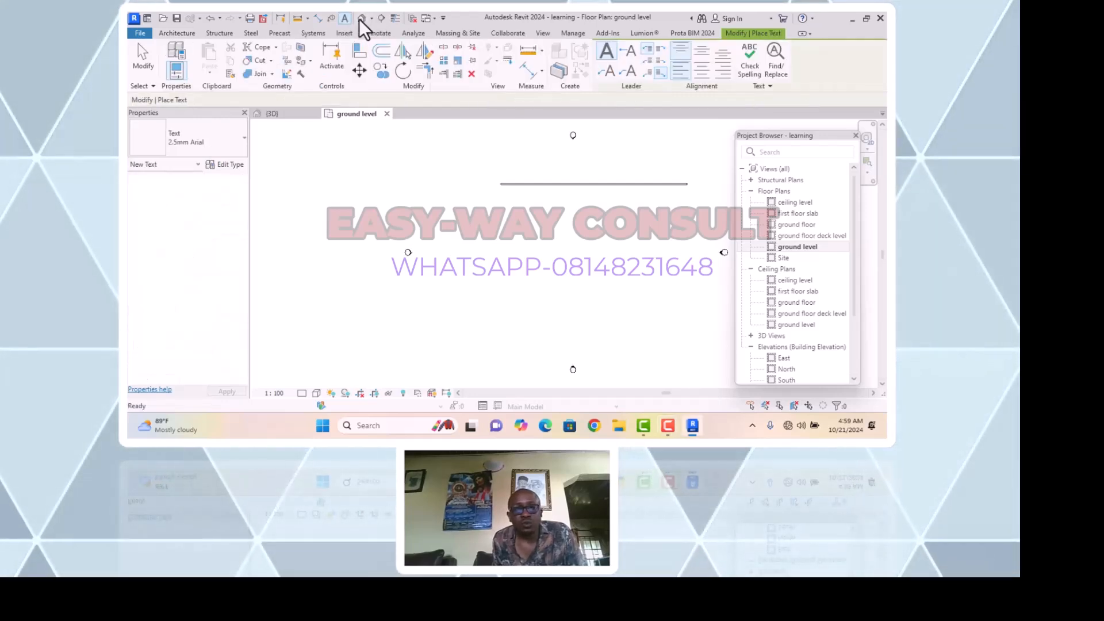
{"action": "left_click", "coordinate": [360, 19]}
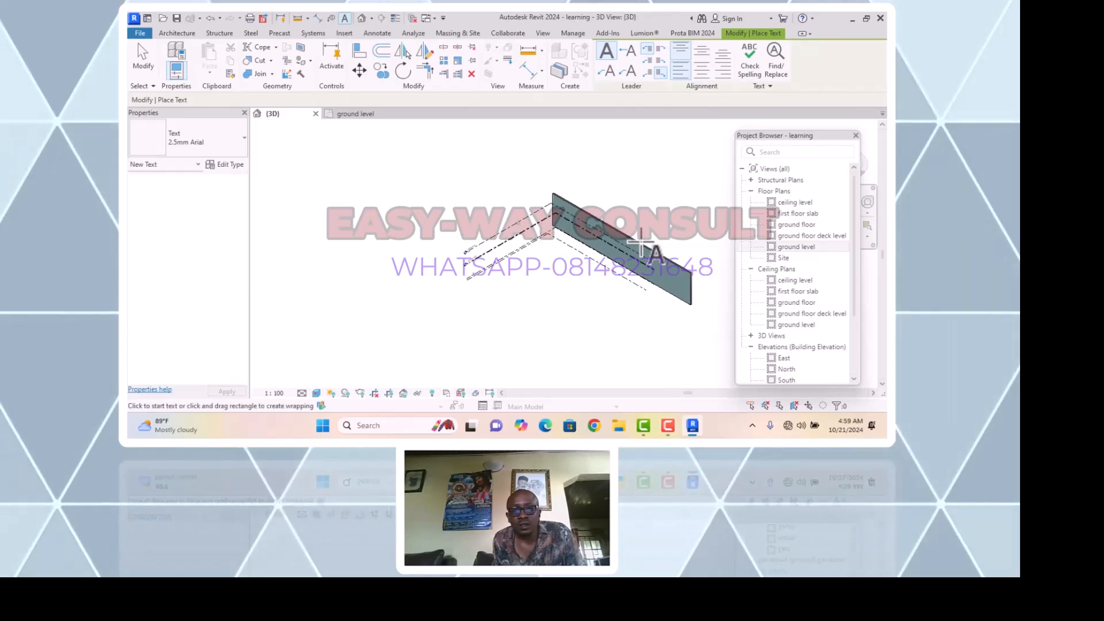
{"action": "scroll", "coordinate": [642, 244], "scroll_direction": "up", "scroll_amount": 6}
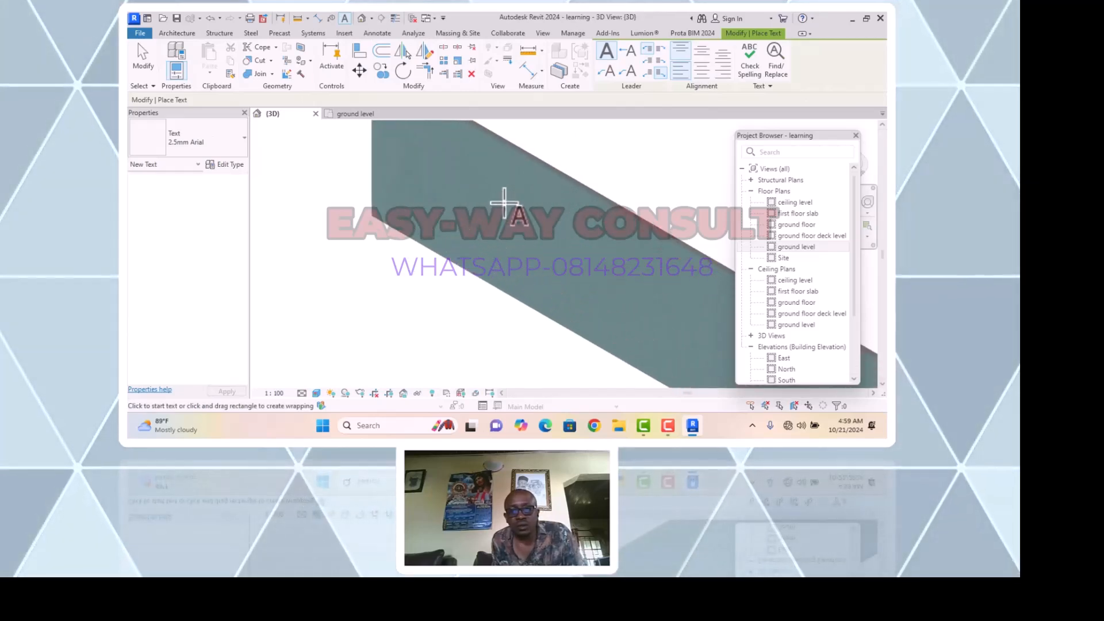
{"action": "scroll", "coordinate": [505, 200], "scroll_direction": "down", "scroll_amount": 5}
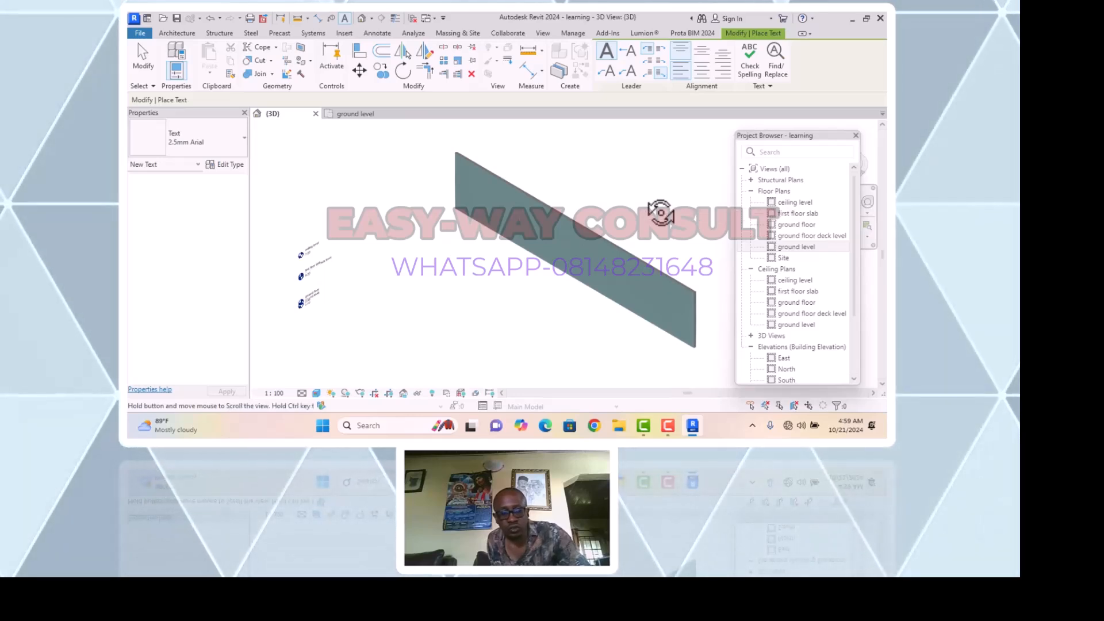
{"action": "middle_click_drag", "start_coordinate": [660, 213], "coordinate": [670, 185], "text": "shift"}
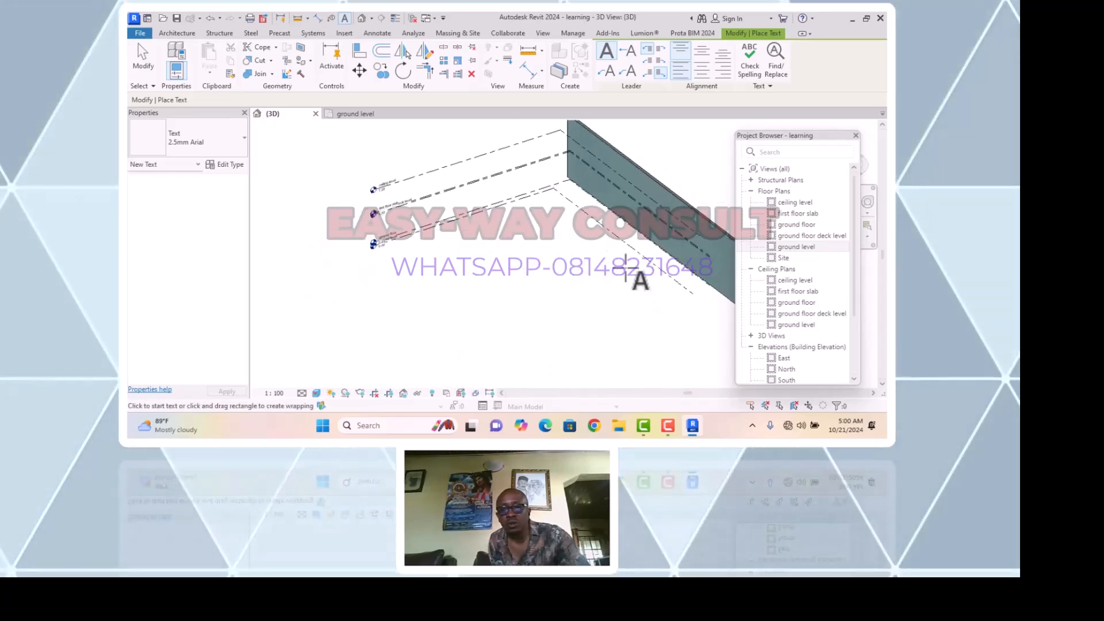
Return to the ground level floor plan and inspect the horizontal wall's length, orientation and properties
{"action": "double_click", "coordinate": [791, 247]}
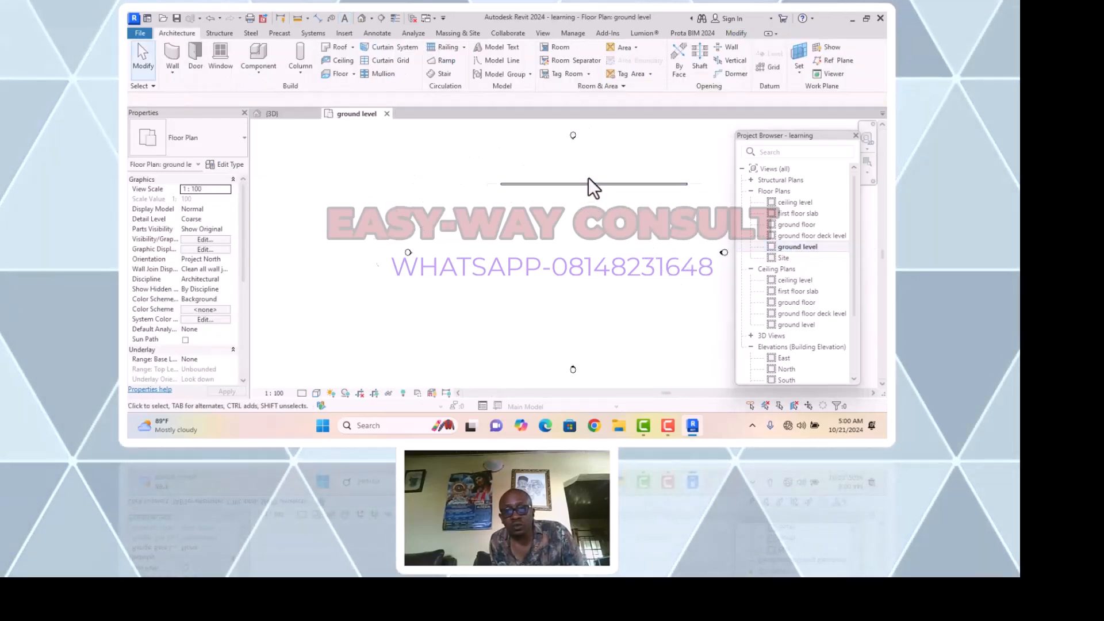
{"action": "scroll", "coordinate": [589, 175], "scroll_direction": "up", "scroll_amount": 3}
{"action": "scroll", "coordinate": [485, 253], "scroll_direction": "down", "scroll_amount": 3}
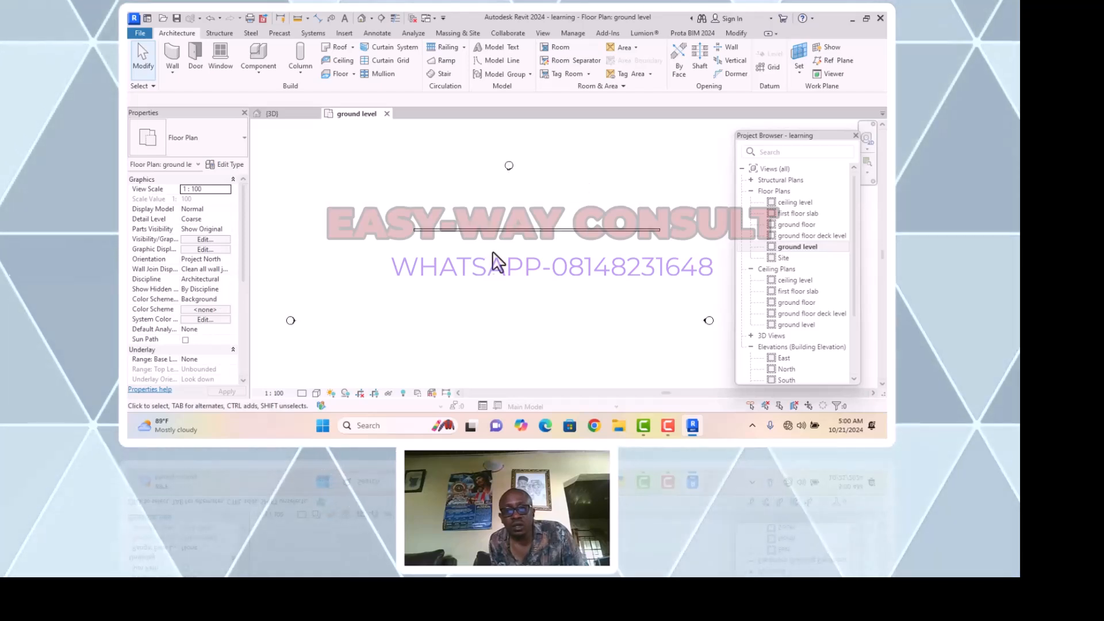
{"action": "left_click", "coordinate": [584, 230]}
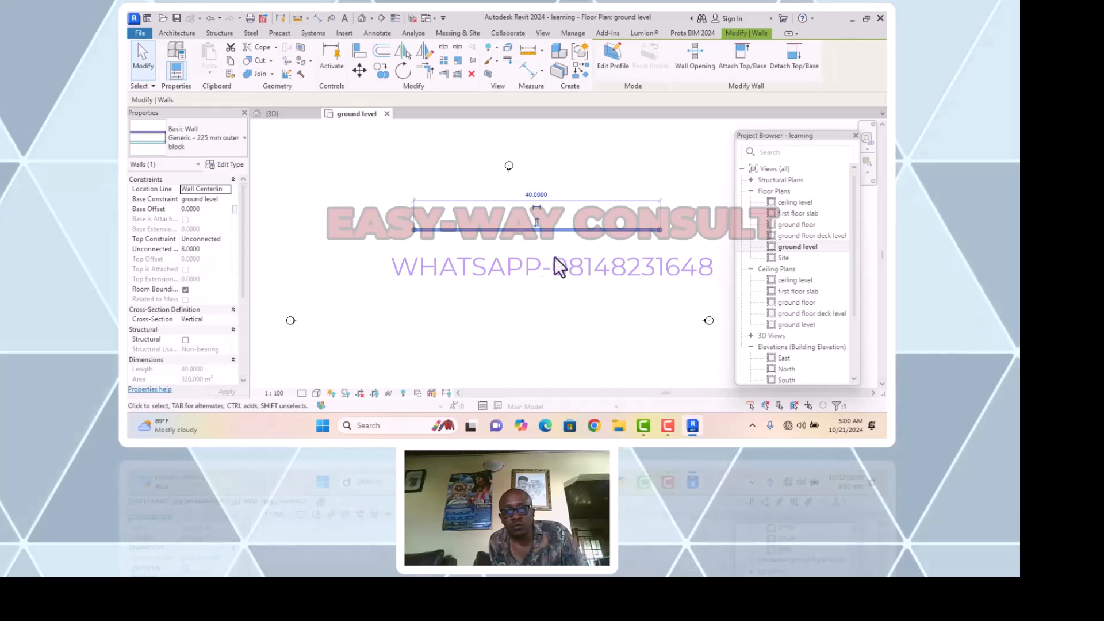
{"action": "scroll", "coordinate": [534, 222], "scroll_direction": "up", "scroll_amount": 3}
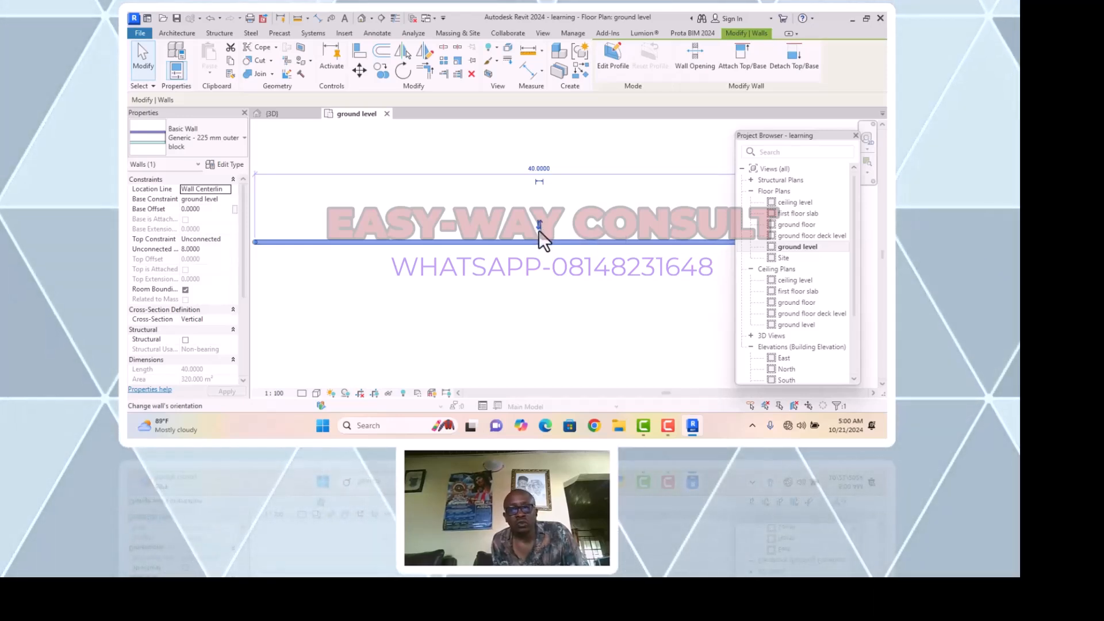
{"action": "scroll", "coordinate": [584, 265], "scroll_direction": "down", "scroll_amount": 3}
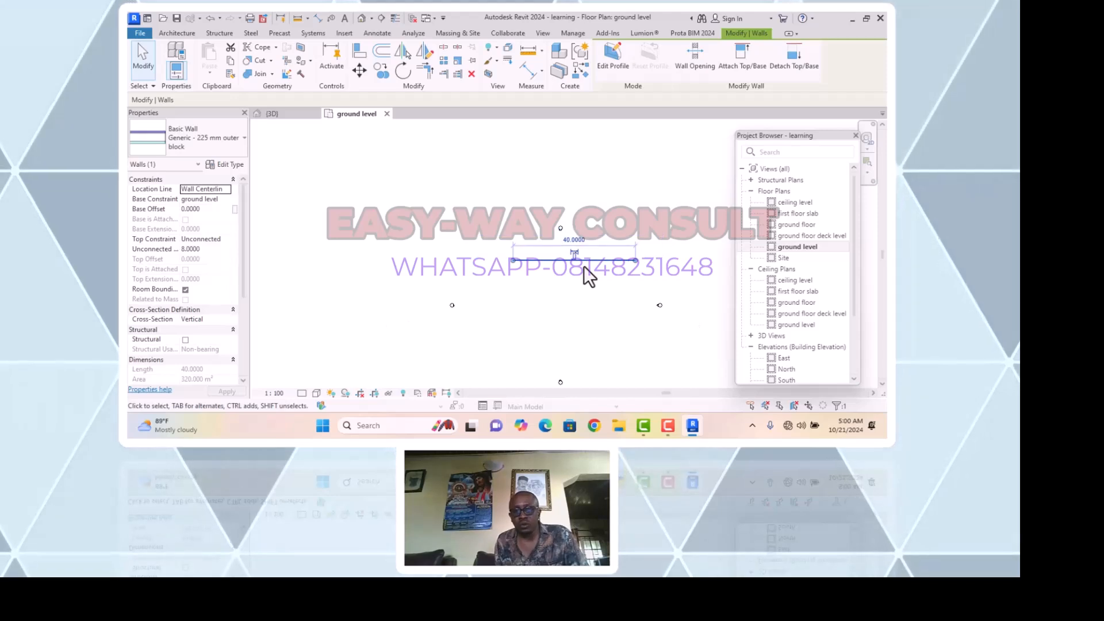
{"action": "left_click", "coordinate": [601, 299]}
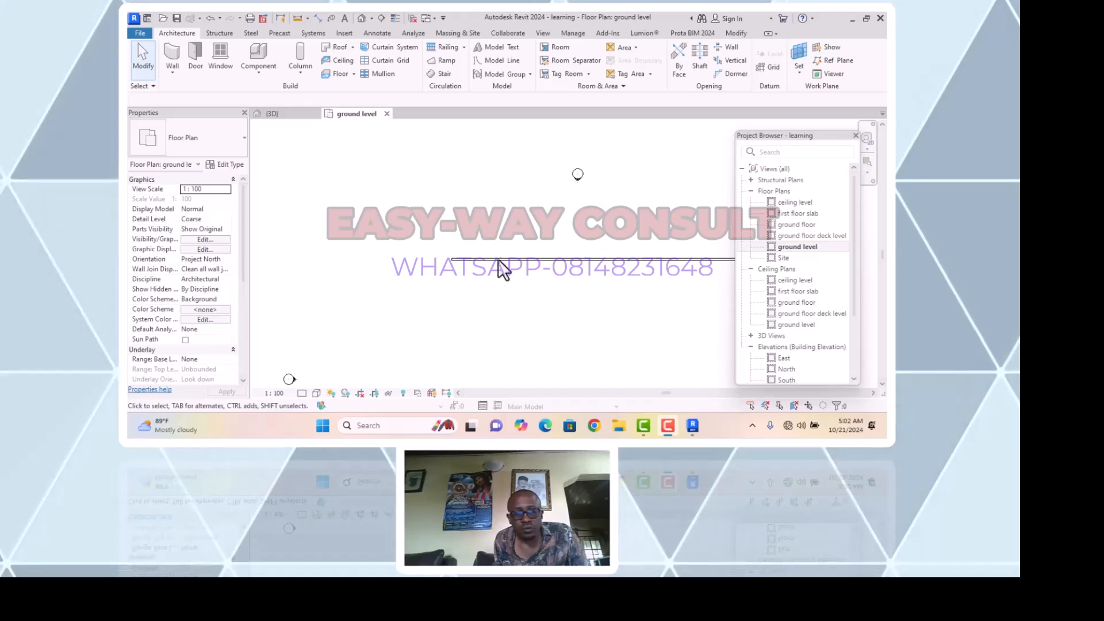
Set the horizontal wall's top constraint to Up to level: ground floor deck level
{"action": "scroll", "coordinate": [500, 275], "scroll_direction": "down", "scroll_amount": 2}
{"action": "scroll", "coordinate": [550, 279], "scroll_direction": "down", "scroll_amount": 2}
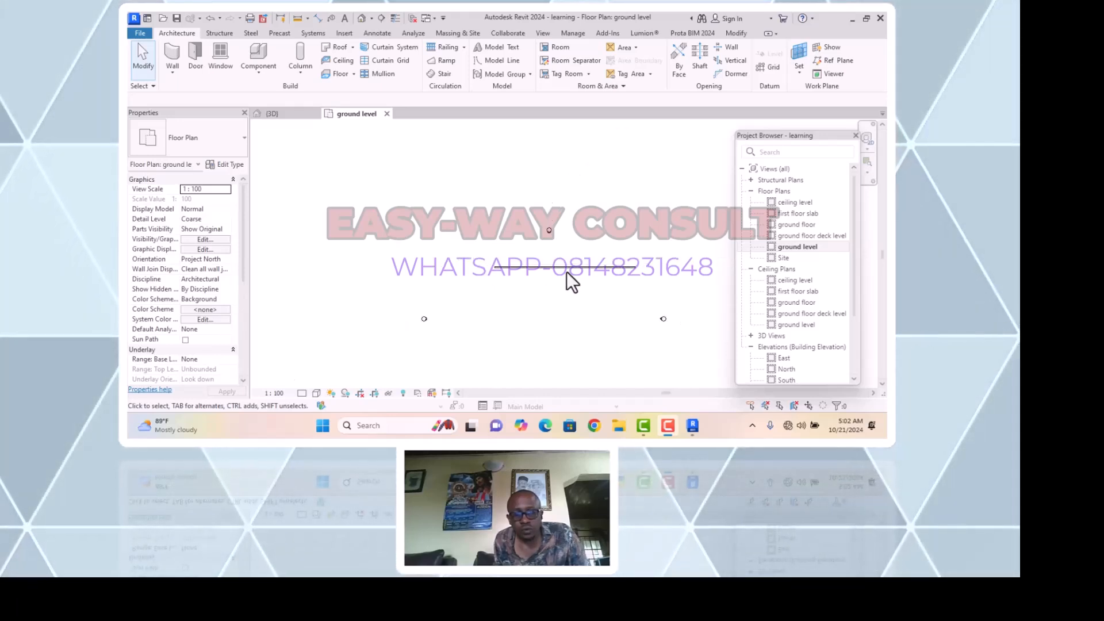
{"action": "scroll", "coordinate": [567, 268], "scroll_direction": "up", "scroll_amount": 3}
{"action": "scroll", "coordinate": [567, 267], "scroll_direction": "up", "scroll_amount": 2}
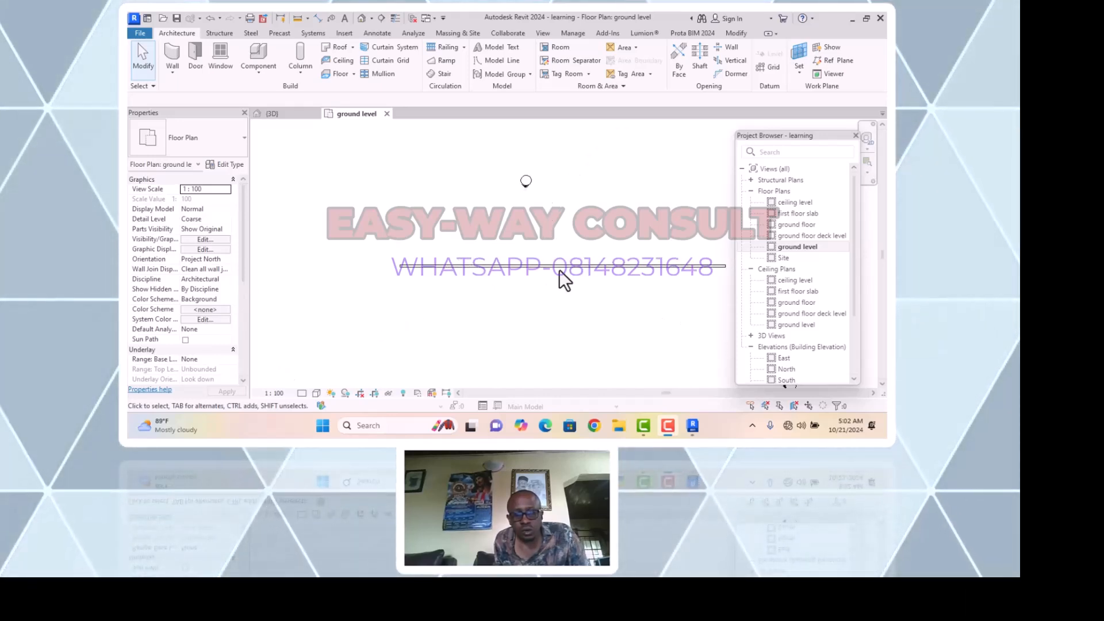
{"action": "left_click", "coordinate": [505, 267]}
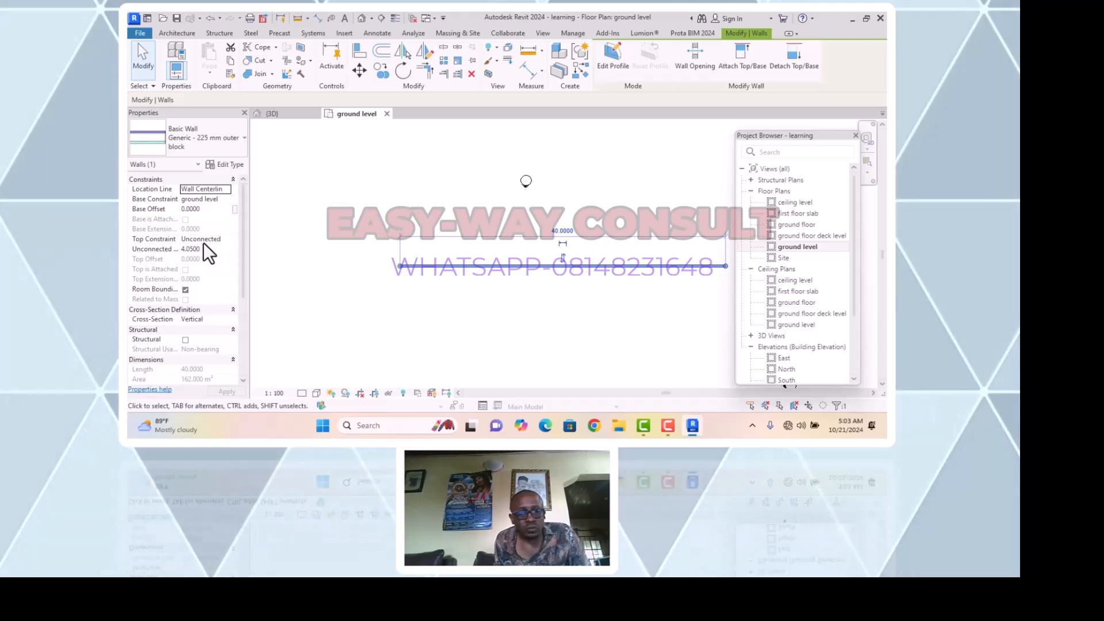
{"action": "left_click", "coordinate": [221, 240]}
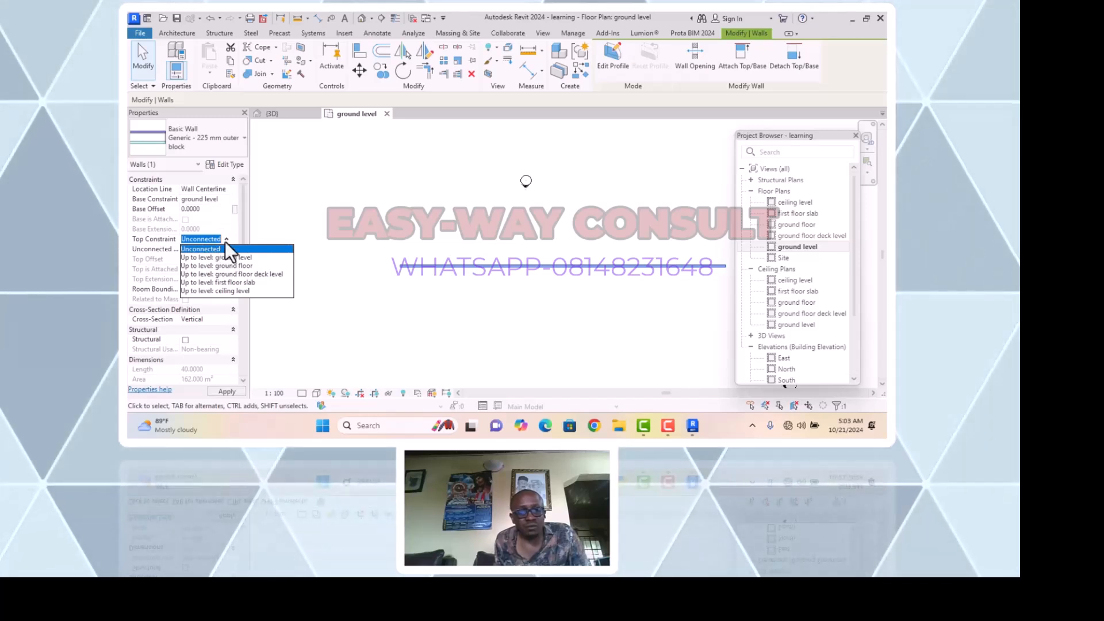
{"action": "left_click", "coordinate": [251, 275]}
{"action": "left_click", "coordinate": [252, 275]}
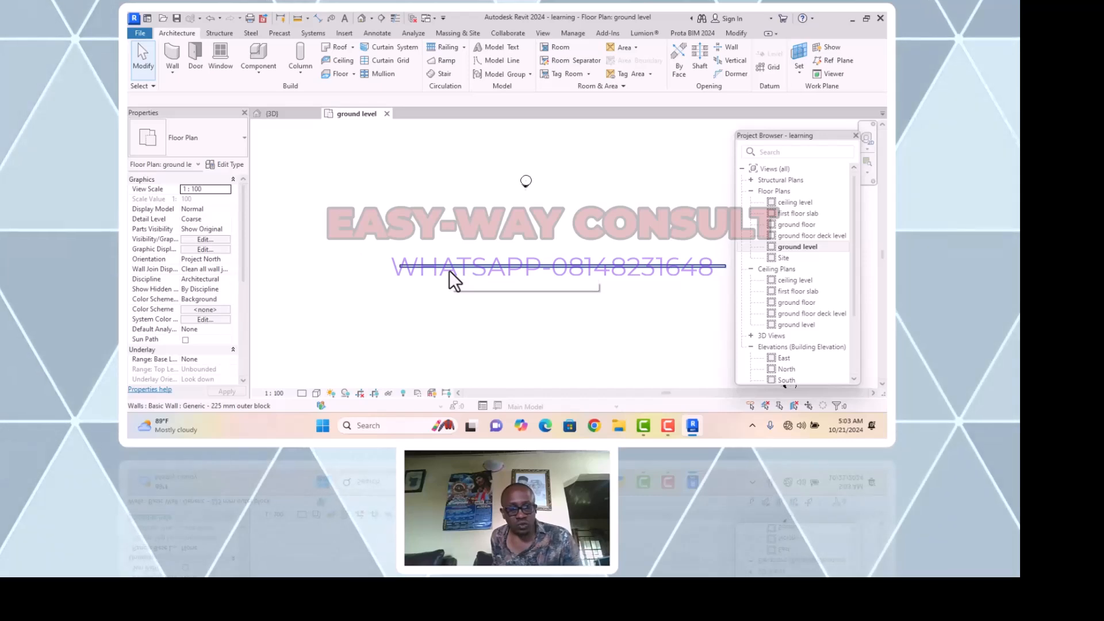
Create a similar wall running vertically down from the left endpoint of the horizontal wall
{"action": "left_click", "coordinate": [450, 270]}
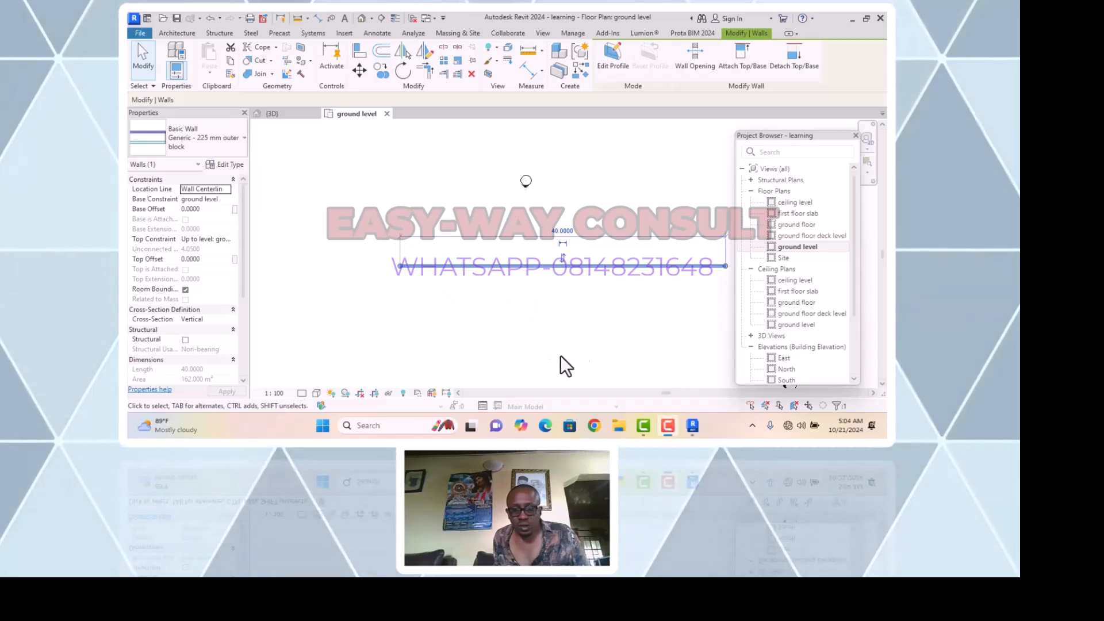
{"action": "scroll", "coordinate": [470, 290], "scroll_direction": "down", "scroll_amount": 2}
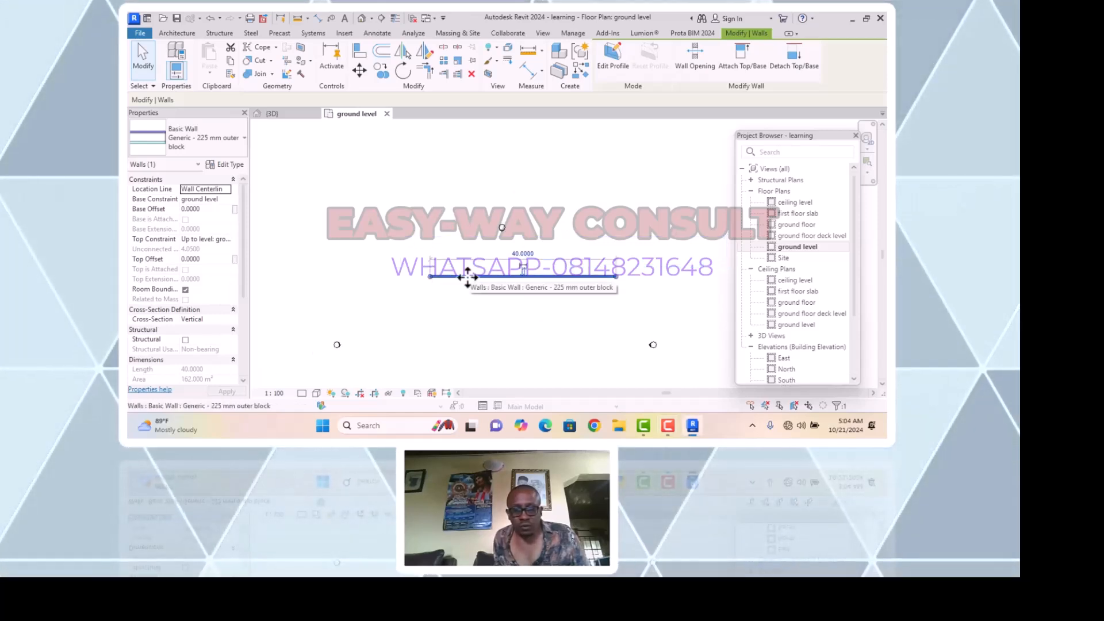
{"action": "right_click", "coordinate": [467, 278]}
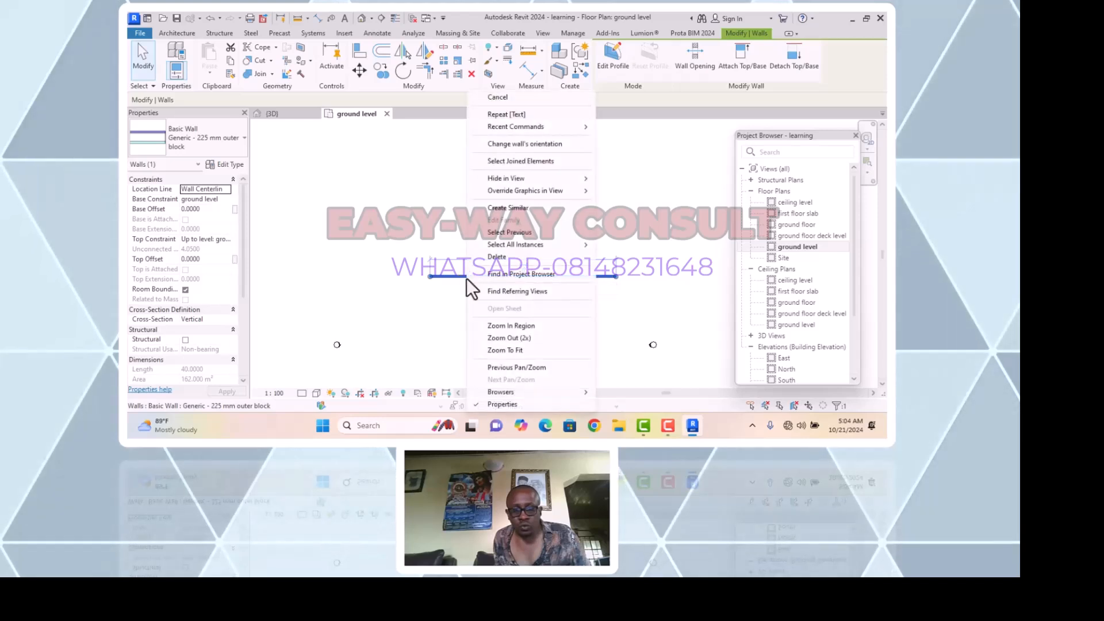
{"action": "left_click", "coordinate": [499, 208]}
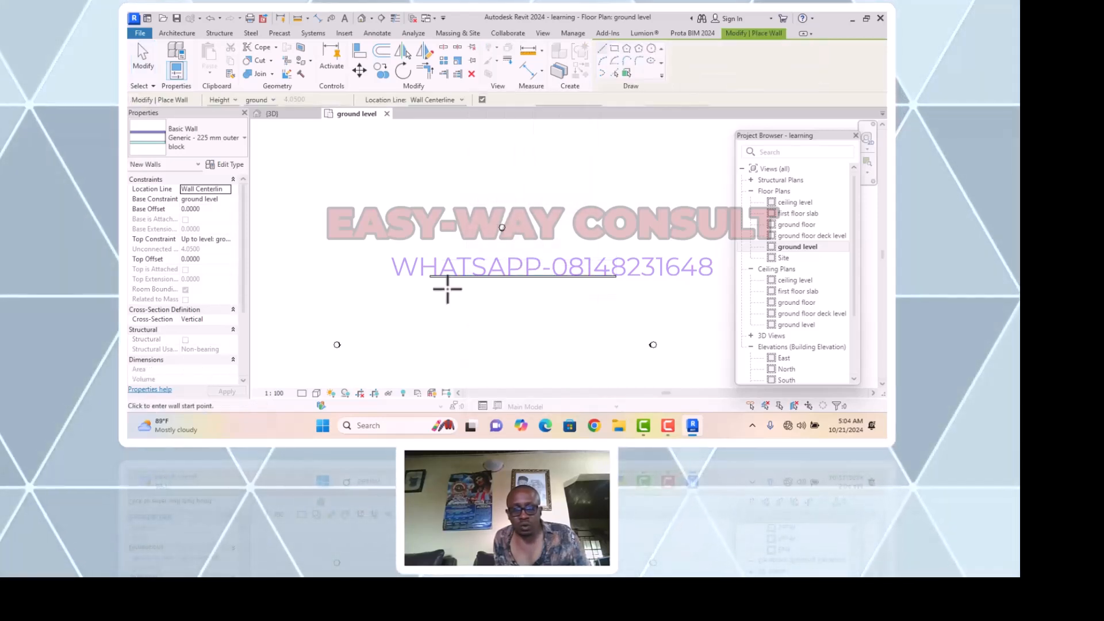
{"action": "scroll", "coordinate": [433, 280], "scroll_direction": "up", "scroll_amount": 3}
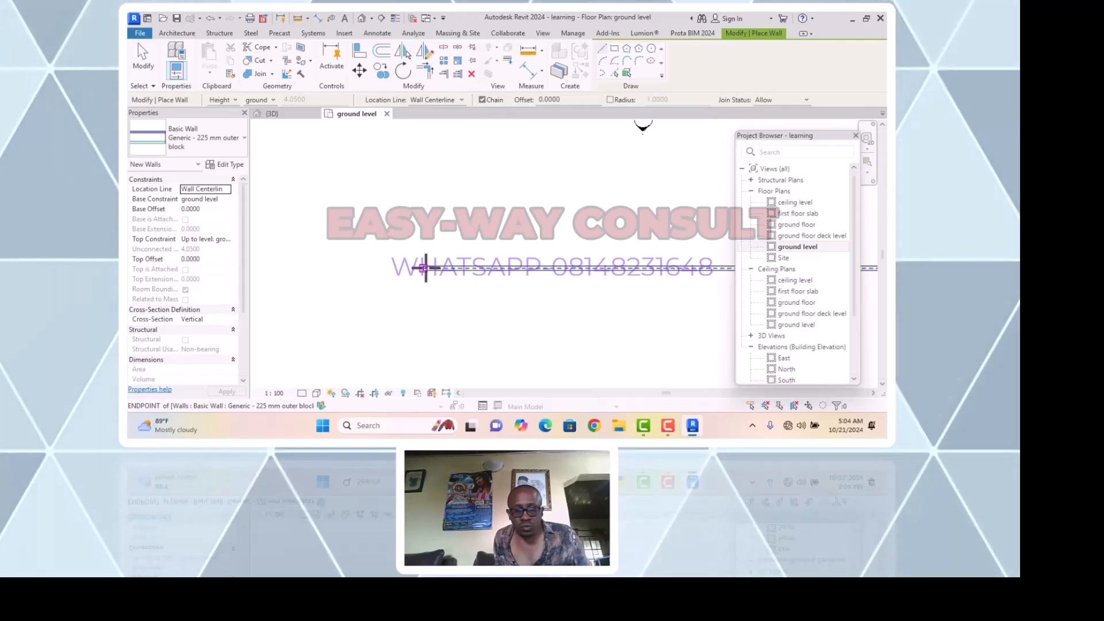
{"action": "left_click", "coordinate": [424, 268]}
{"action": "middle_click_drag", "start_coordinate": [440, 351], "coordinate": [436, 247]}
{"action": "scroll", "coordinate": [422, 236], "scroll_direction": "down", "scroll_amount": 6}
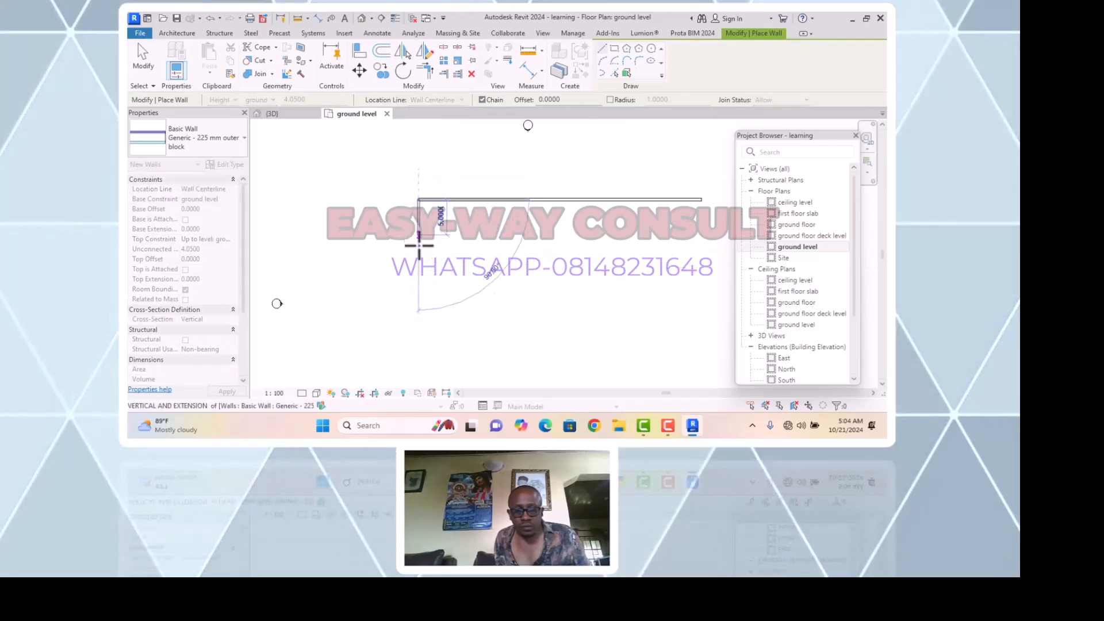
{"action": "left_click", "coordinate": [425, 330]}
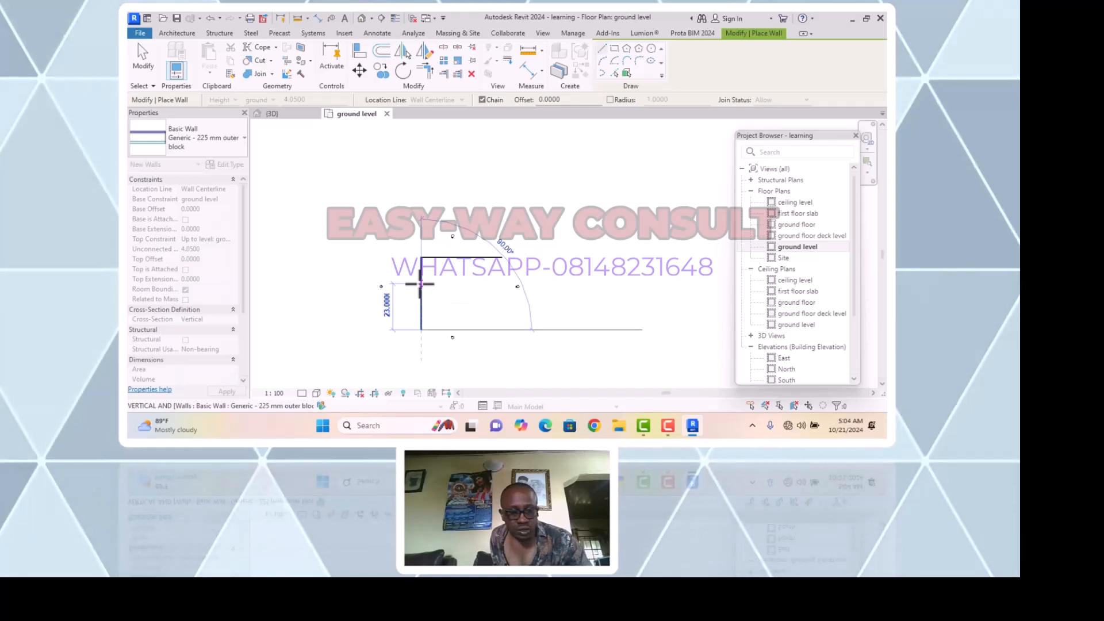
{"action": "key", "text": "Escape"}
{"action": "scroll", "coordinate": [419, 282], "scroll_direction": "up", "scroll_amount": 3}
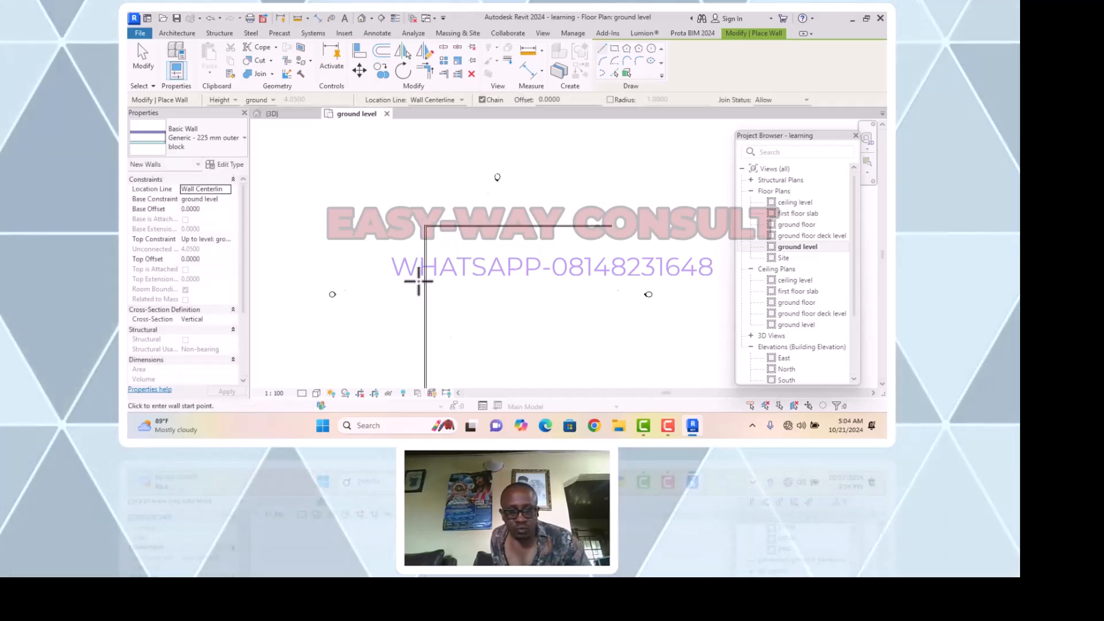
{"action": "scroll", "coordinate": [425, 231], "scroll_direction": "down", "scroll_amount": 1}
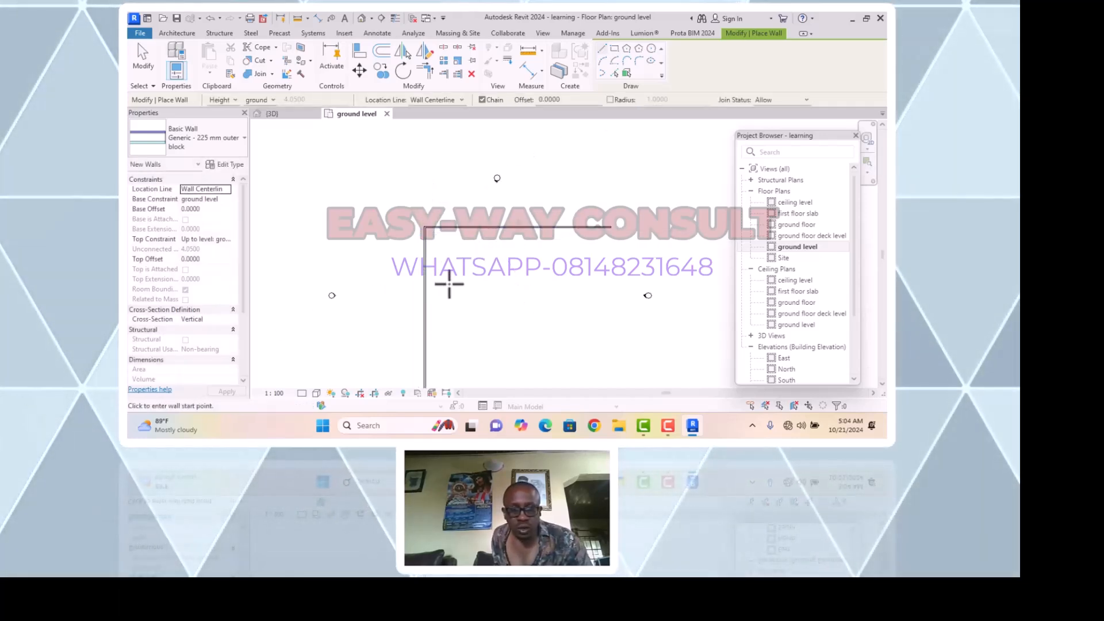
{"action": "scroll", "coordinate": [449, 284], "scroll_direction": "down", "scroll_amount": 3}
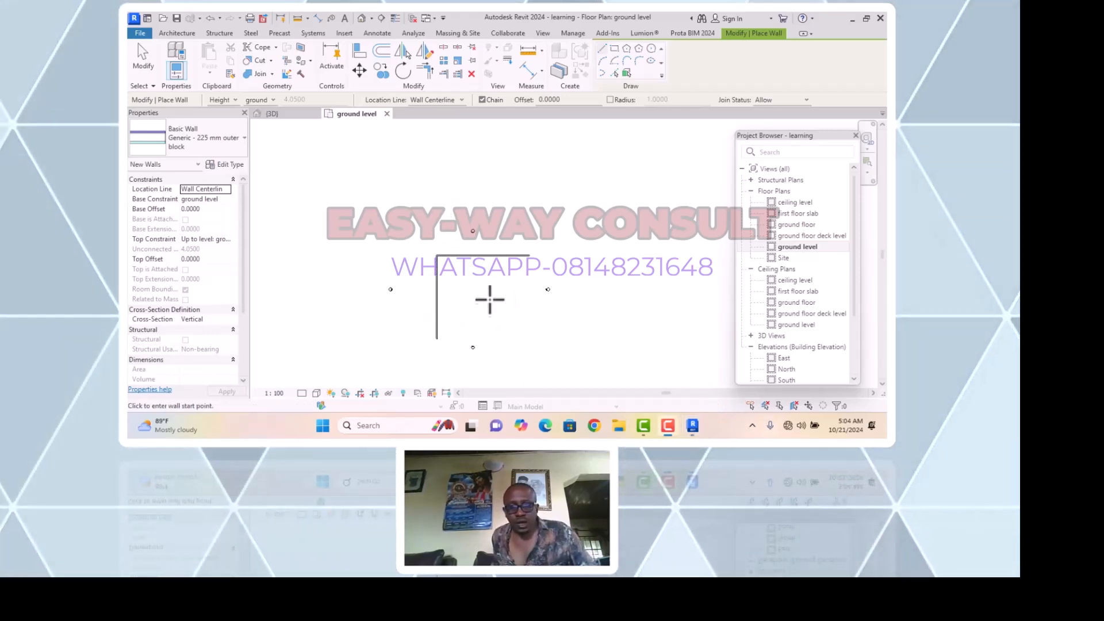
Change the type for new walls to Generic - 225mm Masonry
{"action": "left_click", "coordinate": [243, 139]}
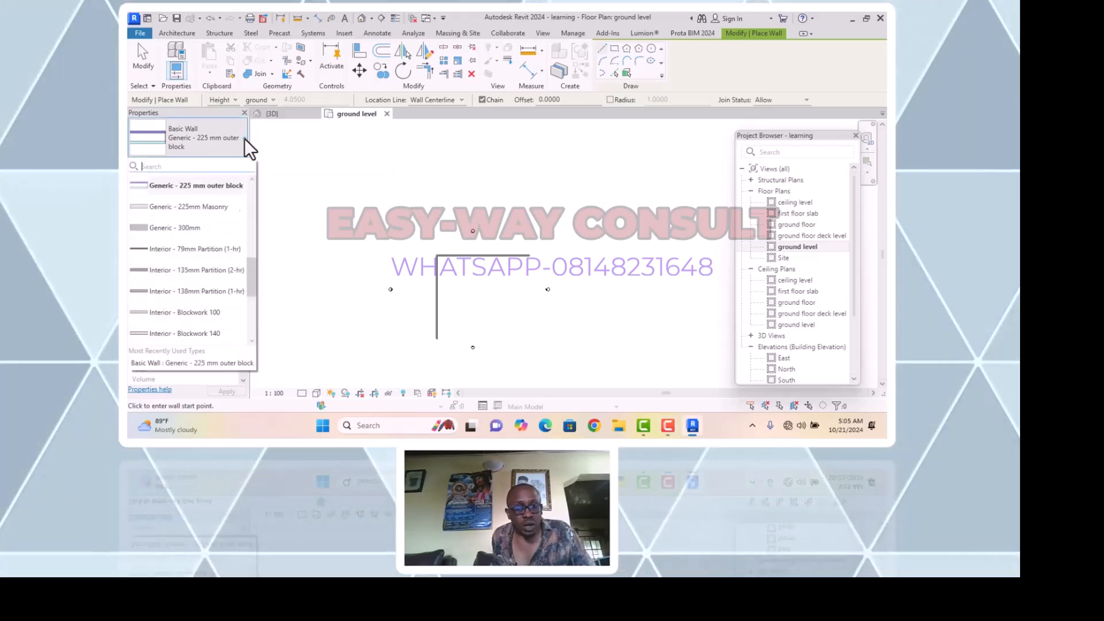
{"action": "left_click", "coordinate": [198, 208]}
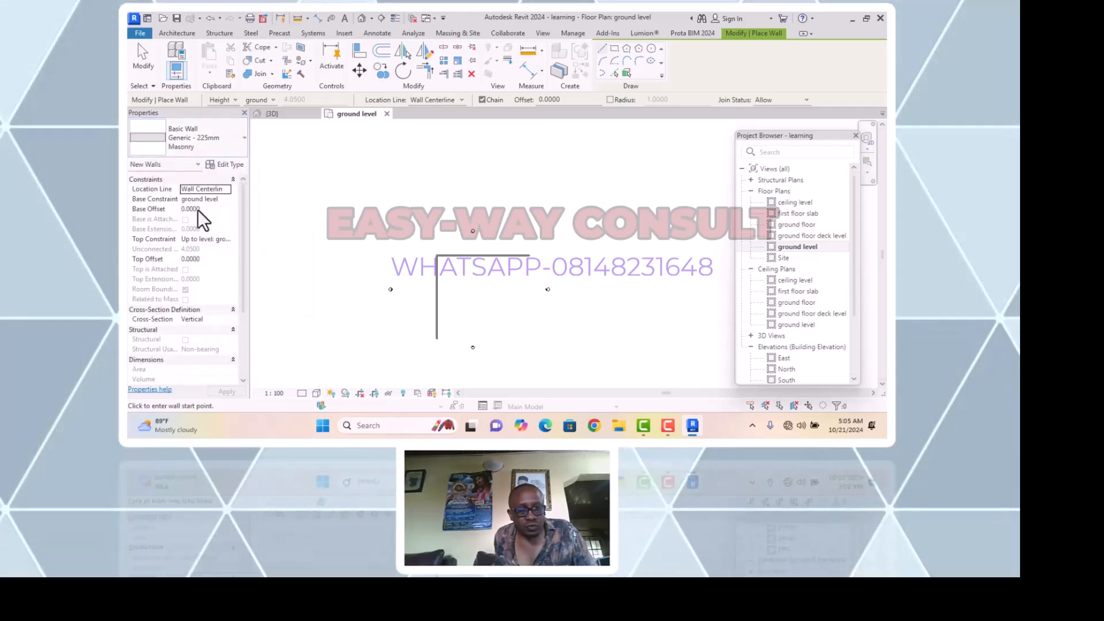
{"action": "left_click", "coordinate": [245, 138]}
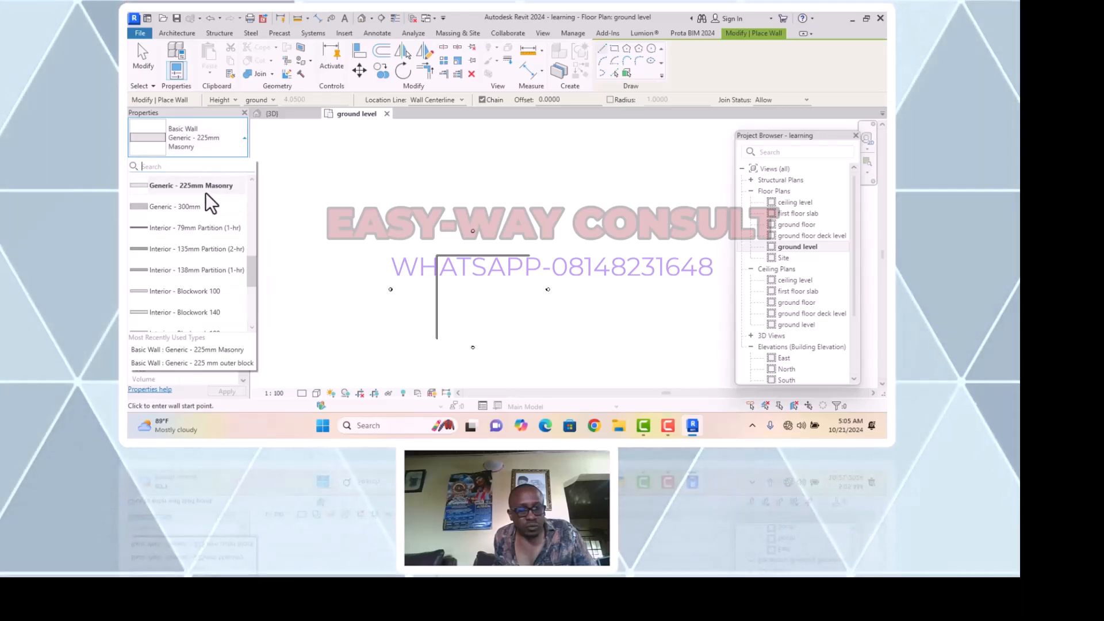
{"action": "scroll", "coordinate": [209, 196], "scroll_direction": "up", "scroll_amount": 5}
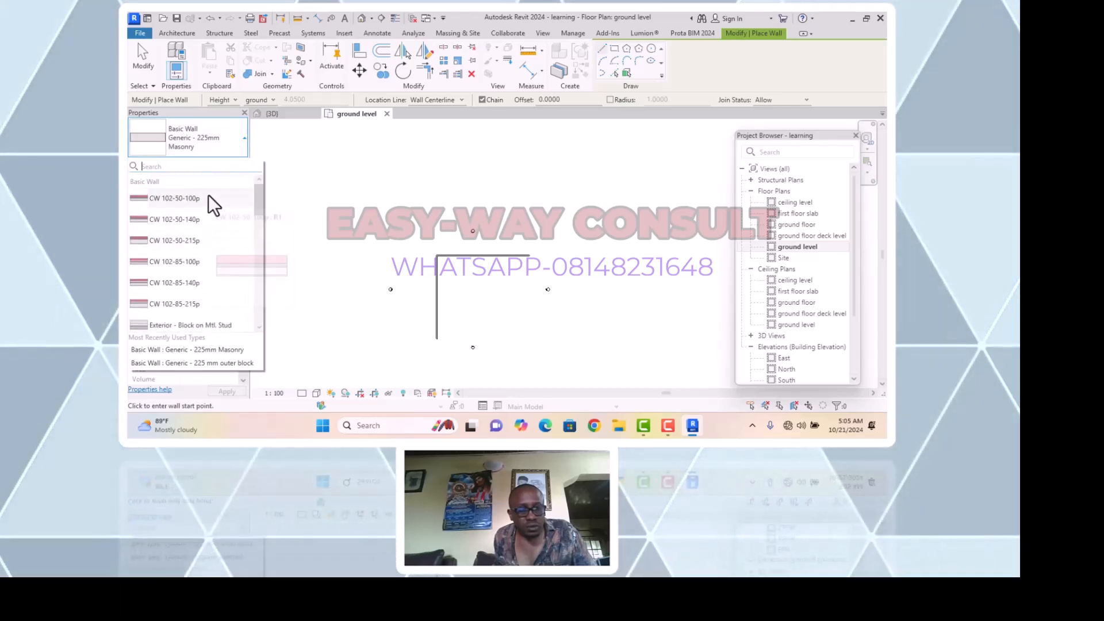
{"action": "scroll", "coordinate": [208, 195], "scroll_direction": "down", "scroll_amount": 5}
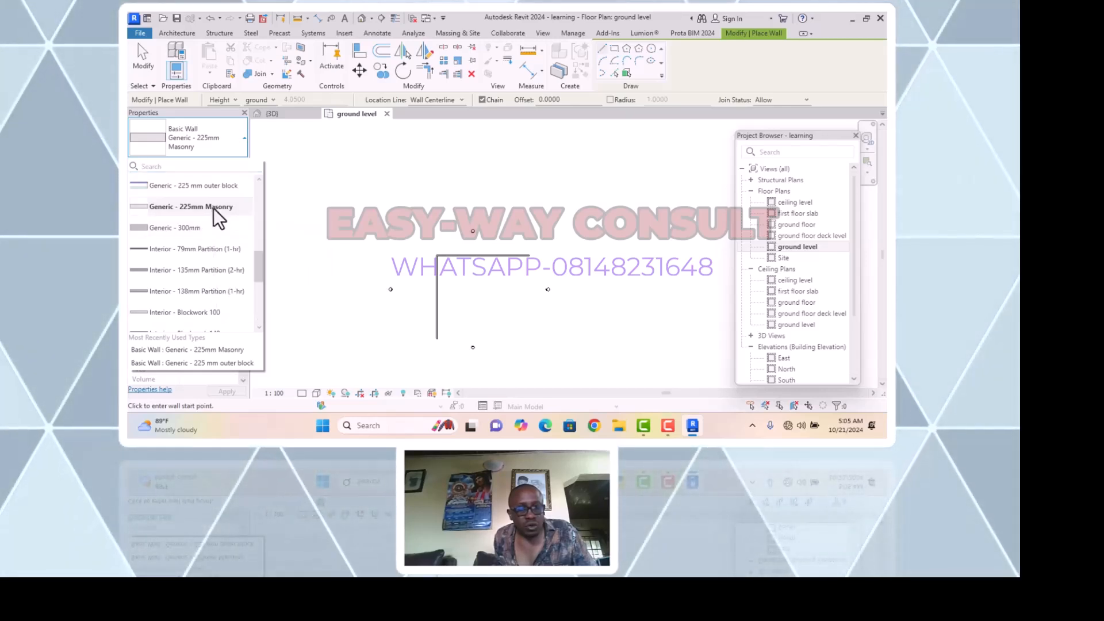
{"action": "left_click", "coordinate": [295, 170]}
Duplicate the Generic - 225mm Masonry wall type under the name "Generic - 150mm inner wall"
{"action": "left_click", "coordinate": [231, 165]}
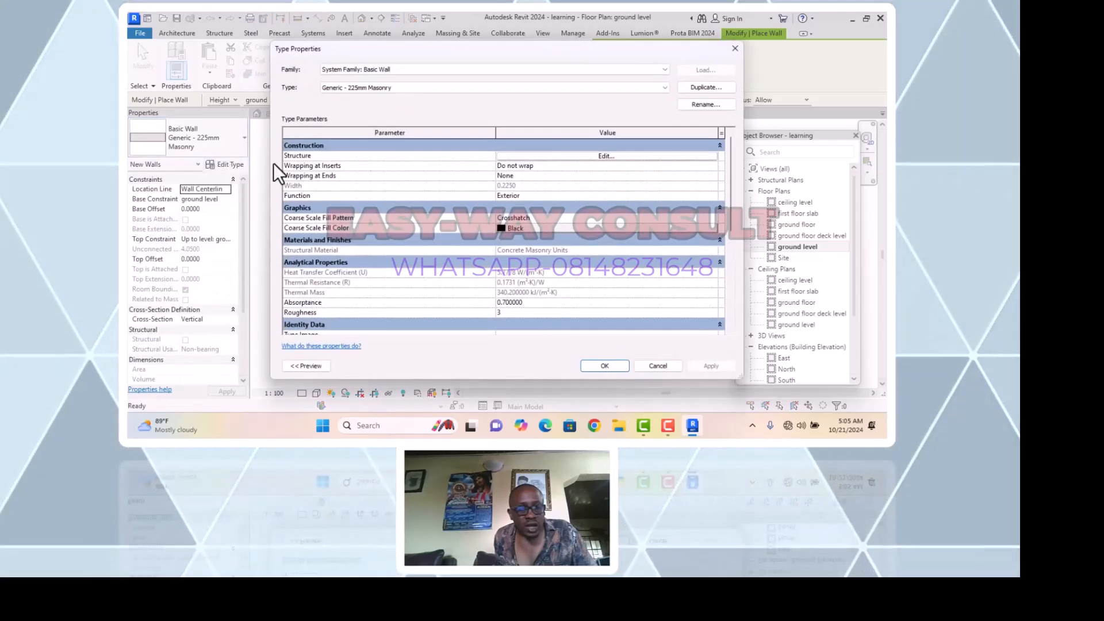
{"action": "left_click", "coordinate": [705, 87]}
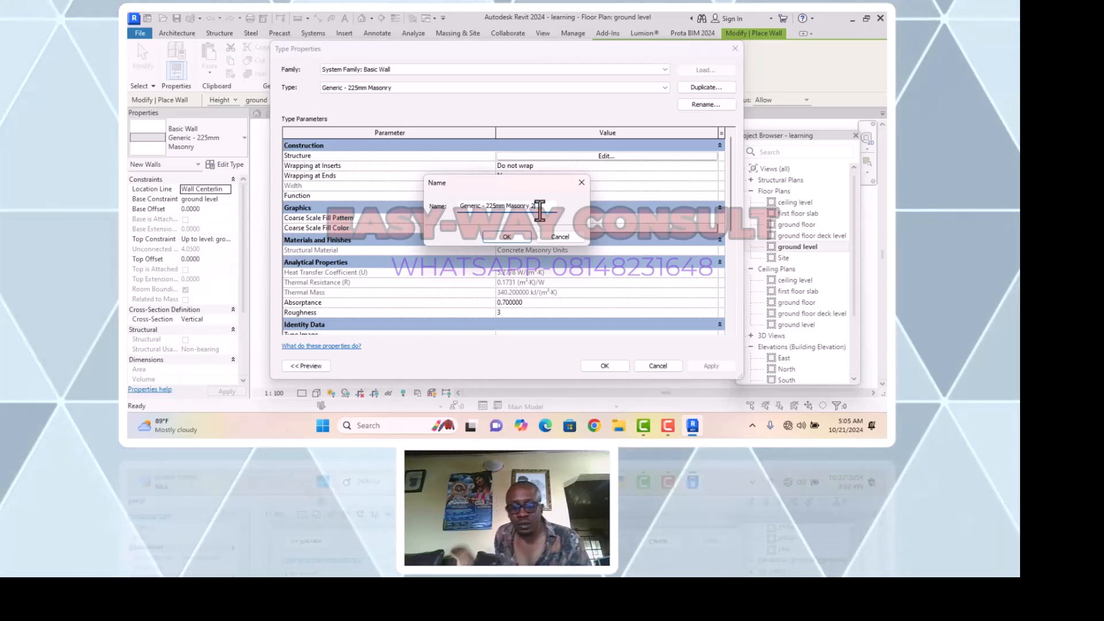
{"action": "key", "text": "BackSpace"}
{"action": "key", "text": "BackSpace"}
{"action": "key", "text": "BackSpace"}
{"action": "key", "text": "BackSpace"}
{"action": "key", "text": "BackSpace"}
{"action": "key", "text": "BackSpace"}
{"action": "key", "text": "BackSpace"}
{"action": "key", "text": "BackSpace"}
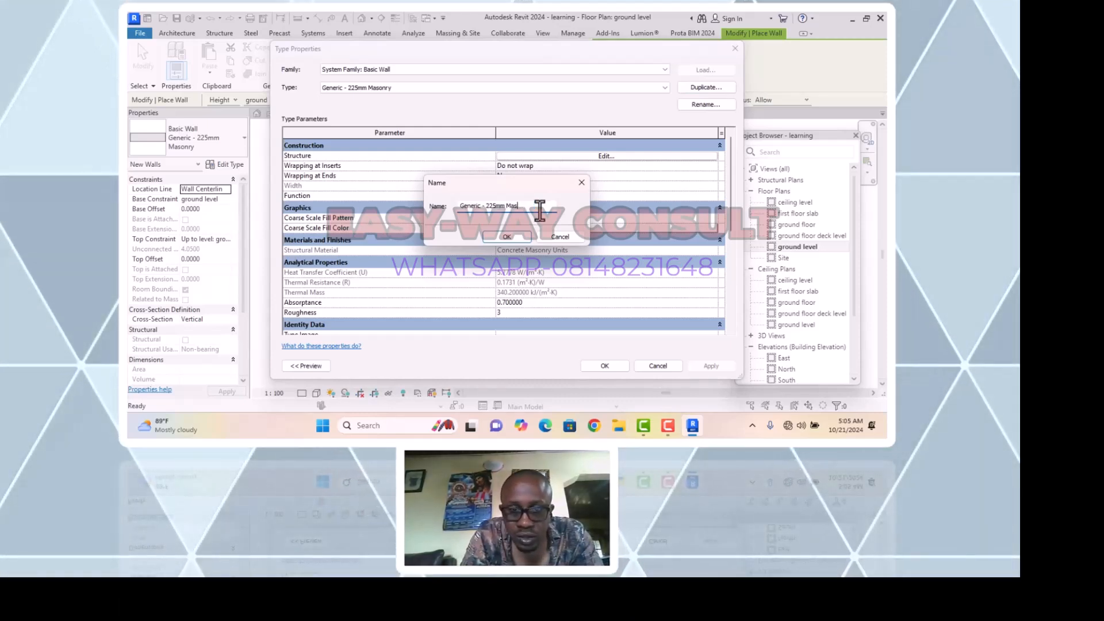
{"action": "key", "text": "BackSpace"}
{"action": "key", "text": "BackSpace"}
{"action": "key", "text": "BackSpace"}
{"action": "key", "text": "BackSpace"}
{"action": "key", "text": "BackSpace"}
{"action": "key", "text": "BackSpace"}
{"action": "key", "text": "BackSpace"}
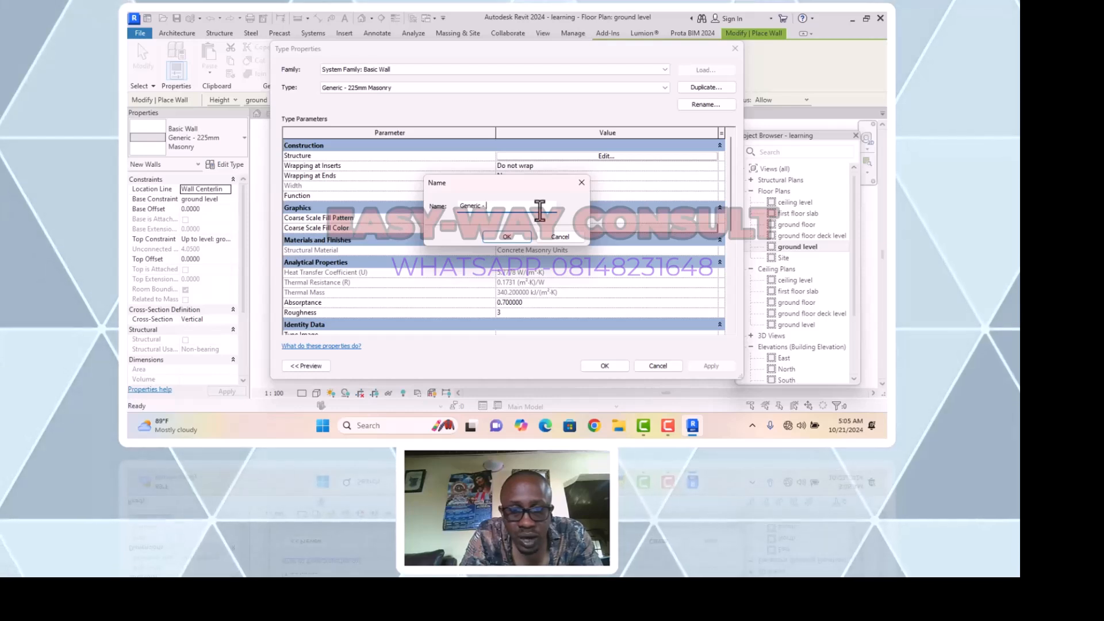
{"action": "type", "text": "15"}
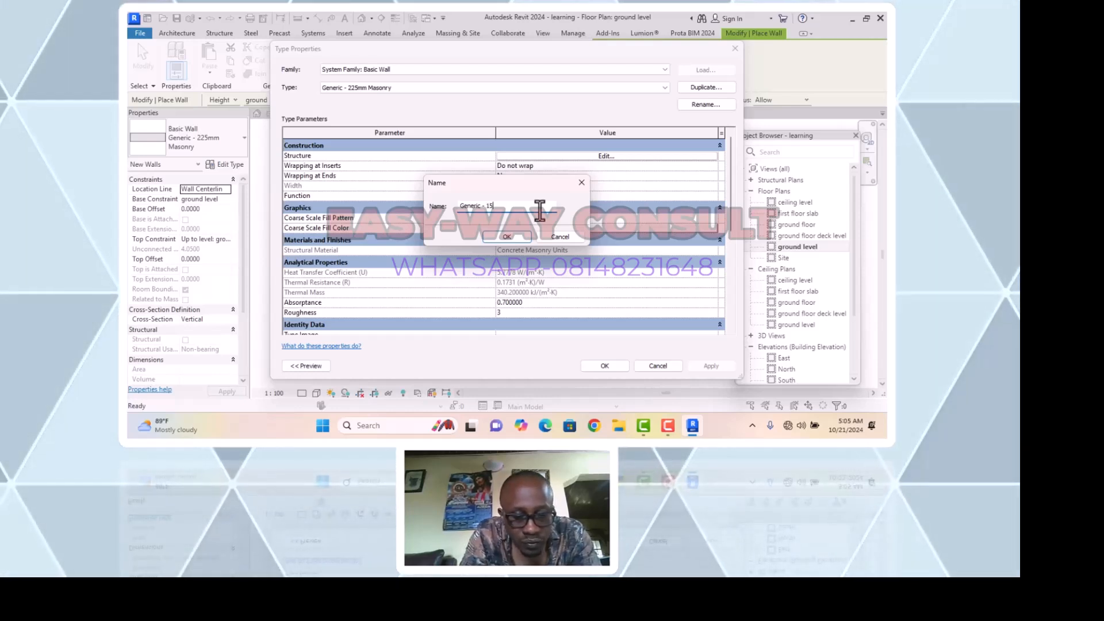
{"action": "type", "text": "0mm "}
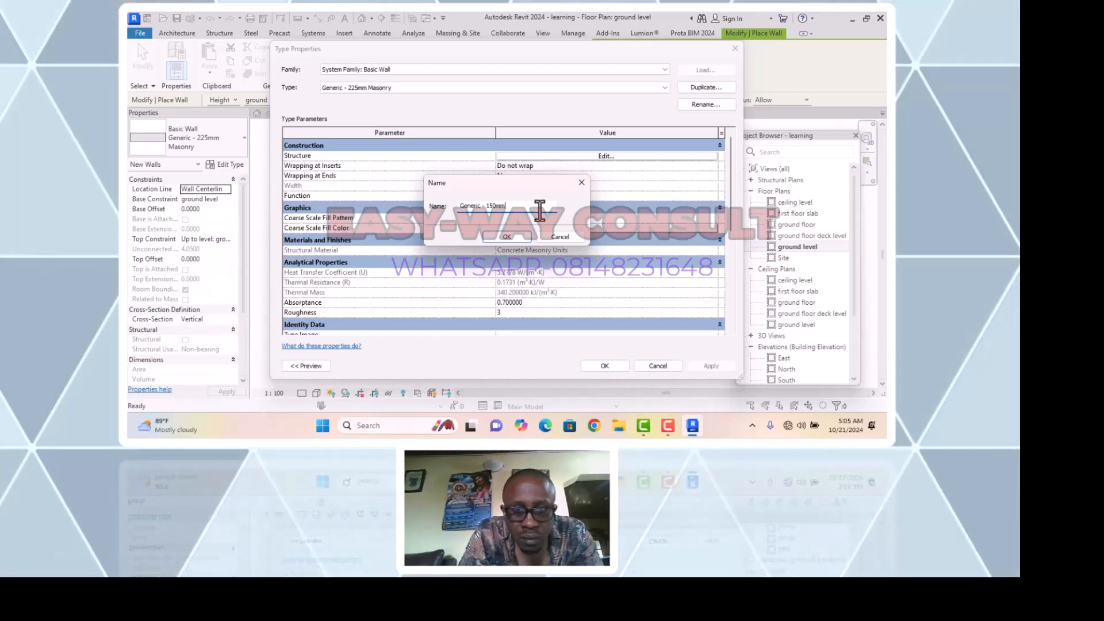
{"action": "type", "text": "in"}
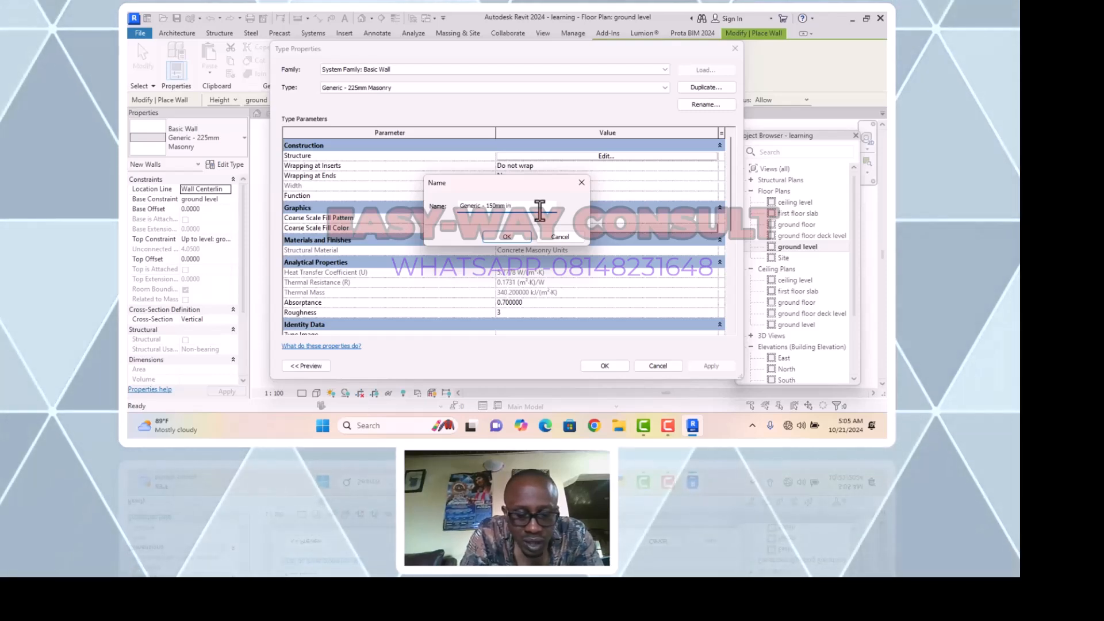
{"action": "type", "text": "ner"}
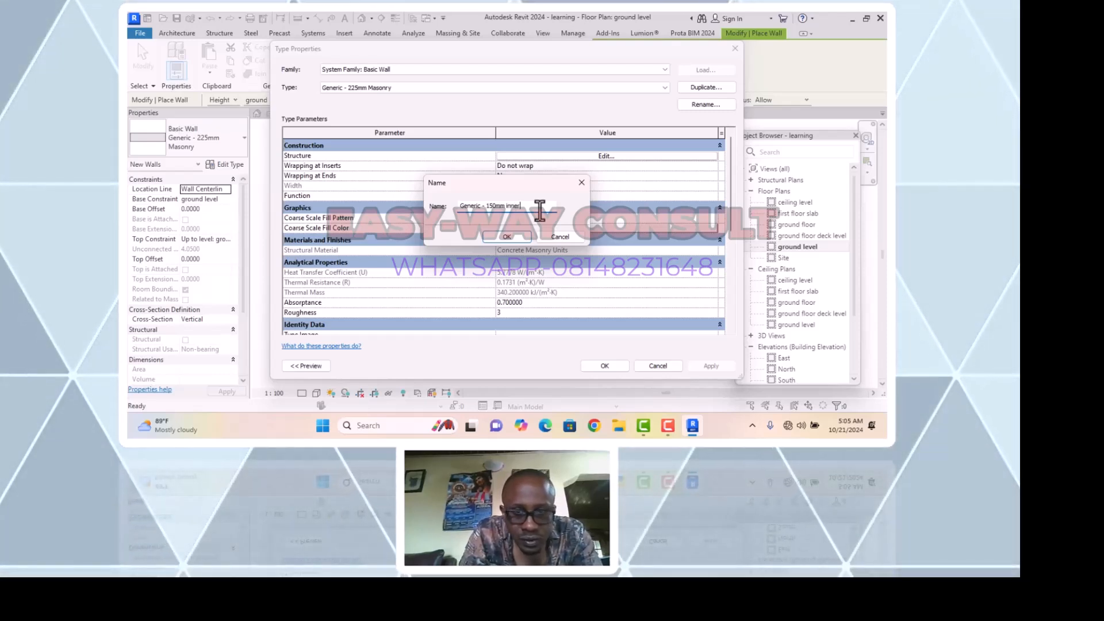
{"action": "type", "text": " wall"}
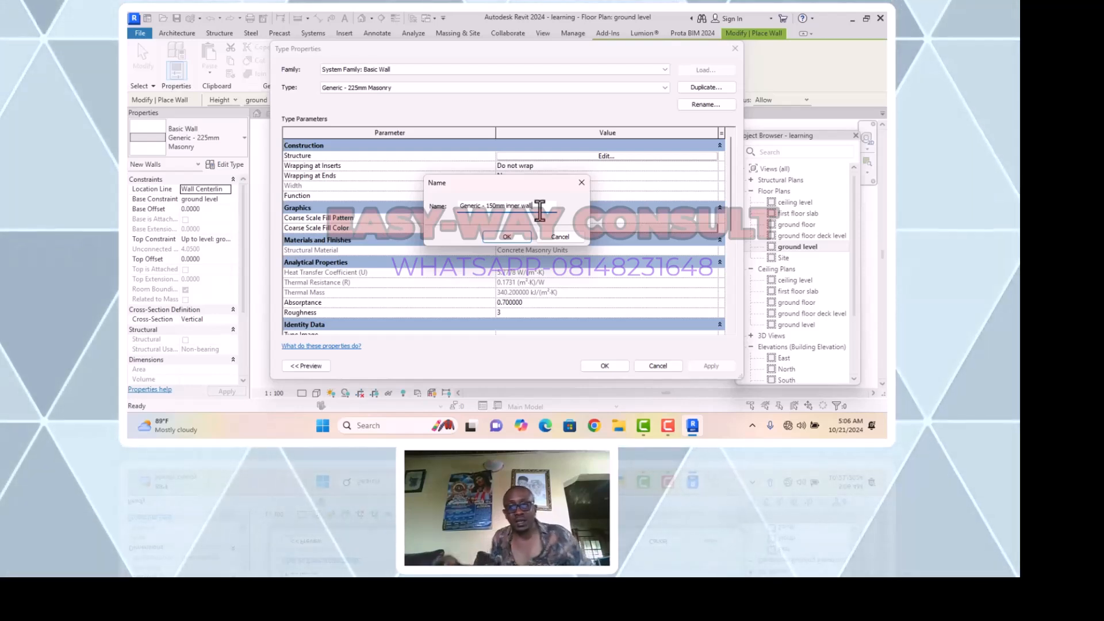
{"action": "left_click", "coordinate": [507, 237]}
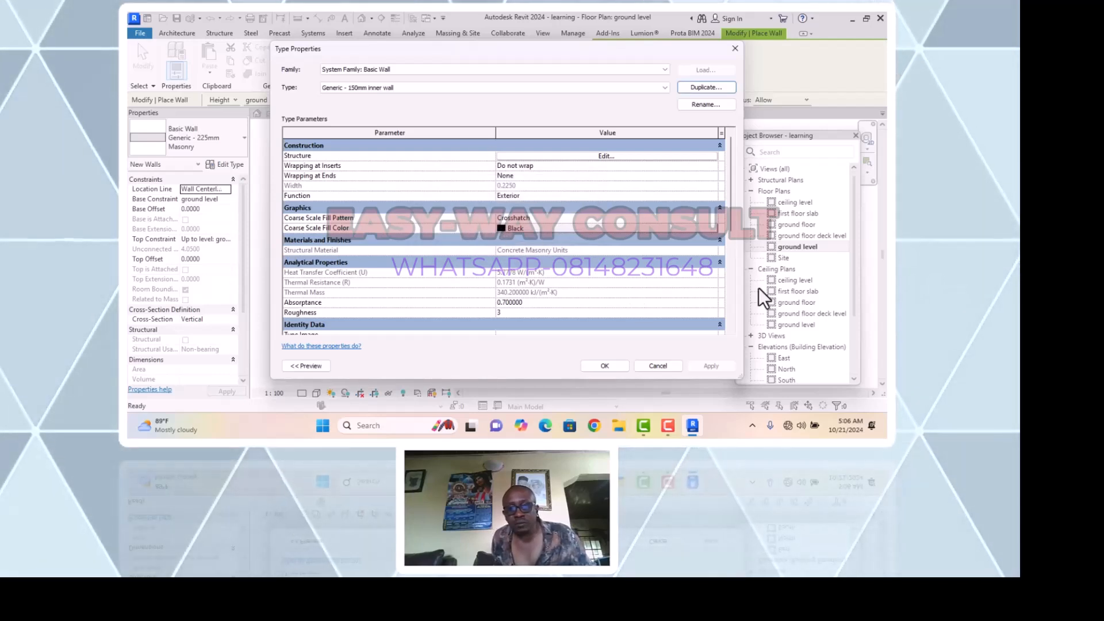
Set the thickness of the inner wall type's Concrete Masonry Units structure layer to 0.150 and apply the change
{"action": "left_click", "coordinate": [606, 157]}
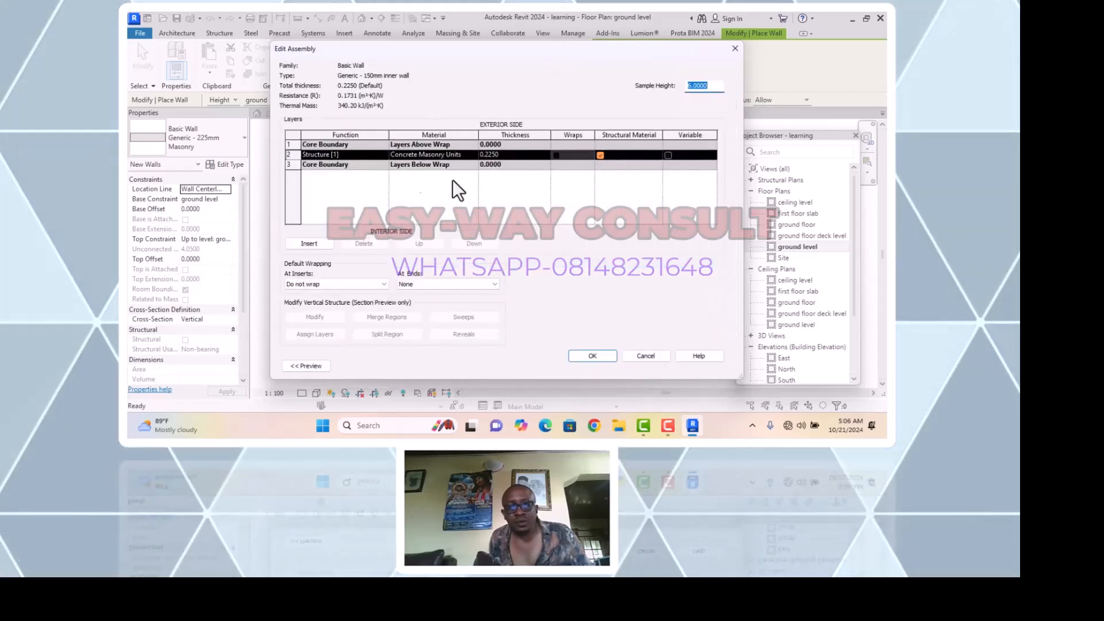
{"action": "left_click", "coordinate": [508, 154]}
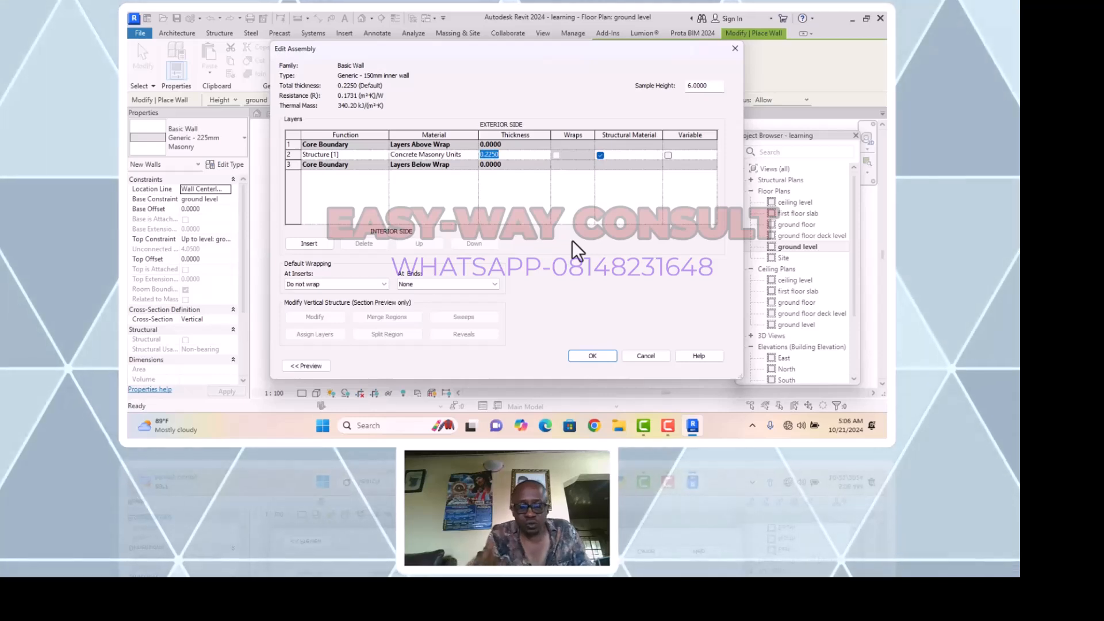
{"action": "key", "text": "BackSpace"}
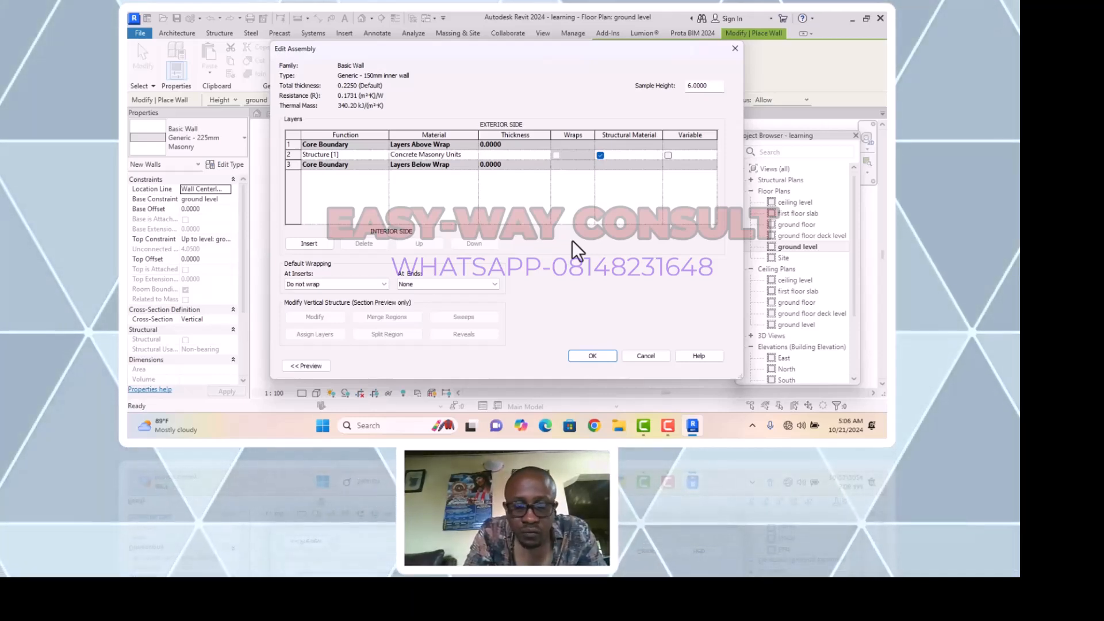
{"action": "type", "text": "0."}
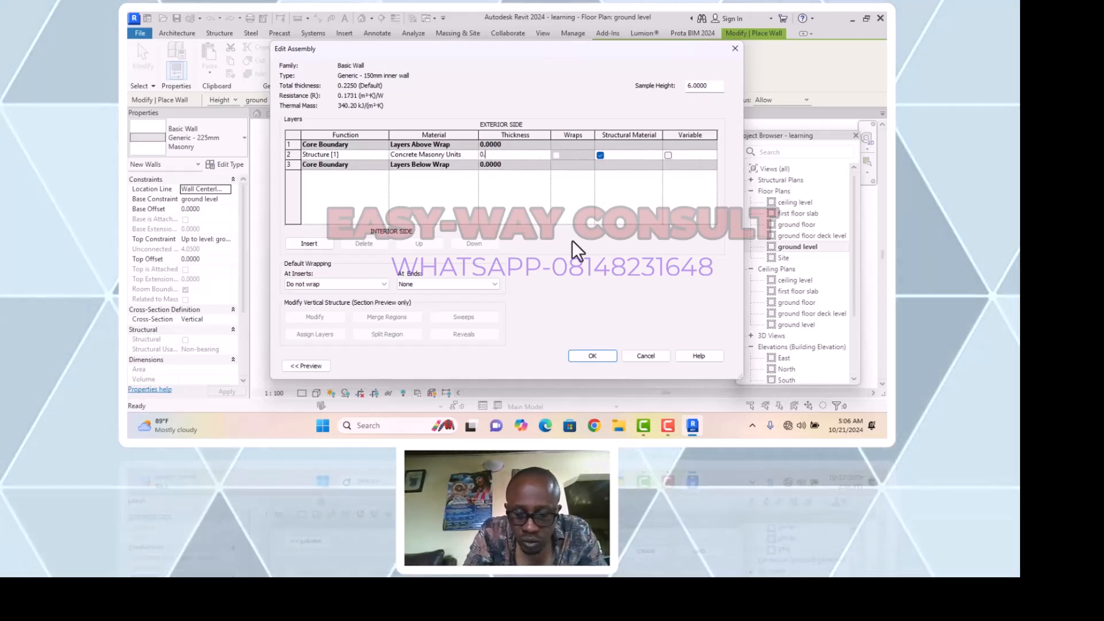
{"action": "type", "text": "150"}
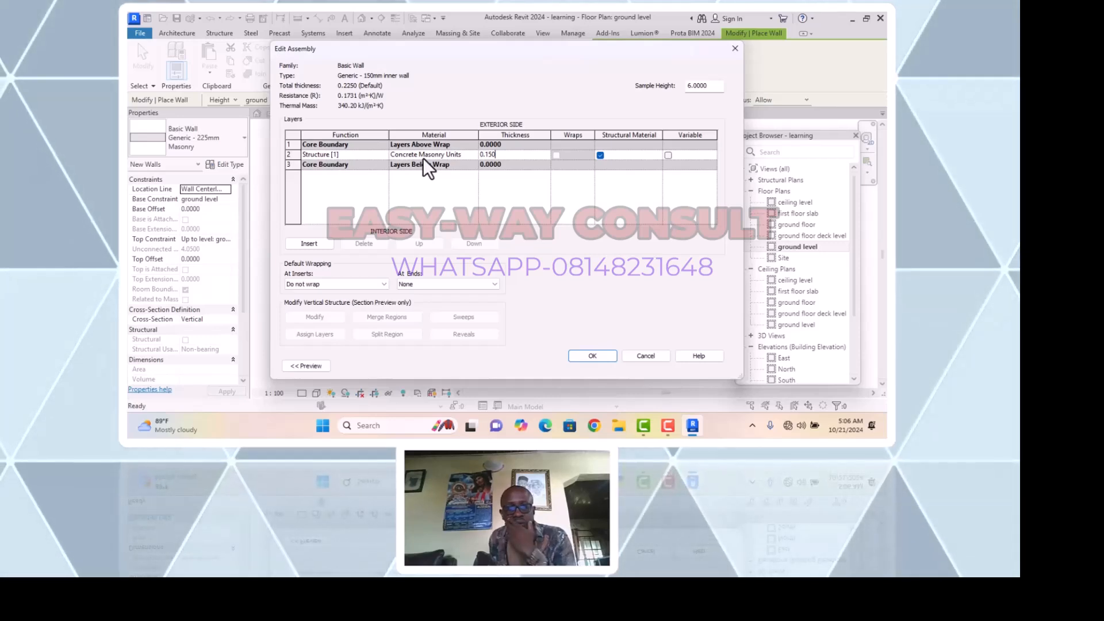
{"action": "left_click", "coordinate": [460, 155]}
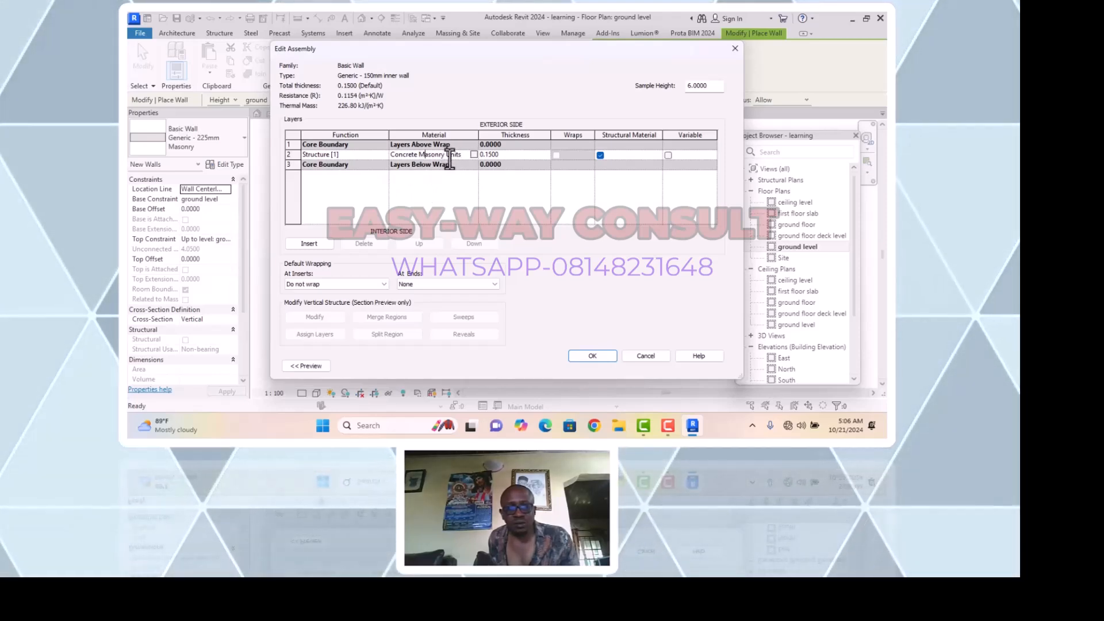
{"action": "left_click", "coordinate": [369, 154]}
{"action": "left_click", "coordinate": [382, 156]}
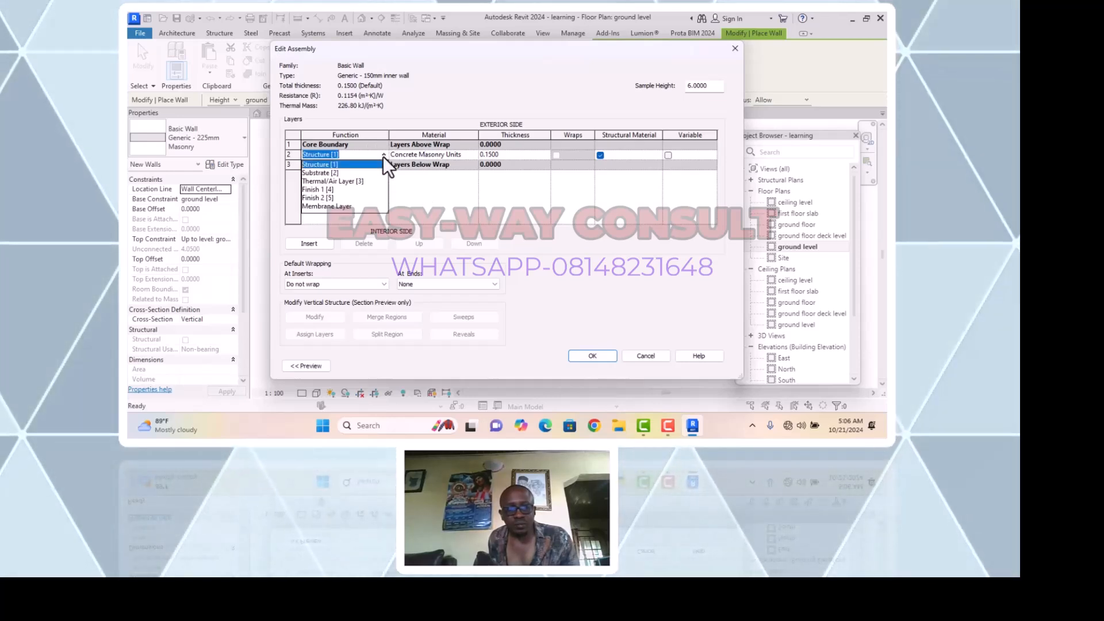
{"action": "left_click", "coordinate": [383, 155]}
{"action": "left_click", "coordinate": [434, 155]}
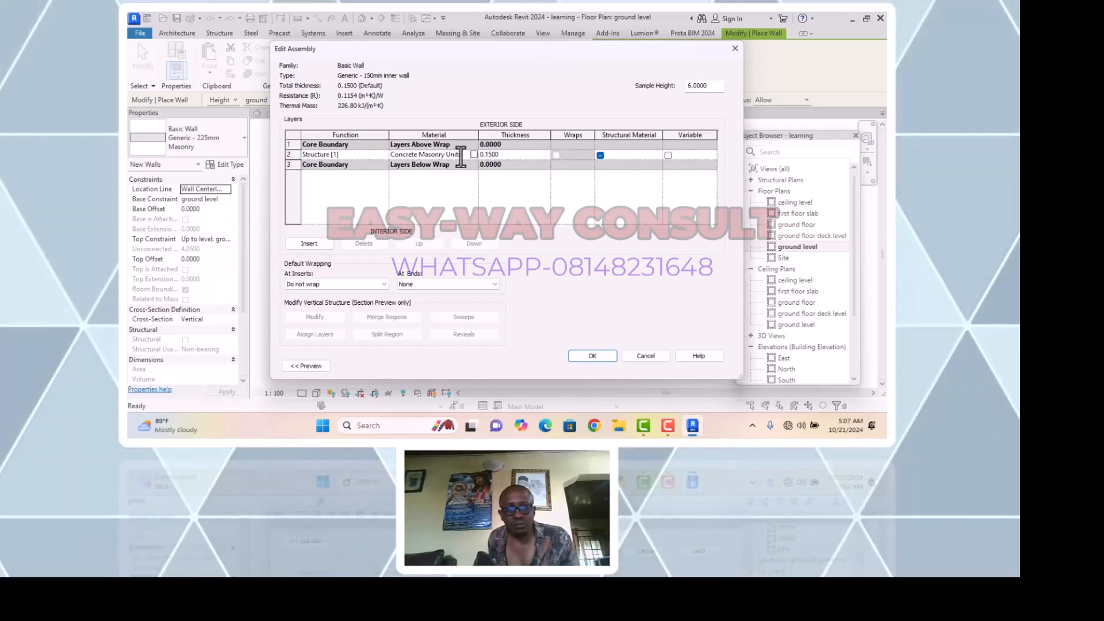
{"action": "left_click", "coordinate": [601, 357]}
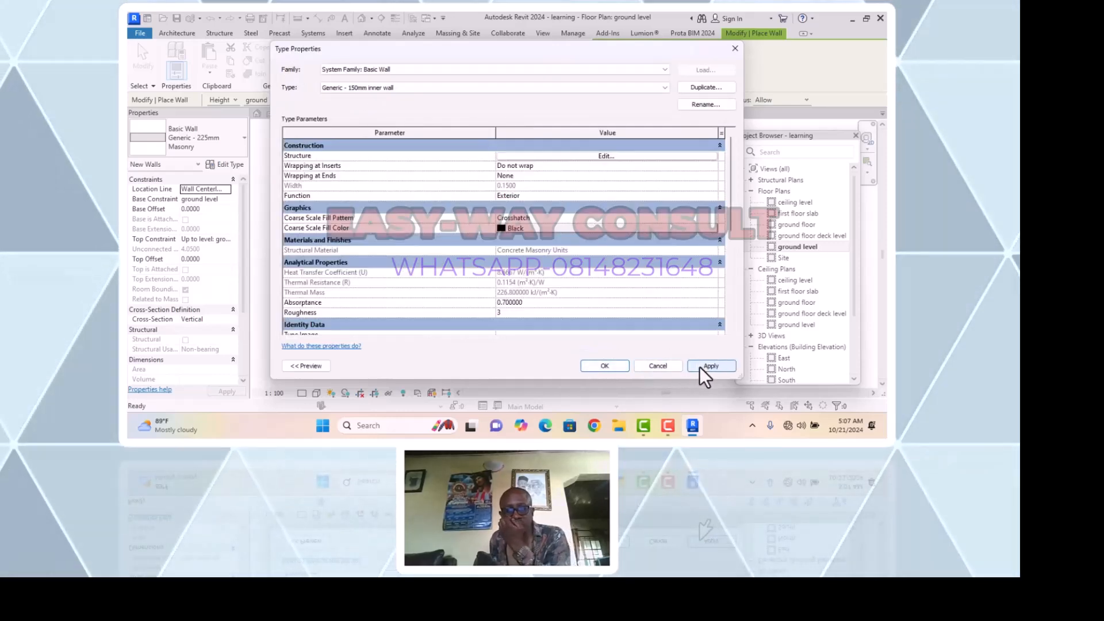
{"action": "left_click", "coordinate": [701, 366]}
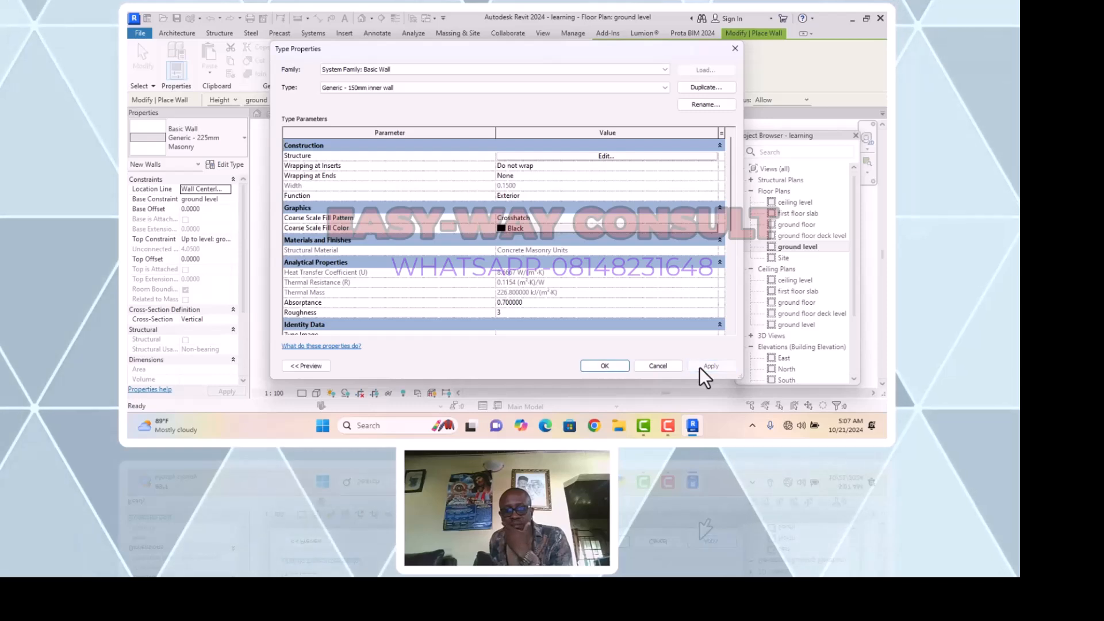
Reopen the wall type's layer structure and check the appearance of the structure layer's Concrete Masonry Units material
{"action": "left_click", "coordinate": [595, 154]}
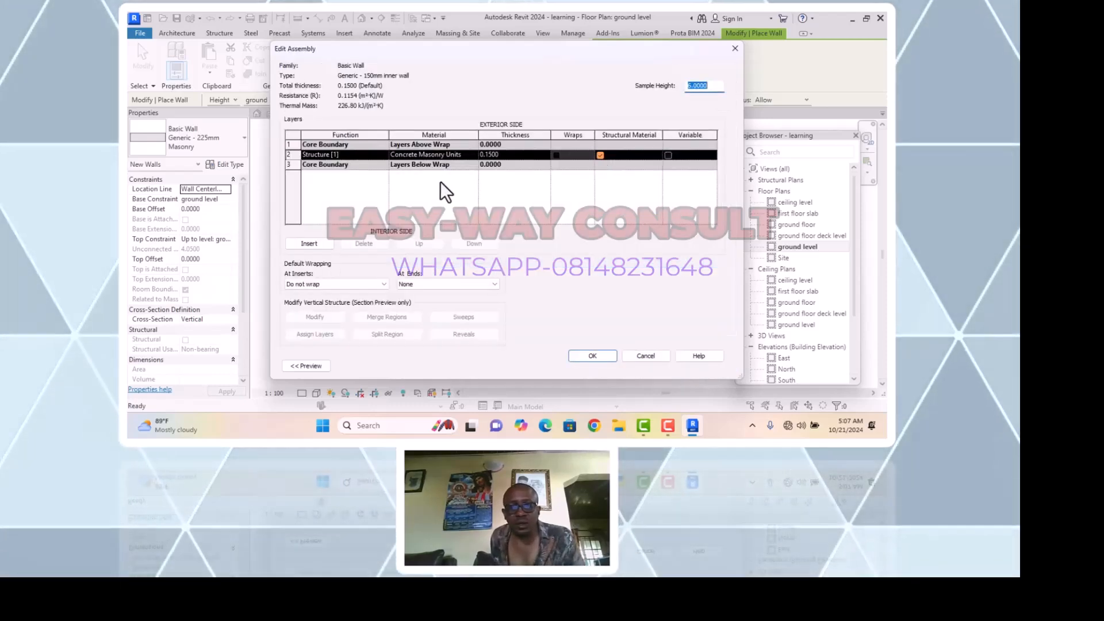
{"action": "left_click", "coordinate": [465, 156]}
{"action": "left_click", "coordinate": [472, 156]}
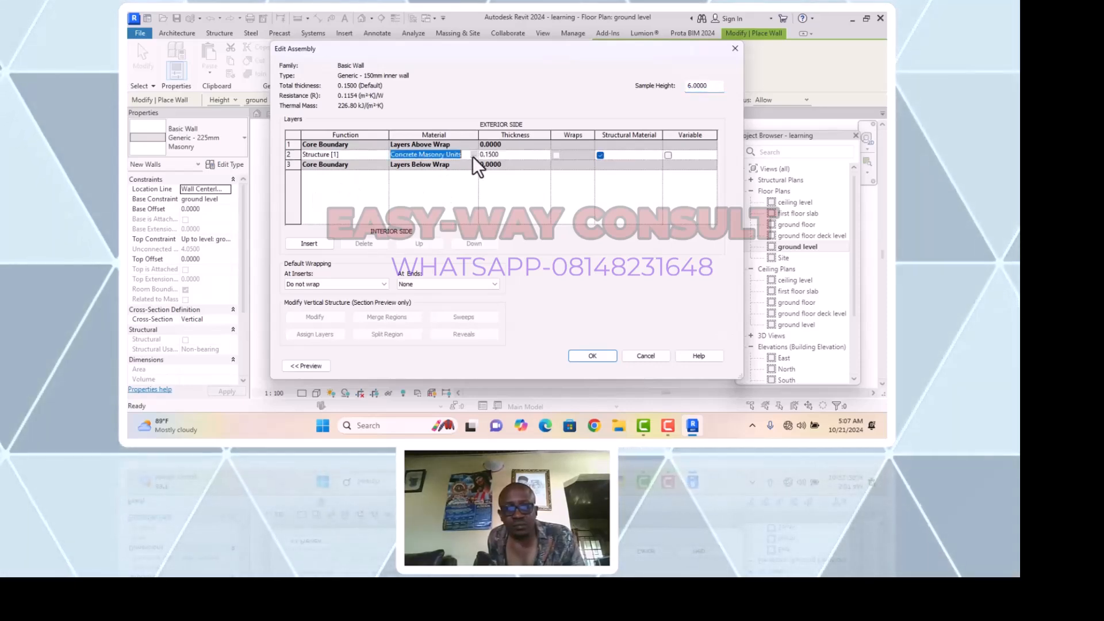
{"action": "left_click", "coordinate": [473, 156]}
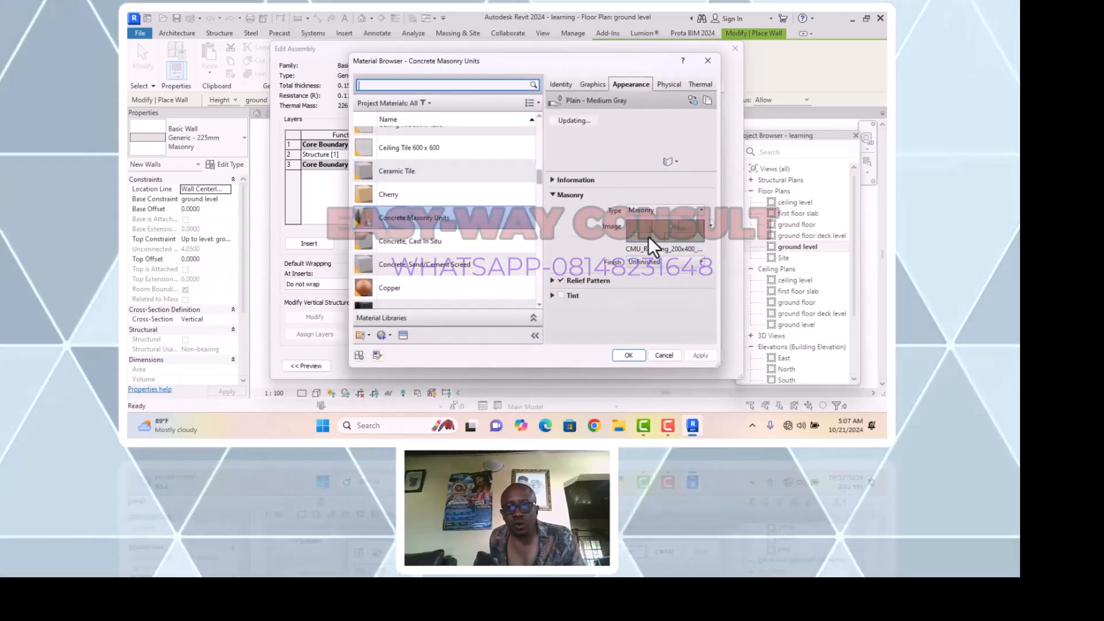
{"action": "mouse_move", "coordinate": [647, 237]}
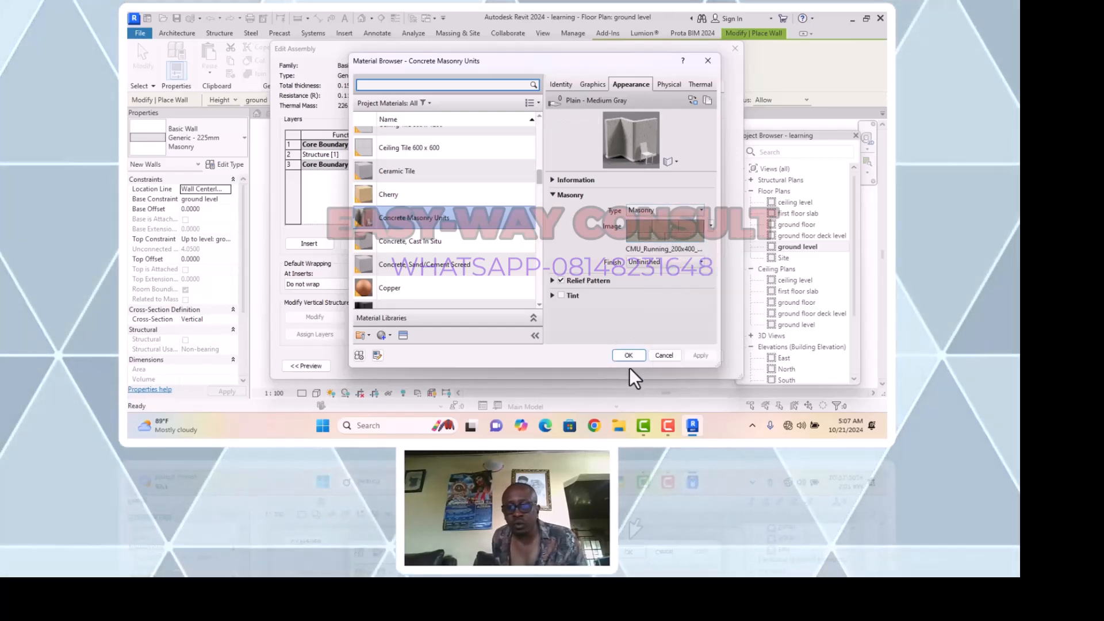
{"action": "left_click", "coordinate": [636, 354]}
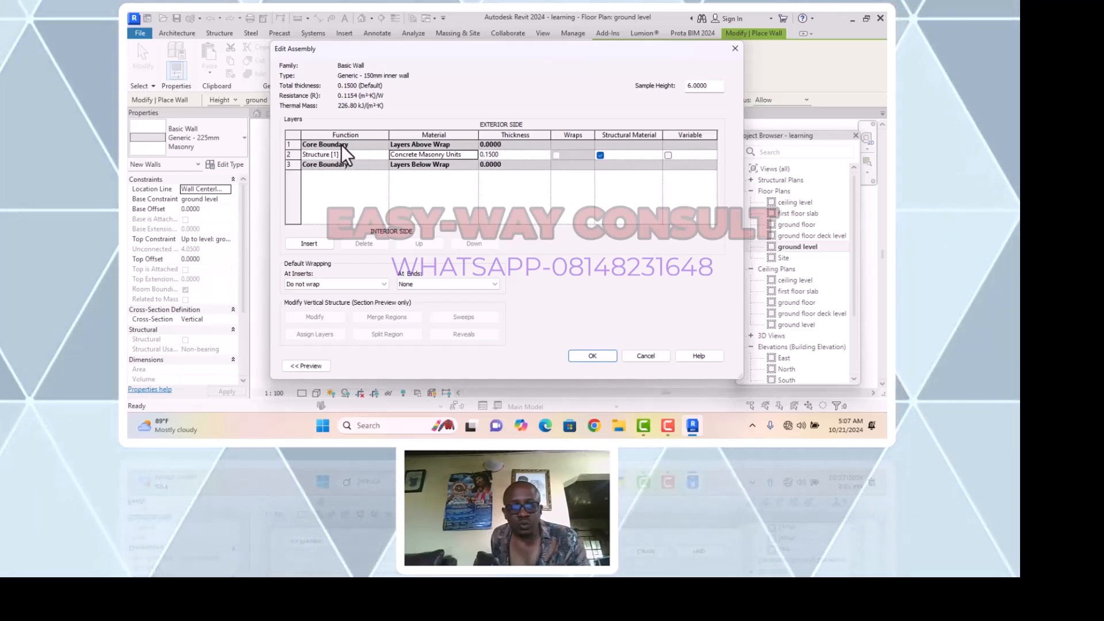
Insert a layer on the exterior side outside the core boundary and set its function to Finish 1 [4]
{"action": "left_click", "coordinate": [299, 145]}
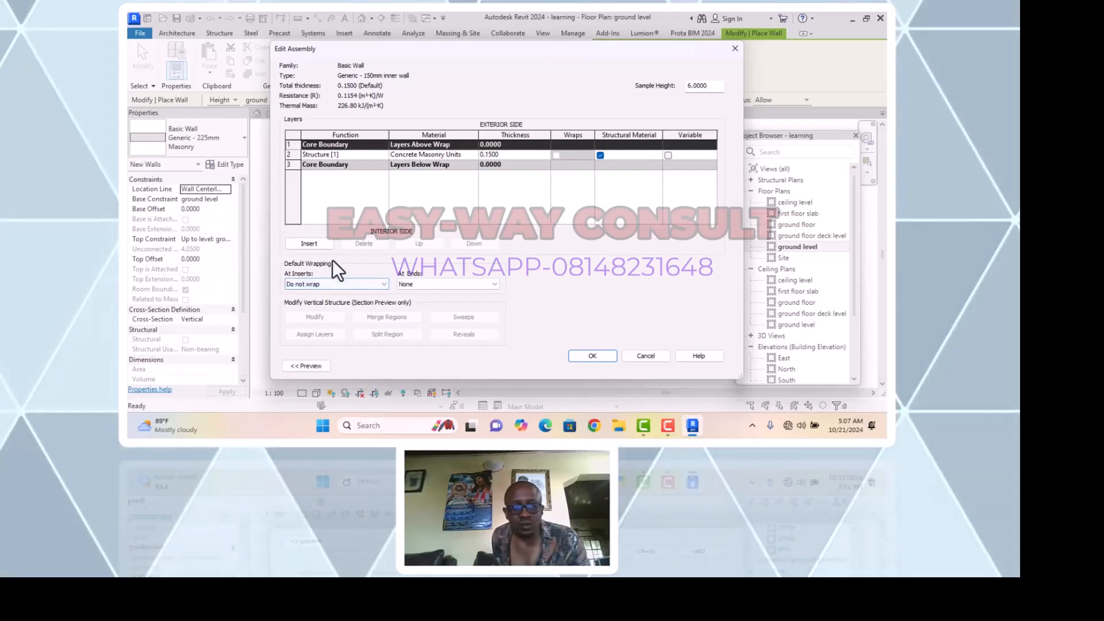
{"action": "left_click", "coordinate": [309, 243]}
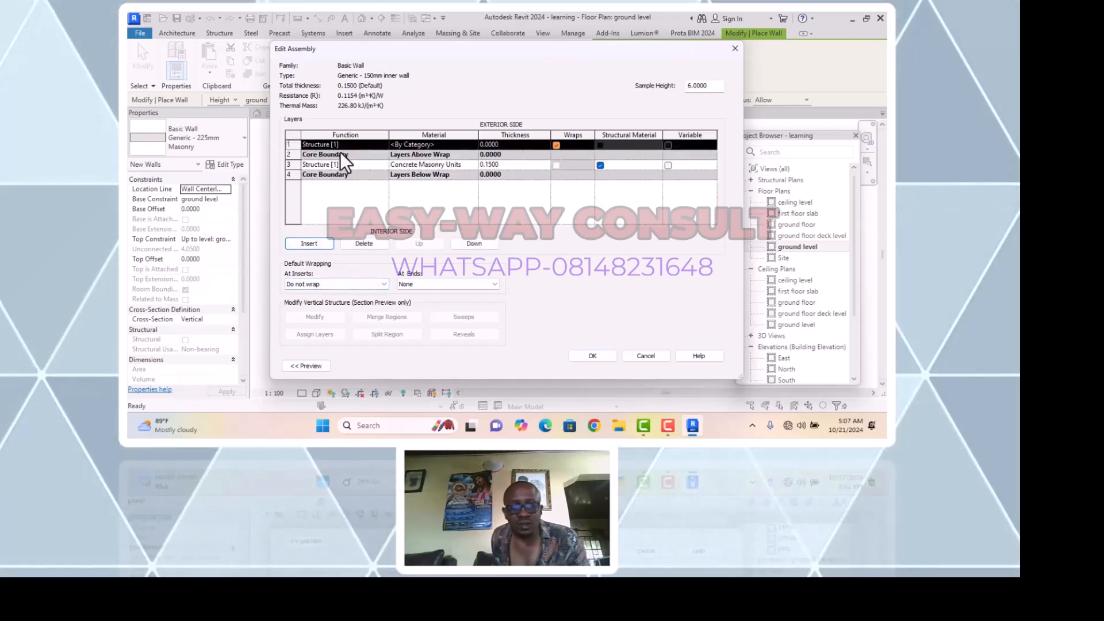
{"action": "left_click", "coordinate": [383, 142]}
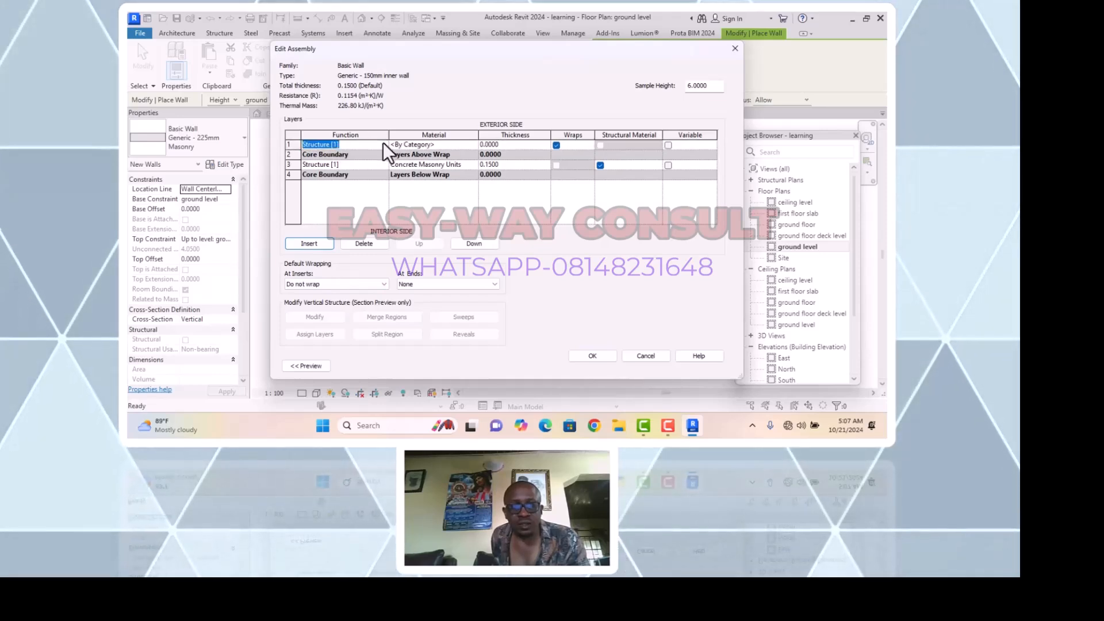
{"action": "left_click", "coordinate": [383, 143]}
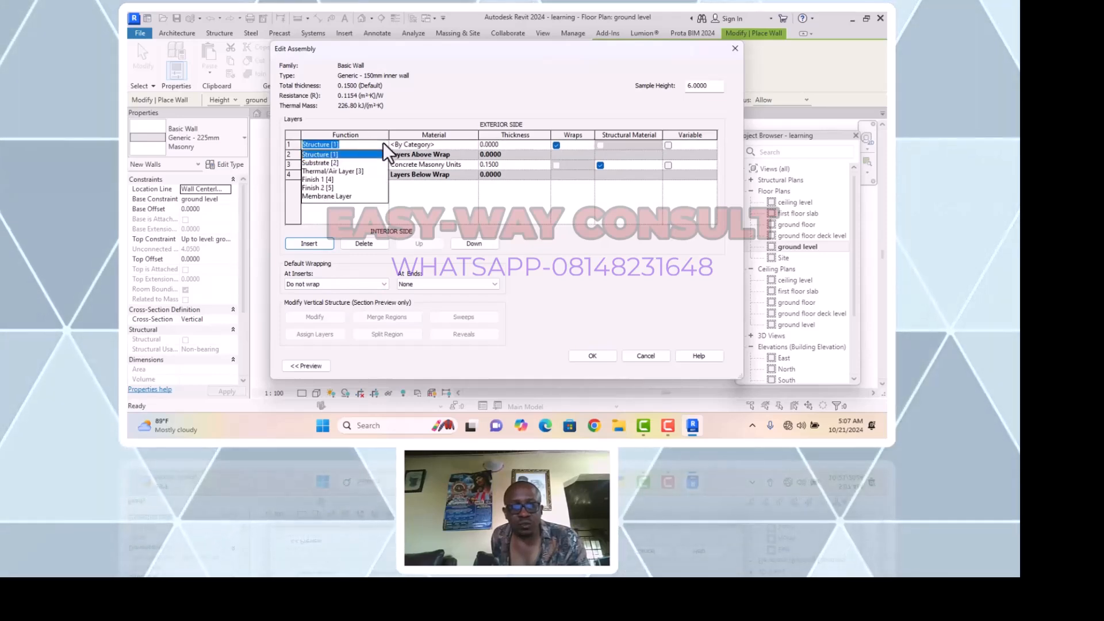
{"action": "left_click", "coordinate": [319, 180]}
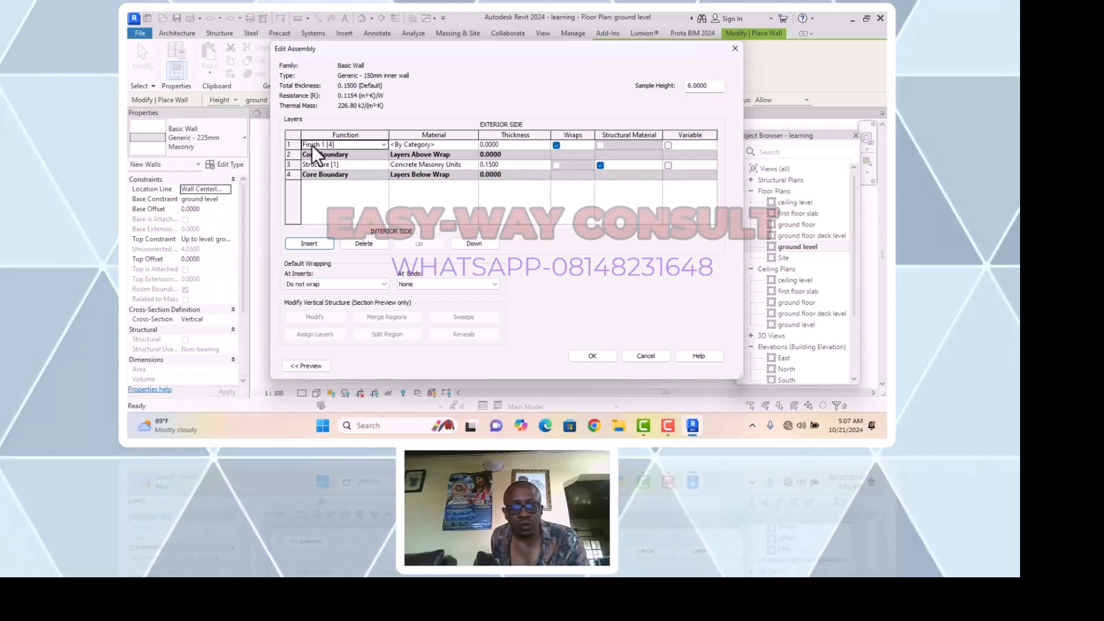
Find the inner wall colour material in the project materials and assign it to the exterior Finish 1 [4] layer
{"action": "left_click", "coordinate": [468, 146]}
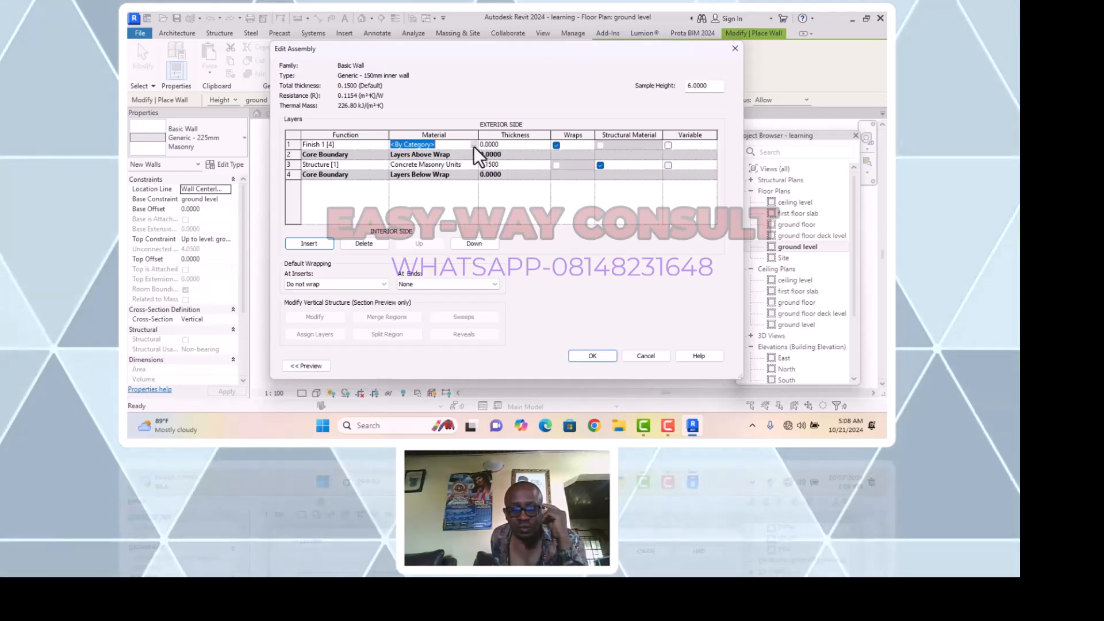
{"action": "left_click", "coordinate": [474, 145]}
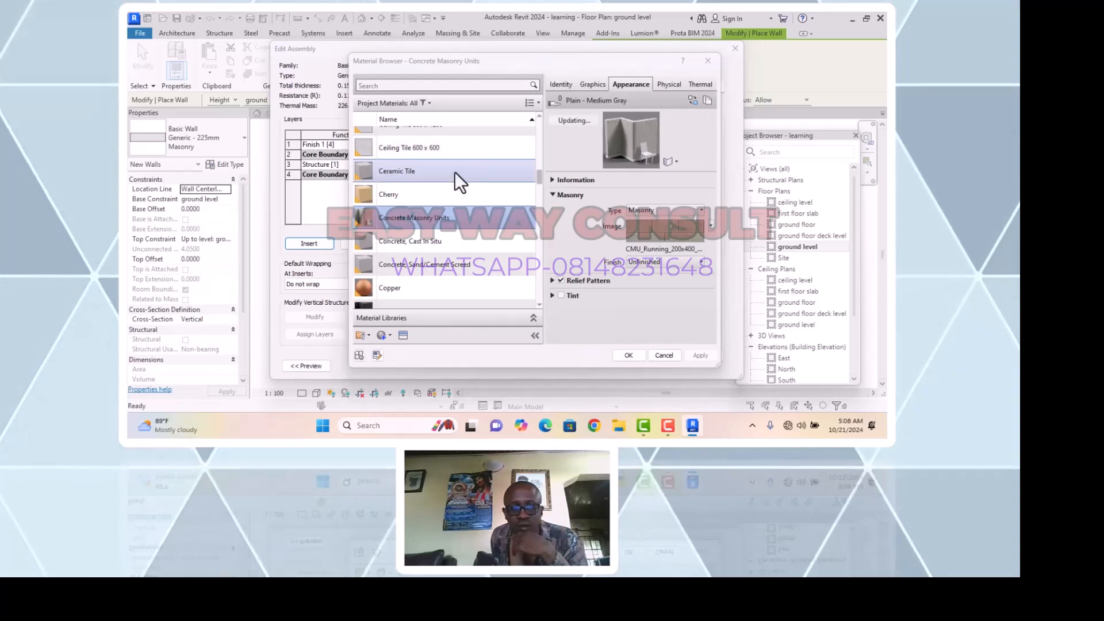
{"action": "scroll", "coordinate": [448, 200], "scroll_direction": "down", "scroll_amount": 2}
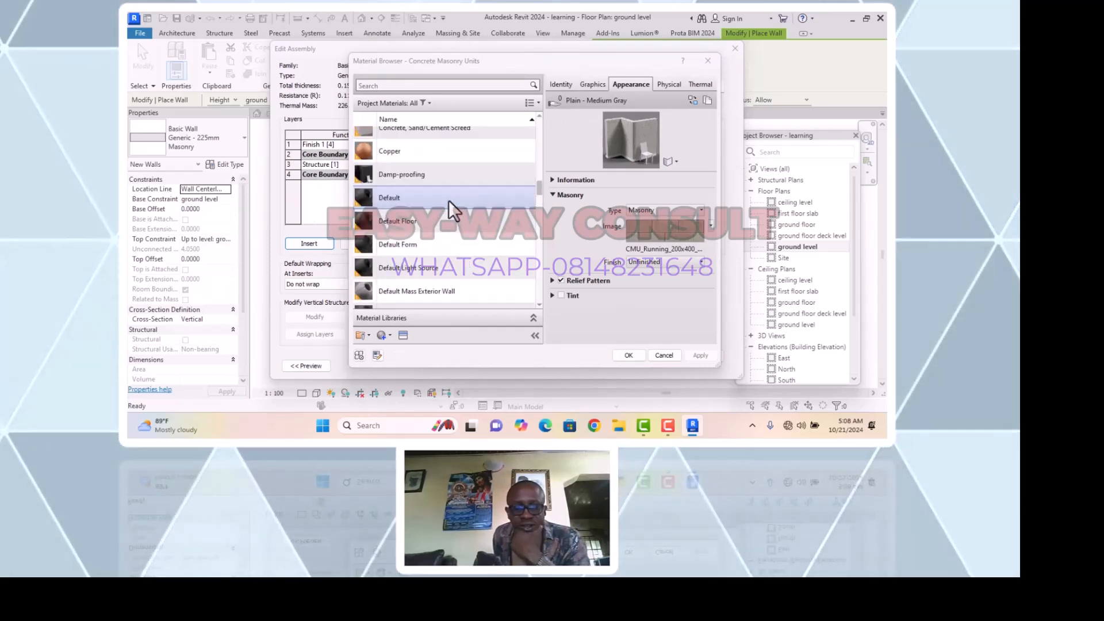
{"action": "scroll", "coordinate": [449, 200], "scroll_direction": "down", "scroll_amount": 2}
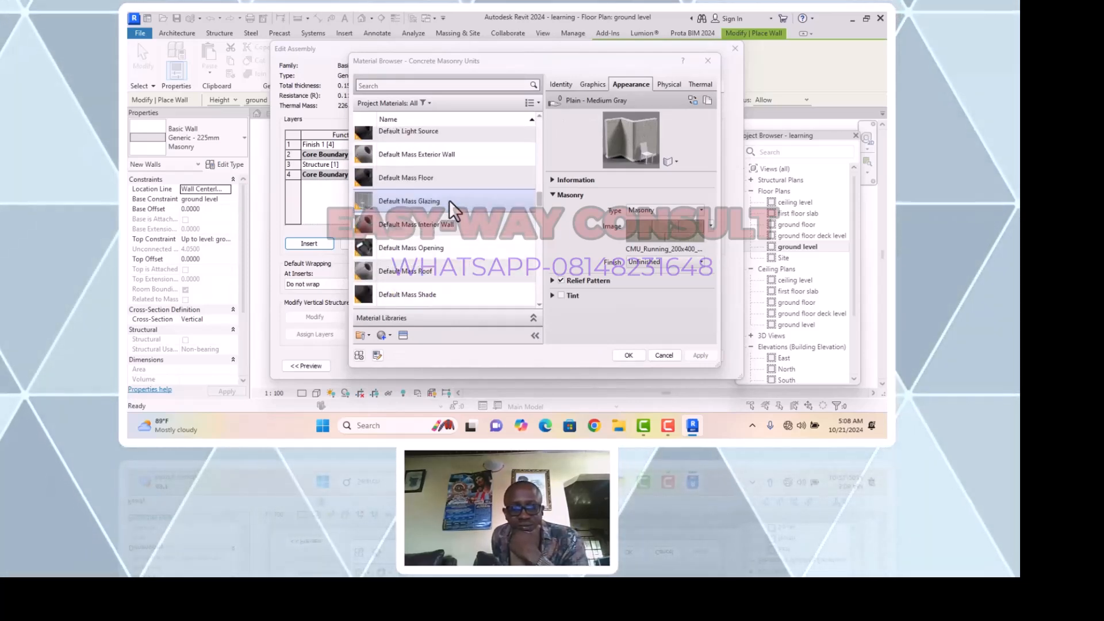
{"action": "scroll", "coordinate": [449, 200], "scroll_direction": "down", "scroll_amount": 2}
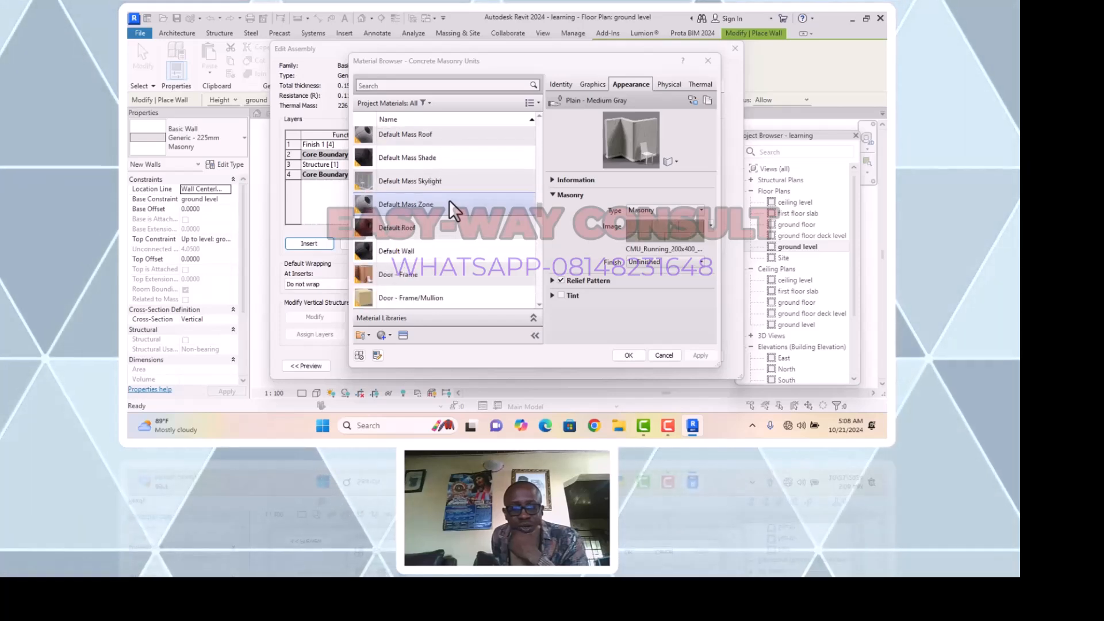
{"action": "scroll", "coordinate": [449, 200], "scroll_direction": "down", "scroll_amount": 2}
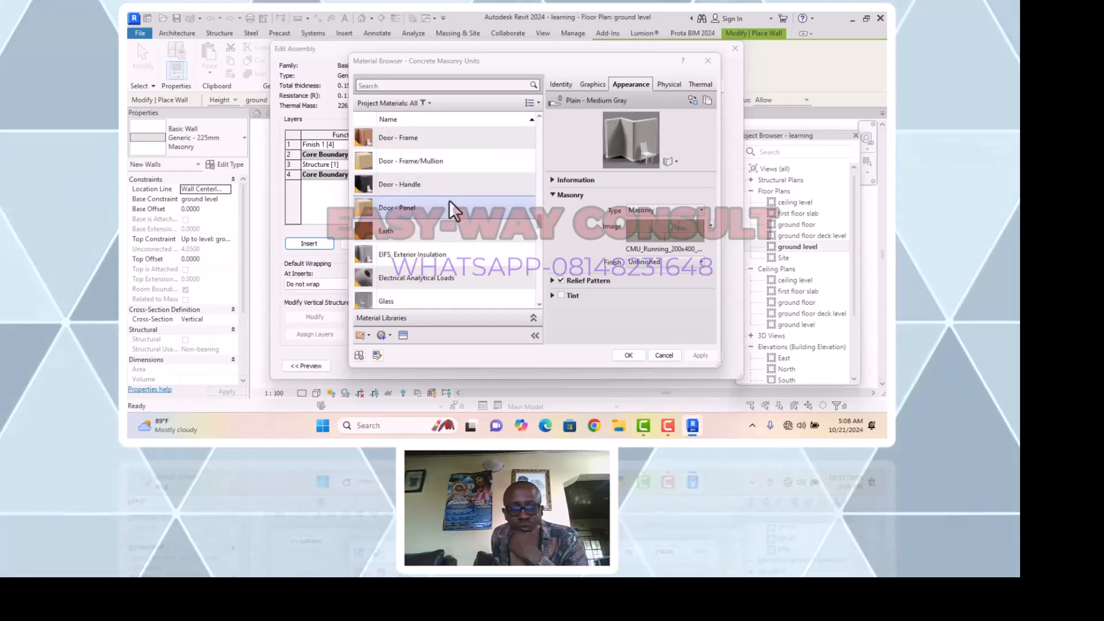
{"action": "scroll", "coordinate": [449, 200], "scroll_direction": "down", "scroll_amount": 3}
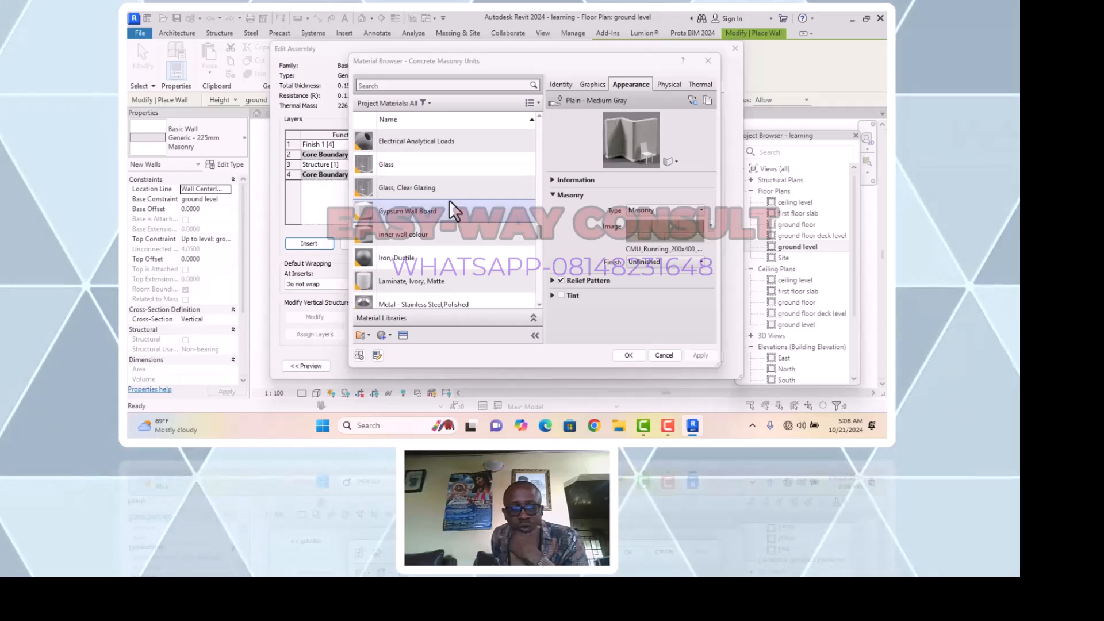
{"action": "scroll", "coordinate": [449, 200], "scroll_direction": "down", "scroll_amount": 1}
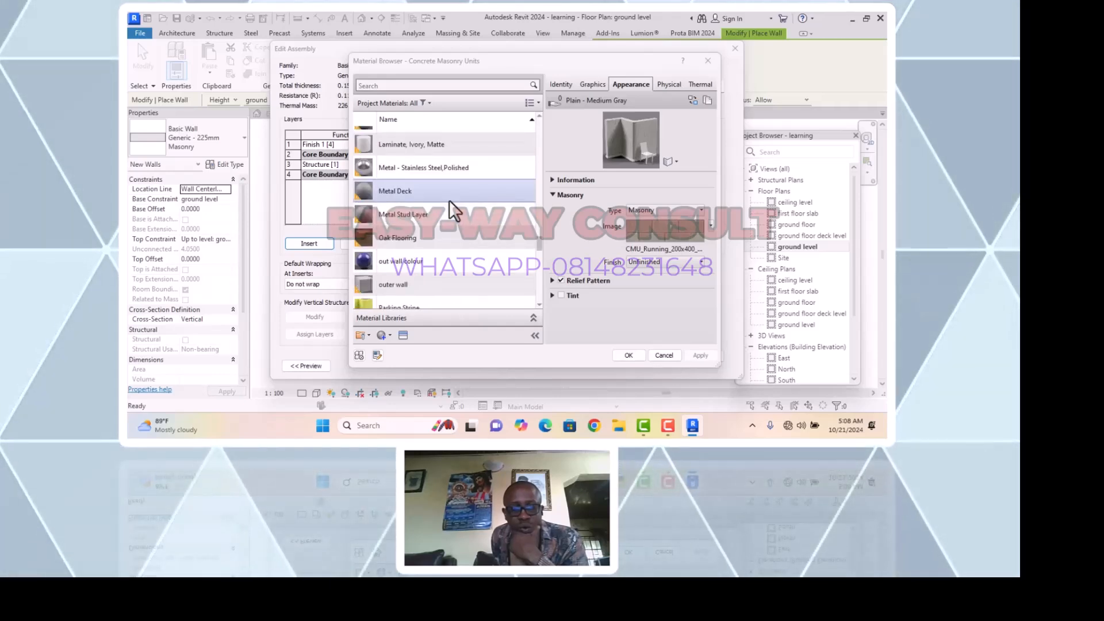
{"action": "scroll", "coordinate": [449, 200], "scroll_direction": "down", "scroll_amount": 1}
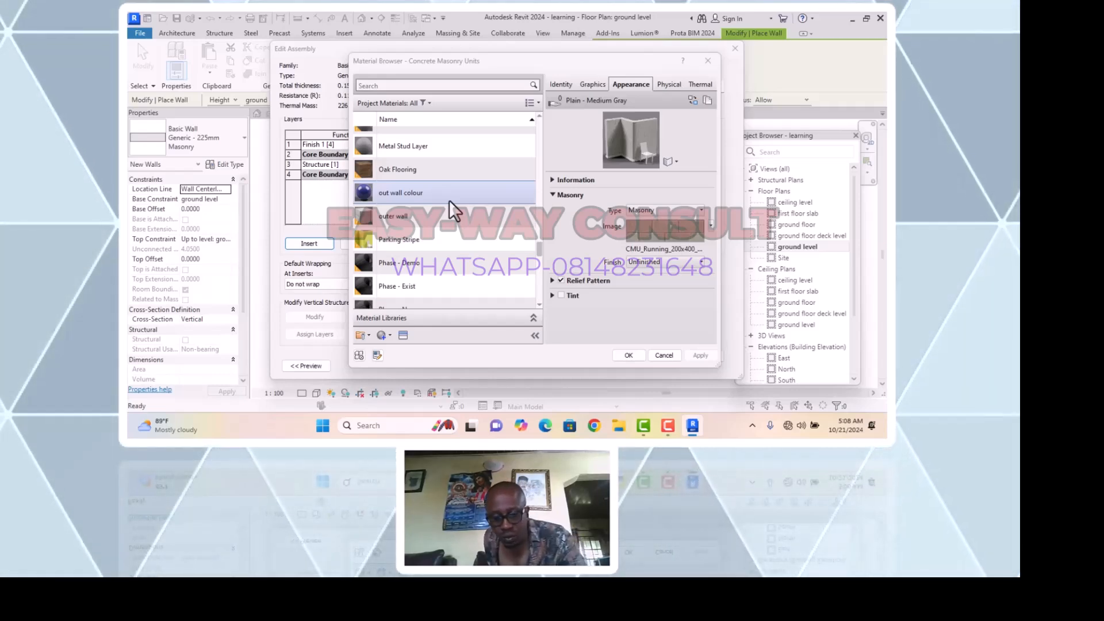
{"action": "left_click", "coordinate": [388, 85]}
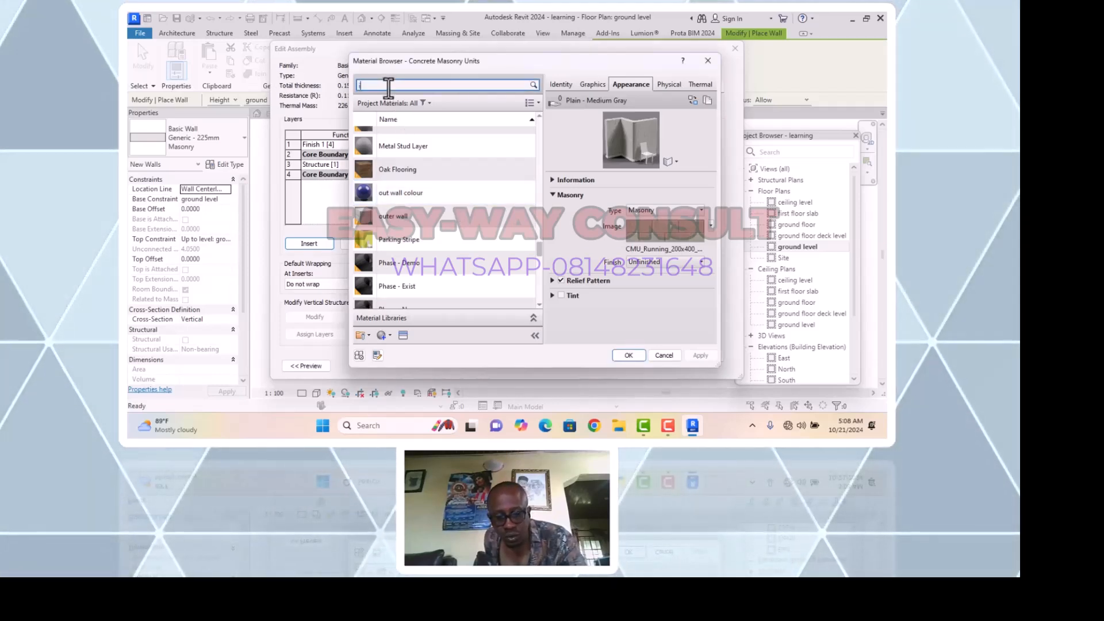
{"action": "type", "text": "in"}
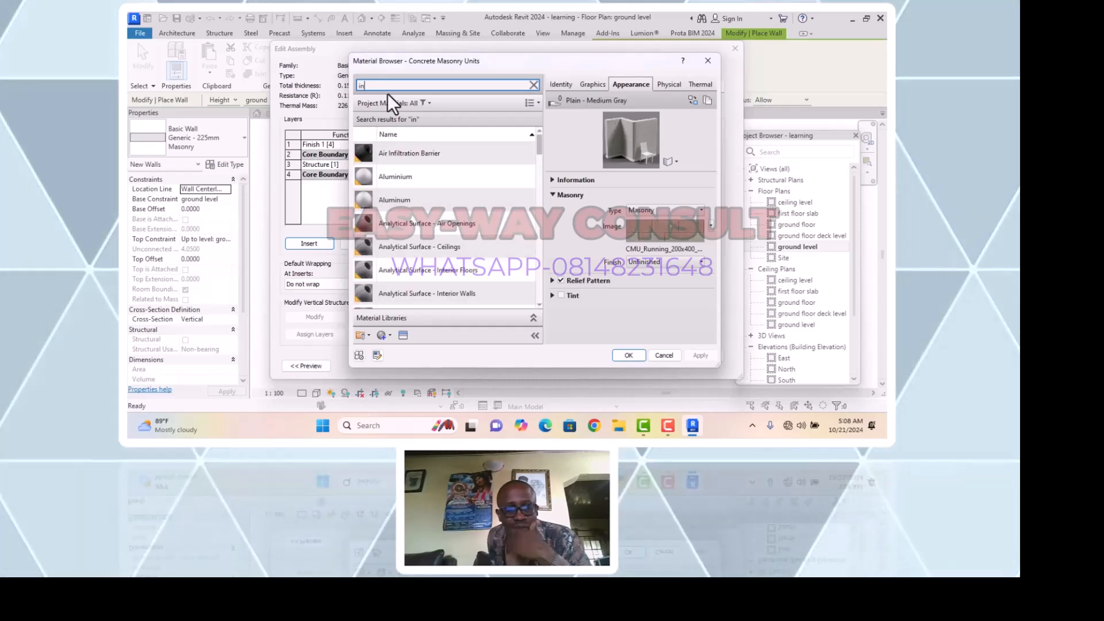
{"action": "type", "text": "ner"}
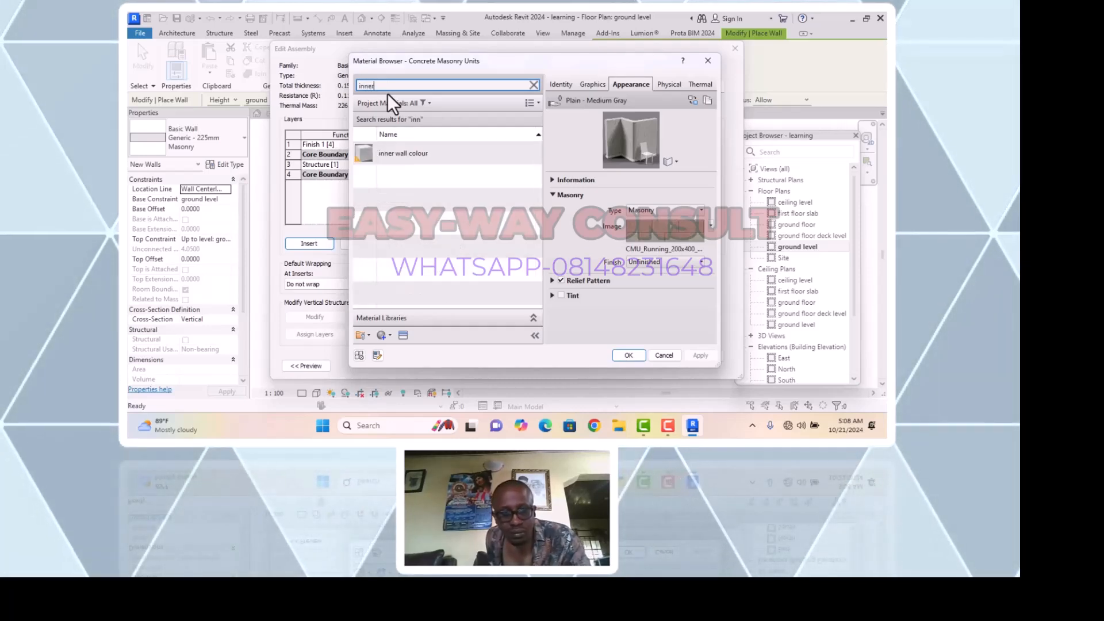
{"action": "left_click", "coordinate": [417, 156]}
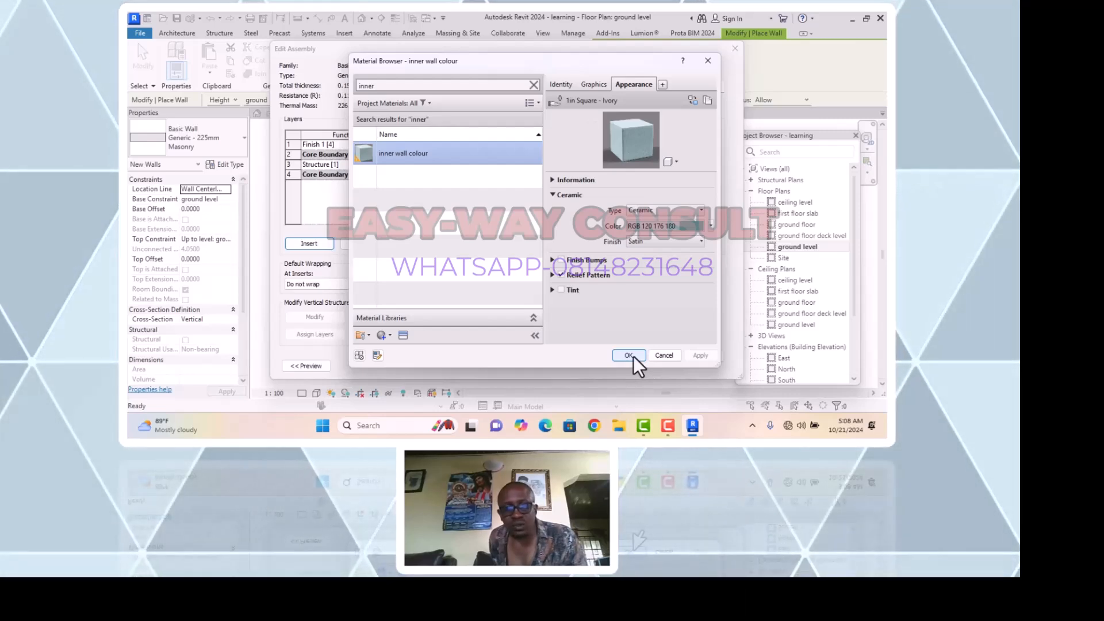
{"action": "left_click", "coordinate": [628, 355]}
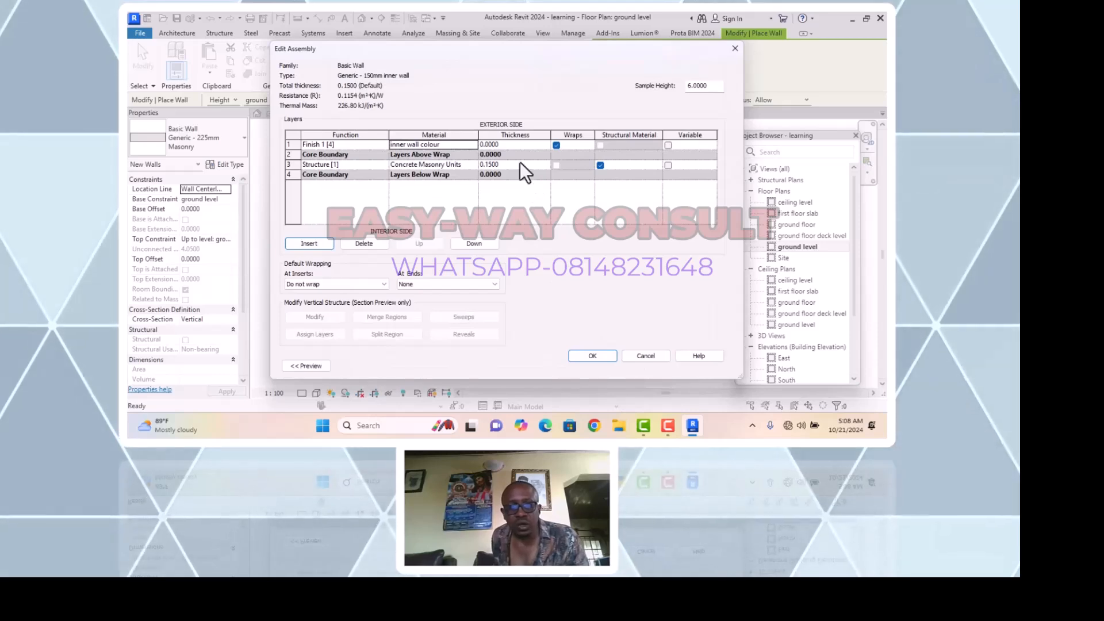
Set the thickness of the exterior Finish 1 [4] layer to 0.050
{"action": "left_click", "coordinate": [502, 145]}
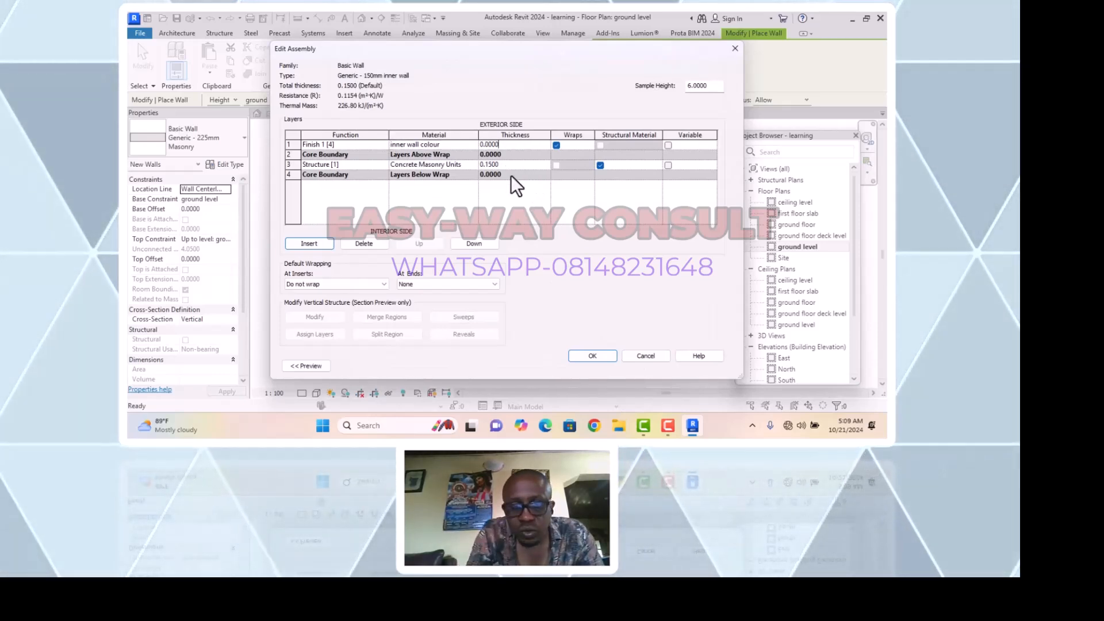
{"action": "key", "text": "BackSpace"}
{"action": "key", "text": "BackSpace"}
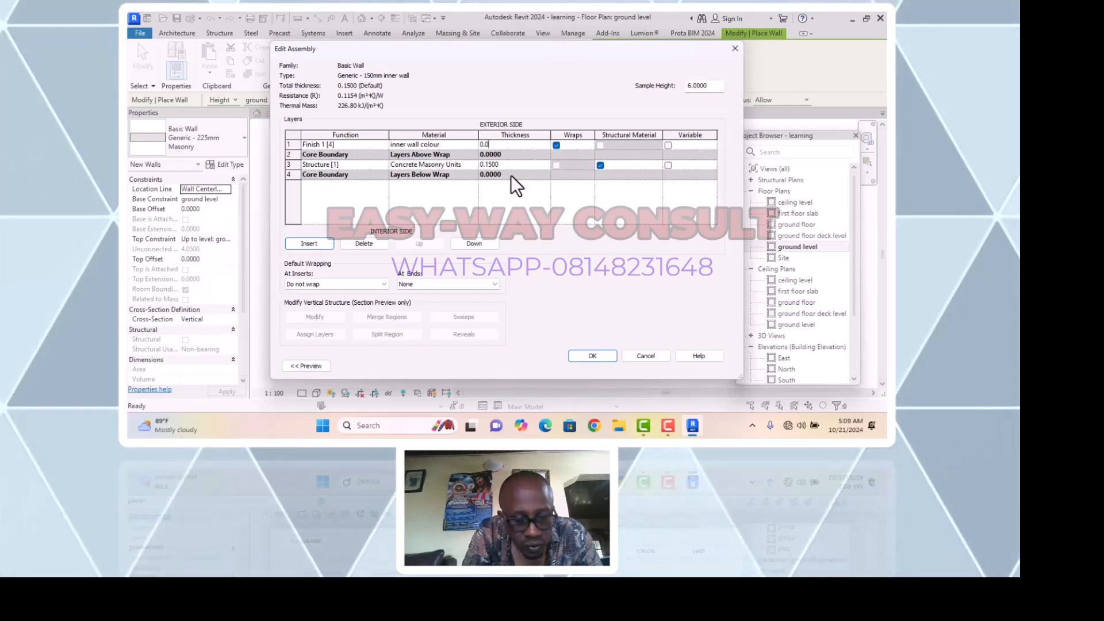
{"action": "type", "text": "50"}
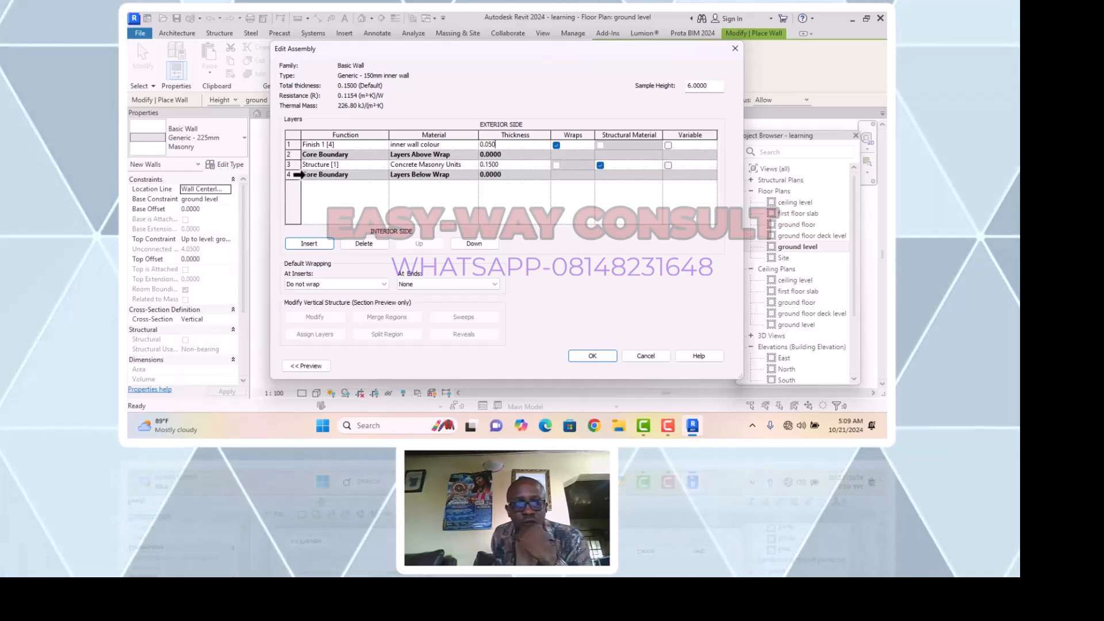
Insert a layer on the interior side of the masonry structure layer and move the exterior finish layer down inside the core boundary
{"action": "left_click", "coordinate": [297, 175]}
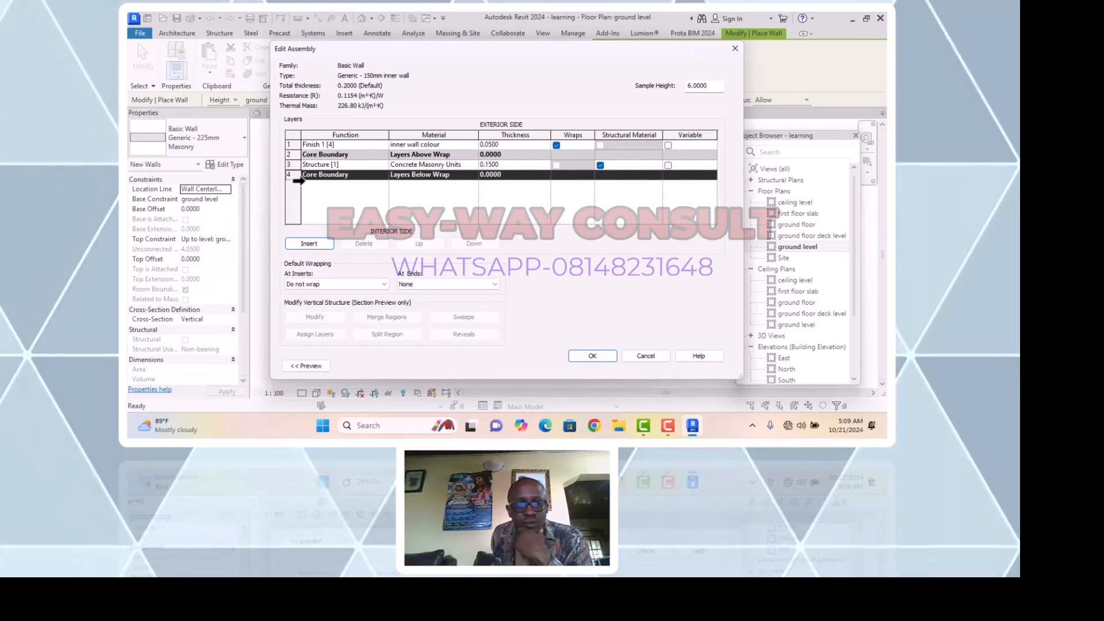
{"action": "left_click", "coordinate": [322, 244]}
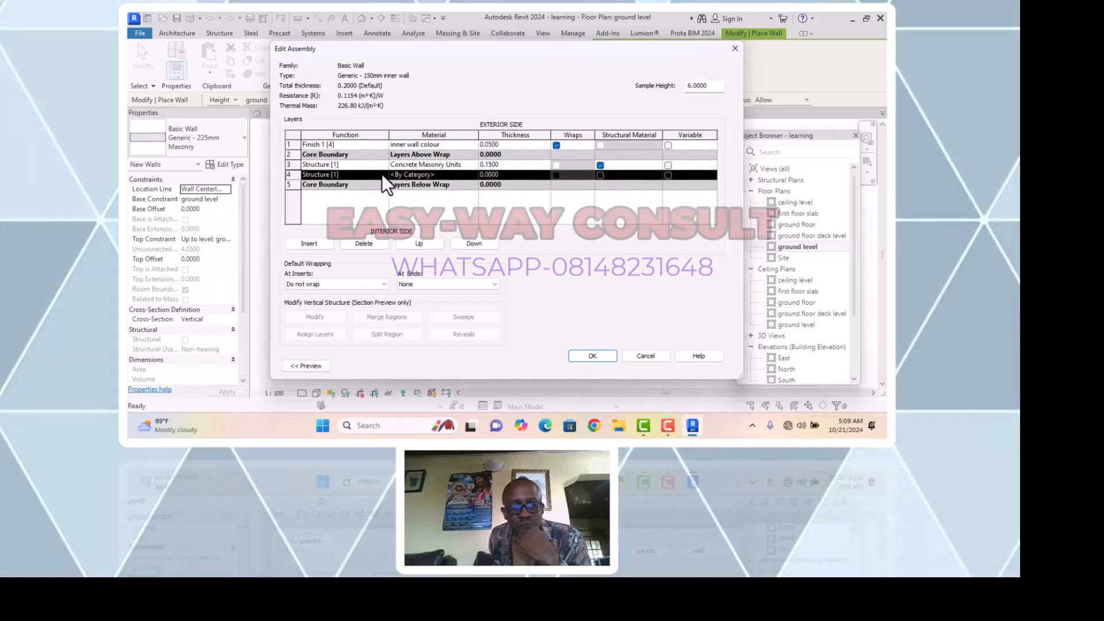
{"action": "left_click", "coordinate": [350, 144]}
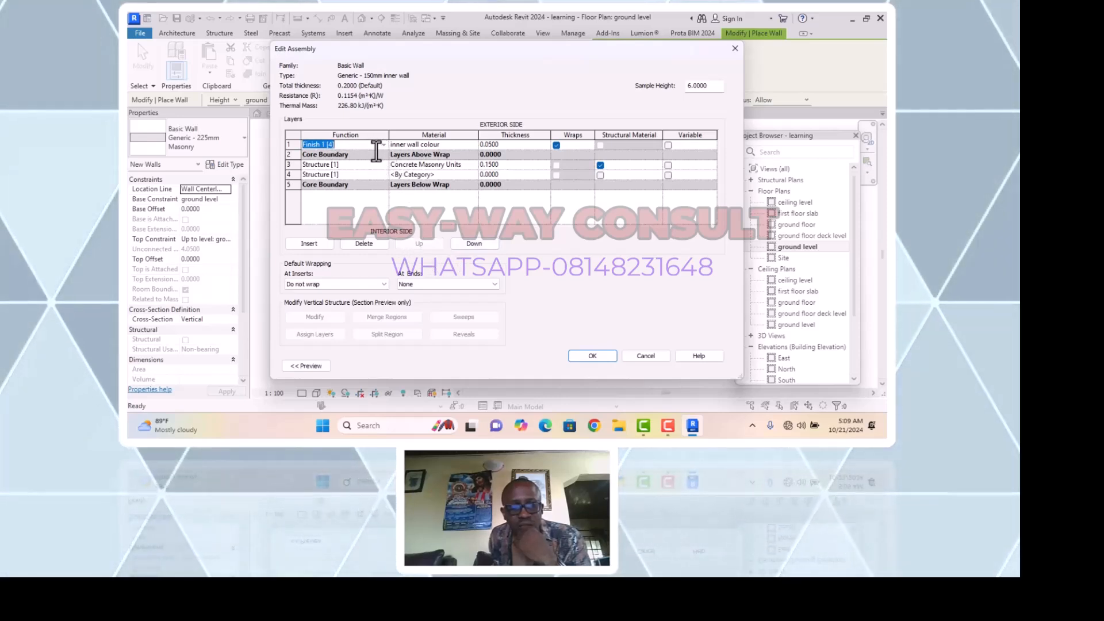
{"action": "left_click", "coordinate": [474, 243]}
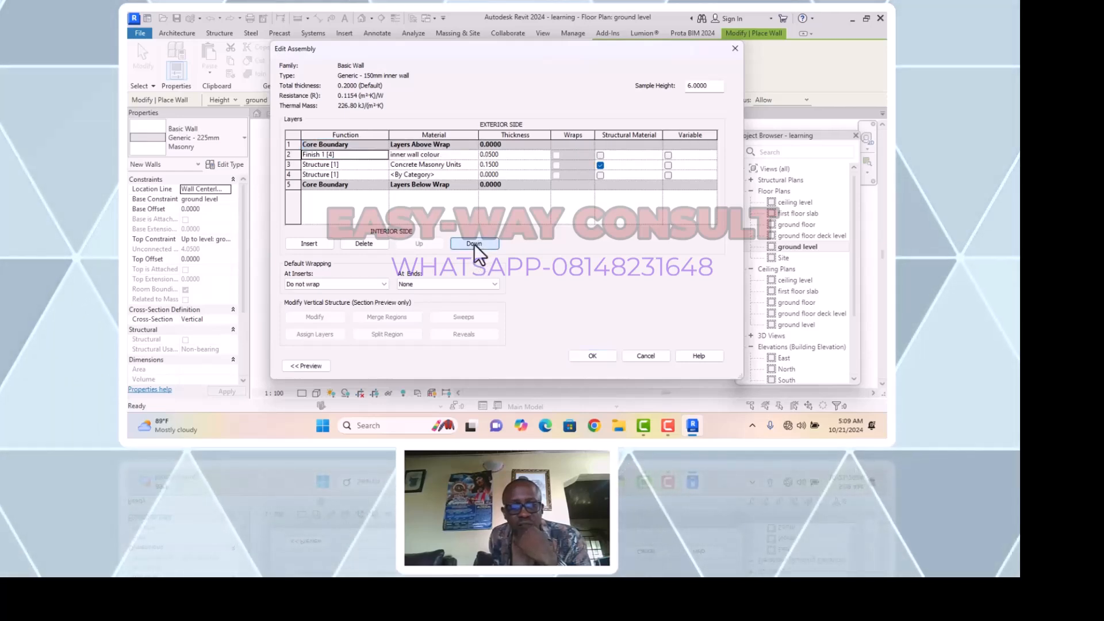
Set the new interior-side layer's function to Finish 1 [4] and its material to inner wall colour
{"action": "left_click", "coordinate": [374, 176]}
{"action": "left_click", "coordinate": [383, 174]}
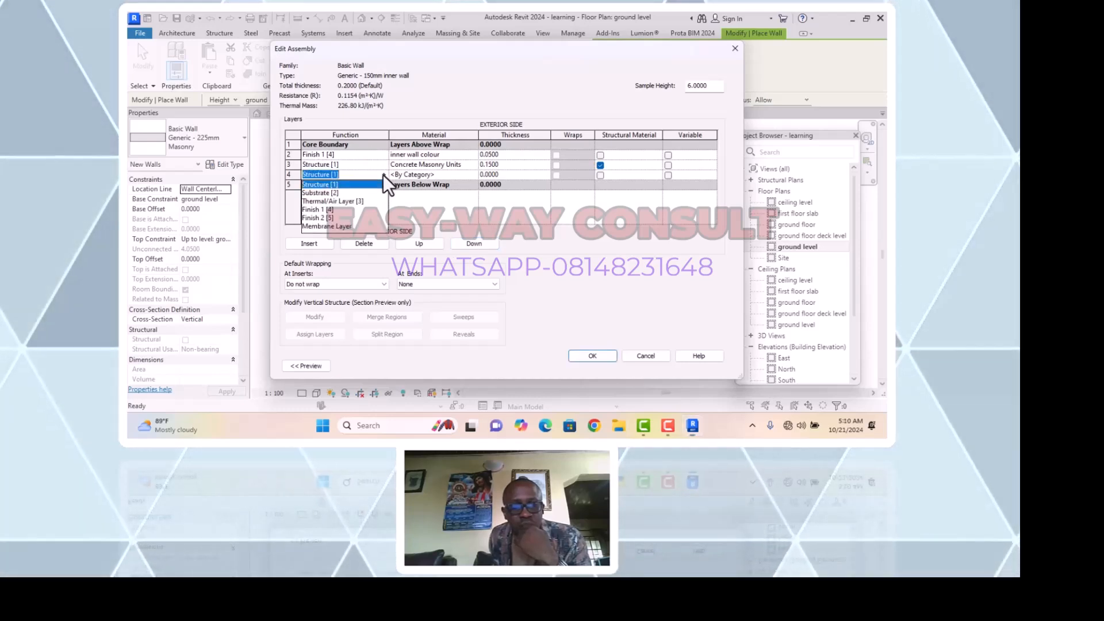
{"action": "left_click", "coordinate": [312, 210]}
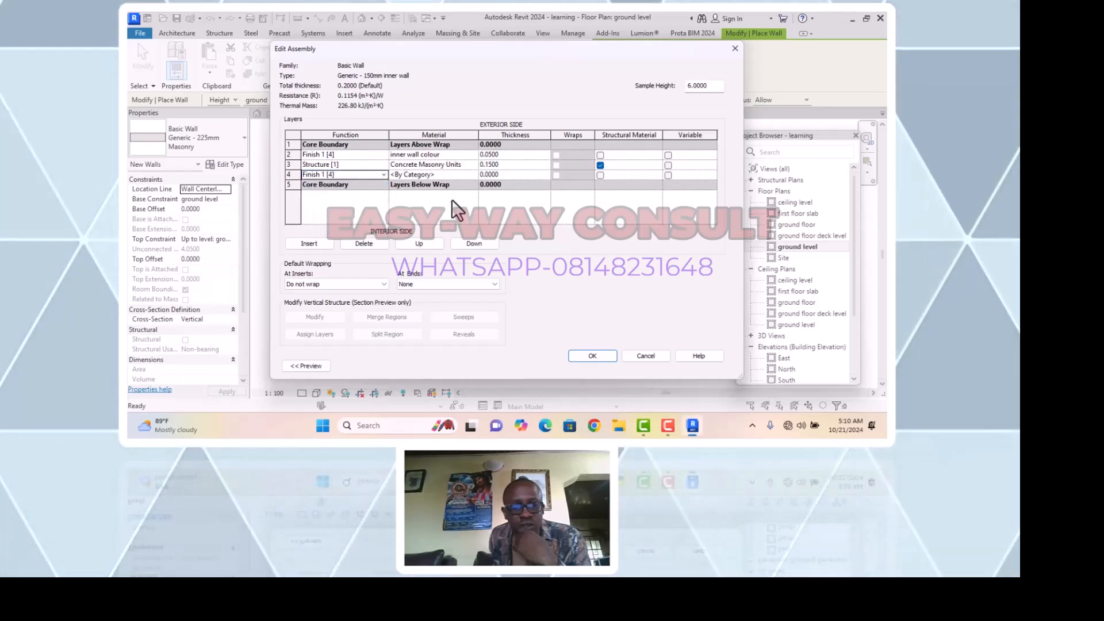
{"action": "left_click", "coordinate": [467, 173]}
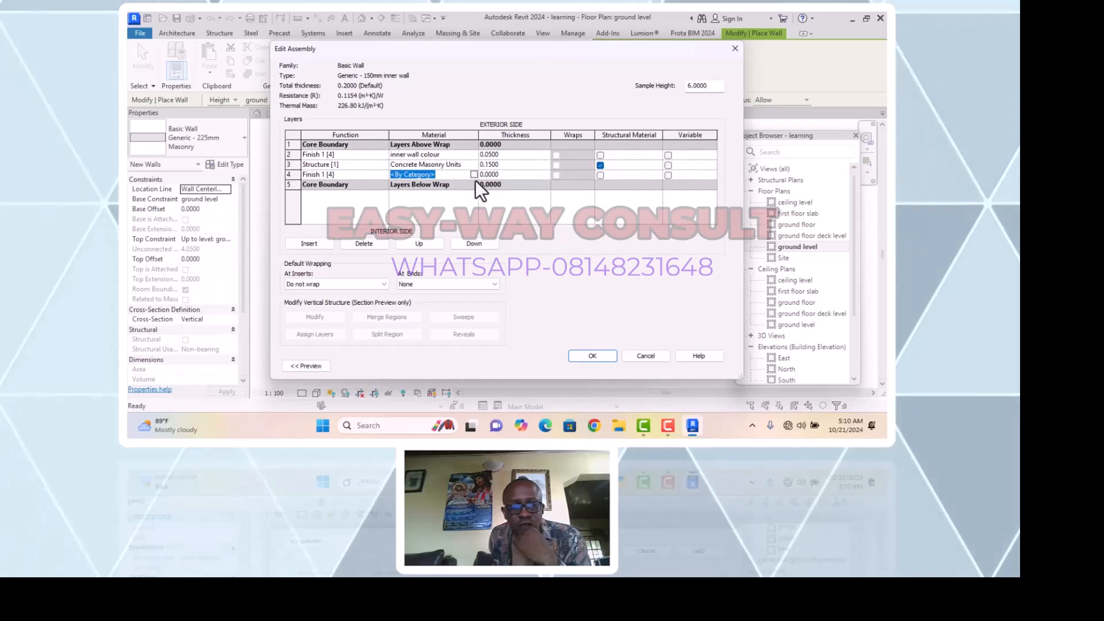
{"action": "left_click", "coordinate": [474, 175]}
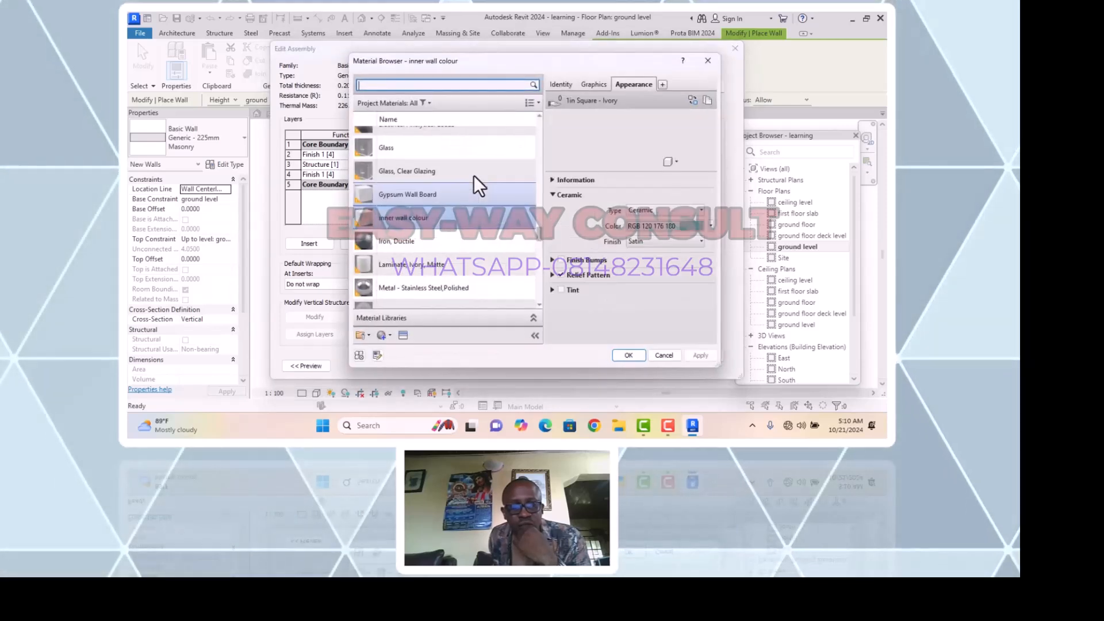
{"action": "left_click", "coordinate": [429, 222]}
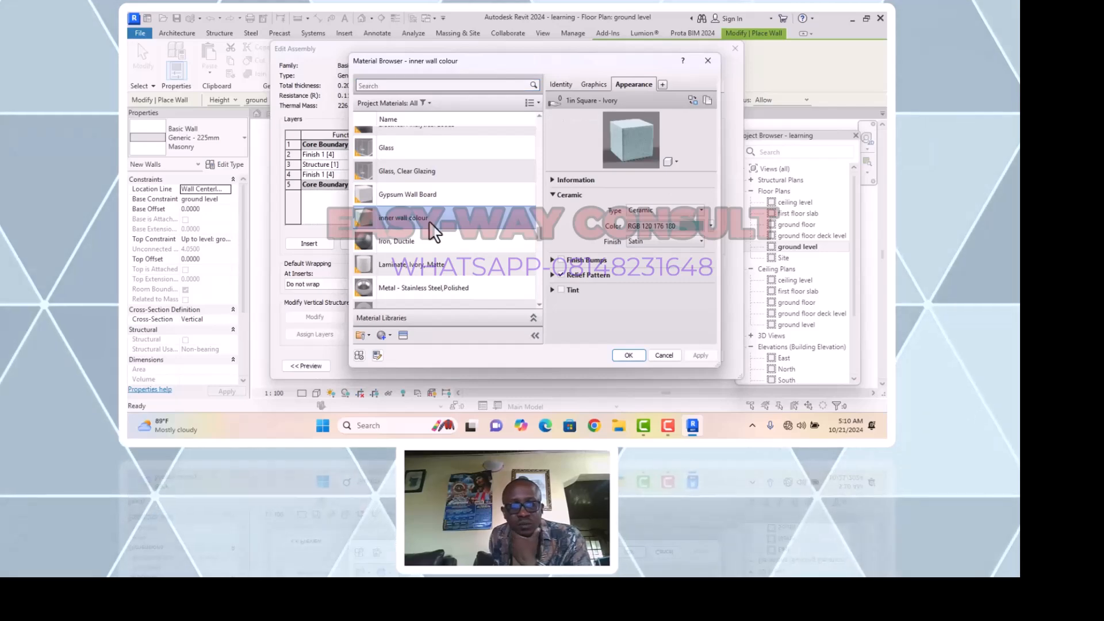
{"action": "left_click", "coordinate": [632, 356]}
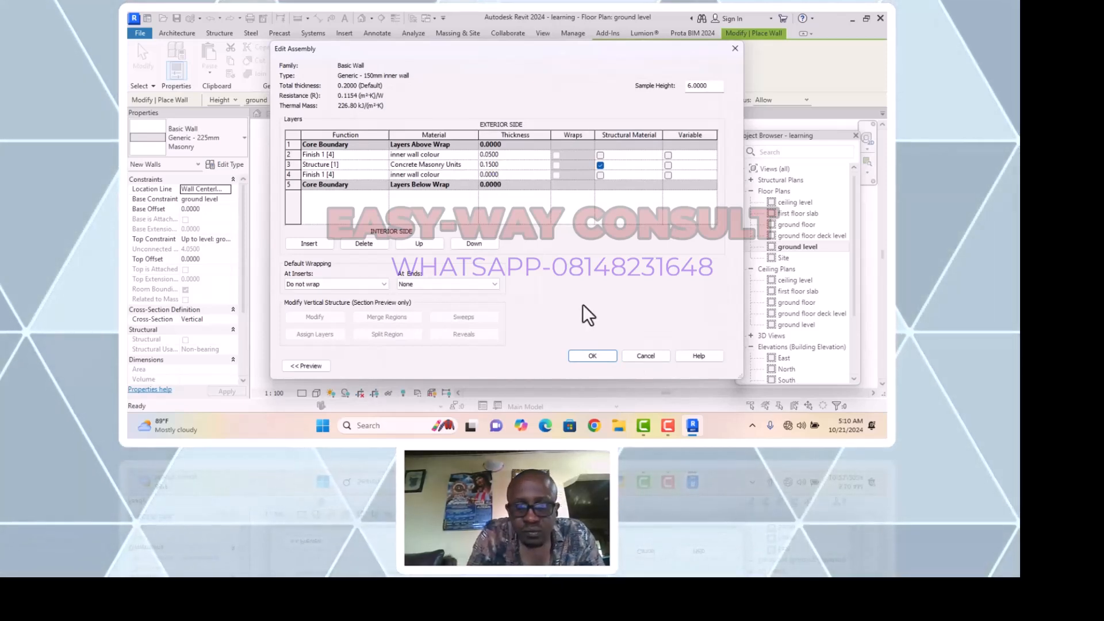
Set the interior-side finish layer's thickness to 0.050 and accept the layer structure and the wall type properties
{"action": "key", "text": "BackSpace"}
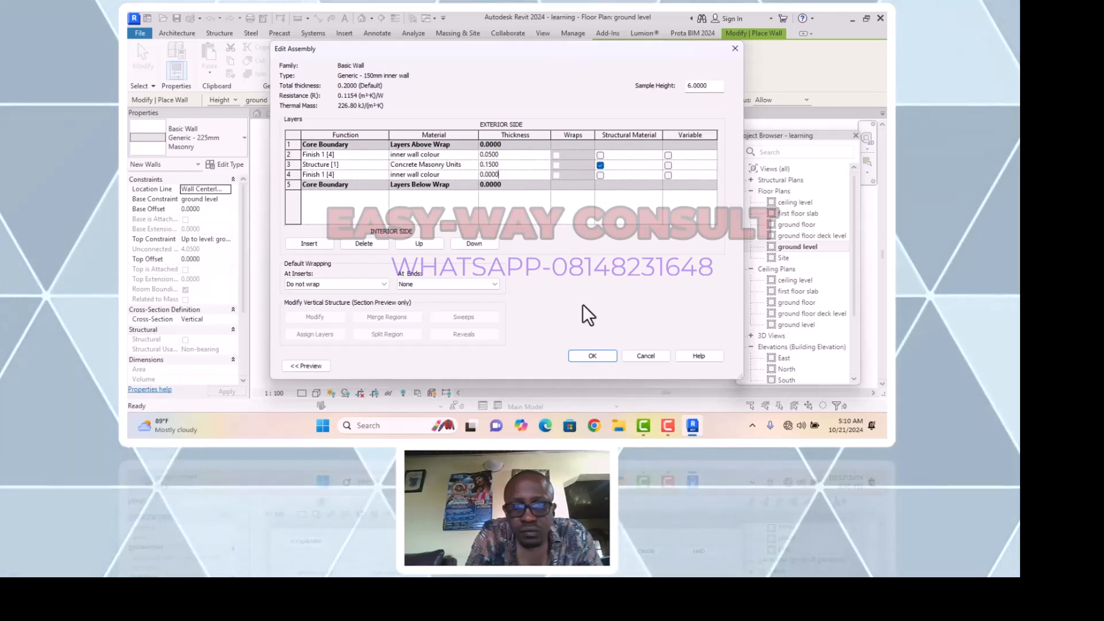
{"action": "key", "text": "BackSpace"}
{"action": "key", "text": "BackSpace"}
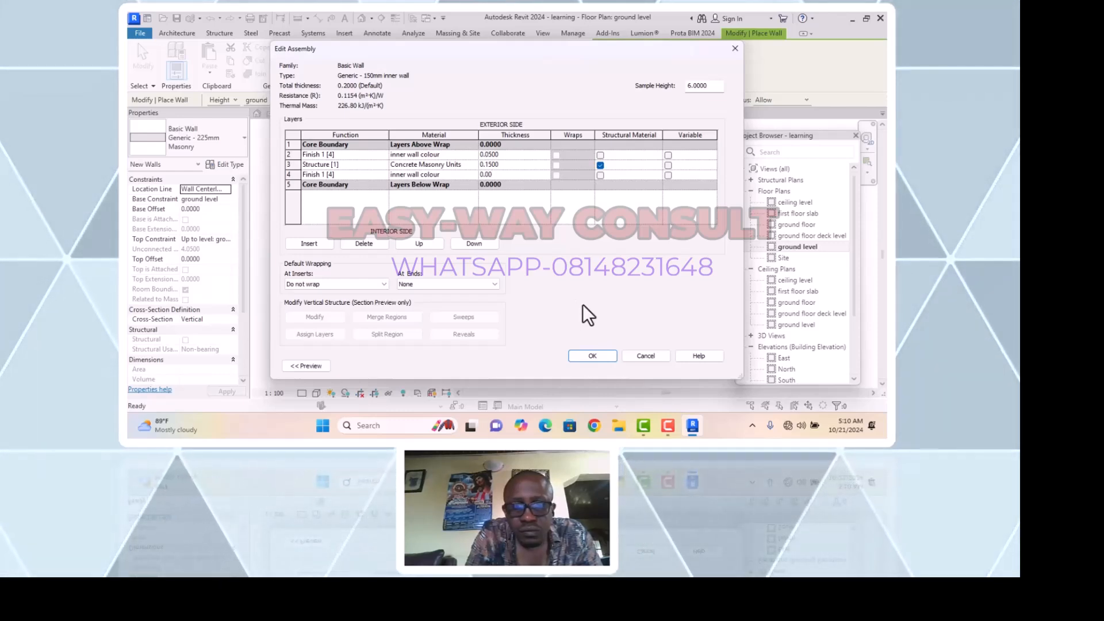
{"action": "type", "text": "50"}
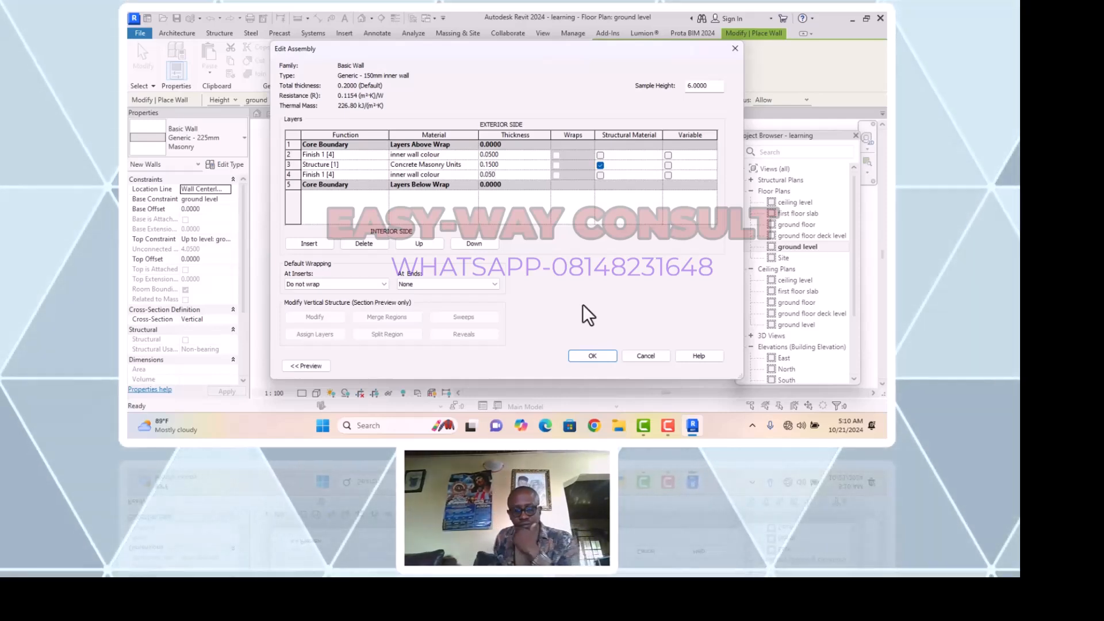
{"action": "left_click", "coordinate": [599, 356]}
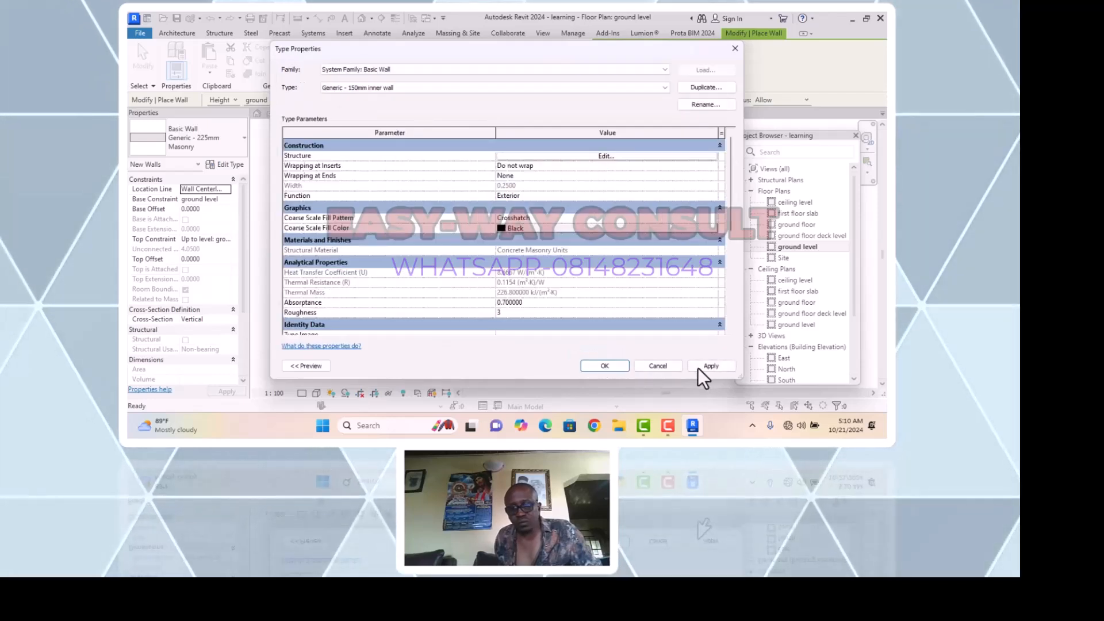
{"action": "left_click", "coordinate": [611, 366]}
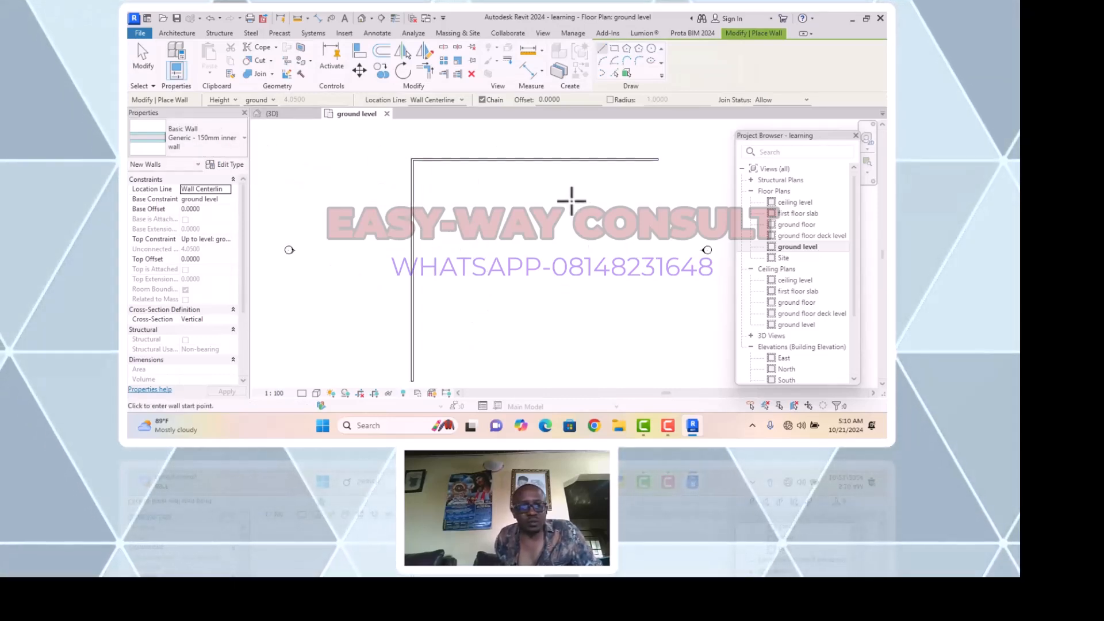
Draw a vertical inner wall from the upper outer wall down into the plan, parallel to the existing vertical wall, and end the chain
{"action": "left_click", "coordinate": [482, 159]}
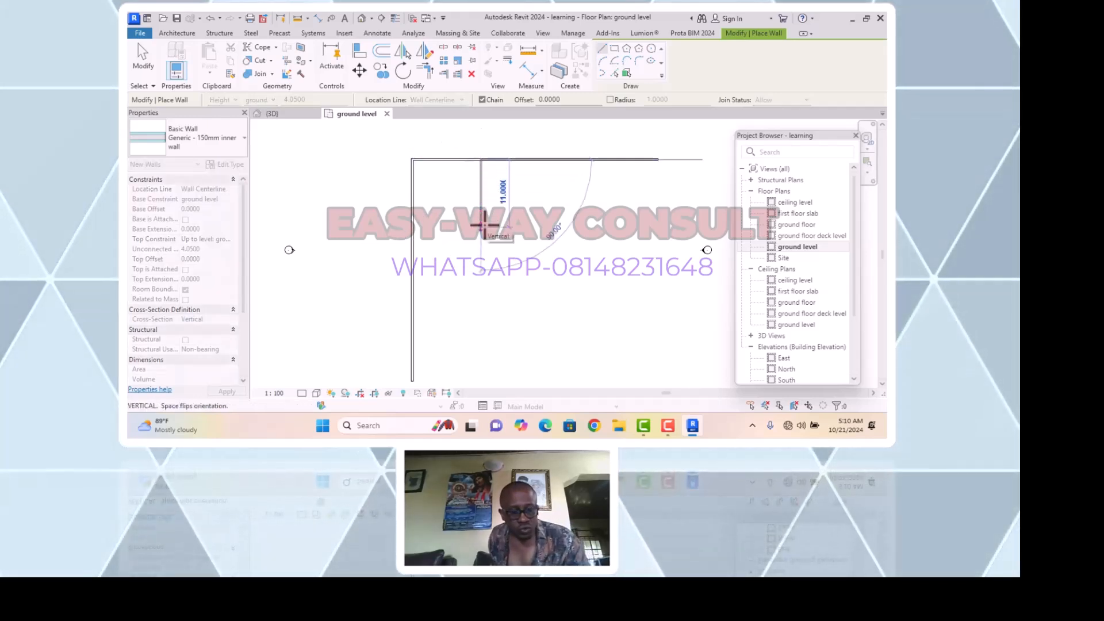
{"action": "left_click", "coordinate": [482, 293]}
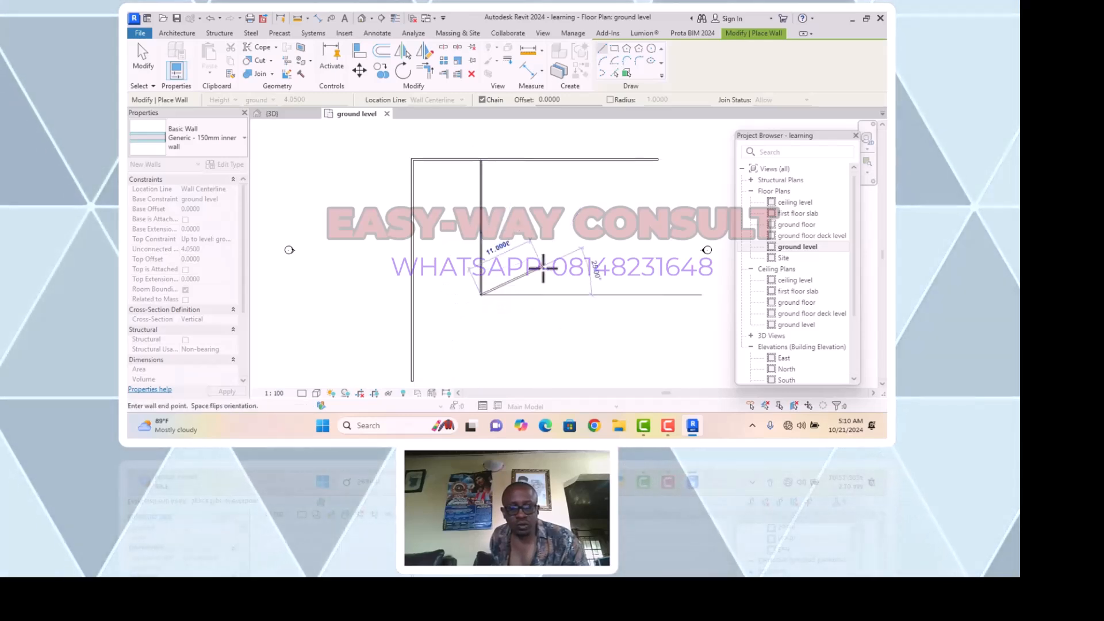
{"action": "key", "text": "Escape"}
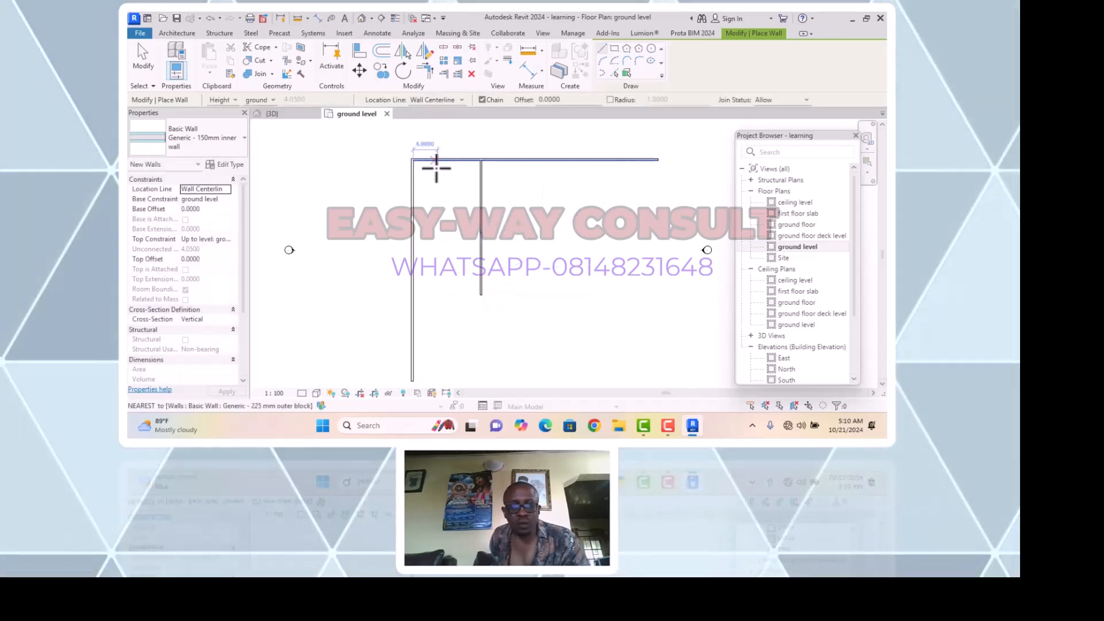
{"action": "key", "text": "Escape"}
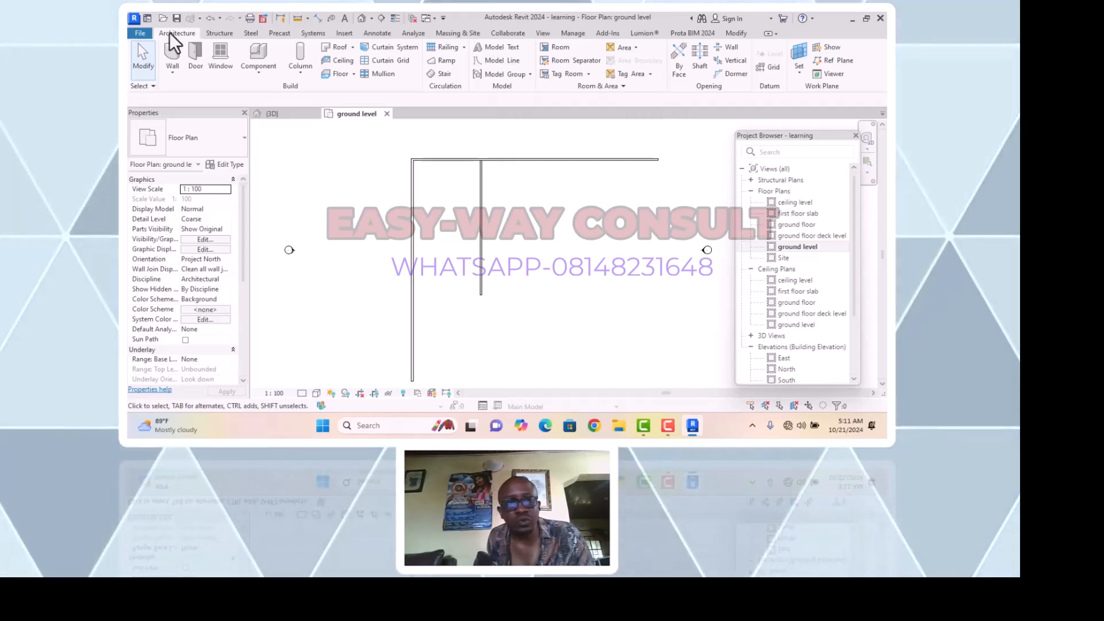
{"action": "left_click", "coordinate": [378, 34]}
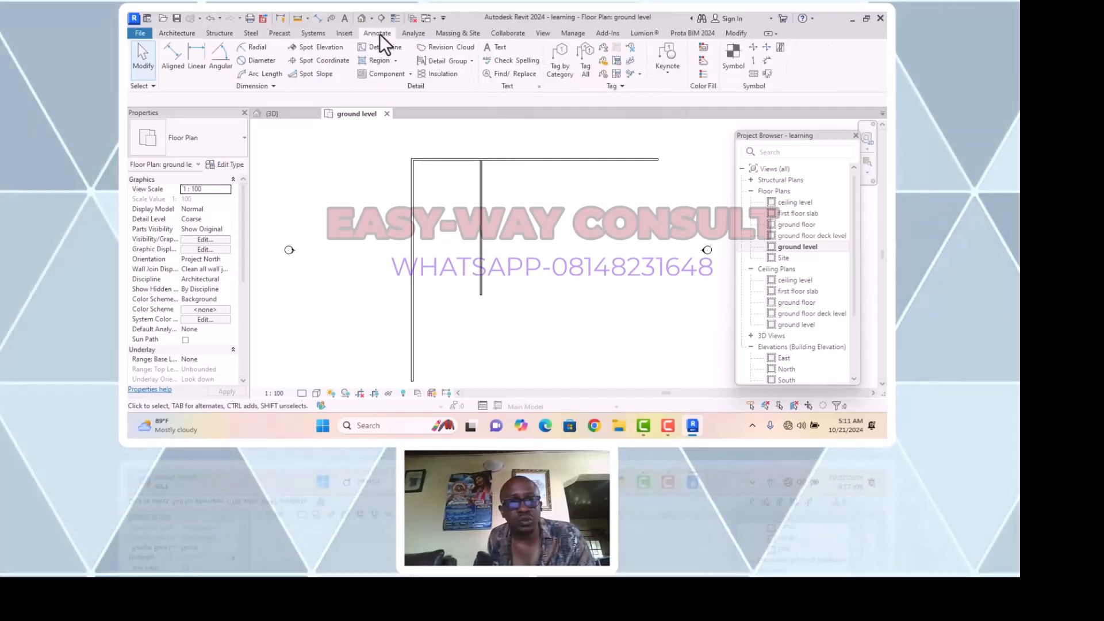
{"action": "left_click", "coordinate": [168, 57]}
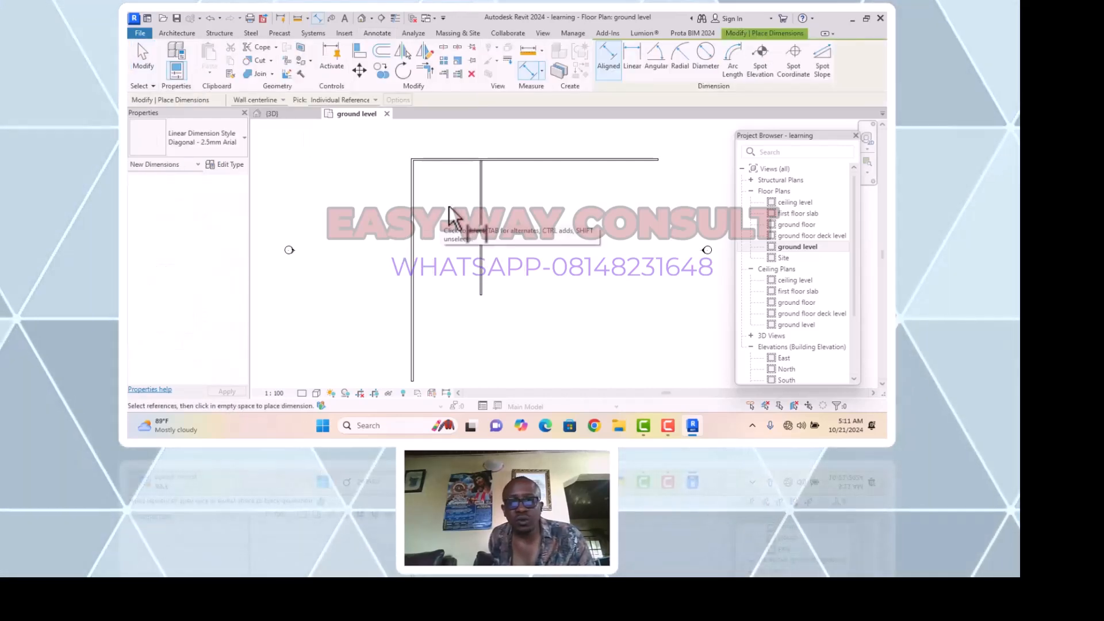
{"action": "scroll", "coordinate": [420, 227], "scroll_direction": "up", "scroll_amount": 4}
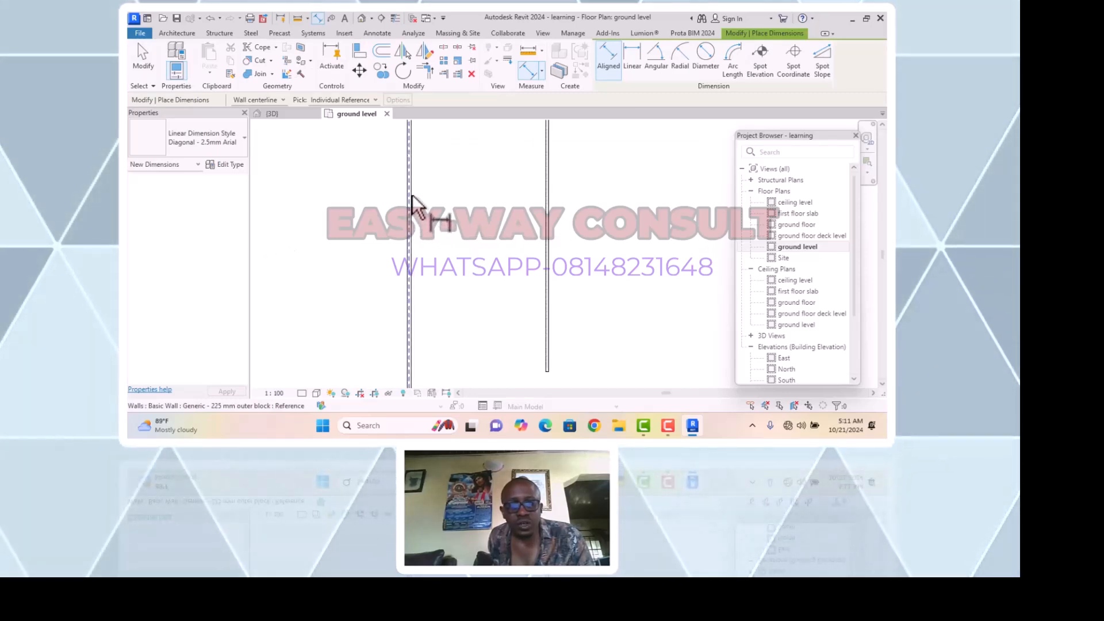
{"action": "scroll", "coordinate": [412, 197], "scroll_direction": "up", "scroll_amount": 3}
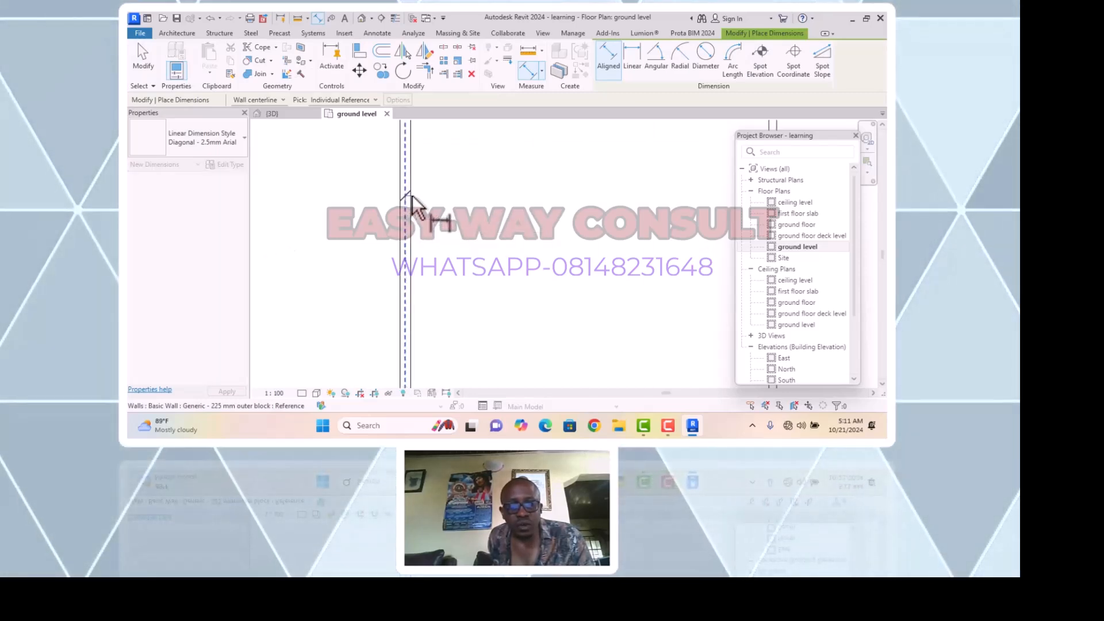
{"action": "scroll", "coordinate": [412, 185], "scroll_direction": "down", "scroll_amount": 4}
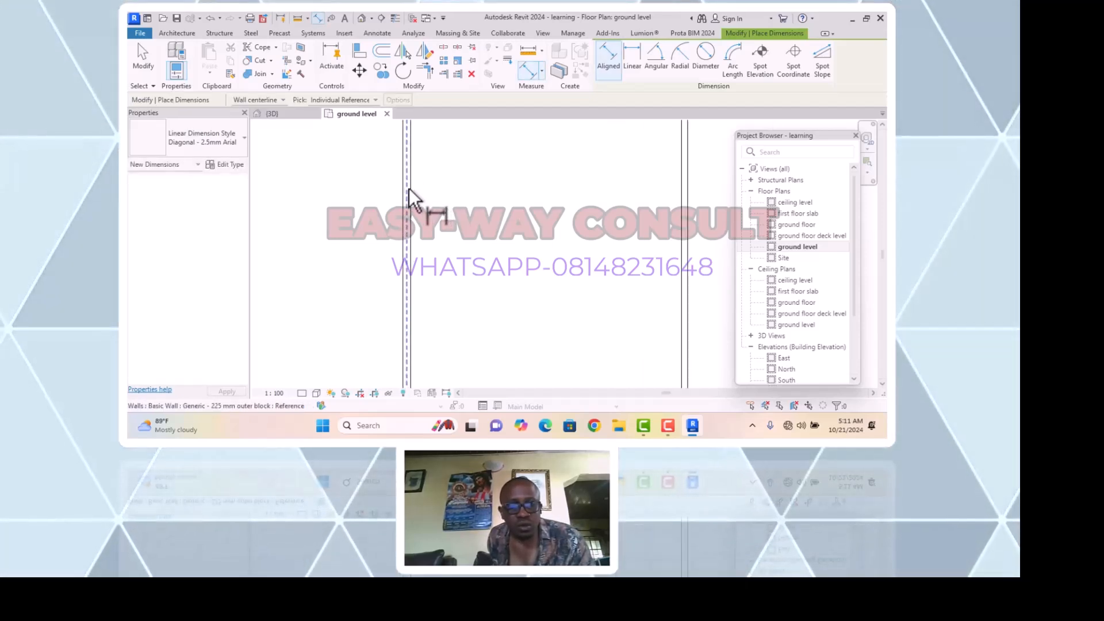
{"action": "scroll", "coordinate": [412, 191], "scroll_direction": "up", "scroll_amount": 3}
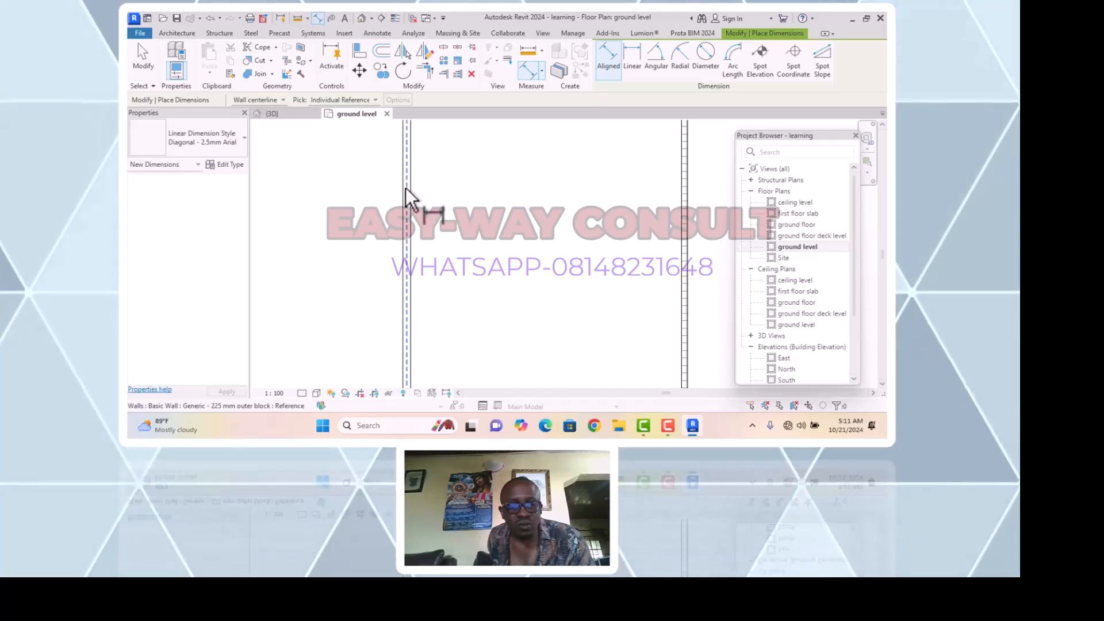
{"action": "scroll", "coordinate": [655, 276], "scroll_direction": "down", "scroll_amount": 3}
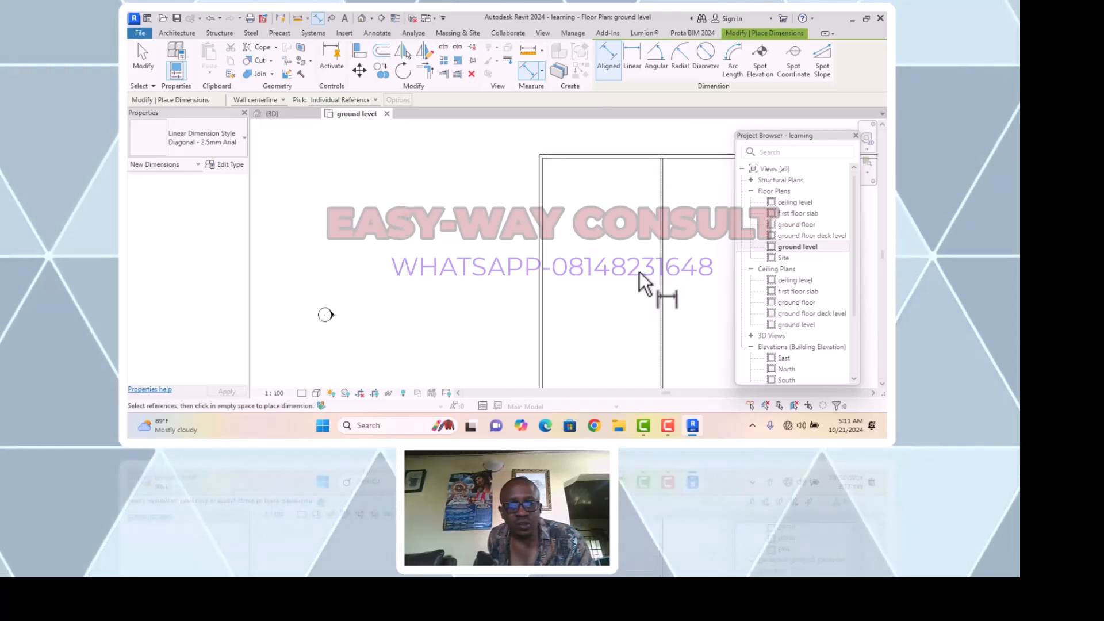
{"action": "key", "text": "Escape"}
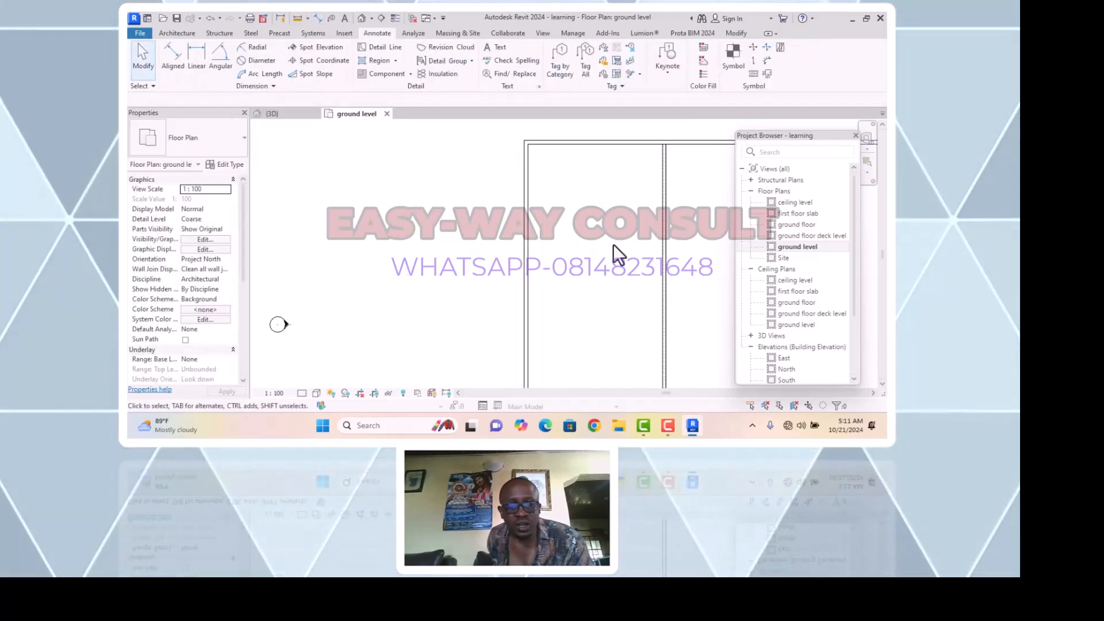
Set the vertical inner wall's top constraint to Up to level: ground floor deck level
{"action": "left_click", "coordinate": [663, 216]}
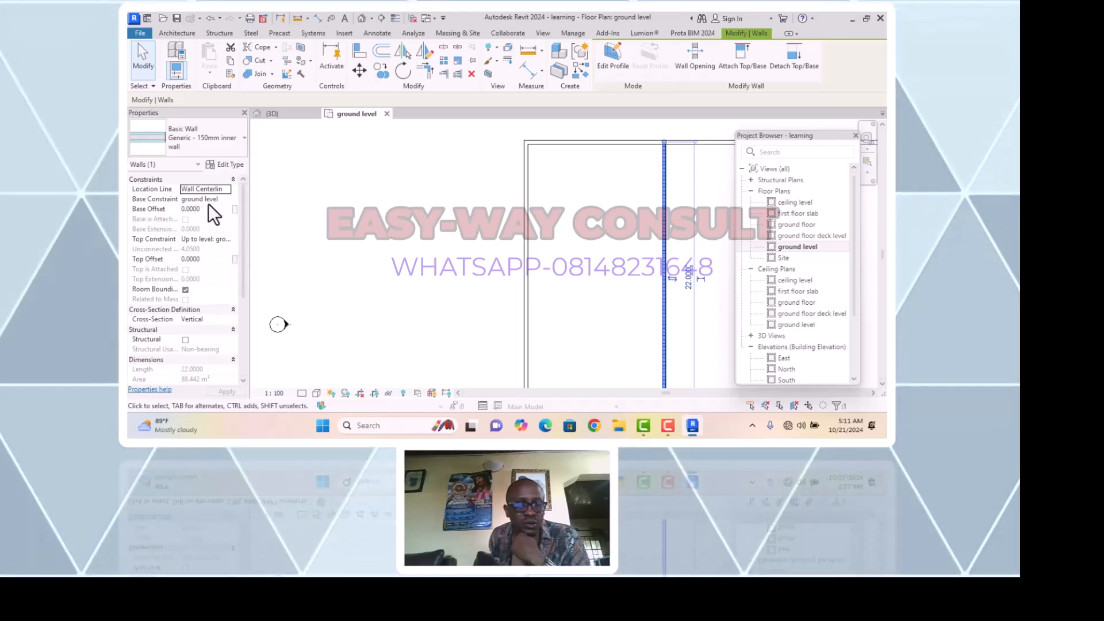
{"action": "left_click", "coordinate": [220, 239]}
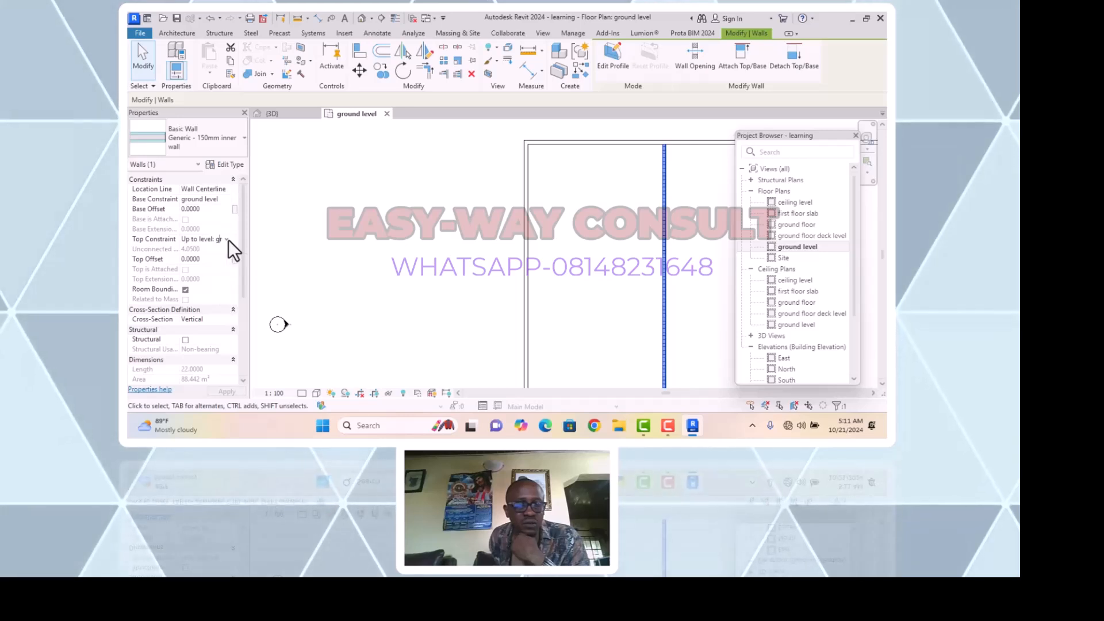
{"action": "left_click", "coordinate": [227, 239]}
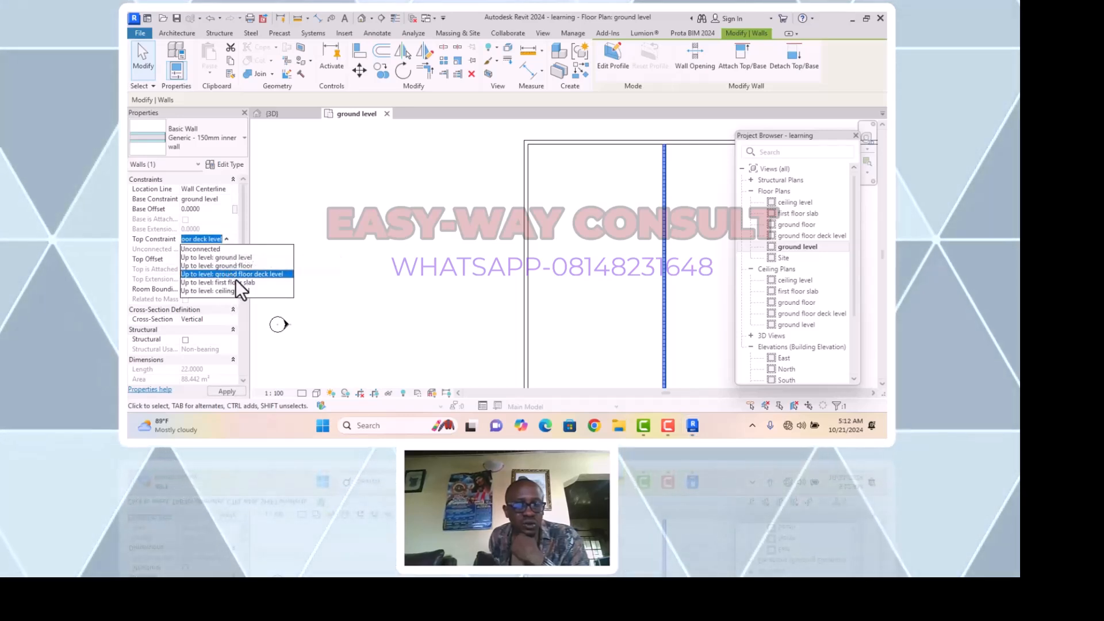
{"action": "left_click", "coordinate": [260, 274]}
Check the top constraint of the vertical outer wall and of the upper horizontal outer wall against the available levels
{"action": "left_click", "coordinate": [527, 247]}
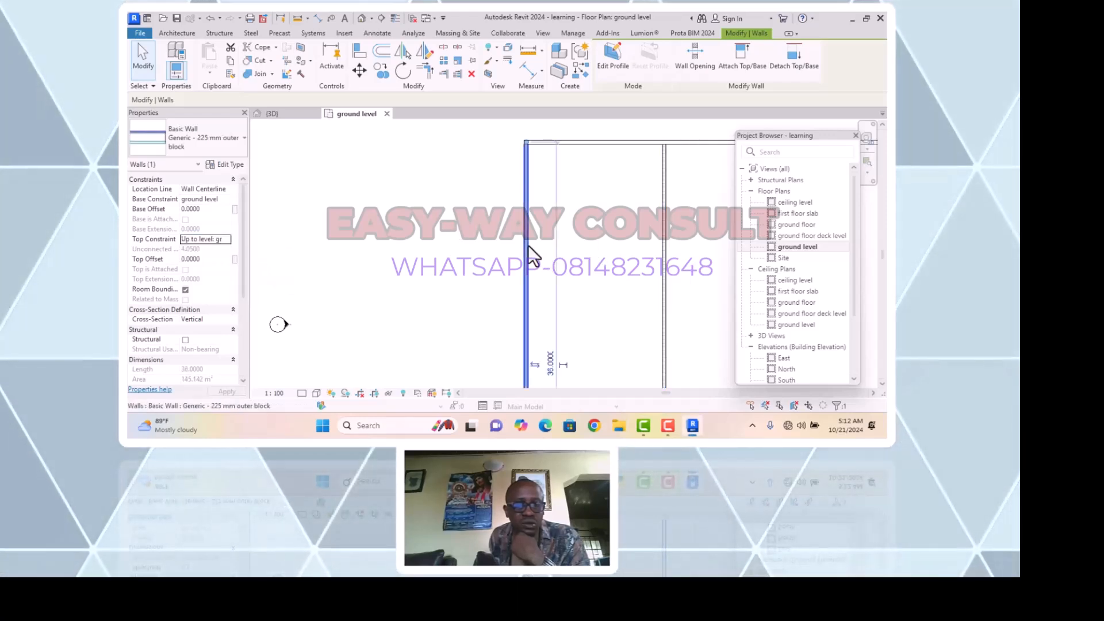
{"action": "left_click", "coordinate": [227, 238]}
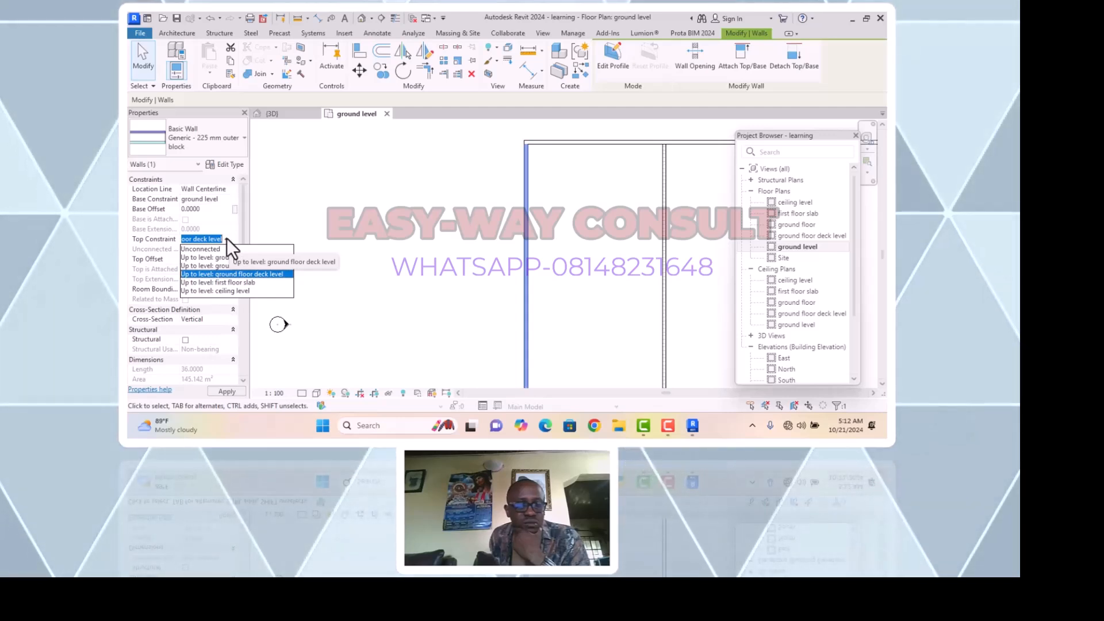
{"action": "left_click", "coordinate": [467, 238]}
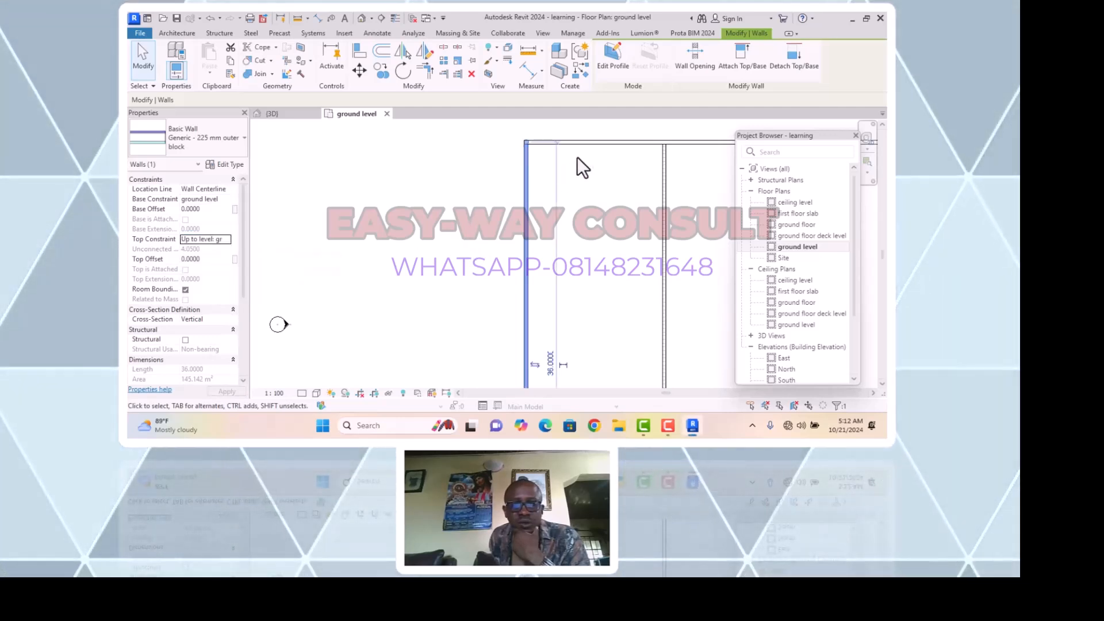
{"action": "left_click", "coordinate": [582, 142]}
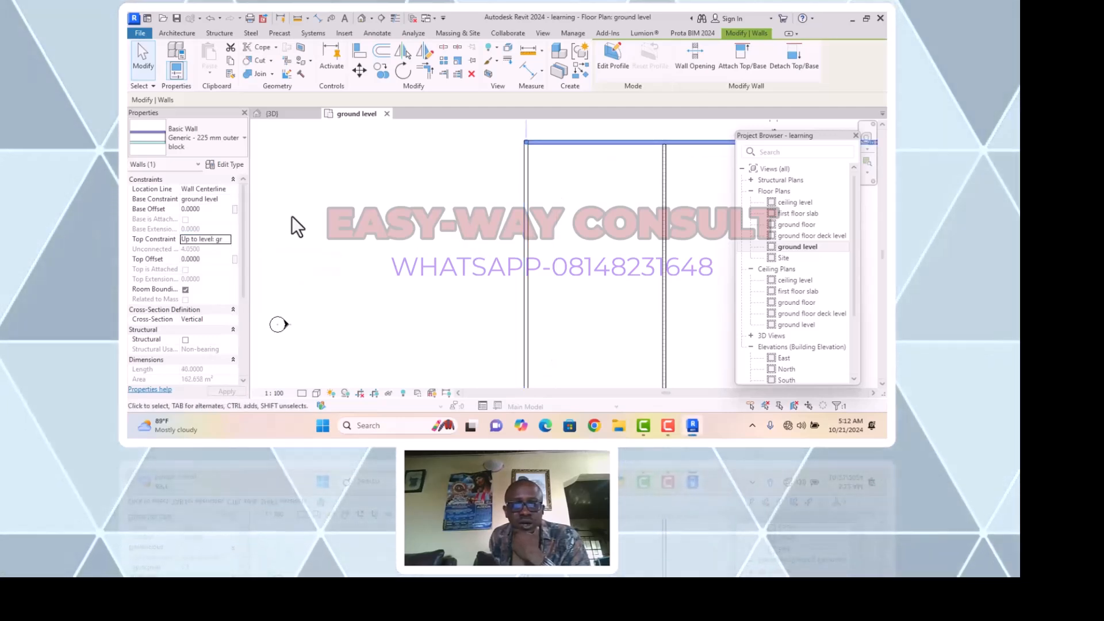
{"action": "left_click", "coordinate": [227, 240]}
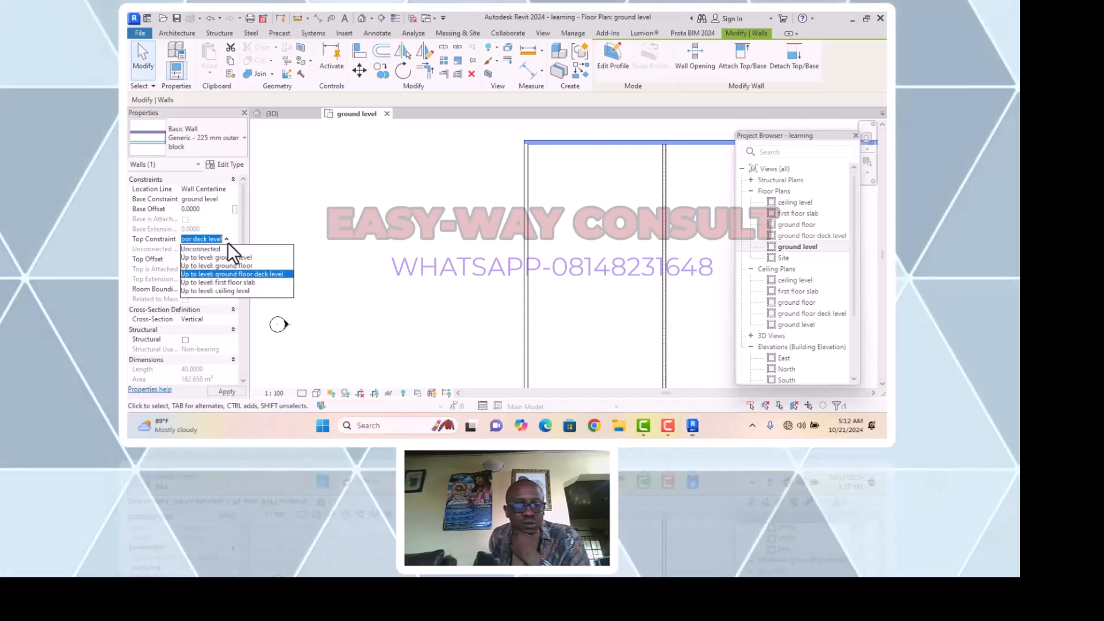
{"action": "left_click", "coordinate": [400, 219]}
Examine the inner wall's upper end where it meets the horizontal outer wall and its structure along the length
{"action": "left_click", "coordinate": [663, 242]}
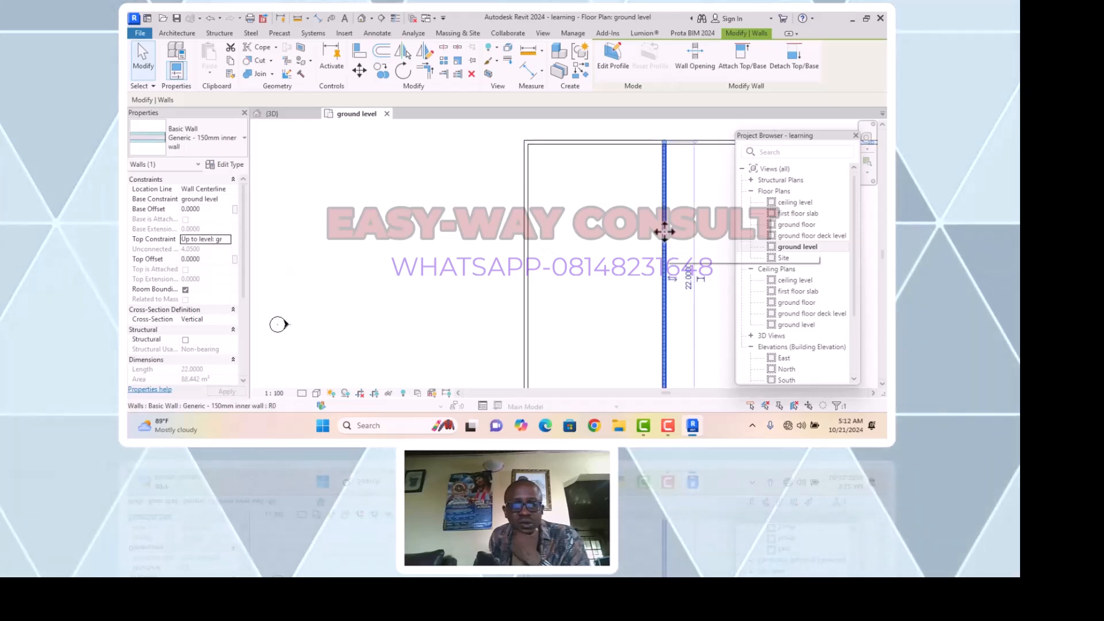
{"action": "scroll", "coordinate": [669, 143], "scroll_direction": "up", "scroll_amount": 3}
{"action": "left_click", "coordinate": [691, 219]}
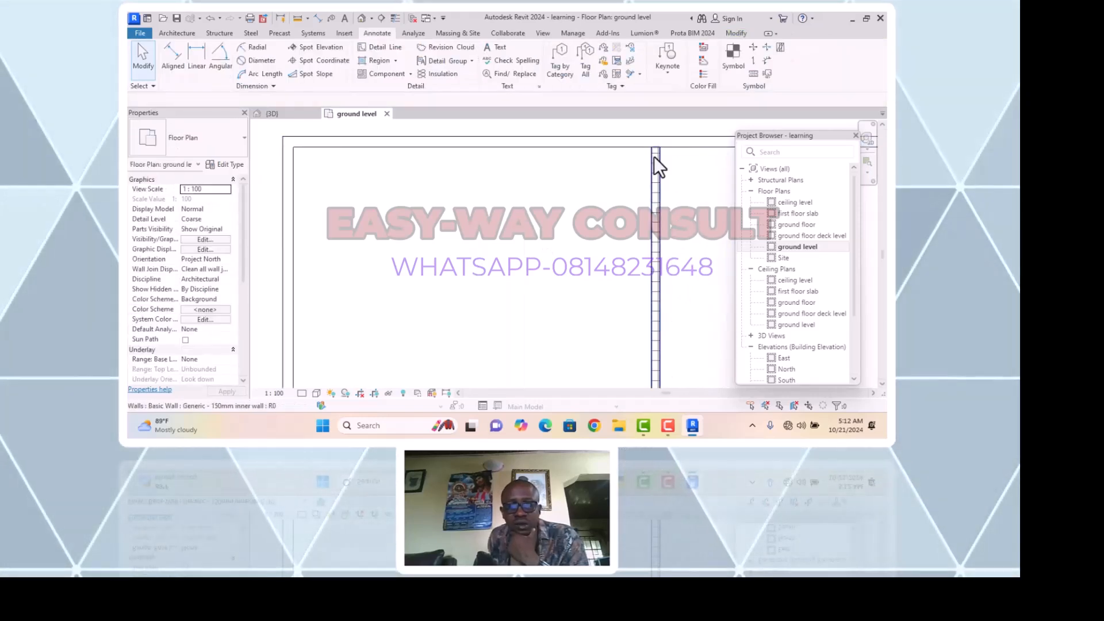
{"action": "left_click", "coordinate": [653, 159]}
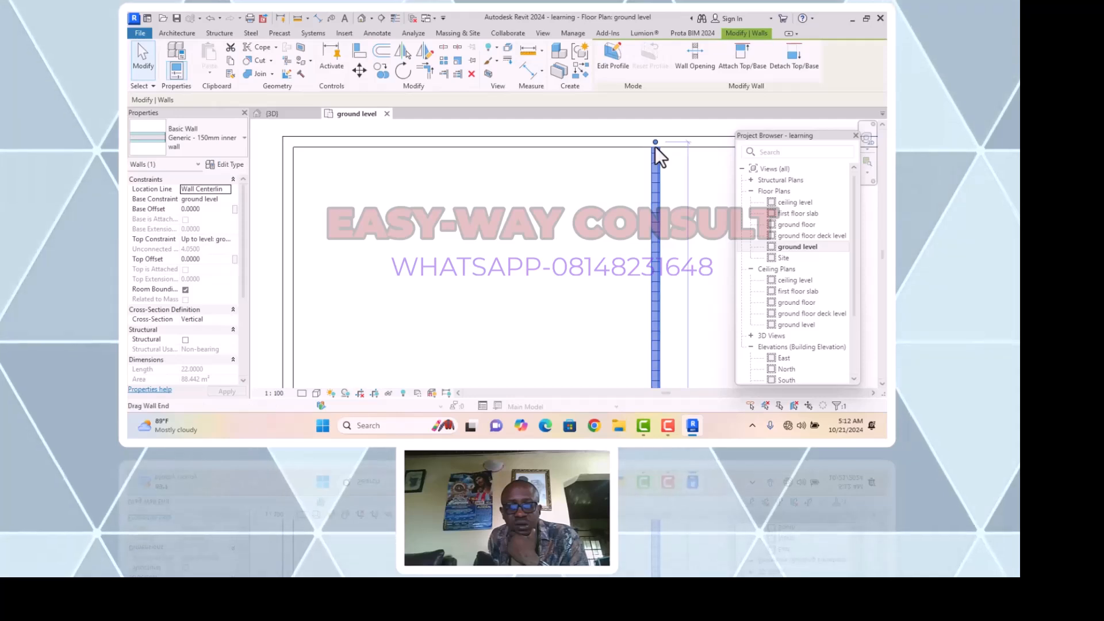
{"action": "left_click_drag", "start_coordinate": [651, 138], "coordinate": [651, 139]}
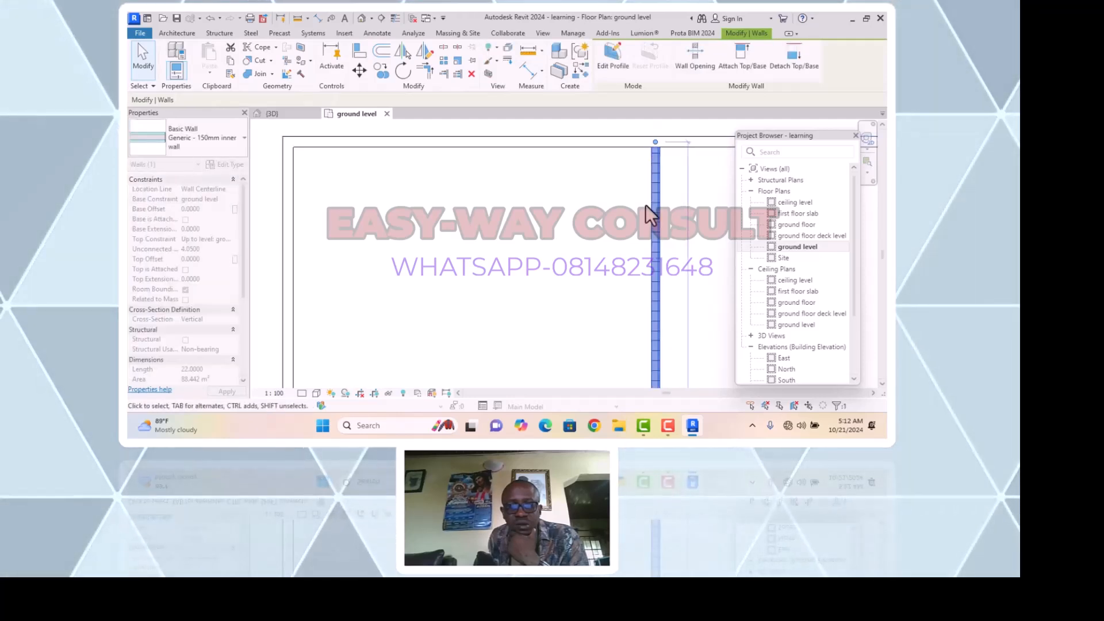
{"action": "left_click", "coordinate": [694, 216]}
{"action": "scroll", "coordinate": [650, 195], "scroll_direction": "up", "scroll_amount": 3}
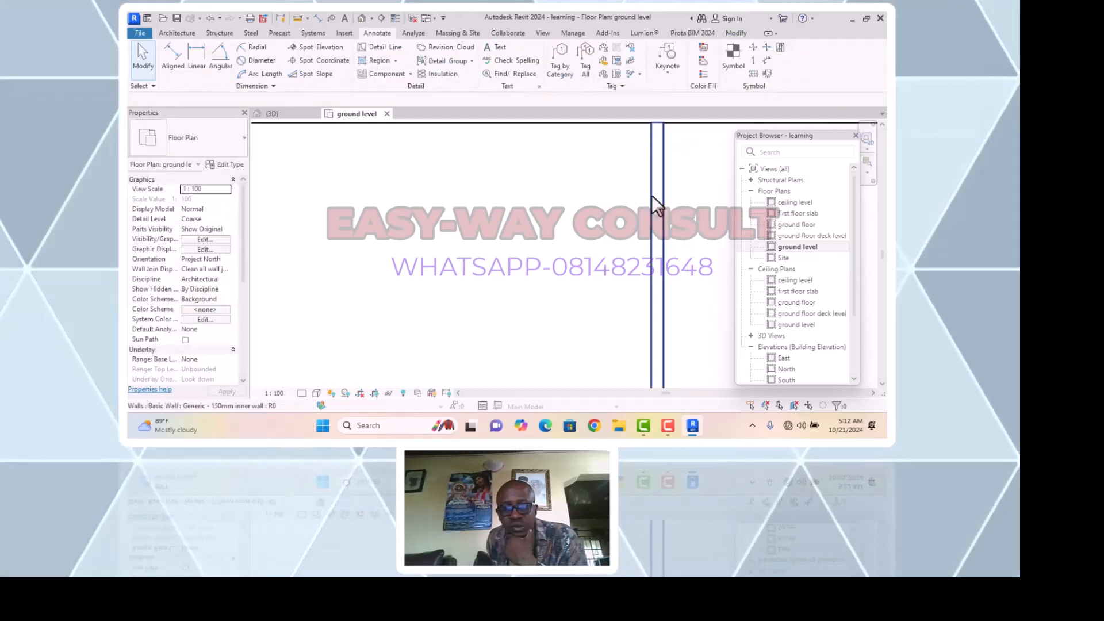
{"action": "left_click", "coordinate": [655, 199]}
{"action": "left_click", "coordinate": [487, 281]}
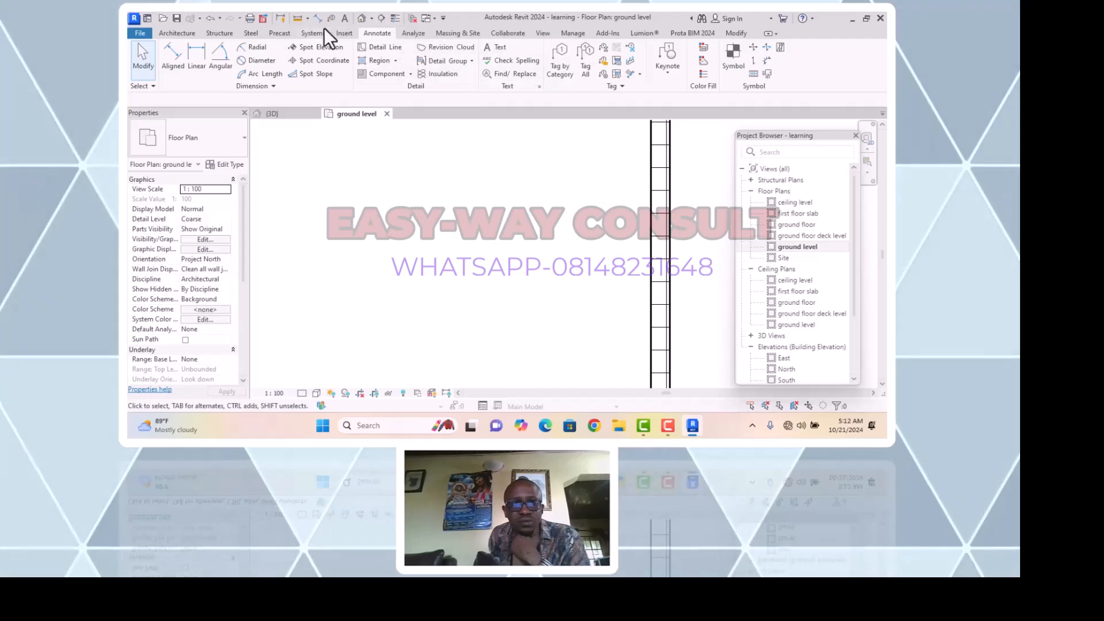
Inspect the outer and inner walls in the 3D view, comparing their heights, level extents and junctions
{"action": "left_click", "coordinate": [361, 19]}
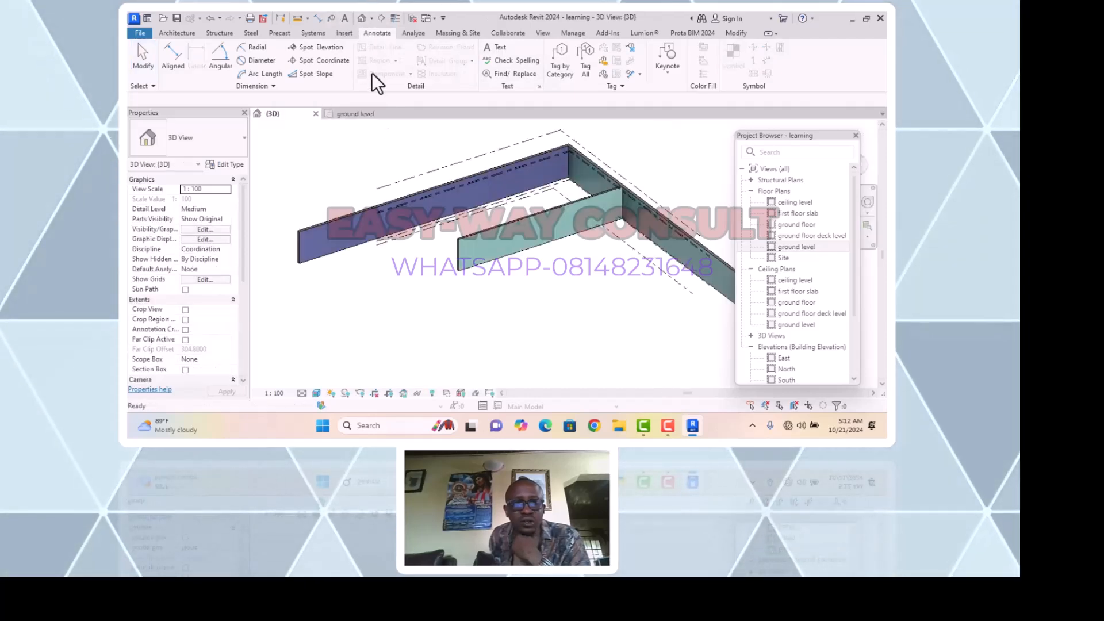
{"action": "middle_click_drag", "start_coordinate": [679, 297], "coordinate": [568, 299], "text": "shift"}
{"action": "scroll", "coordinate": [509, 267], "scroll_direction": "up", "scroll_amount": 5}
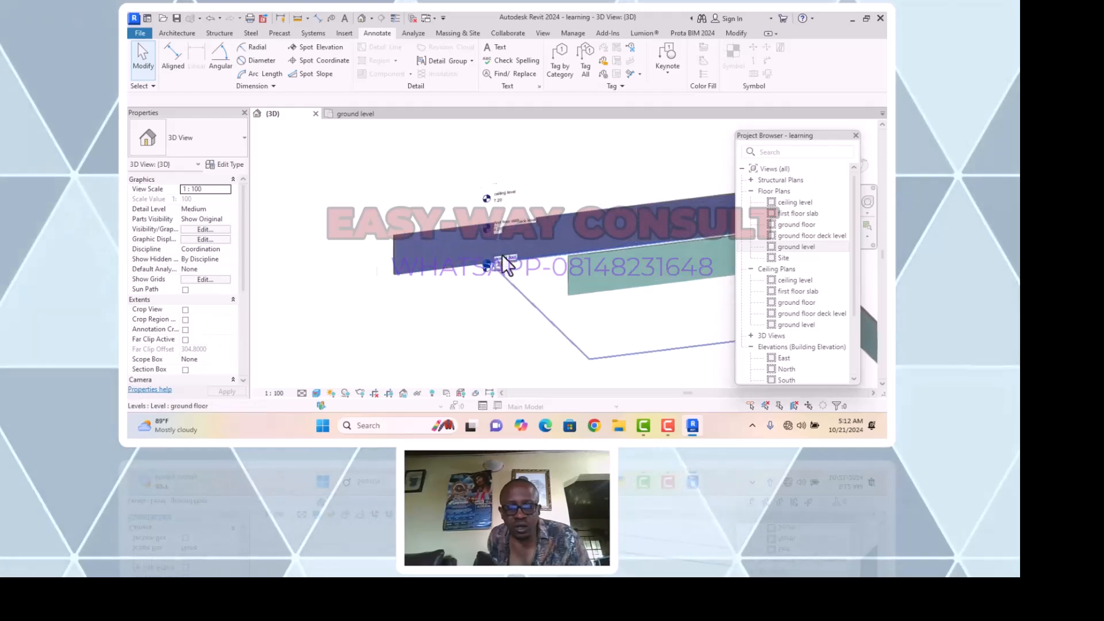
{"action": "scroll", "coordinate": [505, 266], "scroll_direction": "down", "scroll_amount": 4}
{"action": "middle_click_drag", "start_coordinate": [543, 292], "coordinate": [663, 242], "text": "shift"}
{"action": "scroll", "coordinate": [540, 260], "scroll_direction": "up", "scroll_amount": 3}
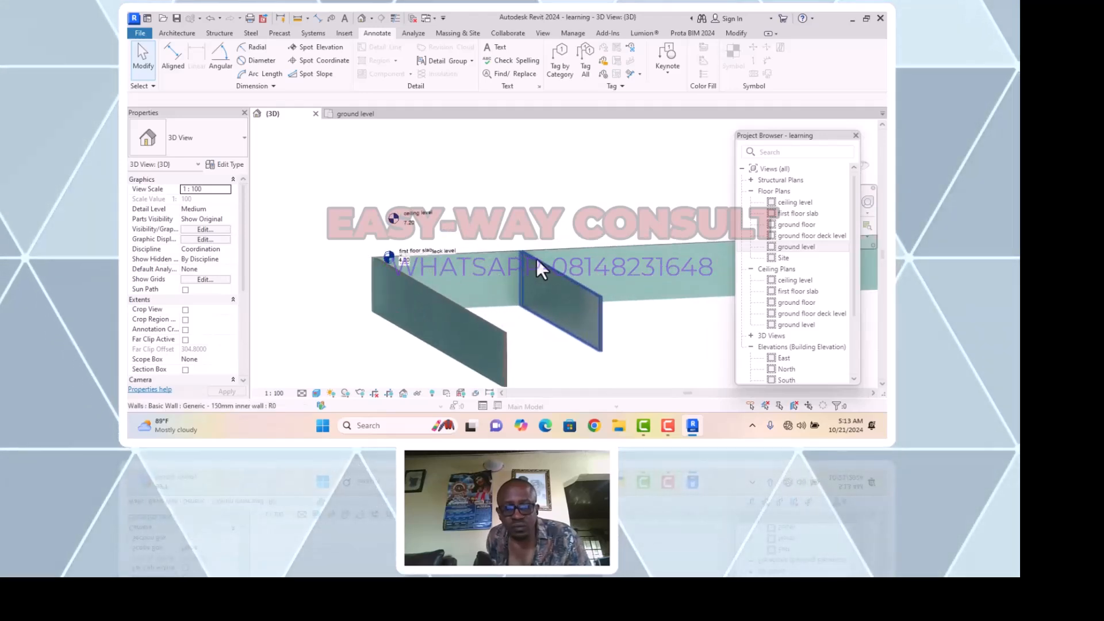
{"action": "scroll", "coordinate": [516, 243], "scroll_direction": "up", "scroll_amount": 4}
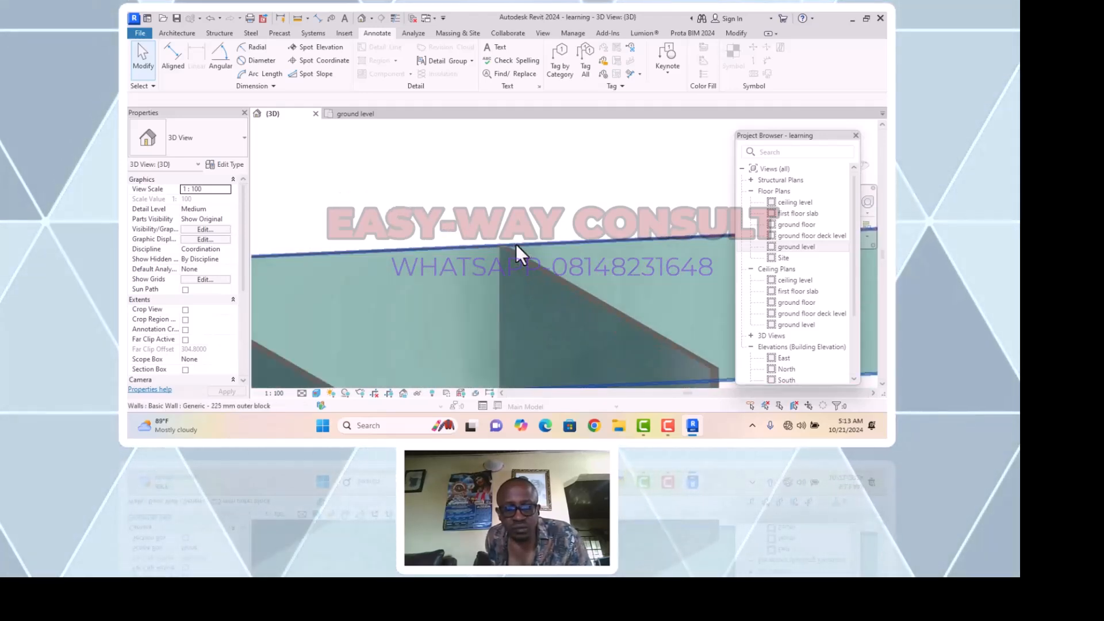
{"action": "middle_click_drag", "start_coordinate": [482, 344], "coordinate": [481, 312], "text": "shift"}
{"action": "scroll", "coordinate": [481, 312], "scroll_direction": "down", "scroll_amount": 4}
{"action": "middle_click_drag", "start_coordinate": [523, 361], "coordinate": [556, 370], "text": "shift"}
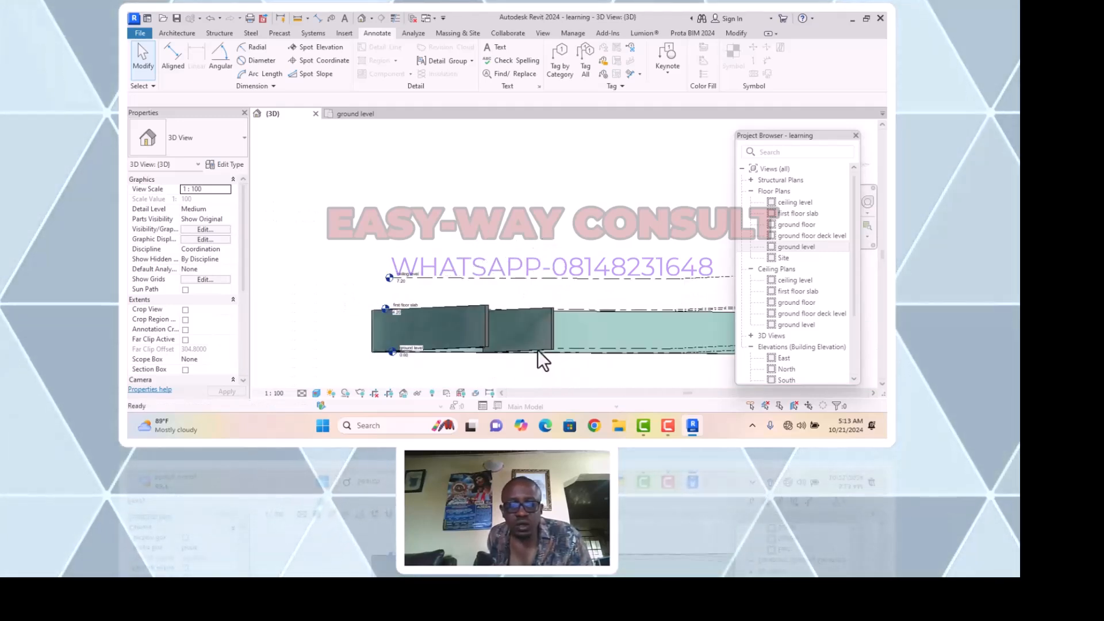
Return to the ground level floor plan and set aligned dimensions to reference wall faces
{"action": "double_click", "coordinate": [799, 246]}
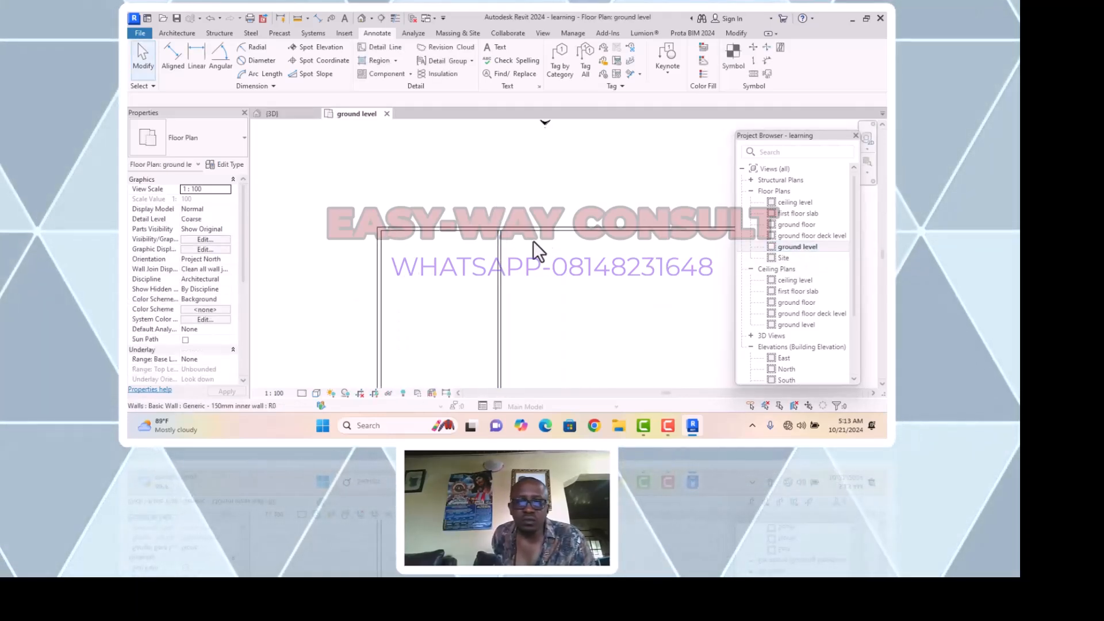
{"action": "scroll", "coordinate": [472, 295], "scroll_direction": "up", "scroll_amount": 2}
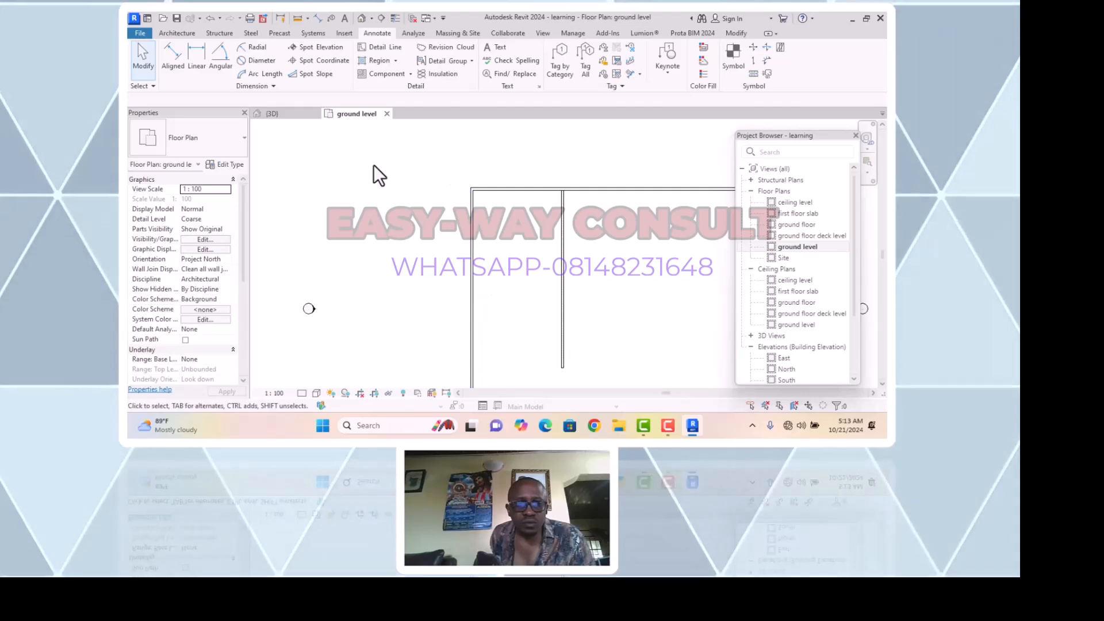
{"action": "left_click", "coordinate": [170, 58]}
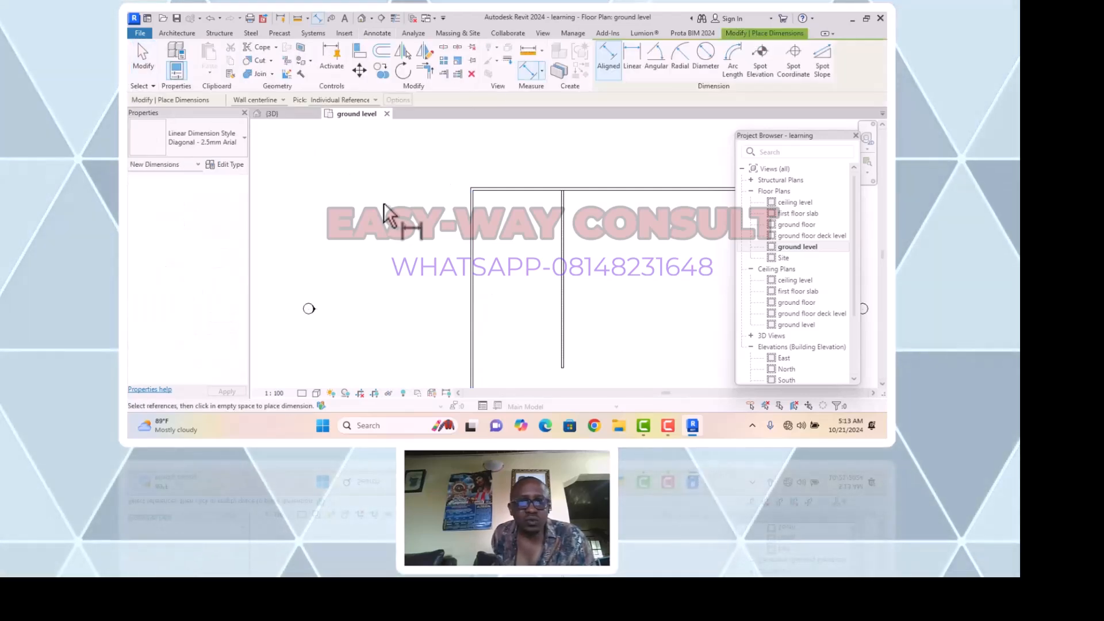
{"action": "scroll", "coordinate": [478, 259], "scroll_direction": "up", "scroll_amount": 3}
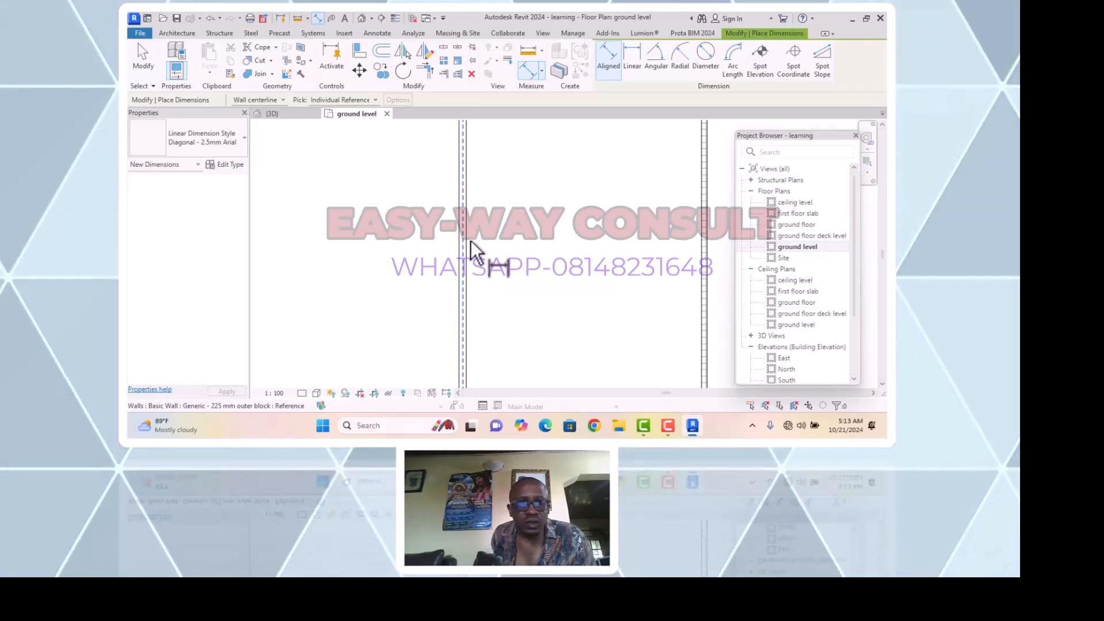
{"action": "left_click", "coordinate": [282, 101]}
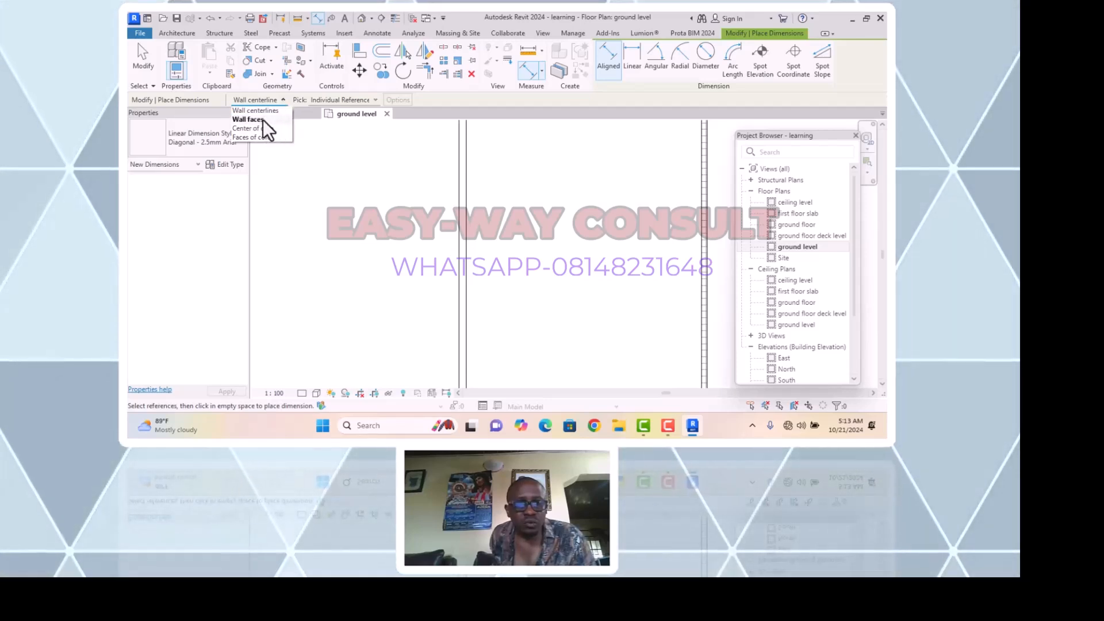
{"action": "left_click", "coordinate": [264, 120]}
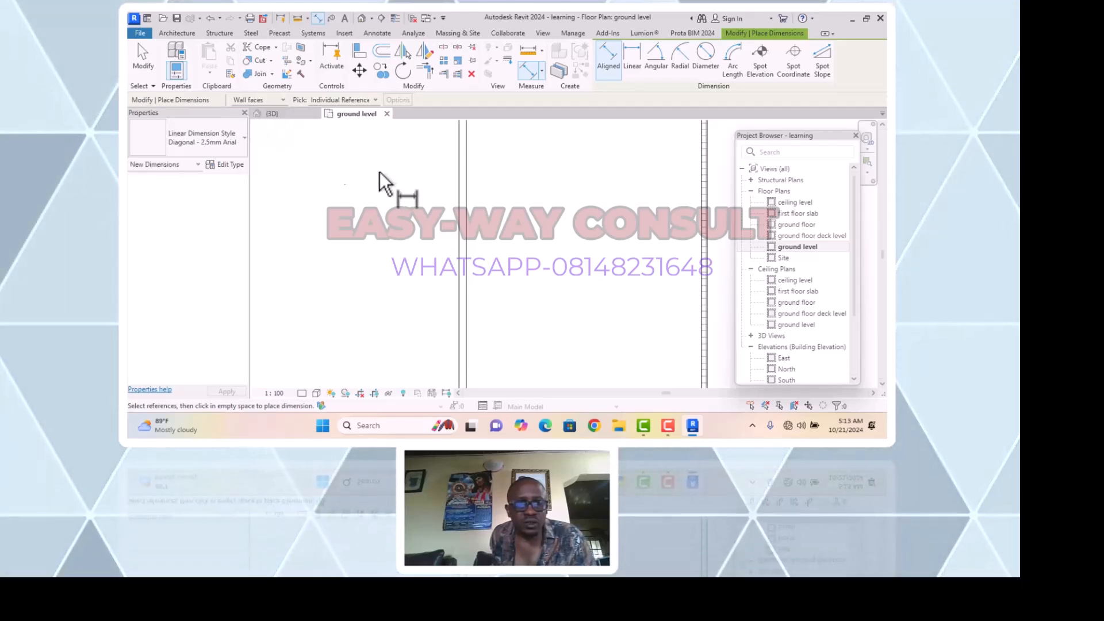
Dimension the clear distance between the vertical outer wall's inner face and the near face of the vertical inner wall
{"action": "left_click", "coordinate": [465, 196]}
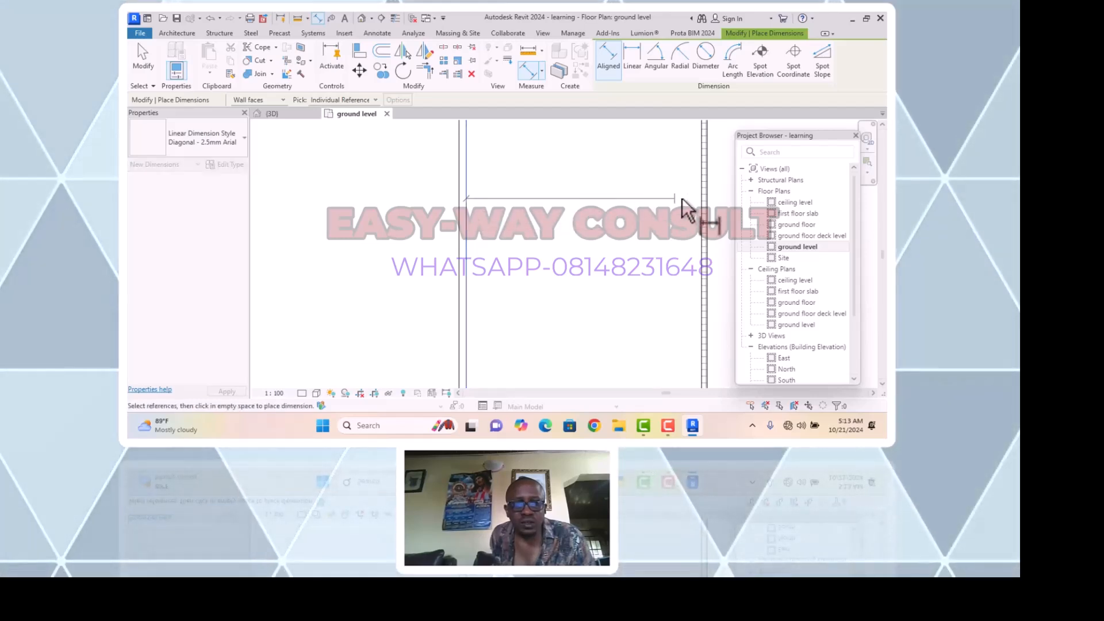
{"action": "scroll", "coordinate": [699, 197], "scroll_direction": "up", "scroll_amount": 3}
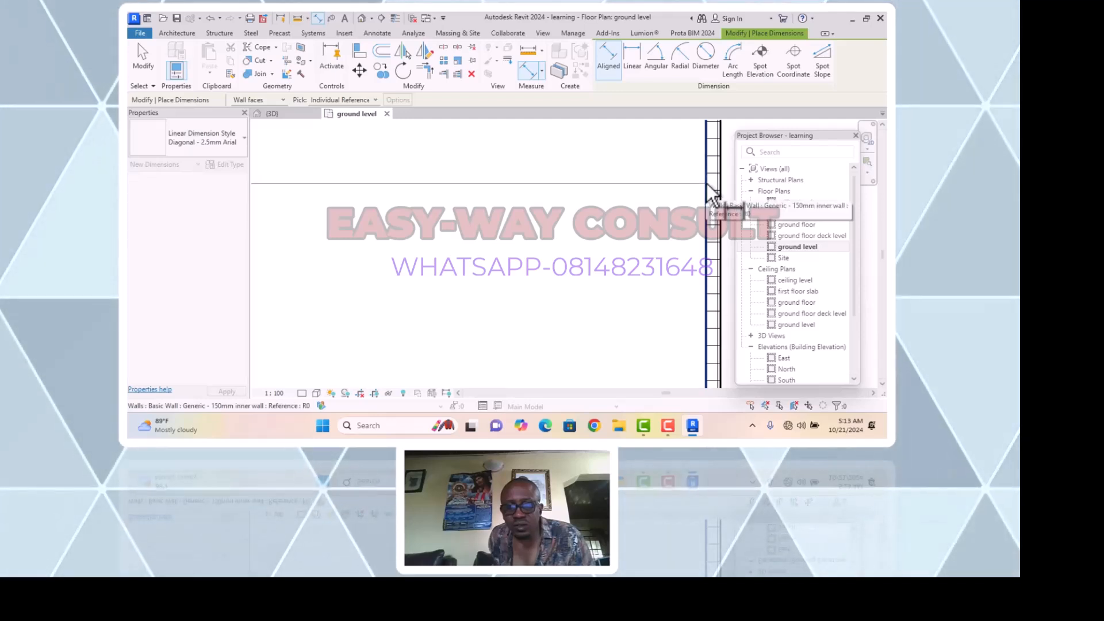
{"action": "left_click", "coordinate": [713, 193]}
{"action": "scroll", "coordinate": [566, 234], "scroll_direction": "down", "scroll_amount": 3}
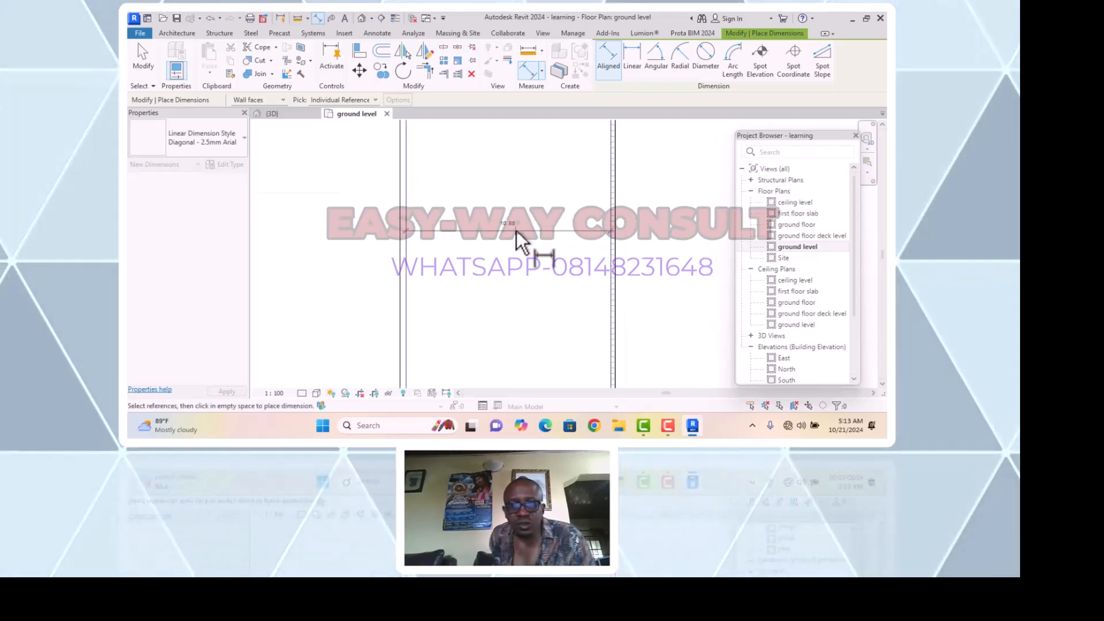
{"action": "left_click", "coordinate": [516, 230]}
{"action": "scroll", "coordinate": [502, 225], "scroll_direction": "up", "scroll_amount": 3}
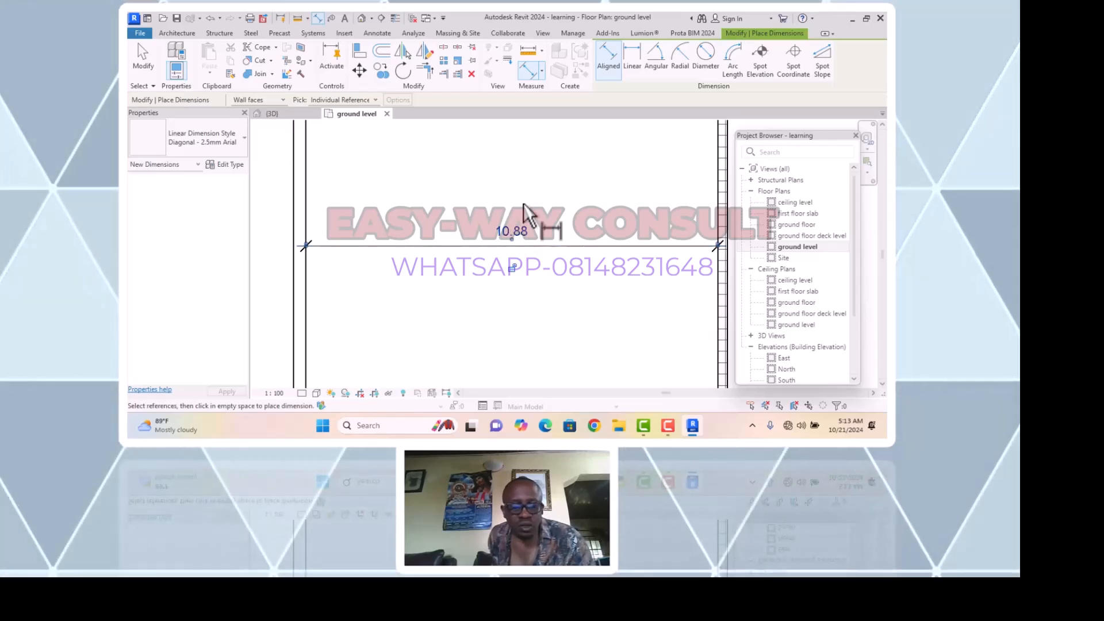
{"action": "key", "text": "Escape"}
{"action": "key", "text": "Escape"}
Move the vertical inner wall by setting its clear distance from the vertical outer wall to 5.0 m
{"action": "scroll", "coordinate": [519, 219], "scroll_direction": "down", "scroll_amount": 2}
{"action": "scroll", "coordinate": [519, 218], "scroll_direction": "down", "scroll_amount": 2}
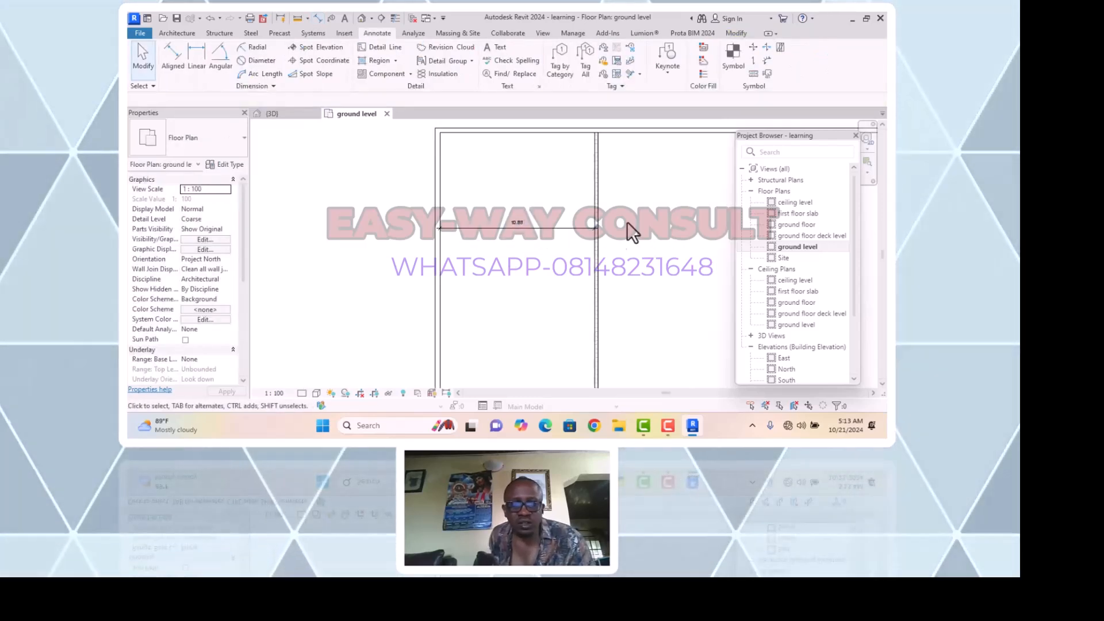
{"action": "left_click", "coordinate": [595, 207]}
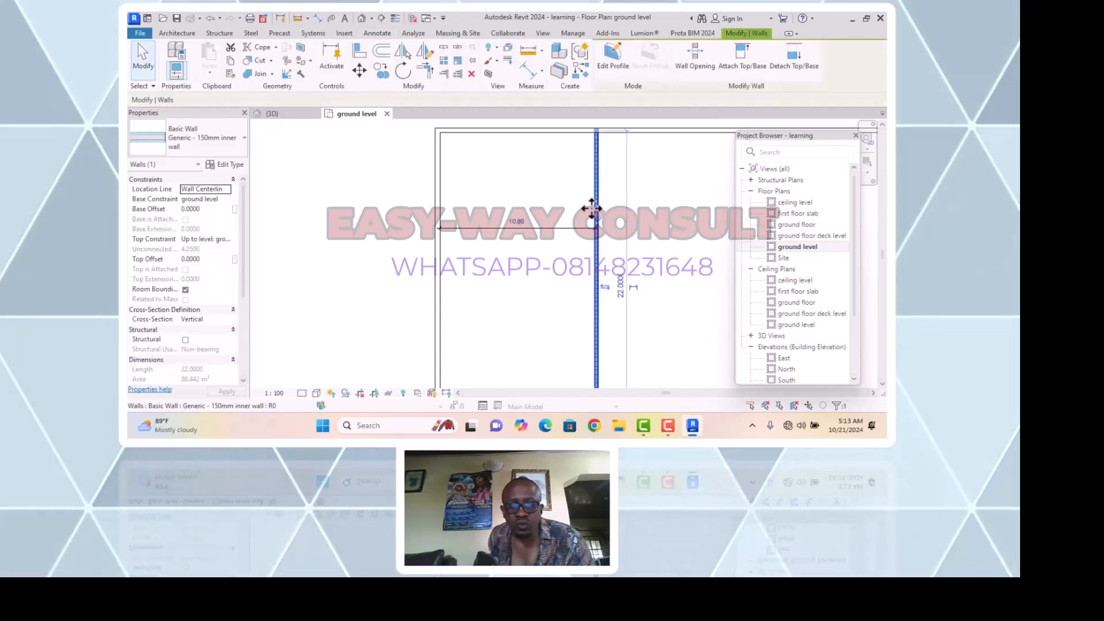
{"action": "left_click", "coordinate": [518, 223]}
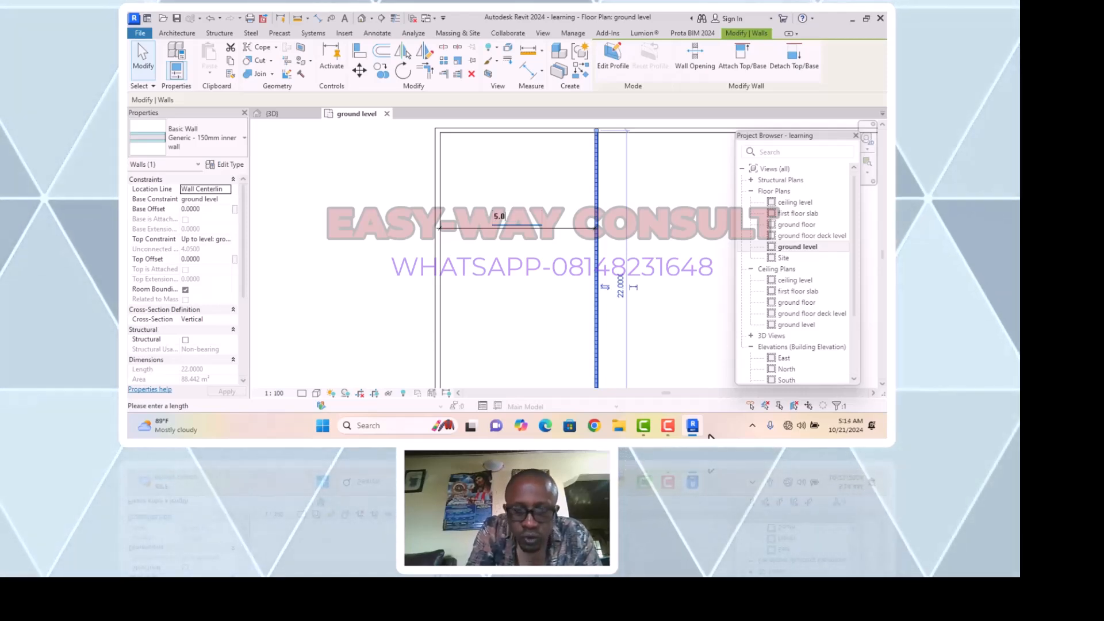
{"action": "key", "text": "Return"}
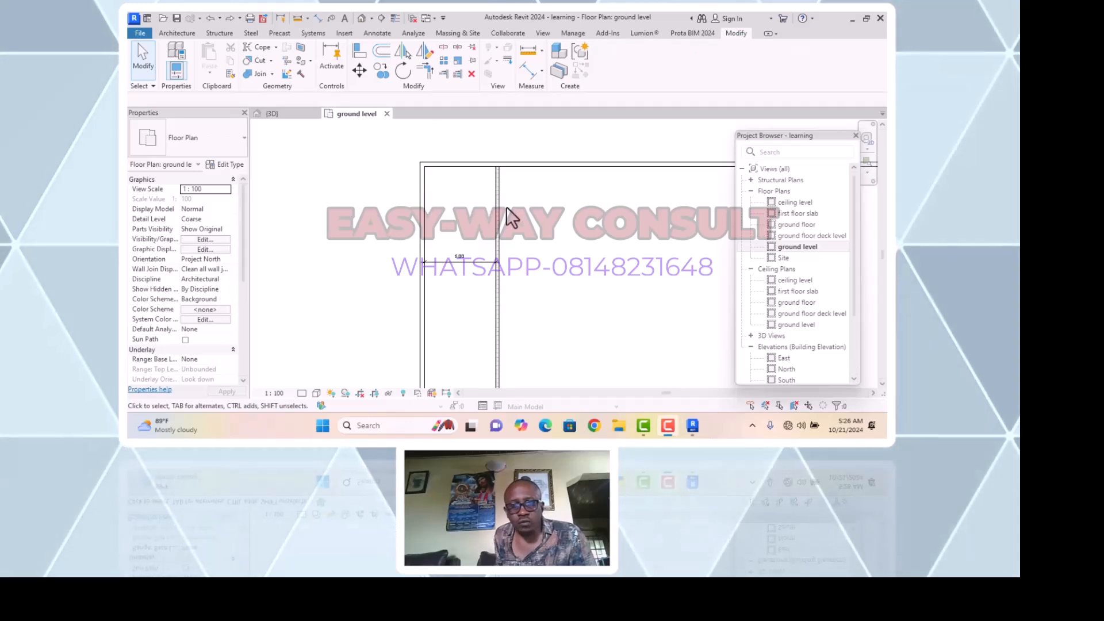
Create a similar 150mm inner wall parallel to the existing one, running about 18.2 m down from the upper horizontal outer wall
{"action": "middle_click_drag", "start_coordinate": [520, 233], "coordinate": [560, 262]}
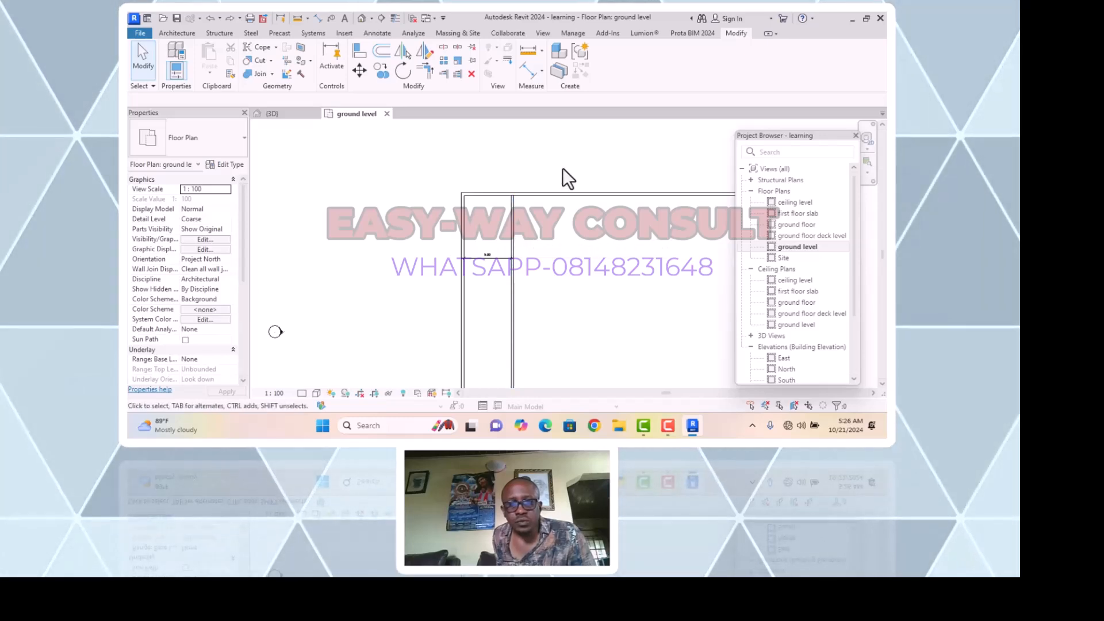
{"action": "left_click", "coordinate": [512, 240]}
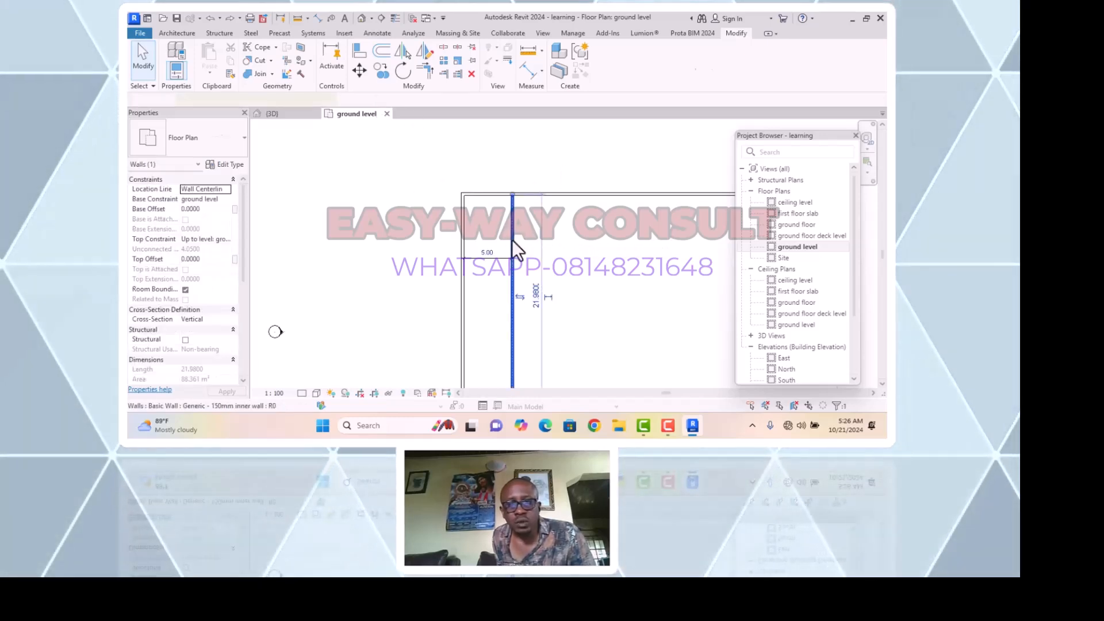
{"action": "right_click", "coordinate": [536, 168]}
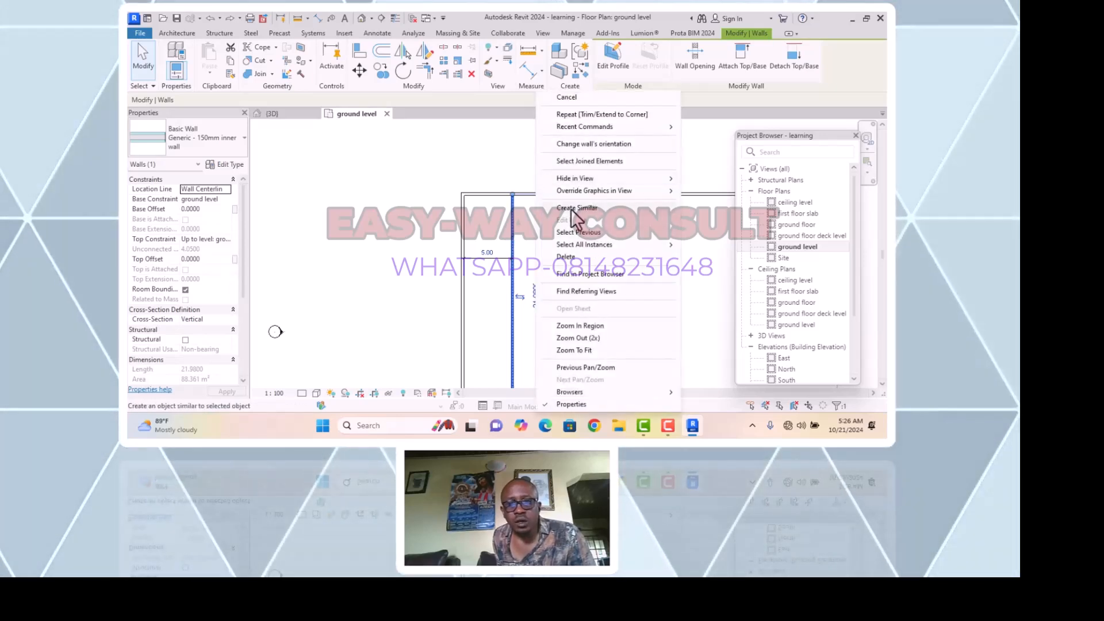
{"action": "left_click", "coordinate": [574, 208]}
{"action": "left_click", "coordinate": [542, 194]}
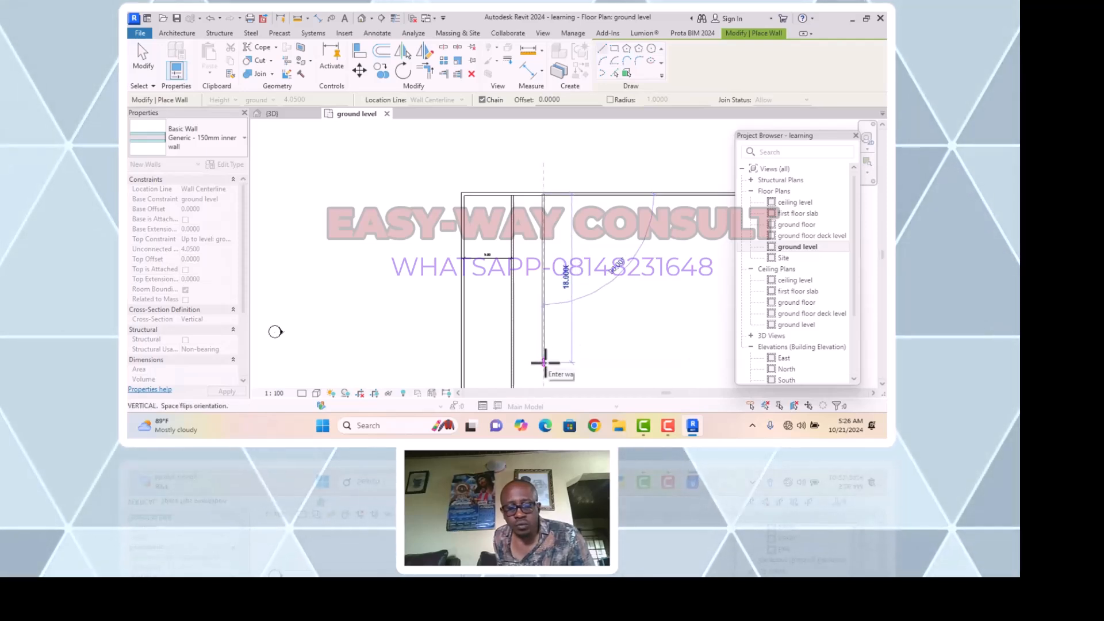
{"action": "left_click", "coordinate": [544, 363]}
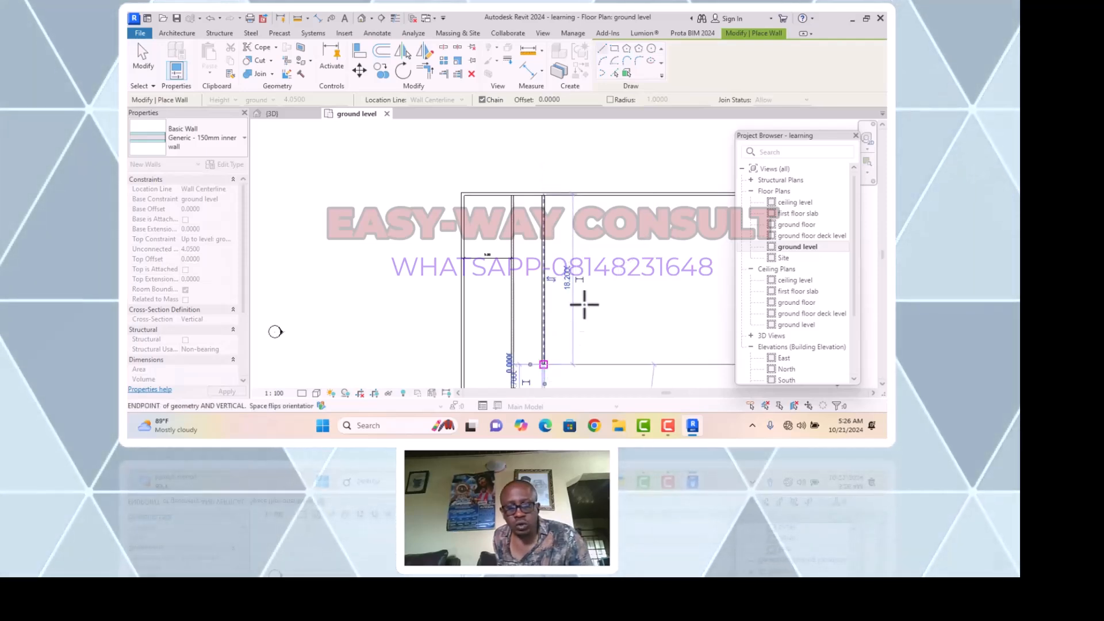
{"action": "key", "text": "Escape"}
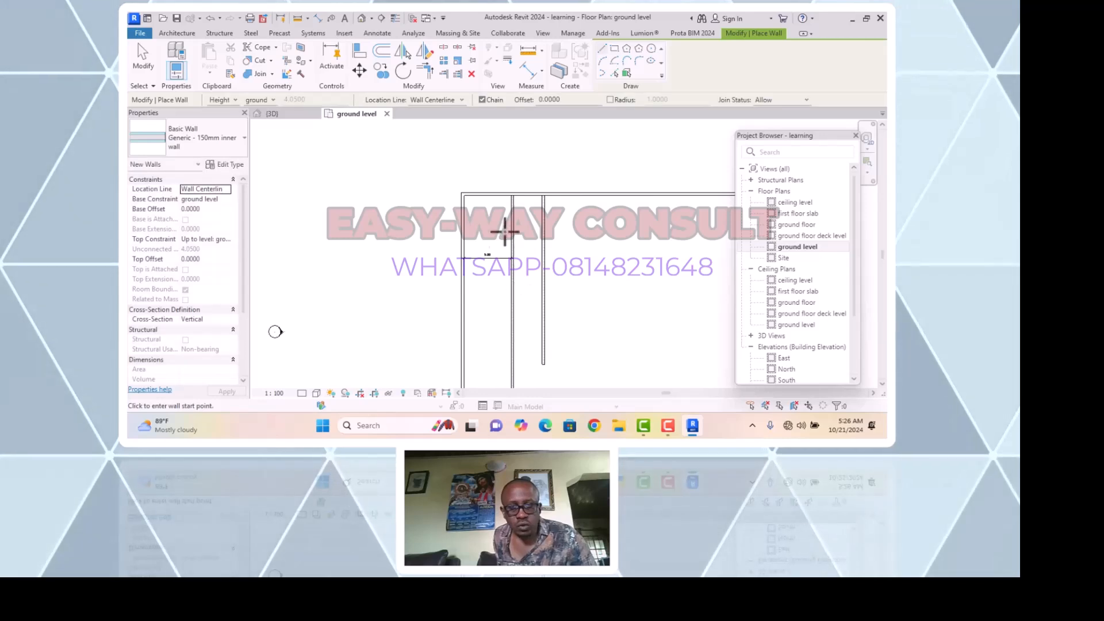
Add an aligned dimension between the facing sides of the two vertical inner walls
{"action": "scroll", "coordinate": [510, 180], "scroll_direction": "up", "scroll_amount": 2}
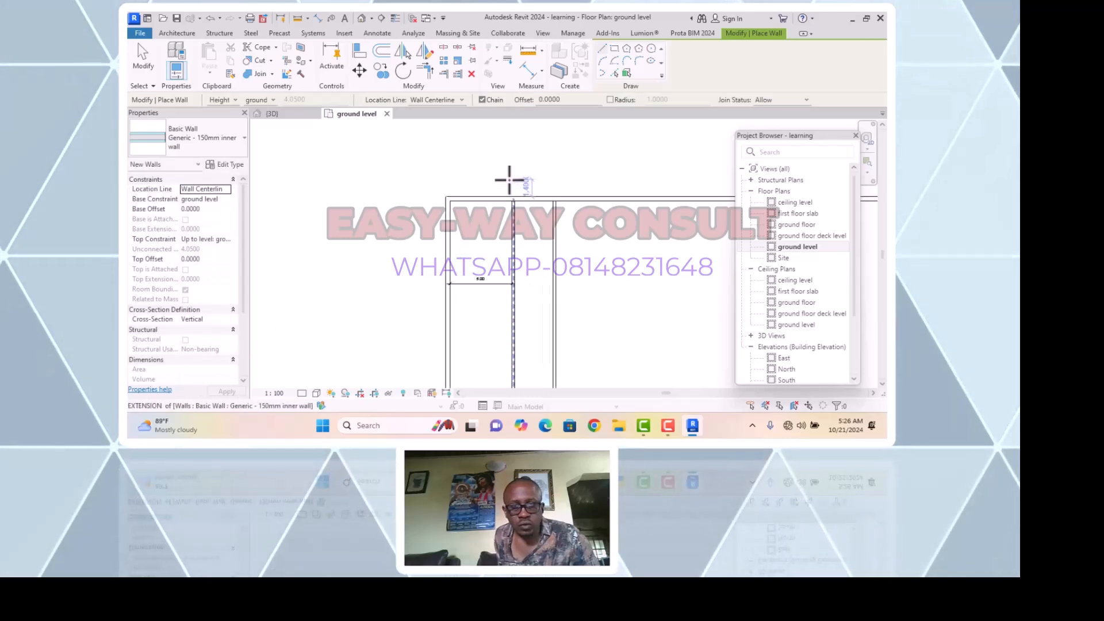
{"action": "left_click", "coordinate": [529, 73]}
{"action": "scroll", "coordinate": [515, 233], "scroll_direction": "up", "scroll_amount": 3}
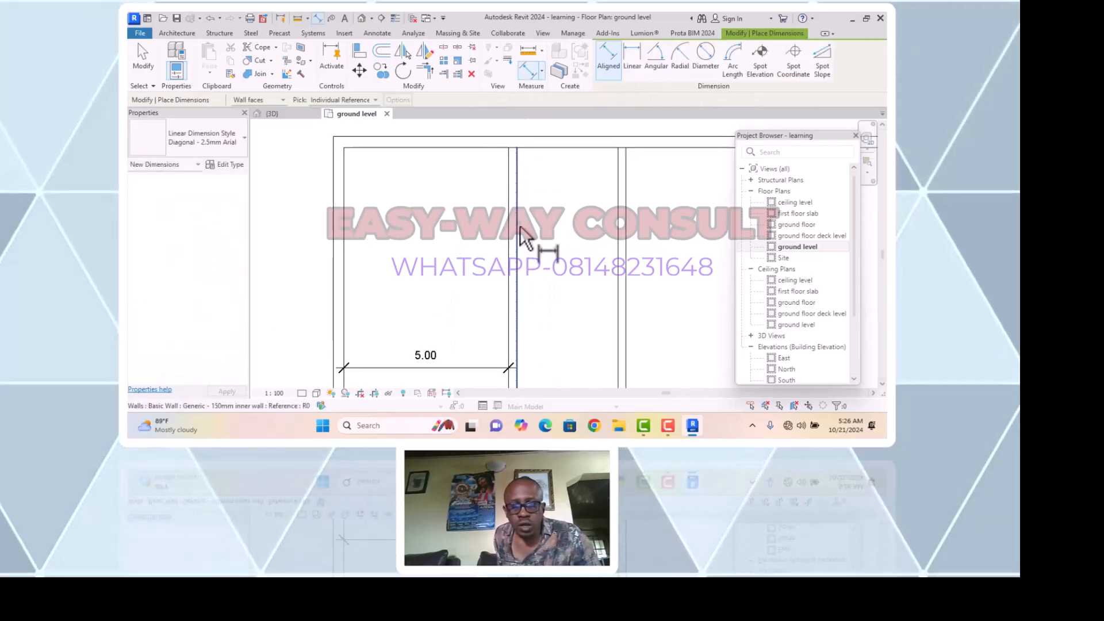
{"action": "left_click", "coordinate": [517, 229]}
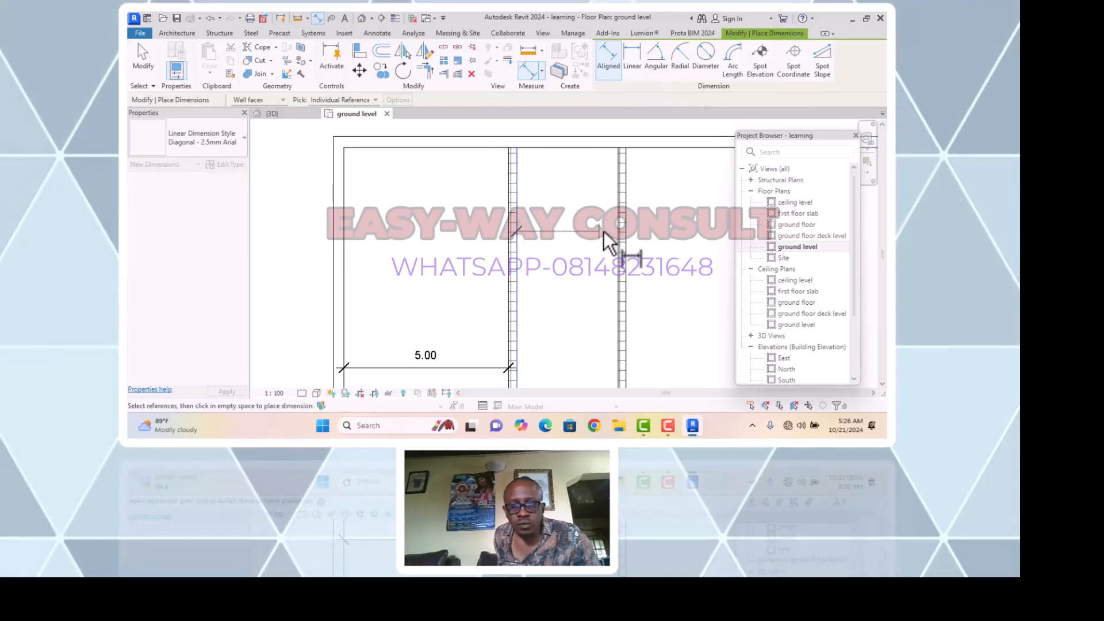
{"action": "scroll", "coordinate": [625, 236], "scroll_direction": "up", "scroll_amount": 2}
{"action": "scroll", "coordinate": [618, 235], "scroll_direction": "up", "scroll_amount": 2}
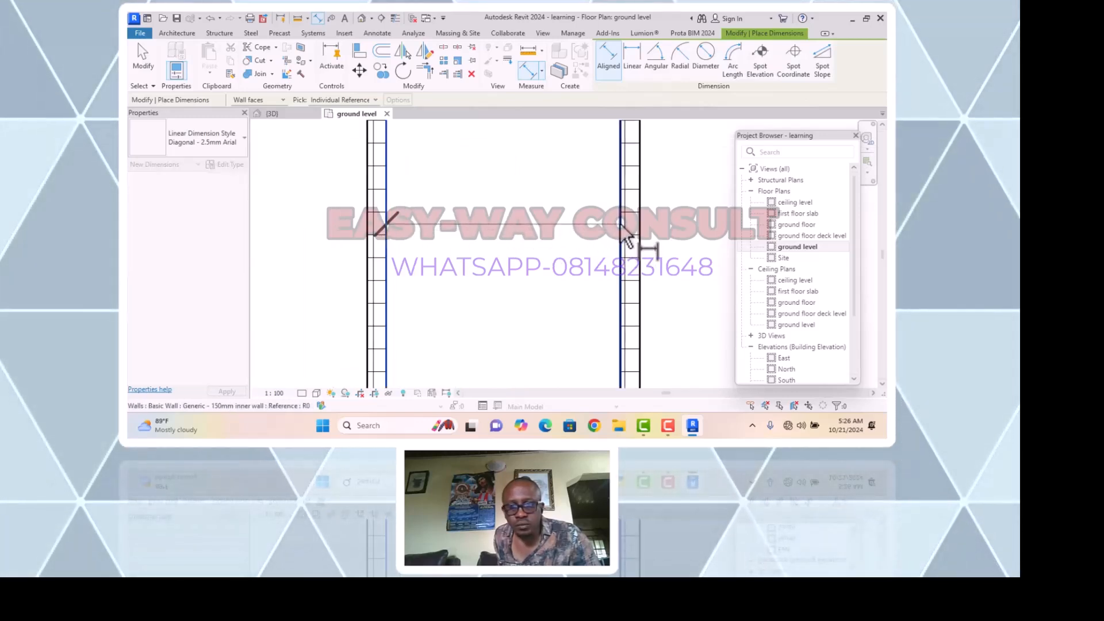
{"action": "left_click", "coordinate": [621, 233]}
{"action": "left_click", "coordinate": [551, 215]}
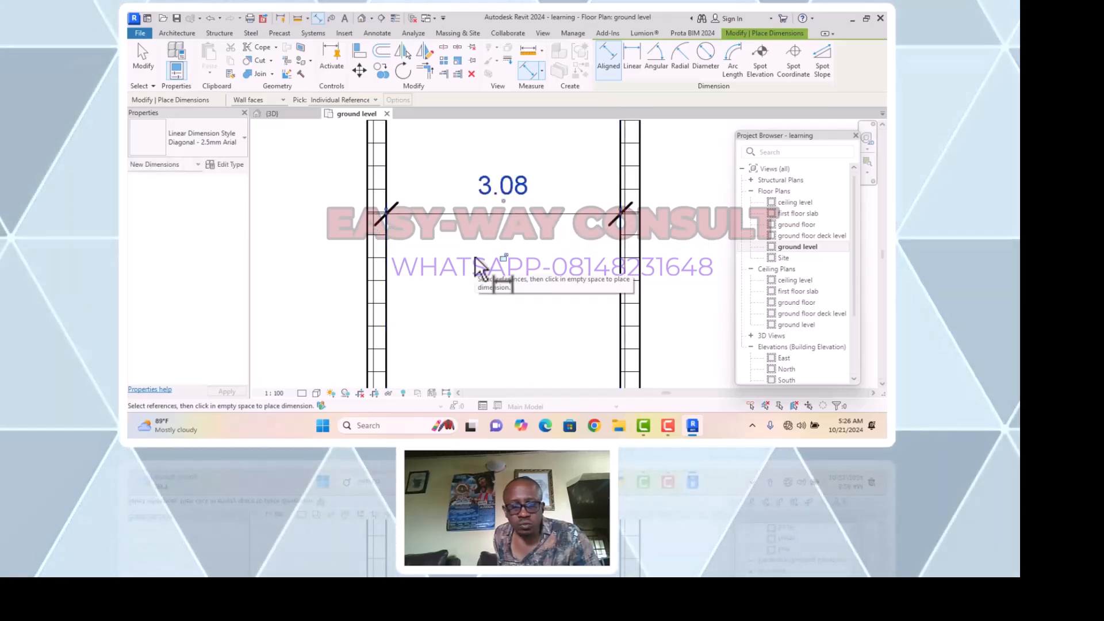
{"action": "key", "text": "Escape"}
{"action": "key", "text": "Escape"}
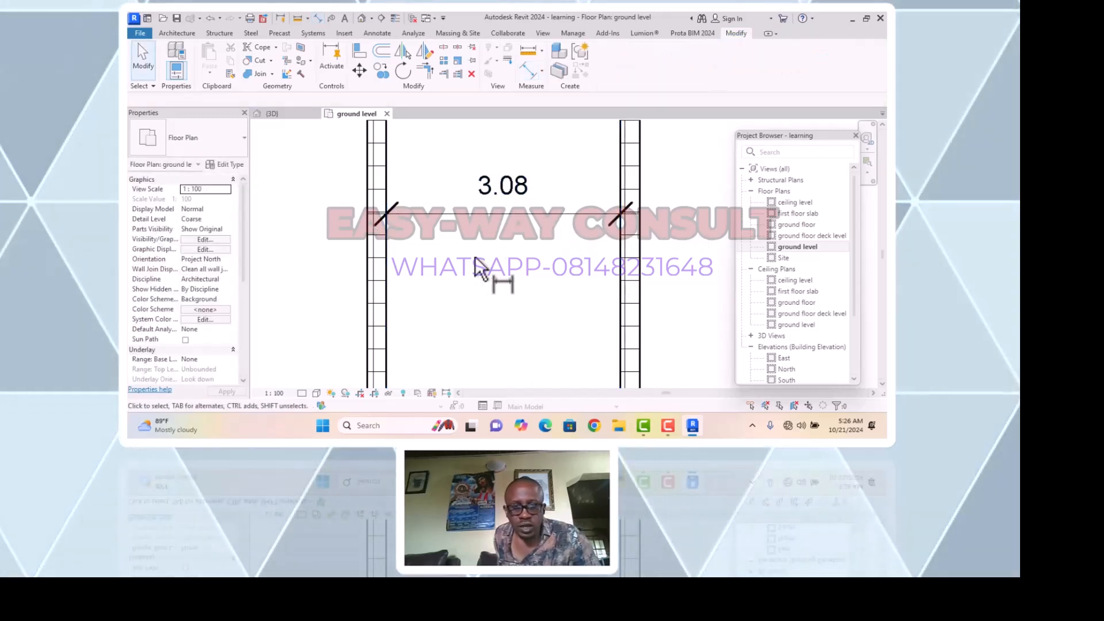
Move the new inner wall by setting the clear distance between the two inner walls to 1.2 m
{"action": "scroll", "coordinate": [475, 266], "scroll_direction": "down", "scroll_amount": 4}
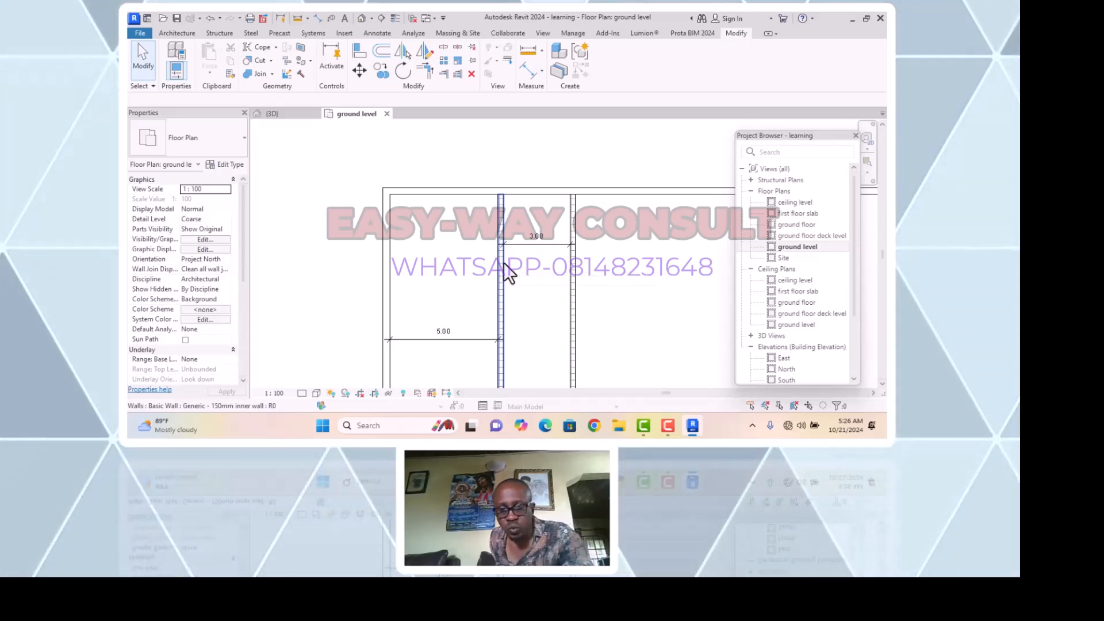
{"action": "left_click", "coordinate": [571, 281]}
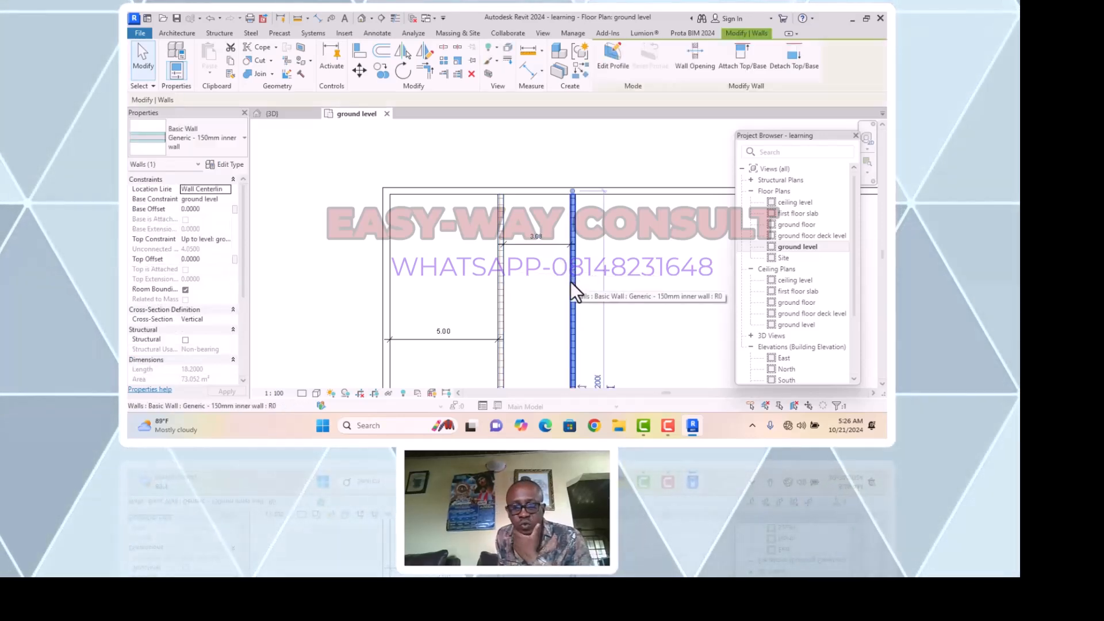
{"action": "left_click", "coordinate": [535, 235]}
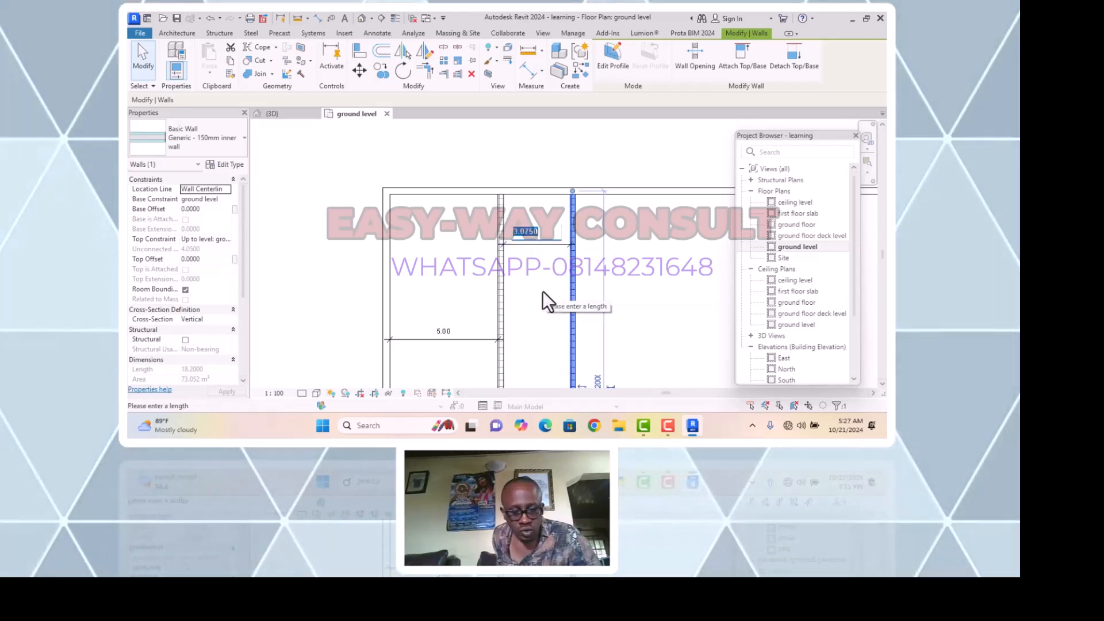
{"action": "type", "text": "1"}
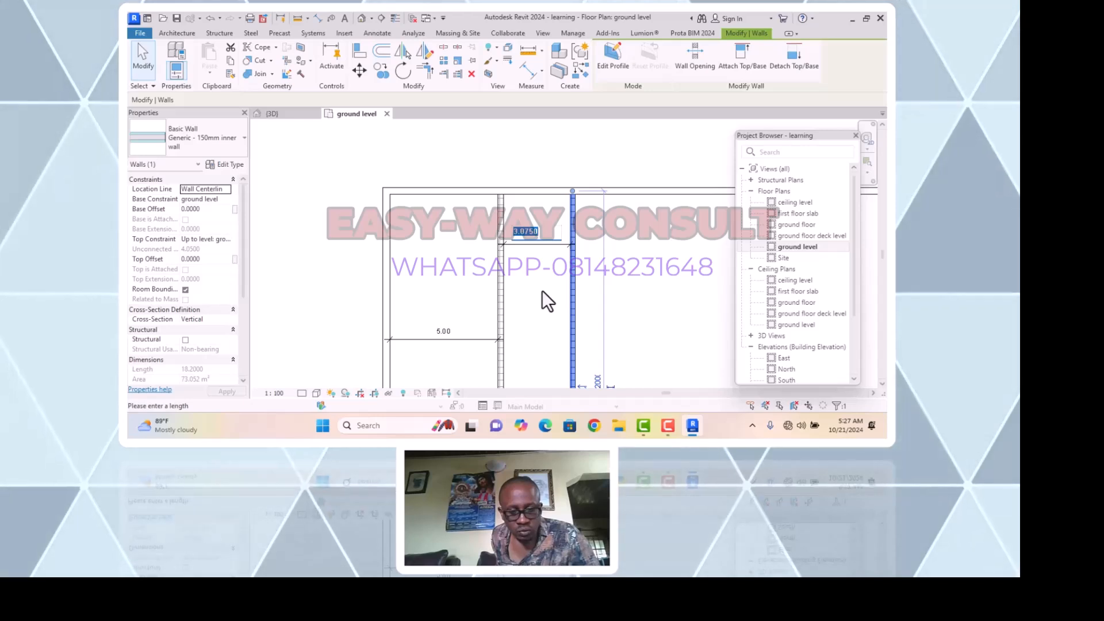
{"action": "type", "text": ".2"}
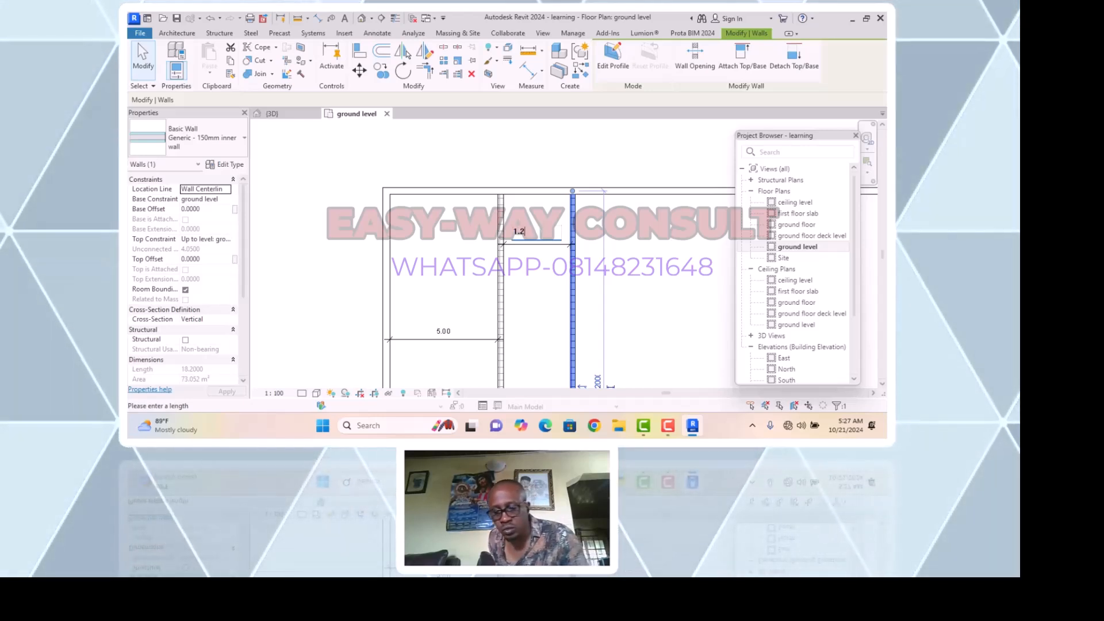
{"action": "key", "text": "Return"}
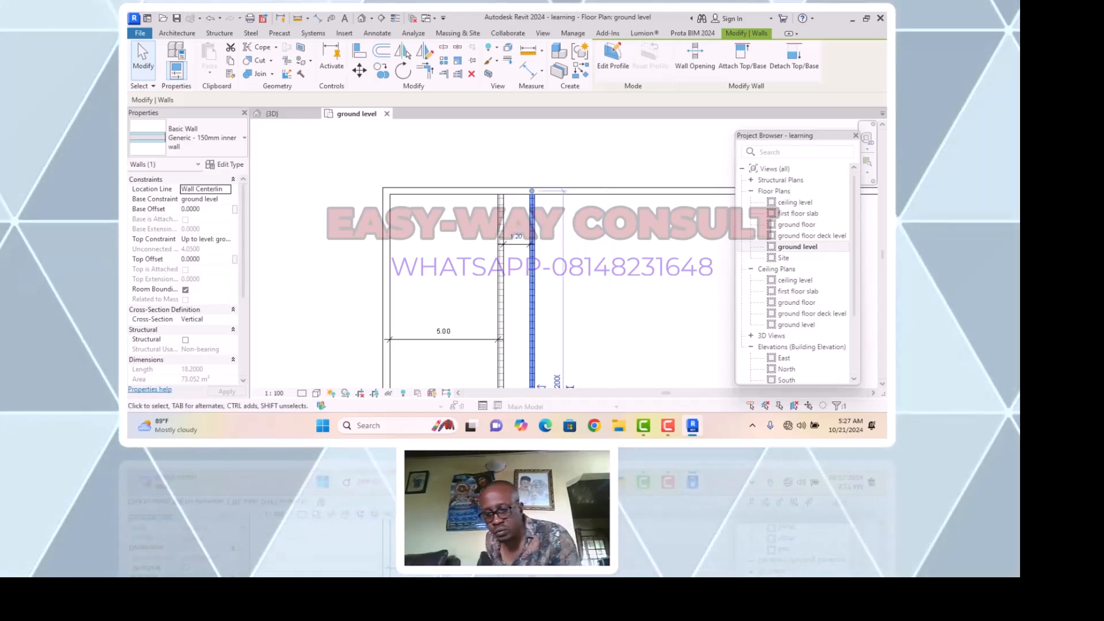
{"action": "left_click", "coordinate": [595, 254]}
Create a similar 150mm inner wall running horizontally from the vertical outer wall to the first vertical inner wall, about 5.1 m below the upper outer wall
{"action": "scroll", "coordinate": [523, 268], "scroll_direction": "down", "scroll_amount": 3}
{"action": "middle_click_drag", "start_coordinate": [522, 266], "coordinate": [541, 214]}
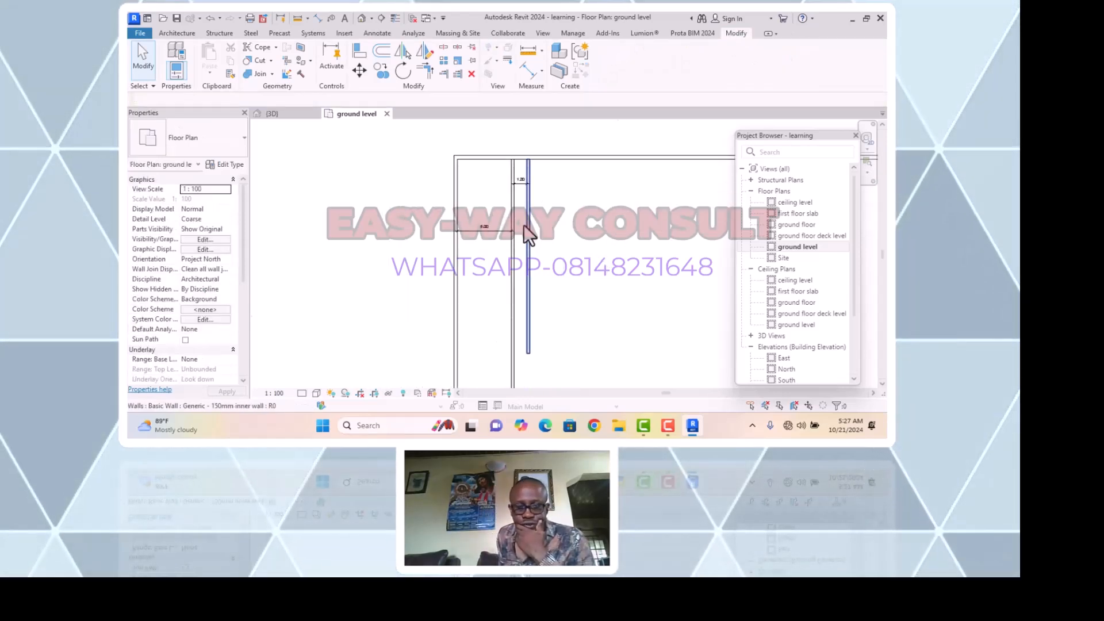
{"action": "scroll", "coordinate": [473, 157], "scroll_direction": "up", "scroll_amount": 3}
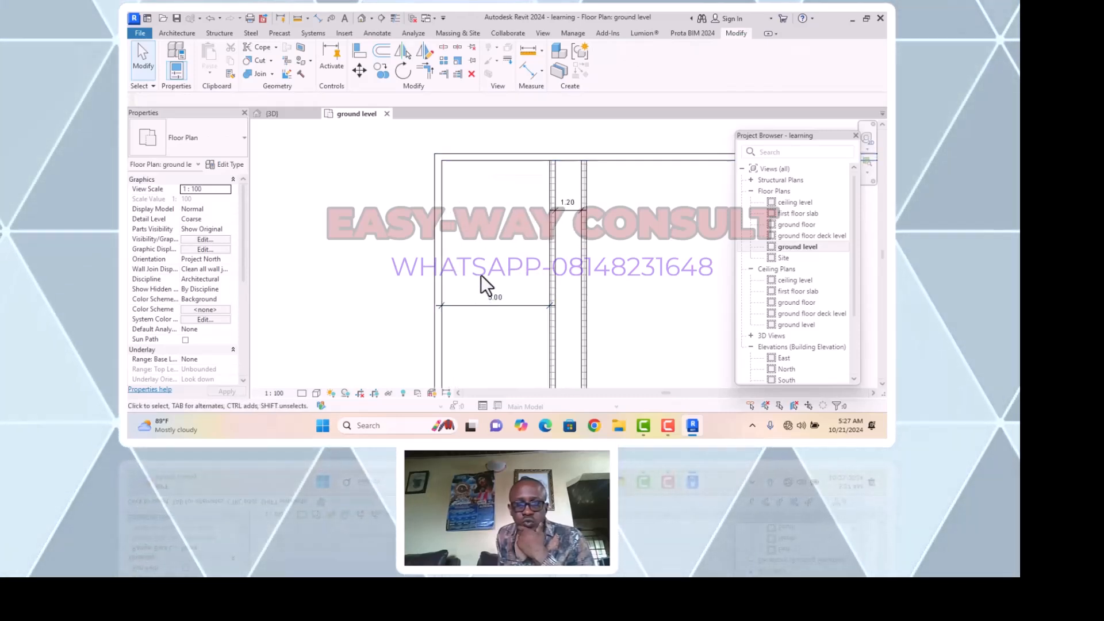
{"action": "left_click", "coordinate": [553, 266]}
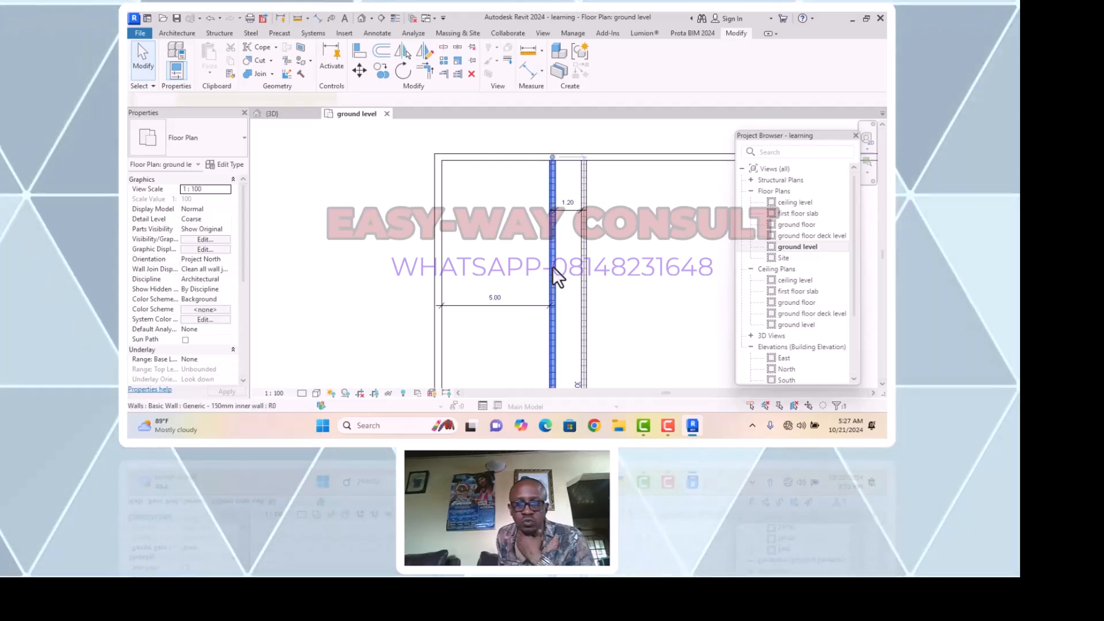
{"action": "right_click", "coordinate": [488, 232]}
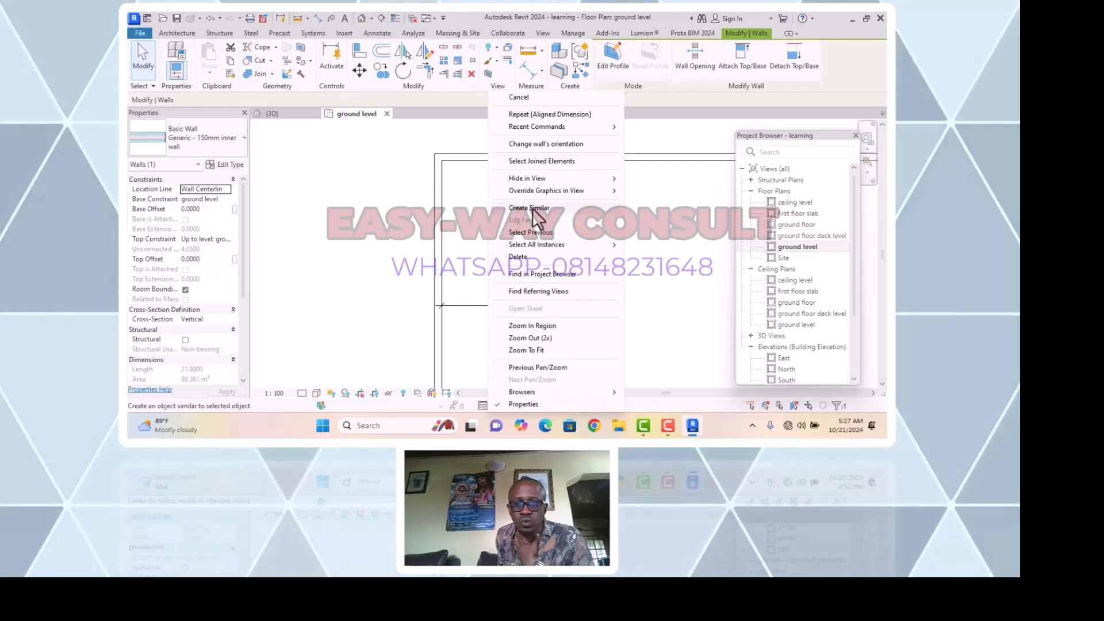
{"action": "left_click", "coordinate": [533, 208]}
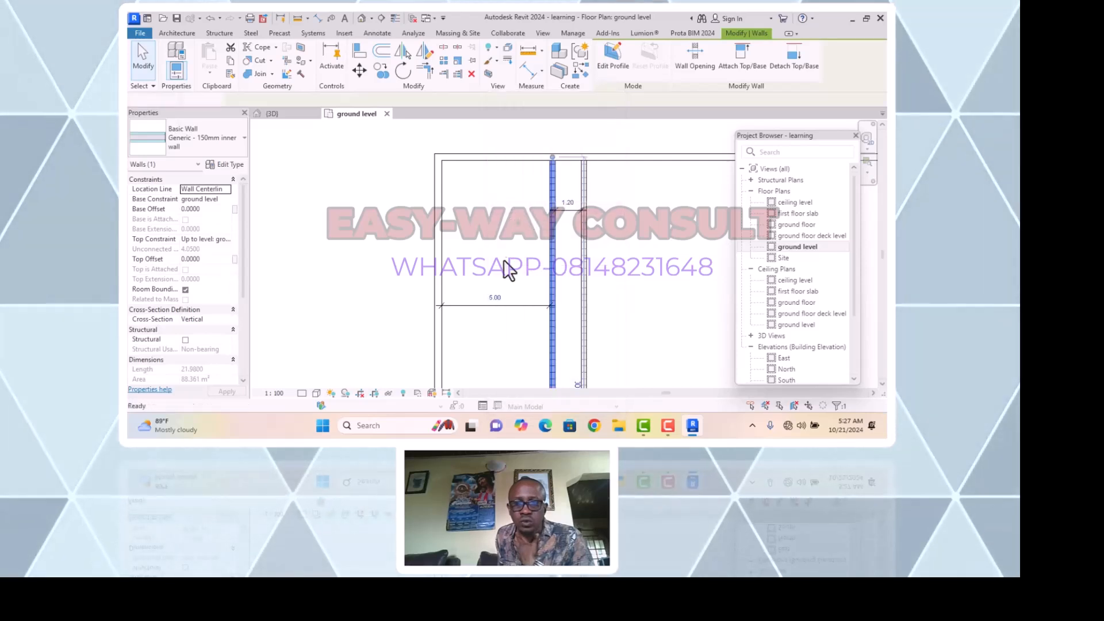
{"action": "left_click", "coordinate": [438, 273]}
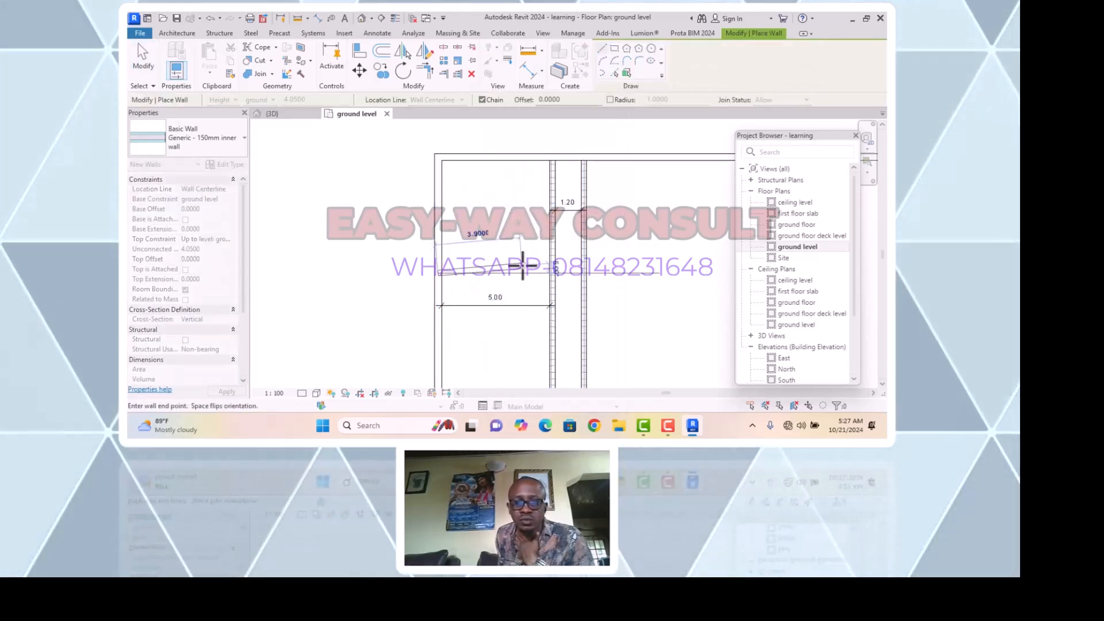
{"action": "left_click", "coordinate": [552, 274]}
{"action": "key", "text": "Escape"}
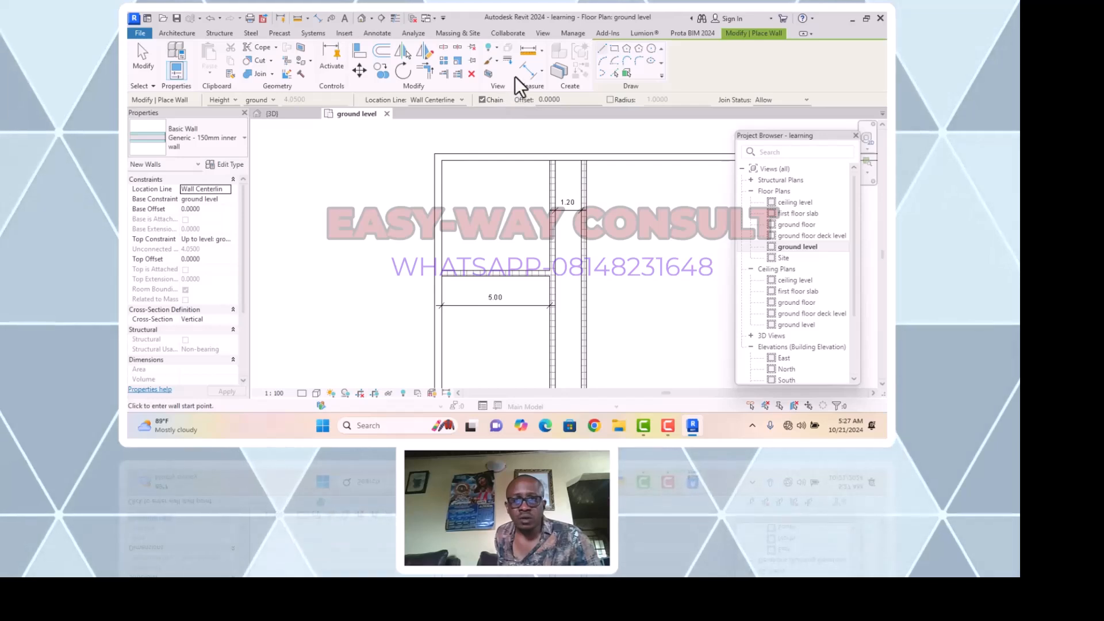
Add an aligned dimension between the inner face of the upper outer wall and the facing side of the horizontal inner wall
{"action": "left_click", "coordinate": [527, 69]}
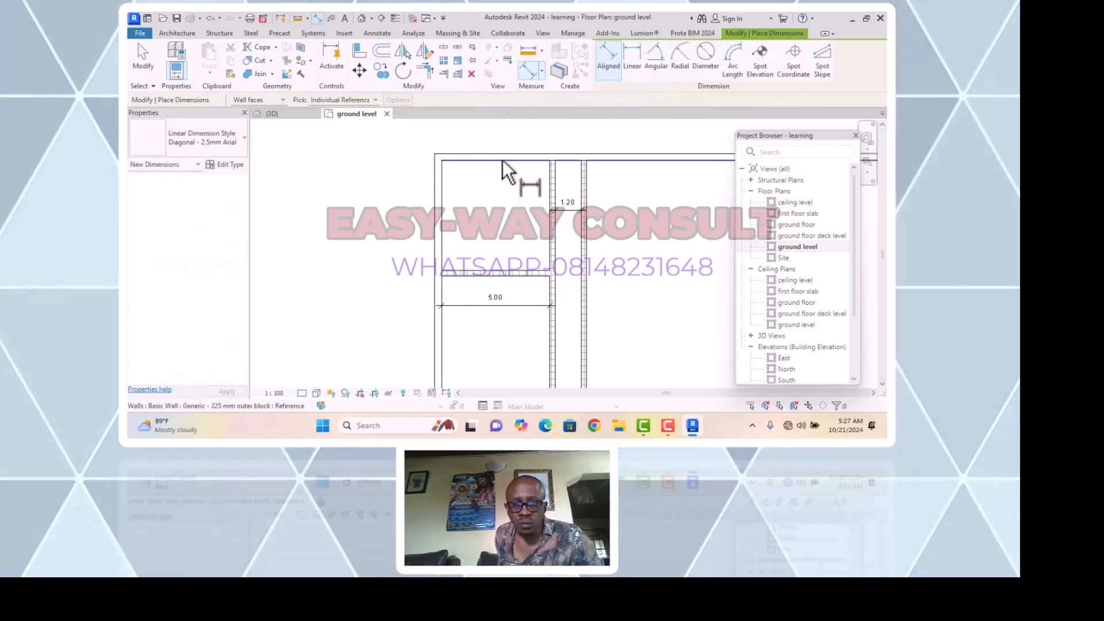
{"action": "left_click", "coordinate": [503, 160]}
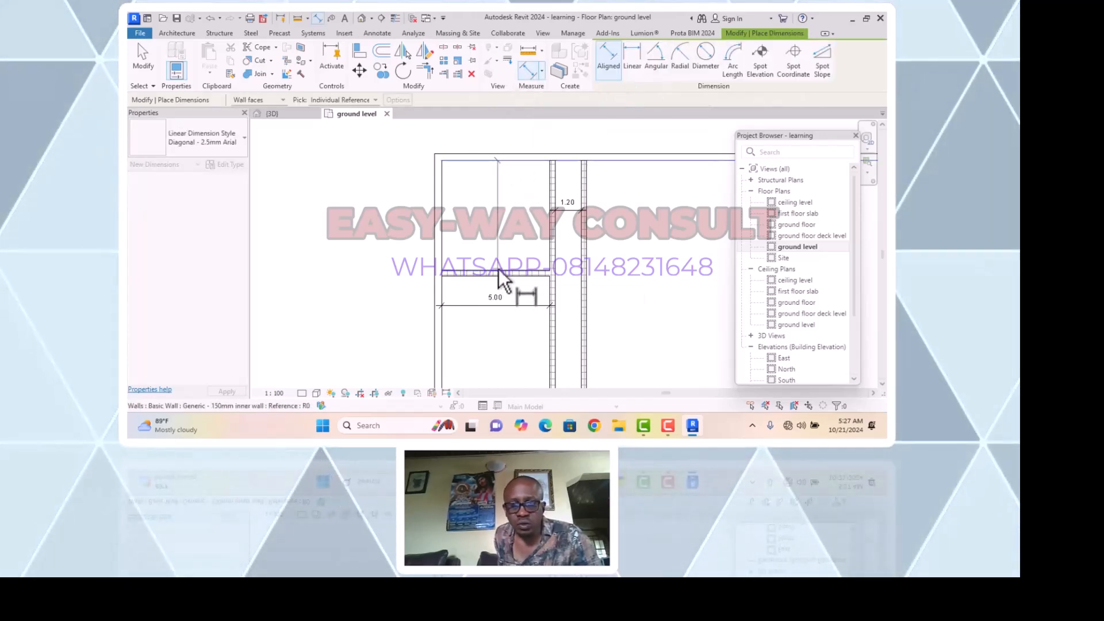
{"action": "scroll", "coordinate": [498, 272], "scroll_direction": "up", "scroll_amount": 3}
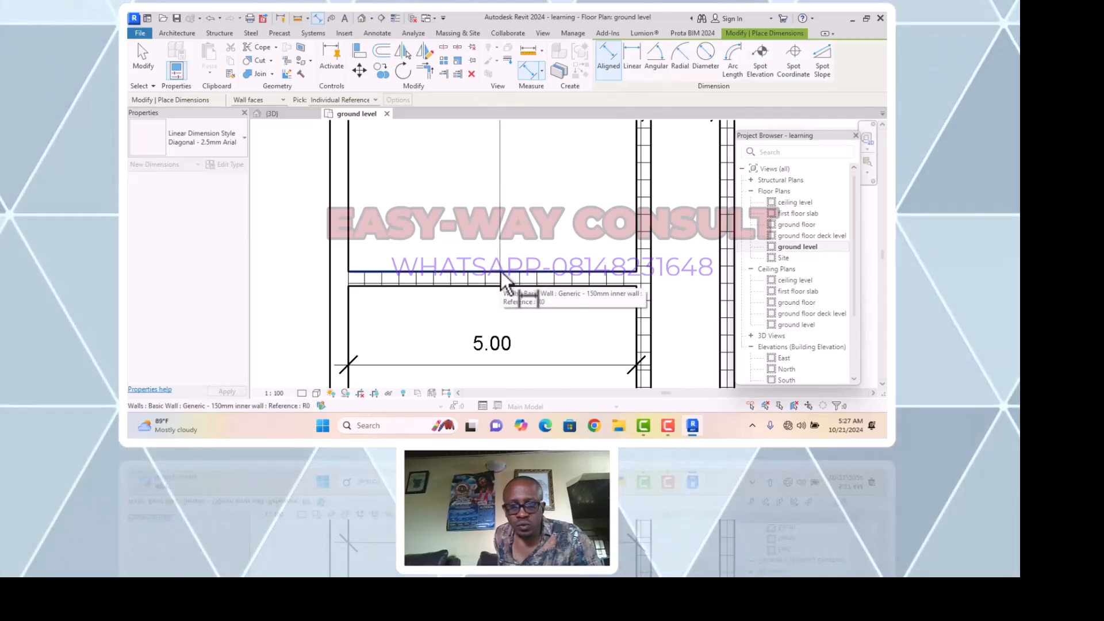
{"action": "scroll", "coordinate": [501, 272], "scroll_direction": "down", "scroll_amount": 4}
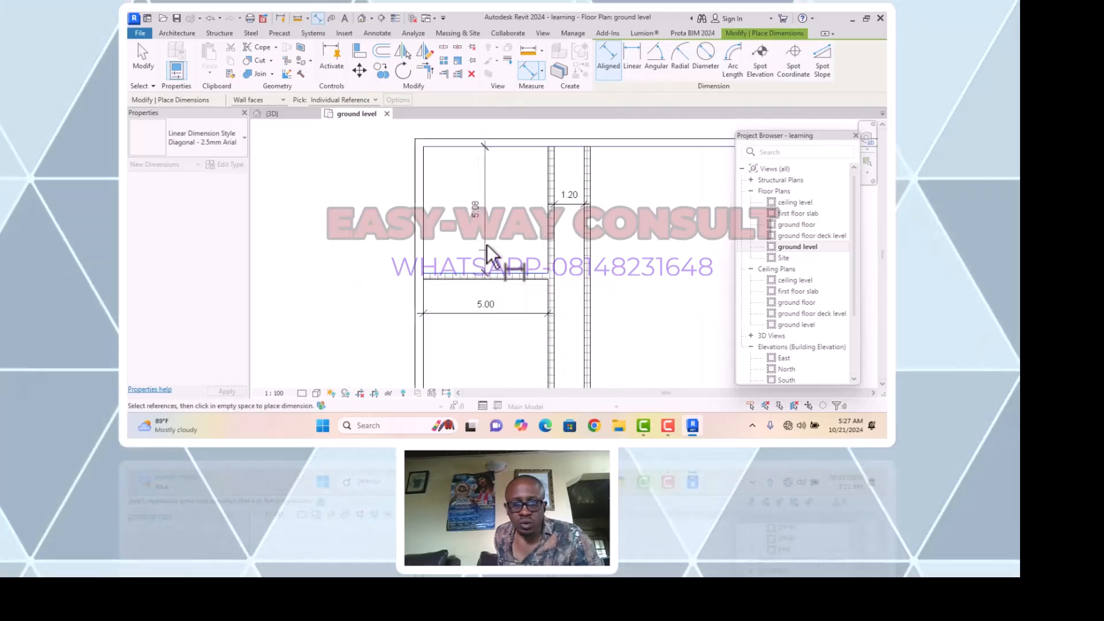
{"action": "left_click", "coordinate": [489, 234]}
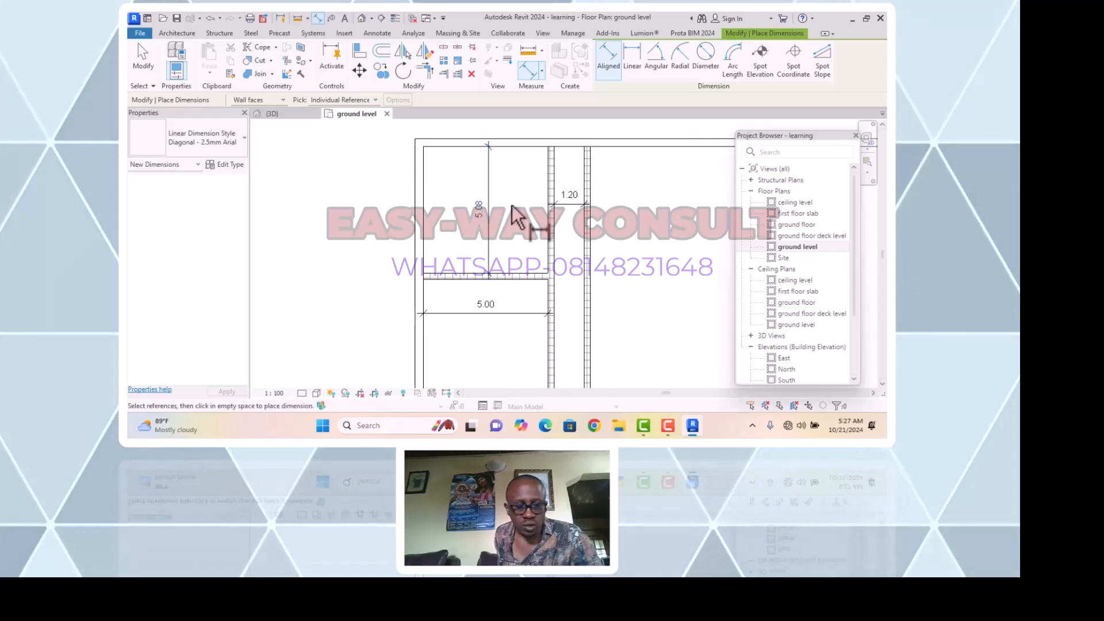
{"action": "key", "text": "Escape"}
{"action": "key", "text": "Escape"}
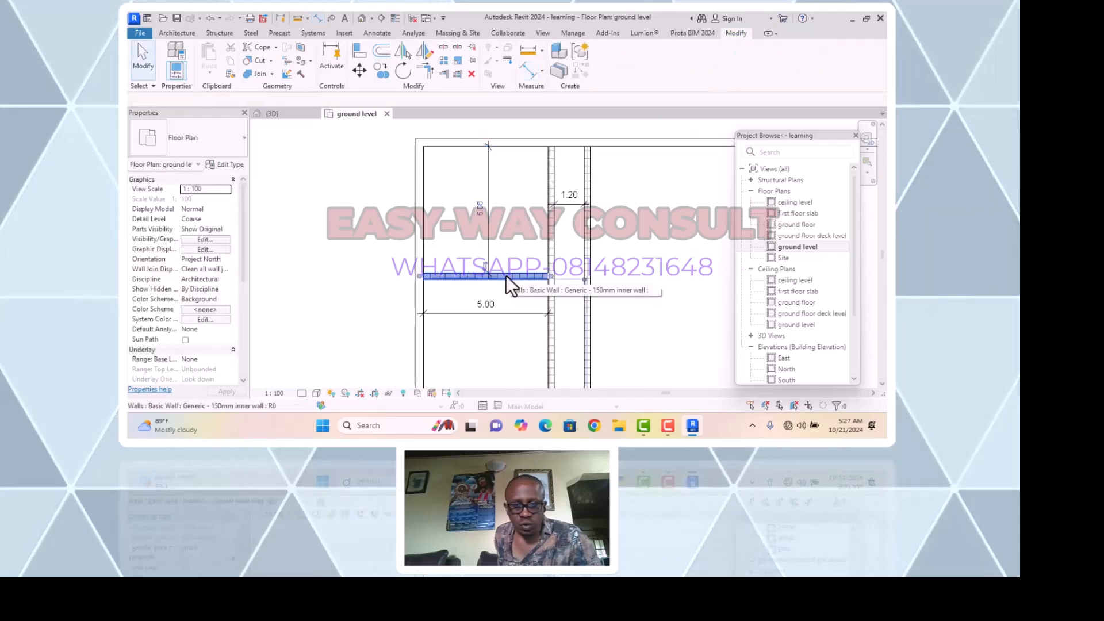
Move the horizontal inner wall by setting its clear distance from the upper outer wall to 3.0 m
{"action": "left_click", "coordinate": [505, 275]}
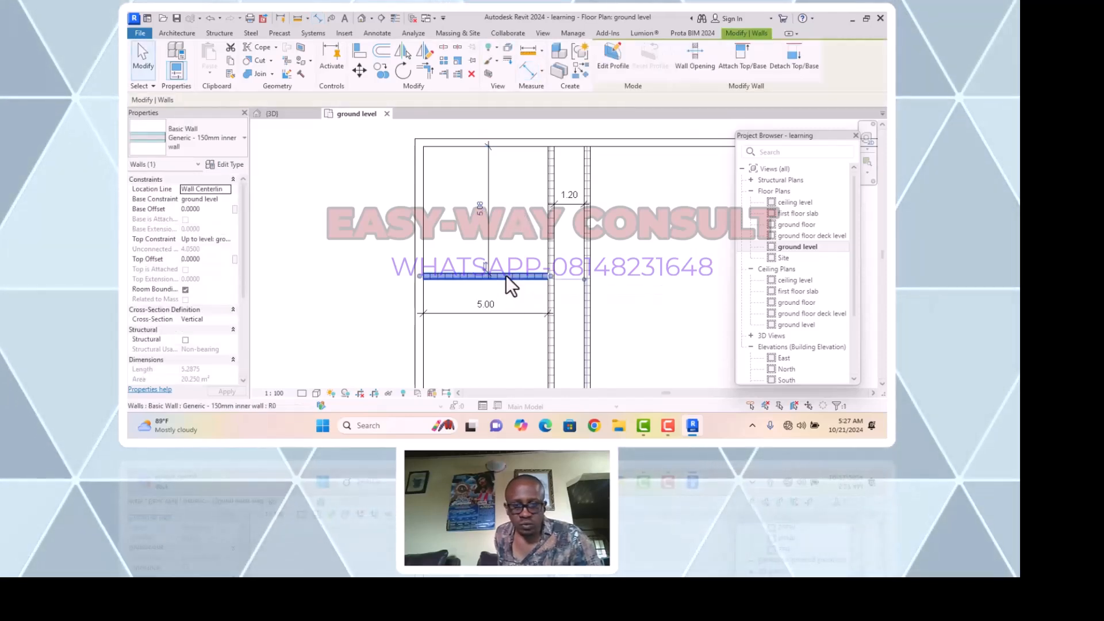
{"action": "left_click", "coordinate": [478, 211]}
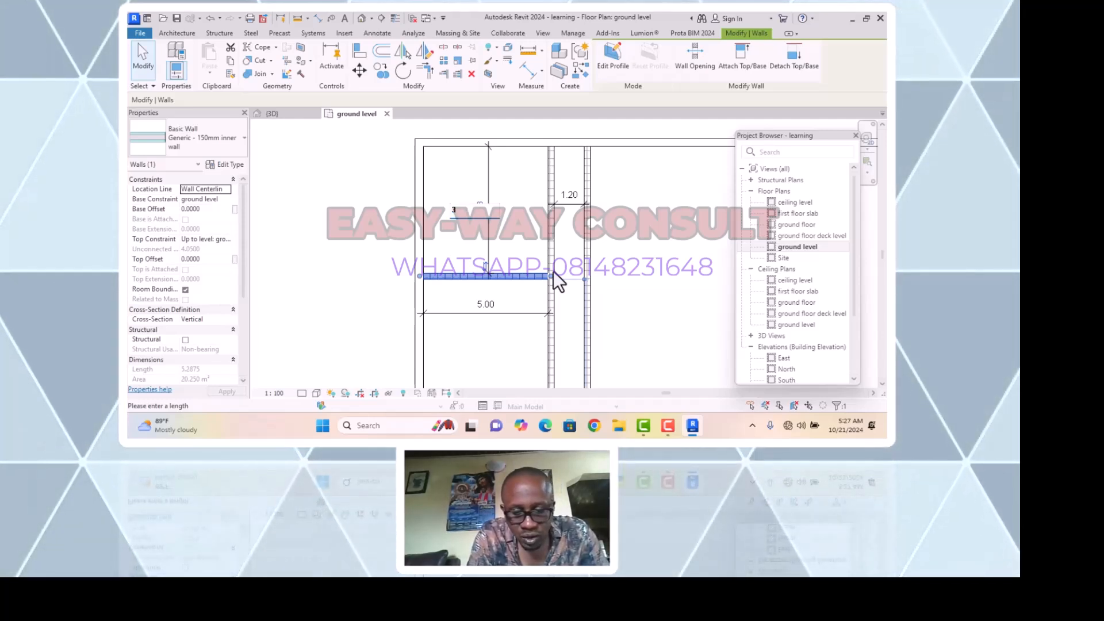
{"action": "type", "text": "3.0"}
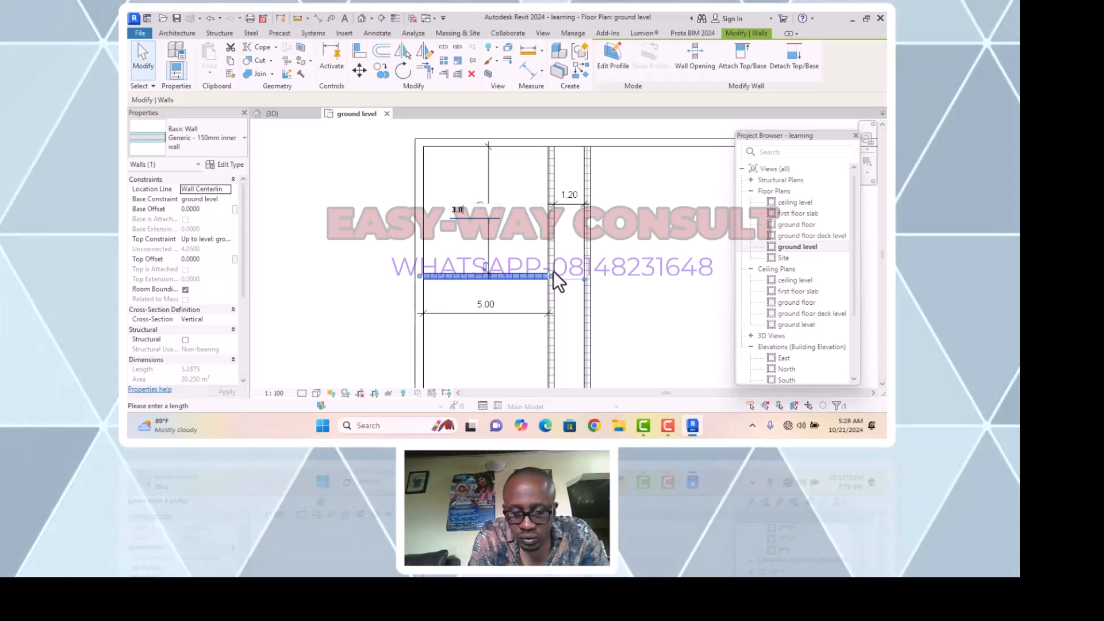
{"action": "key", "text": "Return"}
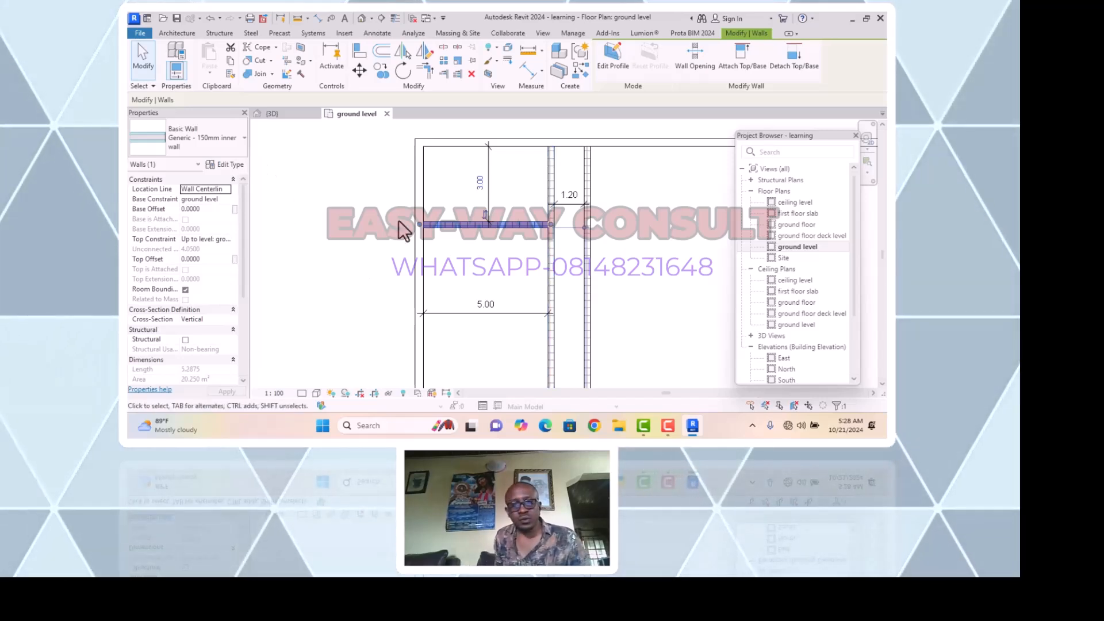
{"action": "scroll", "coordinate": [423, 227], "scroll_direction": "down", "scroll_amount": 1}
{"action": "left_click", "coordinate": [477, 258]}
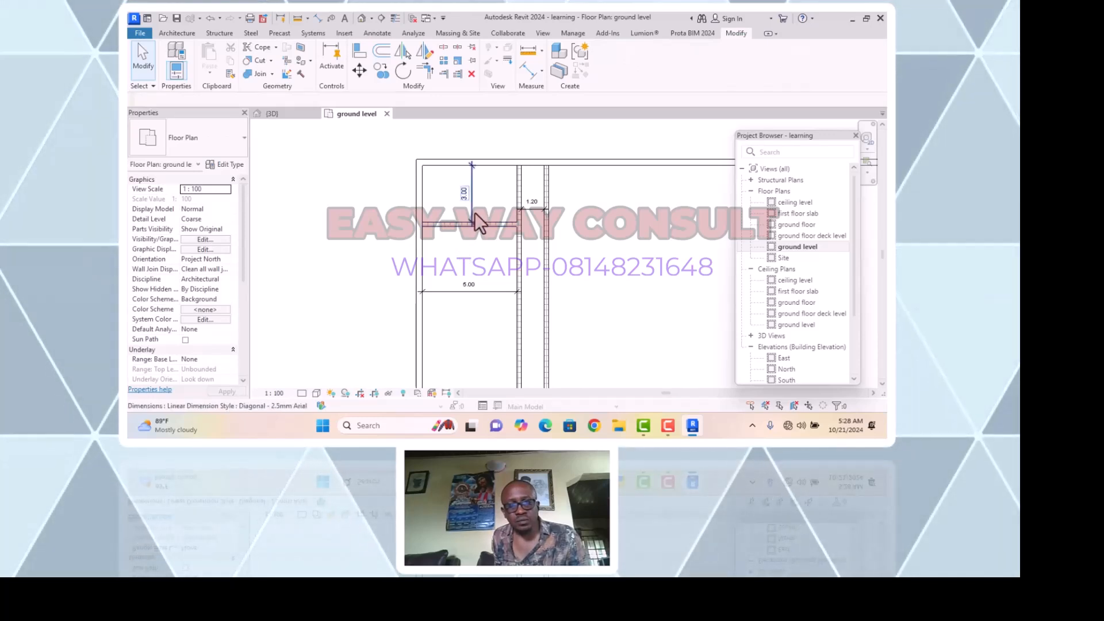
Delete the 3.00 dimension above the horizontal inner wall and the 1.20 dimension between the two vertical inner walls
{"action": "left_click", "coordinate": [473, 215]}
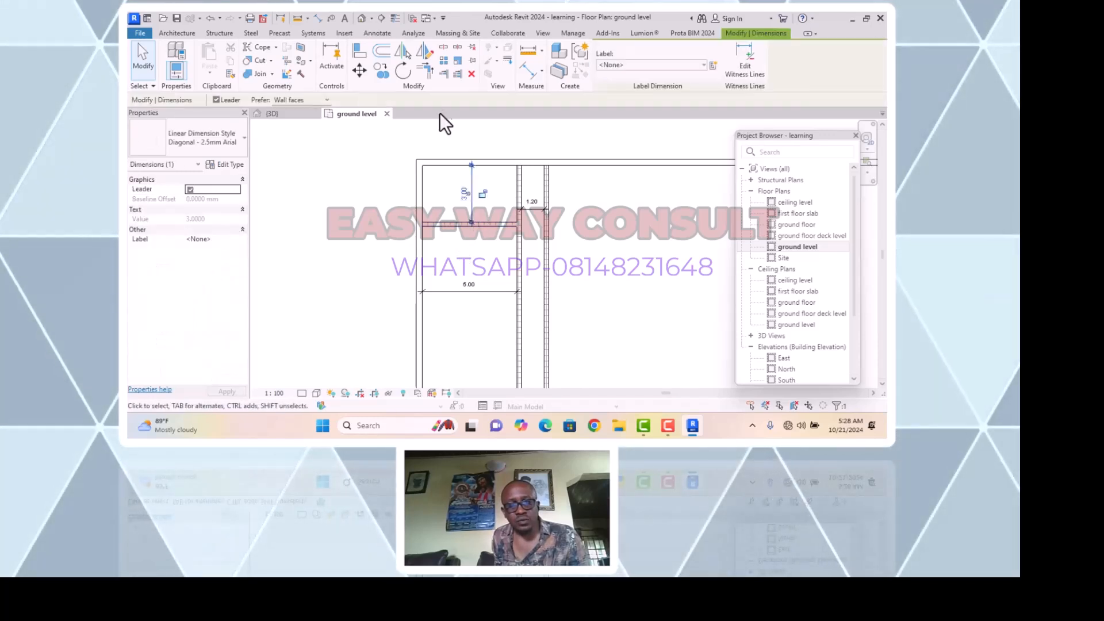
{"action": "left_click", "coordinate": [471, 75]}
{"action": "left_click", "coordinate": [530, 209]}
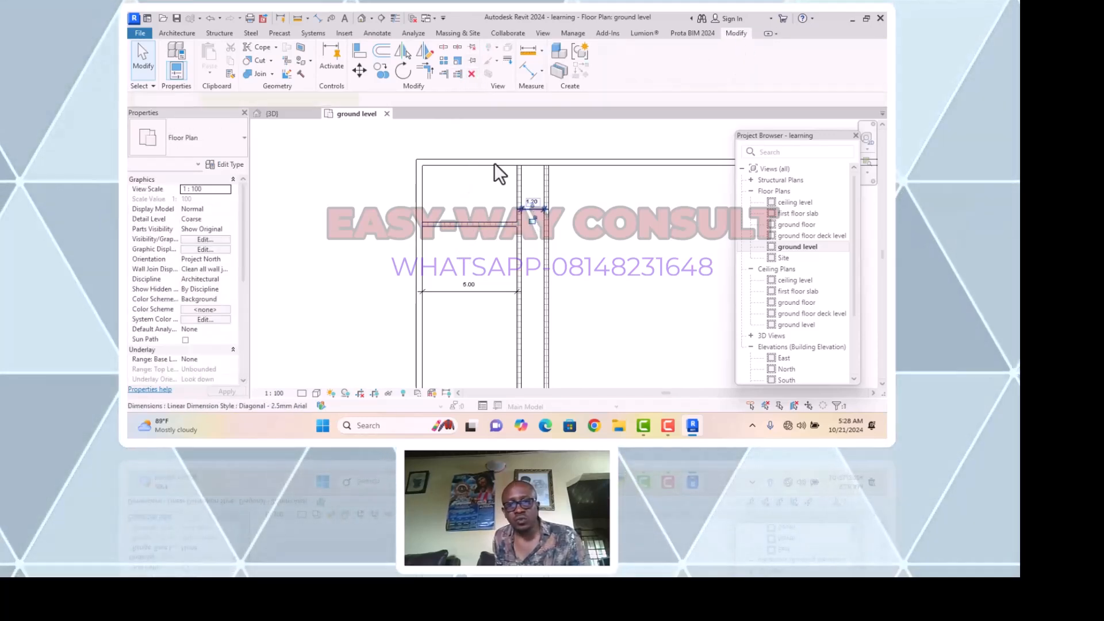
{"action": "left_click", "coordinate": [471, 74]}
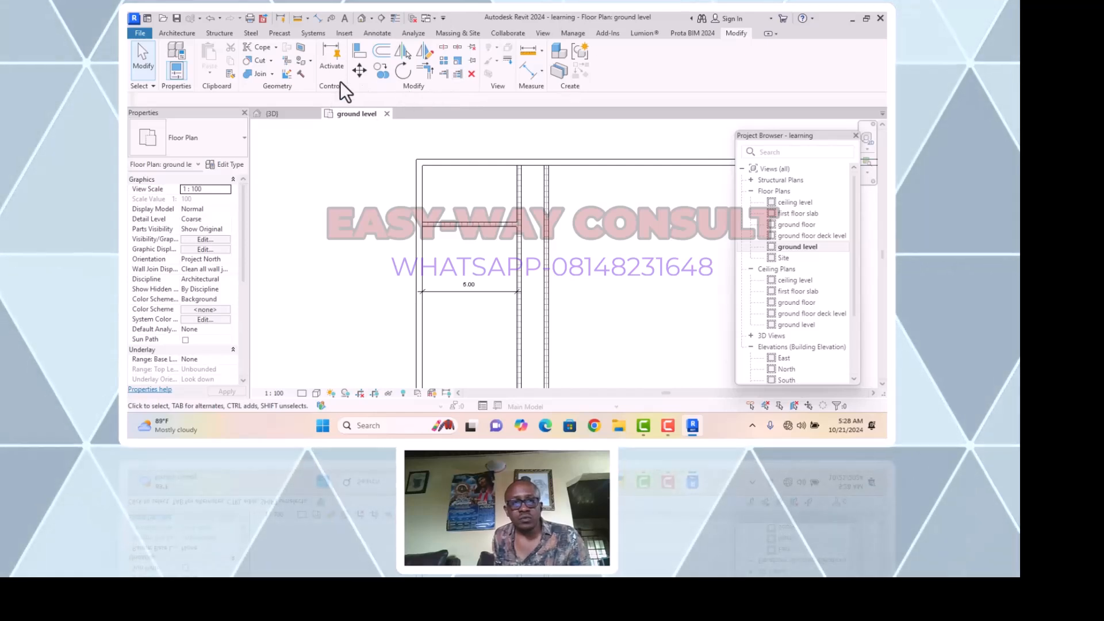
Create a similar 150mm inner wall about 2.1 m long, running down from the upper outer wall into the corner room, about 1.5 m from the vertical outer wall
{"action": "left_click", "coordinate": [483, 224]}
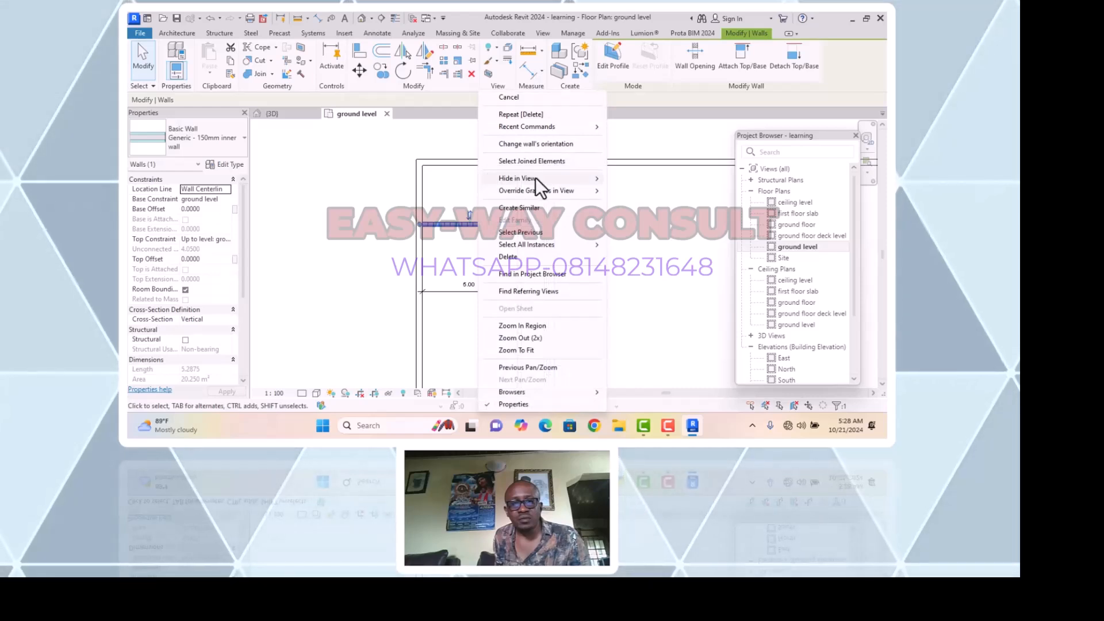
{"action": "left_click", "coordinate": [518, 207]}
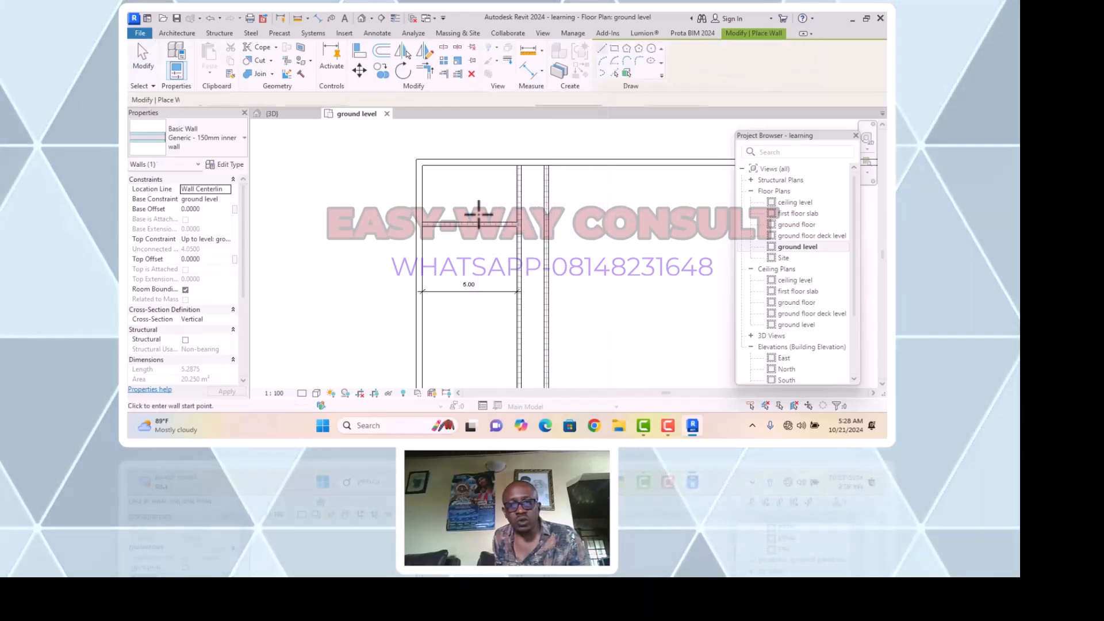
{"action": "scroll", "coordinate": [454, 185], "scroll_direction": "up", "scroll_amount": 1}
{"action": "scroll", "coordinate": [454, 185], "scroll_direction": "up", "scroll_amount": 3}
{"action": "scroll", "coordinate": [487, 267], "scroll_direction": "down", "scroll_amount": 2}
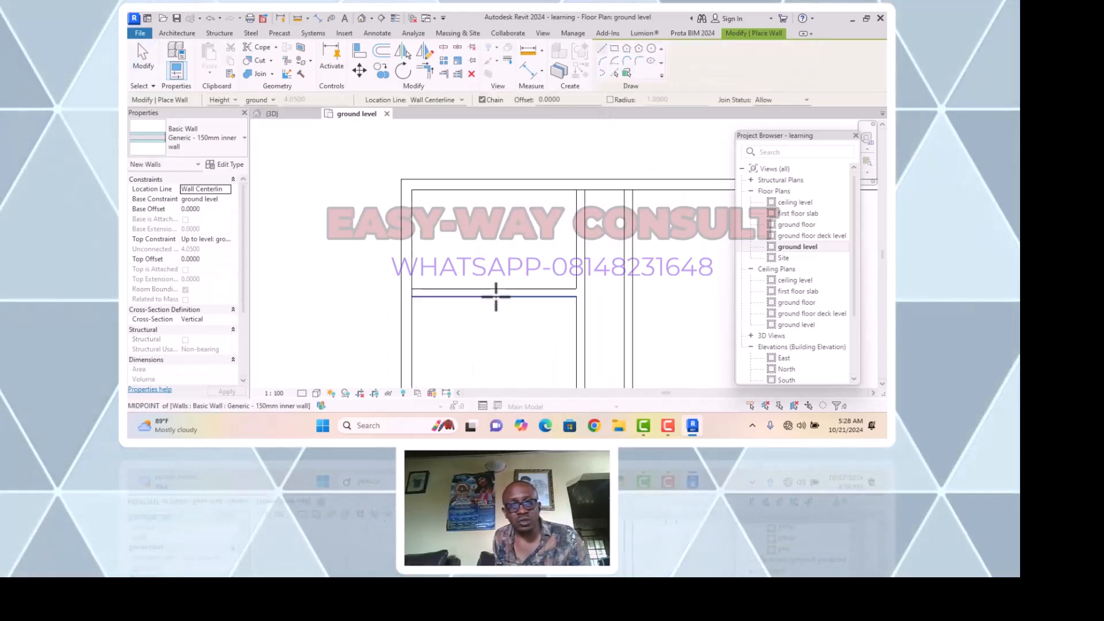
{"action": "left_click", "coordinate": [469, 199]}
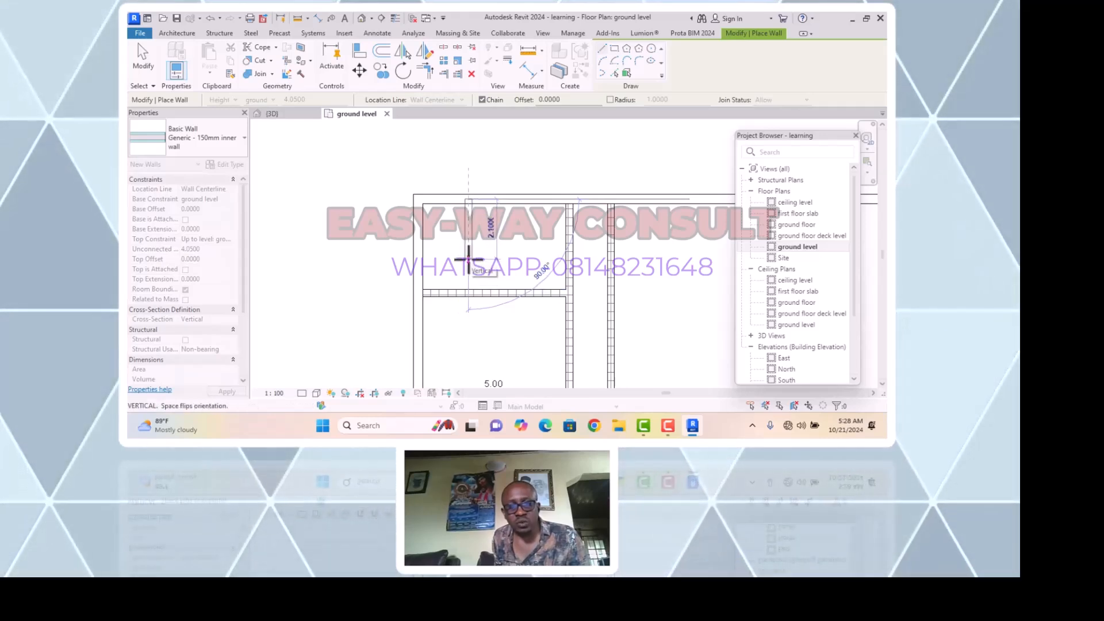
{"action": "left_click", "coordinate": [468, 260]}
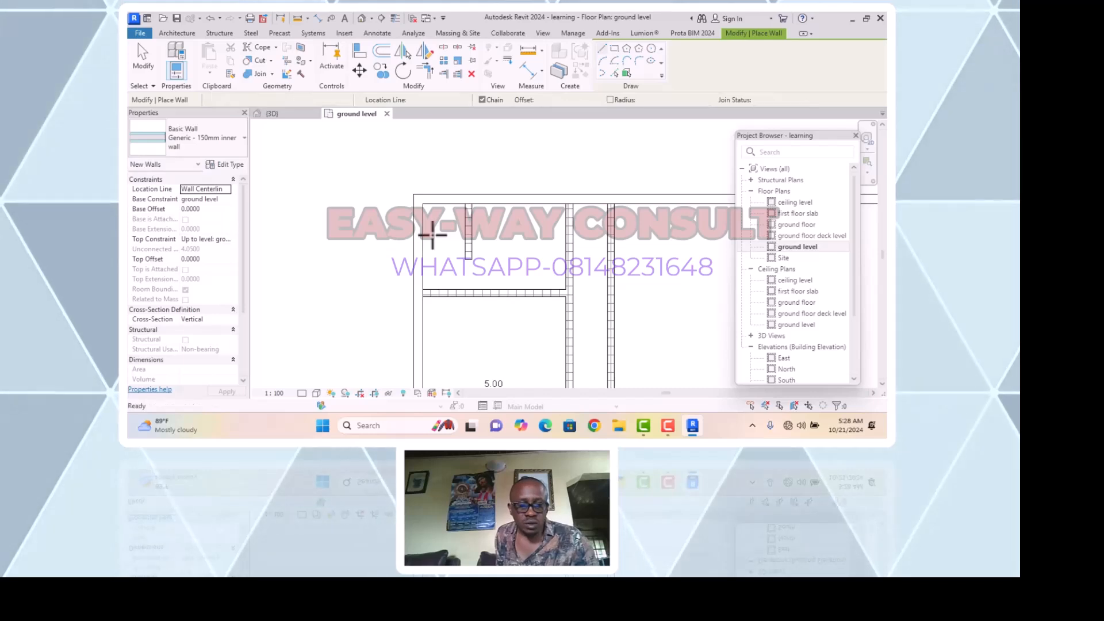
{"action": "key", "text": "Escape"}
{"action": "key", "text": "Escape"}
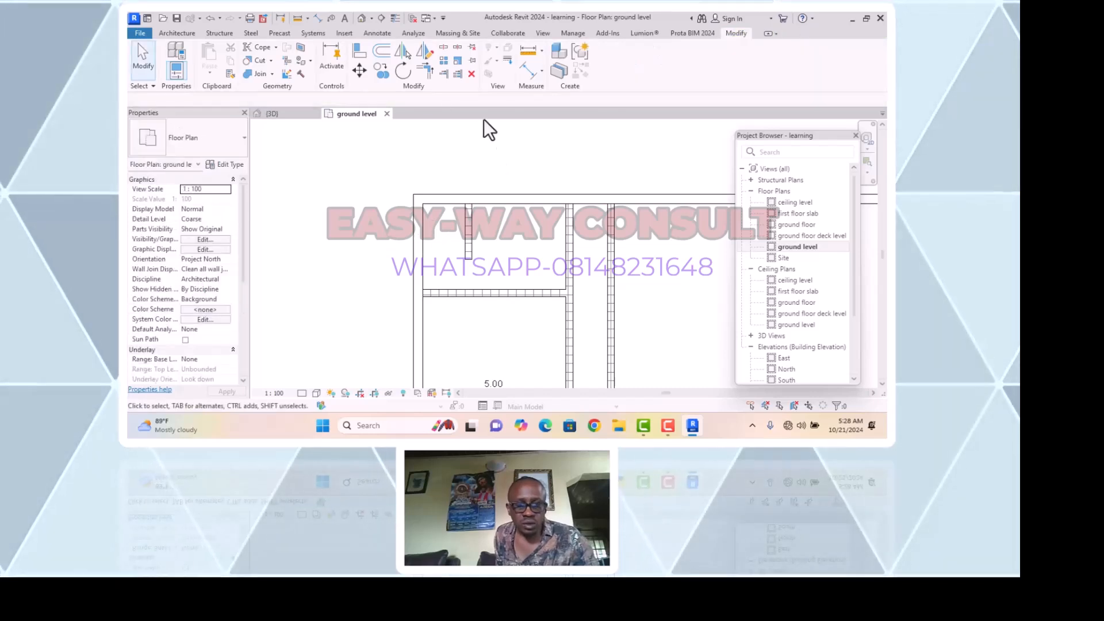
Add an aligned dimension between the inner face of the vertical outer wall and the facing side of the short inner wall
{"action": "left_click", "coordinate": [523, 74]}
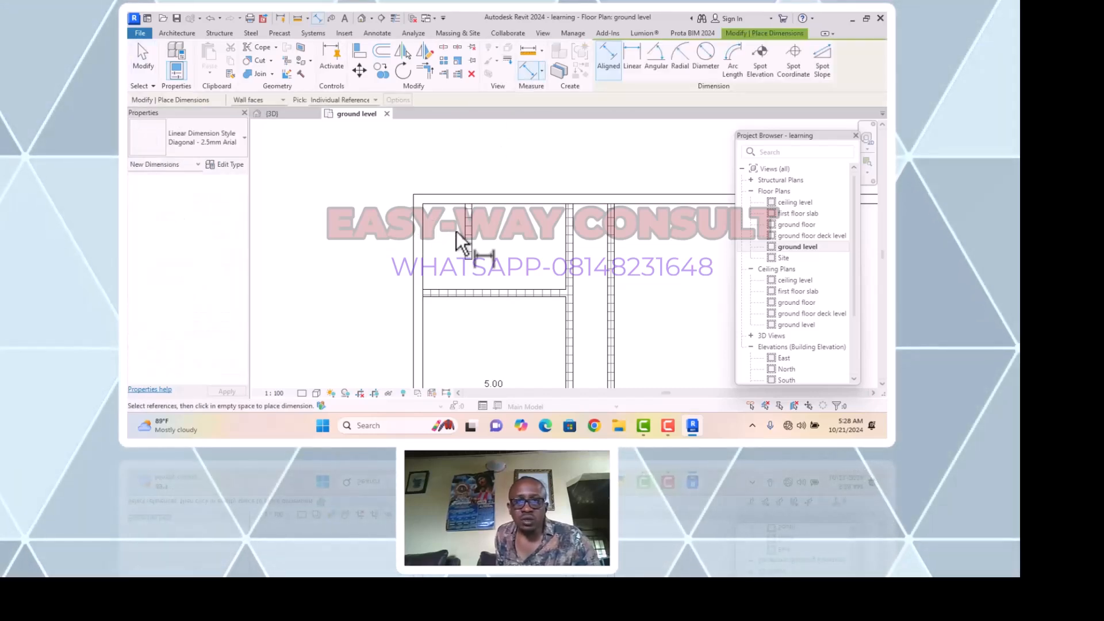
{"action": "left_click", "coordinate": [423, 233]}
{"action": "scroll", "coordinate": [458, 232], "scroll_direction": "up", "scroll_amount": 3}
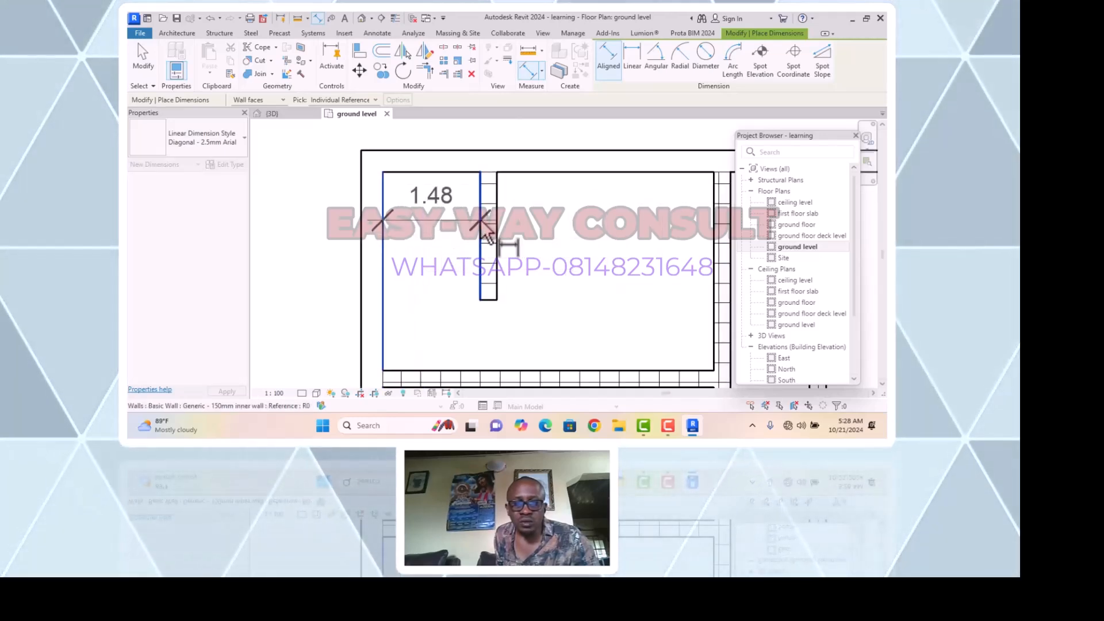
{"action": "left_click", "coordinate": [432, 226]}
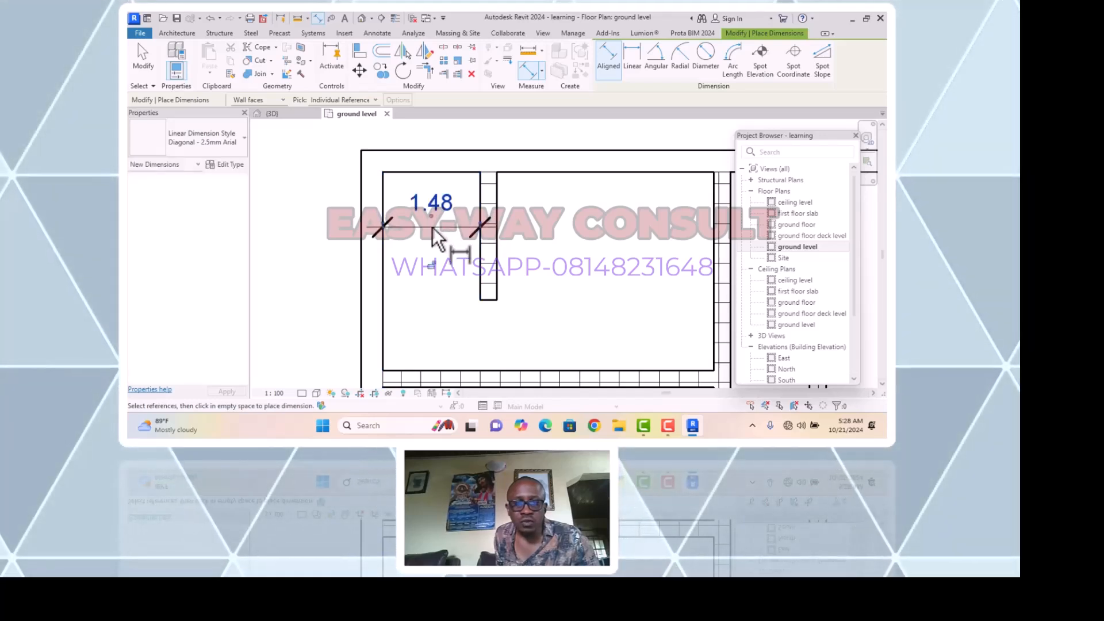
{"action": "key", "text": "Escape"}
Move the short vertical inner wall by setting its clear distance from the vertical outer wall to 1.5 m
{"action": "left_click", "coordinate": [495, 248]}
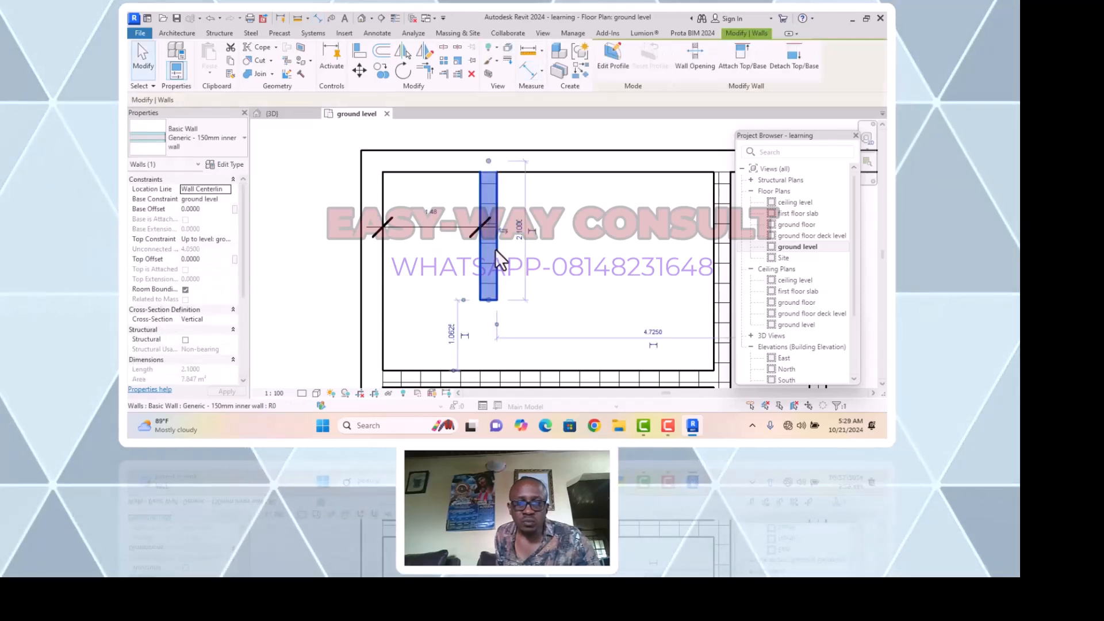
{"action": "left_click", "coordinate": [437, 219]}
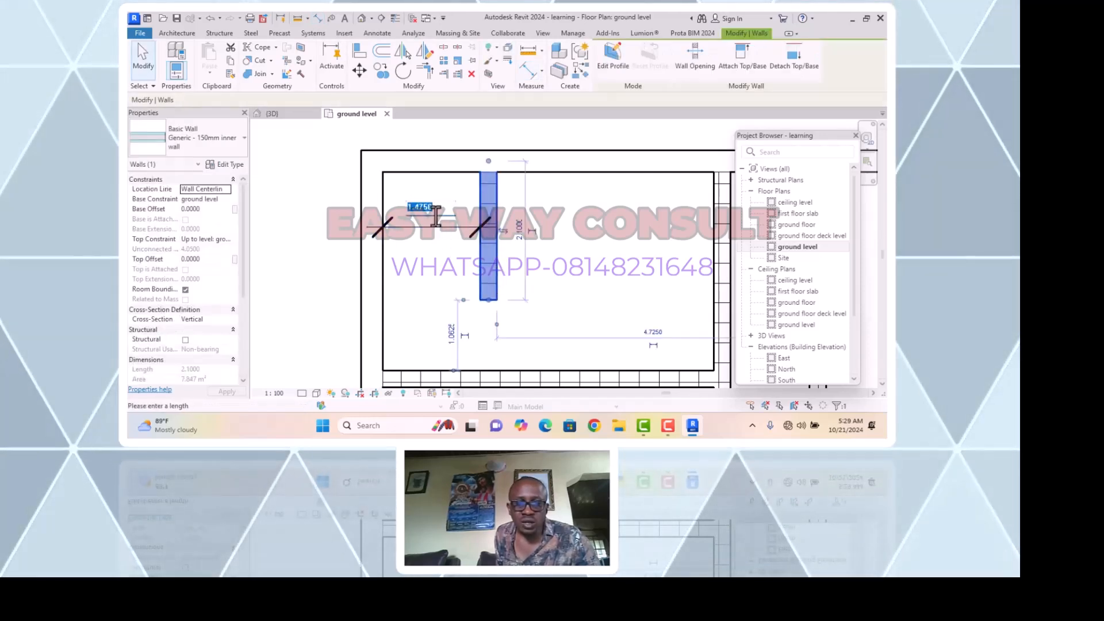
{"action": "type", "text": "1"}
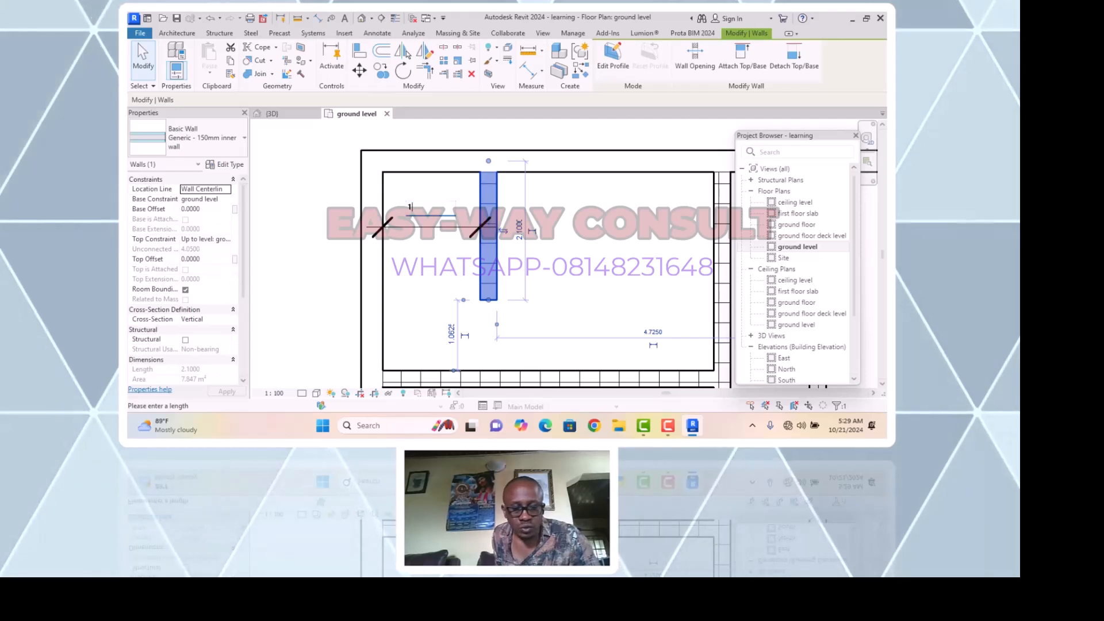
{"action": "type", "text": ".2"}
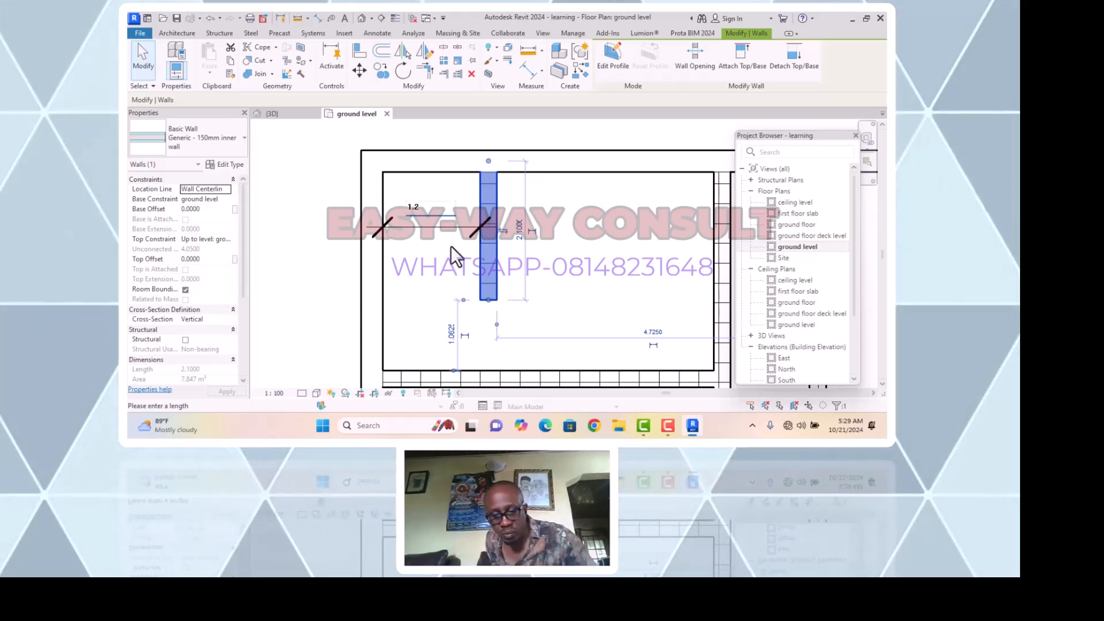
{"action": "key", "text": "BackSpace"}
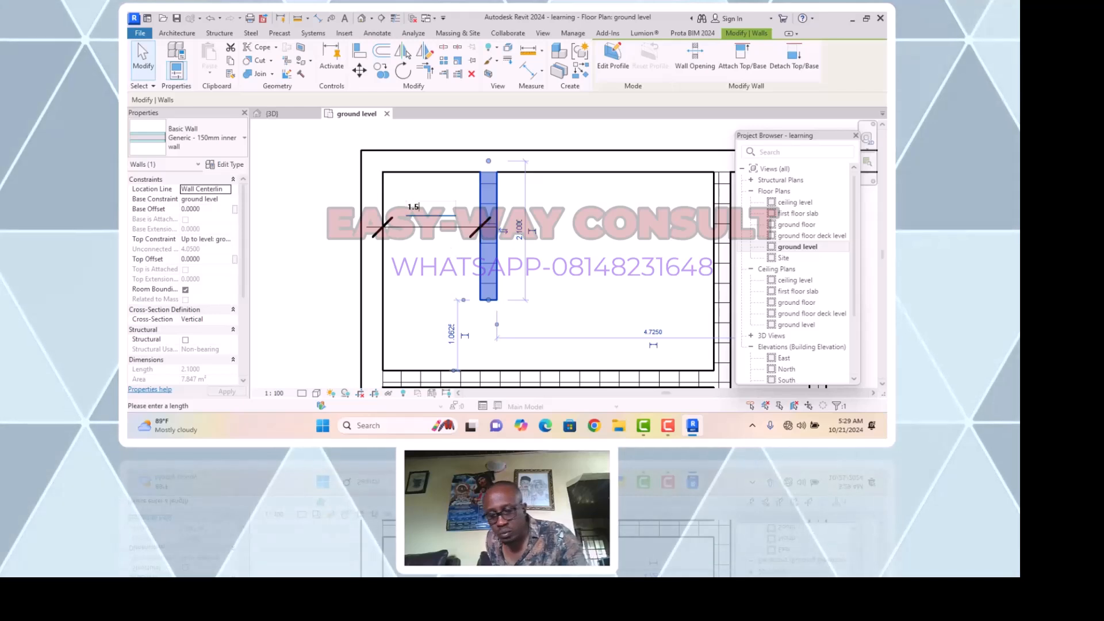
{"action": "left_click", "coordinate": [450, 281]}
Try to draw a similar 150mm inner wall from the short wall's lower end to the vertical outer wall, and delete it
{"action": "scroll", "coordinate": [495, 220], "scroll_direction": "down", "scroll_amount": 2}
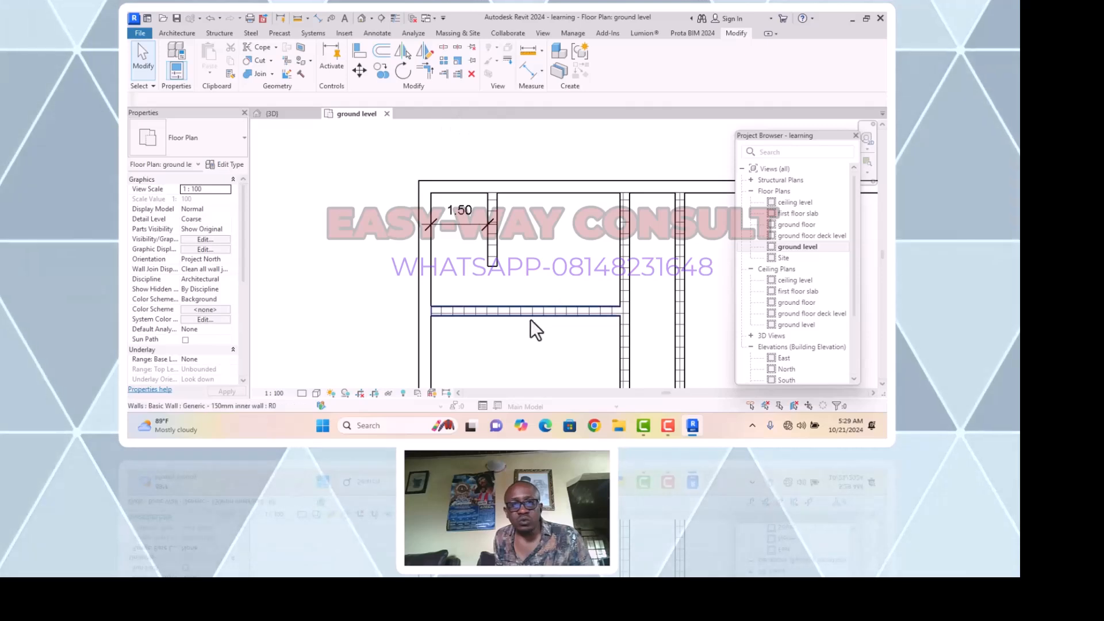
{"action": "left_click", "coordinate": [493, 249]}
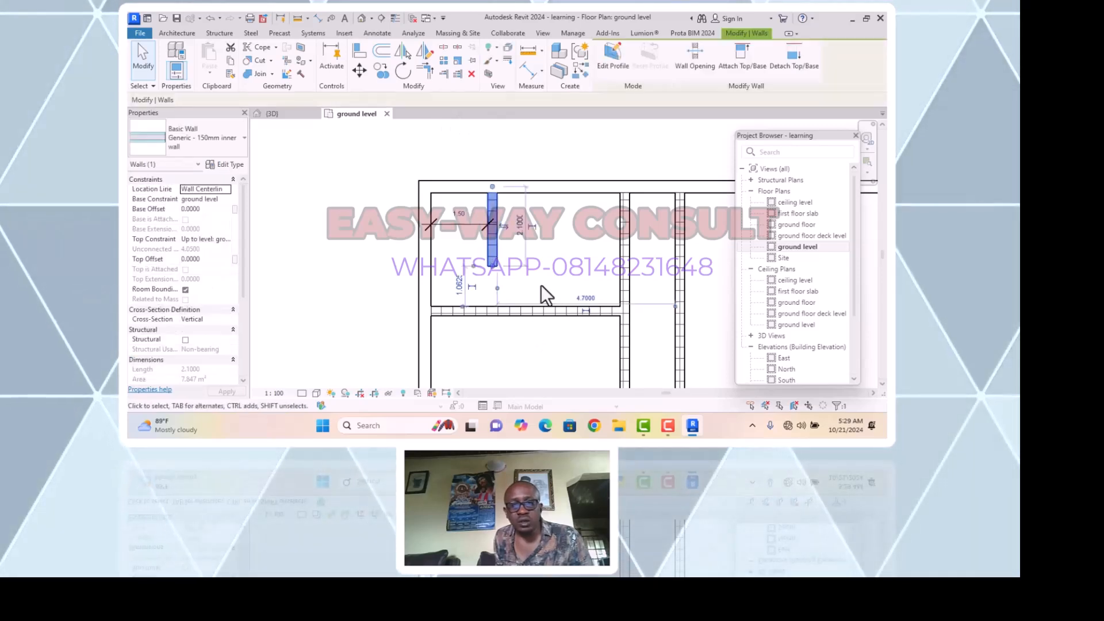
{"action": "right_click", "coordinate": [551, 236]}
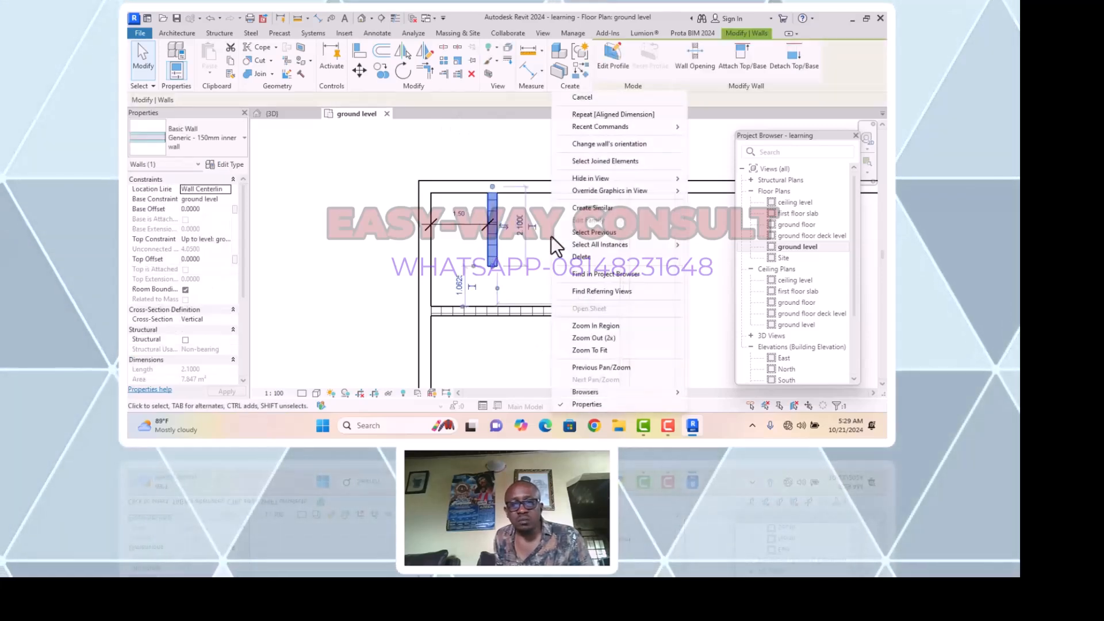
{"action": "left_click", "coordinate": [599, 208]}
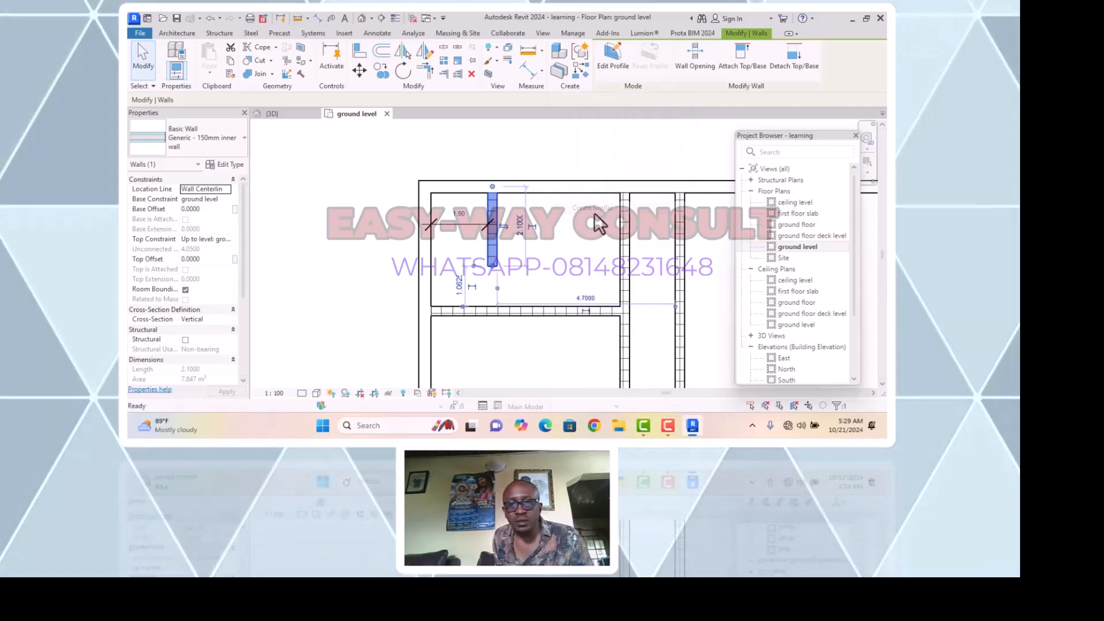
{"action": "left_click", "coordinate": [494, 266]}
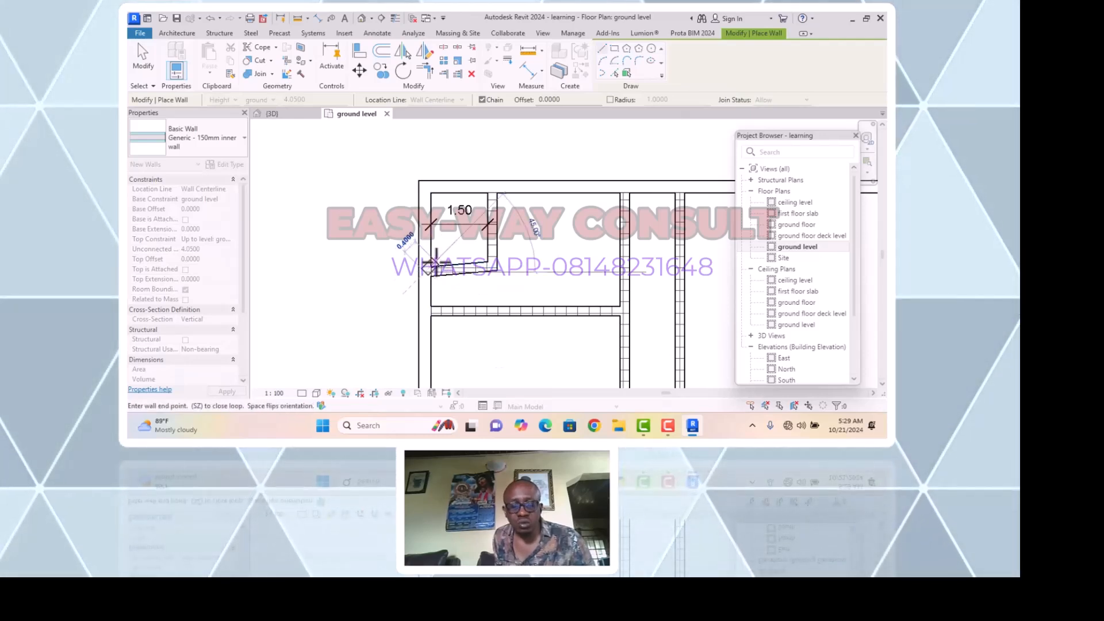
{"action": "key", "text": "Escape"}
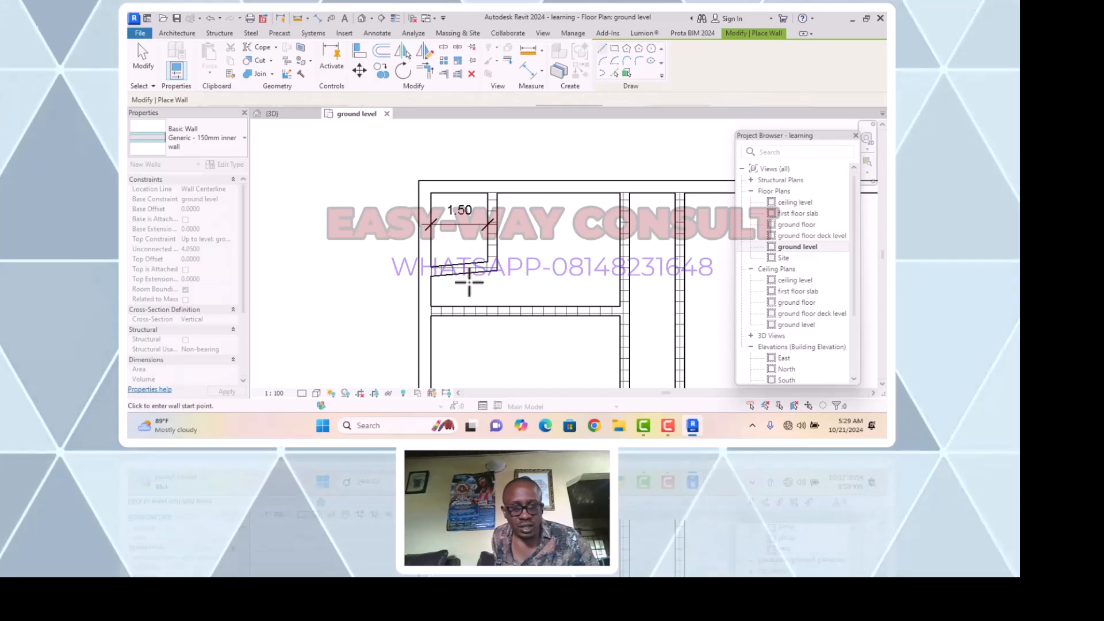
{"action": "key", "text": "Escape"}
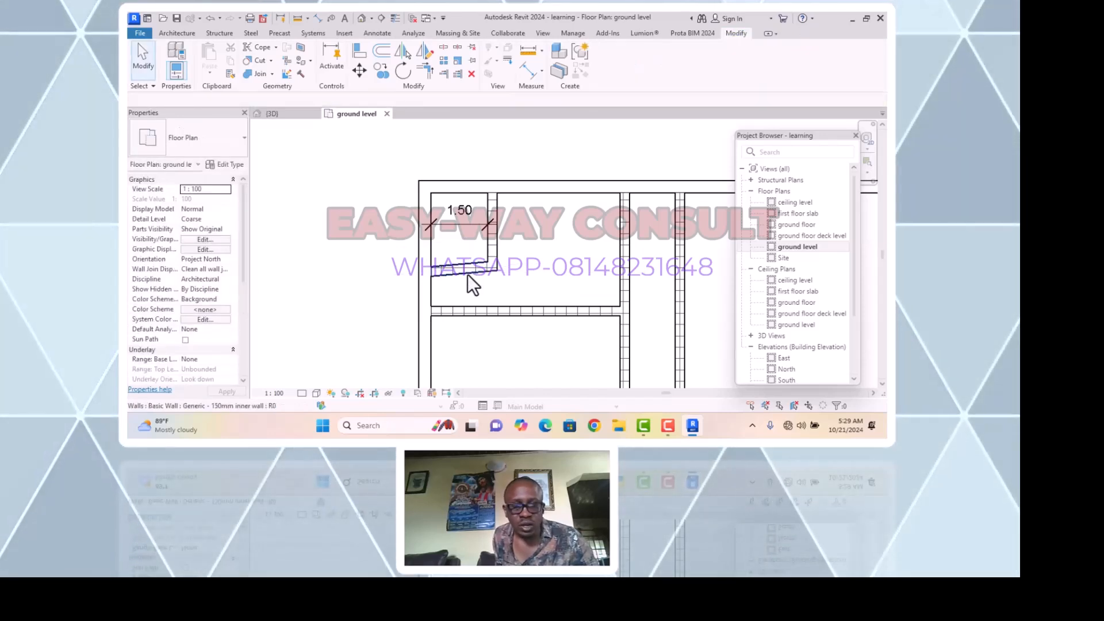
{"action": "left_click", "coordinate": [467, 271]}
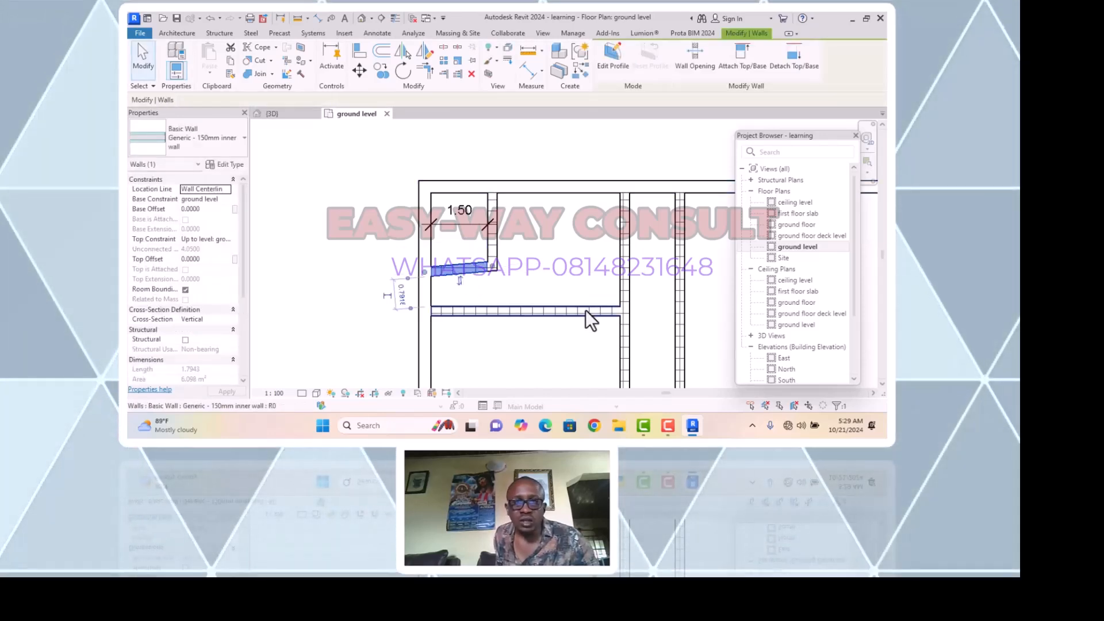
{"action": "left_click", "coordinate": [471, 73]}
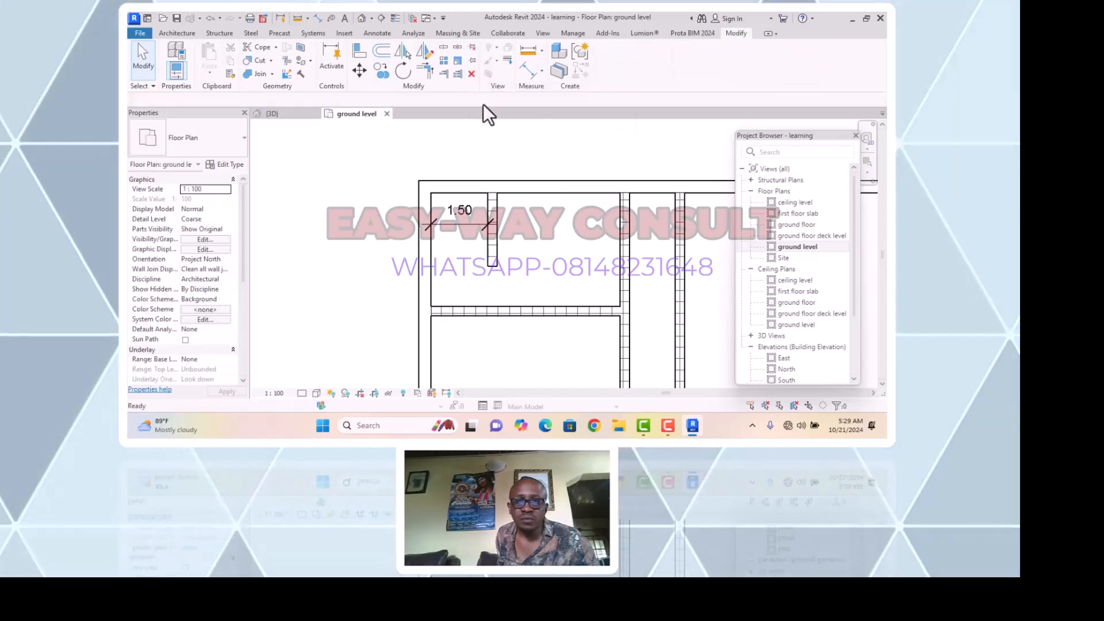
Create a similar 150mm inner wall about 1.79 m long, running horizontally from the short wall's lower end to the vertical outer wall
{"action": "left_click", "coordinate": [496, 252]}
{"action": "right_click", "coordinate": [496, 251]}
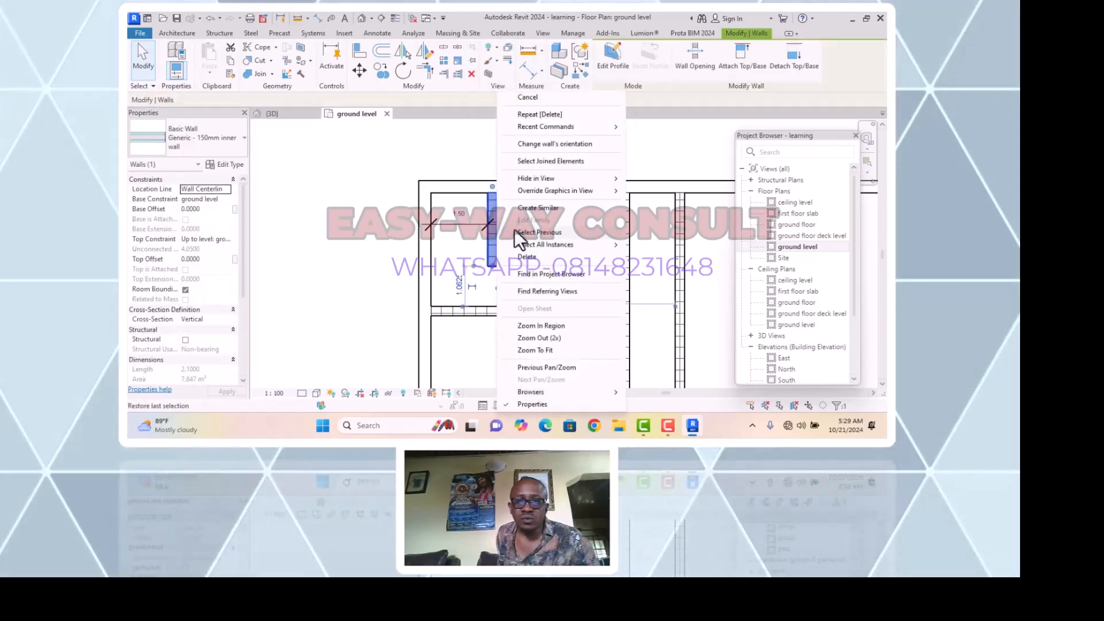
{"action": "left_click", "coordinate": [547, 207]}
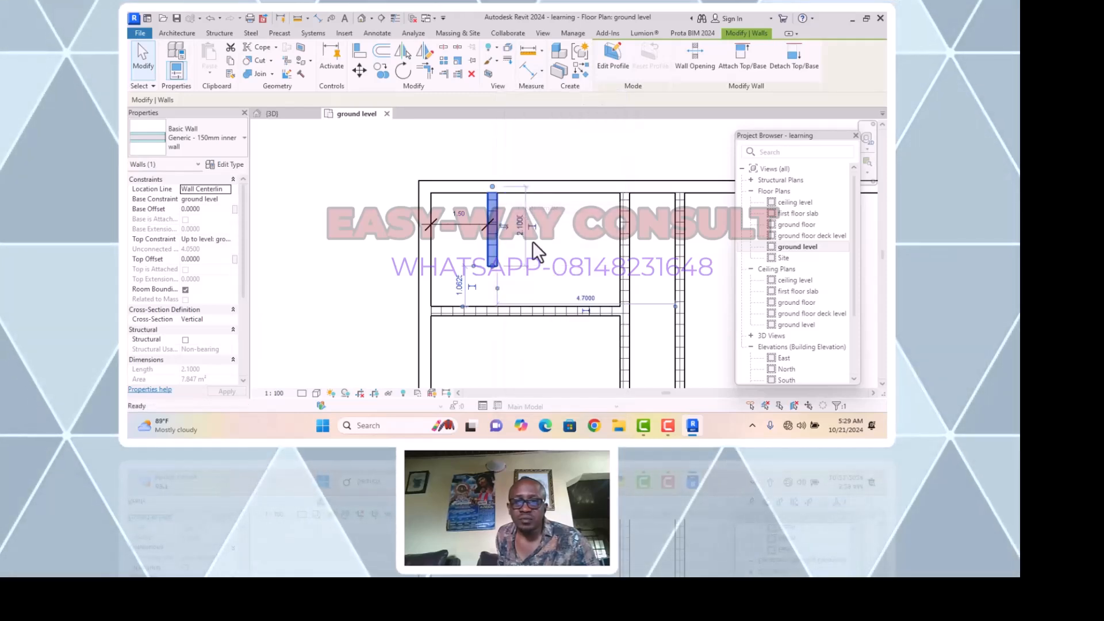
{"action": "left_click", "coordinate": [494, 265]}
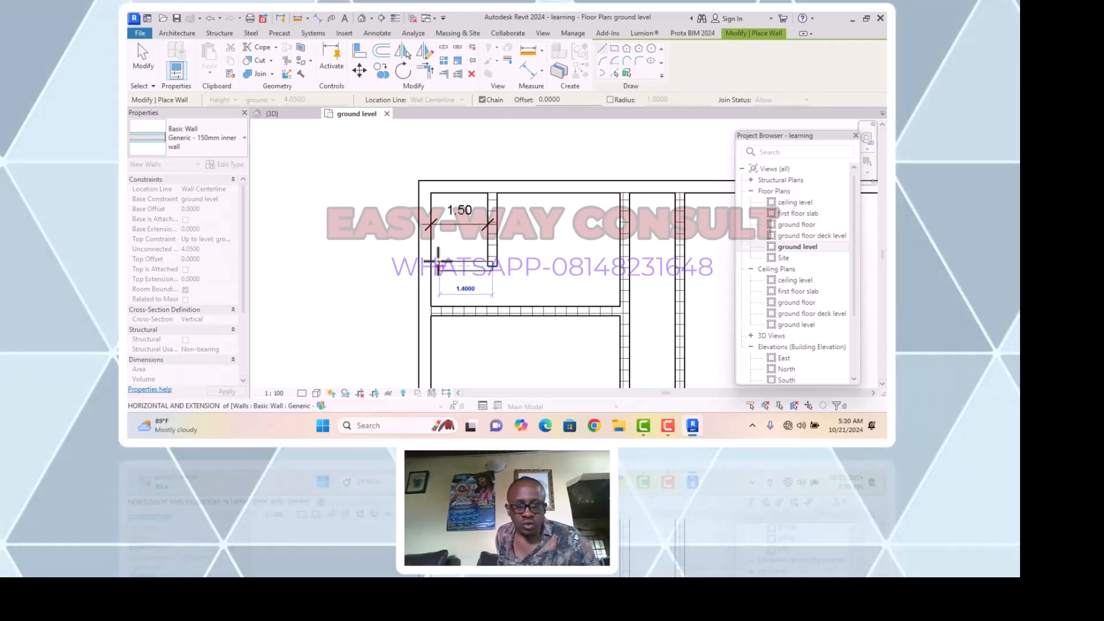
{"action": "left_click", "coordinate": [431, 265]}
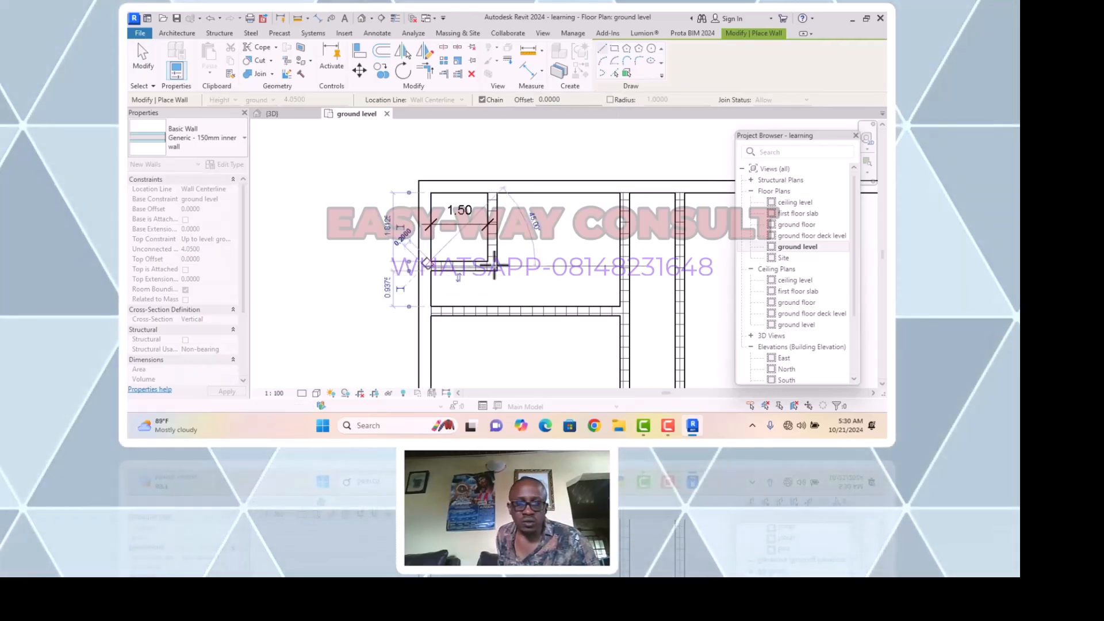
{"action": "key", "text": "Escape"}
{"action": "key", "text": "Escape"}
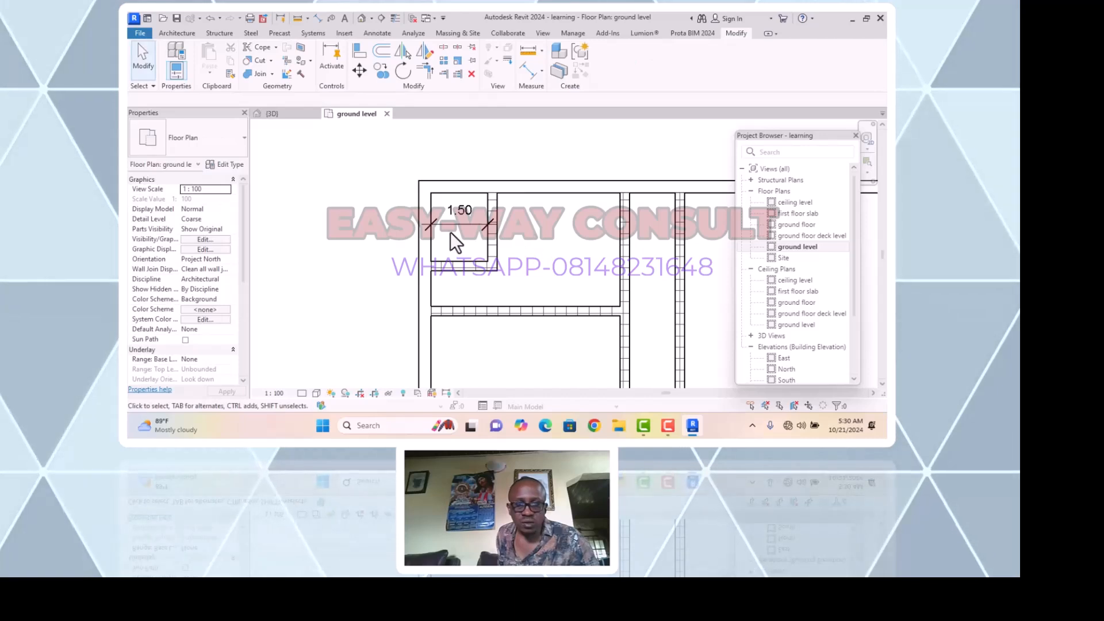
Delete the 1.50 dimension and add an aligned dimension between the upper outer wall's inner face and the facing side of the short horizontal wall
{"action": "left_click", "coordinate": [453, 224]}
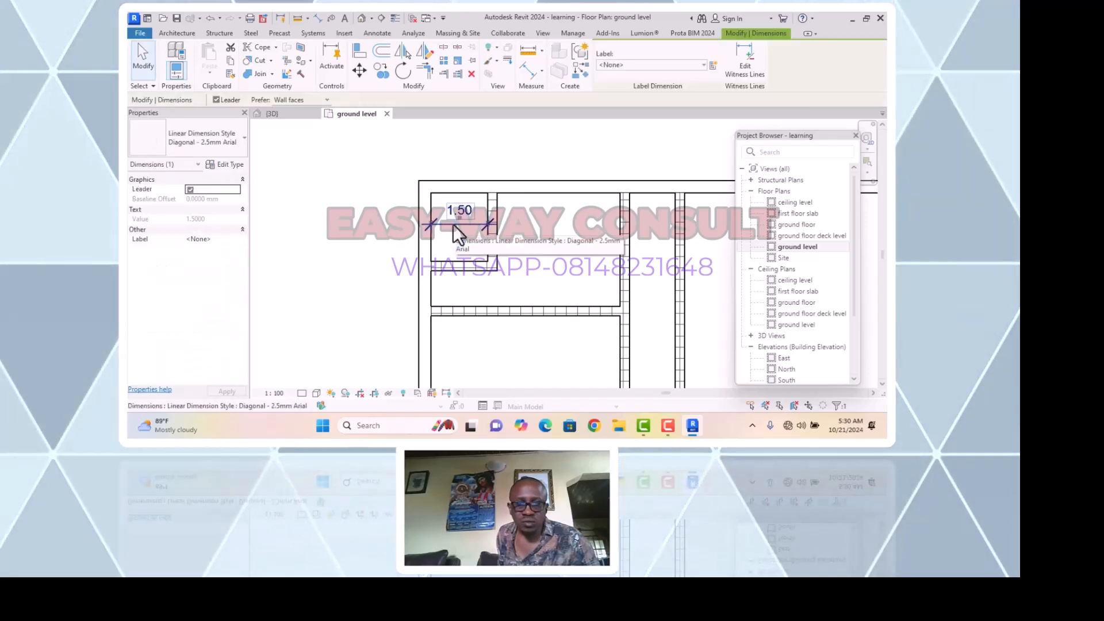
{"action": "left_click", "coordinate": [471, 74]}
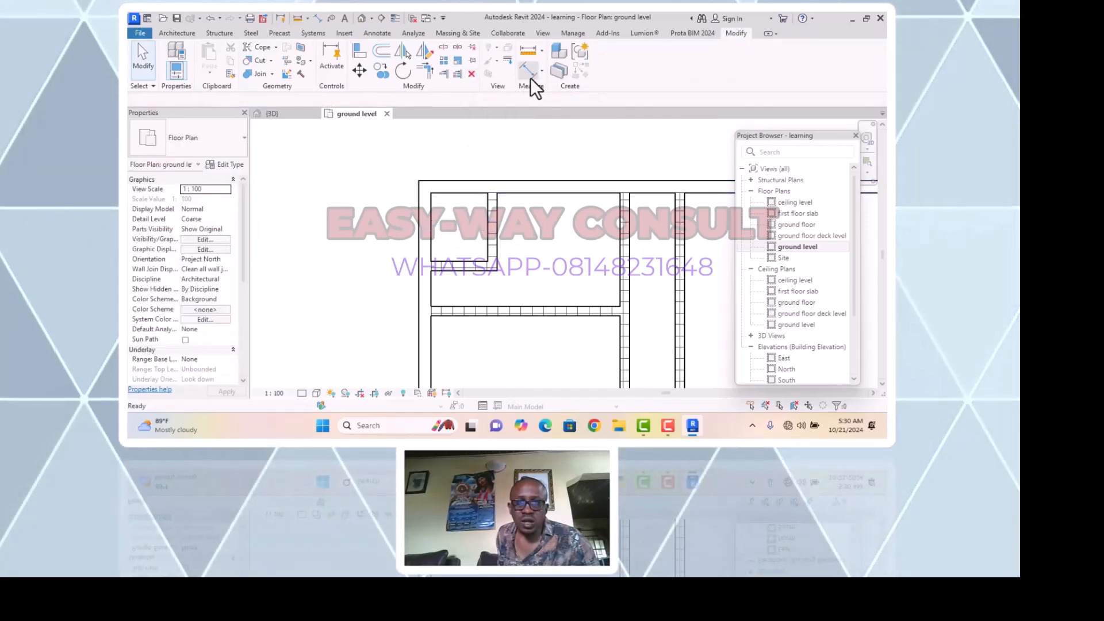
{"action": "left_click", "coordinate": [527, 70]}
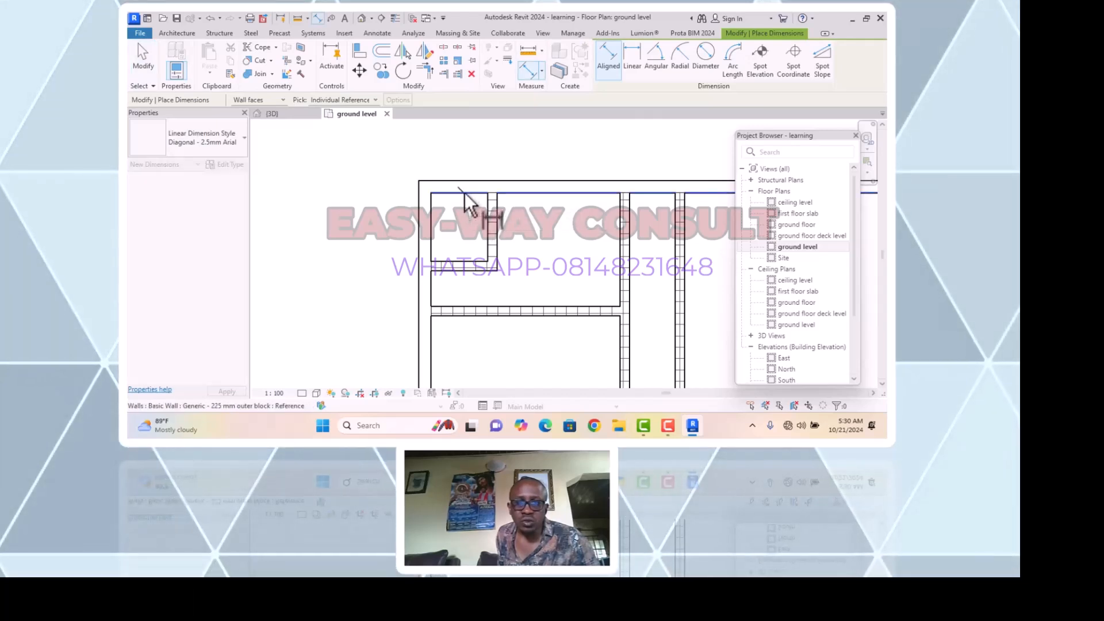
{"action": "left_click", "coordinate": [465, 193]}
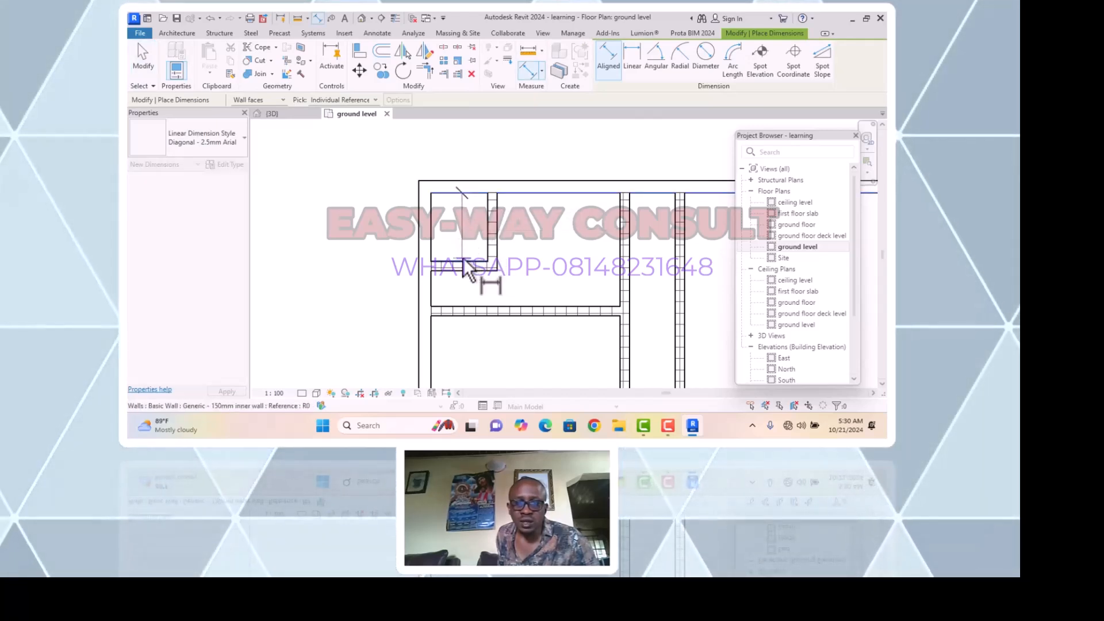
{"action": "left_click", "coordinate": [466, 260]}
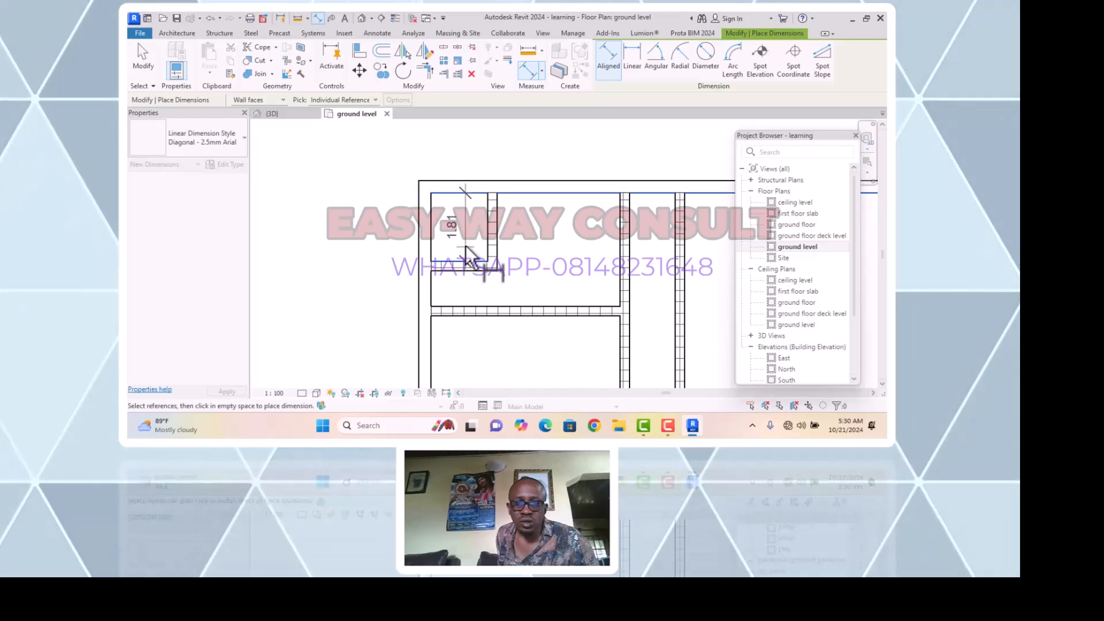
{"action": "left_click", "coordinate": [462, 236]}
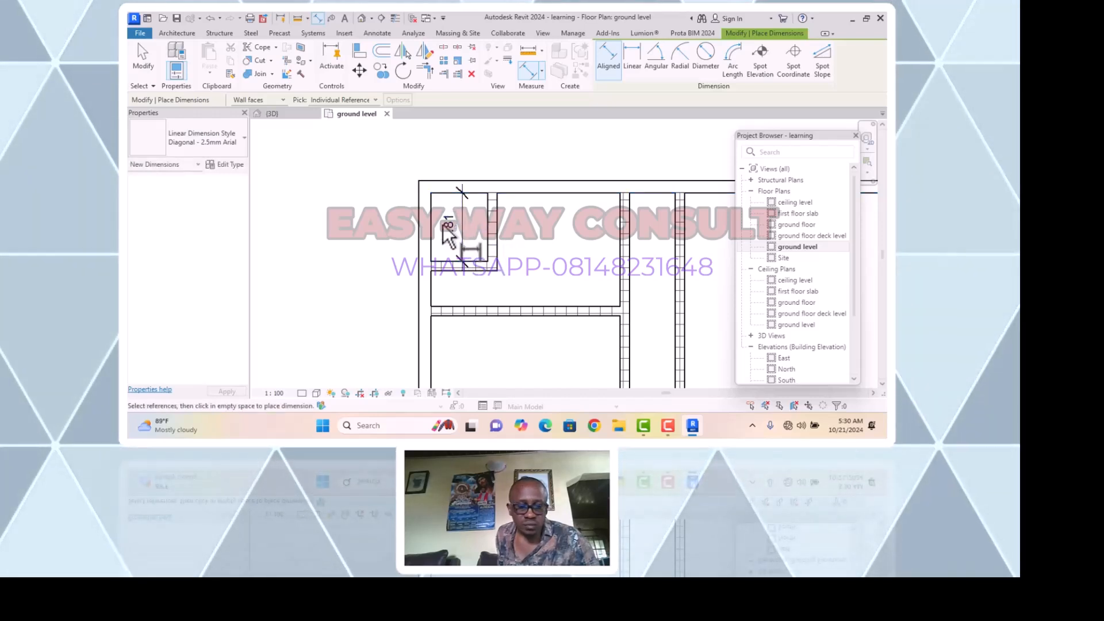
{"action": "key", "text": "Escape"}
{"action": "key", "text": "Escape"}
Move the short horizontal inner wall by setting its clear distance from the upper outer wall to 1.8 m
{"action": "left_click", "coordinate": [468, 265]}
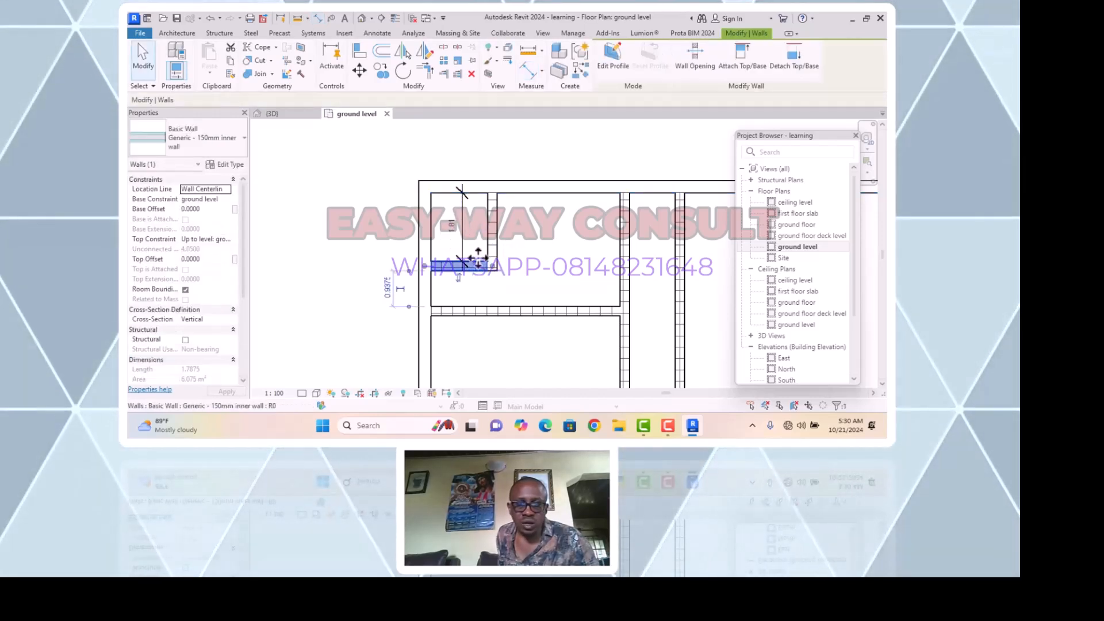
{"action": "left_click", "coordinate": [457, 228]}
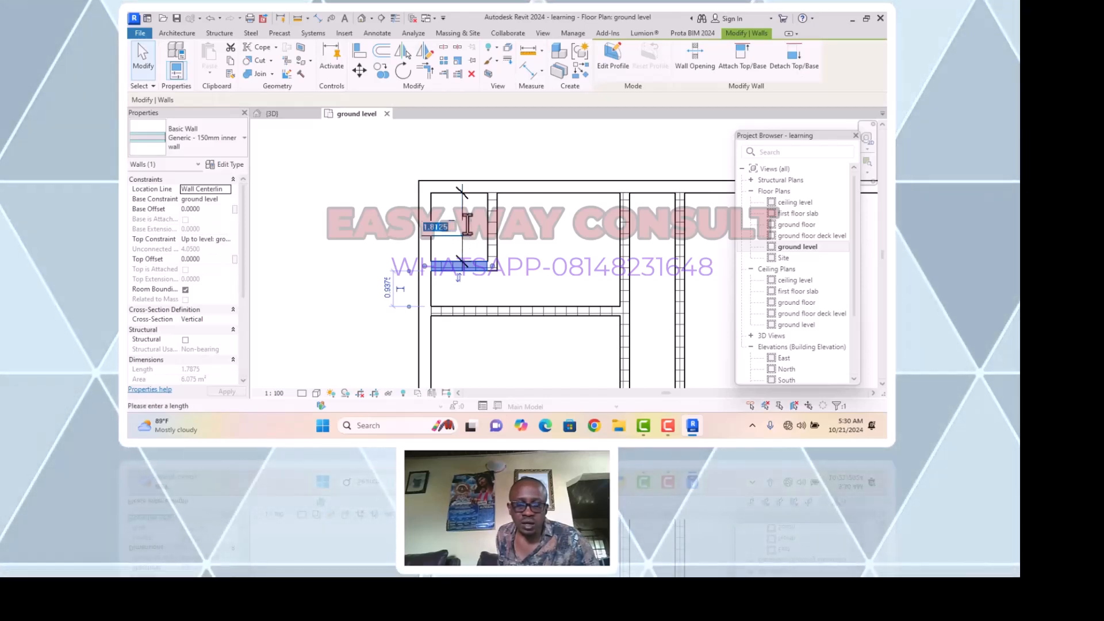
{"action": "type", "text": "1"}
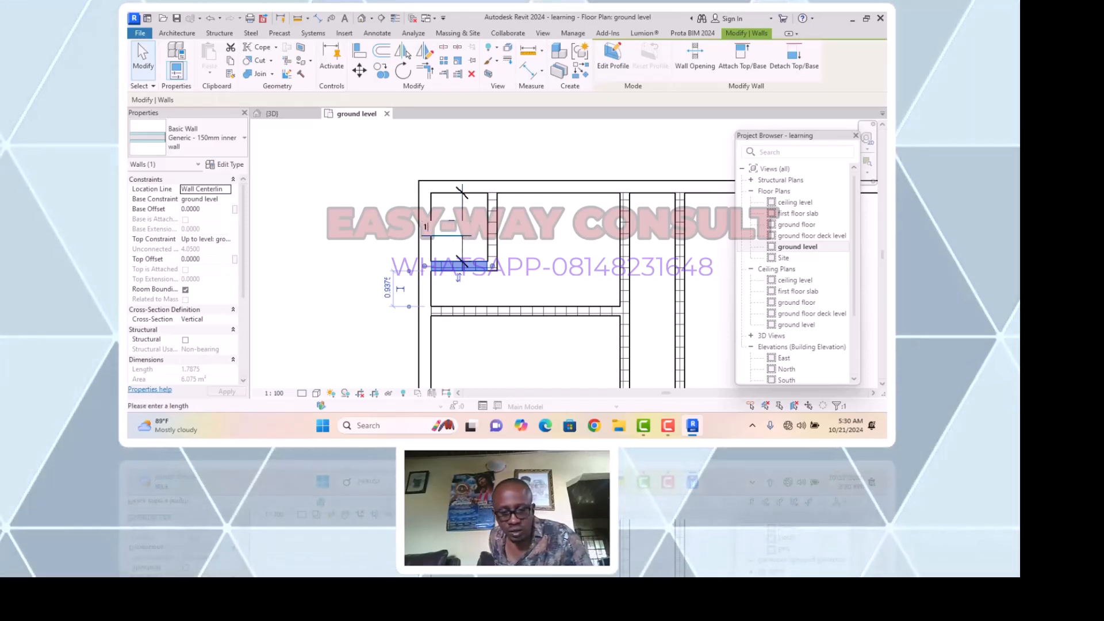
{"action": "key", "text": "BackSpace"}
{"action": "key", "text": "BackSpace"}
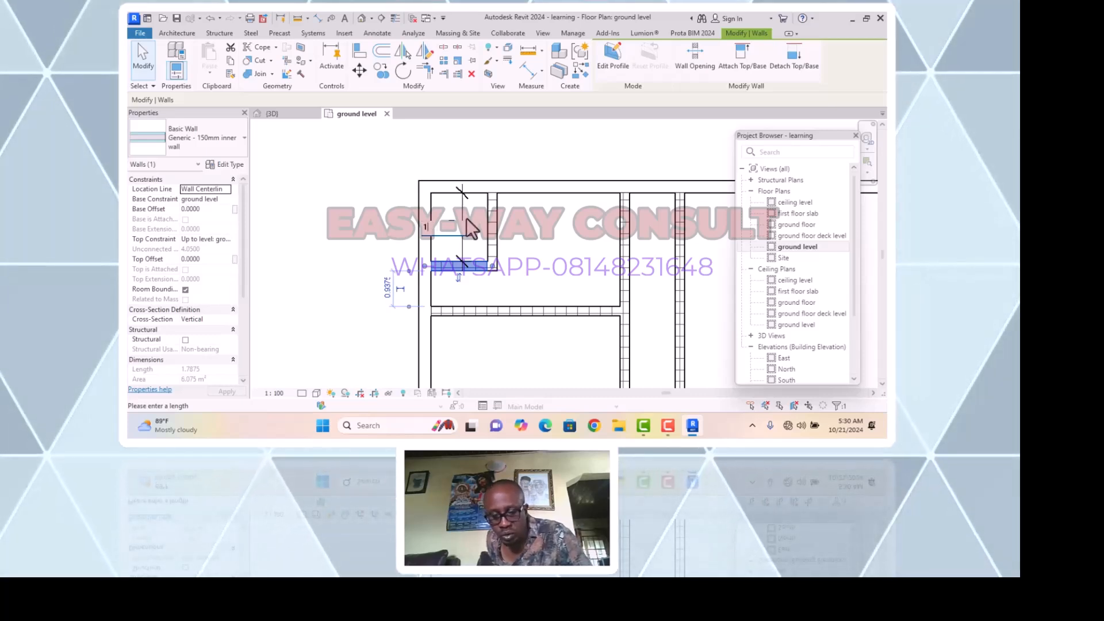
{"action": "type", "text": "."}
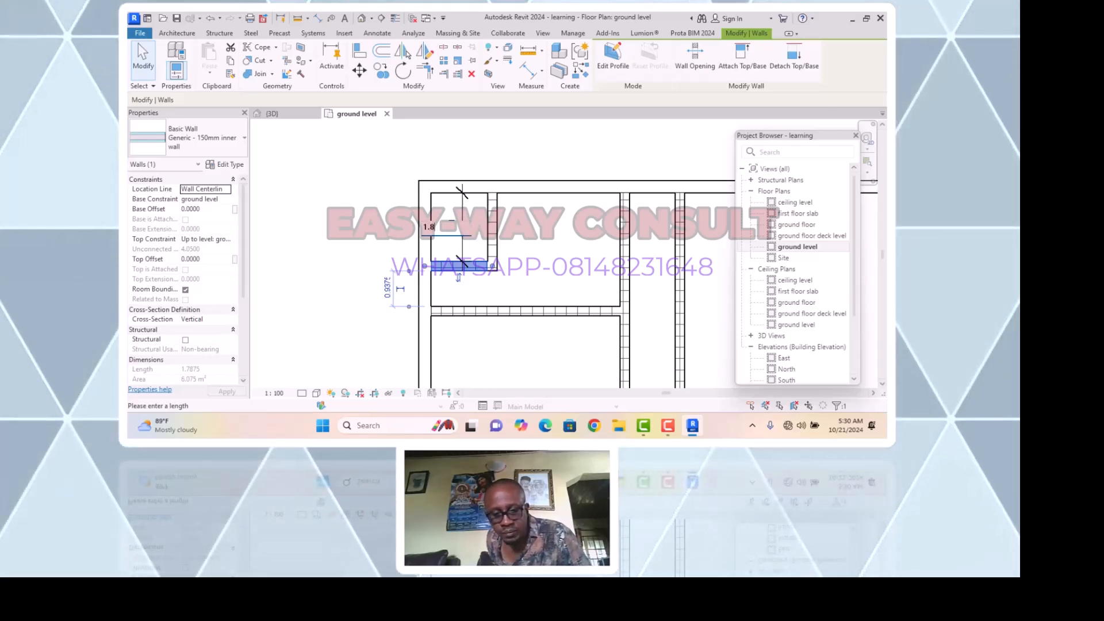
{"action": "type", "text": "8"}
{"action": "key", "text": "Return"}
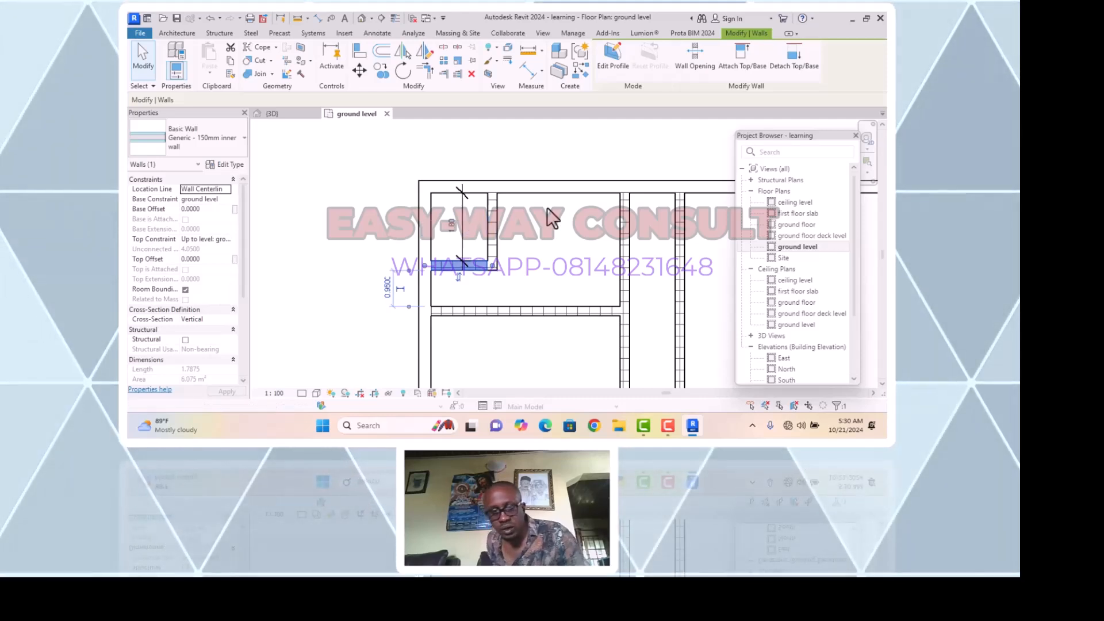
{"action": "left_click", "coordinate": [532, 252]}
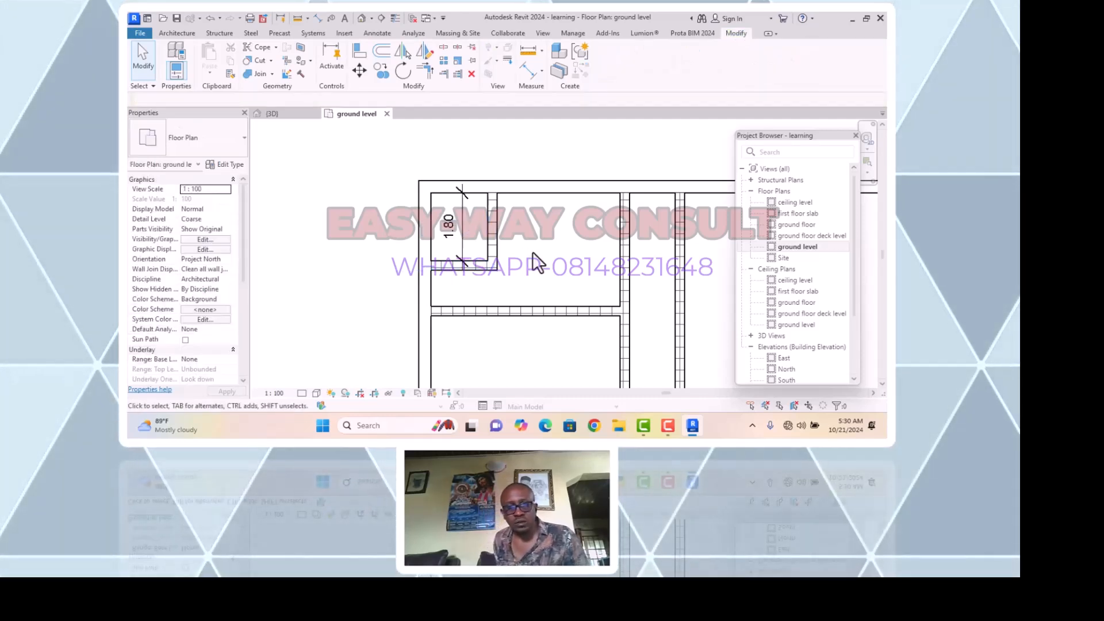
Delete the 1.80 dimension inside the small corner room
{"action": "left_click", "coordinate": [465, 262]}
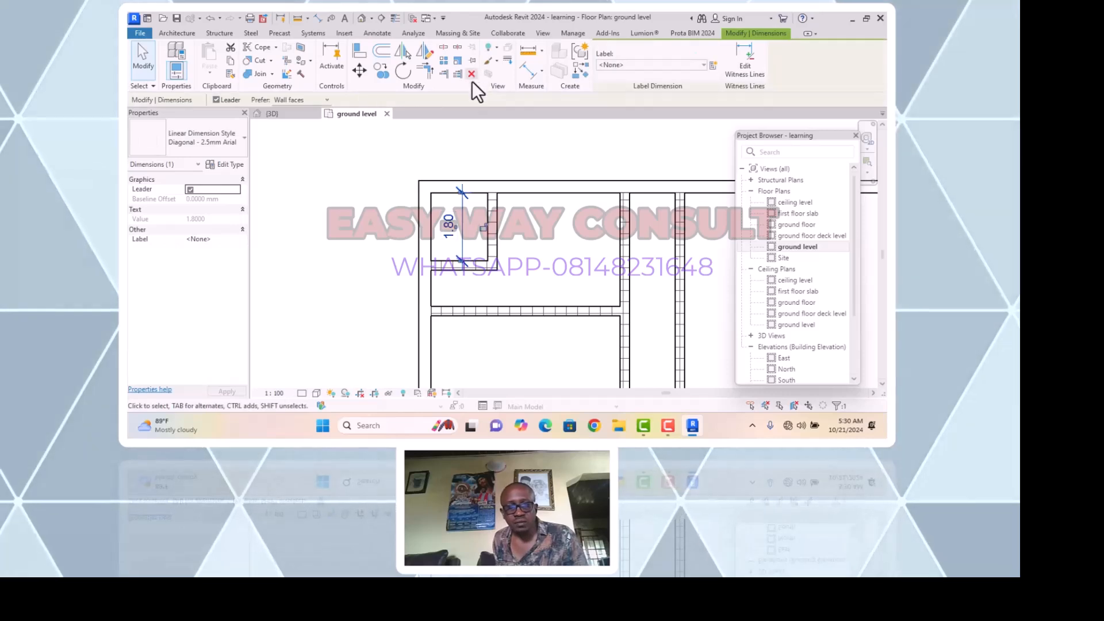
{"action": "left_click", "coordinate": [471, 76]}
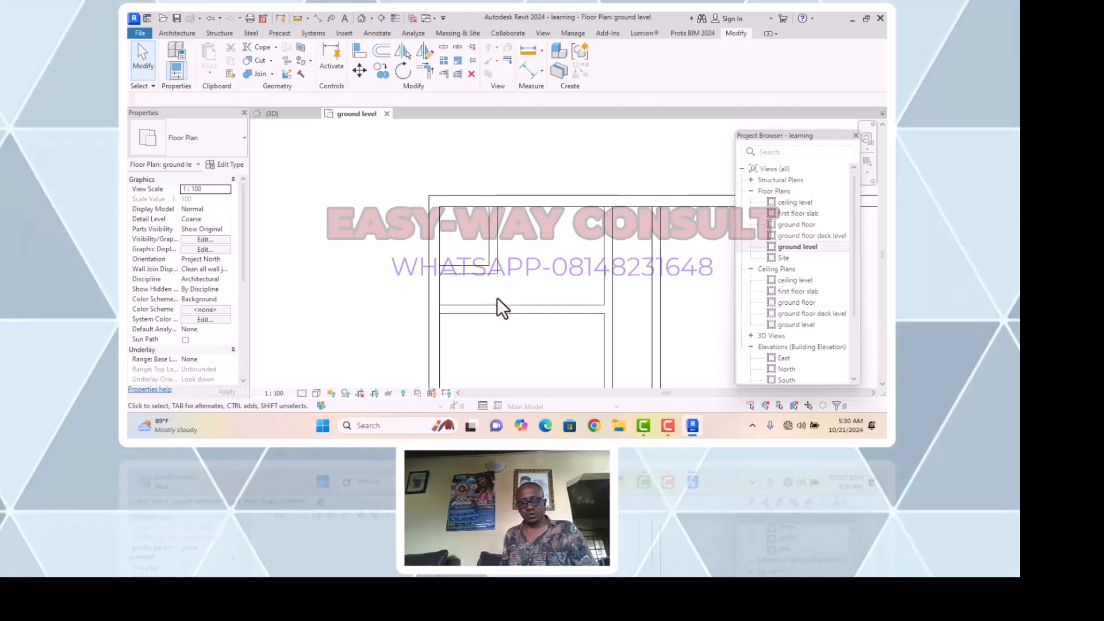
{"action": "scroll", "coordinate": [477, 283], "scroll_direction": "up", "scroll_amount": 3}
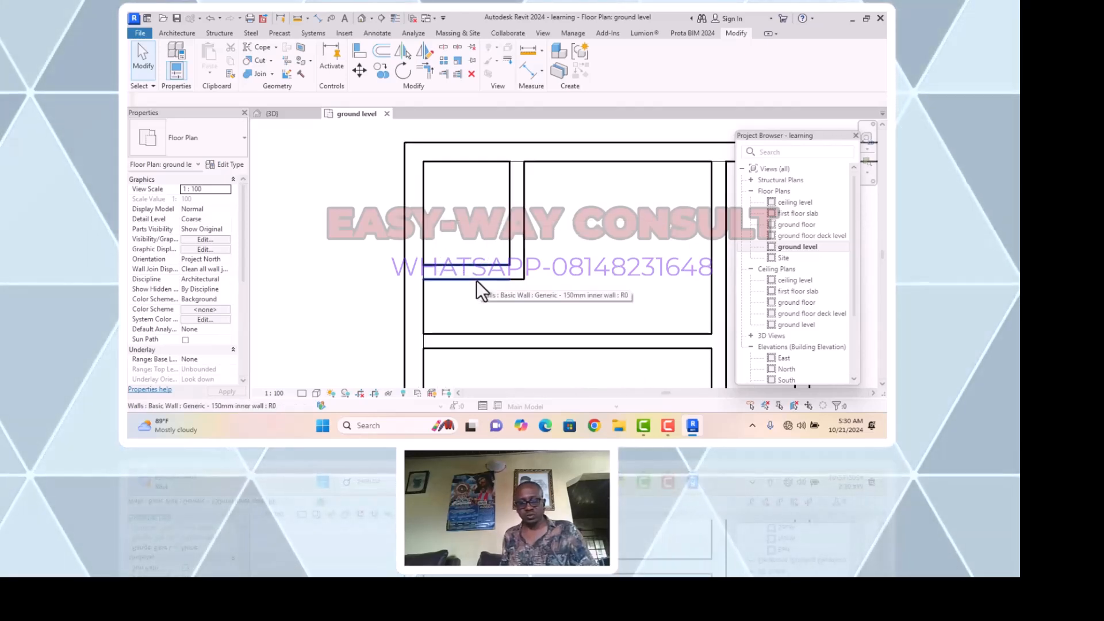
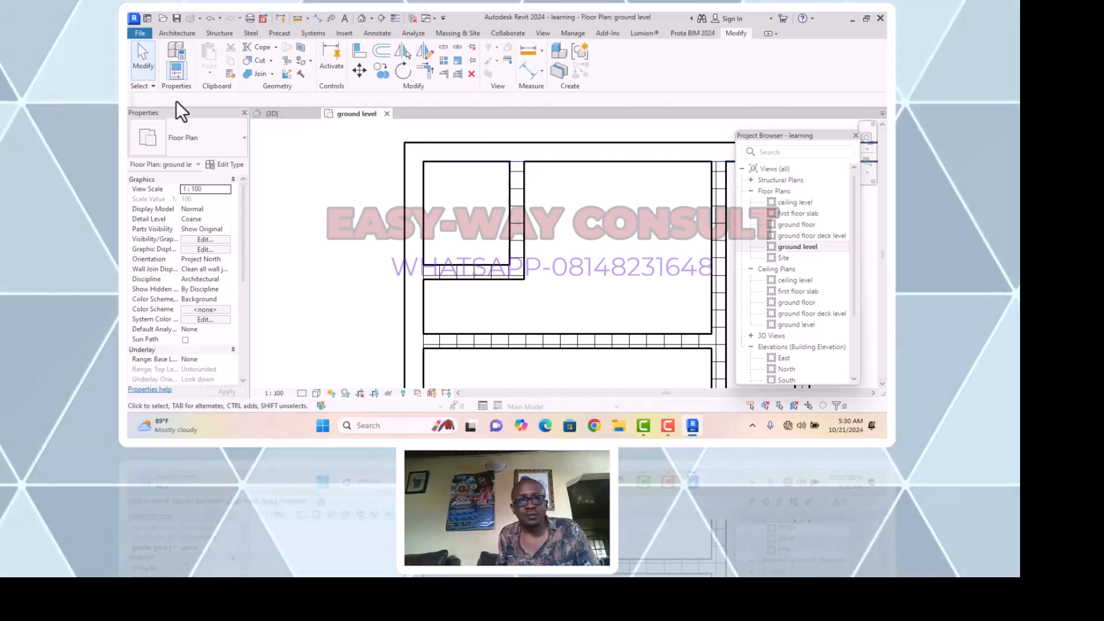
Draw a vertical model line about 0.95 m long from the short horizontal inner wall's lower face to the long horizontal inner wall below
{"action": "left_click", "coordinate": [178, 34]}
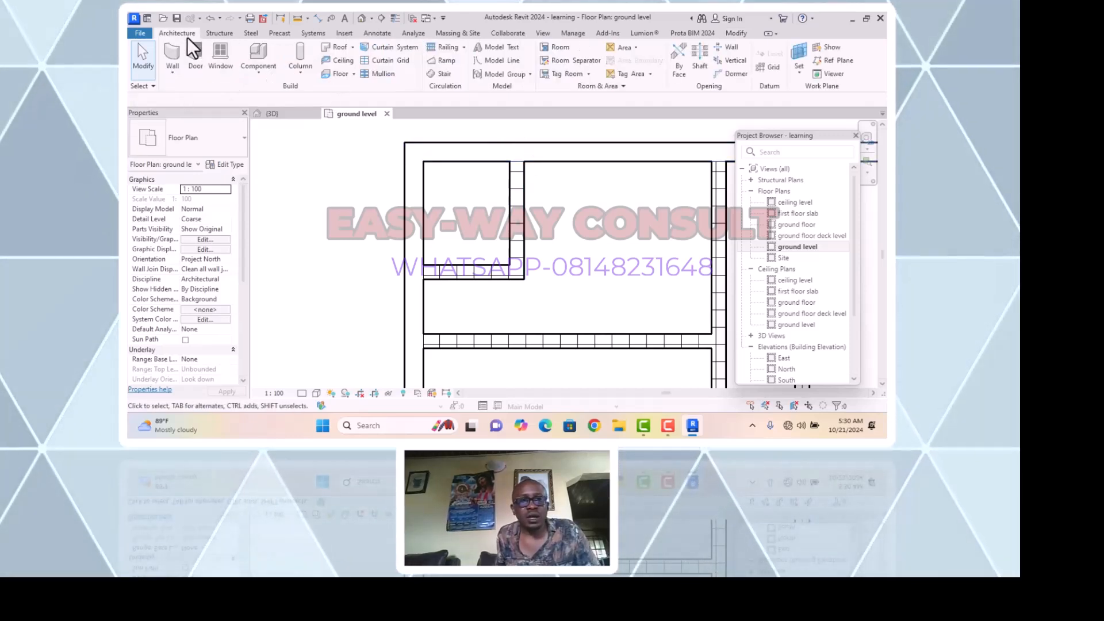
{"action": "left_click", "coordinate": [478, 62]}
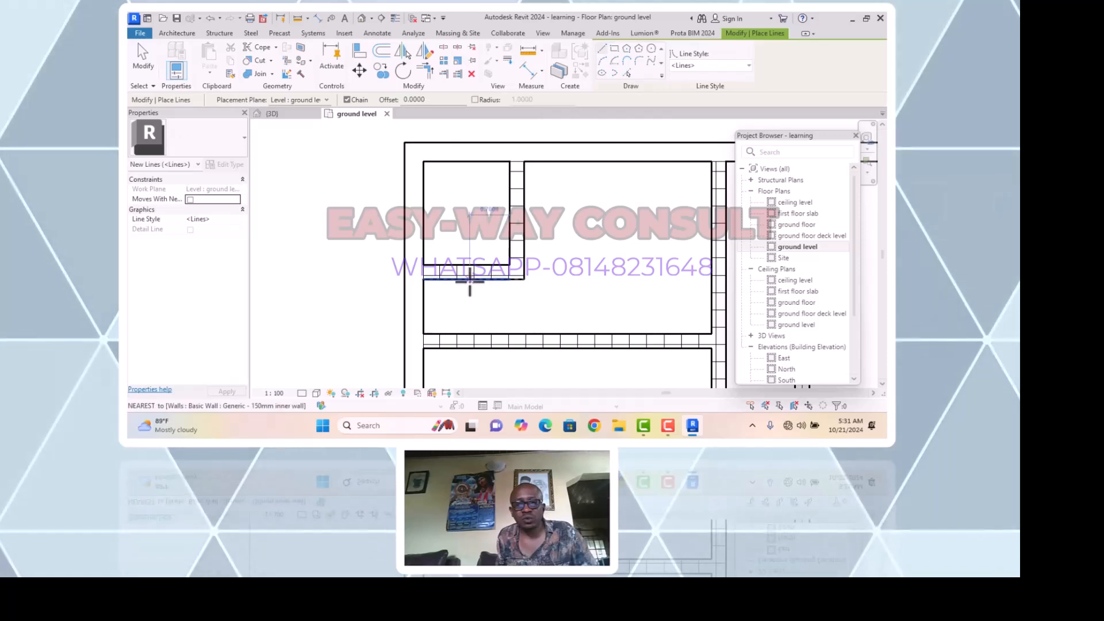
{"action": "left_click", "coordinate": [471, 280]}
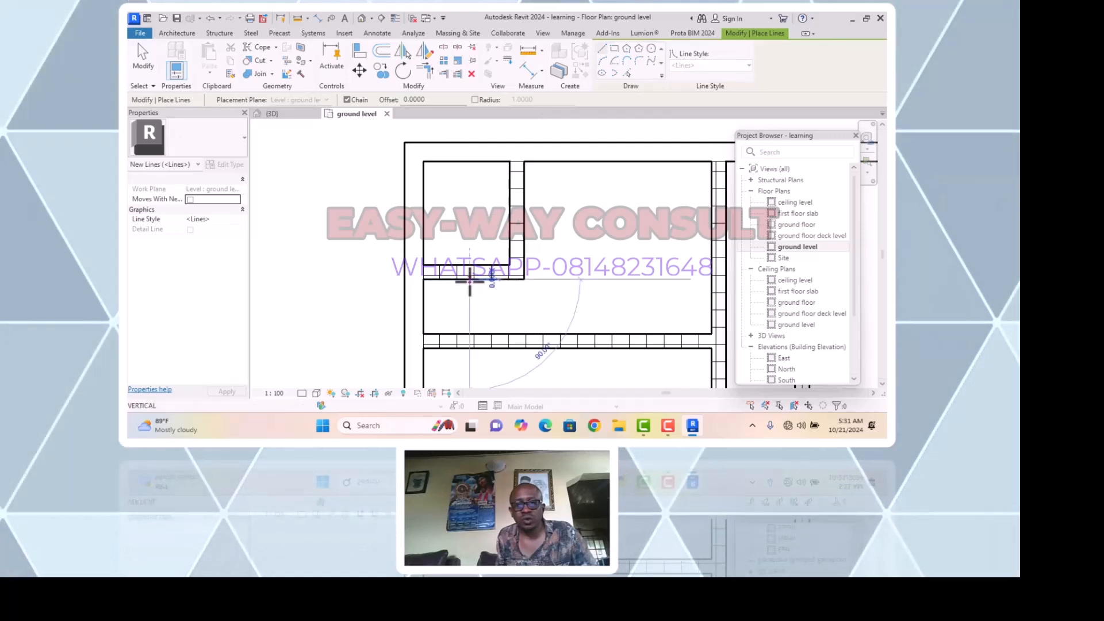
{"action": "left_click", "coordinate": [470, 334]}
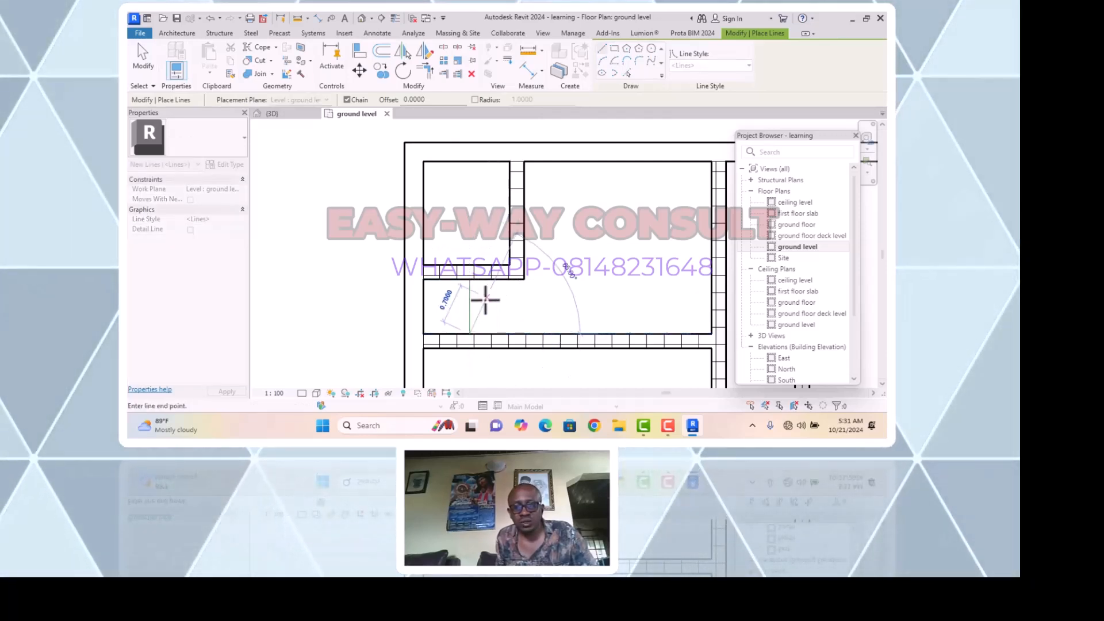
{"action": "key", "text": "Escape"}
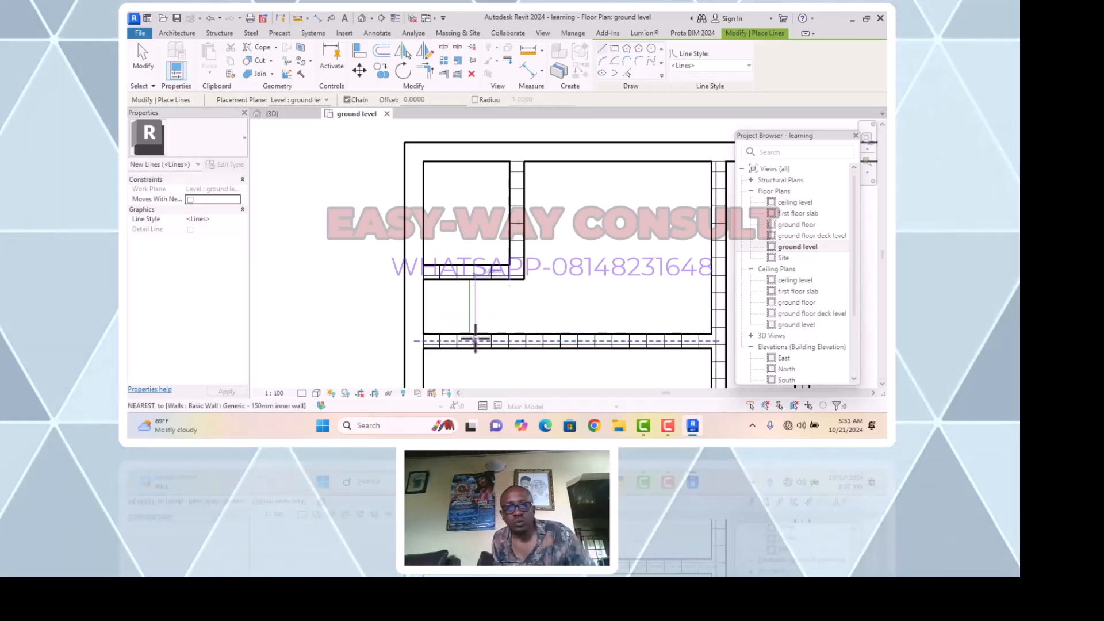
{"action": "key", "text": "Escape"}
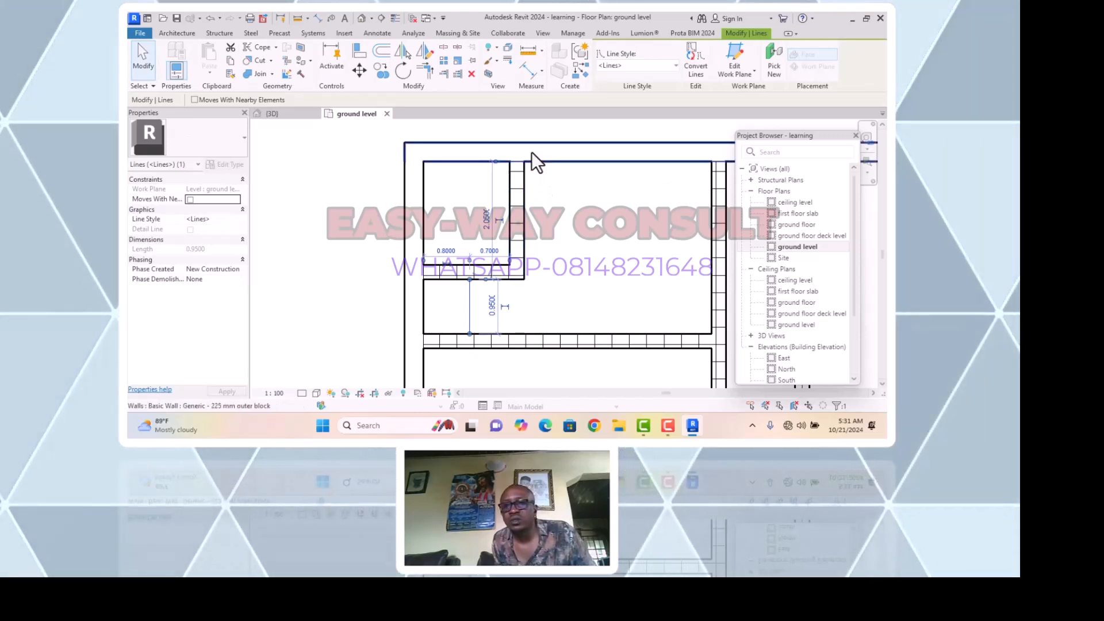
Check the line styles available for the new model line, and open the project's Line Styles settings with the Lines category expanded
{"action": "left_click", "coordinate": [676, 67]}
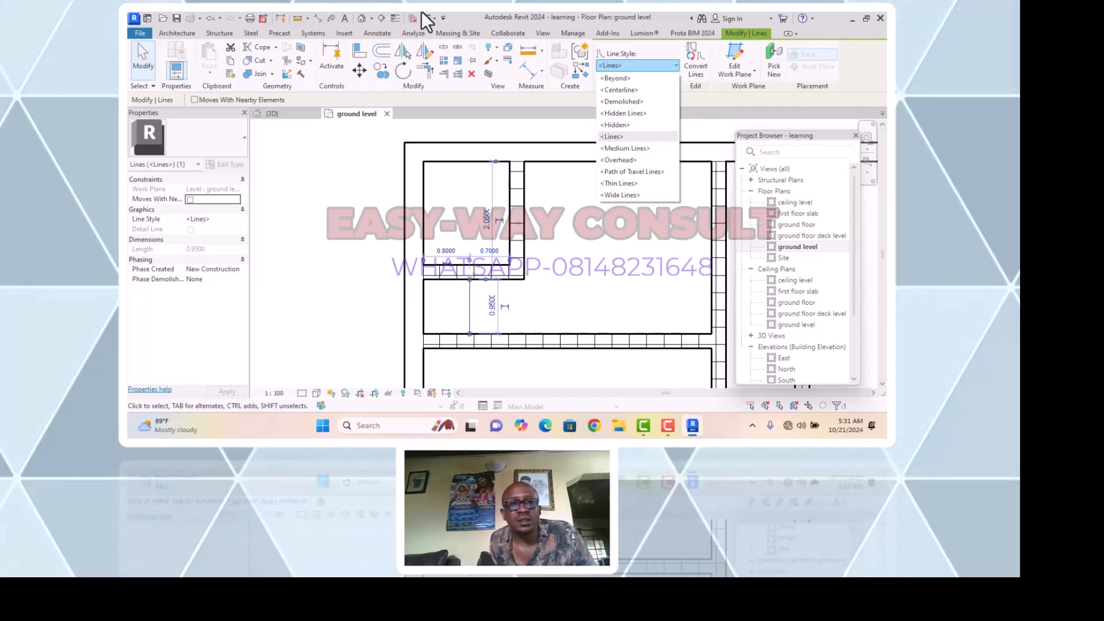
{"action": "left_click", "coordinate": [588, 234]}
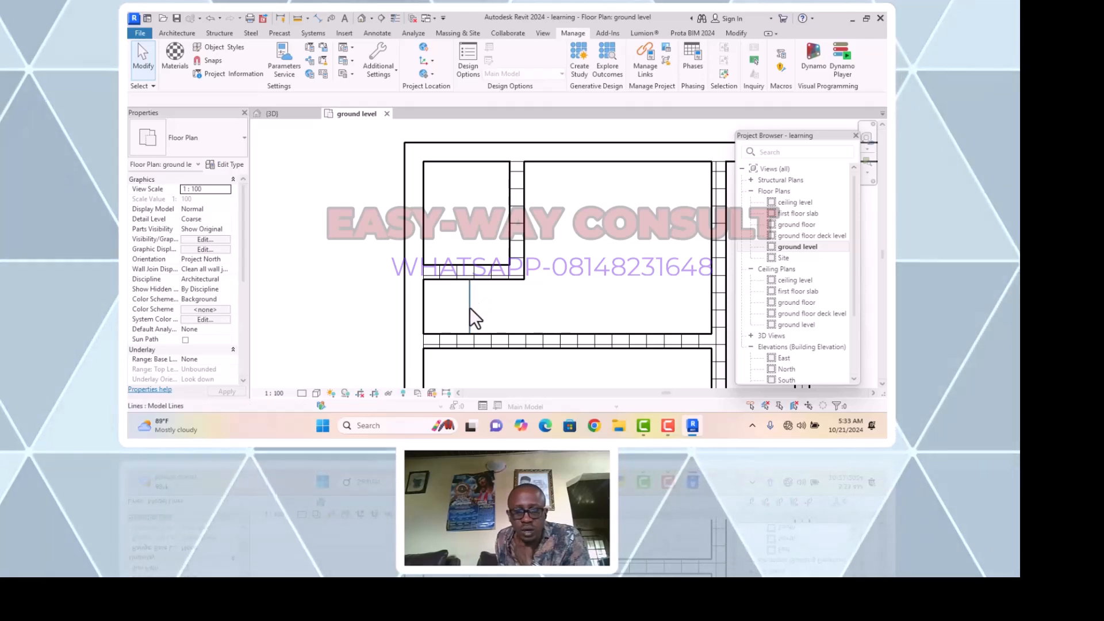
{"action": "left_click", "coordinate": [470, 308]}
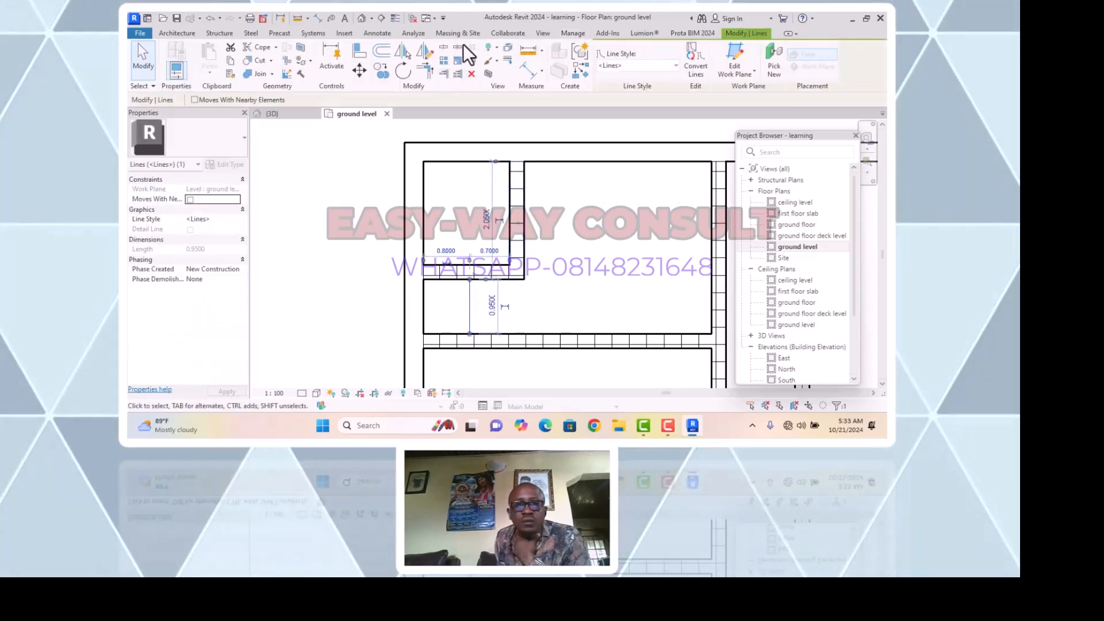
{"action": "left_click", "coordinate": [567, 36]}
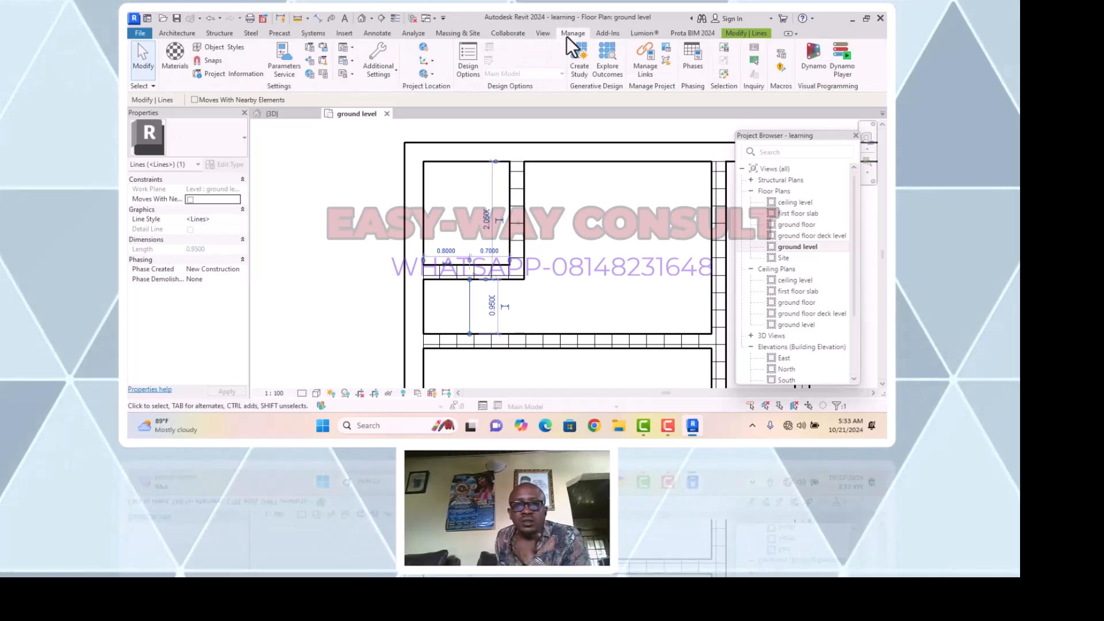
{"action": "left_click", "coordinate": [394, 72]}
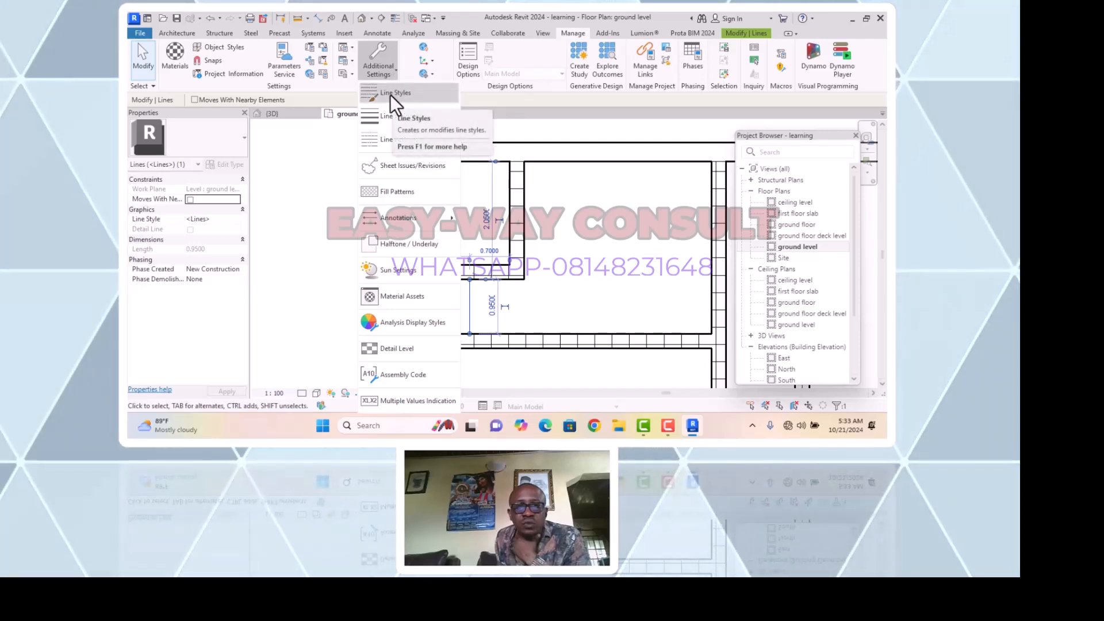
{"action": "left_click", "coordinate": [390, 95]}
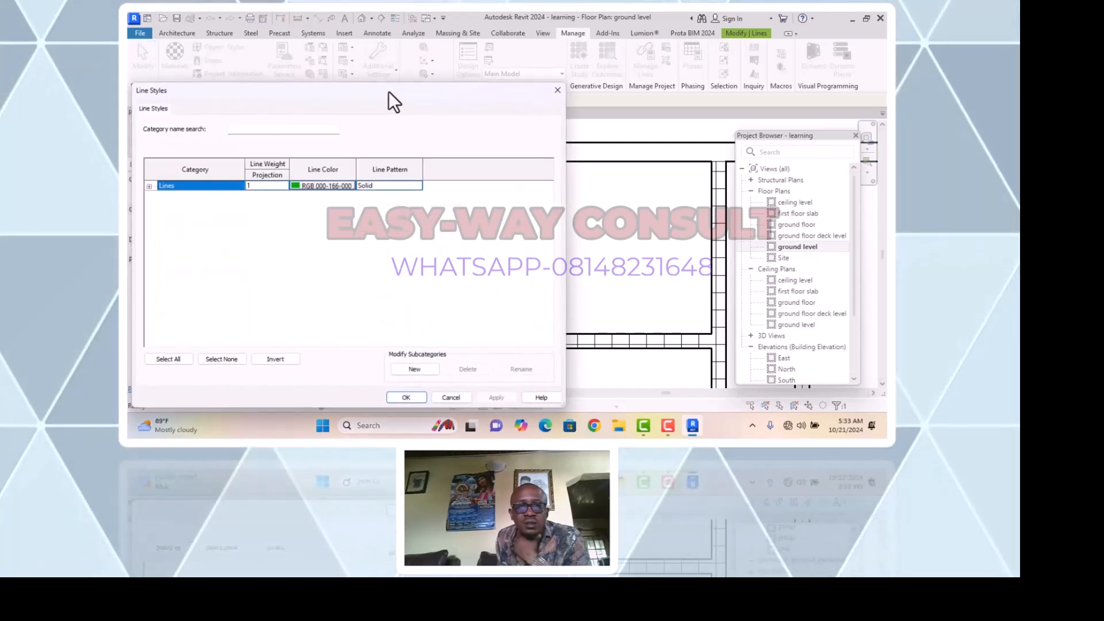
{"action": "left_click", "coordinate": [149, 186]}
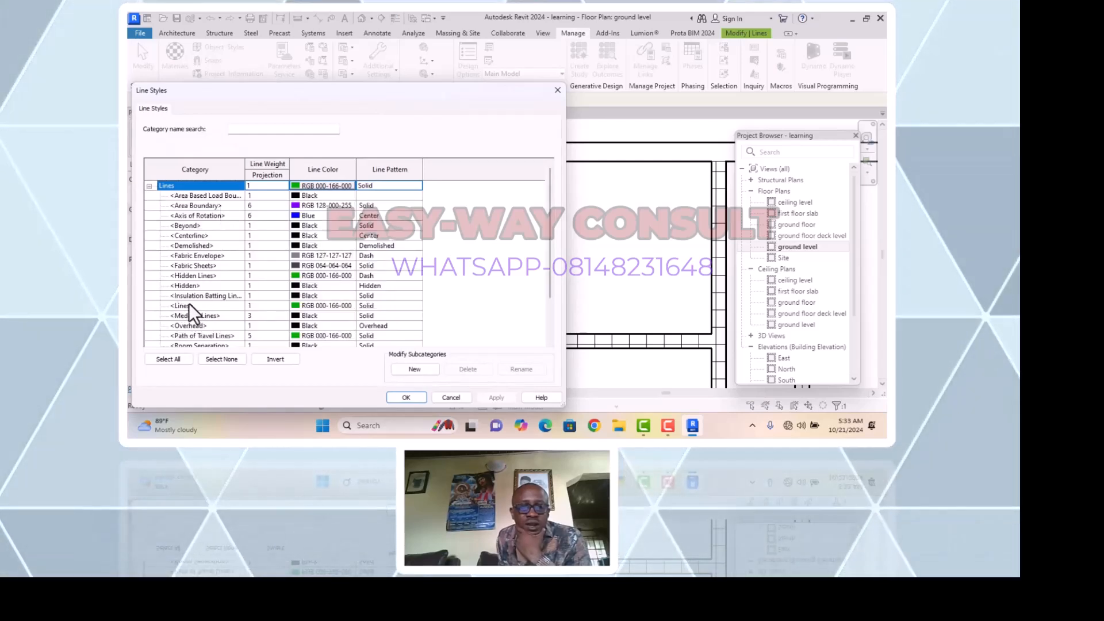
Set the line colour of the <Lines> line style to dark red RGB 151-032-015 and apply the change
{"action": "left_click", "coordinate": [299, 306]}
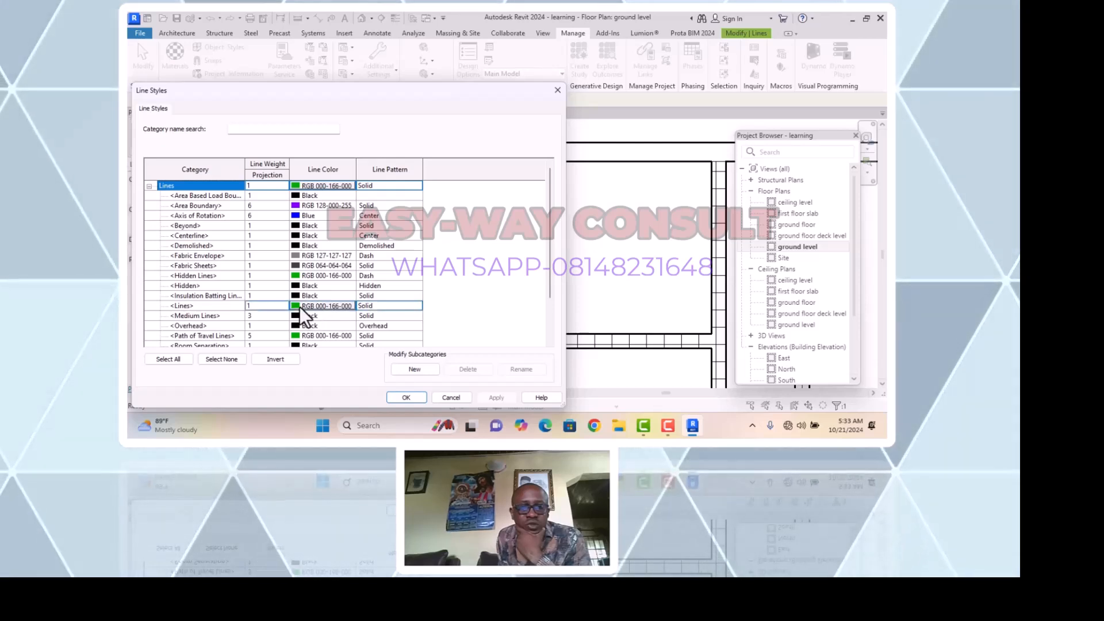
{"action": "left_click", "coordinate": [296, 307]}
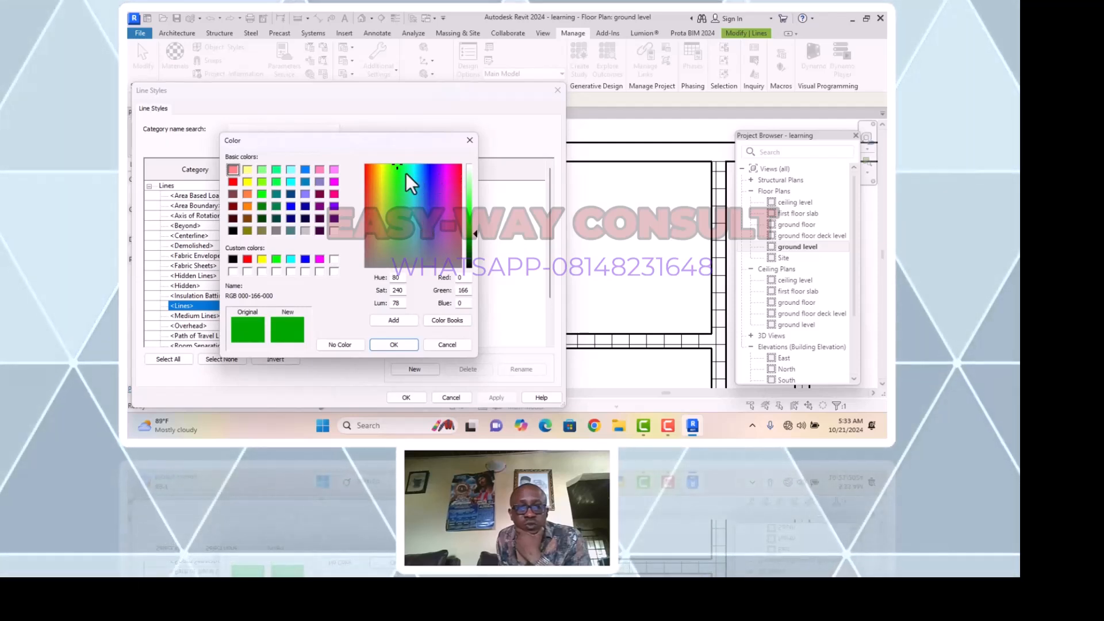
{"action": "left_click", "coordinate": [367, 183]}
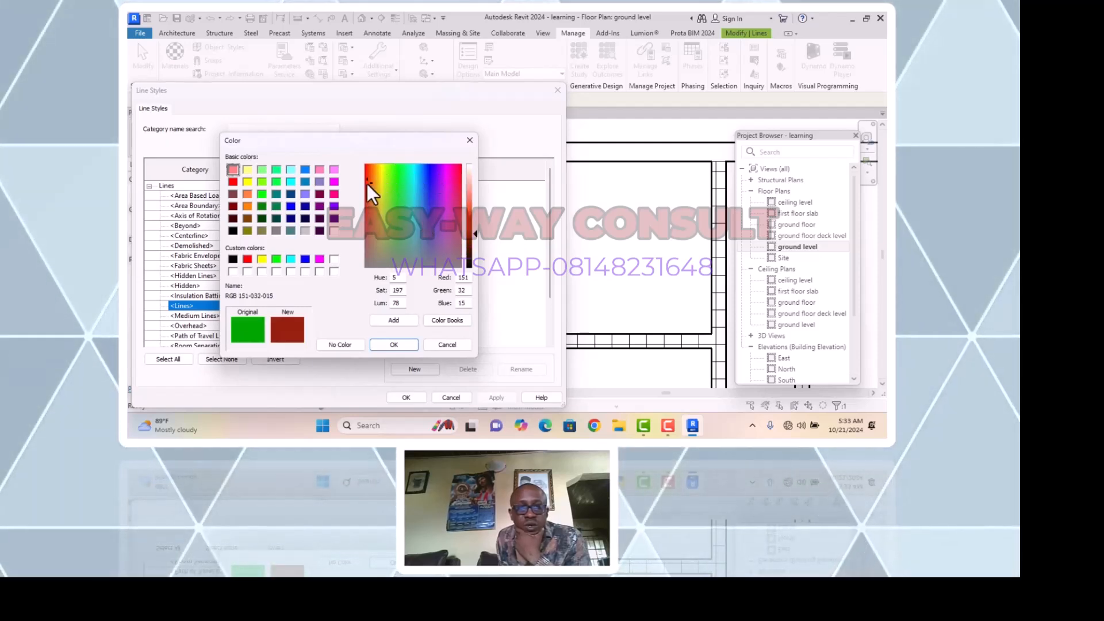
{"action": "left_click", "coordinate": [393, 345]}
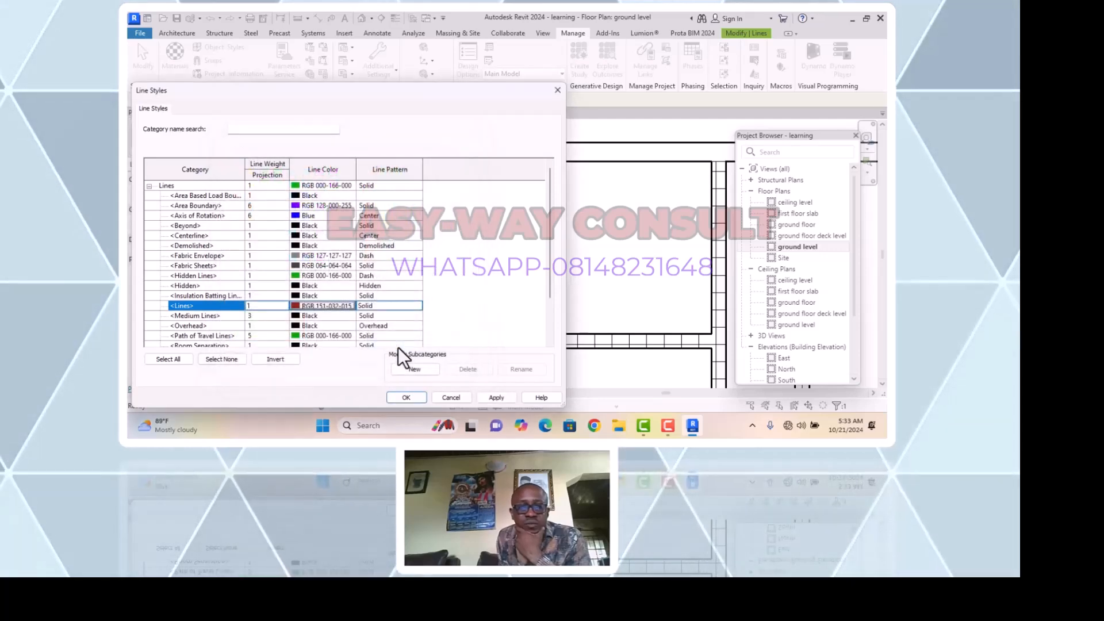
{"action": "left_click", "coordinate": [416, 398]}
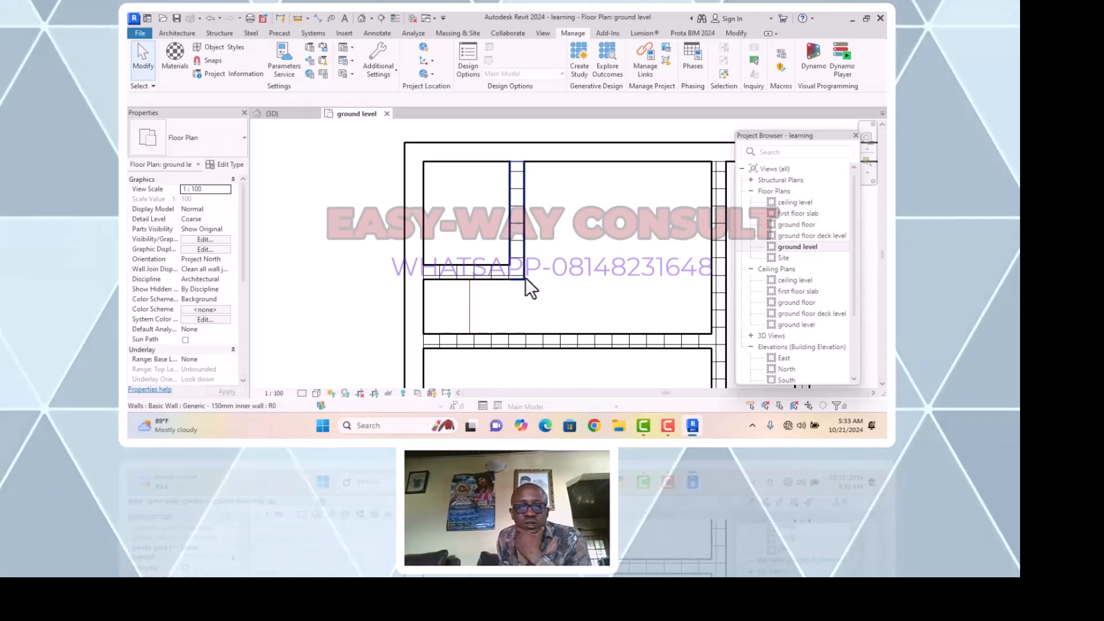
Draw a Generic - 150mm inner wall horizontally across the narrow corridor, just below the upper exterior wall, matching the existing partition beside the small corner room
{"action": "scroll", "coordinate": [465, 303], "scroll_direction": "up", "scroll_amount": 3}
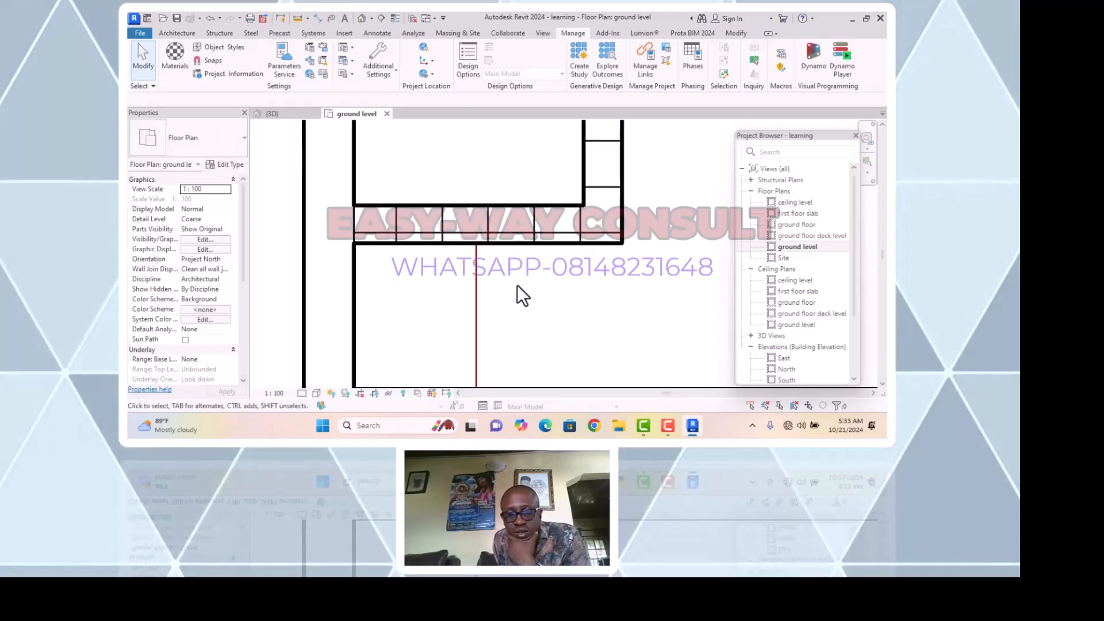
{"action": "scroll", "coordinate": [516, 285], "scroll_direction": "down", "scroll_amount": 3}
{"action": "scroll", "coordinate": [557, 290], "scroll_direction": "up", "scroll_amount": 1}
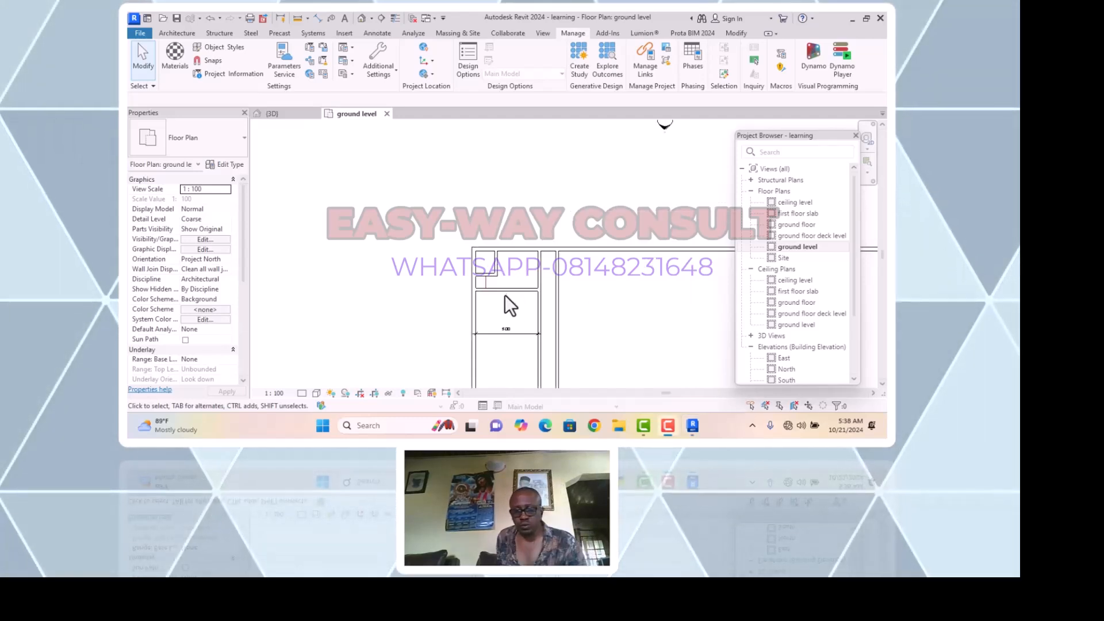
{"action": "scroll", "coordinate": [517, 279], "scroll_direction": "down", "scroll_amount": 1}
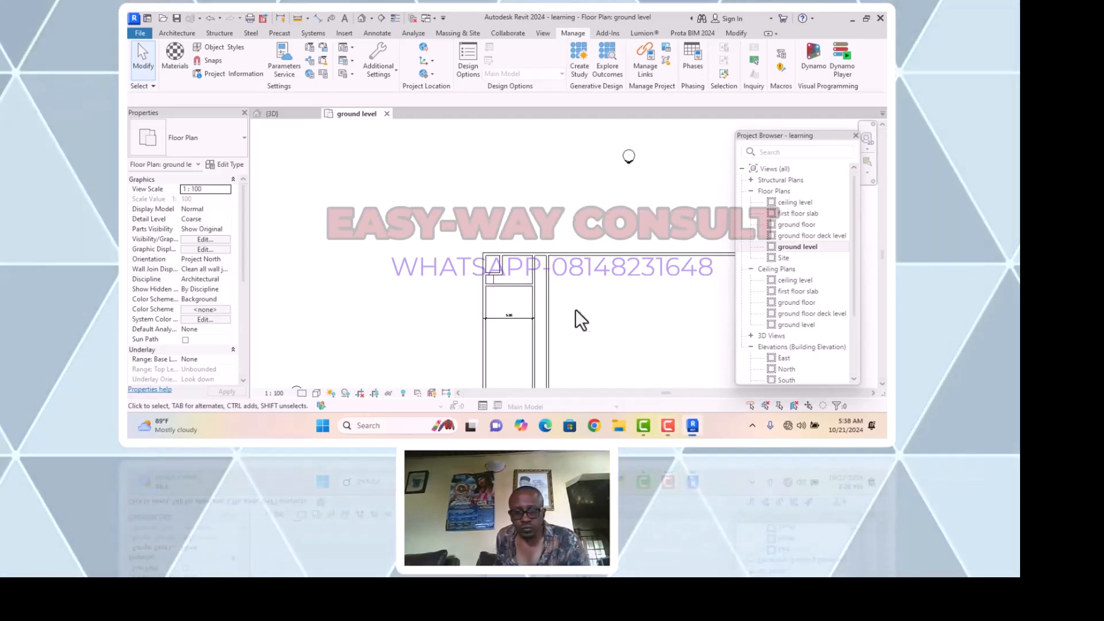
{"action": "middle_click_drag", "start_coordinate": [572, 274], "coordinate": [547, 183]}
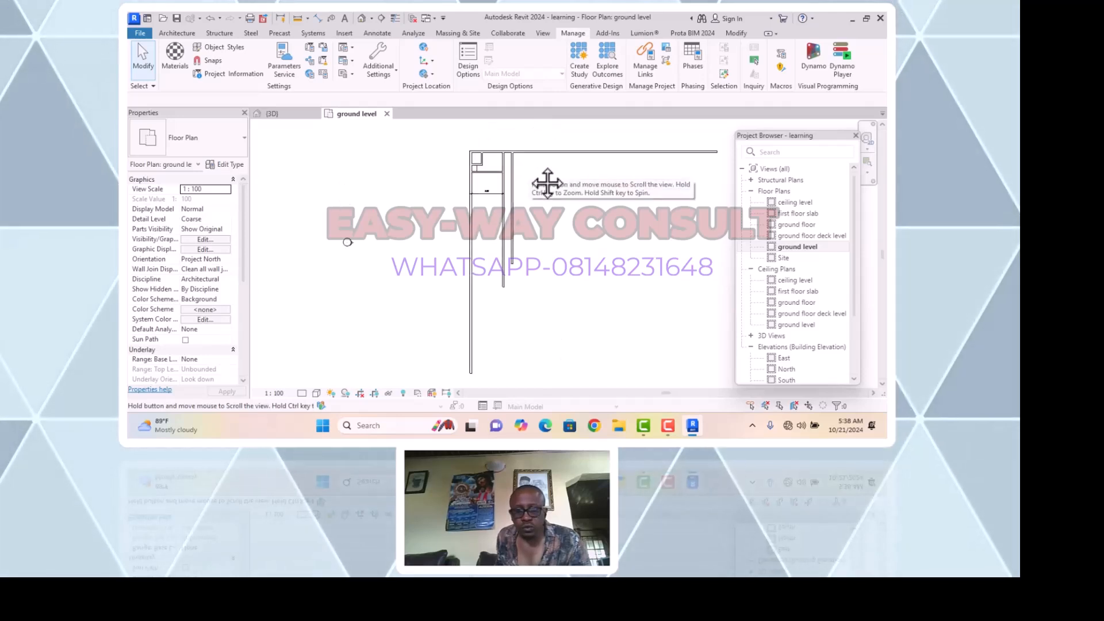
{"action": "scroll", "coordinate": [522, 158], "scroll_direction": "up", "scroll_amount": 5}
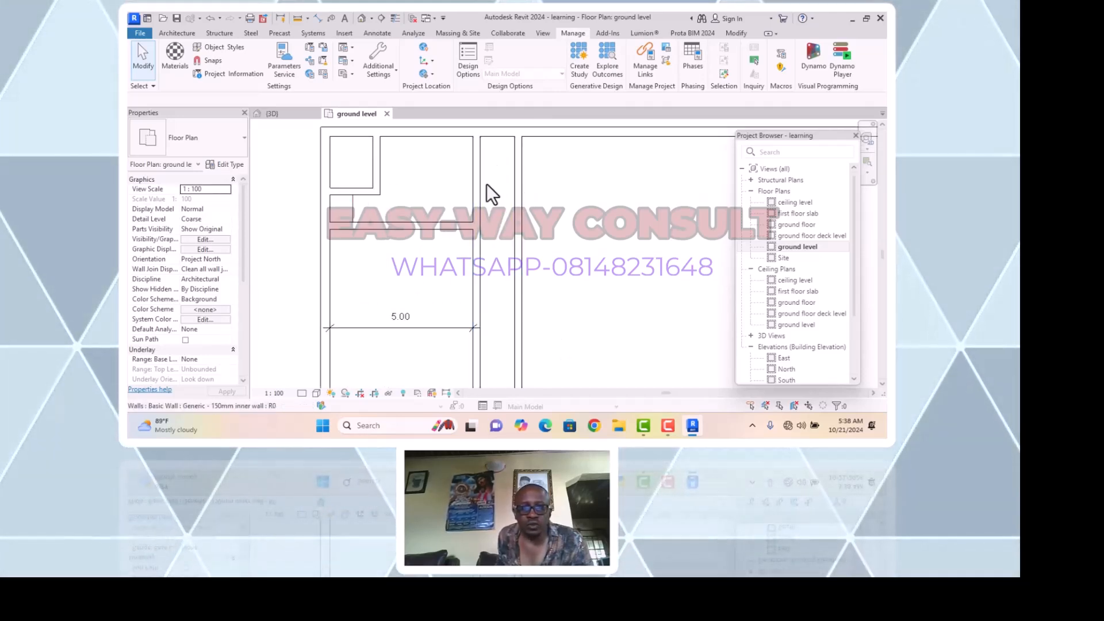
{"action": "left_click", "coordinate": [374, 171]}
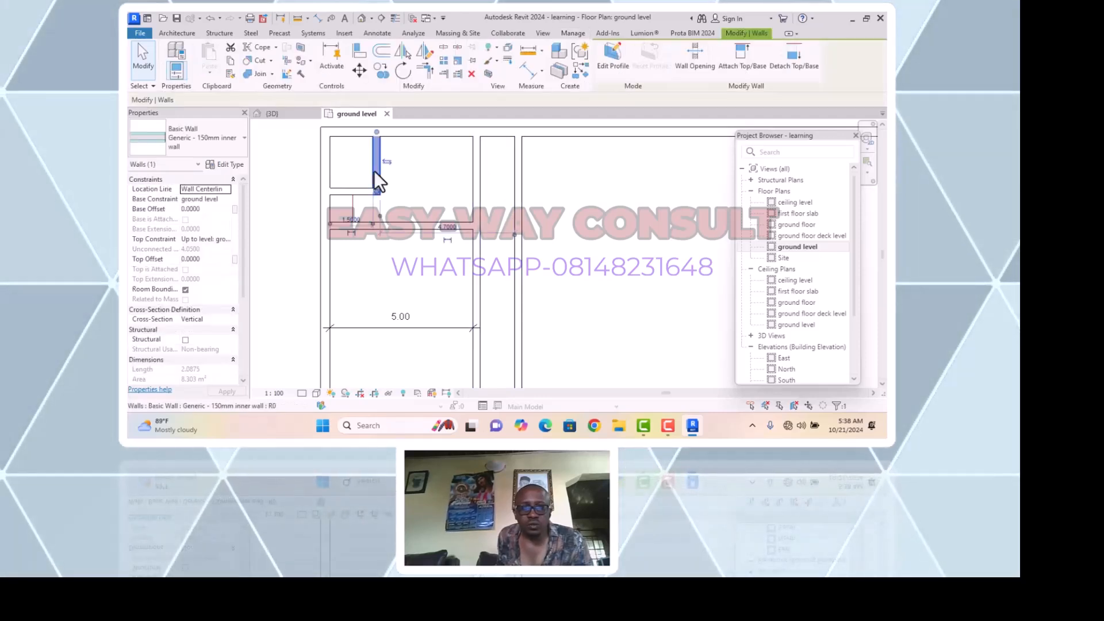
{"action": "right_click", "coordinate": [402, 164]}
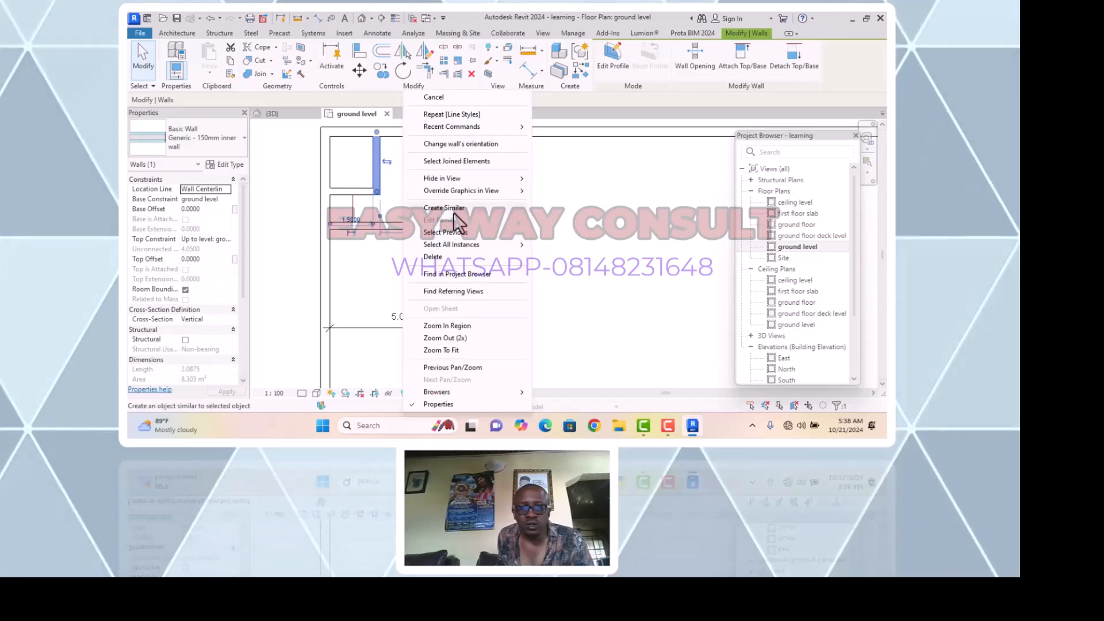
{"action": "left_click", "coordinate": [444, 207]}
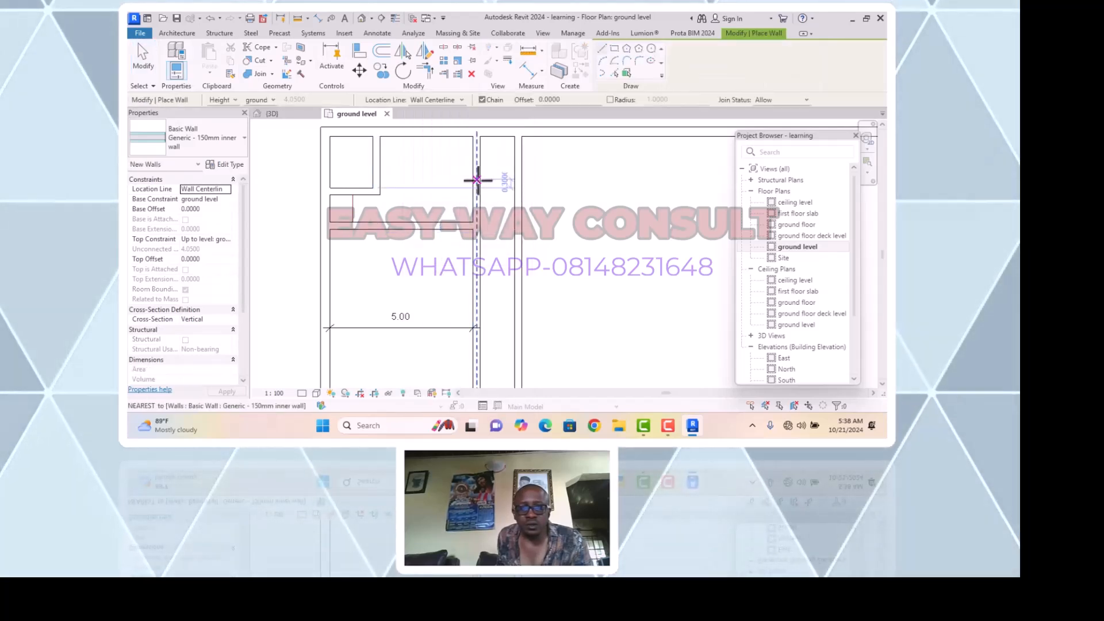
{"action": "left_click", "coordinate": [476, 179]}
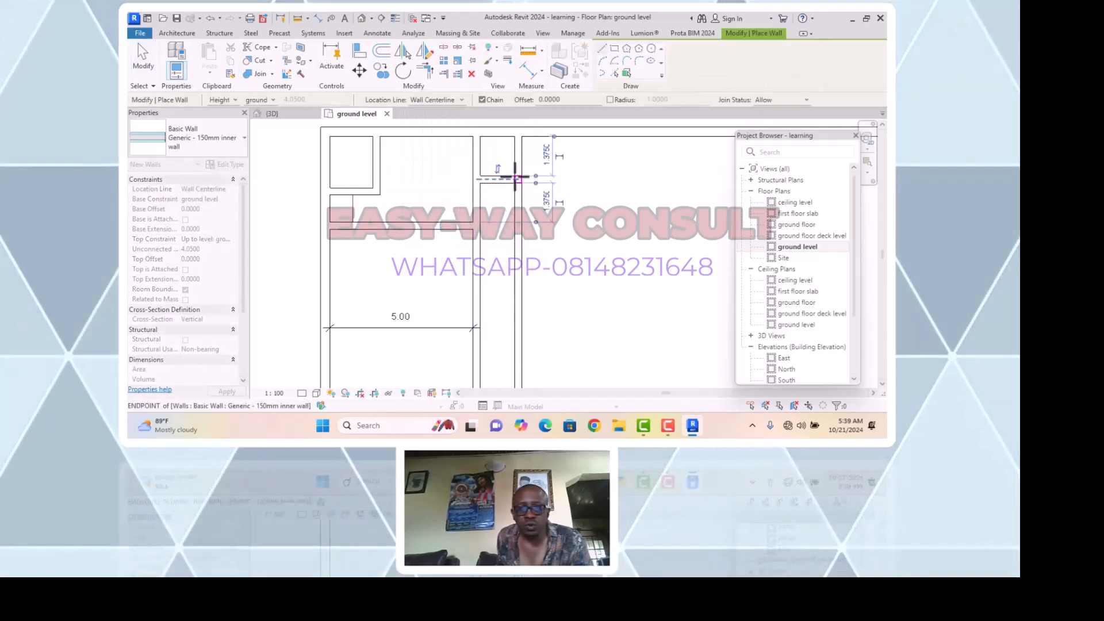
{"action": "key", "text": "Escape"}
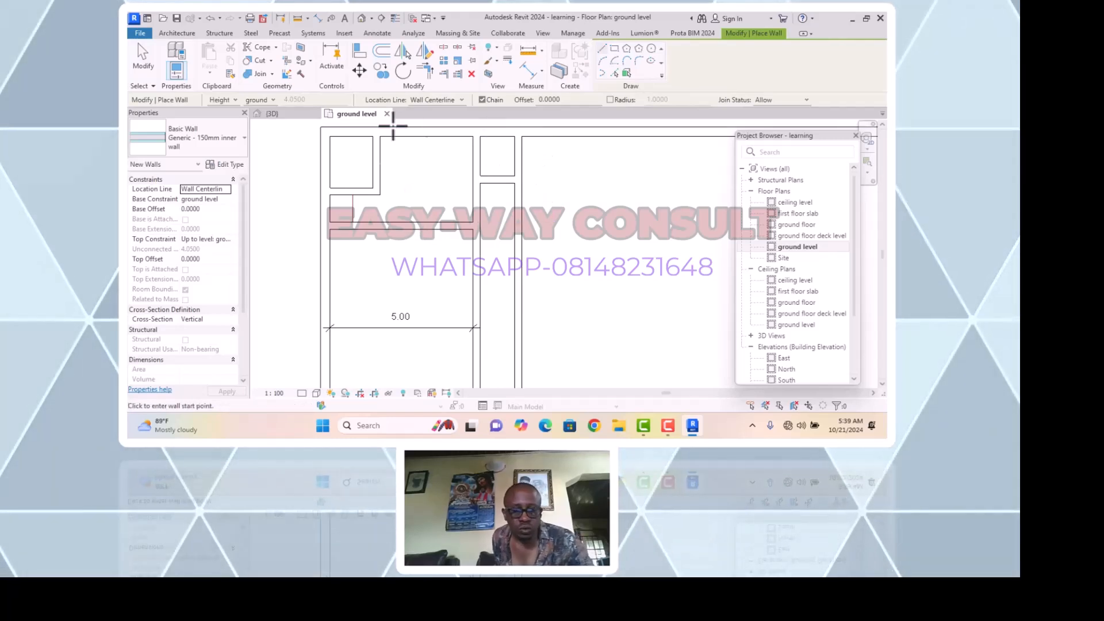
Add an aligned dimension from the upper exterior wall's inner face to the corridor cross wall, and move its text away from the dimension line
{"action": "left_click", "coordinate": [528, 71]}
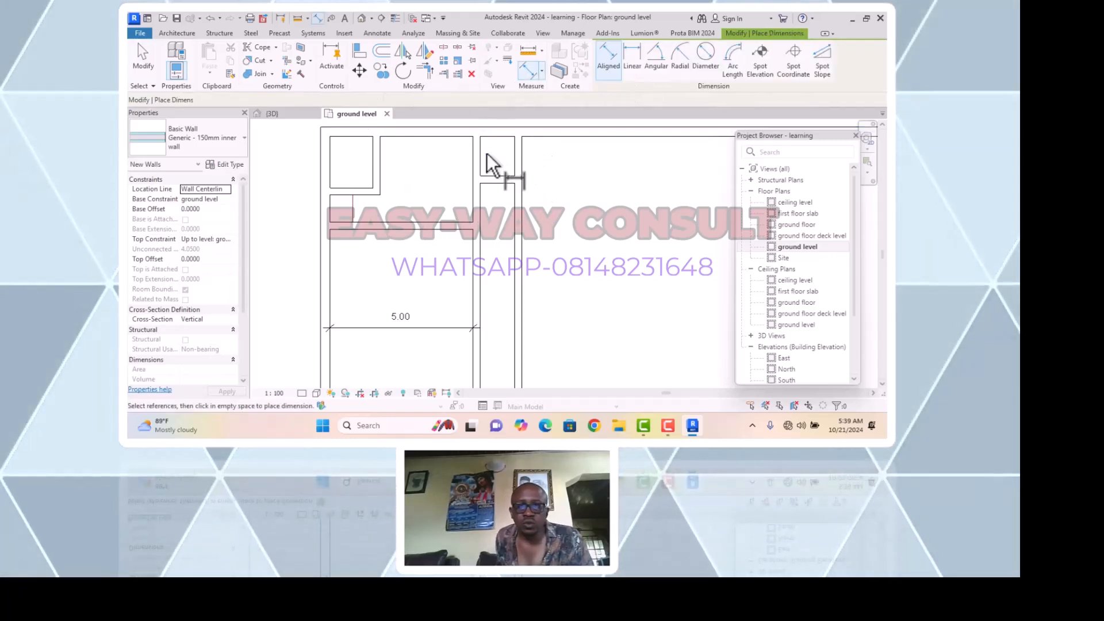
{"action": "left_click", "coordinate": [496, 137]}
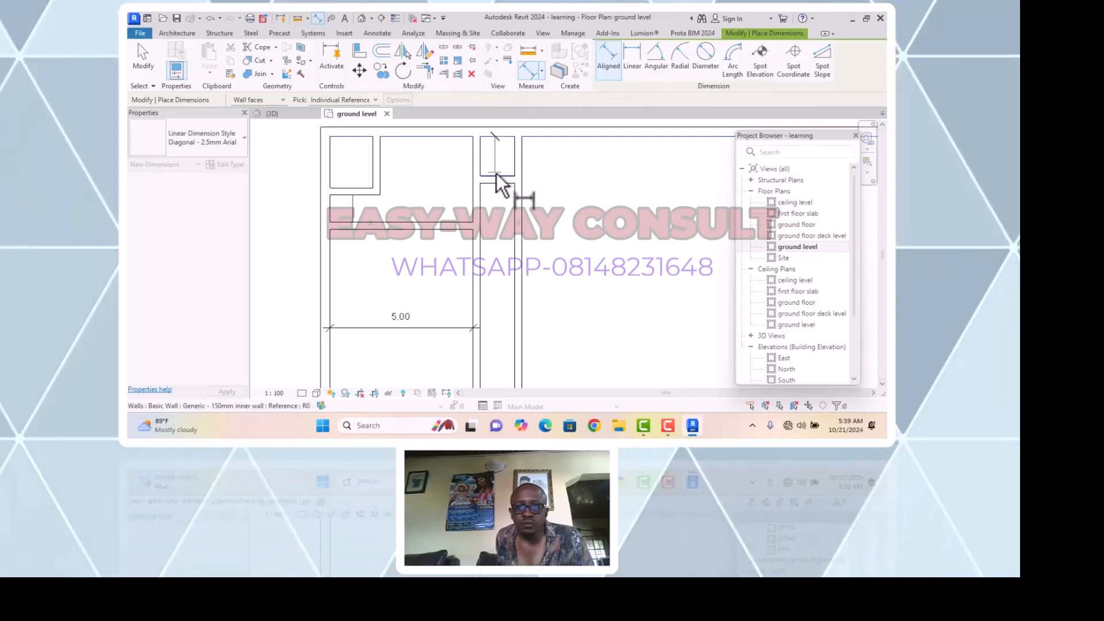
{"action": "left_click", "coordinate": [497, 175]}
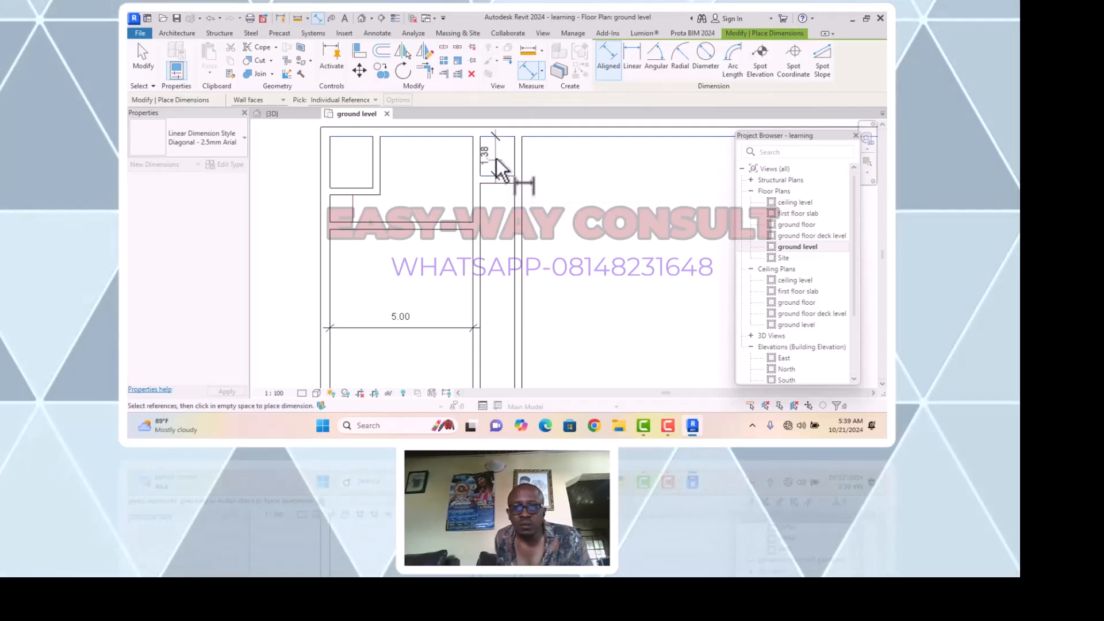
{"action": "left_click", "coordinate": [503, 170]}
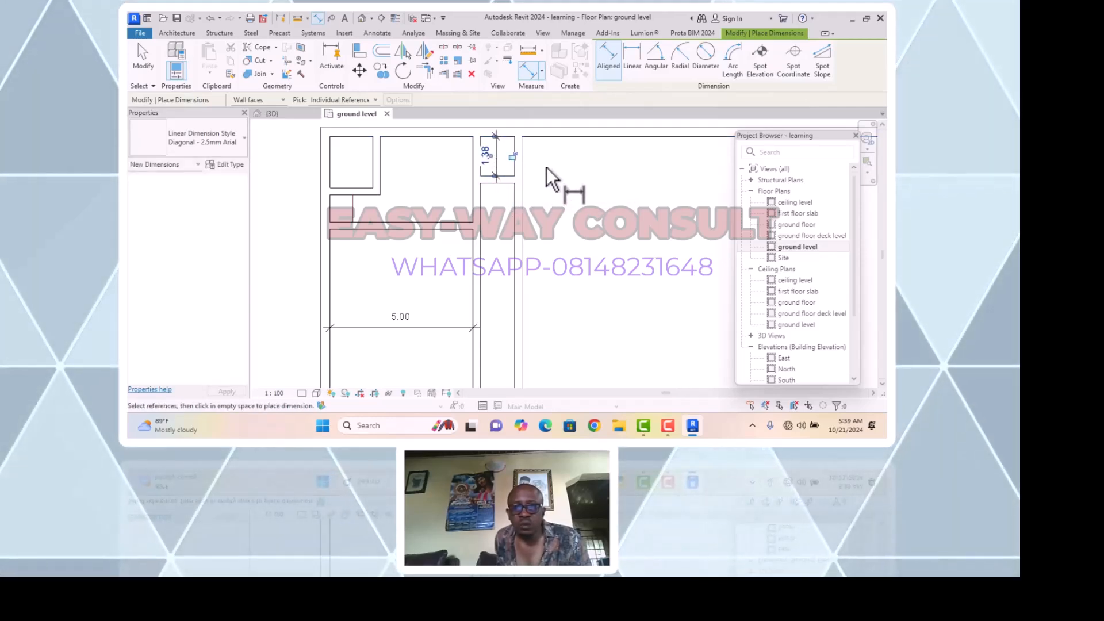
{"action": "key", "text": "Escape"}
{"action": "key", "text": "Escape"}
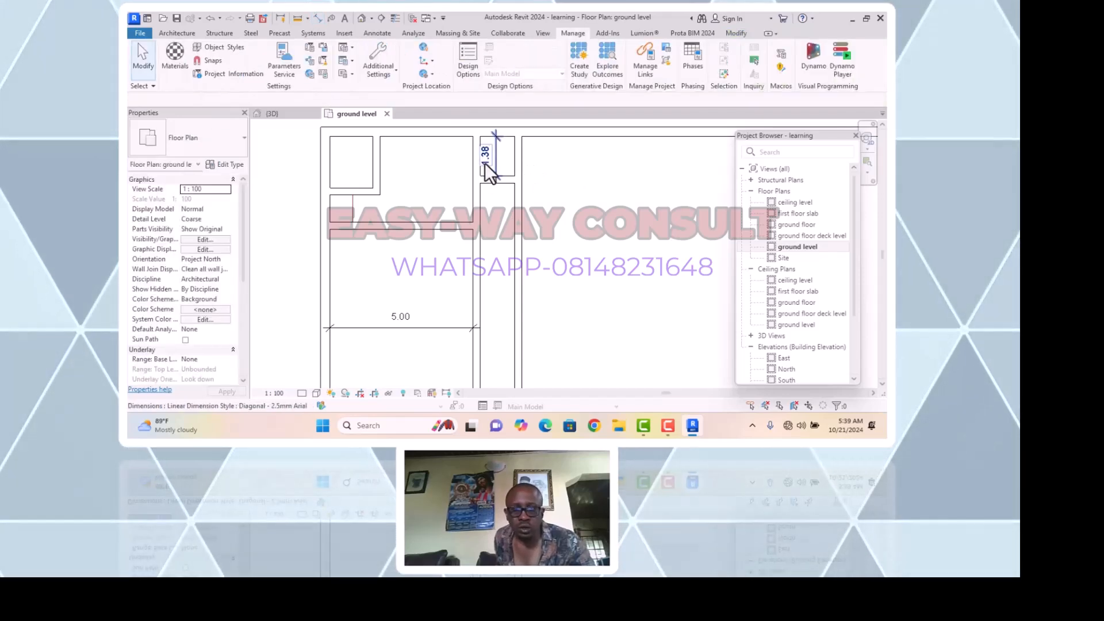
{"action": "left_click", "coordinate": [485, 163]}
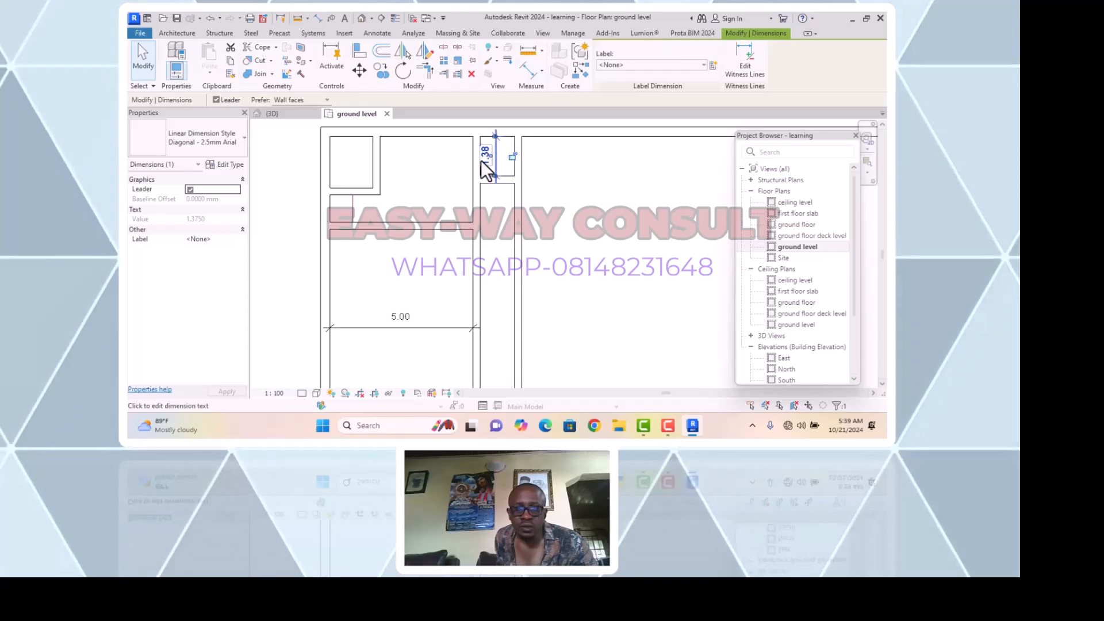
{"action": "left_click_drag", "start_coordinate": [484, 157], "coordinate": [477, 161]}
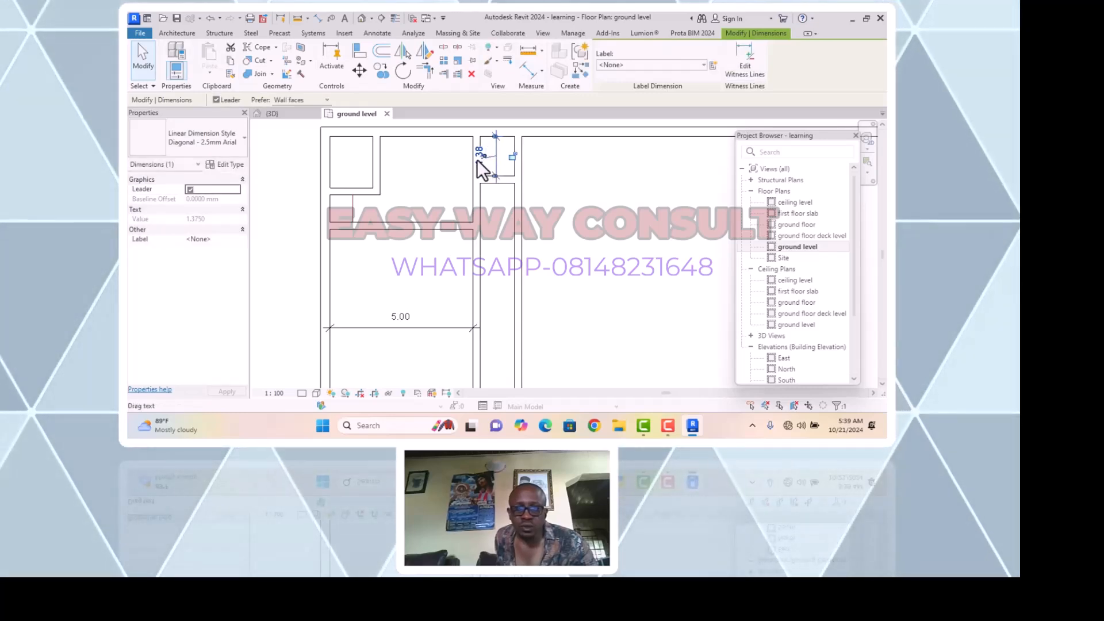
{"action": "left_click", "coordinate": [549, 174]}
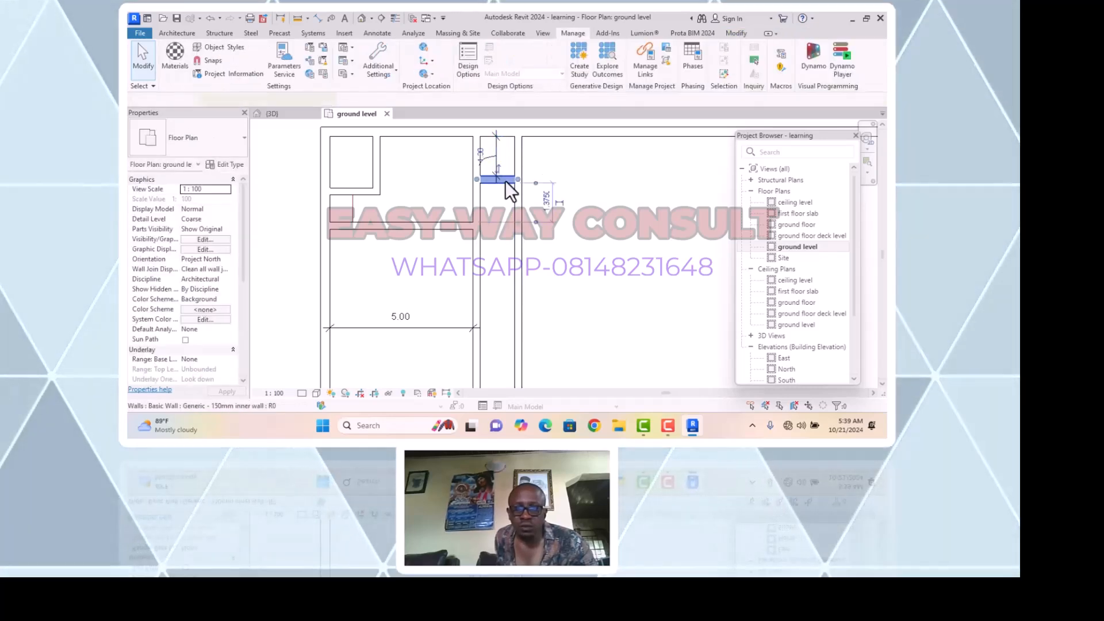
Set the dimension between the upper exterior wall and the corridor cross wall to 12
{"action": "left_click", "coordinate": [505, 180]}
{"action": "left_click", "coordinate": [483, 163]}
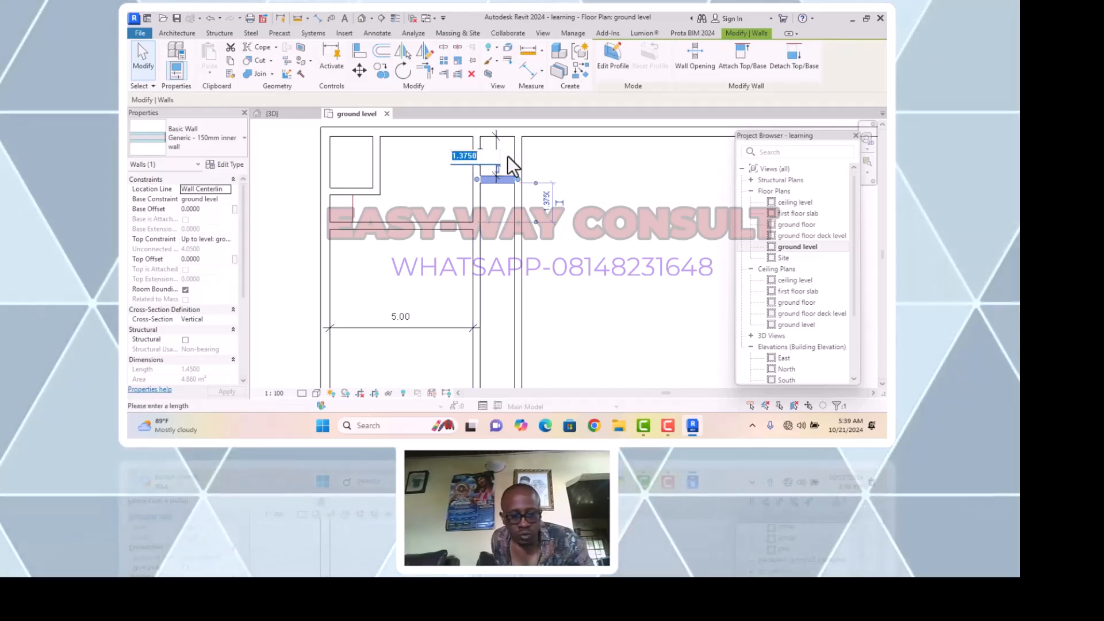
{"action": "type", "text": "12"}
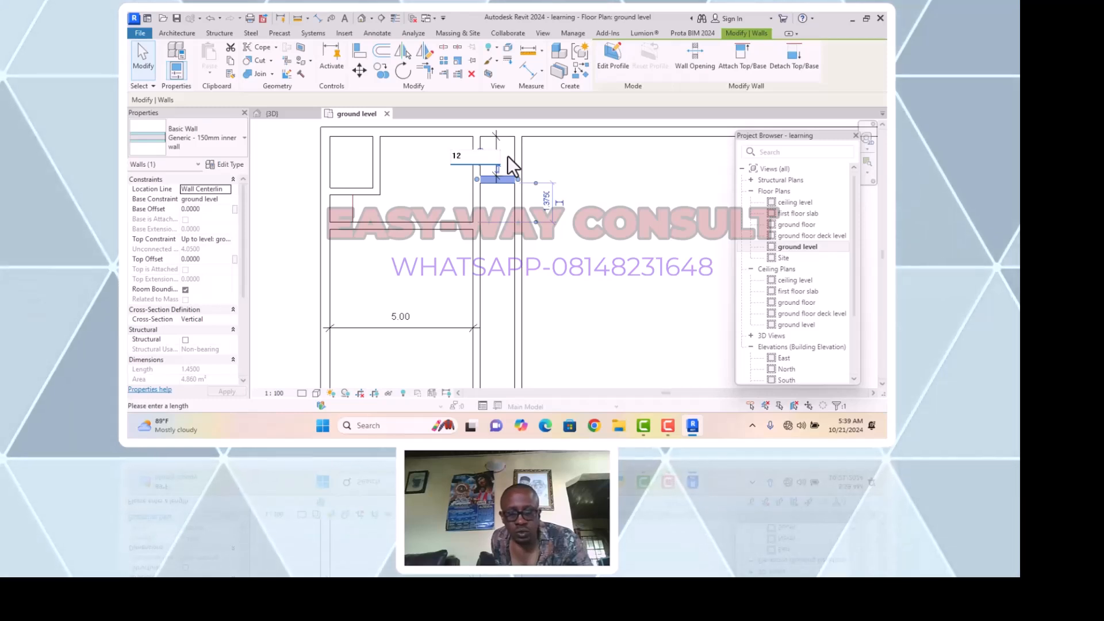
{"action": "key", "text": "BackSpace"}
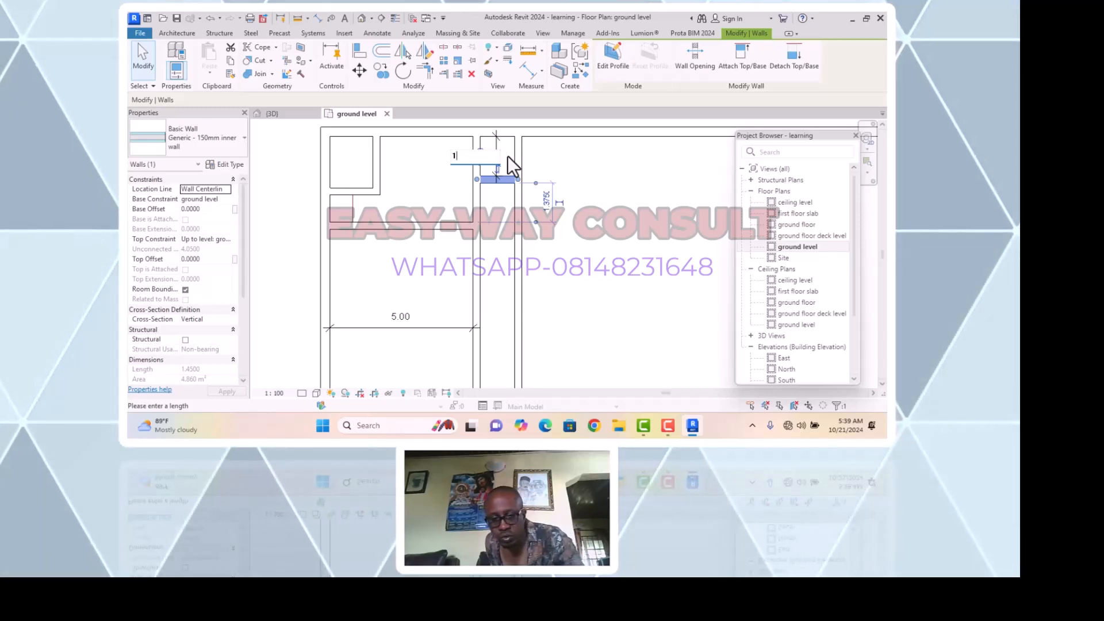
{"action": "type", "text": "2"}
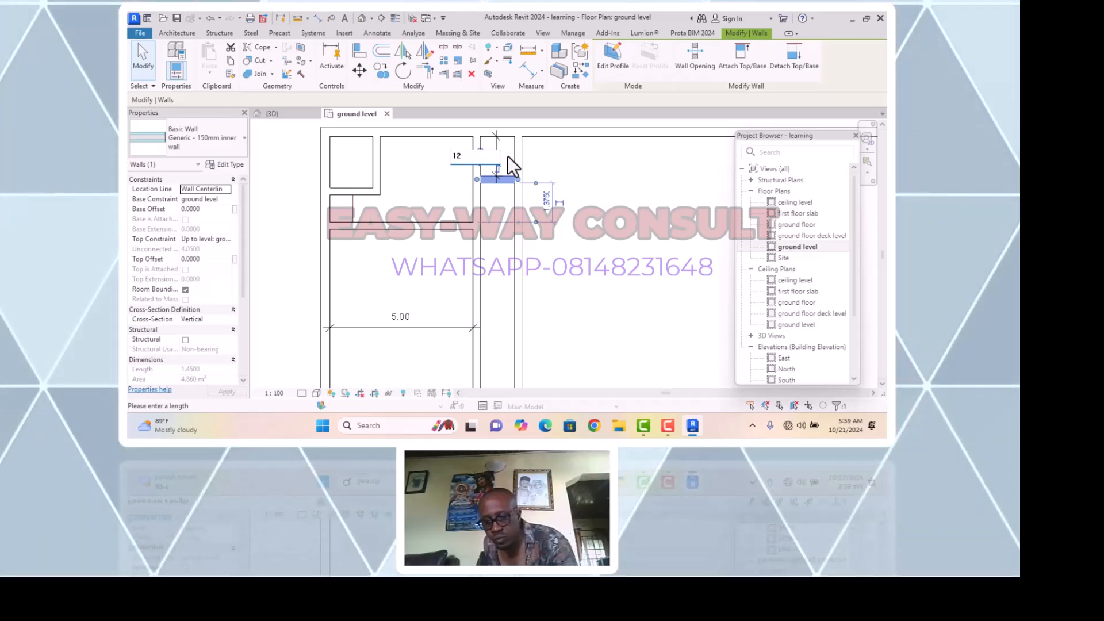
{"action": "key", "text": "Return"}
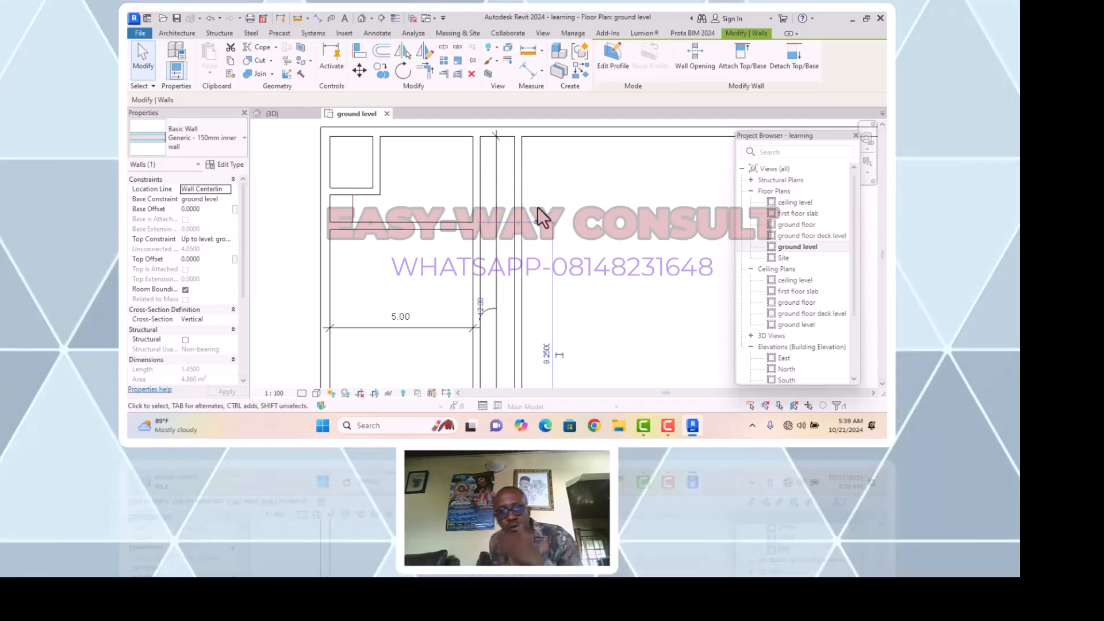
Correct the corridor cross wall's distance from the upper exterior wall to 1.2
{"action": "scroll", "coordinate": [558, 226], "scroll_direction": "down", "scroll_amount": 3}
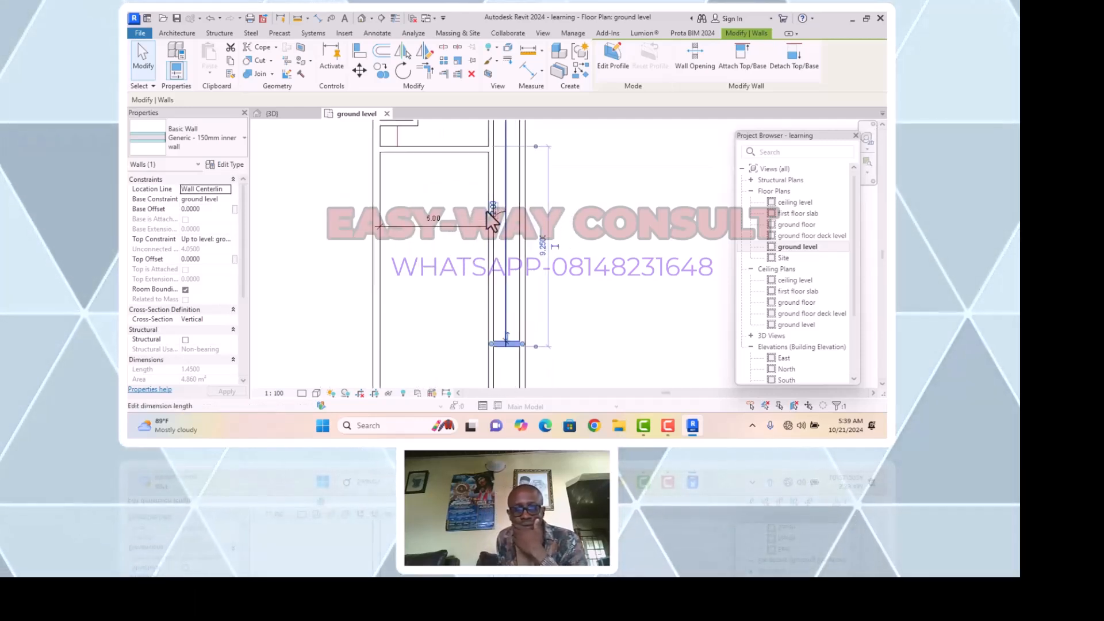
{"action": "scroll", "coordinate": [498, 215], "scroll_direction": "up", "scroll_amount": 3}
{"action": "left_click", "coordinate": [504, 211]}
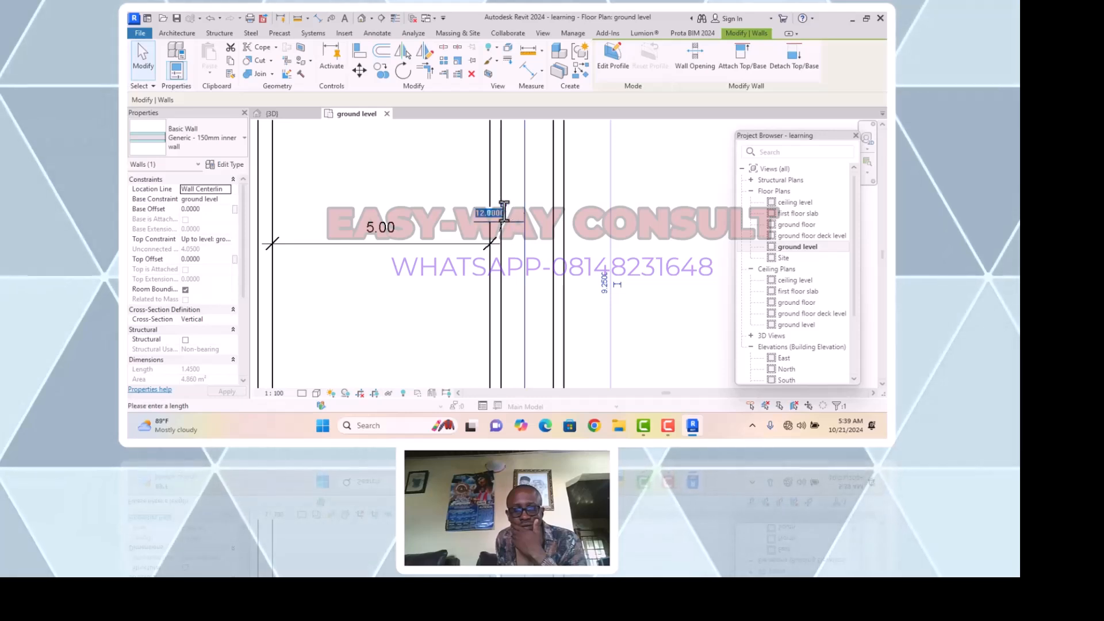
{"action": "type", "text": "1"}
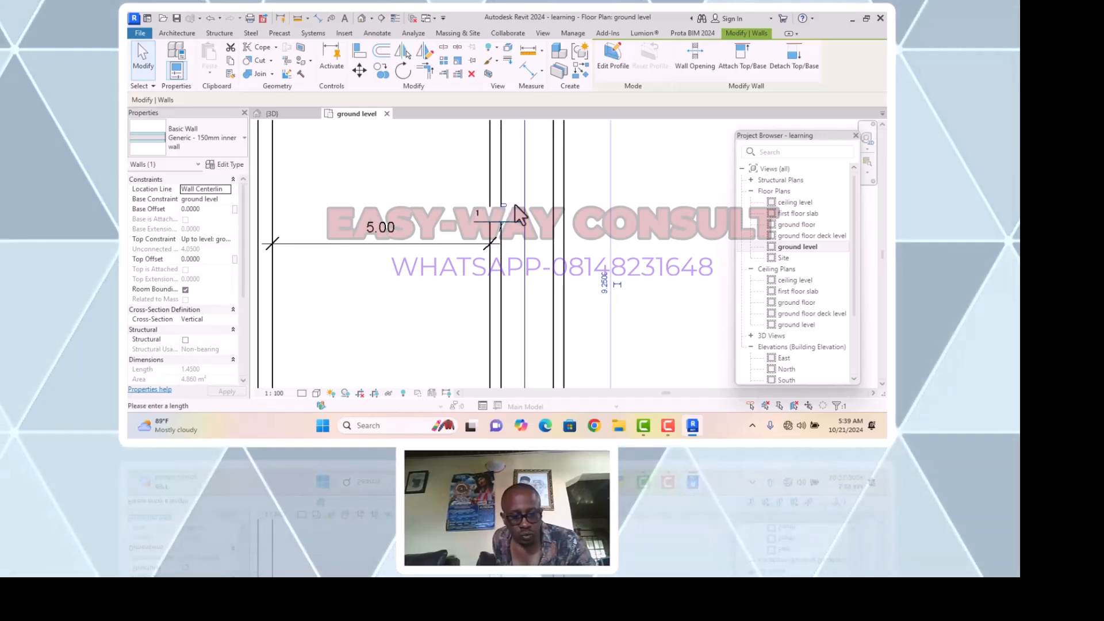
{"action": "type", "text": "."}
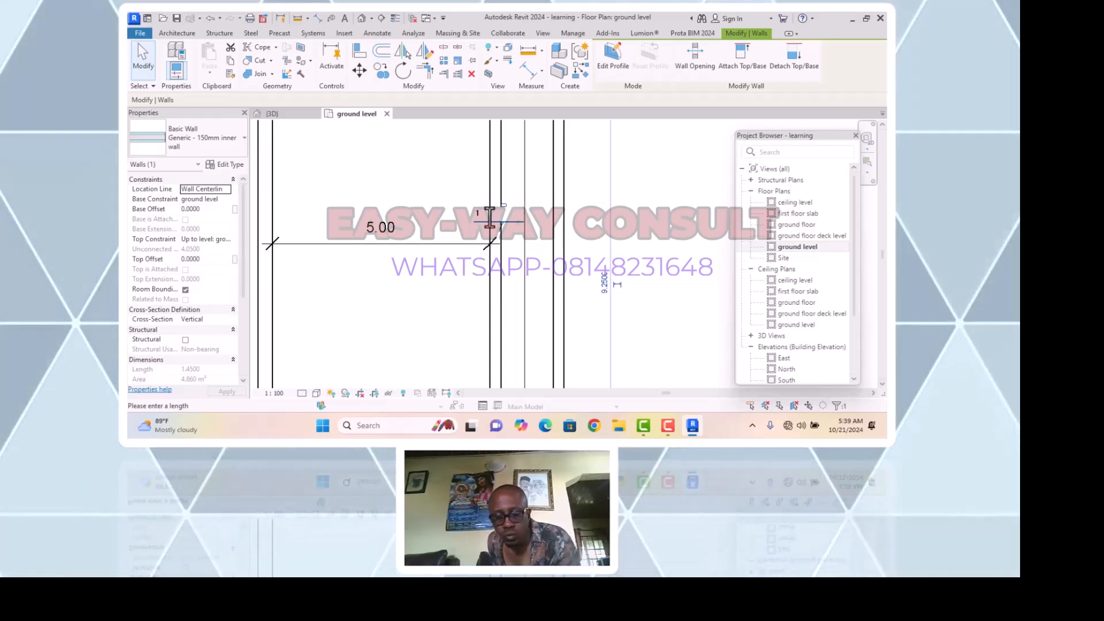
{"action": "type", "text": "2"}
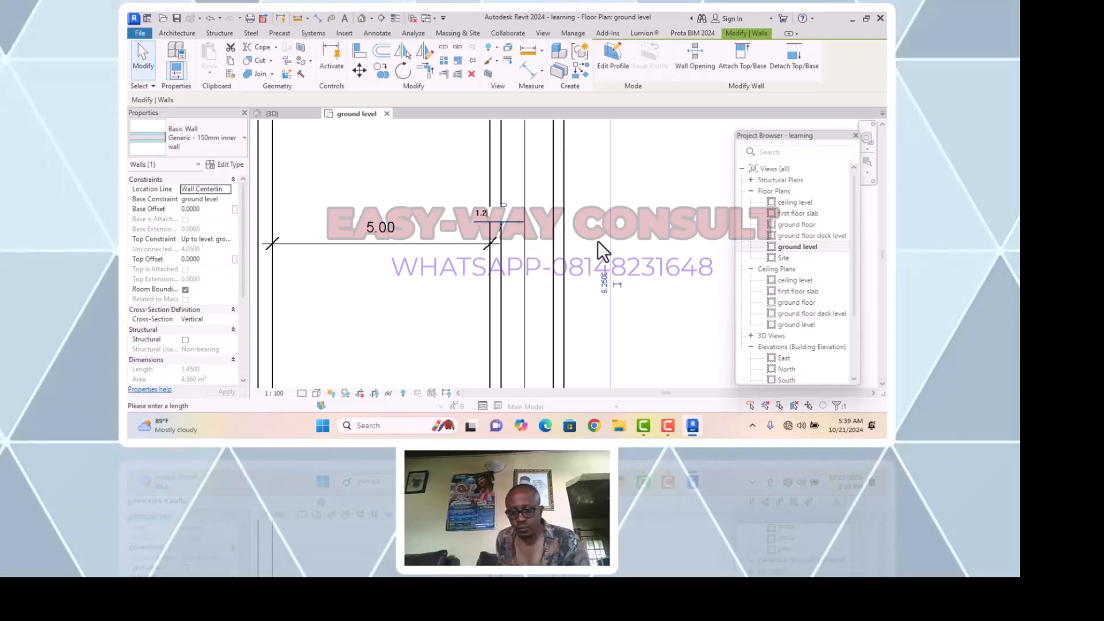
{"action": "key", "text": "Return"}
{"action": "scroll", "coordinate": [598, 270], "scroll_direction": "down", "scroll_amount": 4}
{"action": "scroll", "coordinate": [587, 230], "scroll_direction": "up", "scroll_amount": 6}
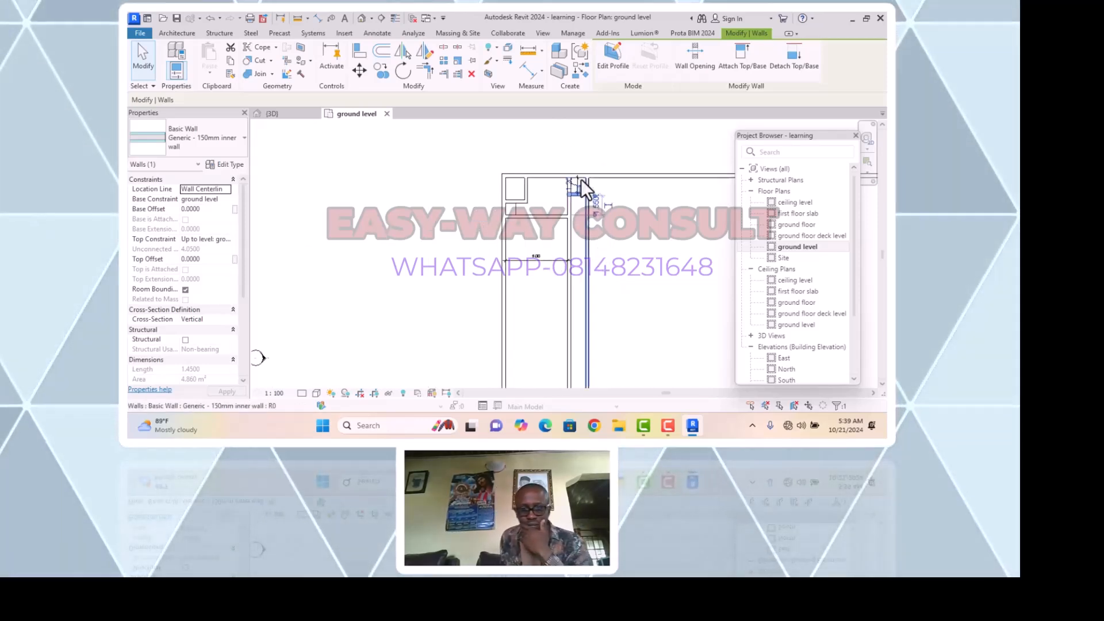
{"action": "scroll", "coordinate": [582, 201], "scroll_direction": "down", "scroll_amount": 4}
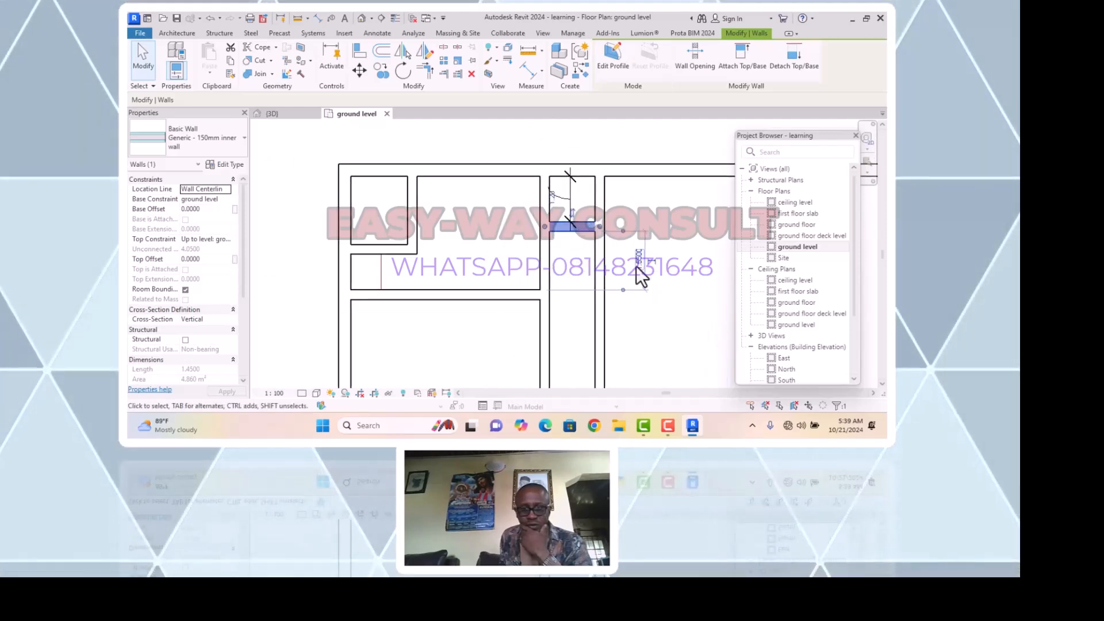
Delete the horizontal dimension across the large room between the exterior side wall and the corridor partition
{"action": "left_click", "coordinate": [684, 224]}
{"action": "middle_click_drag", "start_coordinate": [664, 318], "coordinate": [594, 251]}
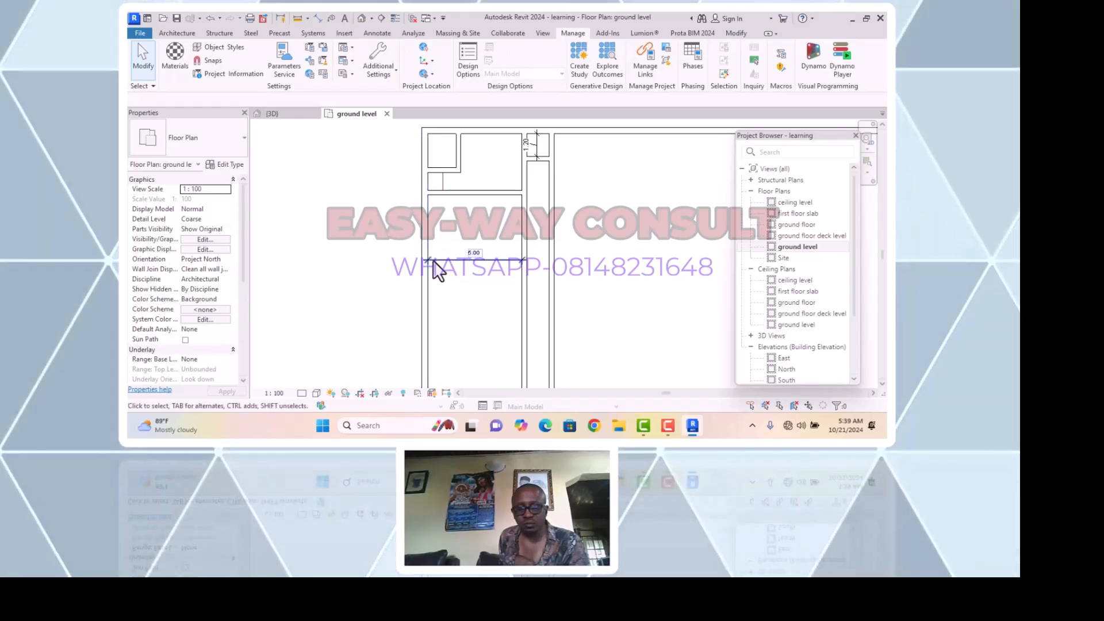
{"action": "left_click", "coordinate": [487, 263]}
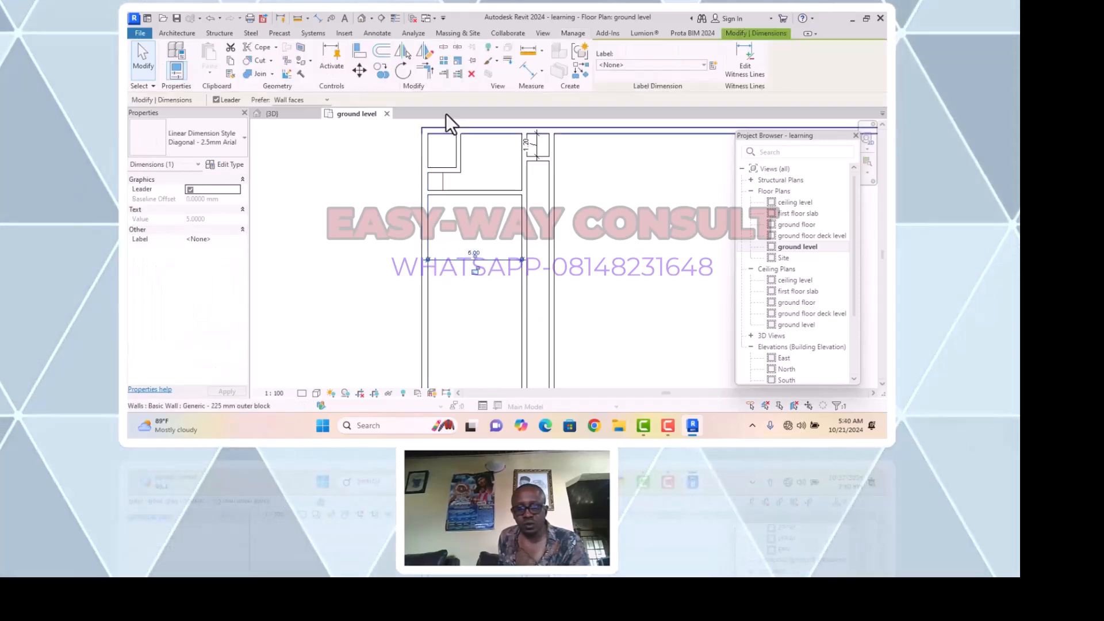
{"action": "left_click", "coordinate": [470, 75]}
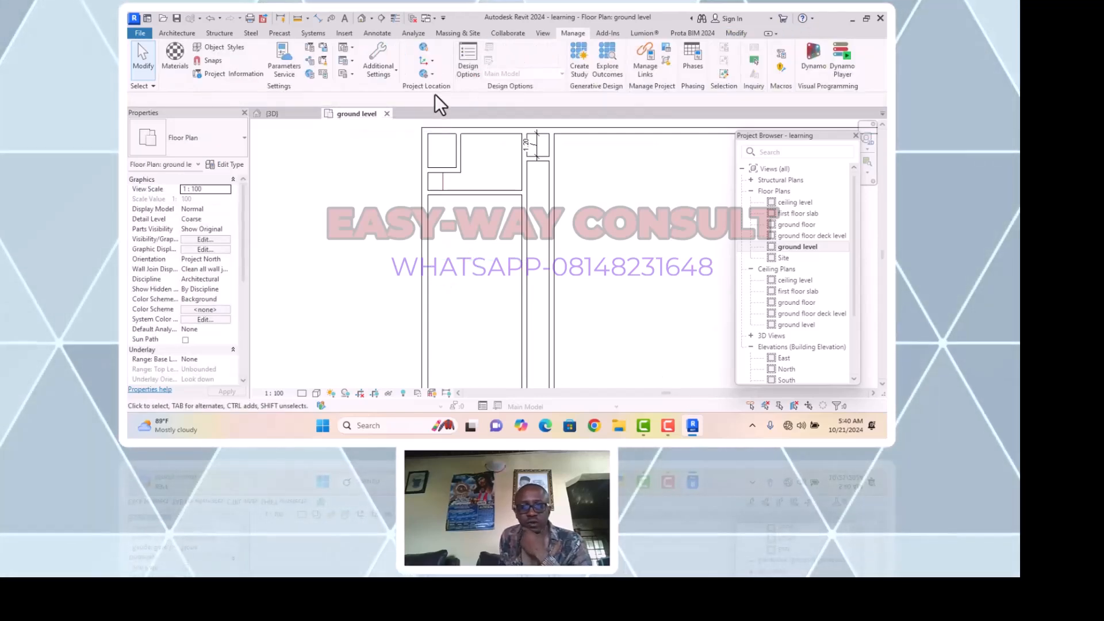
Draw a Generic - 150mm inner wall horizontally from the exterior side wall to the corridor partition, about 3.58 below the existing room cross wall
{"action": "left_click", "coordinate": [475, 190]}
{"action": "right_click", "coordinate": [475, 239]}
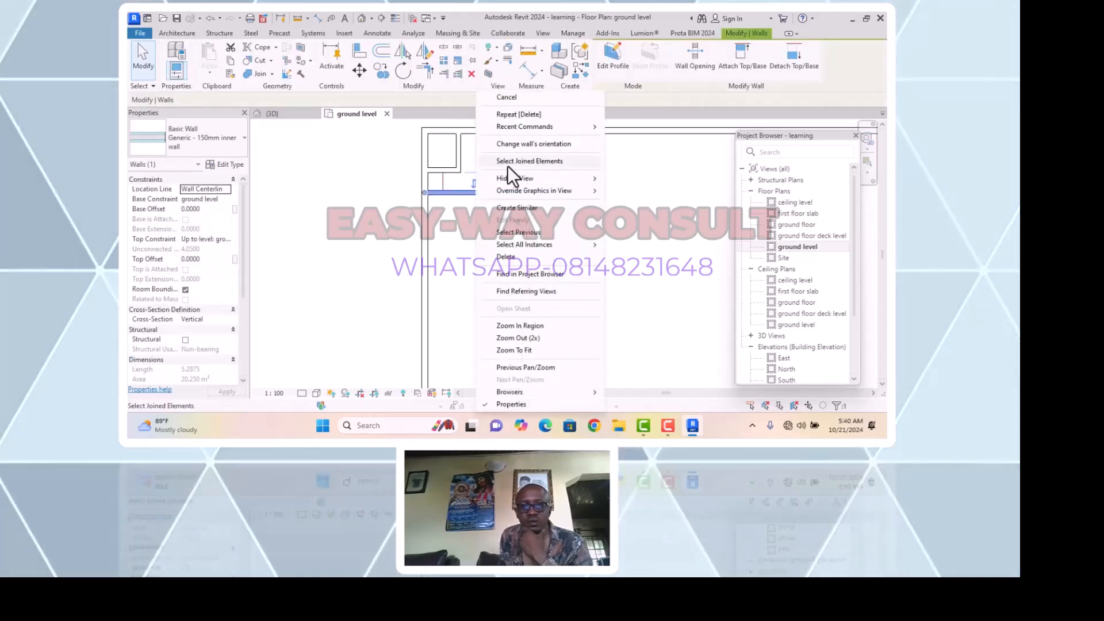
{"action": "left_click", "coordinate": [524, 208]}
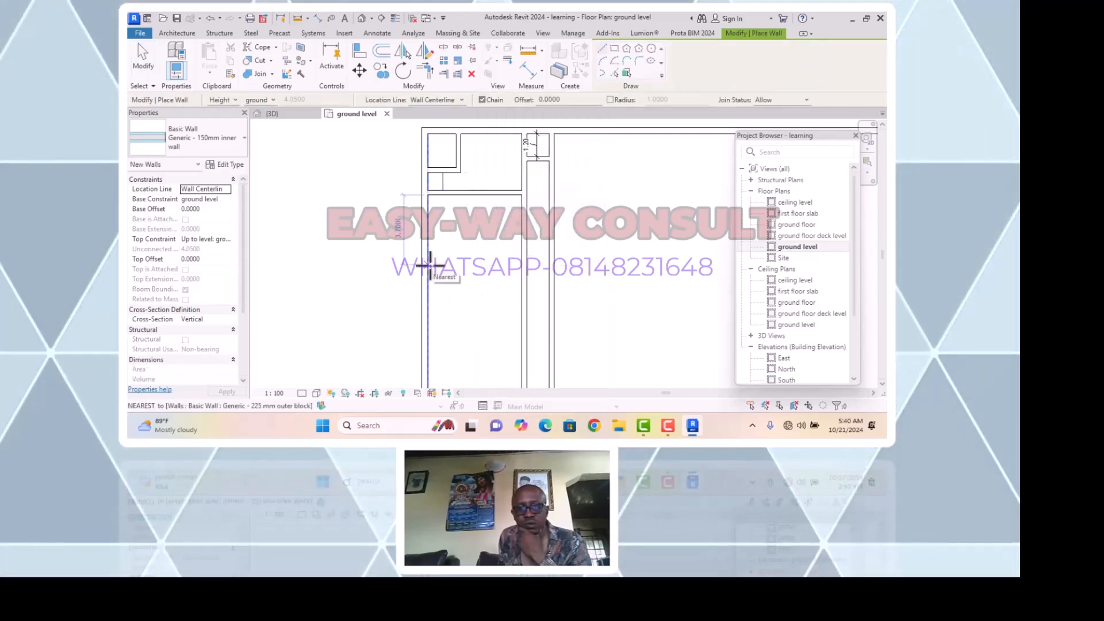
{"action": "left_click", "coordinate": [425, 265]}
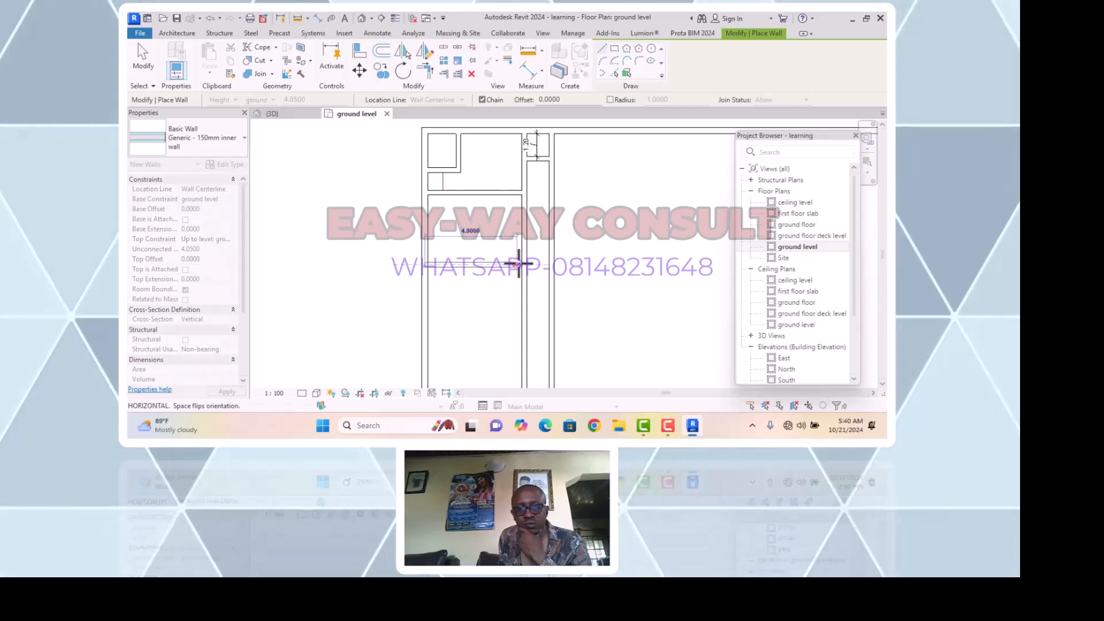
{"action": "left_click", "coordinate": [524, 263]}
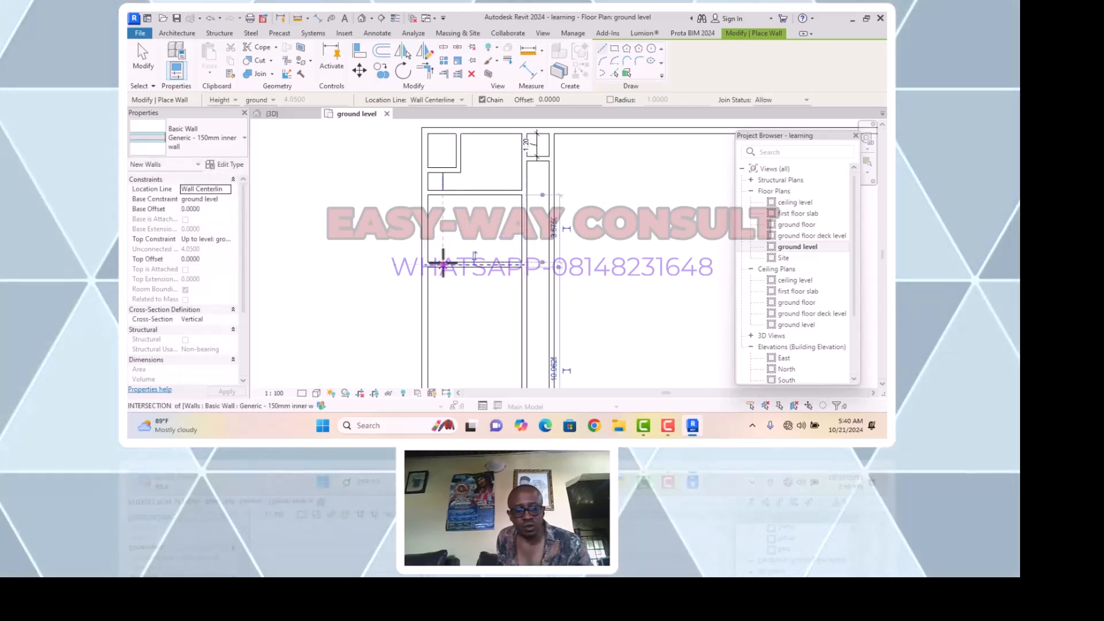
{"action": "key", "text": "Escape"}
{"action": "key", "text": "Escape"}
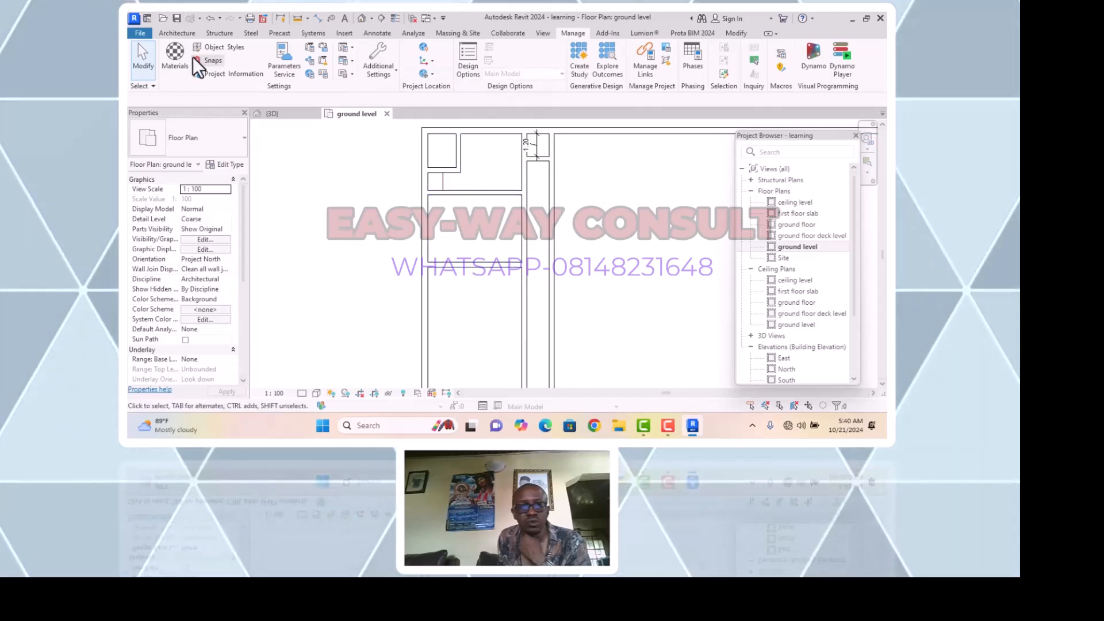
Add an aligned dimension between the facing faces of the existing room cross wall and the new cross wall below it
{"action": "left_click", "coordinate": [179, 33]}
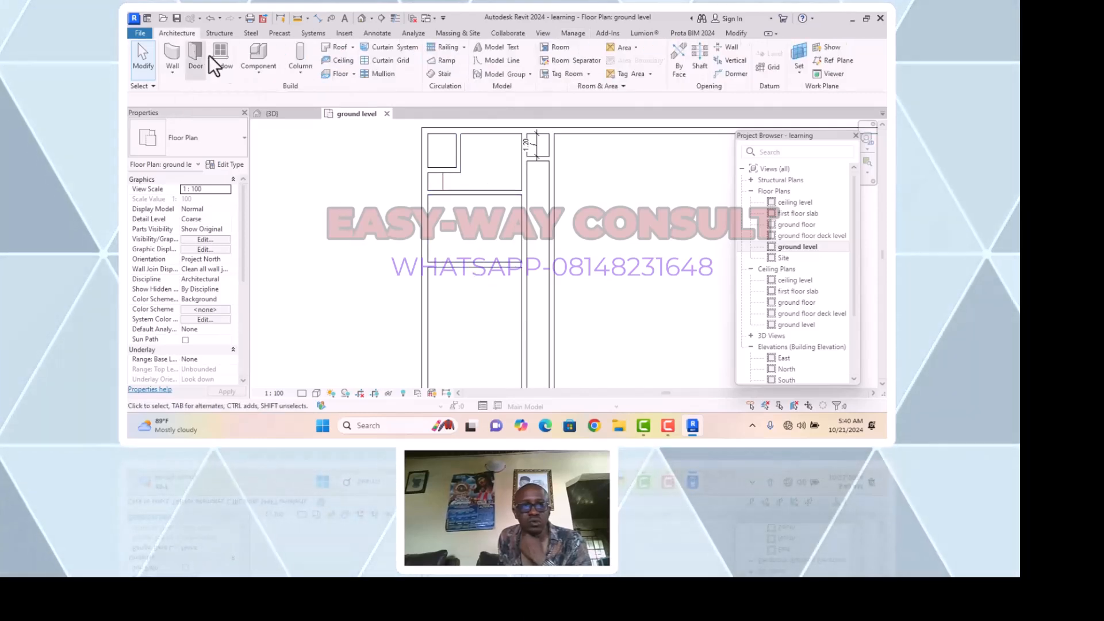
{"action": "left_click", "coordinate": [375, 33]}
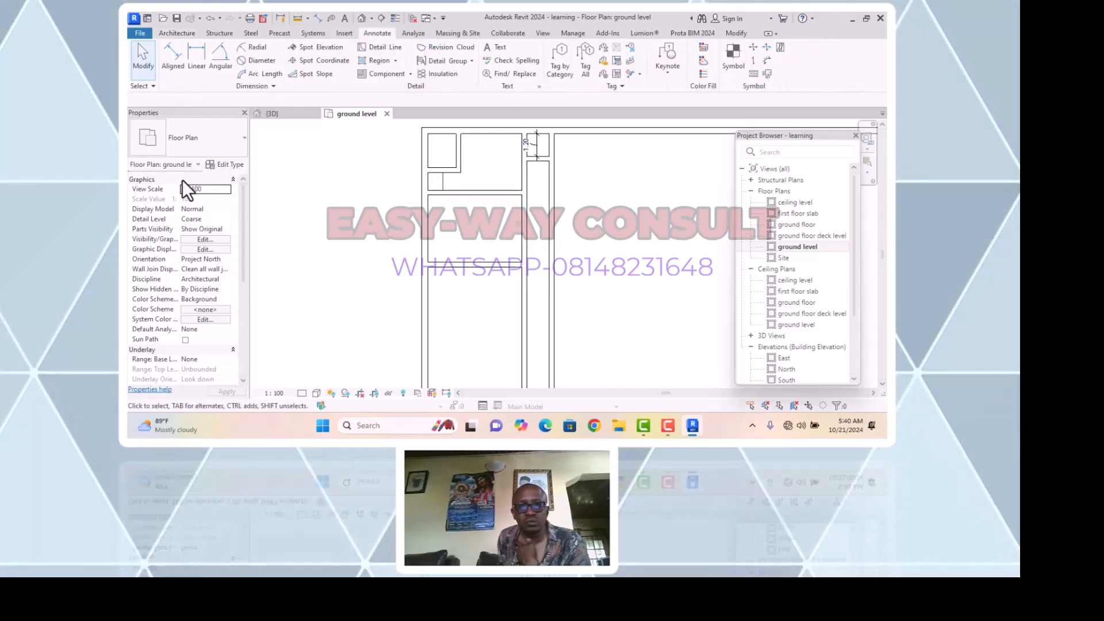
{"action": "left_click", "coordinate": [168, 56]}
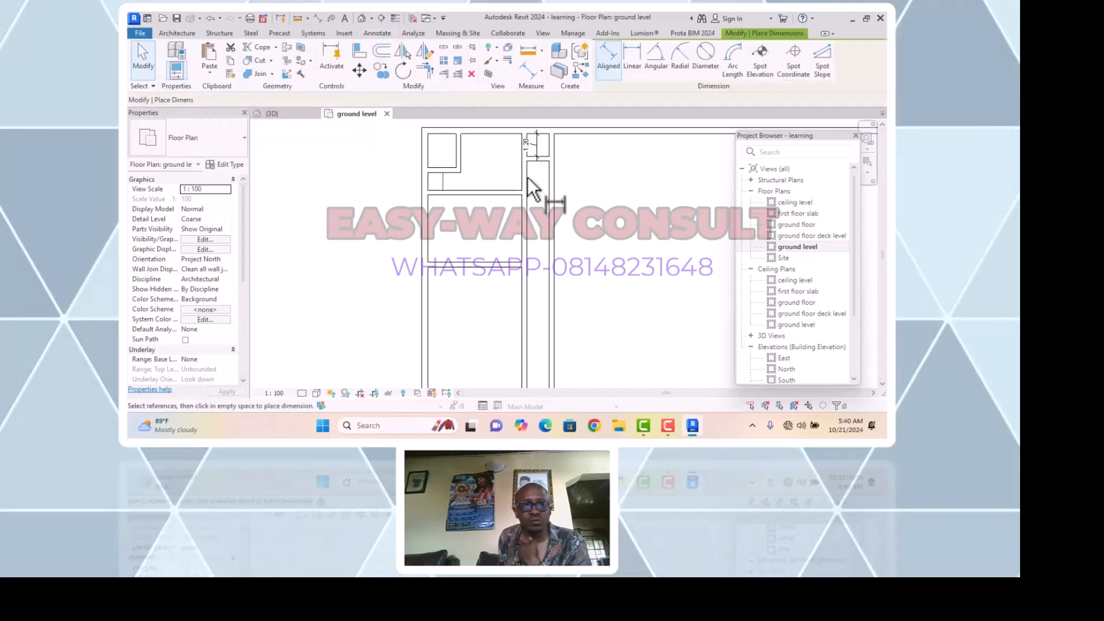
{"action": "left_click", "coordinate": [477, 196]}
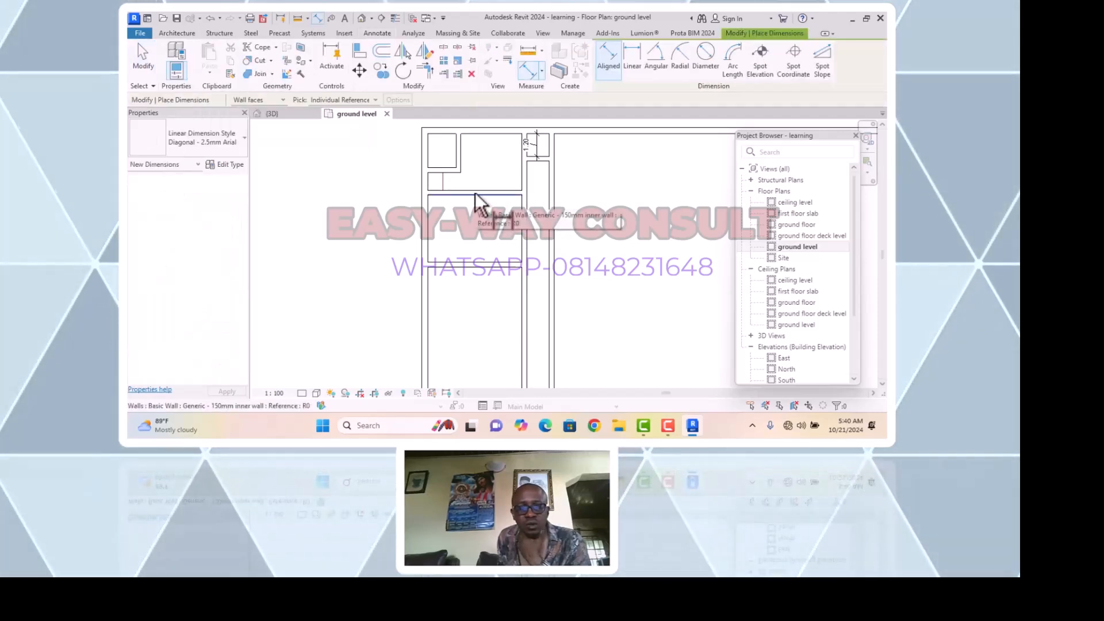
{"action": "scroll", "coordinate": [482, 253], "scroll_direction": "up", "scroll_amount": 3}
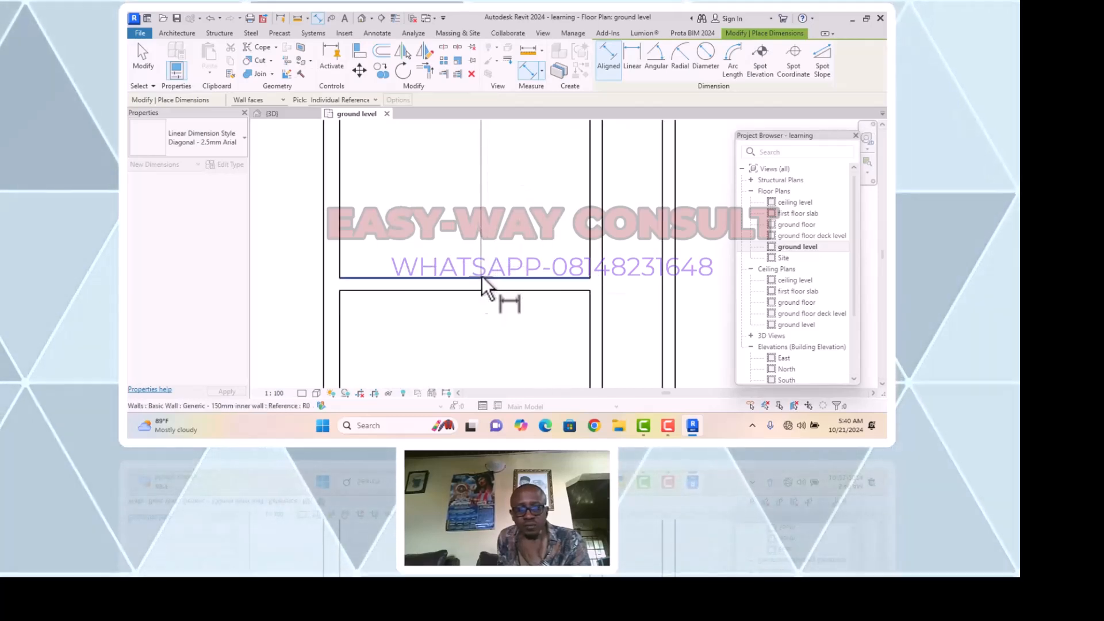
{"action": "left_click", "coordinate": [481, 277]}
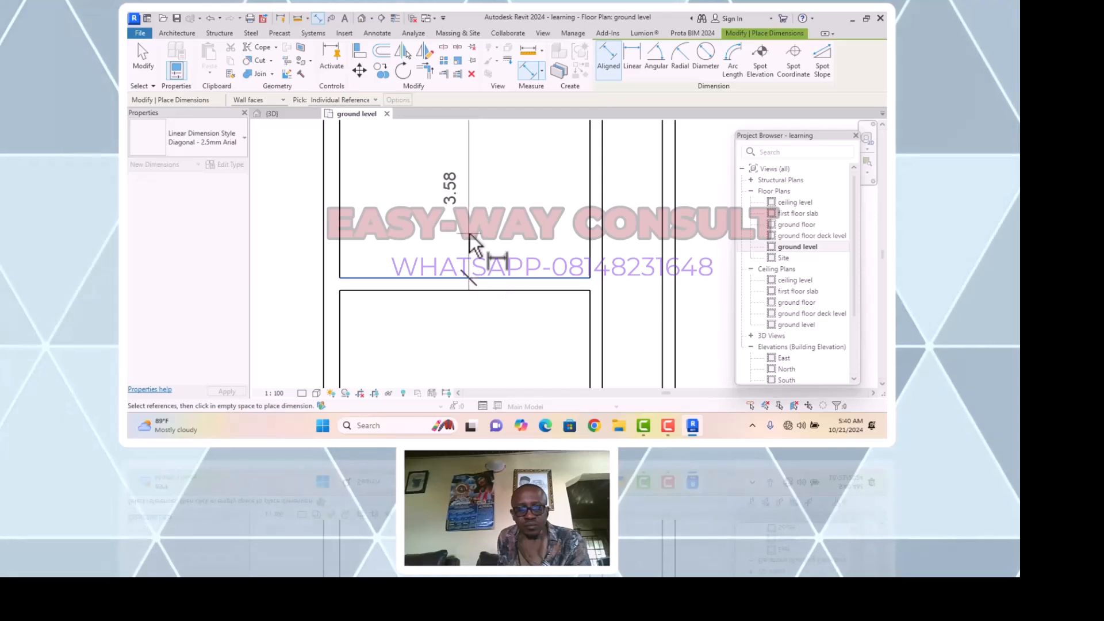
{"action": "left_click", "coordinate": [471, 221]}
{"action": "scroll", "coordinate": [553, 233], "scroll_direction": "down", "scroll_amount": 3}
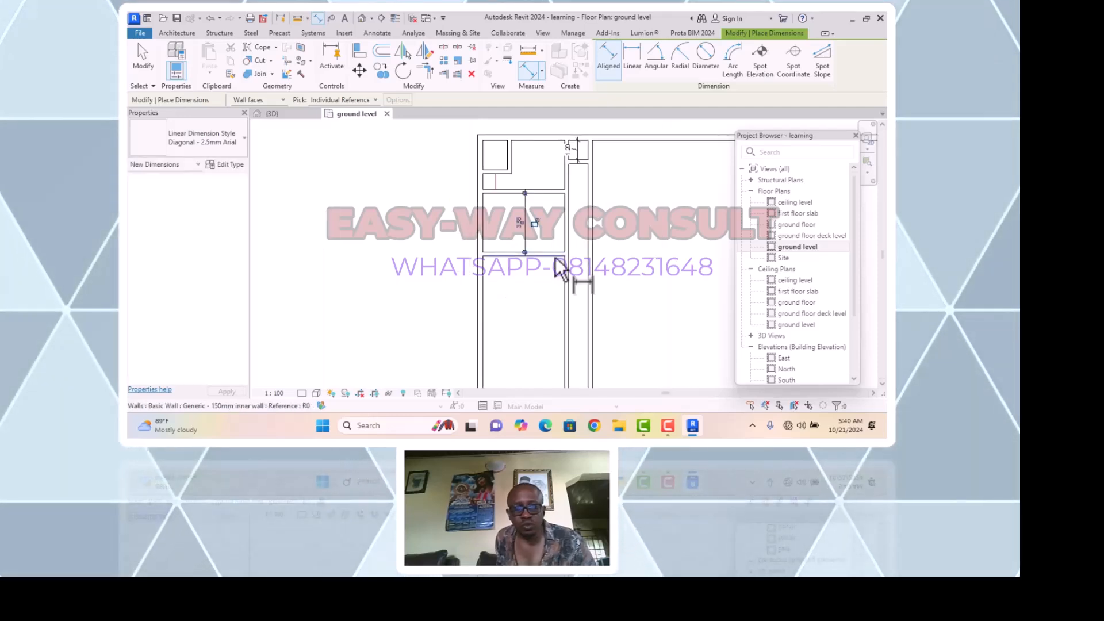
{"action": "key", "text": "Escape"}
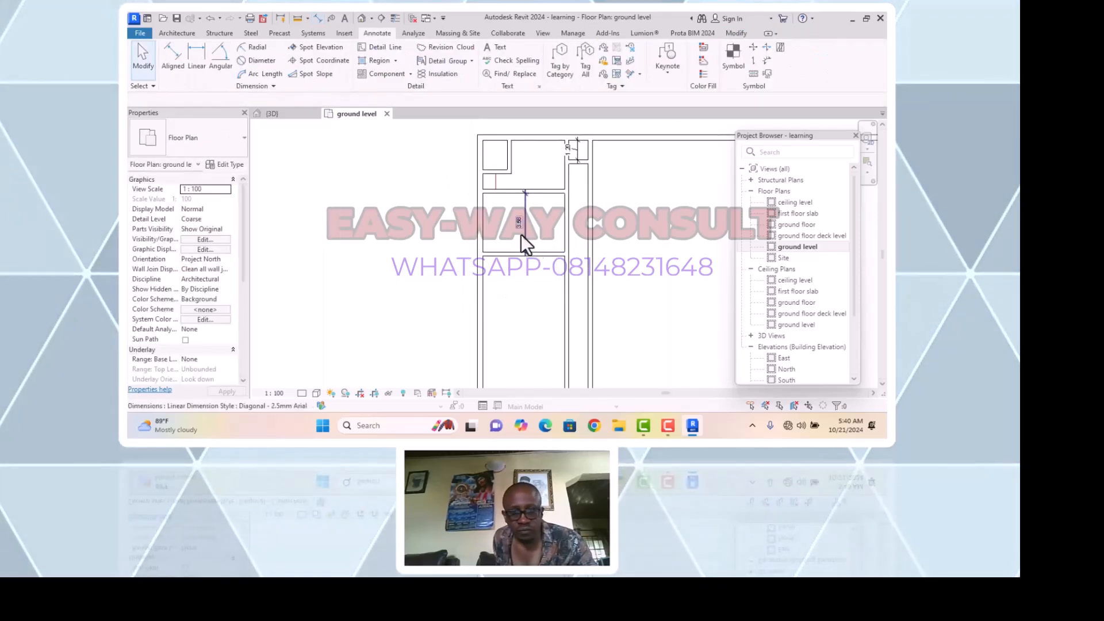
Set the distance between the two room cross walls to 4.5 by moving the lower wall
{"action": "scroll", "coordinate": [517, 222], "scroll_direction": "up", "scroll_amount": 3}
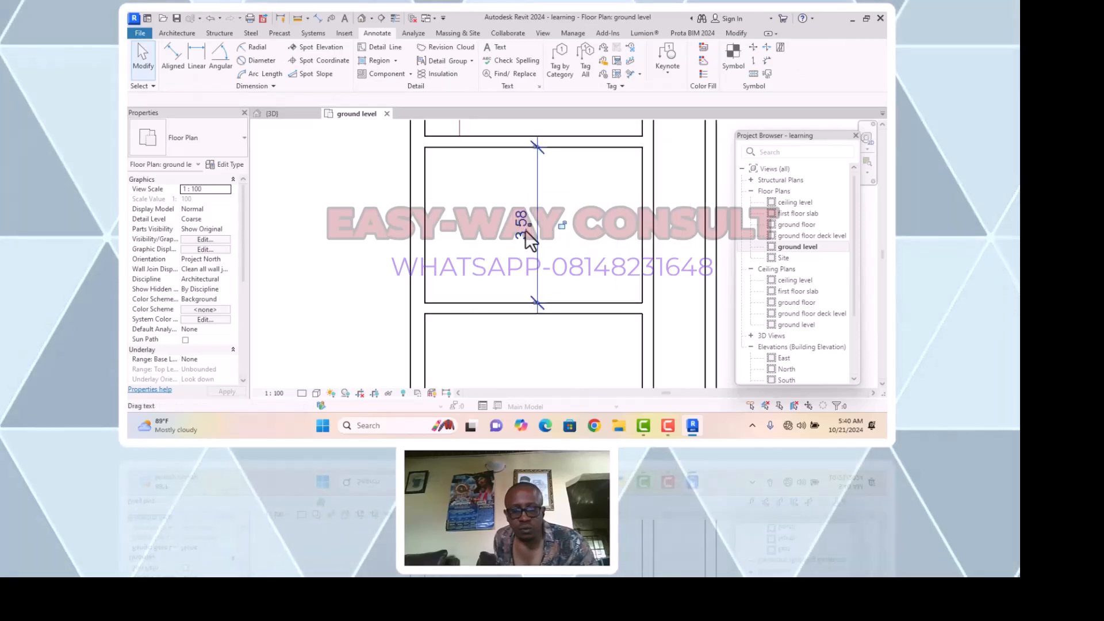
{"action": "left_click", "coordinate": [525, 242]}
{"action": "left_click", "coordinate": [575, 311]}
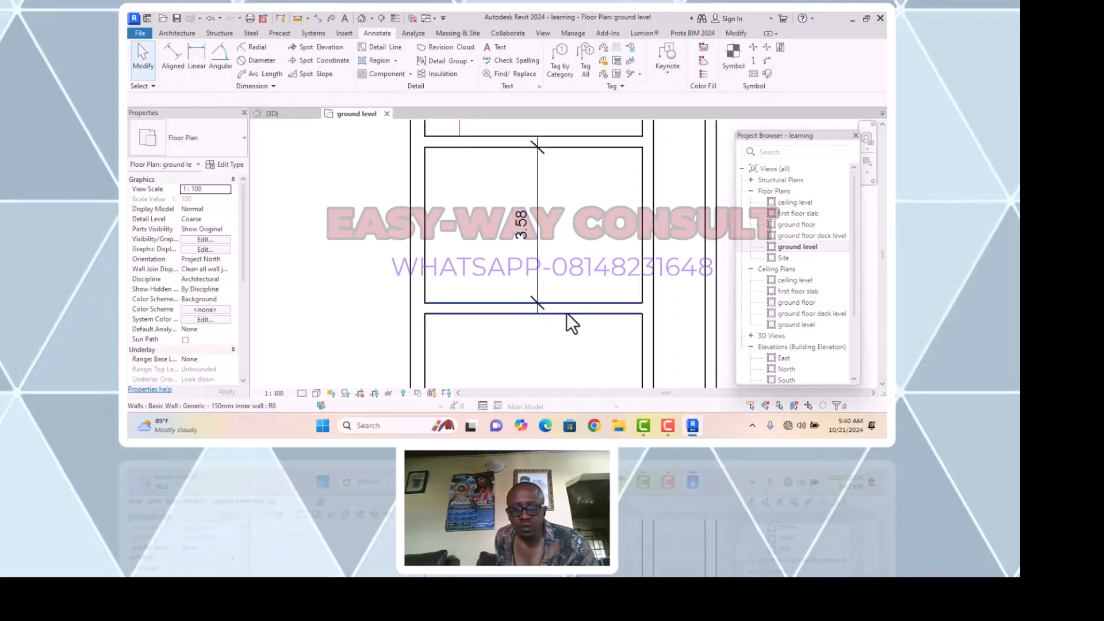
{"action": "left_click", "coordinate": [526, 223]}
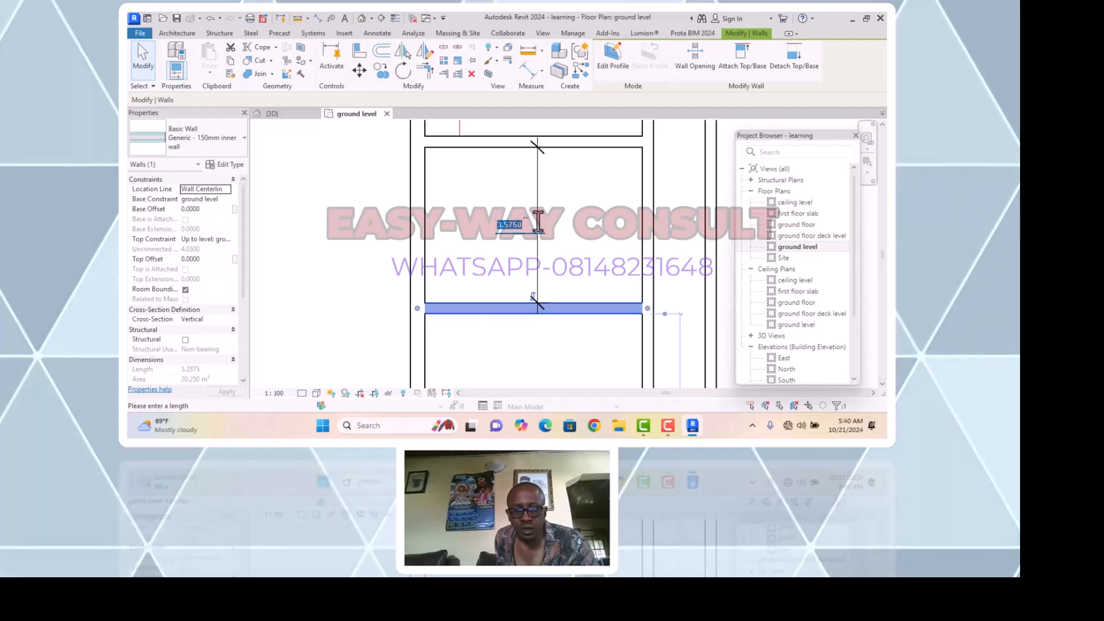
{"action": "type", "text": "4.5"}
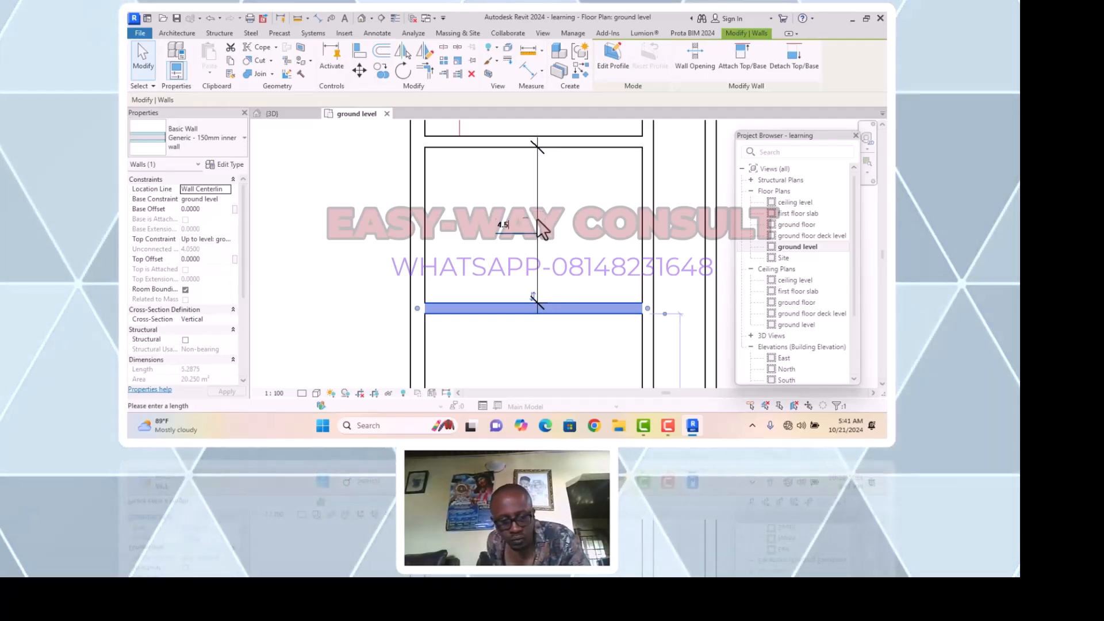
{"action": "key", "text": "Return"}
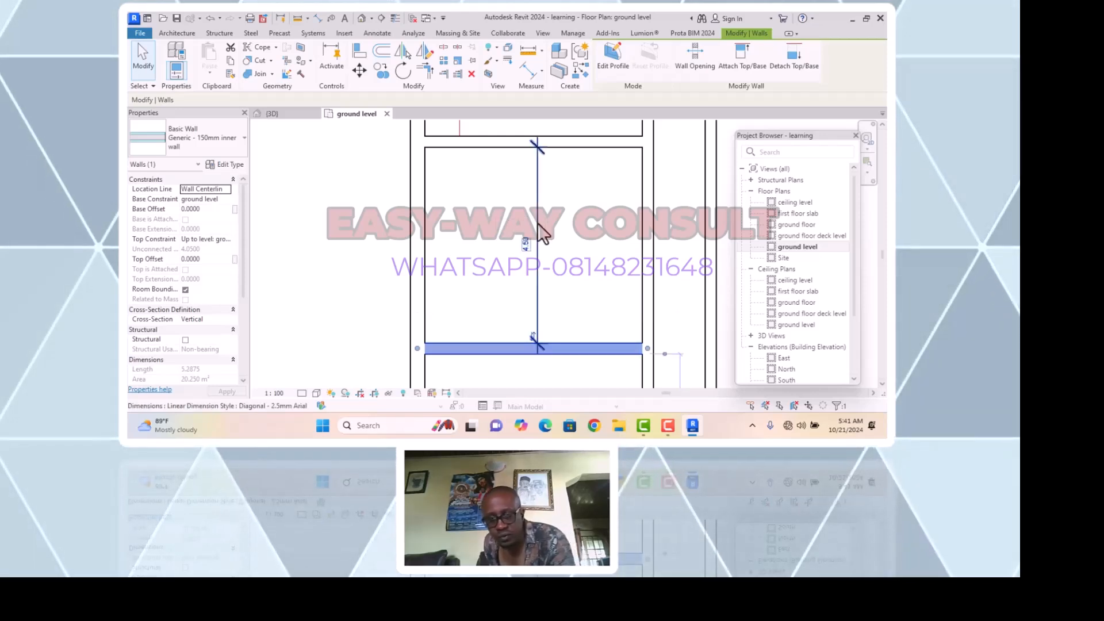
{"action": "scroll", "coordinate": [543, 257], "scroll_direction": "down", "scroll_amount": 3}
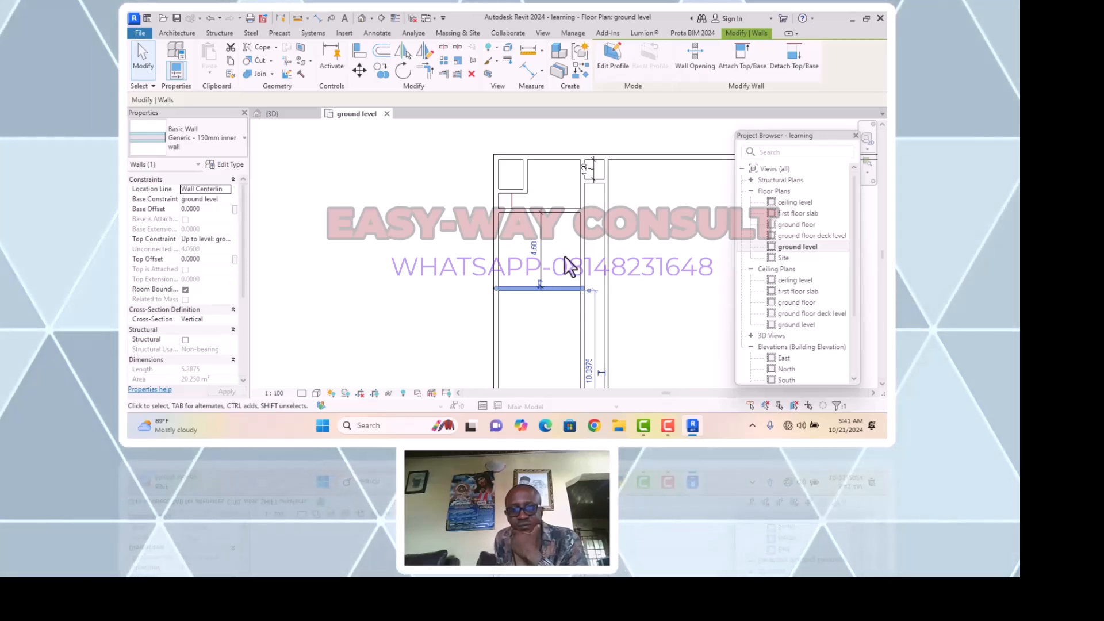
Correct the lower cross wall's distance from the upper room cross wall to 3.6
{"action": "left_click", "coordinate": [532, 249]}
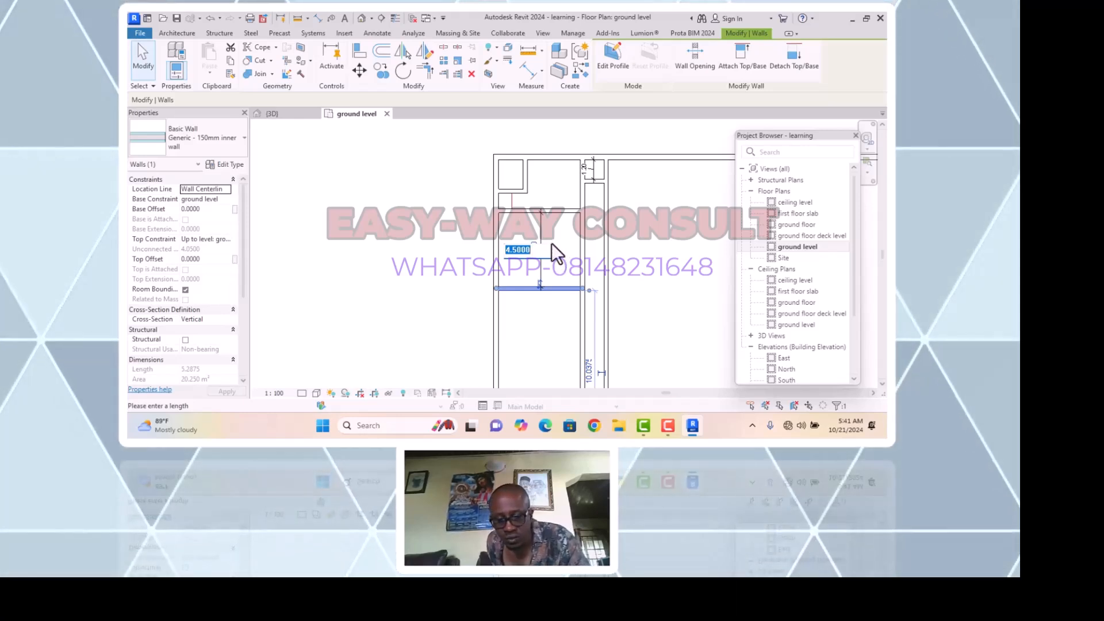
{"action": "key", "text": "super"}
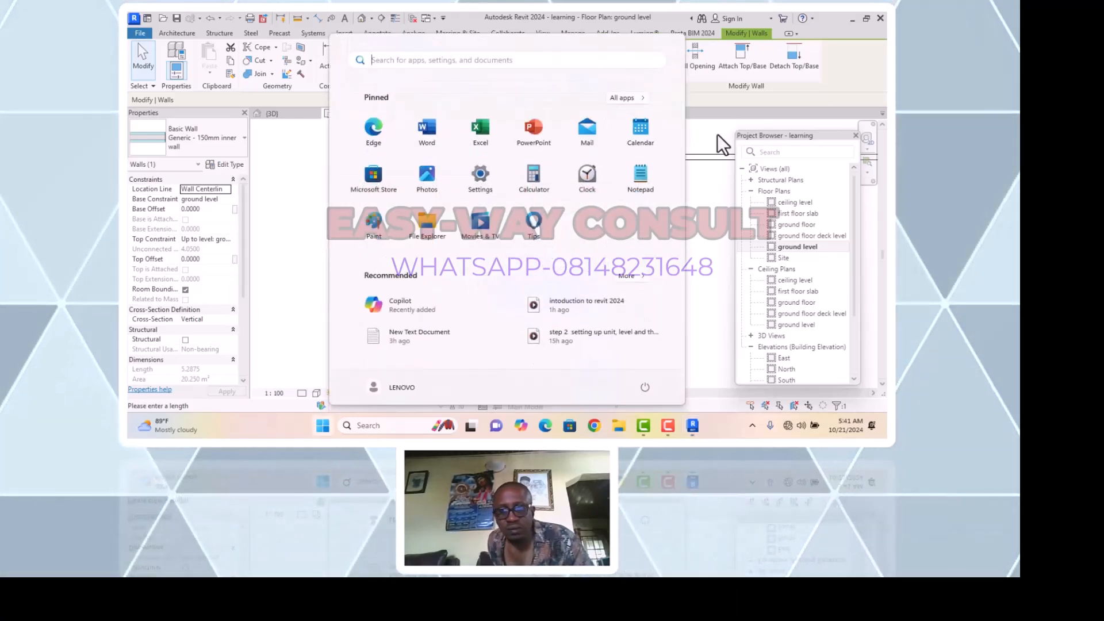
{"action": "key", "text": "super"}
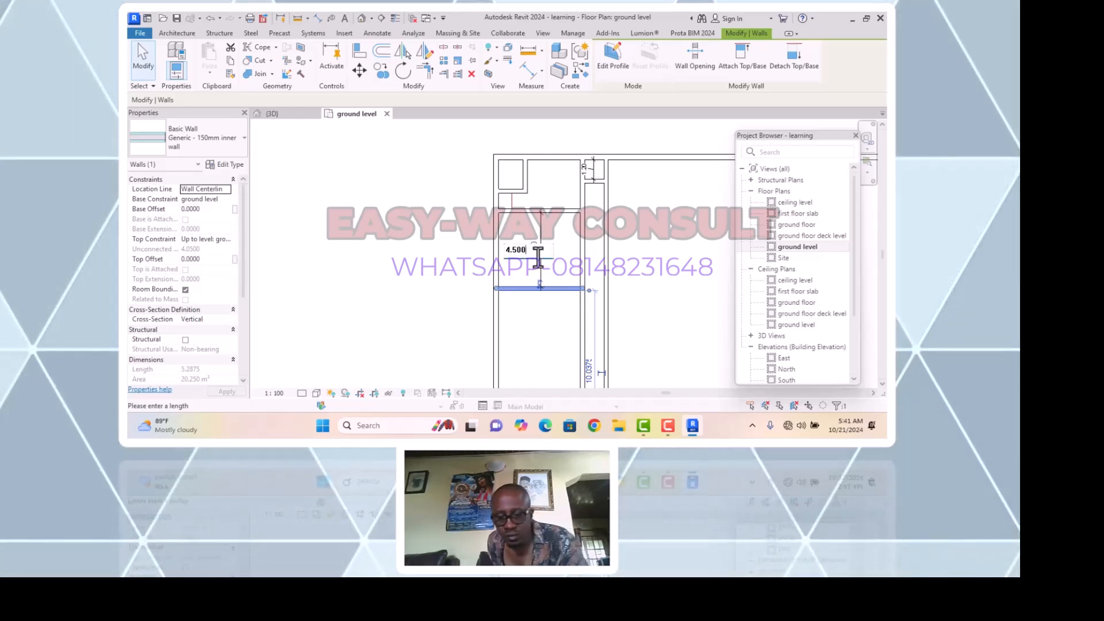
{"action": "key", "text": "BackSpace"}
{"action": "key", "text": "BackSpace"}
{"action": "key", "text": "BackSpace"}
{"action": "key", "text": "BackSpace"}
{"action": "key", "text": "BackSpace"}
{"action": "key", "text": "BackSpace"}
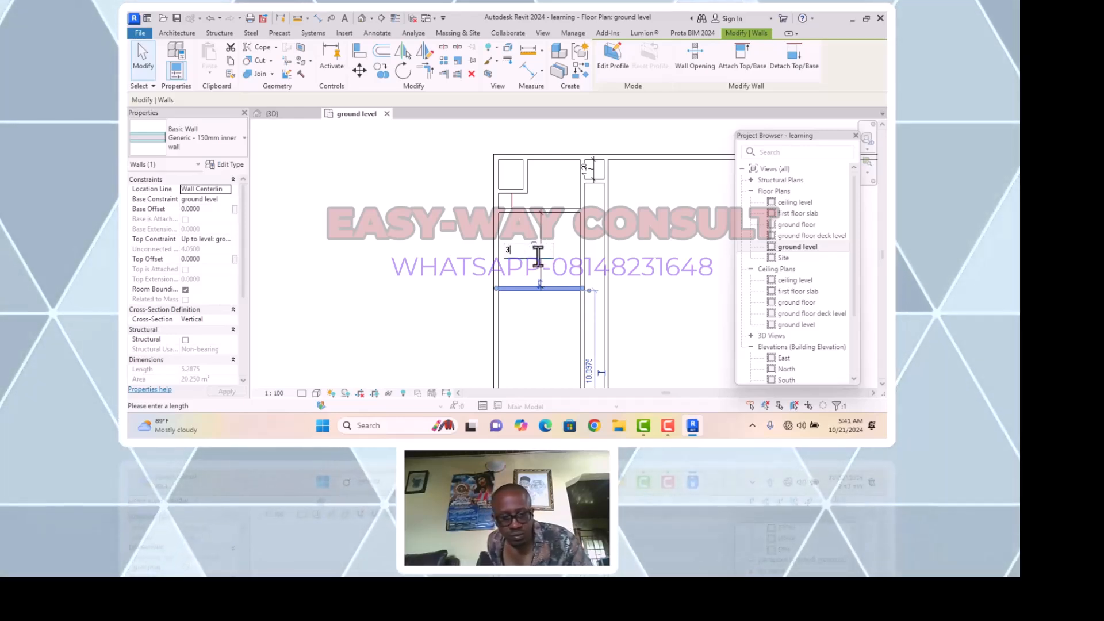
{"action": "type", "text": "3.6"}
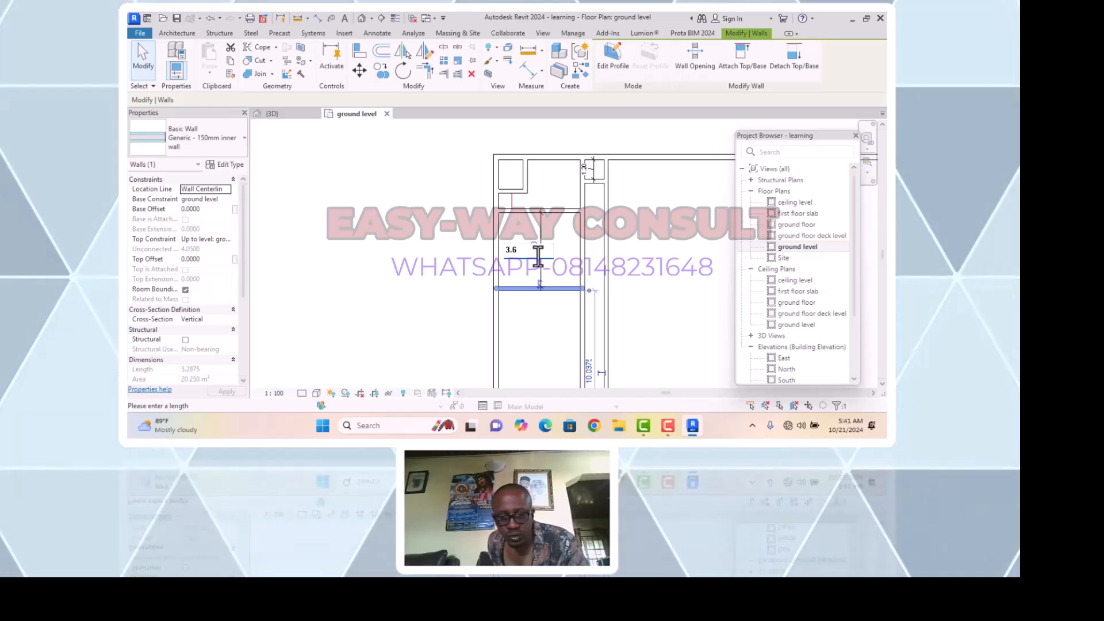
{"action": "key", "text": "Return"}
{"action": "key", "text": "Escape"}
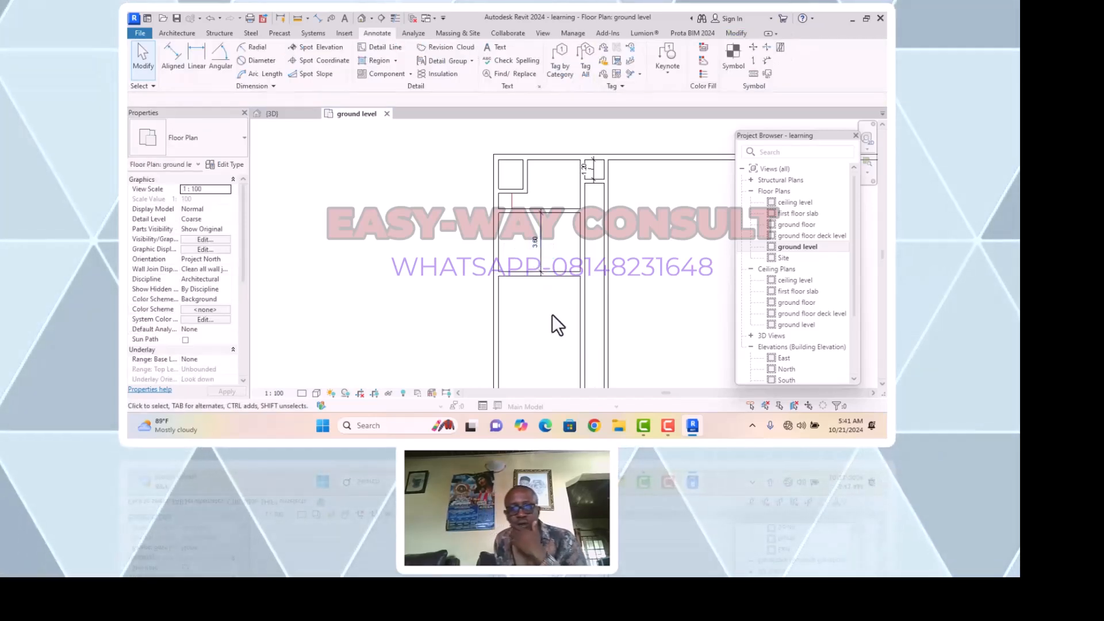
Draw a Generic - 225 mm outer block cross wall from the exterior side wall to the corridor partition, about 2.44 below the lower room cross wall
{"action": "scroll", "coordinate": [561, 288], "scroll_direction": "down", "scroll_amount": 1}
{"action": "scroll", "coordinate": [561, 289], "scroll_direction": "down", "scroll_amount": 1}
{"action": "middle_click_drag", "start_coordinate": [561, 289], "coordinate": [509, 211]}
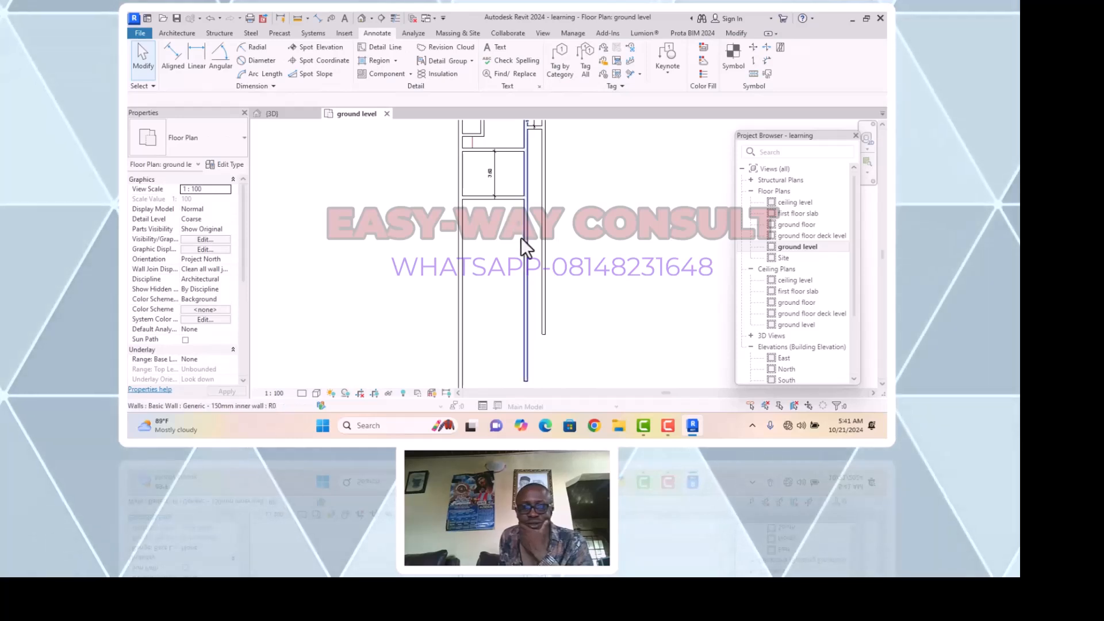
{"action": "scroll", "coordinate": [520, 237], "scroll_direction": "down", "scroll_amount": 1}
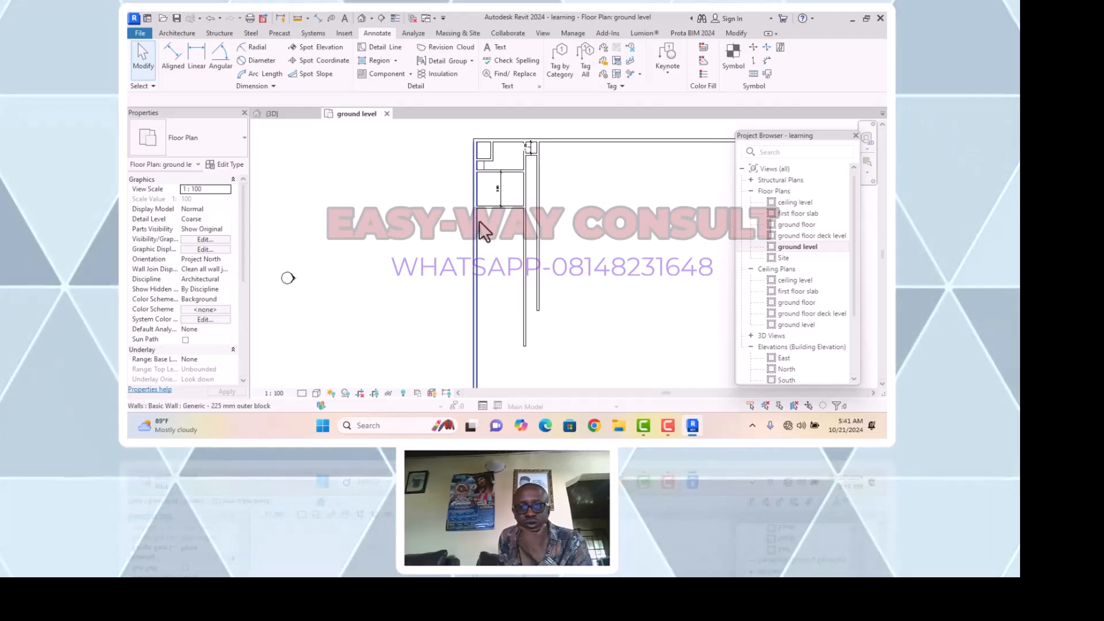
{"action": "middle_click_drag", "start_coordinate": [530, 212], "coordinate": [520, 282]}
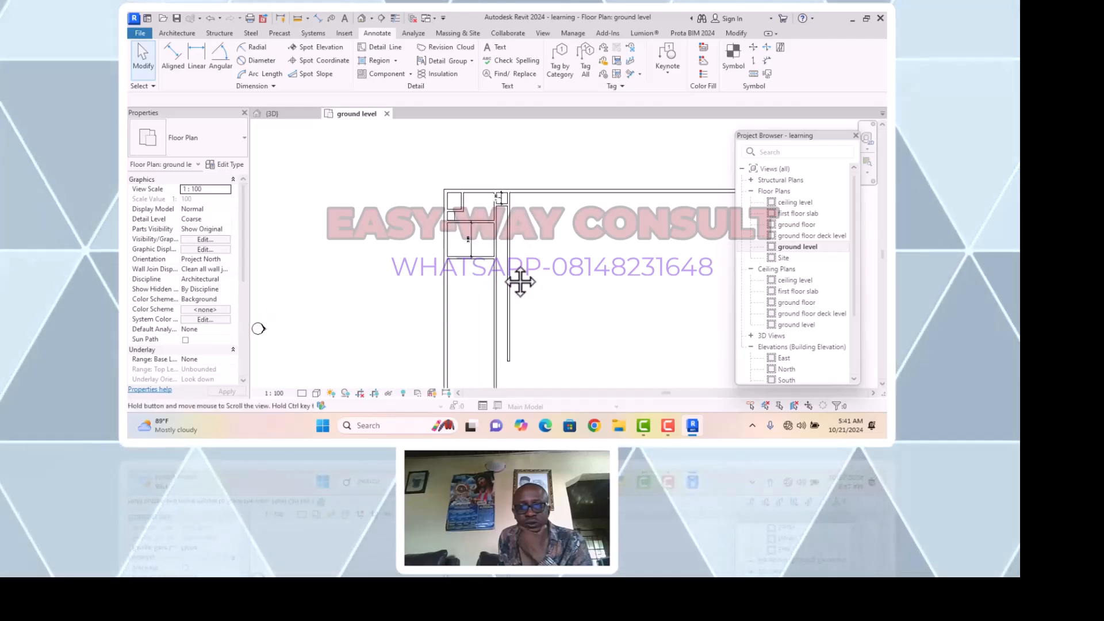
{"action": "scroll", "coordinate": [498, 237], "scroll_direction": "up", "scroll_amount": 2}
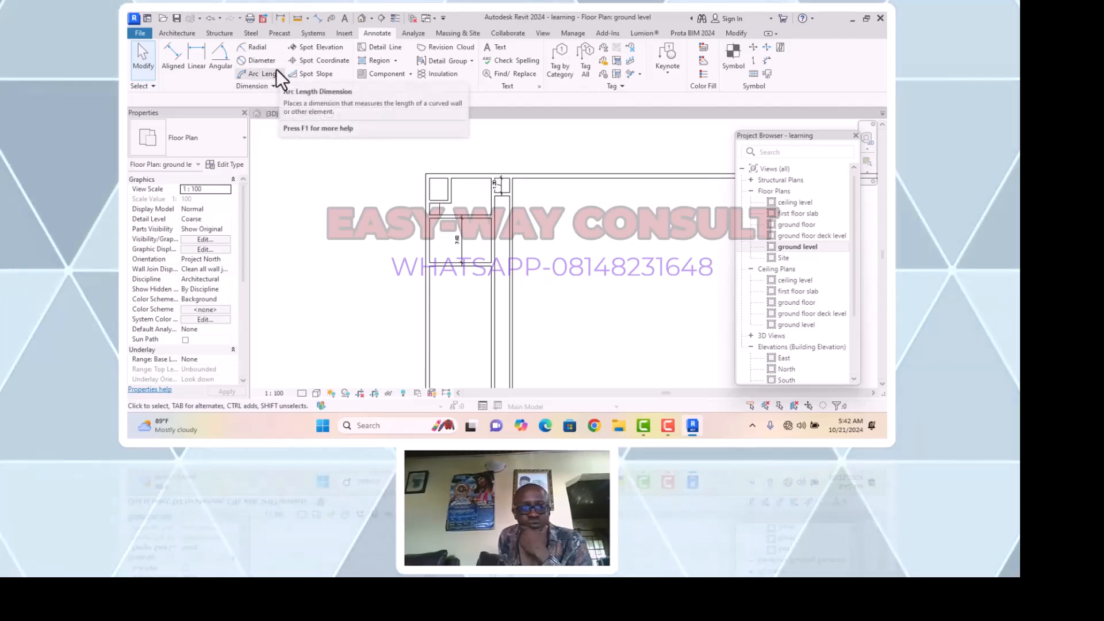
{"action": "left_click", "coordinate": [430, 304]}
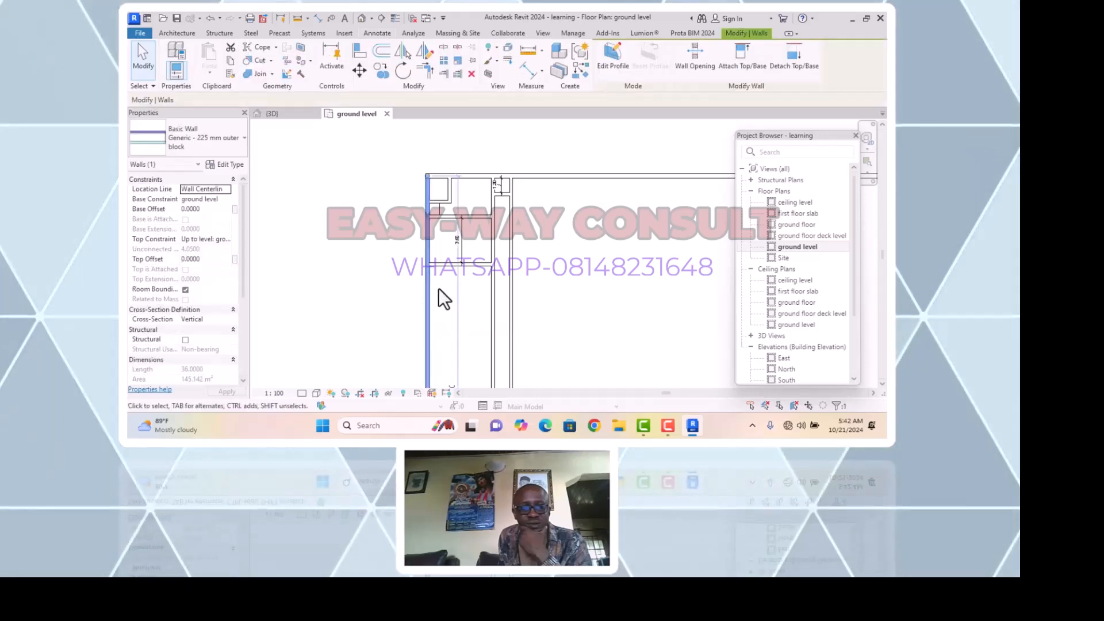
{"action": "right_click", "coordinate": [380, 237]}
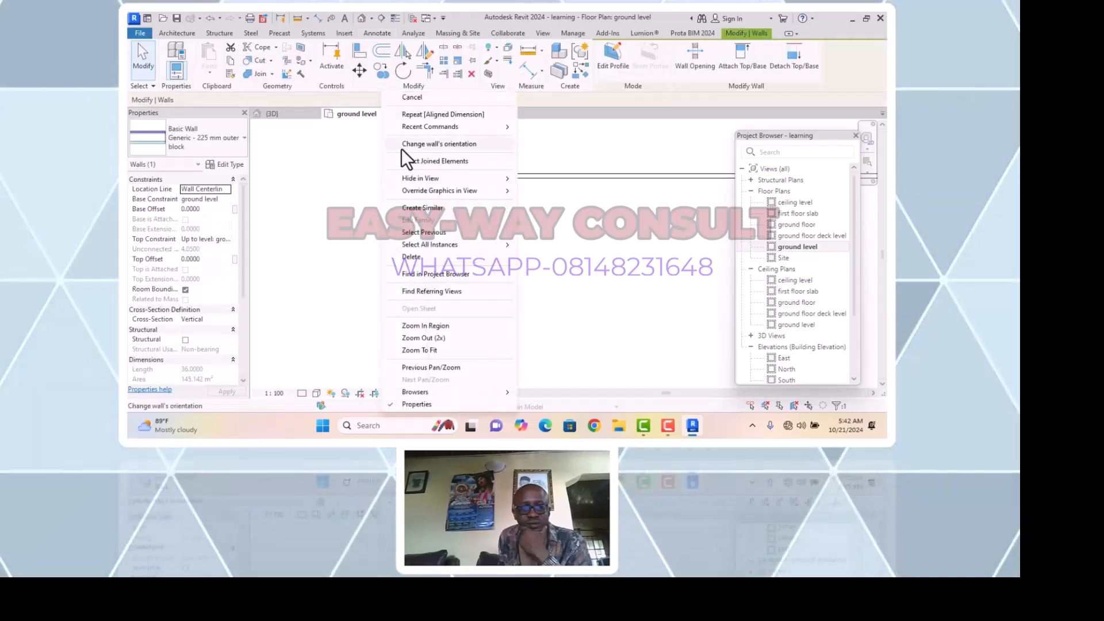
{"action": "mouse_move", "coordinate": [418, 181]}
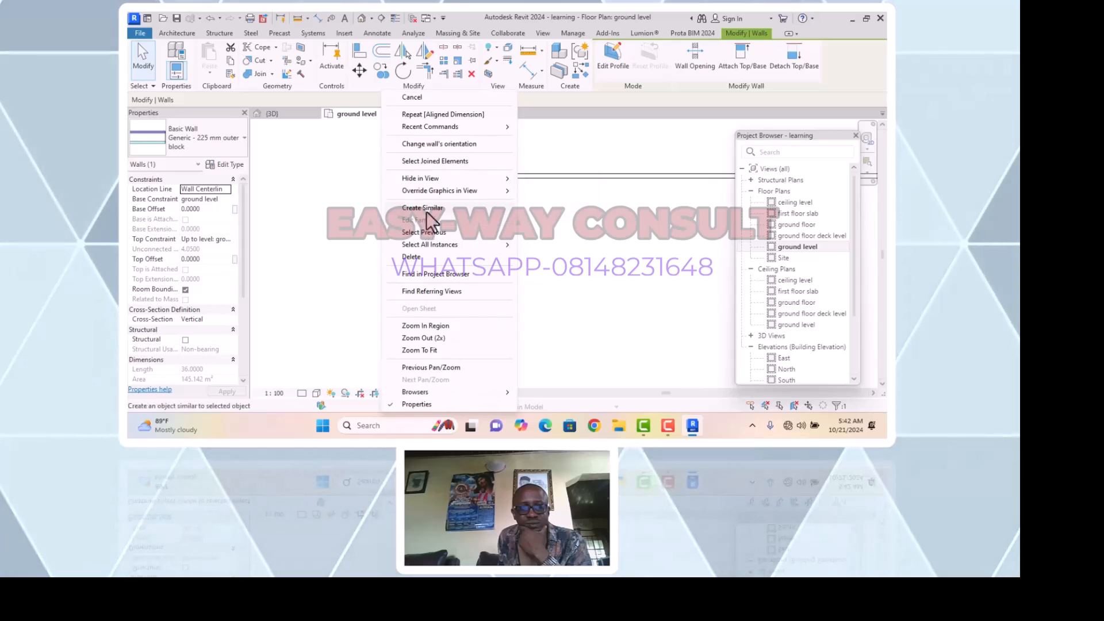
{"action": "left_click", "coordinate": [426, 211]}
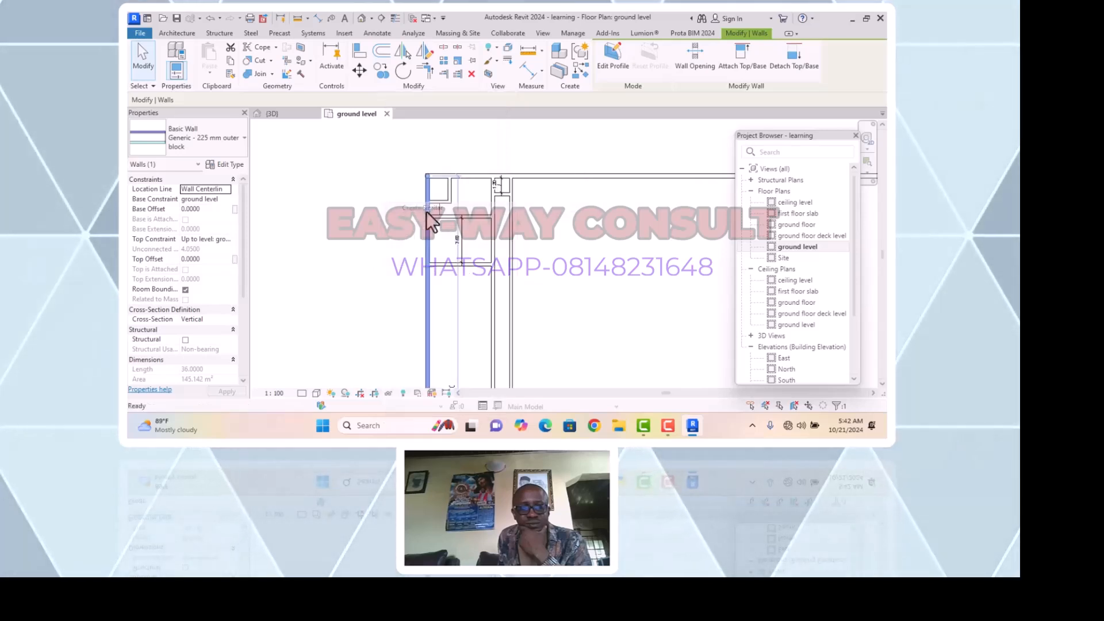
{"action": "left_click", "coordinate": [426, 297]}
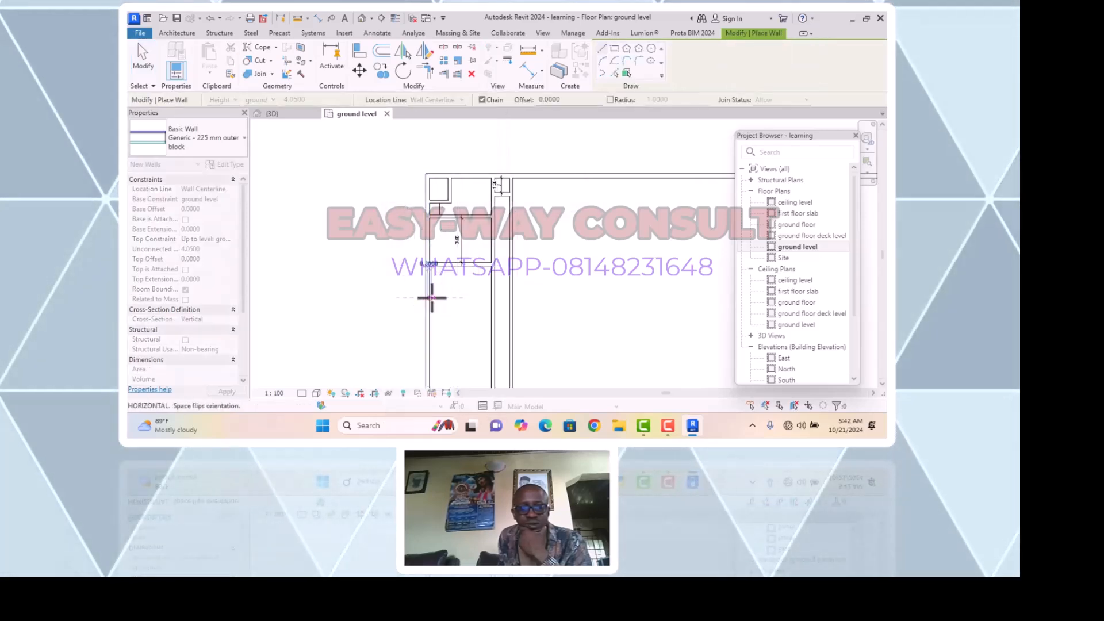
{"action": "left_click", "coordinate": [493, 298]}
{"action": "key", "text": "Escape"}
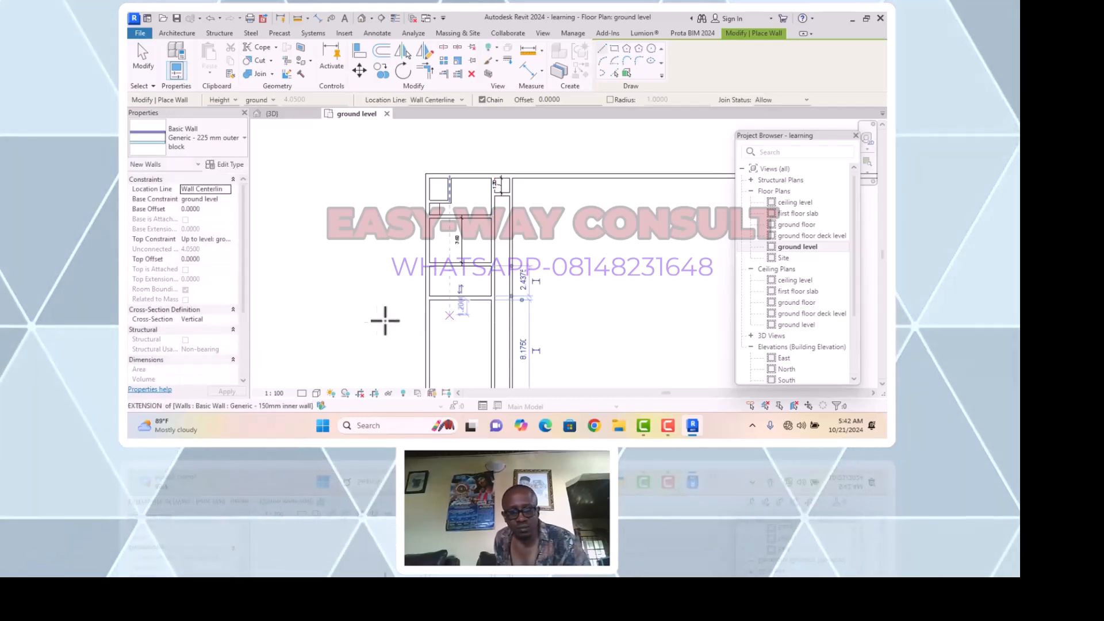
{"action": "key", "text": "Escape"}
Add an aligned dimension between the facing faces of the lower room cross wall and the new 225 mm cross wall
{"action": "scroll", "coordinate": [470, 295], "scroll_direction": "up", "scroll_amount": 1}
{"action": "scroll", "coordinate": [471, 296], "scroll_direction": "up", "scroll_amount": 1}
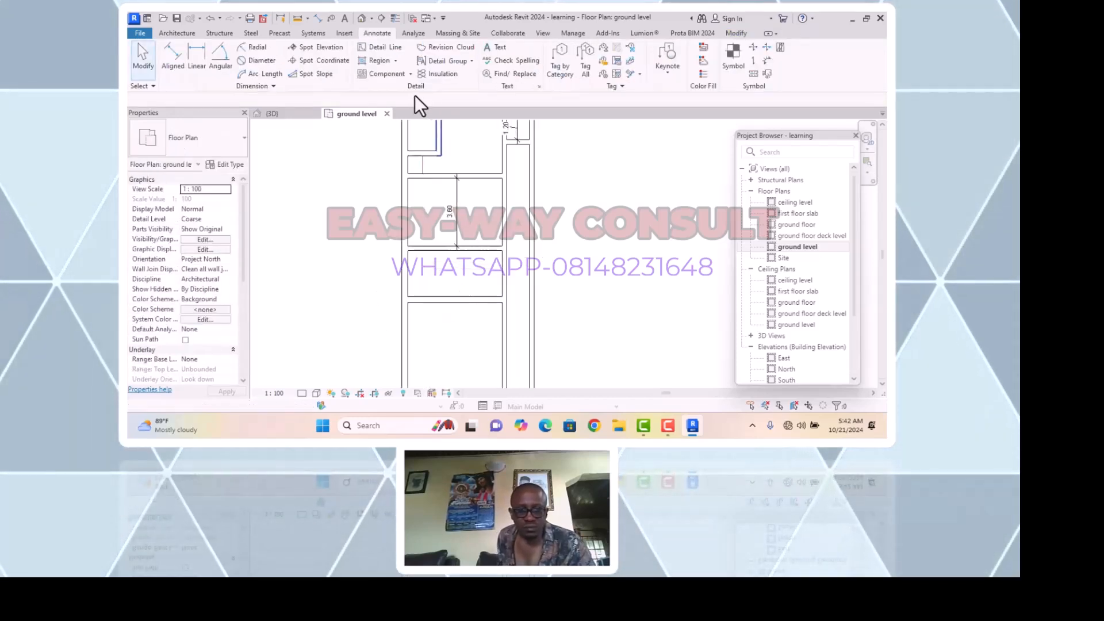
{"action": "left_click", "coordinate": [171, 59]}
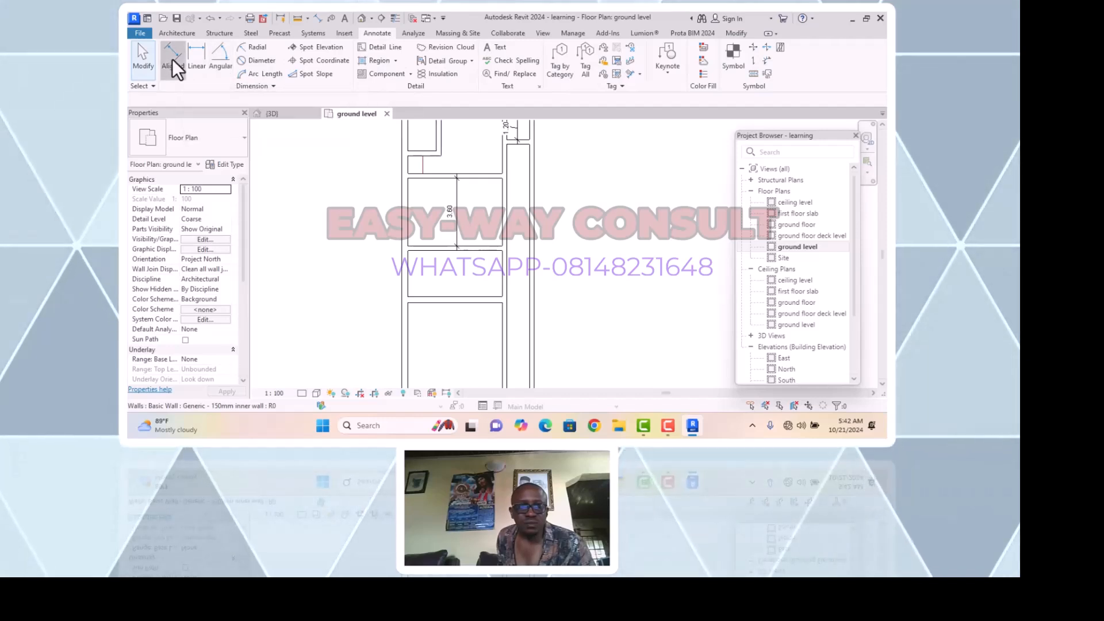
{"action": "left_click", "coordinate": [431, 251]}
{"action": "scroll", "coordinate": [433, 291], "scroll_direction": "up", "scroll_amount": 2}
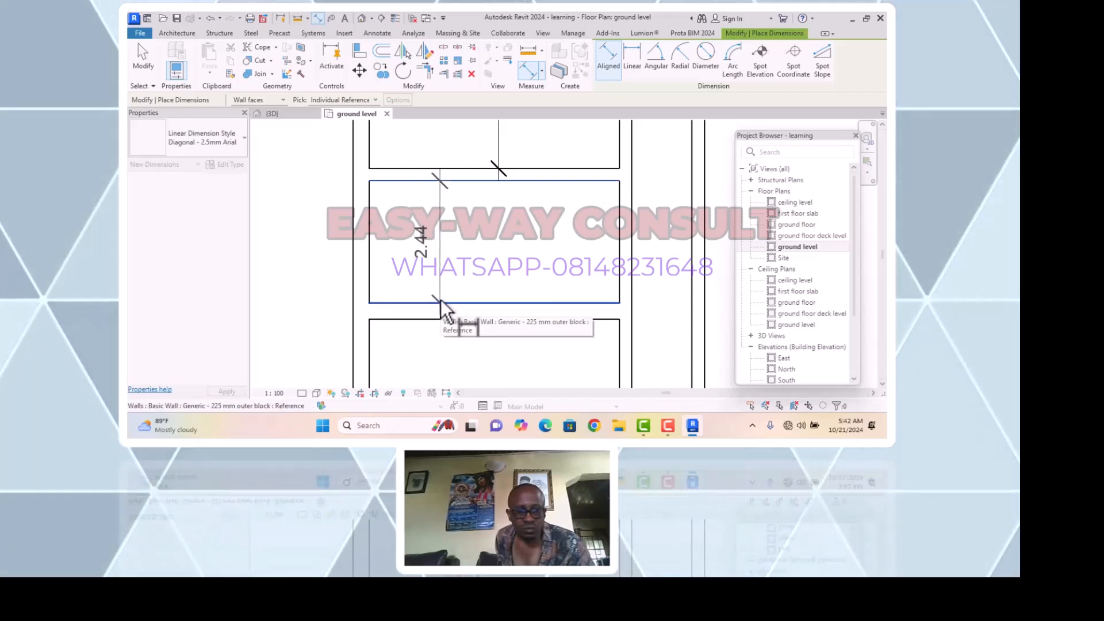
{"action": "left_click", "coordinate": [440, 299]}
{"action": "left_click", "coordinate": [443, 266]}
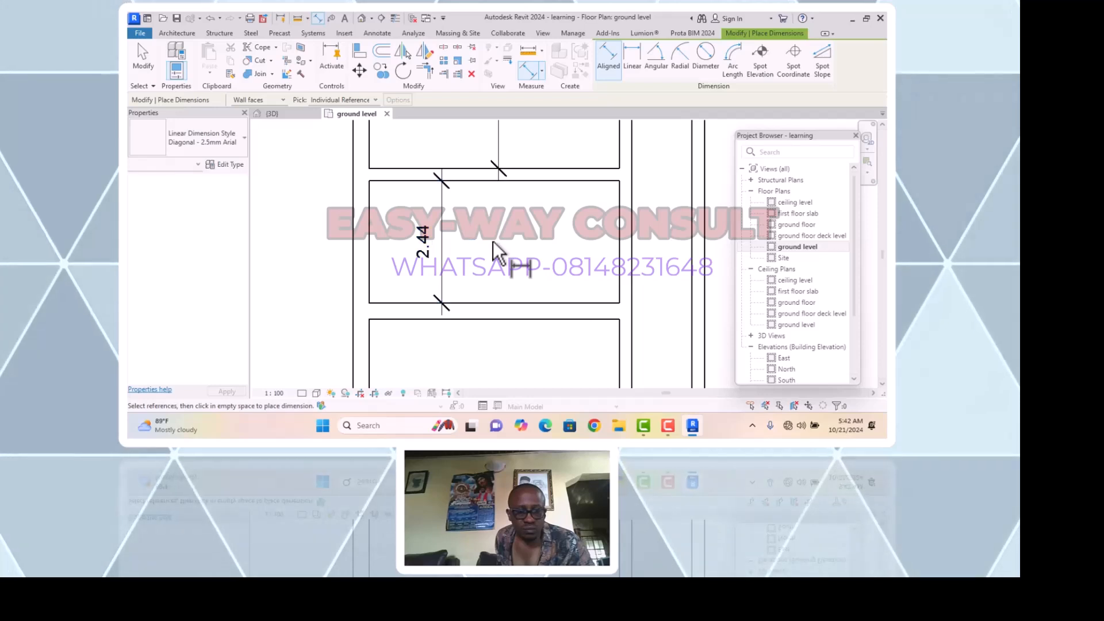
{"action": "key", "text": "Escape"}
{"action": "key", "text": "Escape"}
Set the 225 mm cross wall's distance from the room cross wall above it to 0.9
{"action": "left_click", "coordinate": [485, 306]}
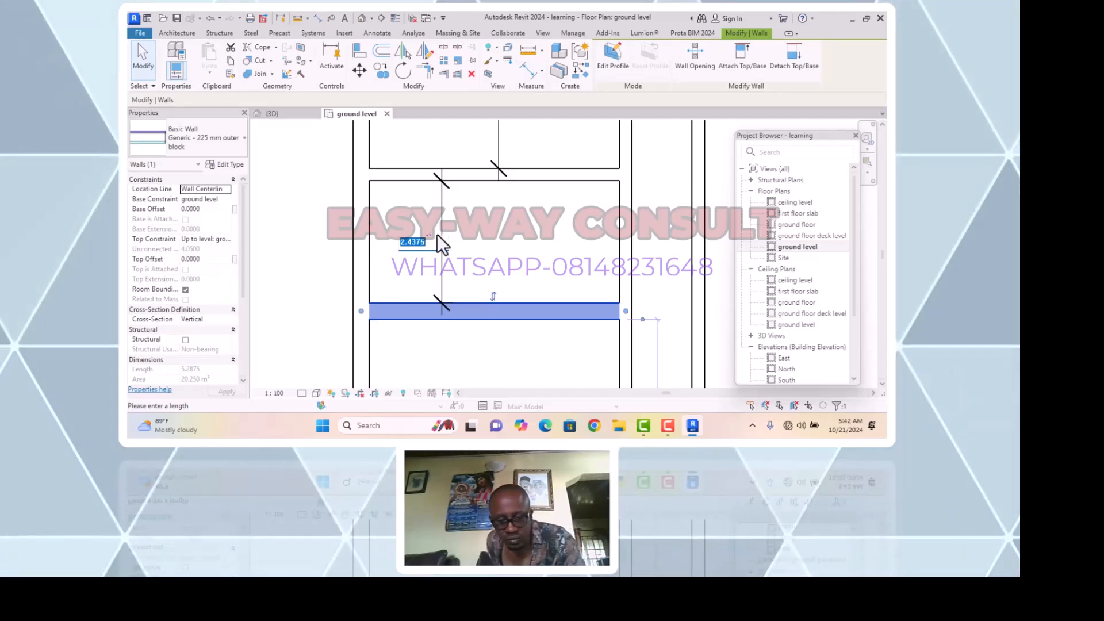
{"action": "key", "text": "BackSpace"}
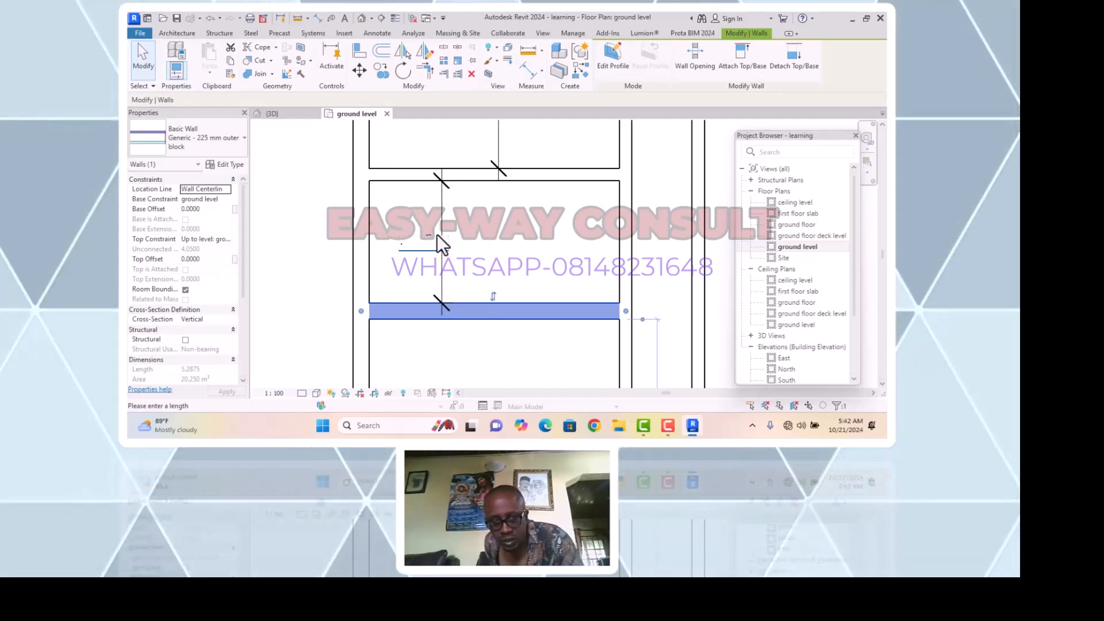
{"action": "type", "text": "0"}
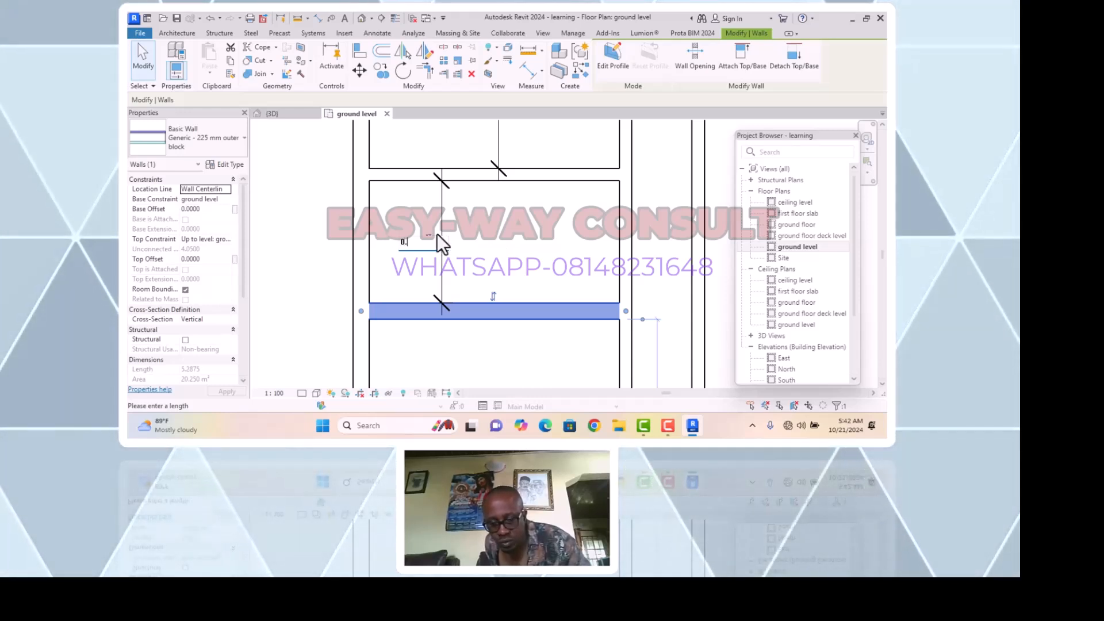
{"action": "type", "text": ".9"}
{"action": "key", "text": "Return"}
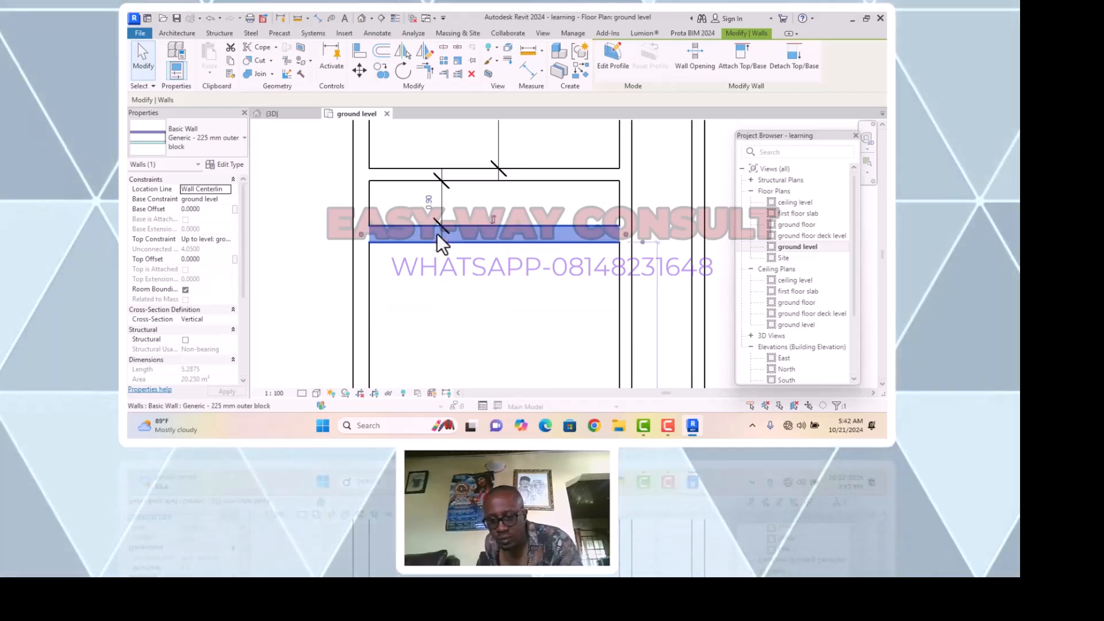
{"action": "left_click", "coordinate": [501, 295]}
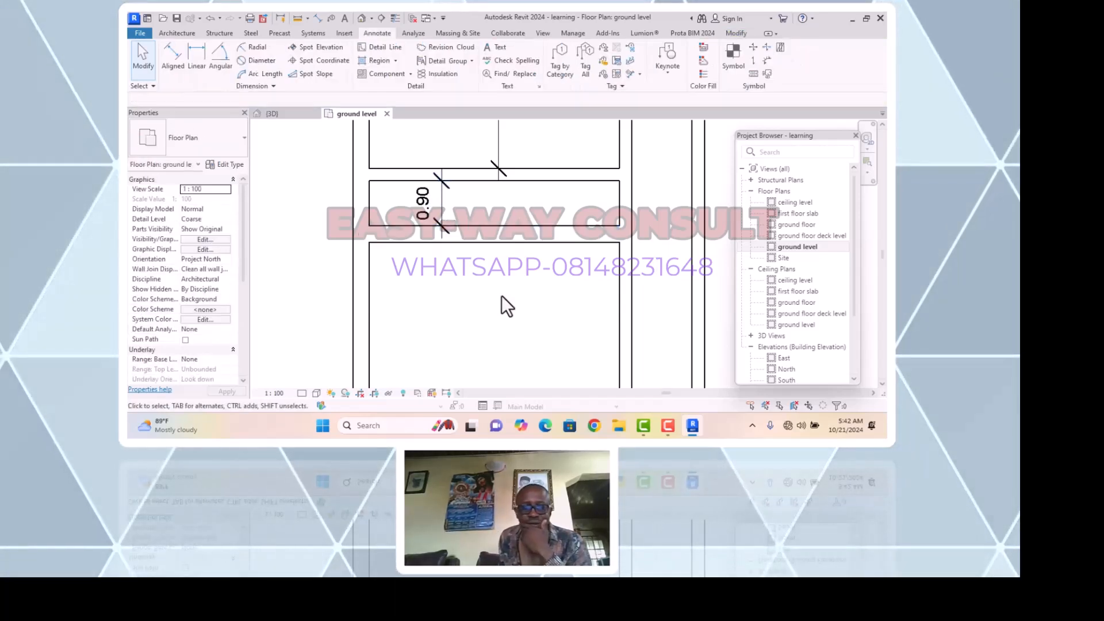
{"action": "scroll", "coordinate": [512, 311], "scroll_direction": "down", "scroll_amount": 5}
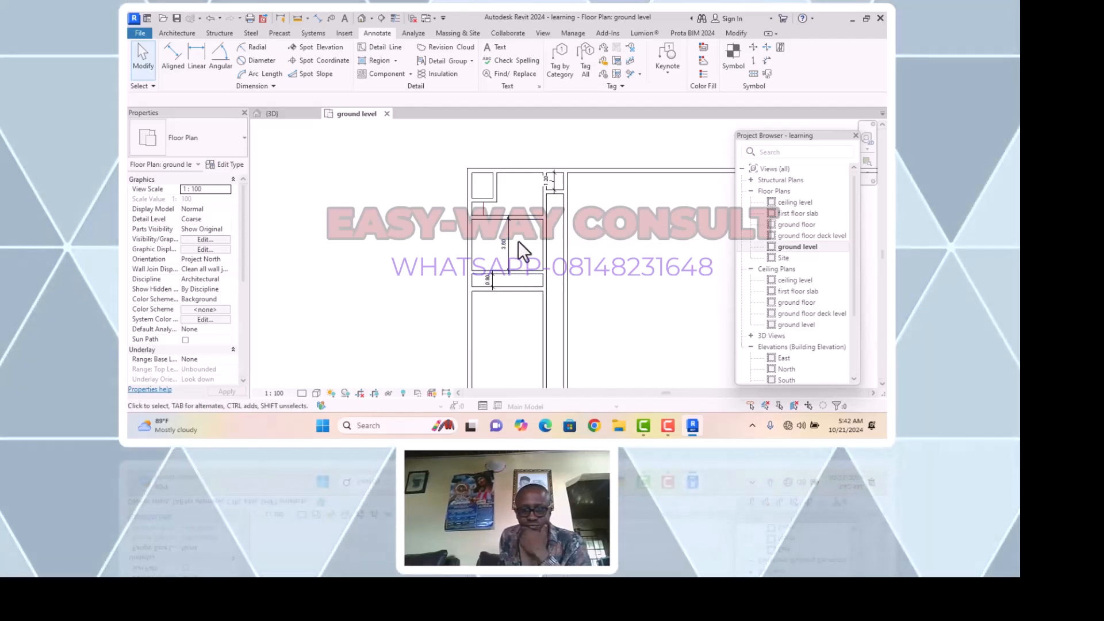
{"action": "middle_click_drag", "start_coordinate": [618, 270], "coordinate": [529, 218]}
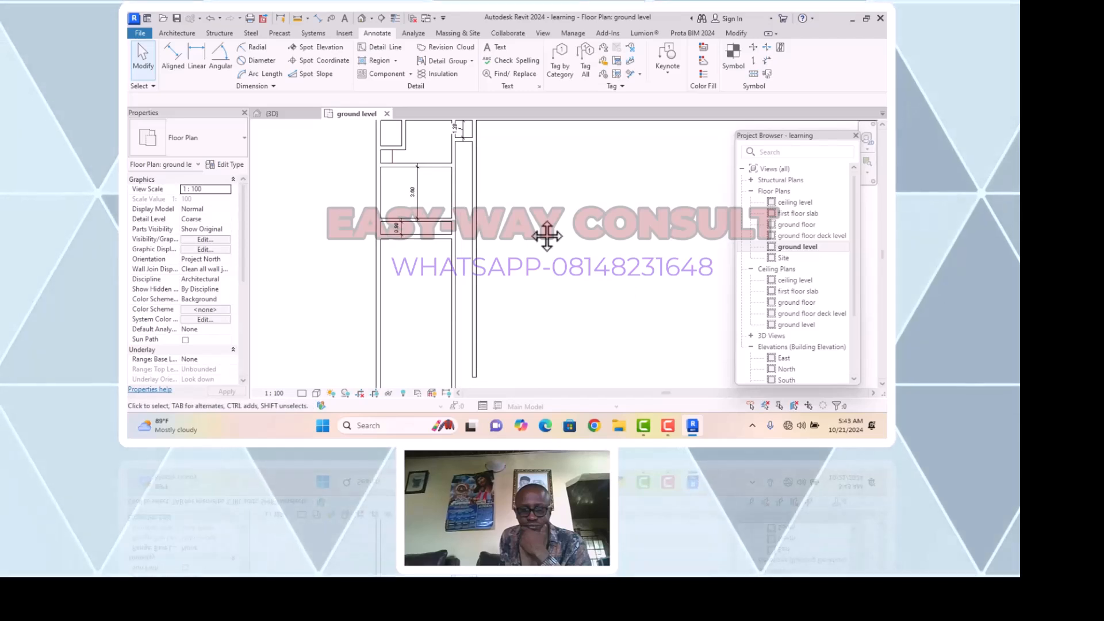
{"action": "left_click", "coordinate": [418, 236]}
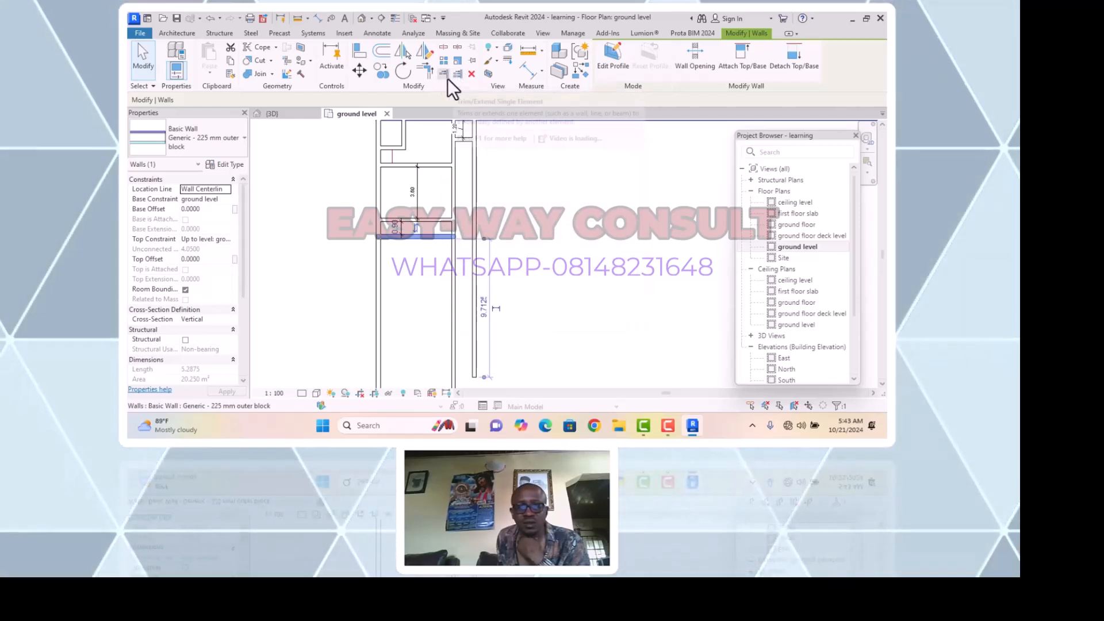
{"action": "left_click", "coordinate": [447, 79]}
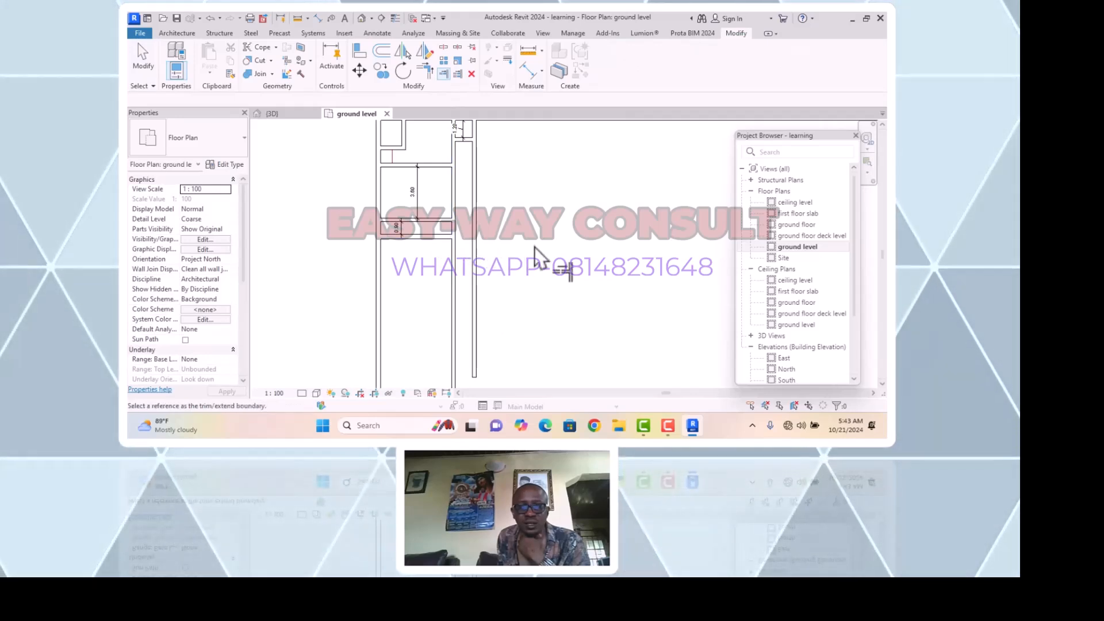
{"action": "key", "text": "Escape"}
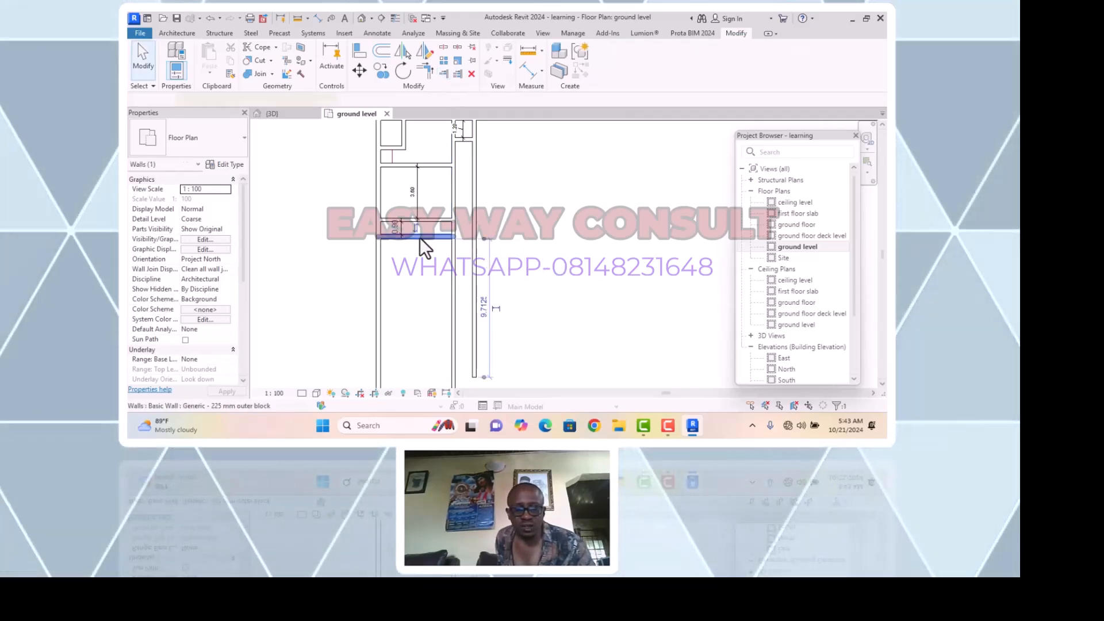
{"action": "left_click", "coordinate": [420, 236]}
{"action": "left_click", "coordinate": [446, 74]}
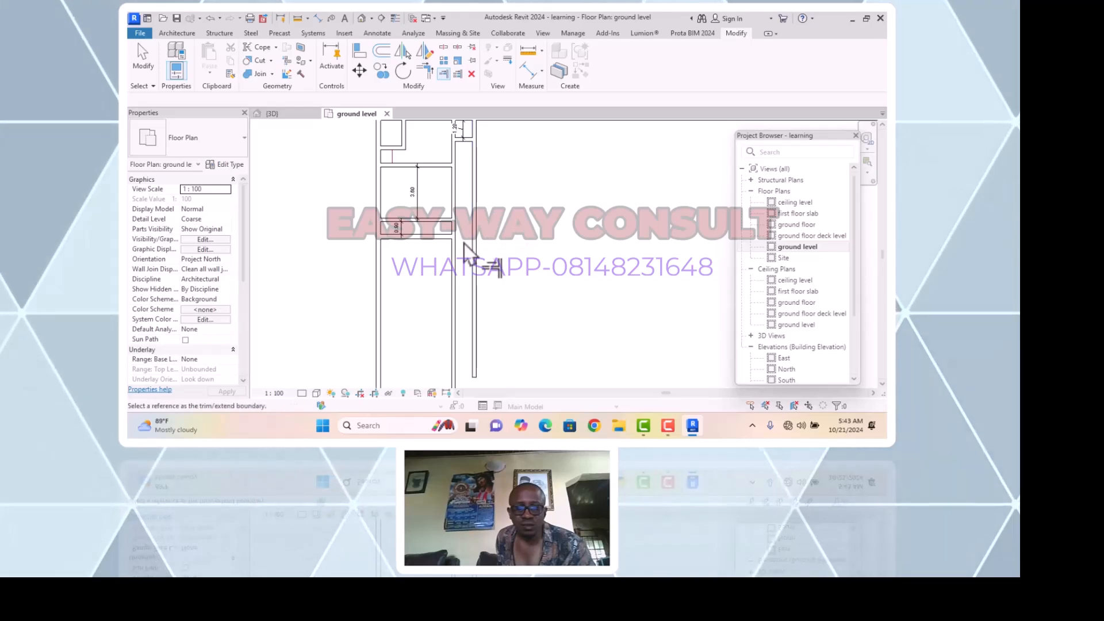
{"action": "key", "text": "Escape"}
{"action": "left_click", "coordinate": [423, 239]}
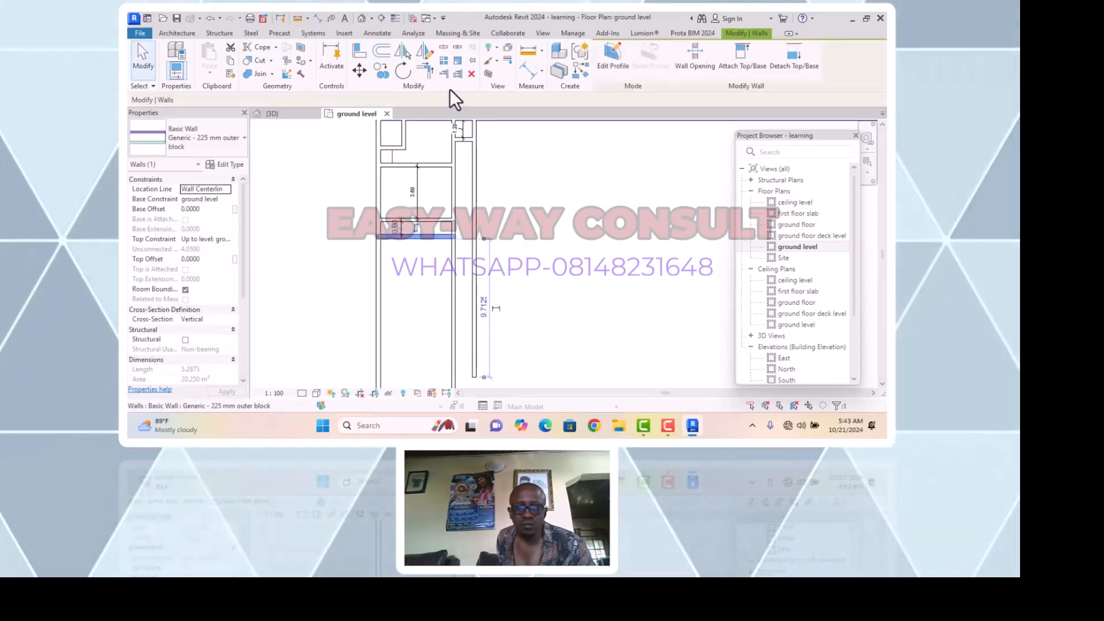
{"action": "left_click", "coordinate": [445, 75]}
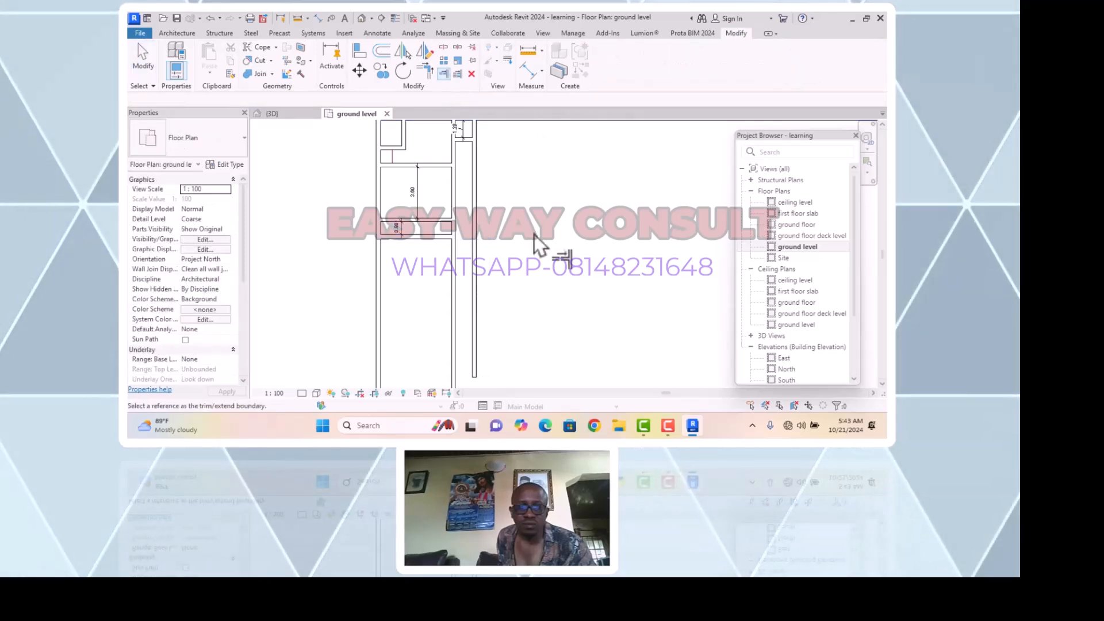
{"action": "key", "text": "Escape"}
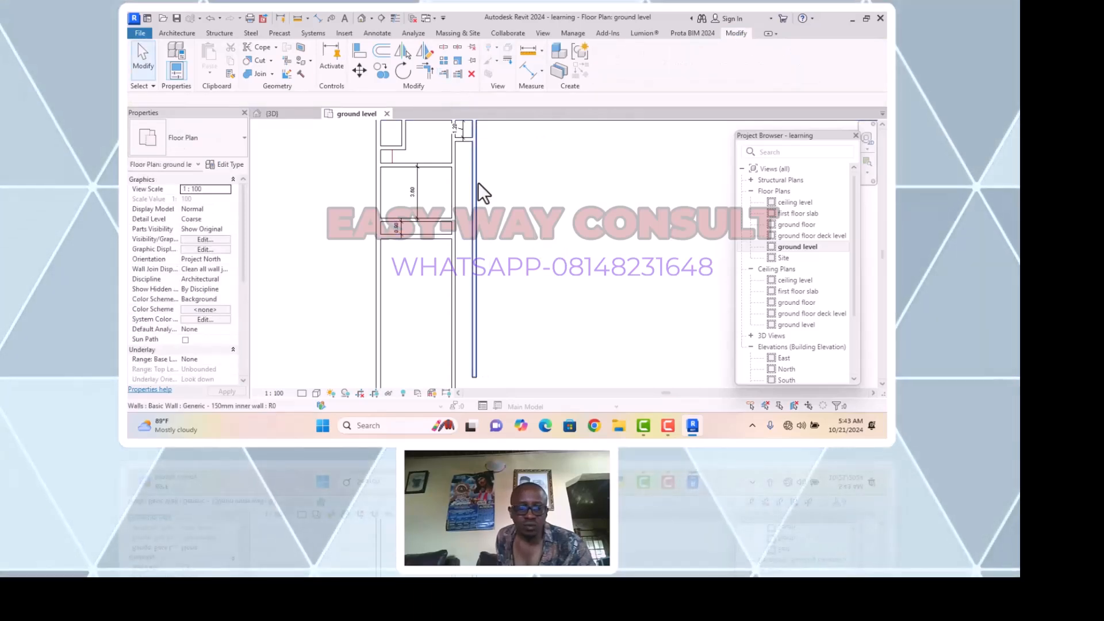
Try to extend the 225 mm cross wall across the corridor to its far wall with Trim/Extend Single Element
{"action": "left_click", "coordinate": [443, 74]}
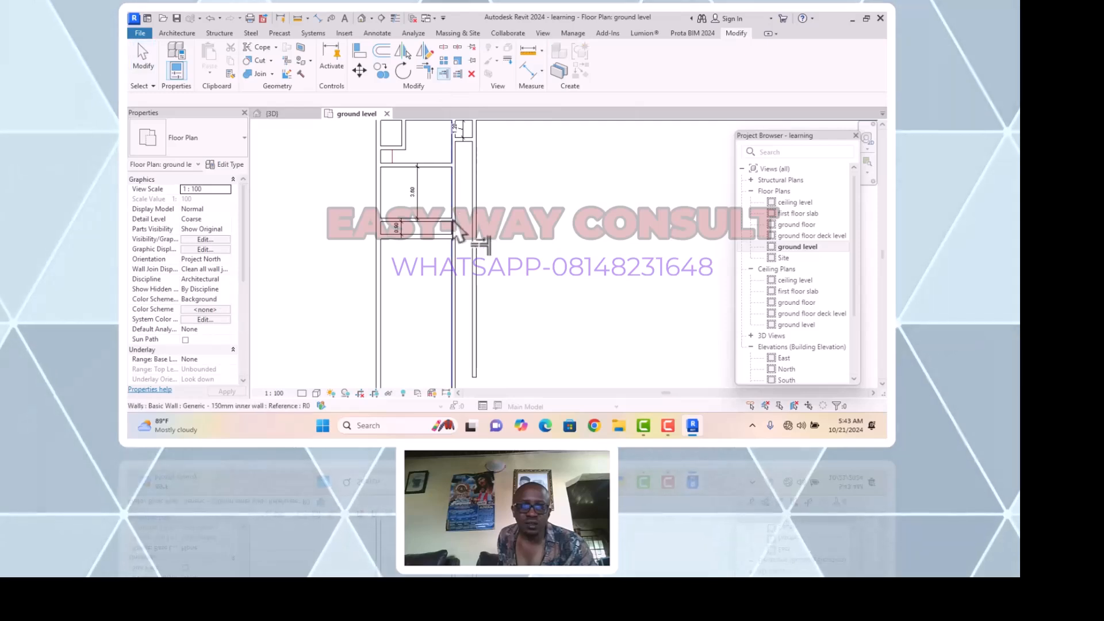
{"action": "left_click", "coordinate": [416, 235]}
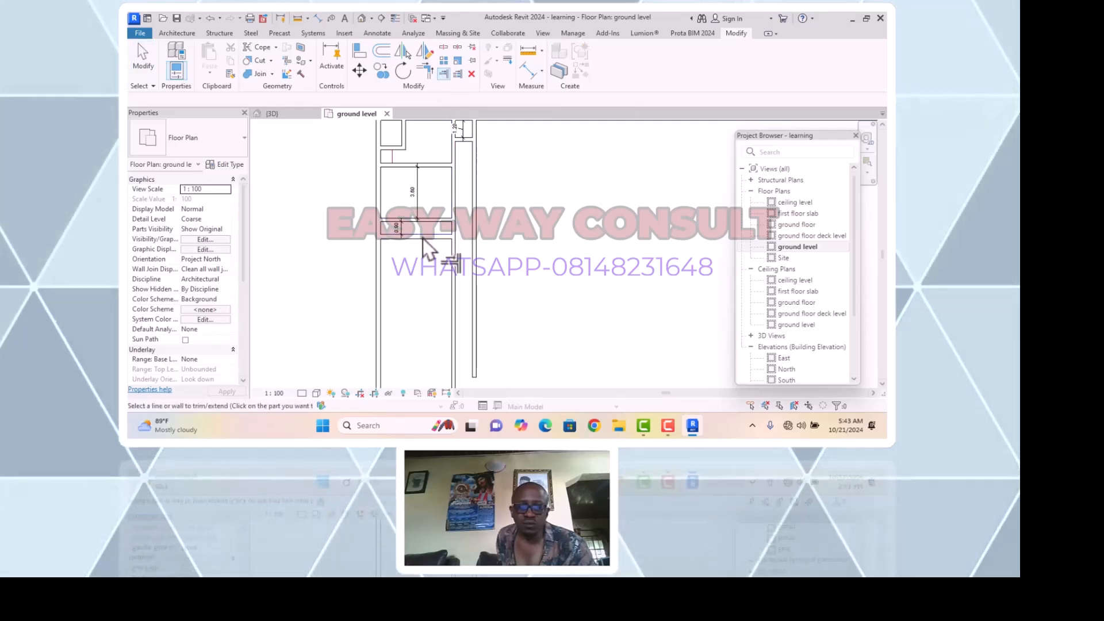
{"action": "left_click", "coordinate": [458, 266]}
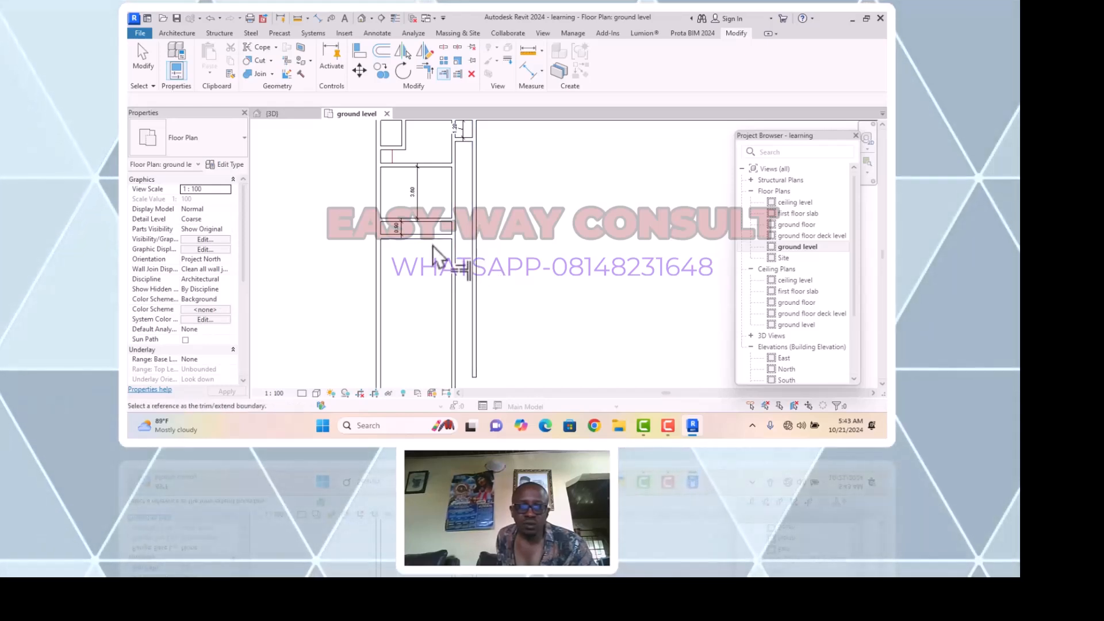
{"action": "key", "text": "Escape"}
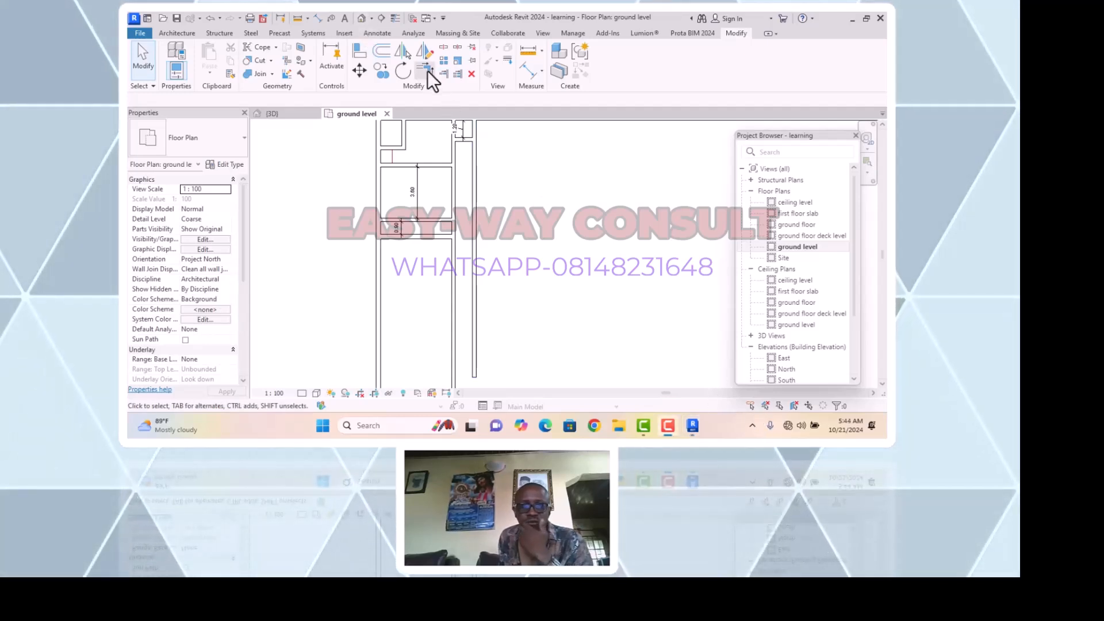
{"action": "left_click", "coordinate": [444, 73]}
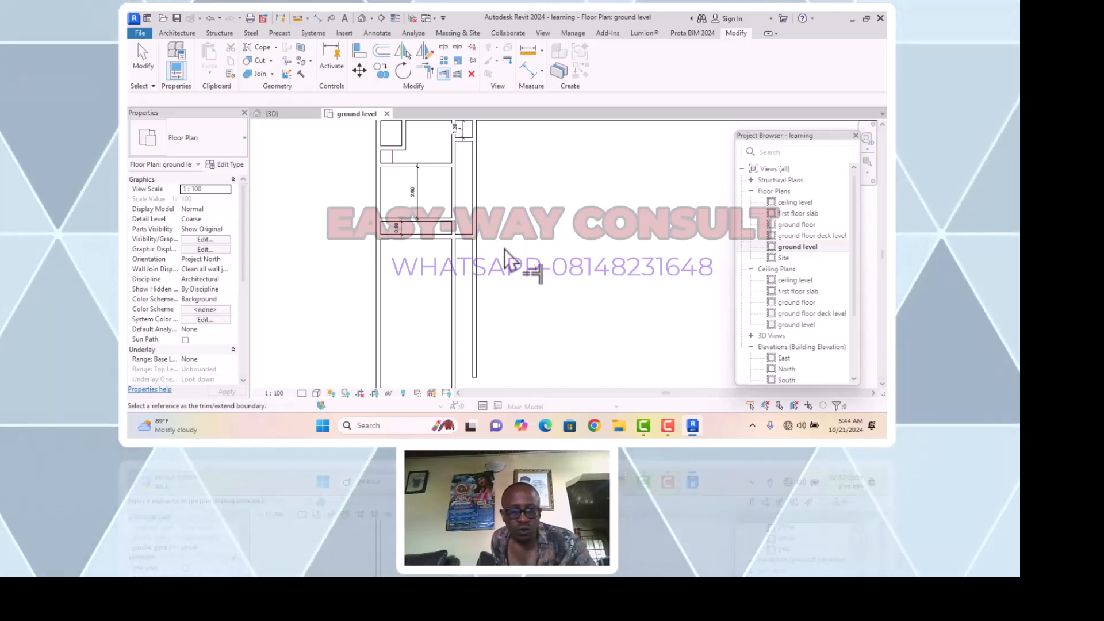
{"action": "key", "text": "Escape"}
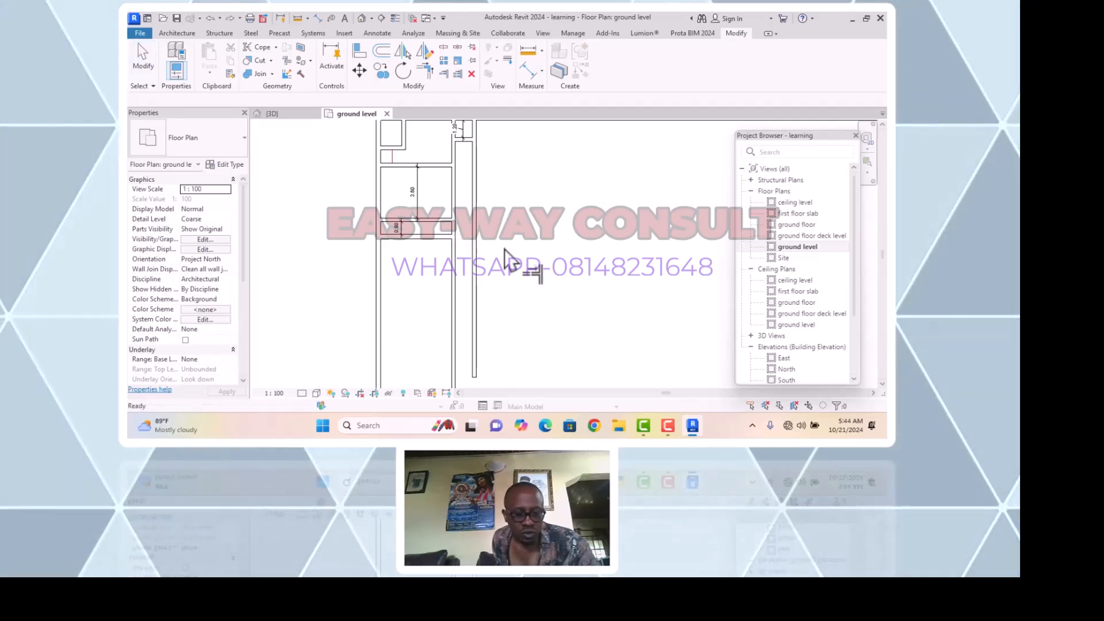
Stretch the corridor end of the 225 mm cross wall across the corridor to the far corridor wall
{"action": "left_click", "coordinate": [427, 236]}
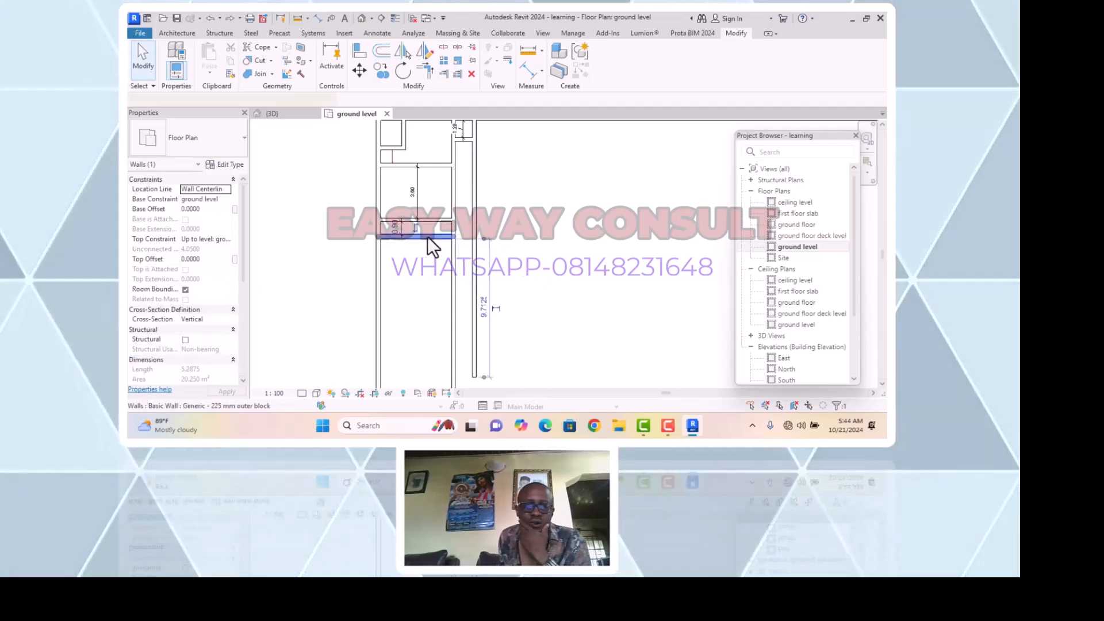
{"action": "scroll", "coordinate": [457, 238], "scroll_direction": "up", "scroll_amount": 5}
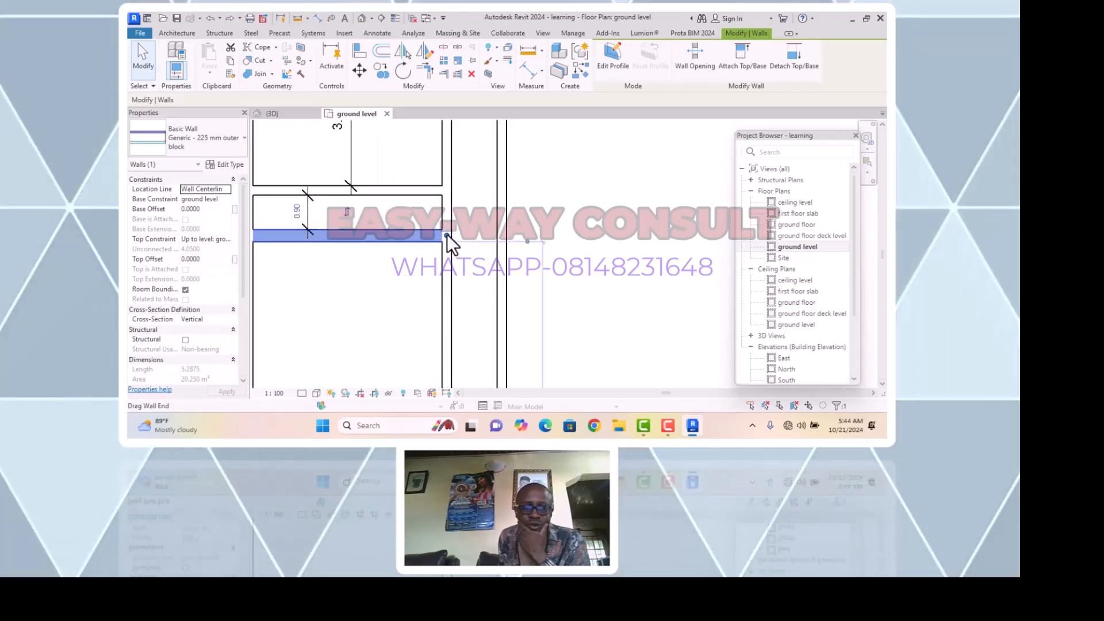
{"action": "left_click_drag", "start_coordinate": [447, 235], "coordinate": [501, 236]}
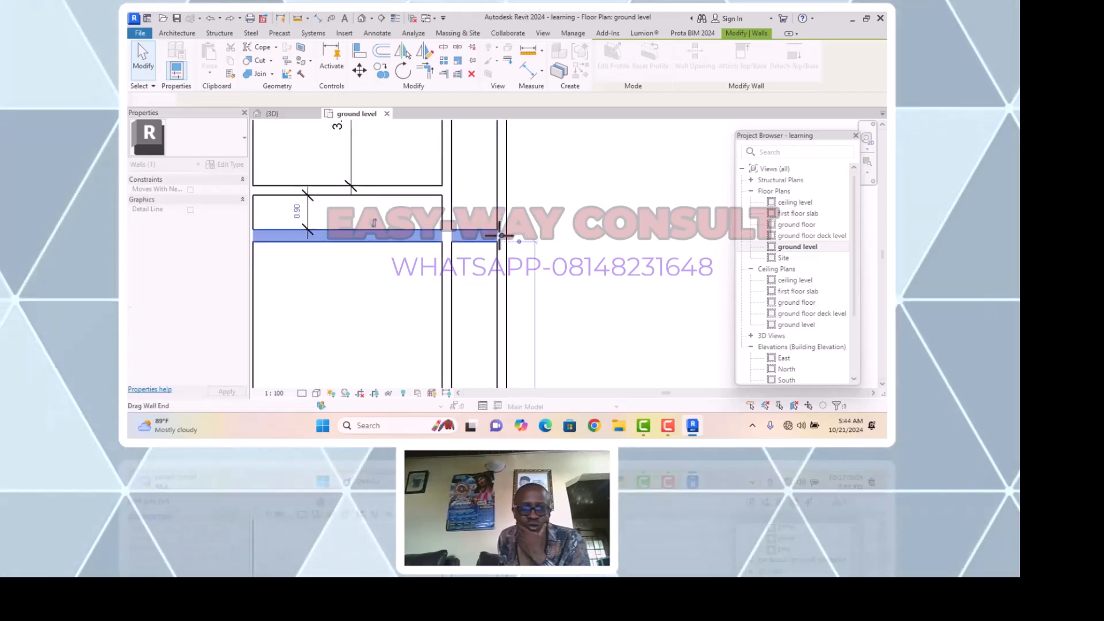
{"action": "left_click", "coordinate": [574, 238]}
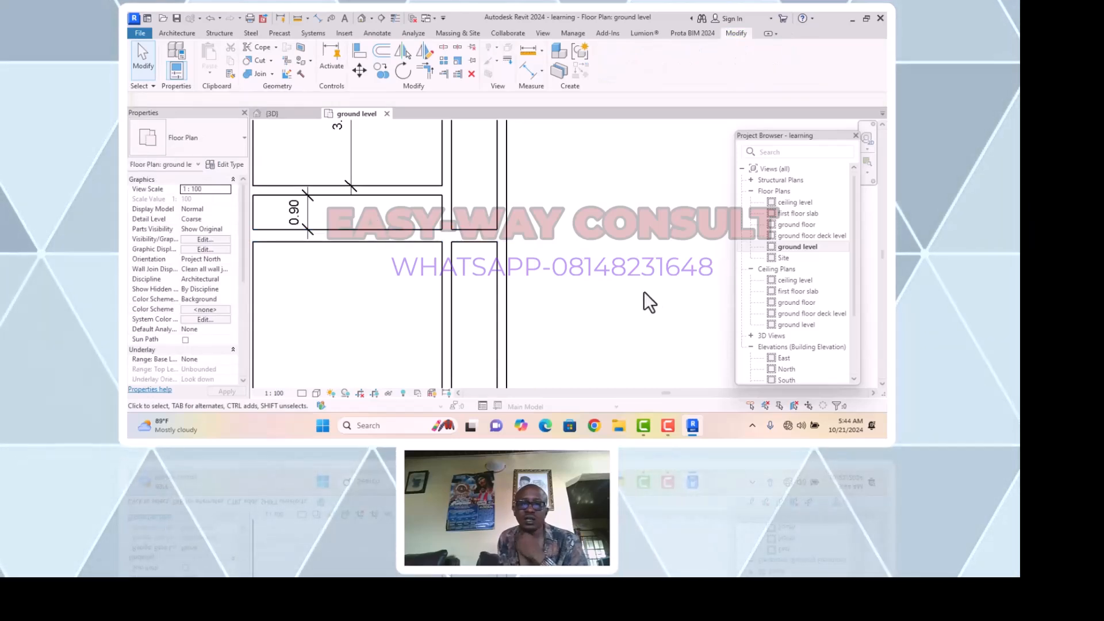
Draw a Generic - 150mm inner wall between the lower room cross wall and the 225 mm cross wall, about 2.18 from the exterior side wall
{"action": "scroll", "coordinate": [530, 266], "scroll_direction": "down", "scroll_amount": 5}
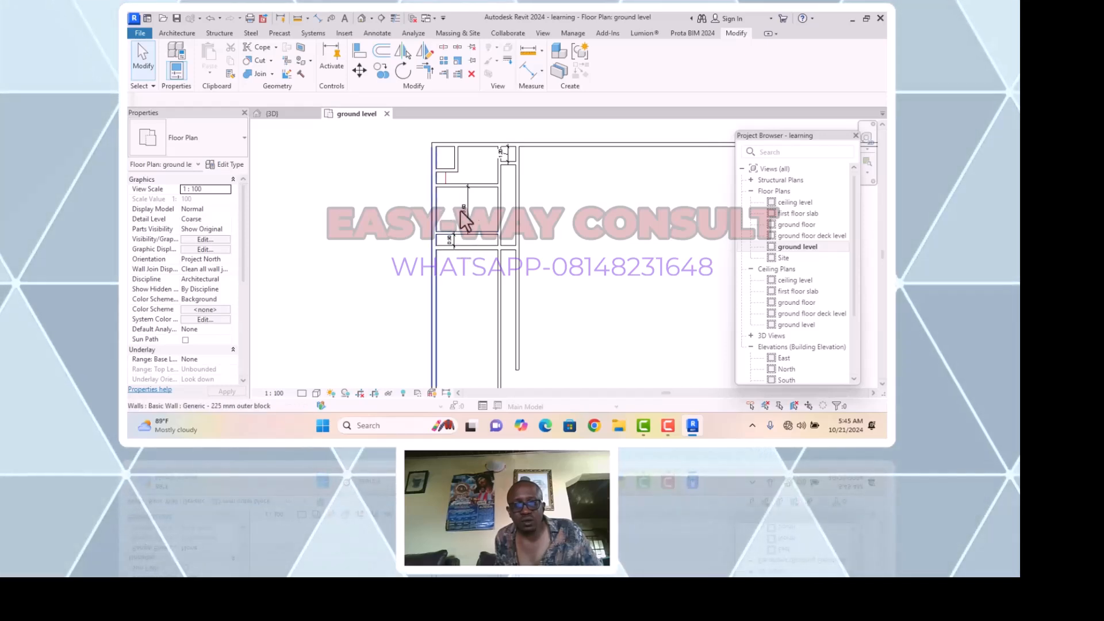
{"action": "scroll", "coordinate": [456, 243], "scroll_direction": "up", "scroll_amount": 2}
{"action": "scroll", "coordinate": [457, 243], "scroll_direction": "up", "scroll_amount": 2}
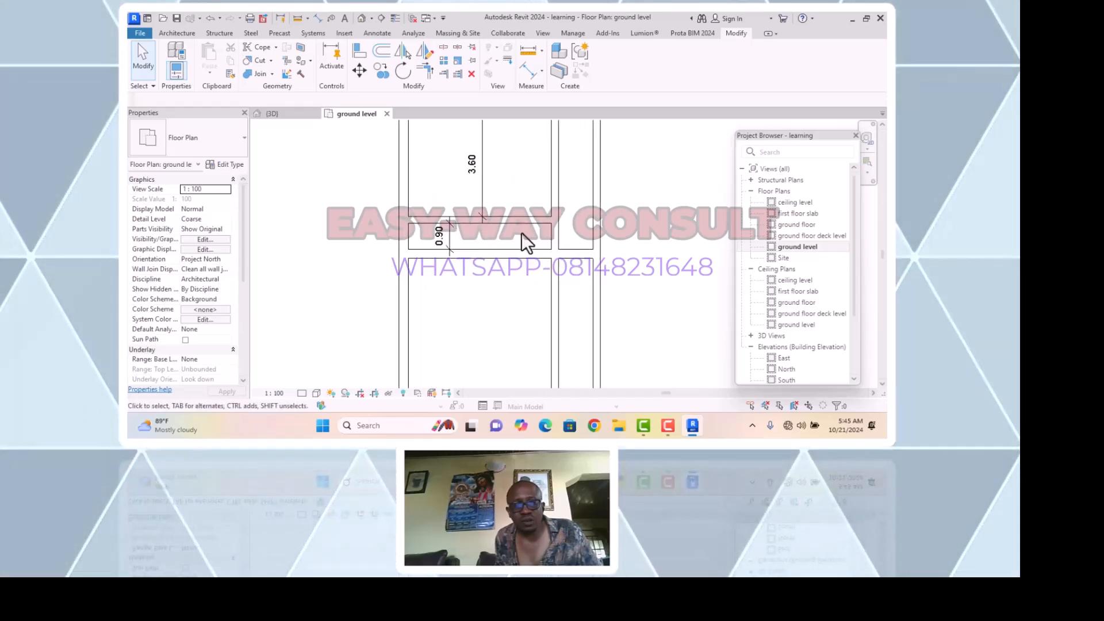
{"action": "left_click", "coordinate": [481, 254]}
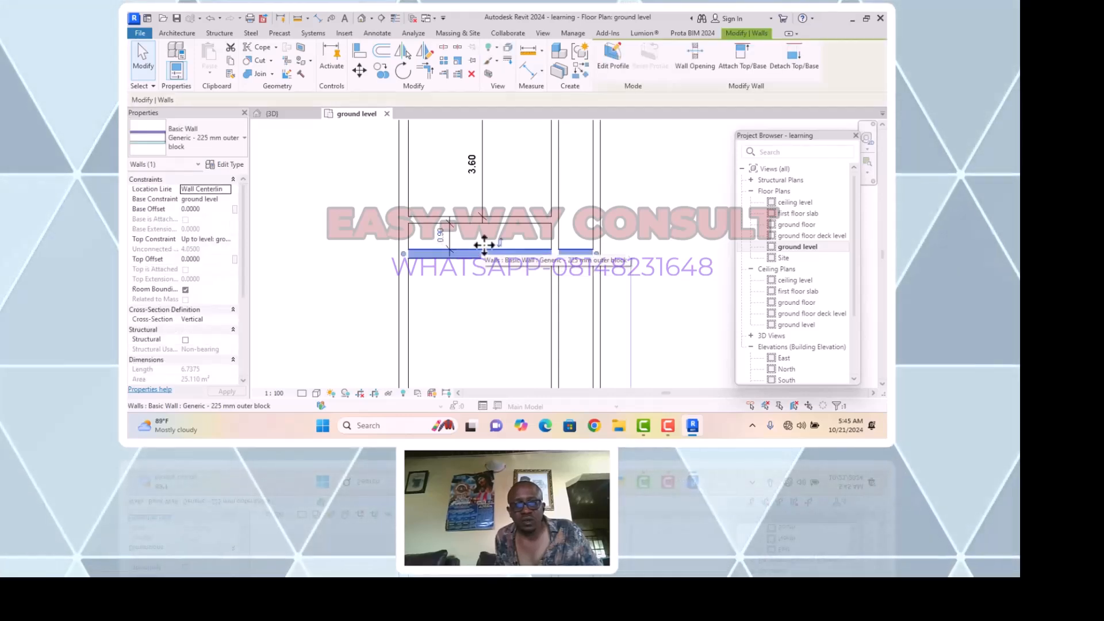
{"action": "left_click", "coordinate": [654, 226]}
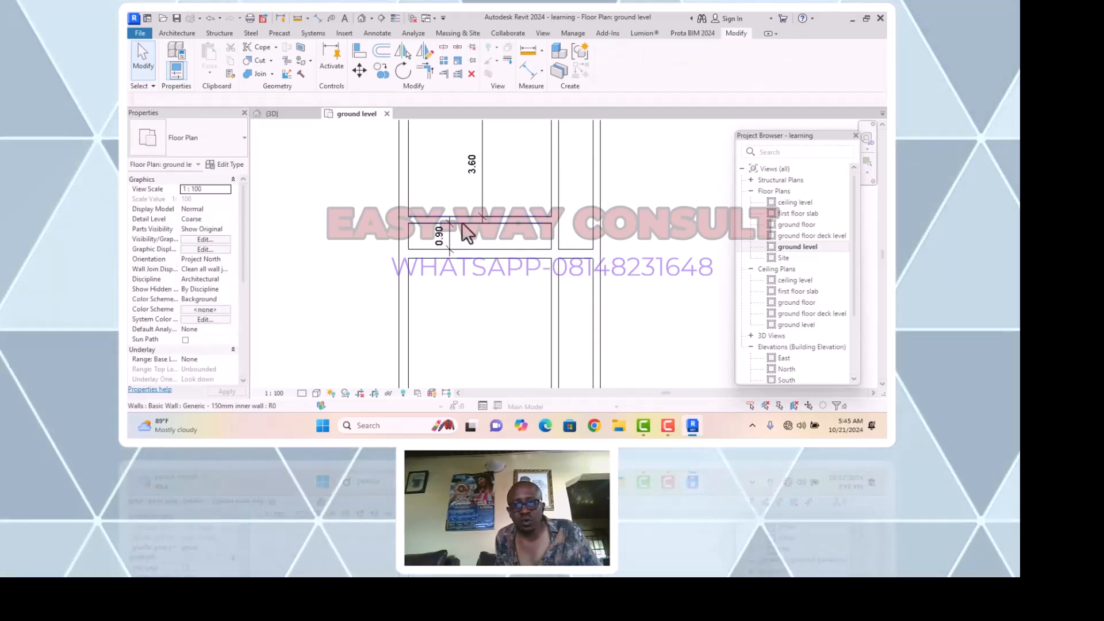
{"action": "left_click", "coordinate": [462, 222]}
{"action": "right_click", "coordinate": [443, 161]}
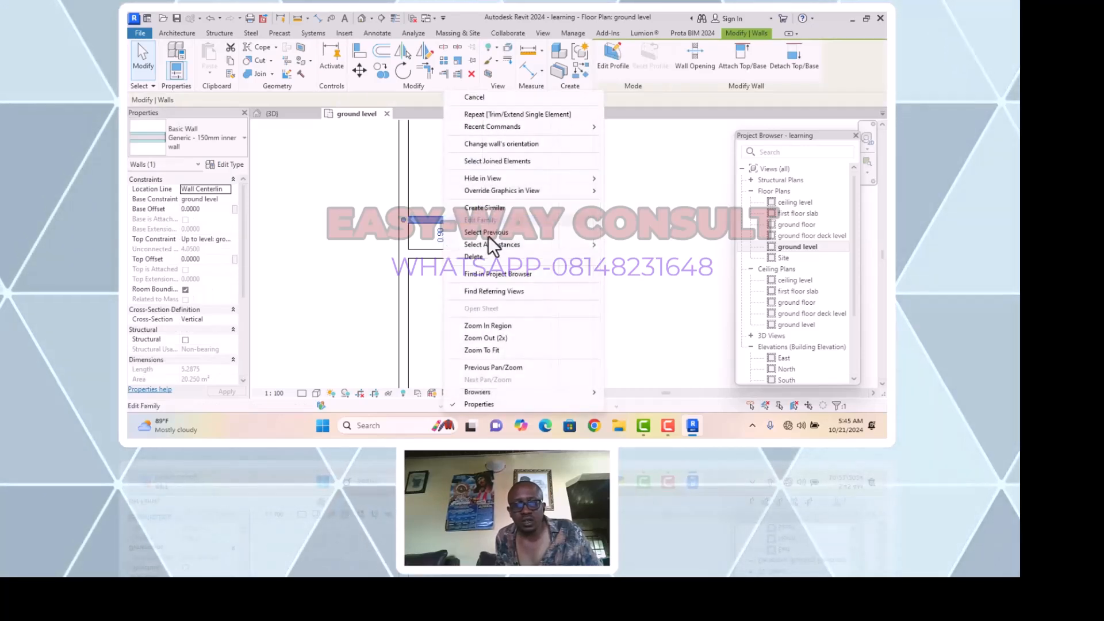
{"action": "mouse_move", "coordinate": [477, 244]}
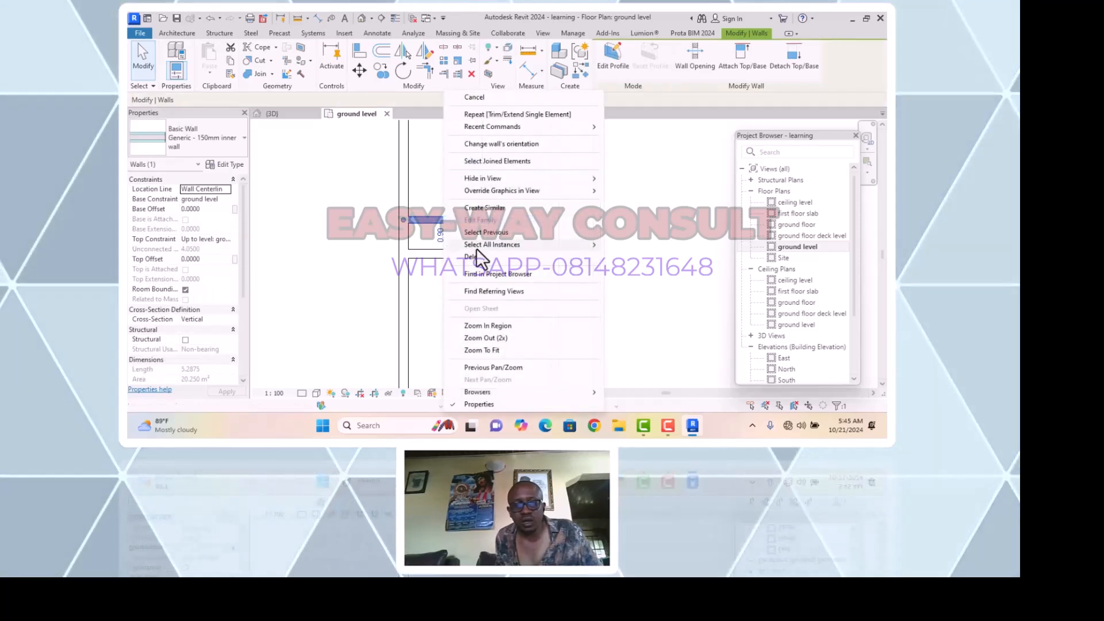
{"action": "left_click", "coordinate": [477, 209]}
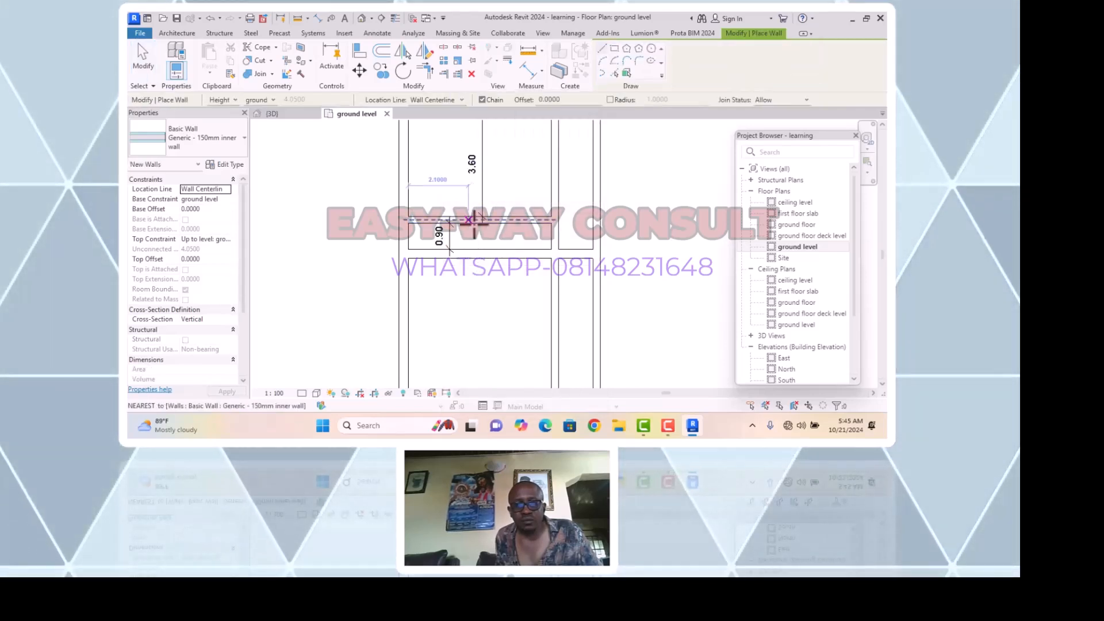
{"action": "left_click", "coordinate": [475, 252]}
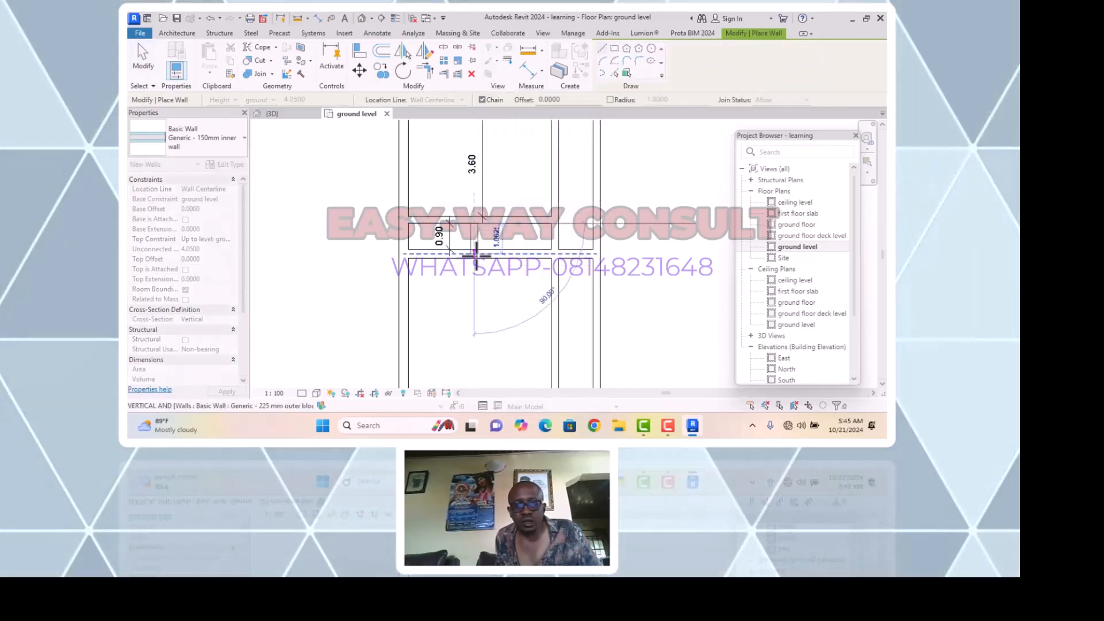
{"action": "left_click", "coordinate": [475, 220]}
{"action": "key", "text": "Escape"}
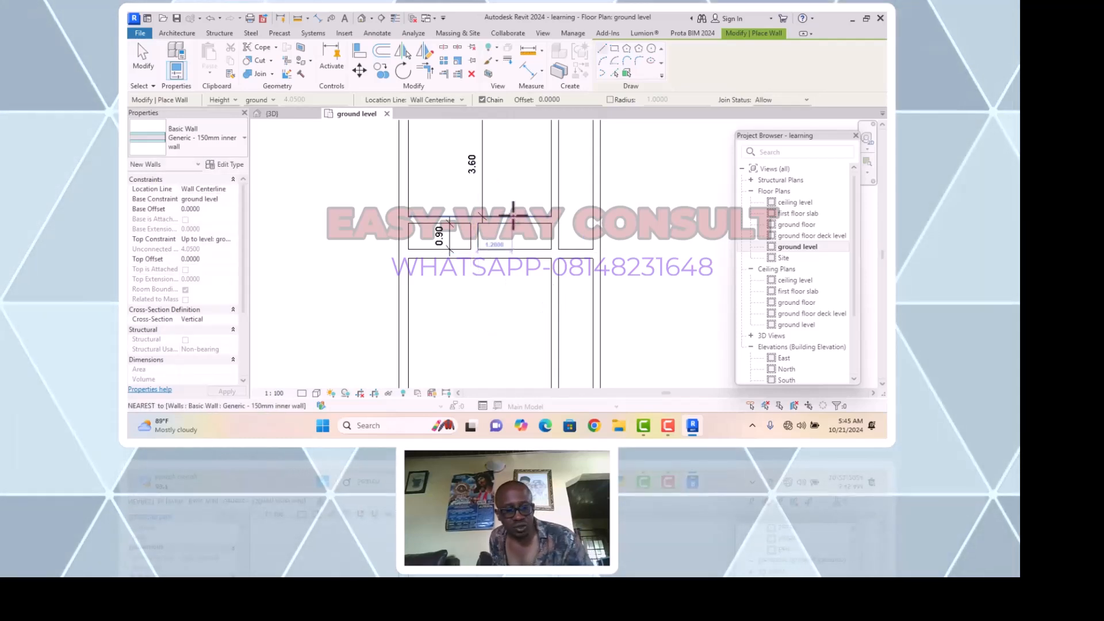
{"action": "key", "text": "Escape"}
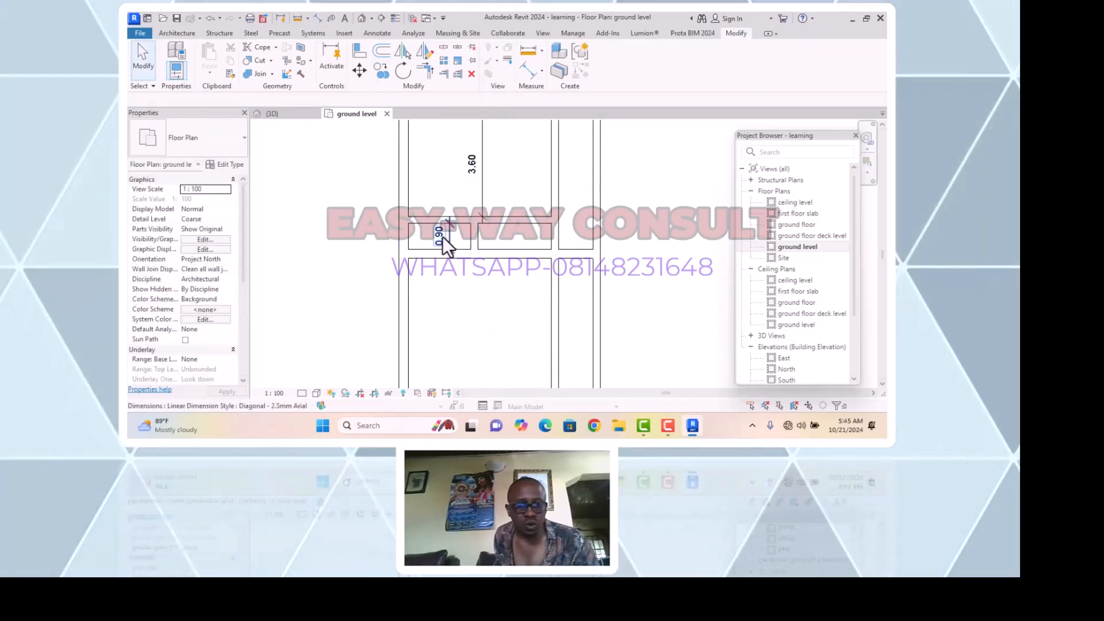
Delete the 0.90 and 3.60 dimensions beside the lower room cross wall
{"action": "left_click", "coordinate": [451, 233]}
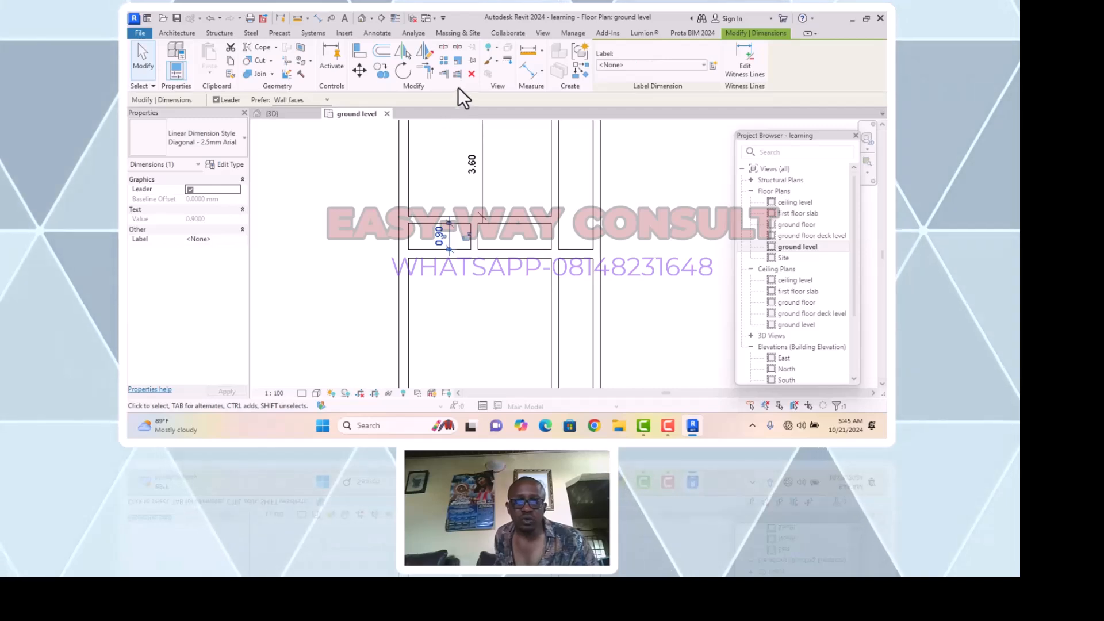
{"action": "left_click", "coordinate": [469, 73]}
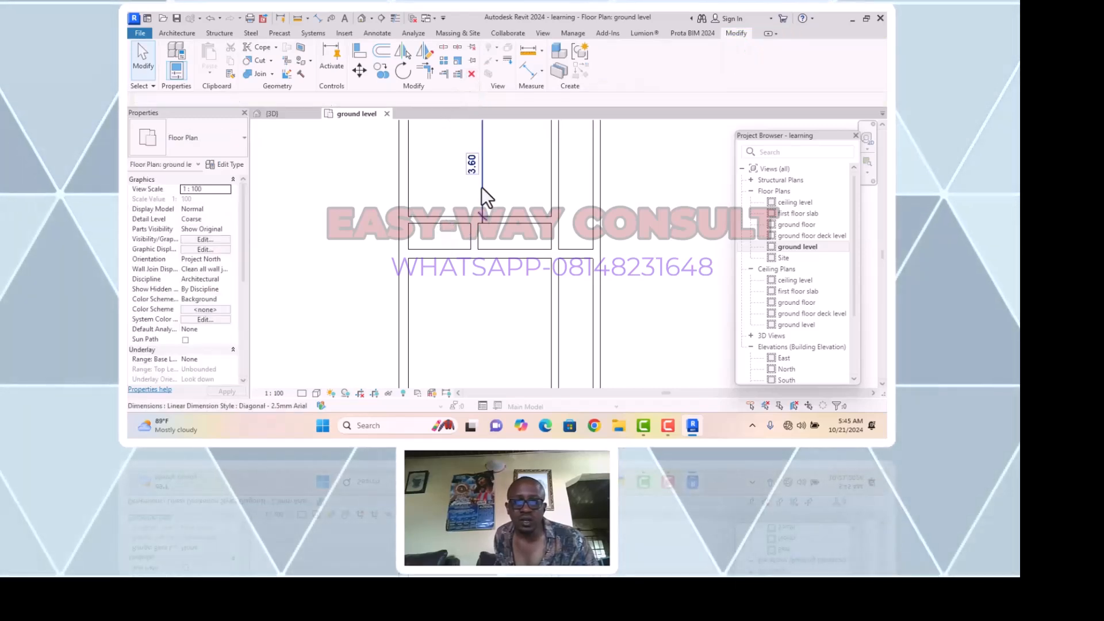
{"action": "left_click", "coordinate": [482, 188]}
{"action": "left_click", "coordinate": [471, 74]}
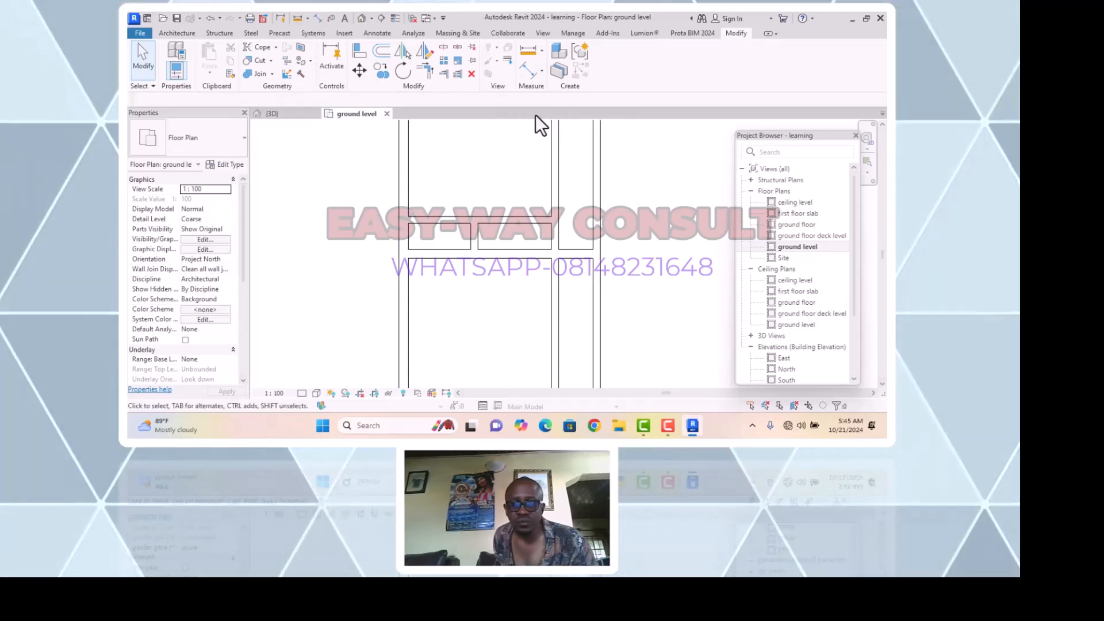
Add an aligned dimension from the exterior side wall's inner face to the near face of the new short partition
{"action": "left_click", "coordinate": [522, 73]}
{"action": "left_click", "coordinate": [412, 234]}
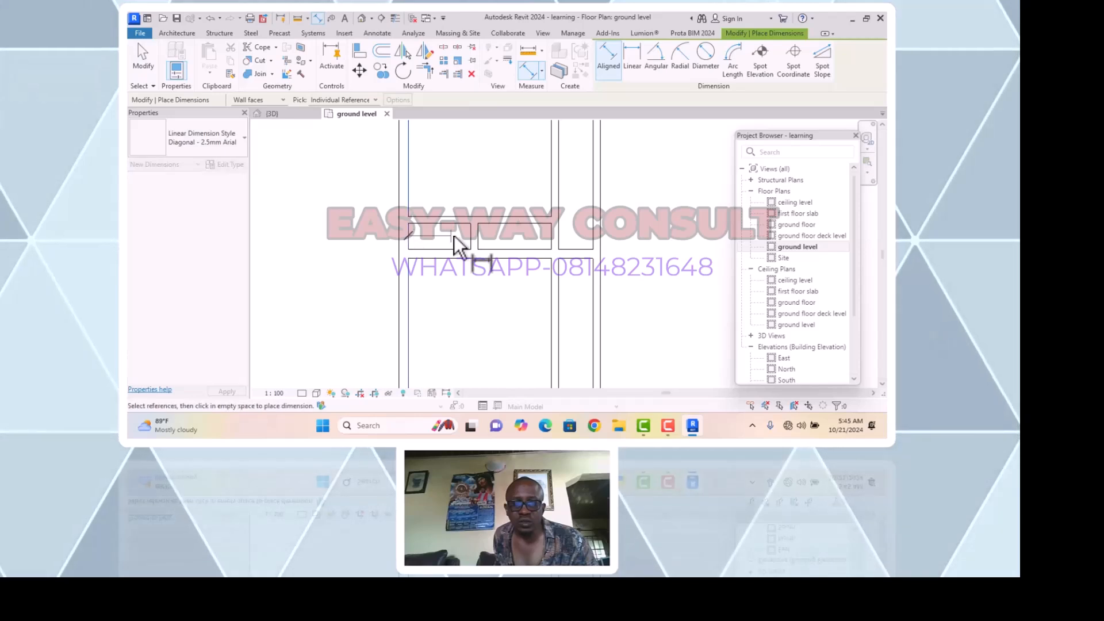
{"action": "scroll", "coordinate": [464, 236], "scroll_direction": "up", "scroll_amount": 2}
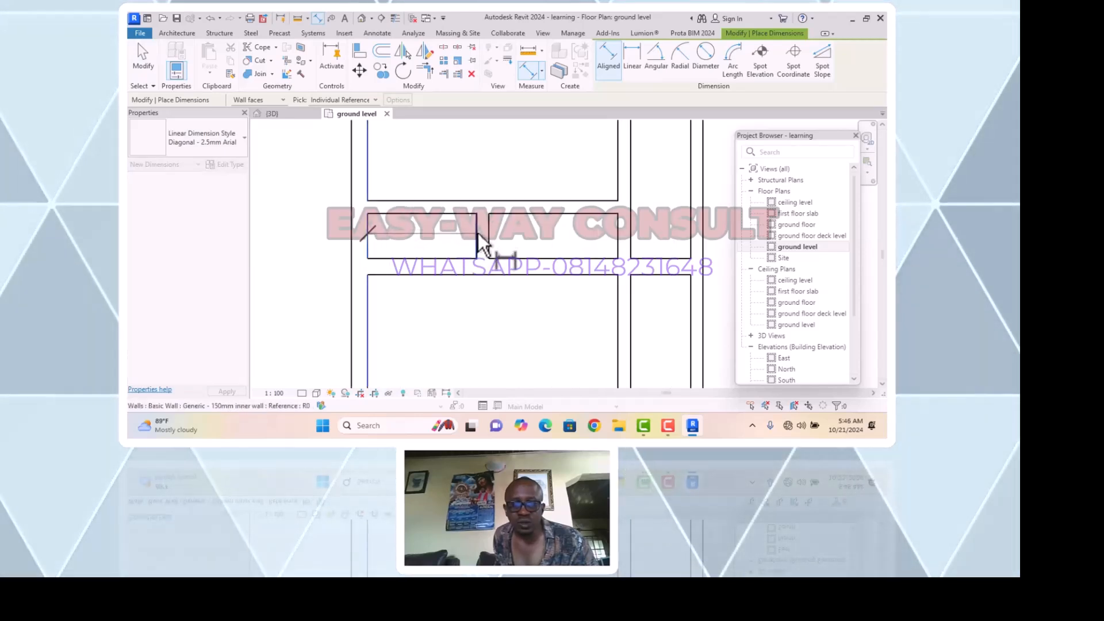
{"action": "left_click", "coordinate": [477, 235]}
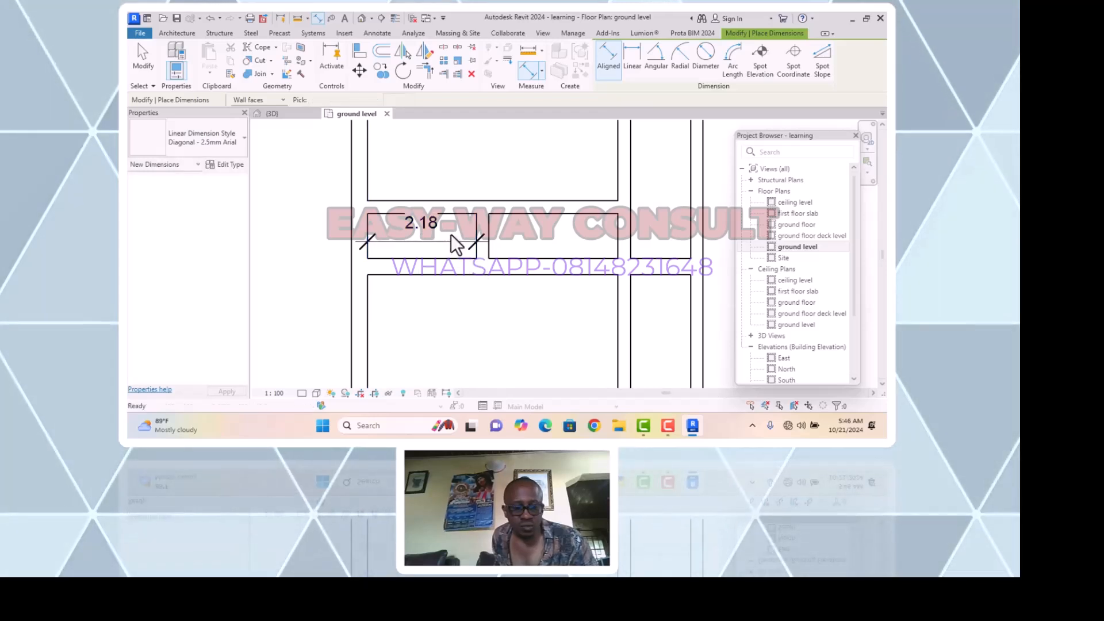
{"action": "left_click", "coordinate": [450, 234]}
{"action": "key", "text": "Escape"}
{"action": "key", "text": "Escape"}
Set the short partition's distance from the exterior side wall to 1.8
{"action": "left_click", "coordinate": [484, 229]}
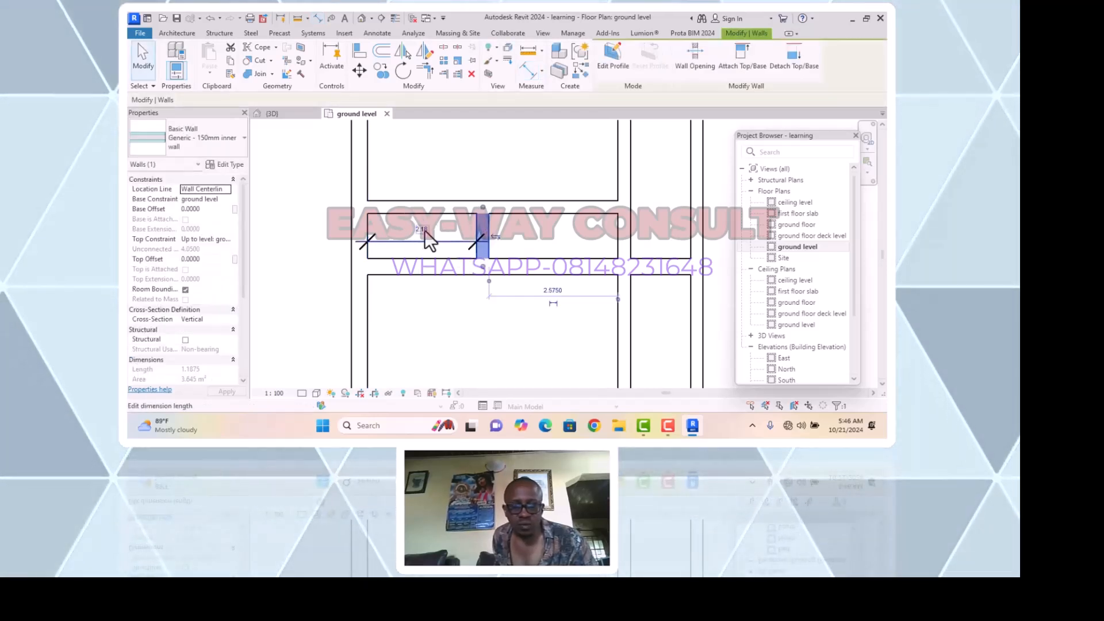
{"action": "left_click", "coordinate": [423, 229]}
{"action": "type", "text": "1."}
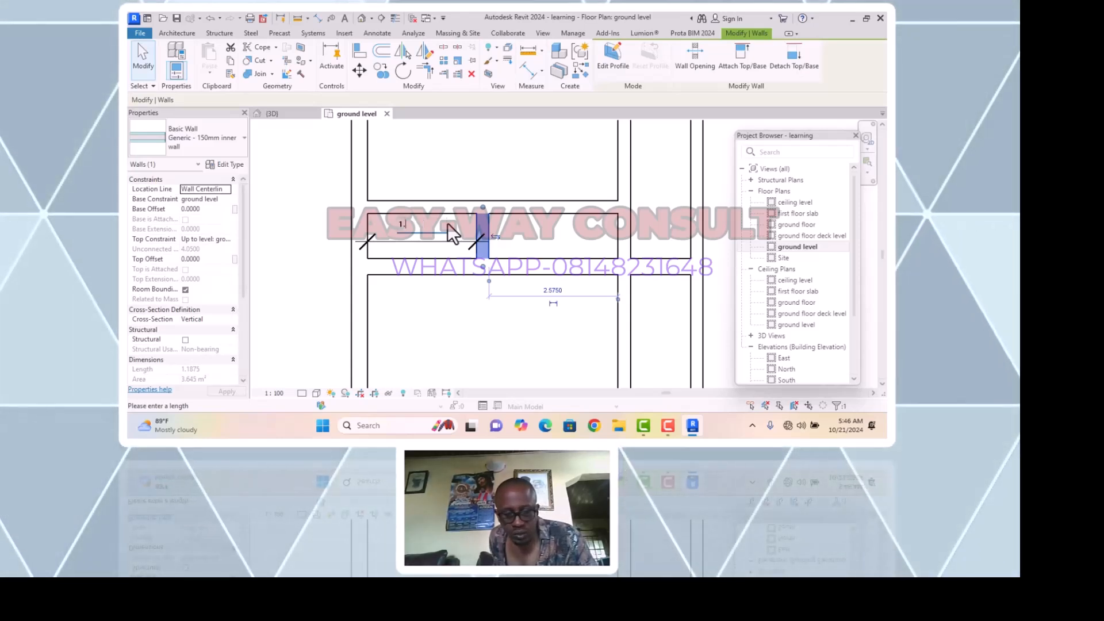
{"action": "type", "text": "5"}
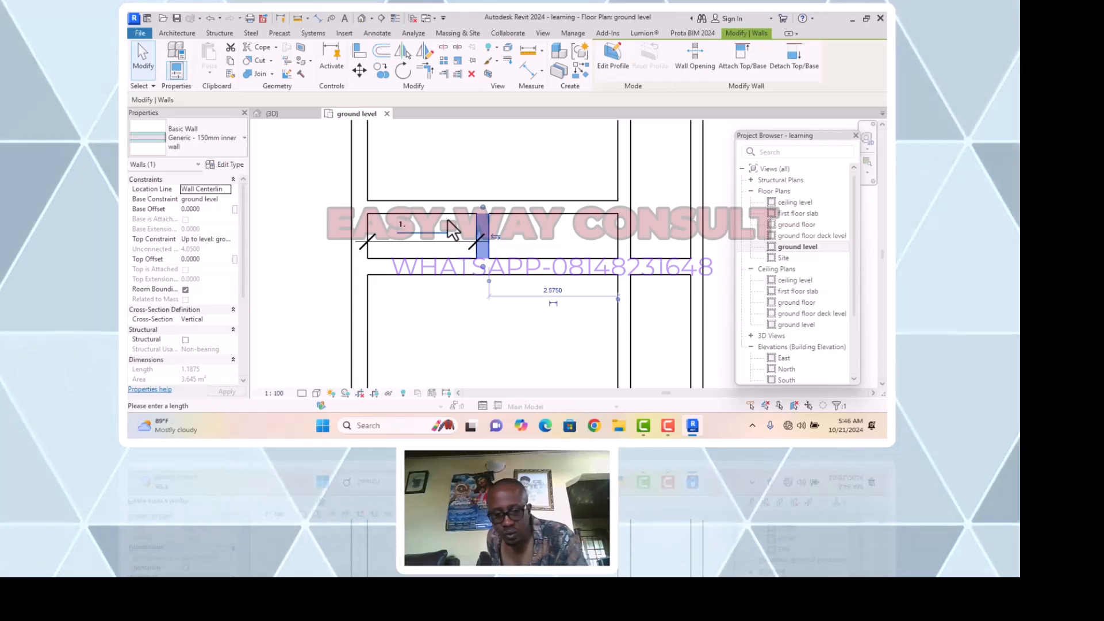
{"action": "key", "text": "Return"}
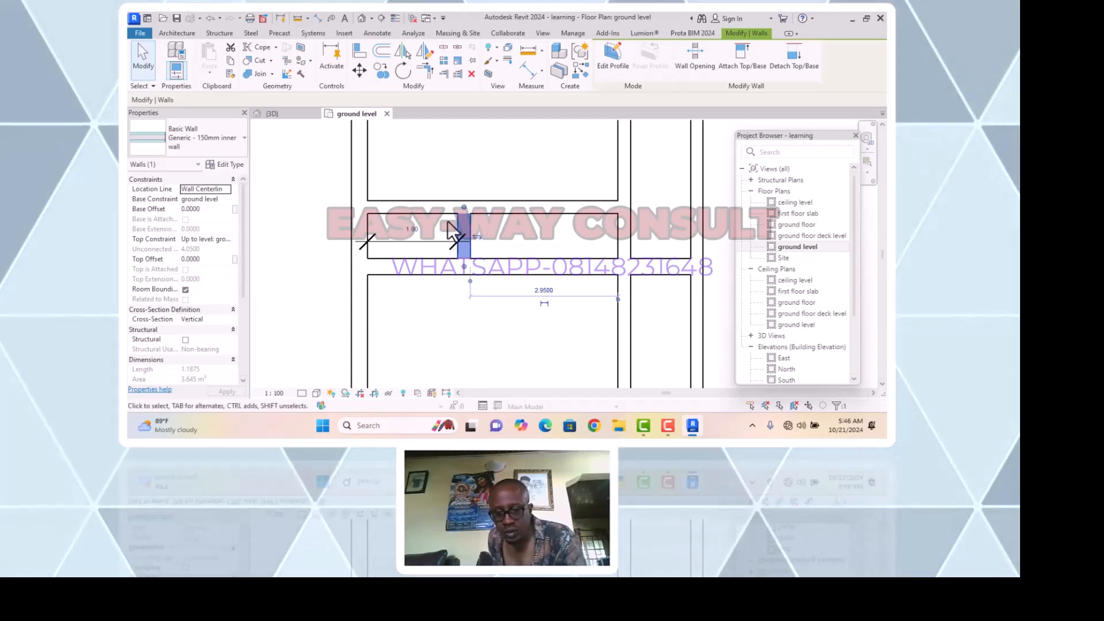
{"action": "left_click", "coordinate": [419, 333]}
Try pulling the corridor end of the 150 mm lower room cross wall back to the short partition, and undo the change
{"action": "scroll", "coordinate": [425, 322], "scroll_direction": "down", "scroll_amount": 2}
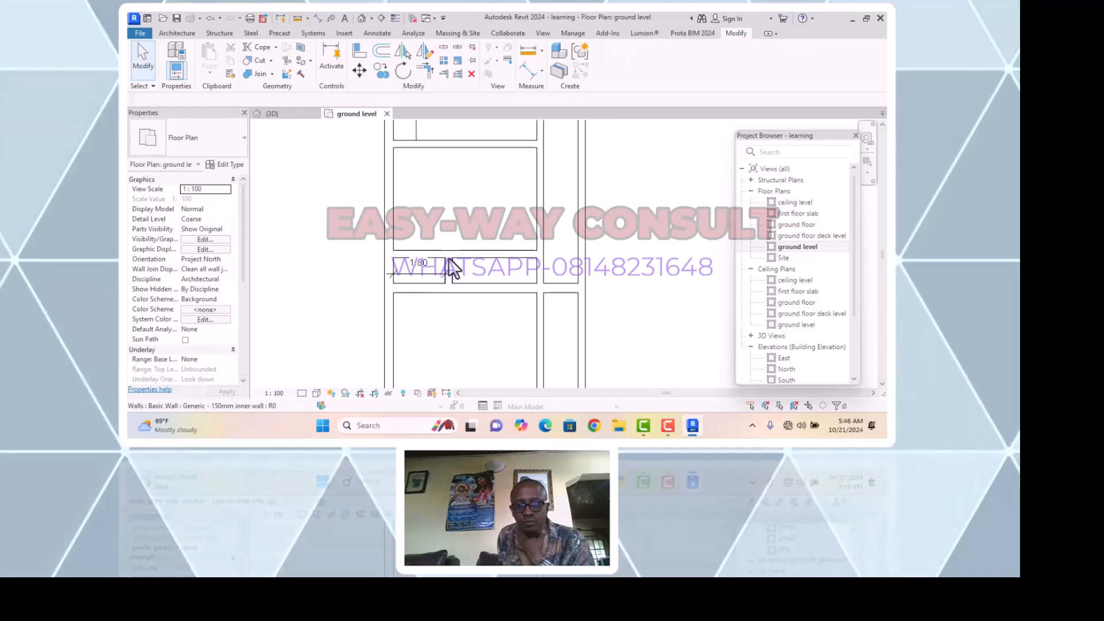
{"action": "scroll", "coordinate": [467, 292], "scroll_direction": "down", "scroll_amount": 2}
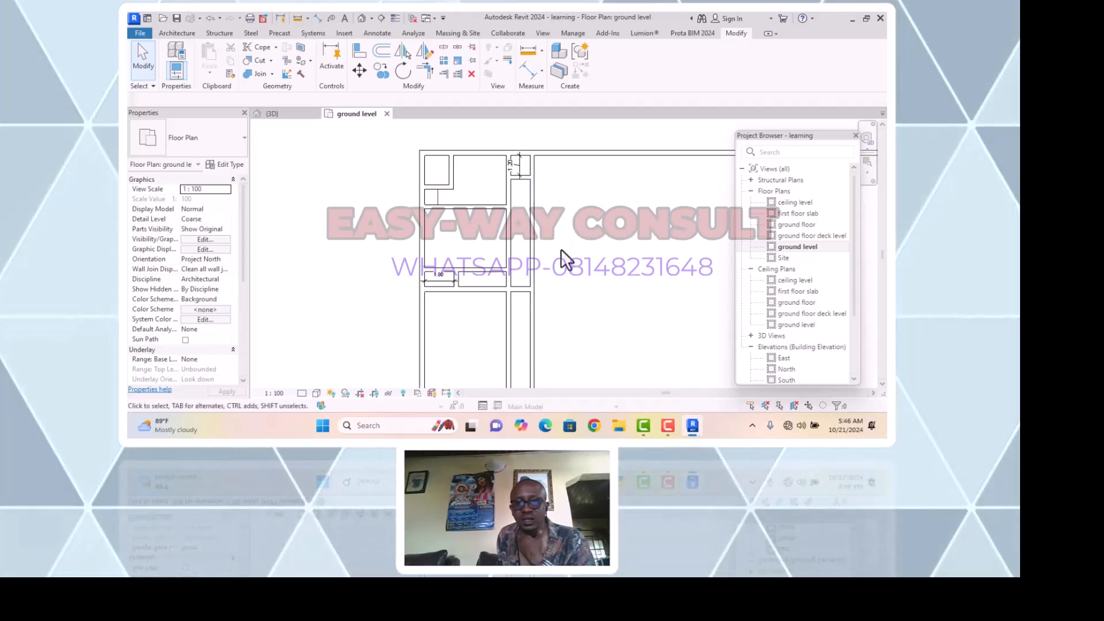
{"action": "left_click", "coordinate": [490, 270]}
{"action": "left_click_drag", "start_coordinate": [506, 273], "coordinate": [458, 259]}
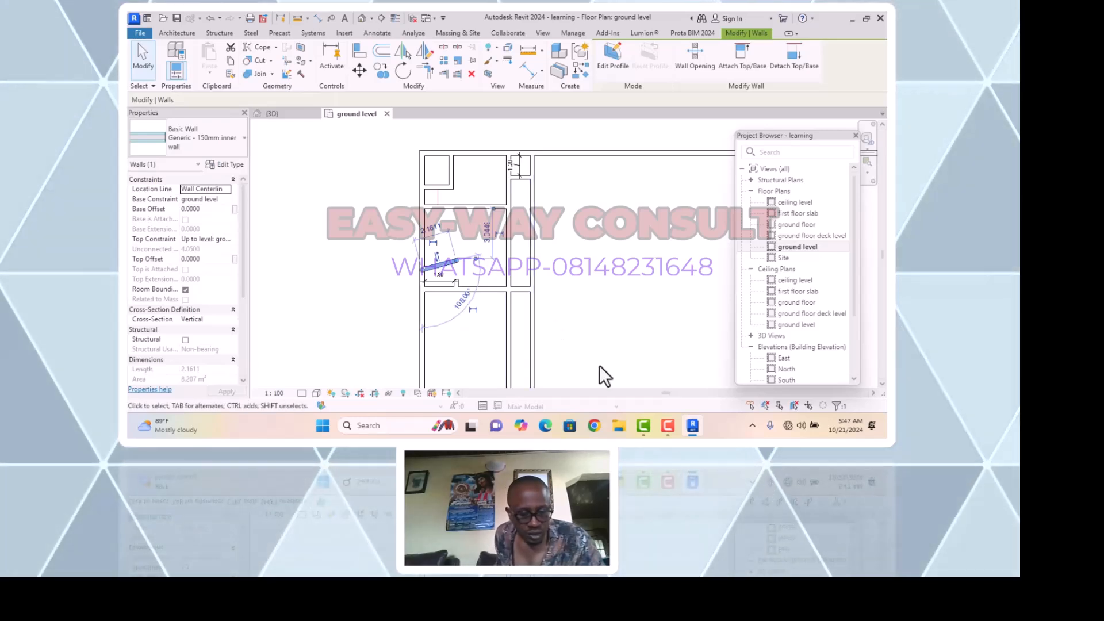
{"action": "left_click", "coordinate": [641, 360]}
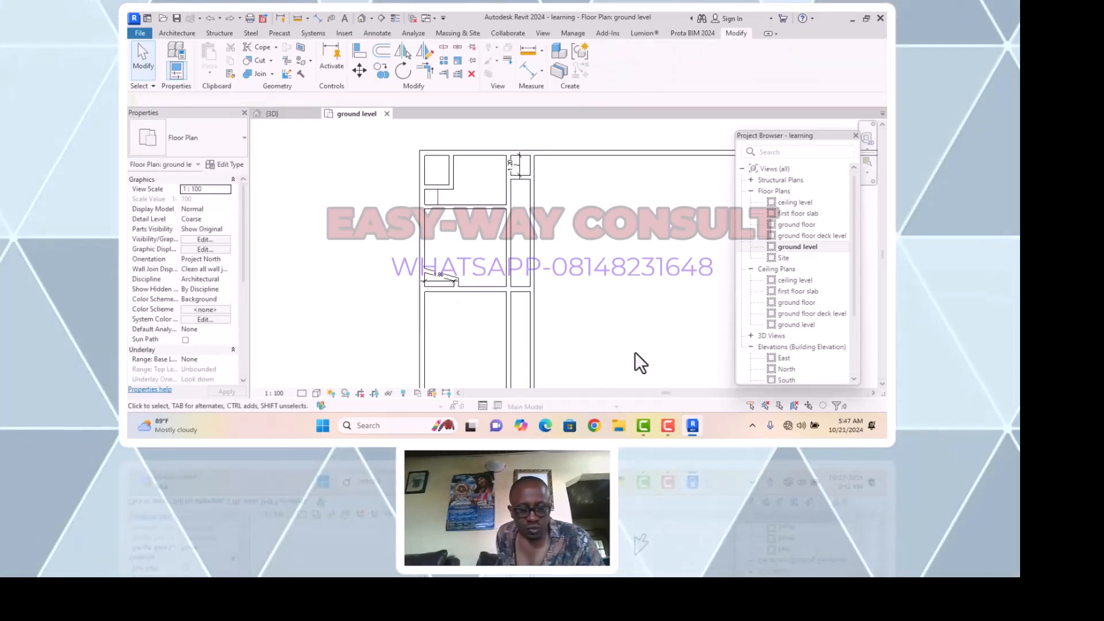
{"action": "key", "text": "ctrl+z"}
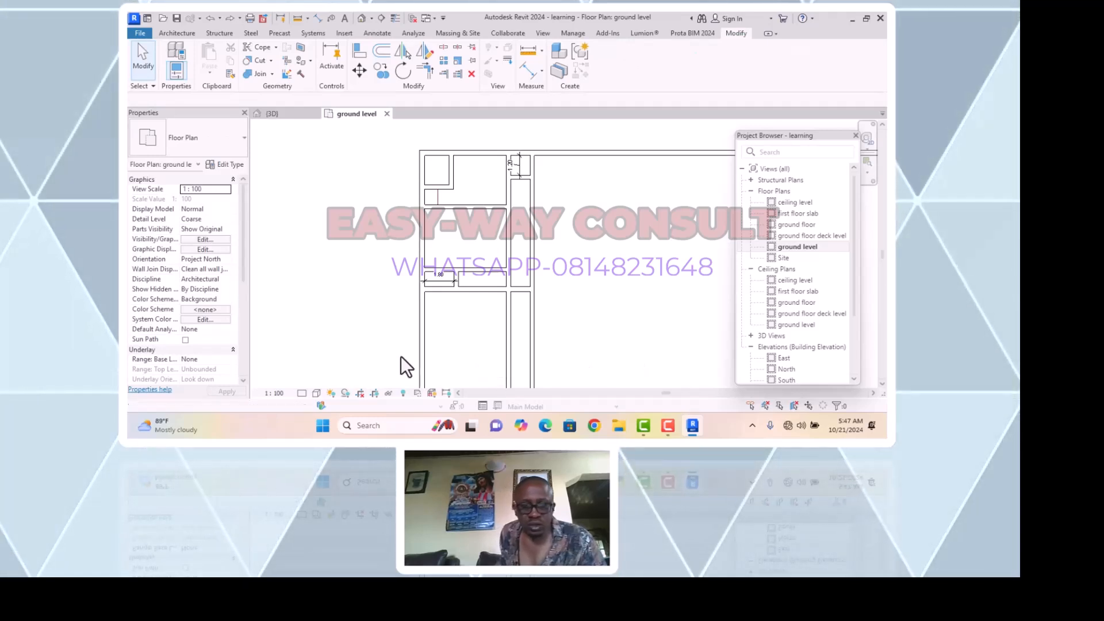
Pull the corridor end of the 150 mm lower room cross wall back to the short partition, leaving the wall about 2.3 long
{"action": "scroll", "coordinate": [409, 281], "scroll_direction": "up", "scroll_amount": 3}
{"action": "mouse_move", "coordinate": [502, 294]}
{"action": "middle_mouse_down"}
{"action": "mouse_move", "coordinate": [525, 305]}
{"action": "mouse_move", "coordinate": [507, 295]}
{"action": "middle_mouse_up"}
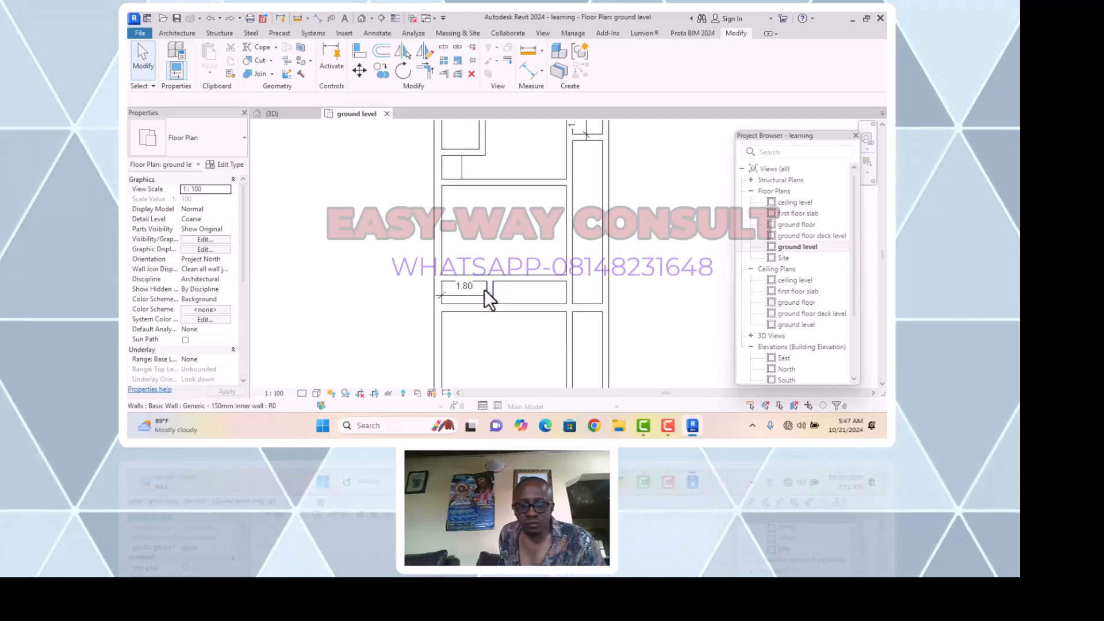
{"action": "left_click", "coordinate": [537, 280]}
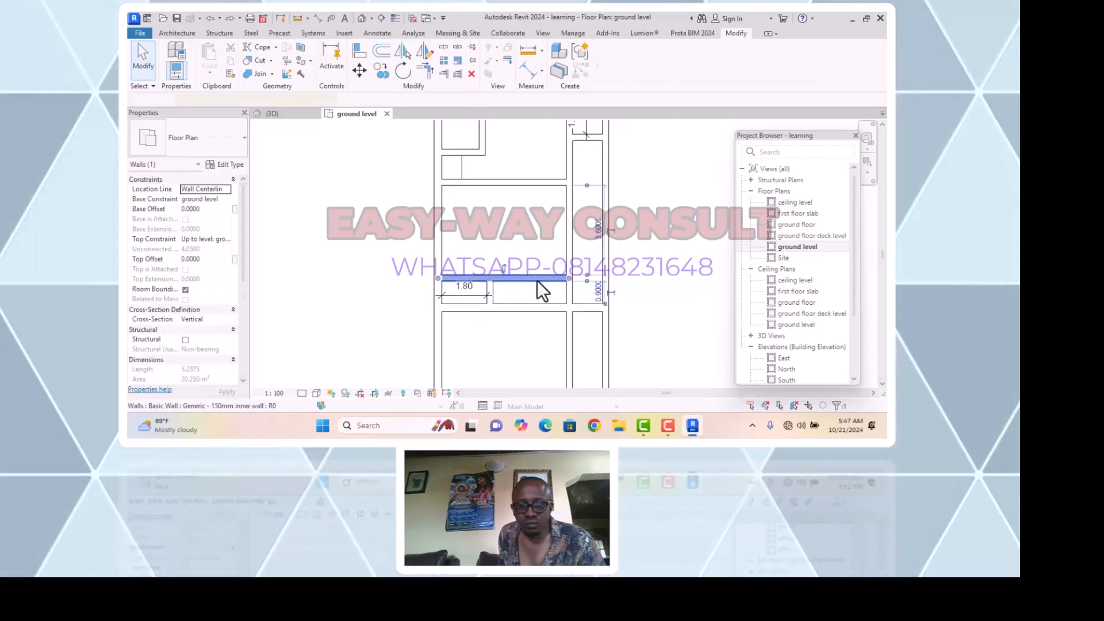
{"action": "left_click_drag", "start_coordinate": [569, 279], "coordinate": [495, 278]}
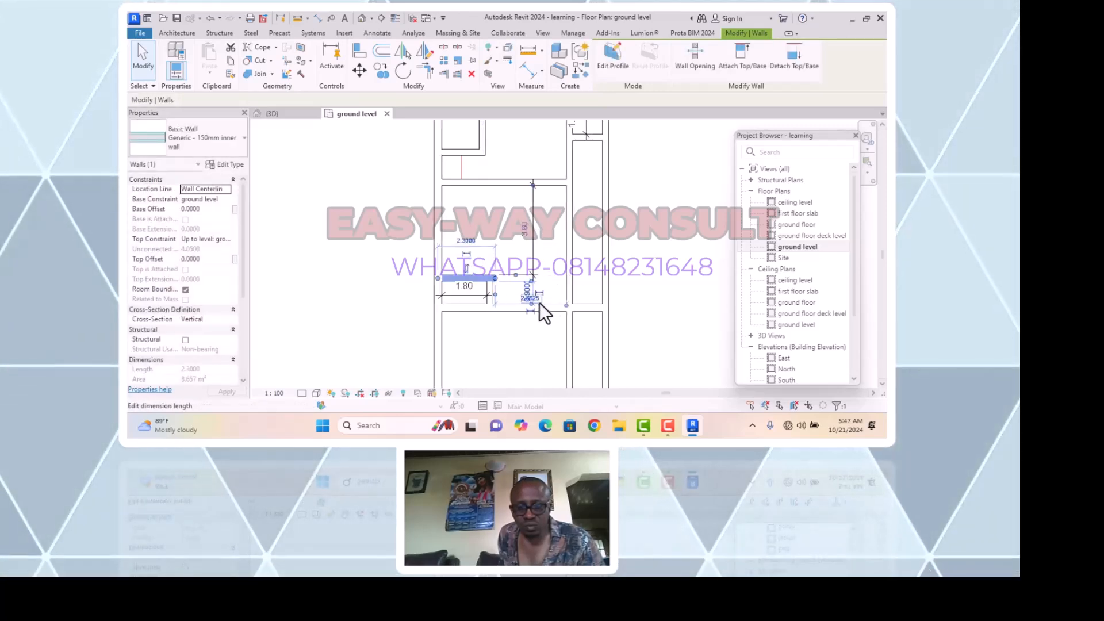
{"action": "left_click", "coordinate": [647, 256]}
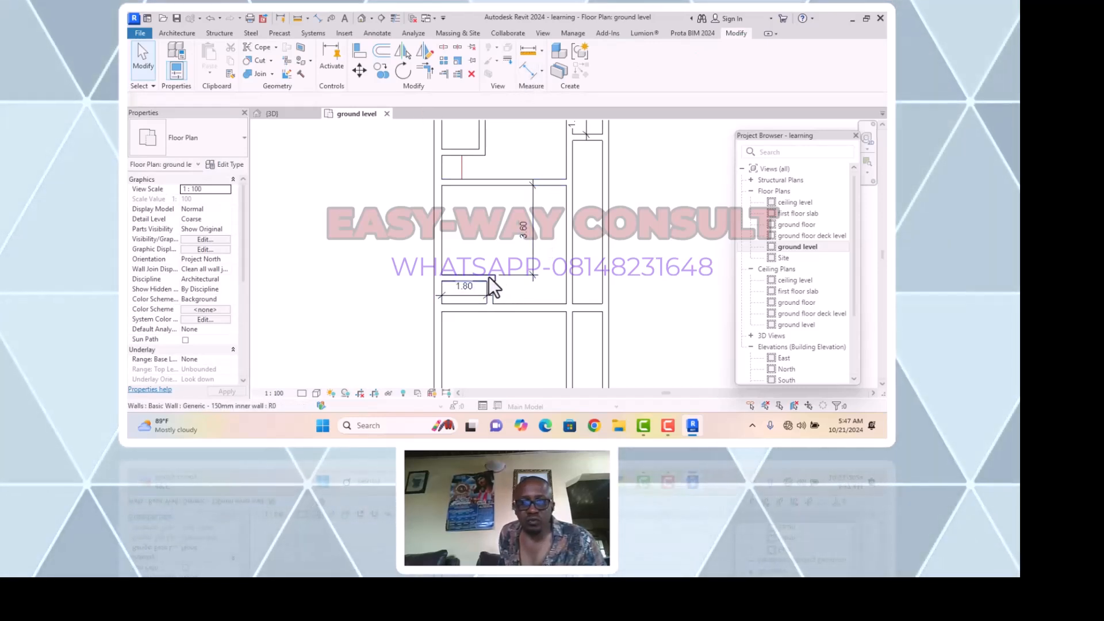
Trim the shortened 150 mm cross wall and the short partition into a clean corner
{"action": "left_click", "coordinate": [423, 72]}
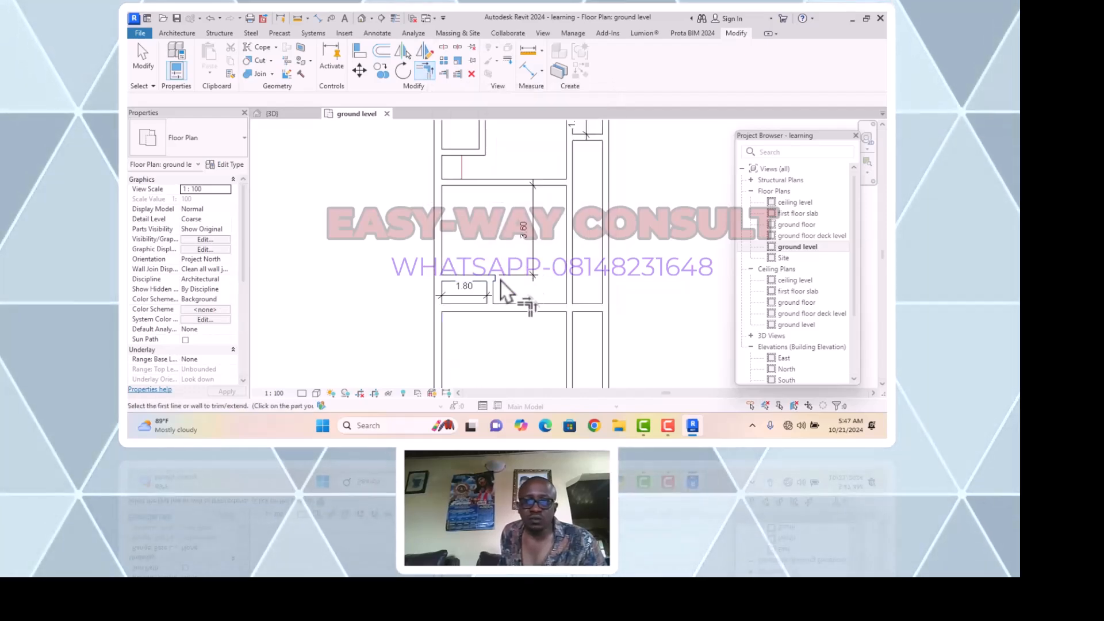
{"action": "scroll", "coordinate": [495, 284], "scroll_direction": "up", "scroll_amount": 4}
{"action": "left_click", "coordinate": [451, 273]}
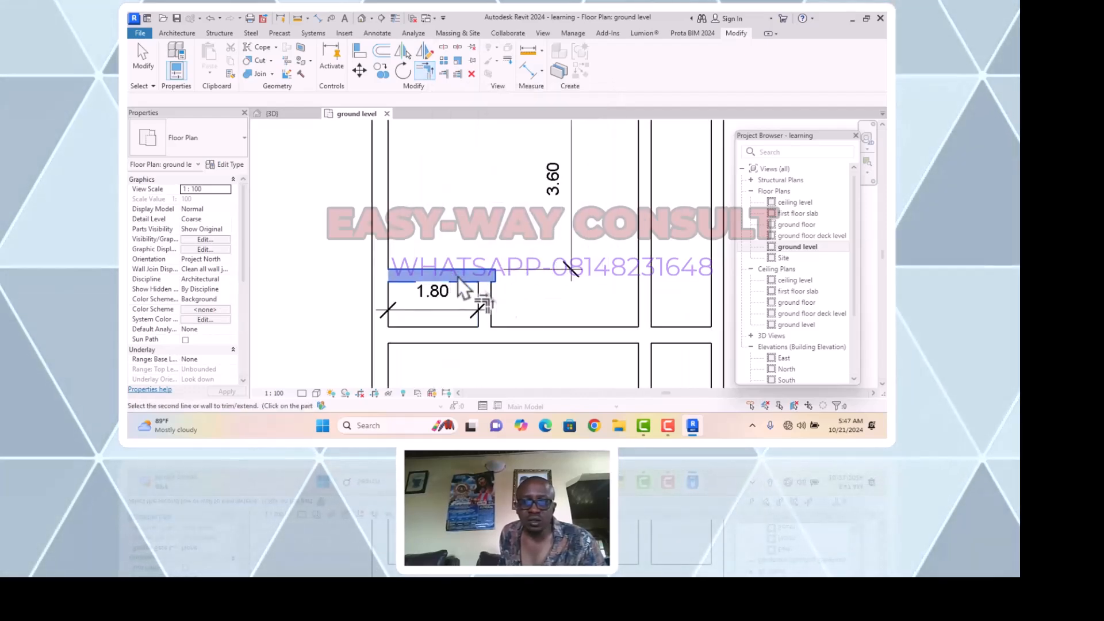
{"action": "left_click", "coordinate": [491, 305]}
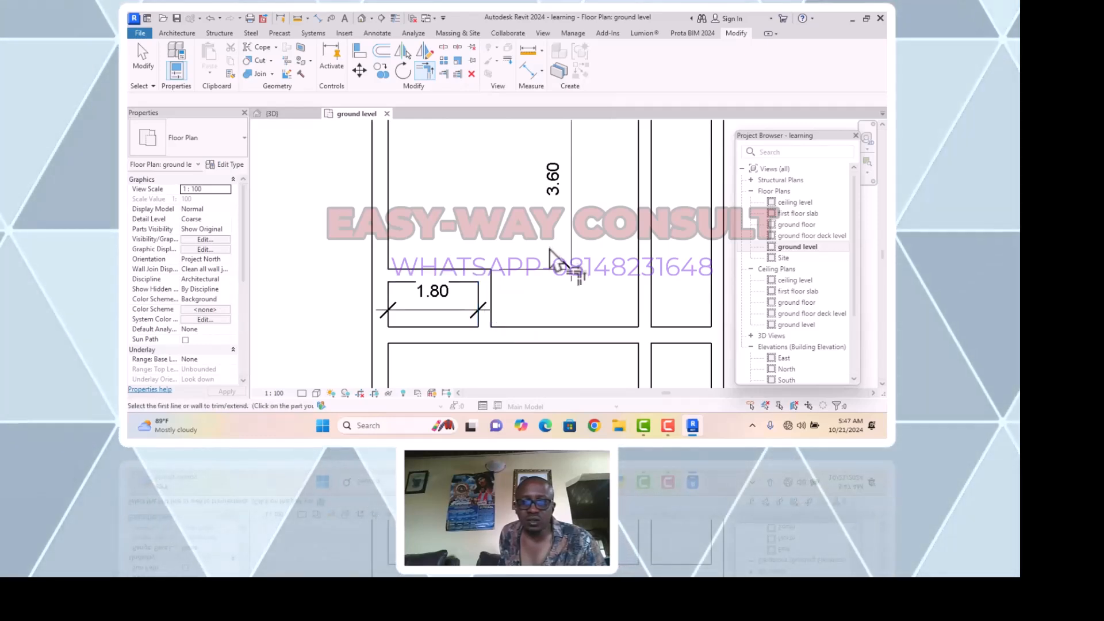
{"action": "scroll", "coordinate": [506, 295], "scroll_direction": "down", "scroll_amount": 8}
{"action": "scroll", "coordinate": [550, 308], "scroll_direction": "up", "scroll_amount": 2}
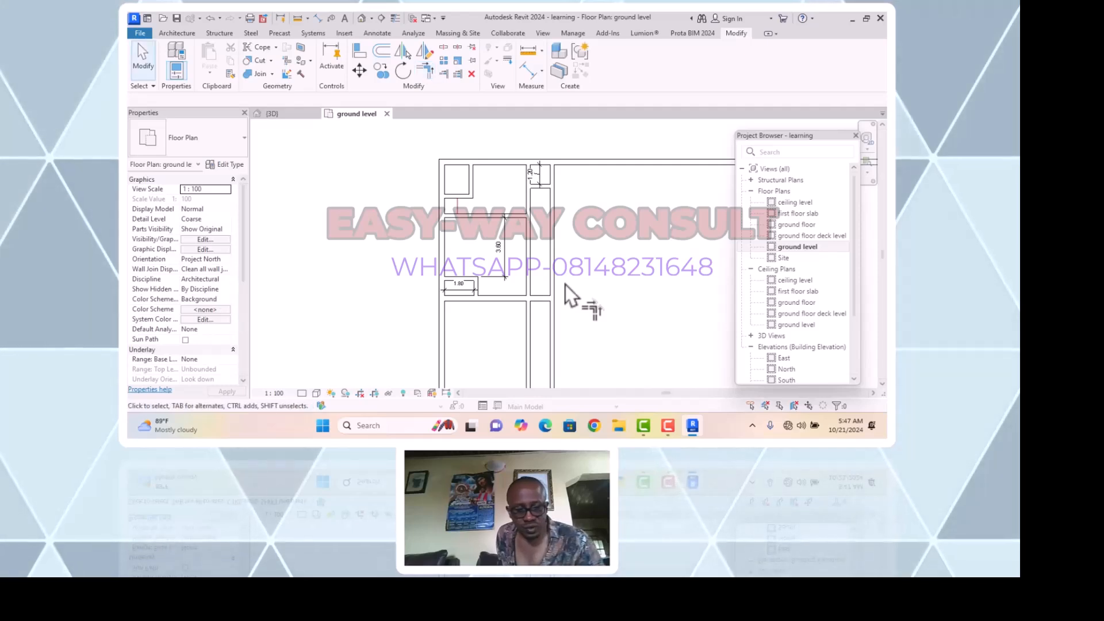
{"action": "key", "text": "Escape"}
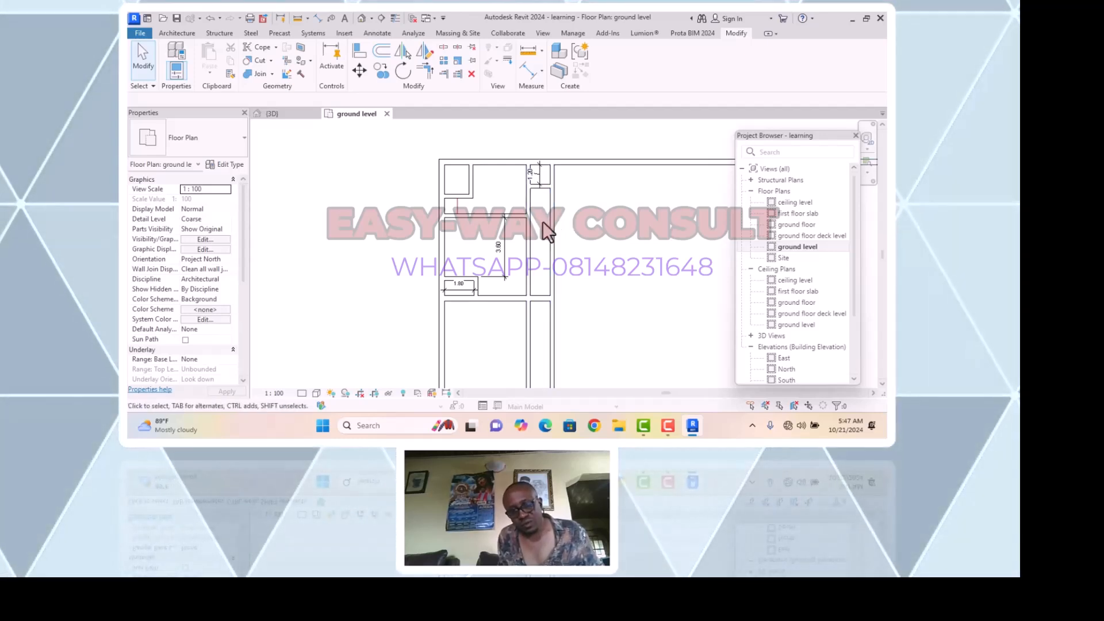
Delete the 1.20 dimension in the small space at the corridor's upper end
{"action": "scroll", "coordinate": [537, 178], "scroll_direction": "up", "scroll_amount": 3}
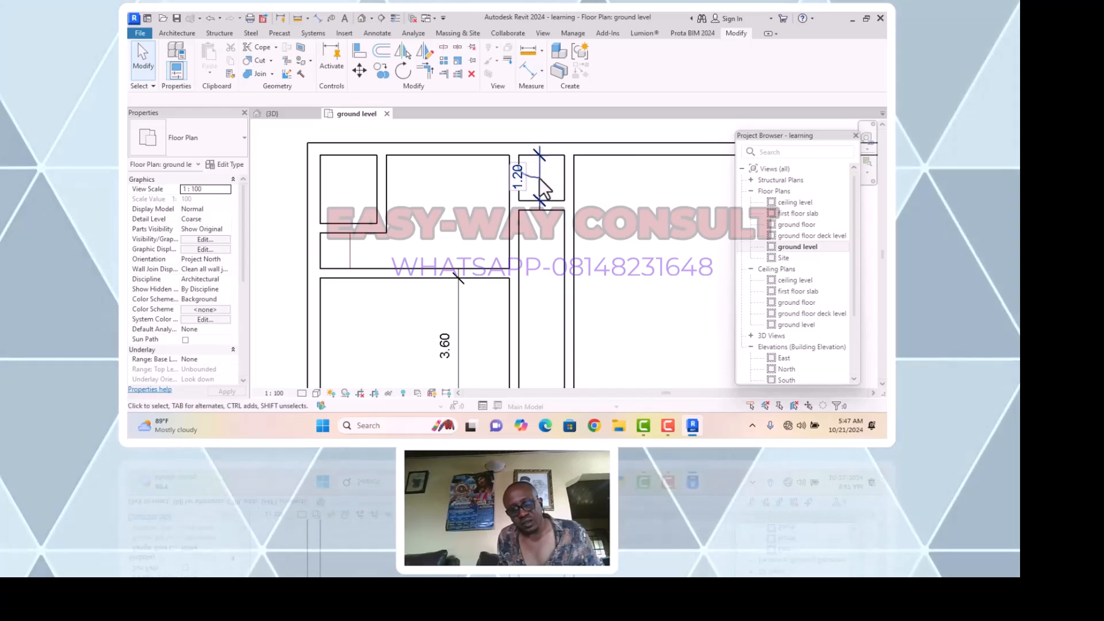
{"action": "left_click", "coordinate": [537, 163]}
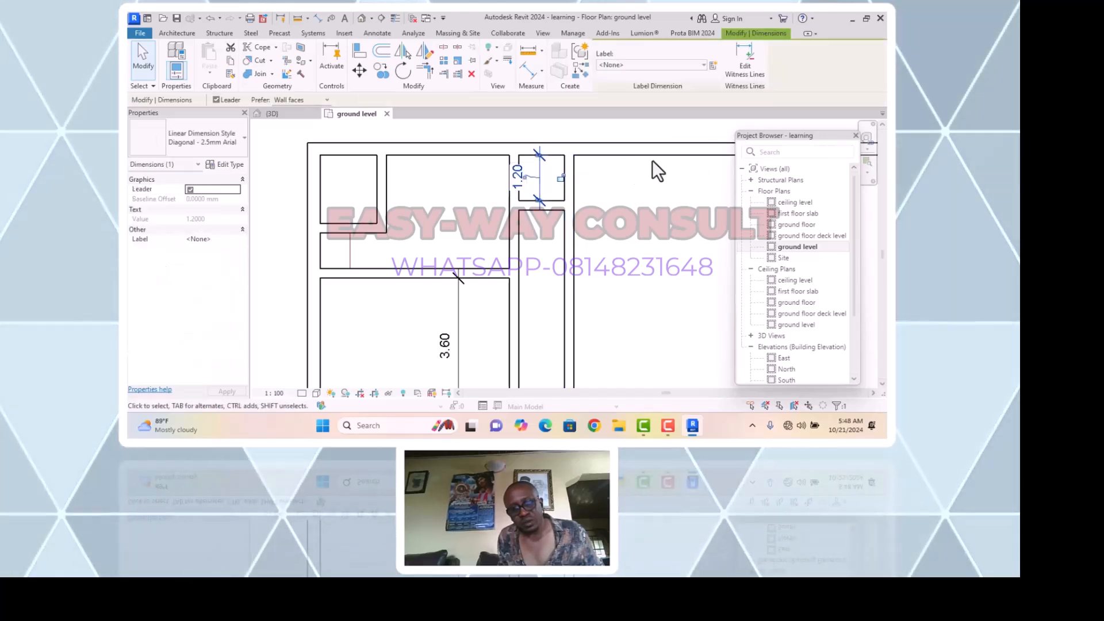
{"action": "left_click", "coordinate": [469, 73]}
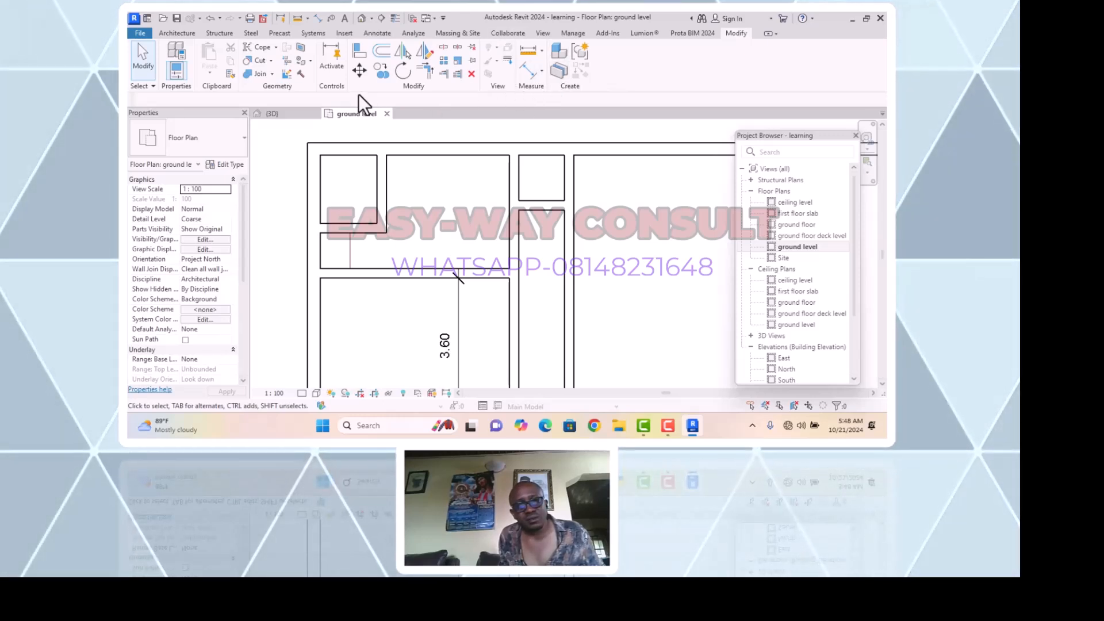
Add an aligned dimension across the corridor between the inner faces of its two long 150 mm walls
{"action": "left_click", "coordinate": [530, 71]}
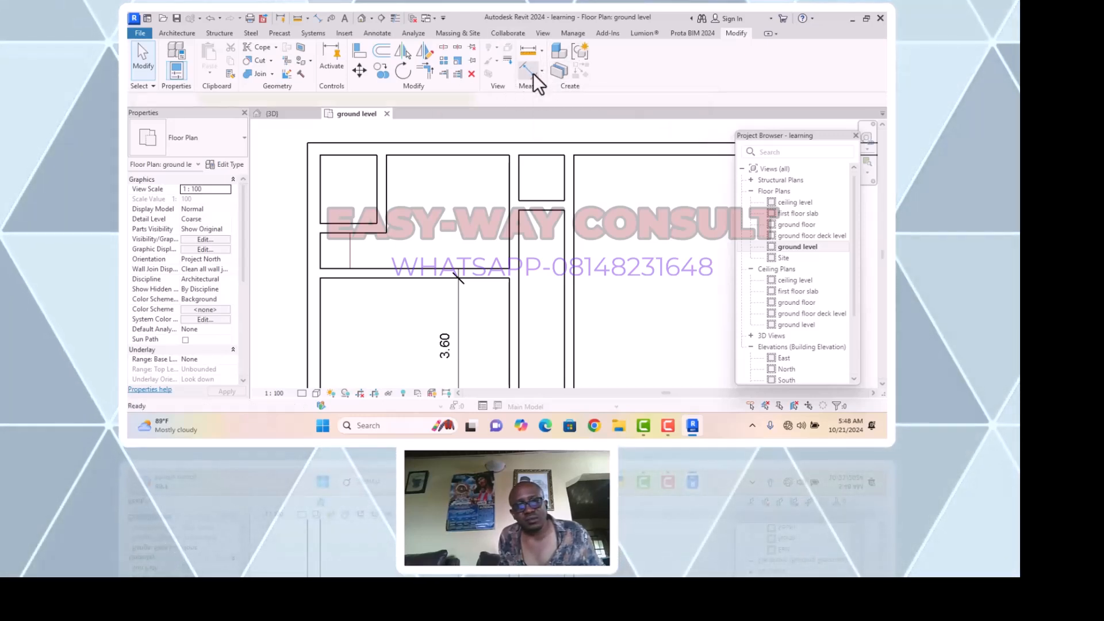
{"action": "left_click", "coordinate": [518, 234]}
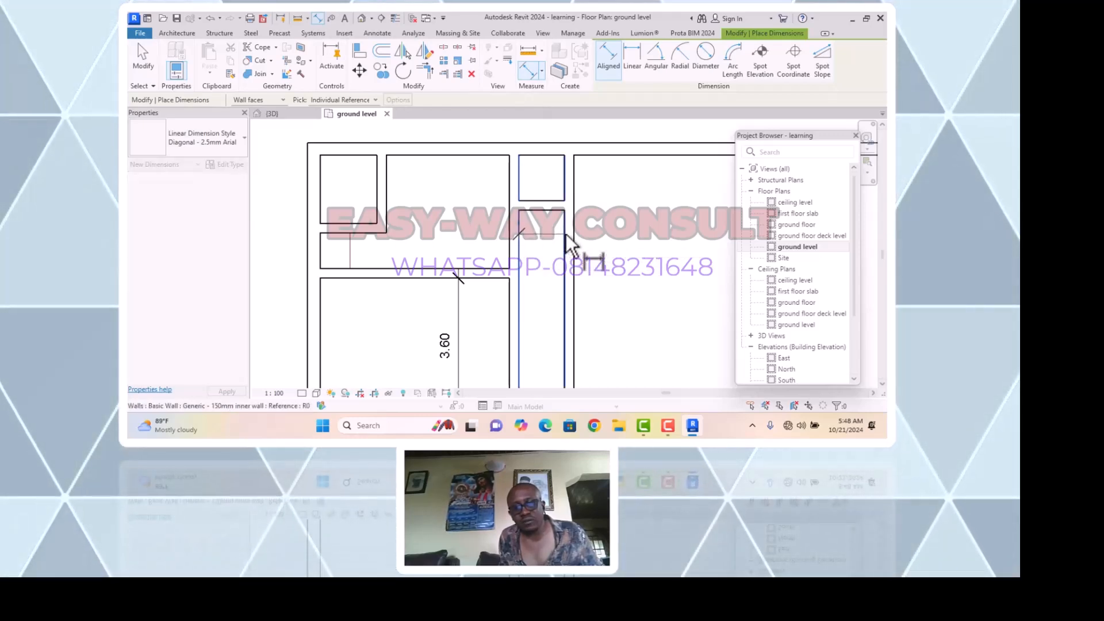
{"action": "left_click", "coordinate": [566, 242]}
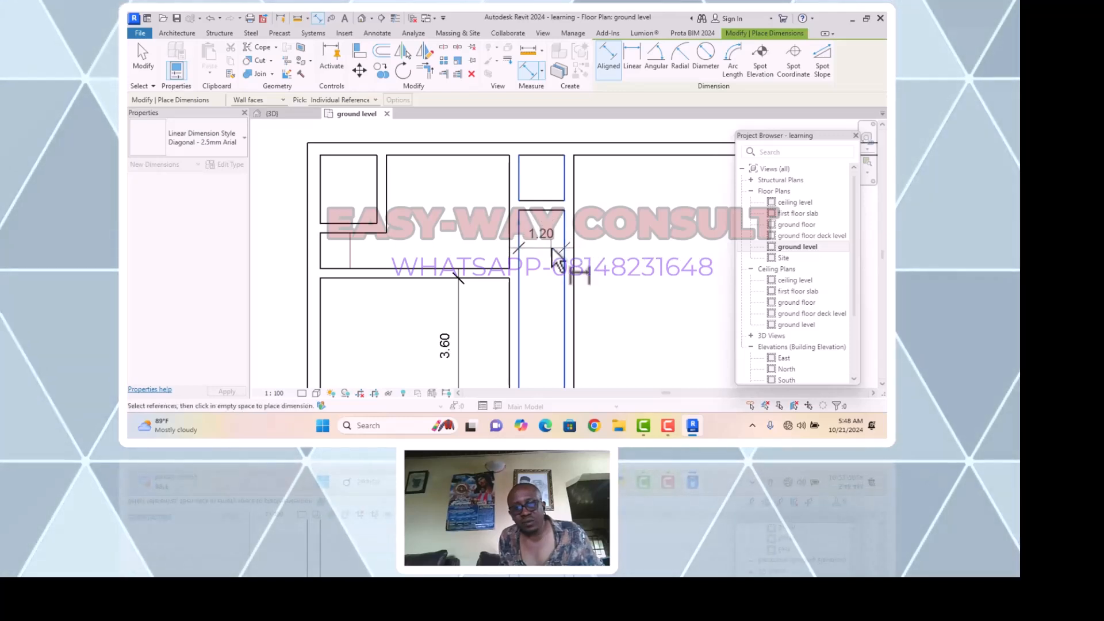
{"action": "left_click", "coordinate": [503, 299]}
{"action": "key", "text": "Escape"}
{"action": "key", "text": "Escape"}
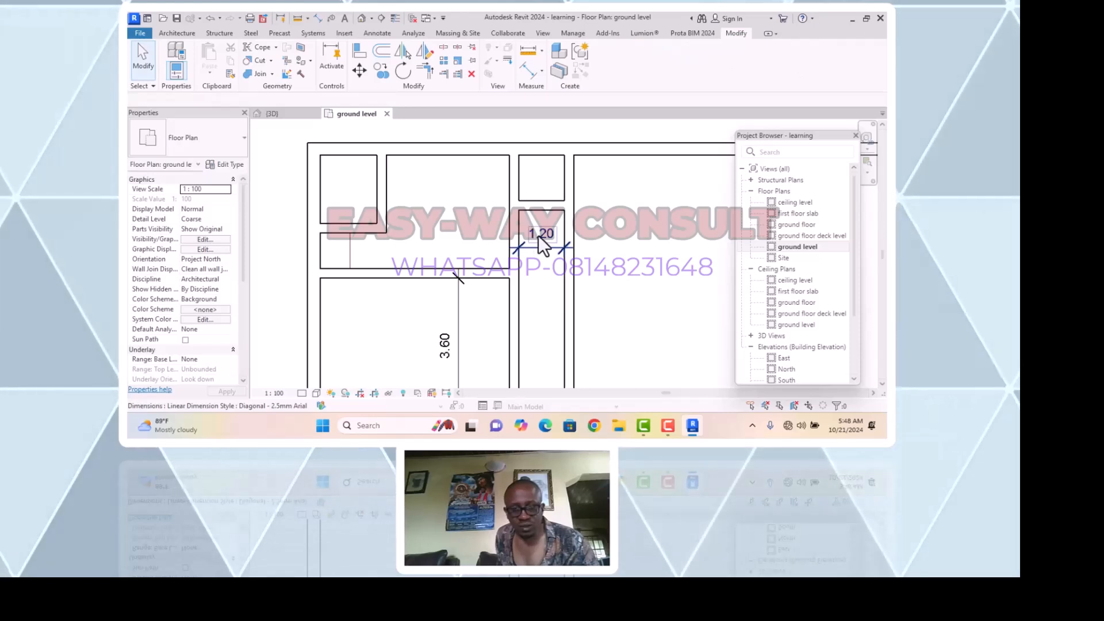
Move the outer long corridor wall to set the corridor's clear width to 2.1
{"action": "left_click", "coordinate": [570, 280]}
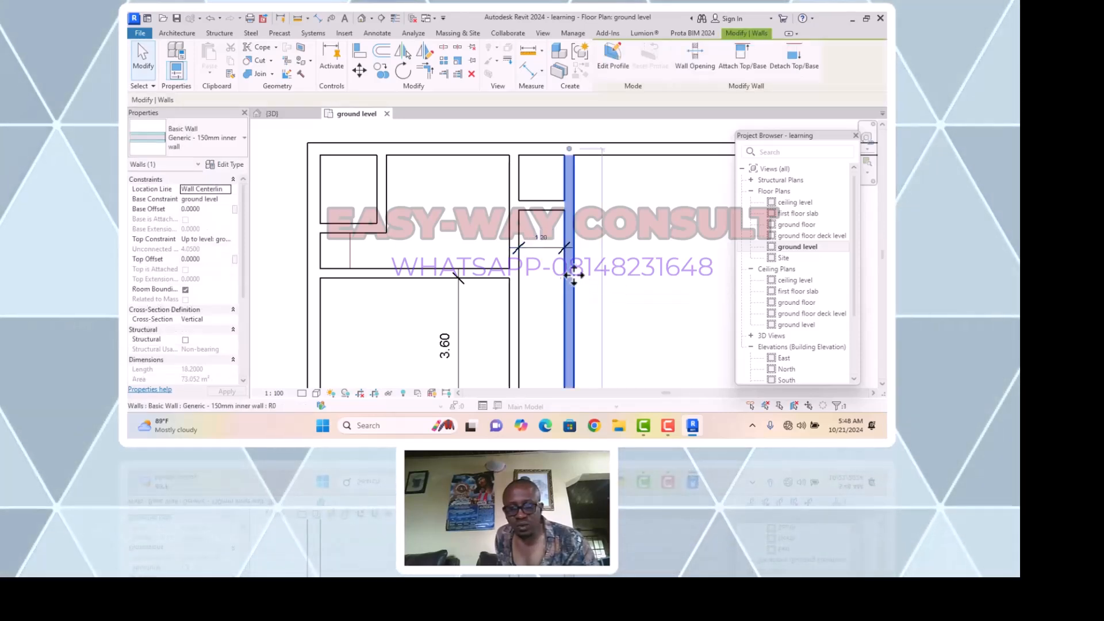
{"action": "left_click", "coordinate": [540, 236]}
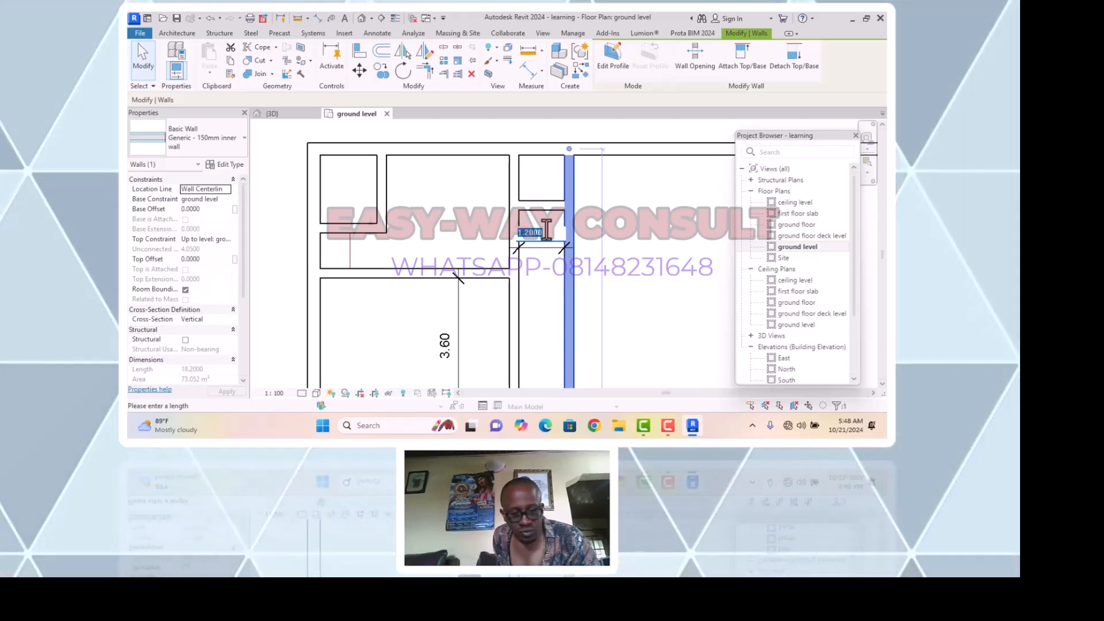
{"action": "type", "text": "2"}
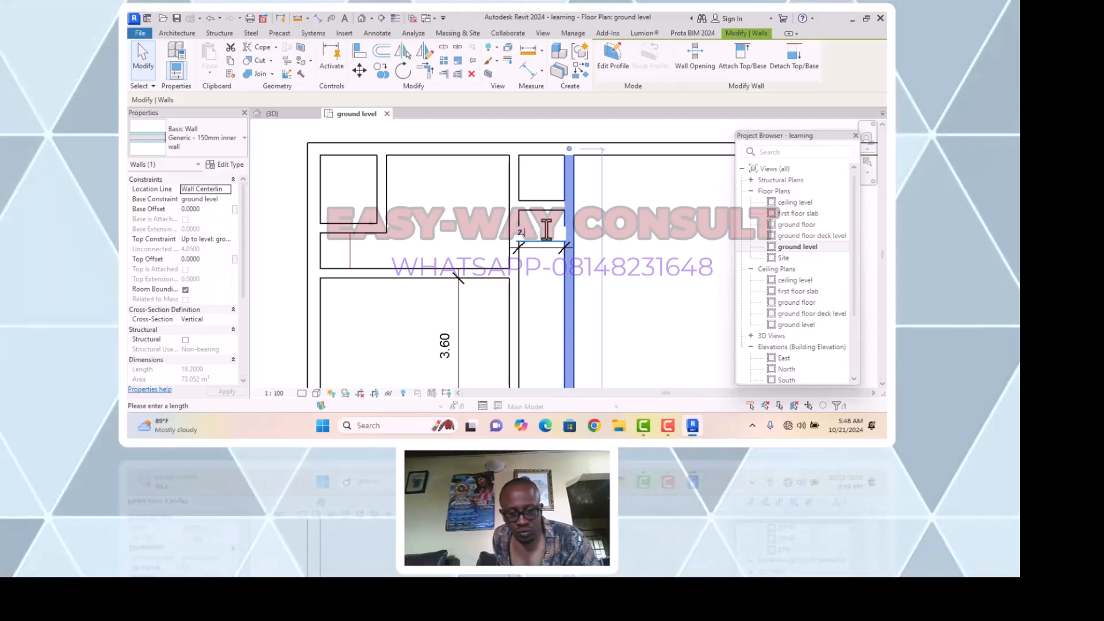
{"action": "type", "text": ".1"}
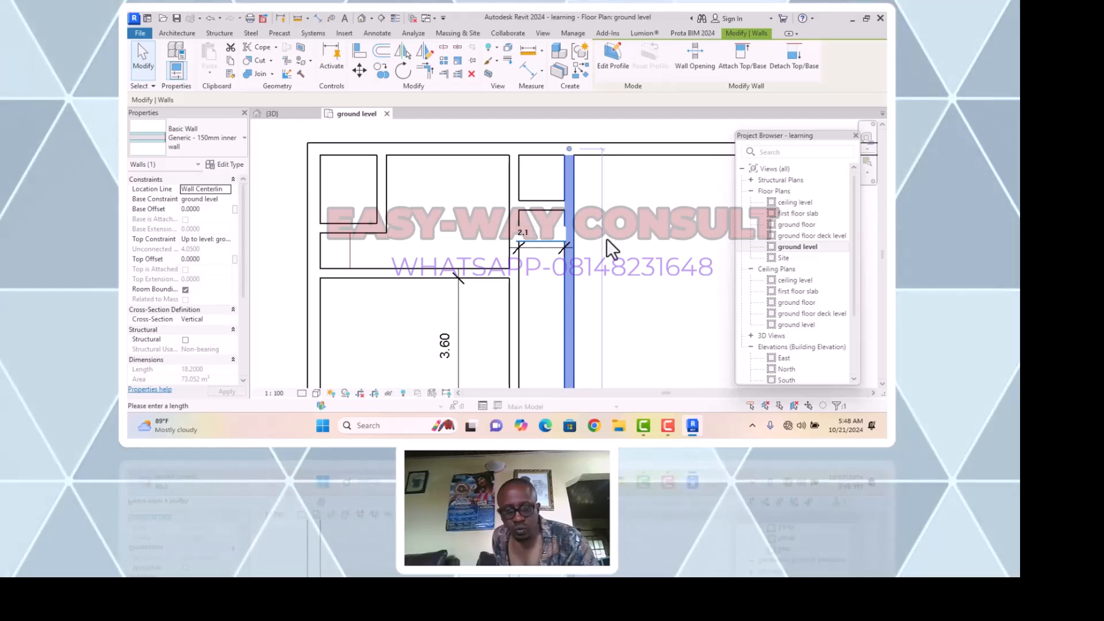
{"action": "key", "text": "Return"}
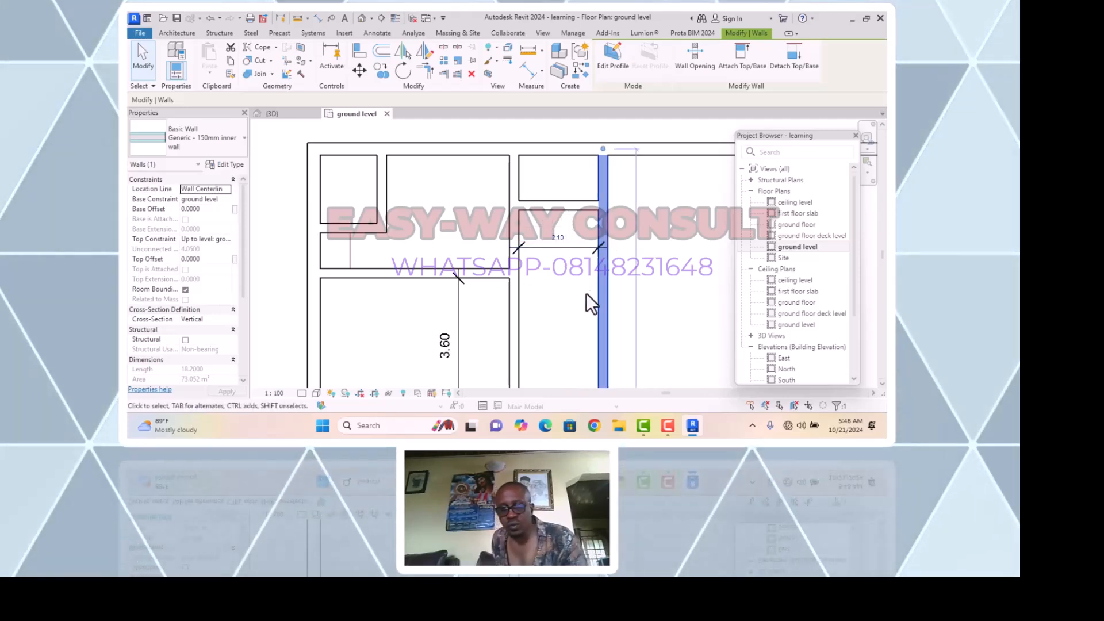
{"action": "scroll", "coordinate": [554, 289], "scroll_direction": "down", "scroll_amount": 4}
{"action": "middle_click_drag", "start_coordinate": [554, 288], "coordinate": [512, 208]}
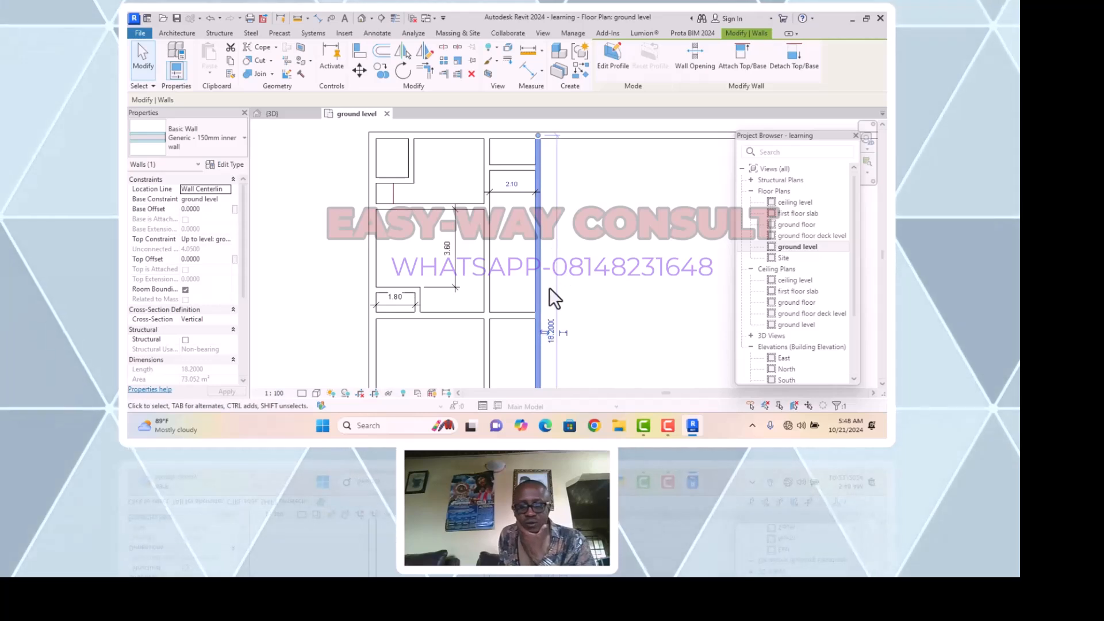
{"action": "key", "text": "Escape"}
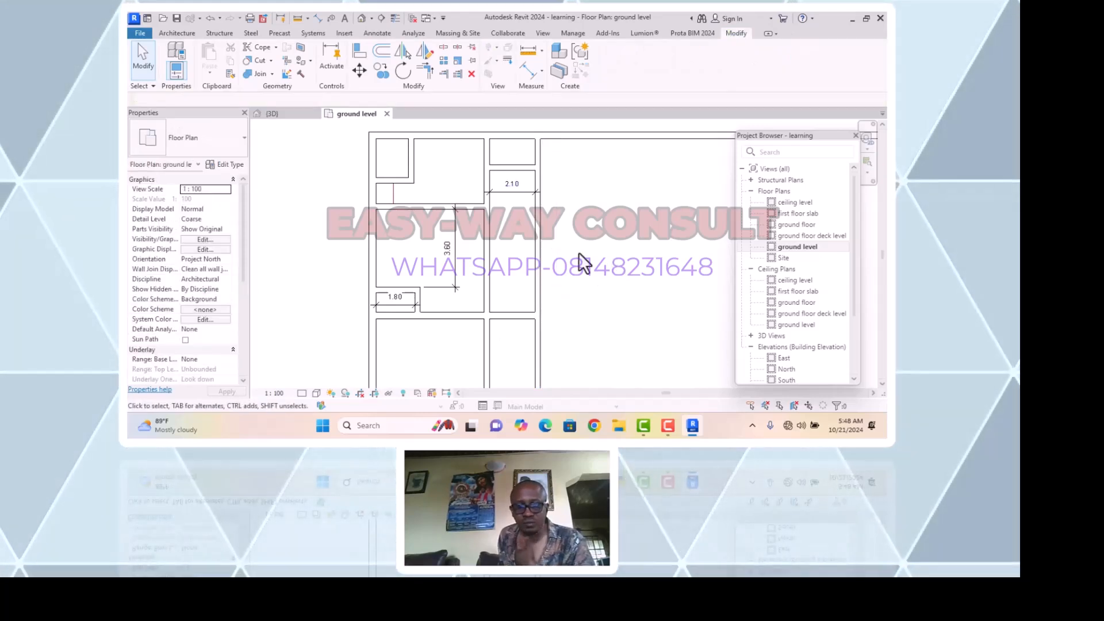
Trim the 225 mm exterior side wall and the 225 mm cross wall into a corner, removing the side wall's stretch below it
{"action": "scroll", "coordinate": [557, 270], "scroll_direction": "down", "scroll_amount": 2}
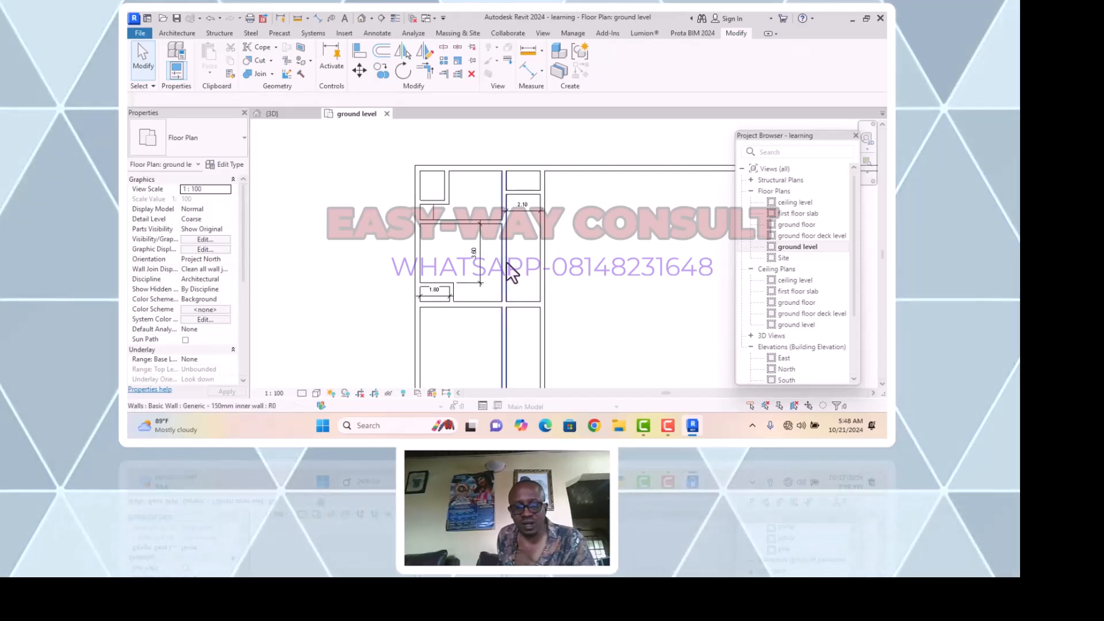
{"action": "scroll", "coordinate": [510, 270], "scroll_direction": "down", "scroll_amount": 2}
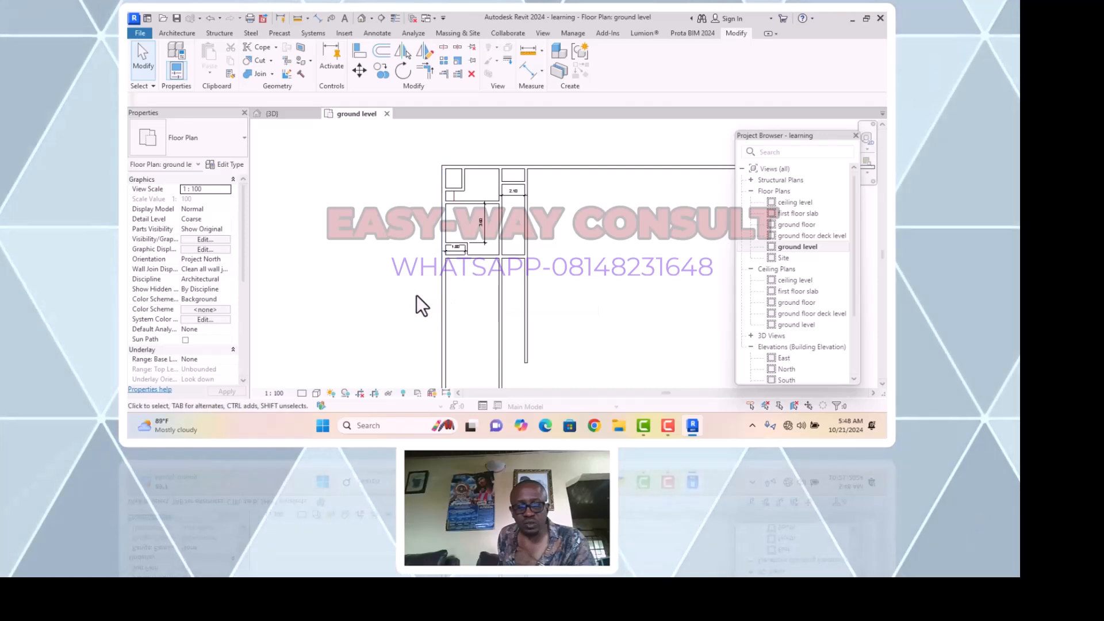
{"action": "left_click", "coordinate": [424, 69]}
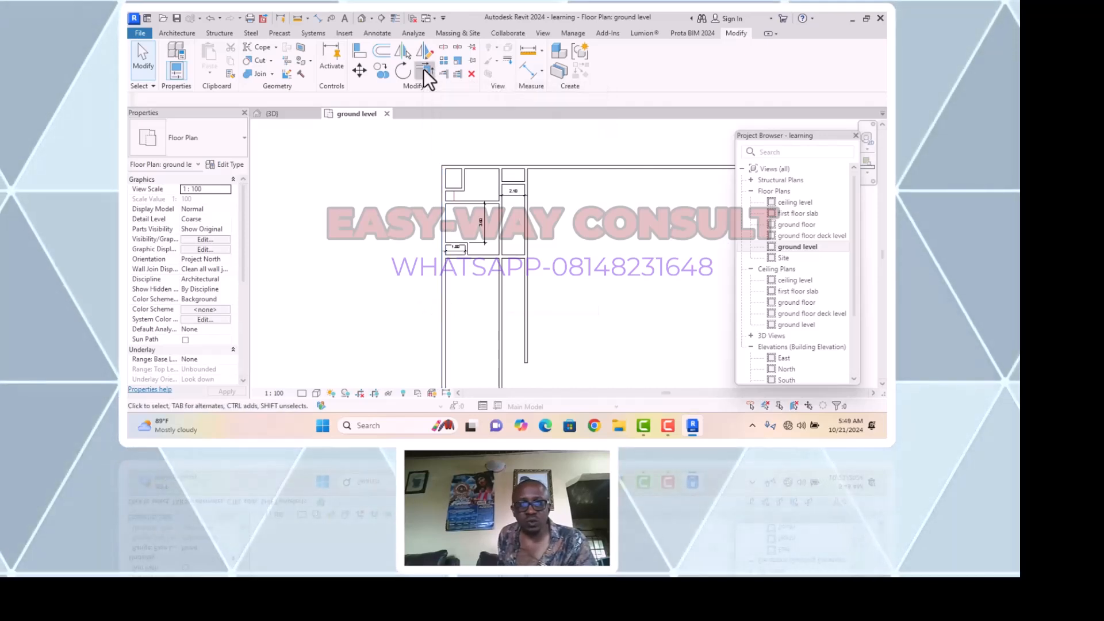
{"action": "scroll", "coordinate": [443, 273], "scroll_direction": "up", "scroll_amount": 5}
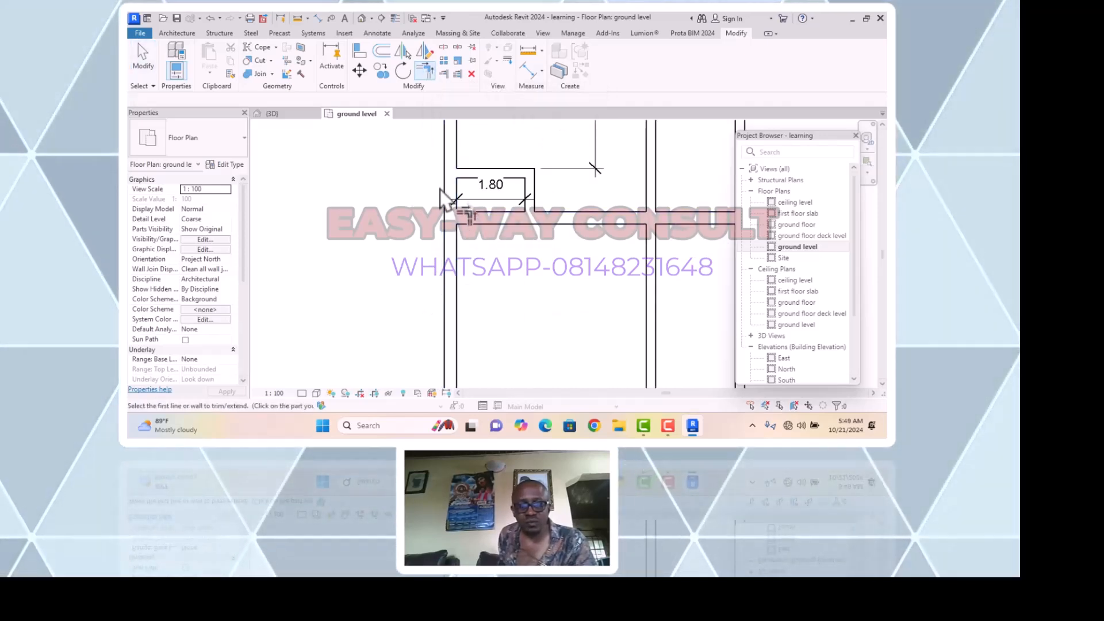
{"action": "left_click", "coordinate": [450, 199]}
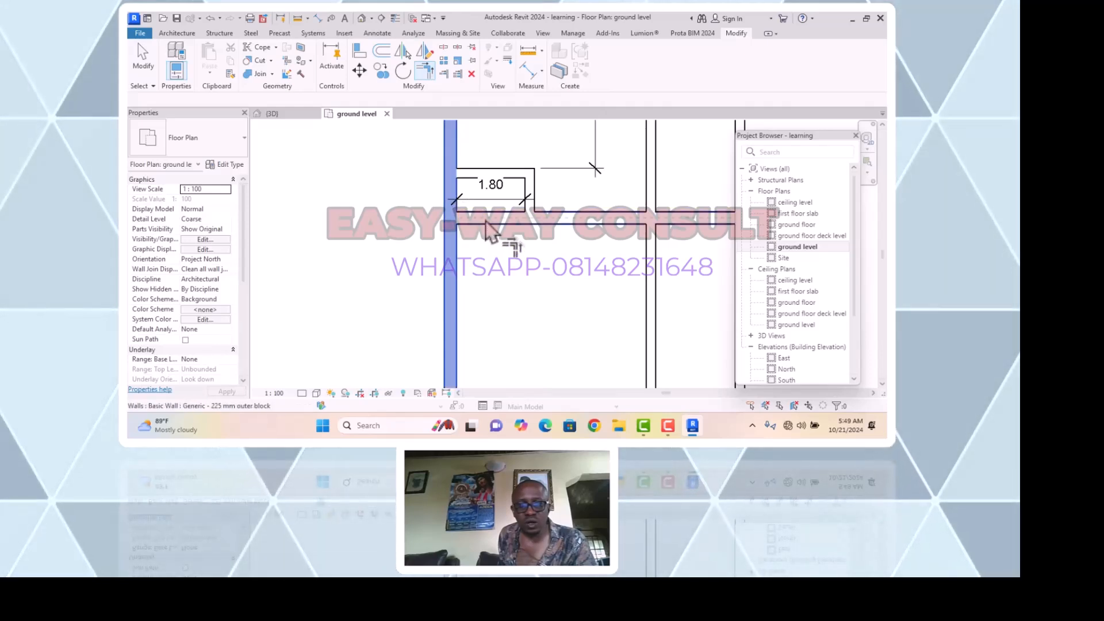
{"action": "left_click", "coordinate": [486, 222]}
{"action": "scroll", "coordinate": [470, 292], "scroll_direction": "down", "scroll_amount": 5}
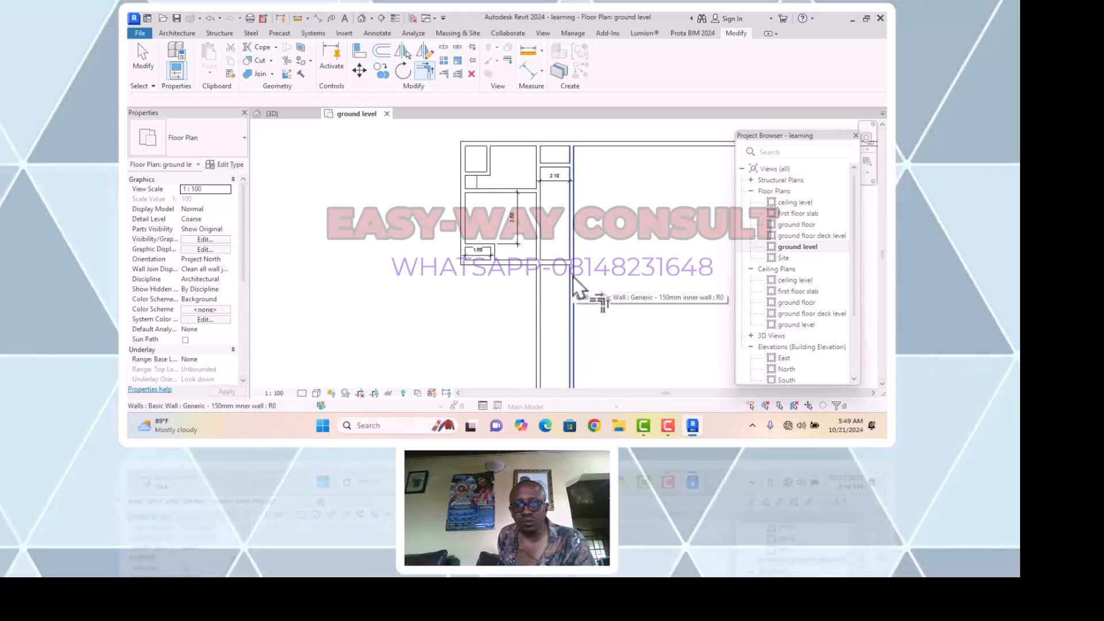
Trim the outer corridor wall and the 225 mm cross wall into a corner, keeping the corridor wall's upper part
{"action": "left_click_drag", "start_coordinate": [564, 278], "coordinate": [552, 263]}
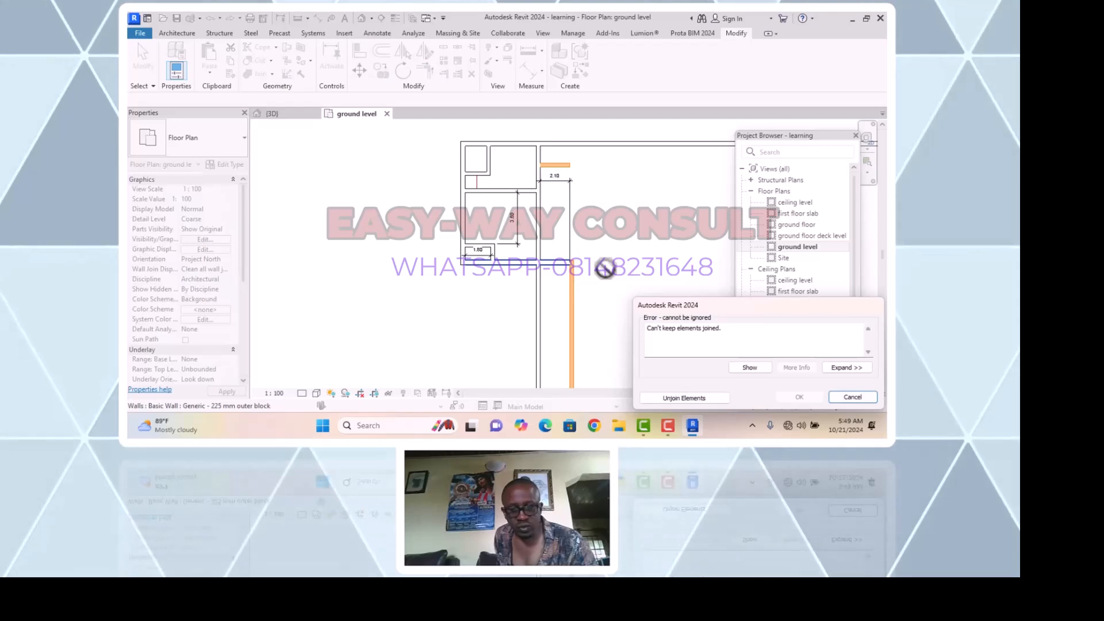
{"action": "left_click", "coordinate": [840, 398]}
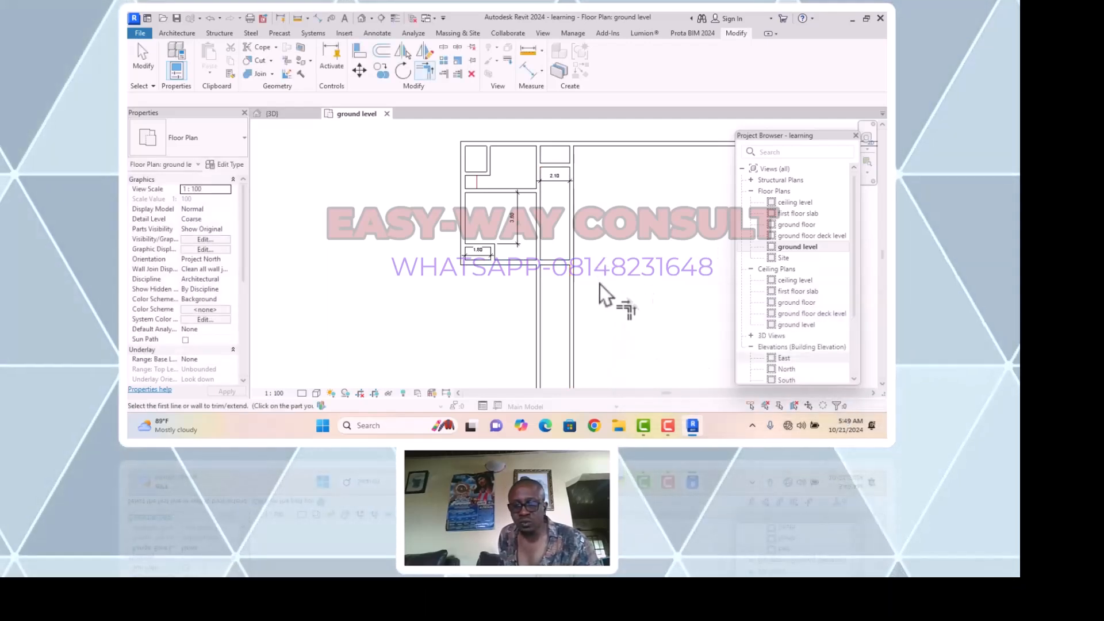
{"action": "left_click", "coordinate": [571, 236]}
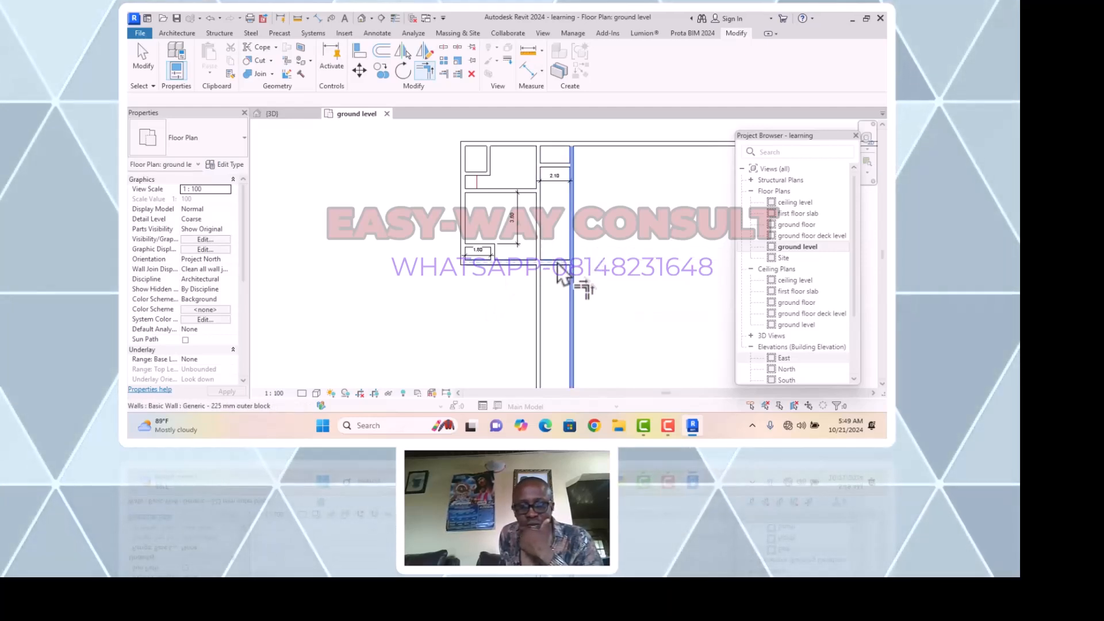
{"action": "left_click", "coordinate": [565, 267]}
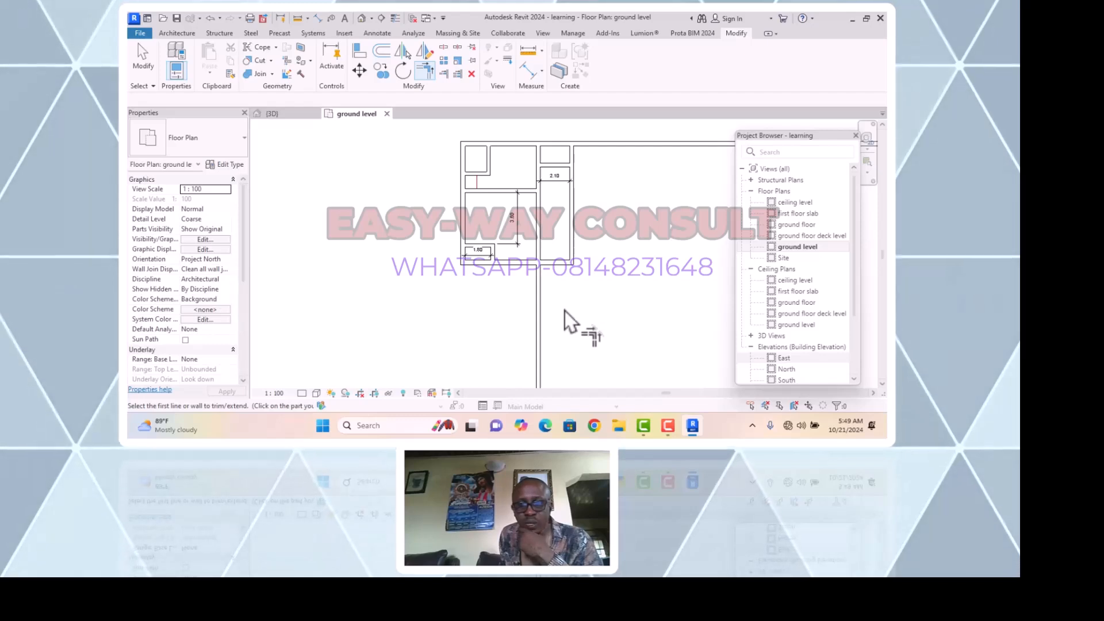
{"action": "key", "text": "Escape"}
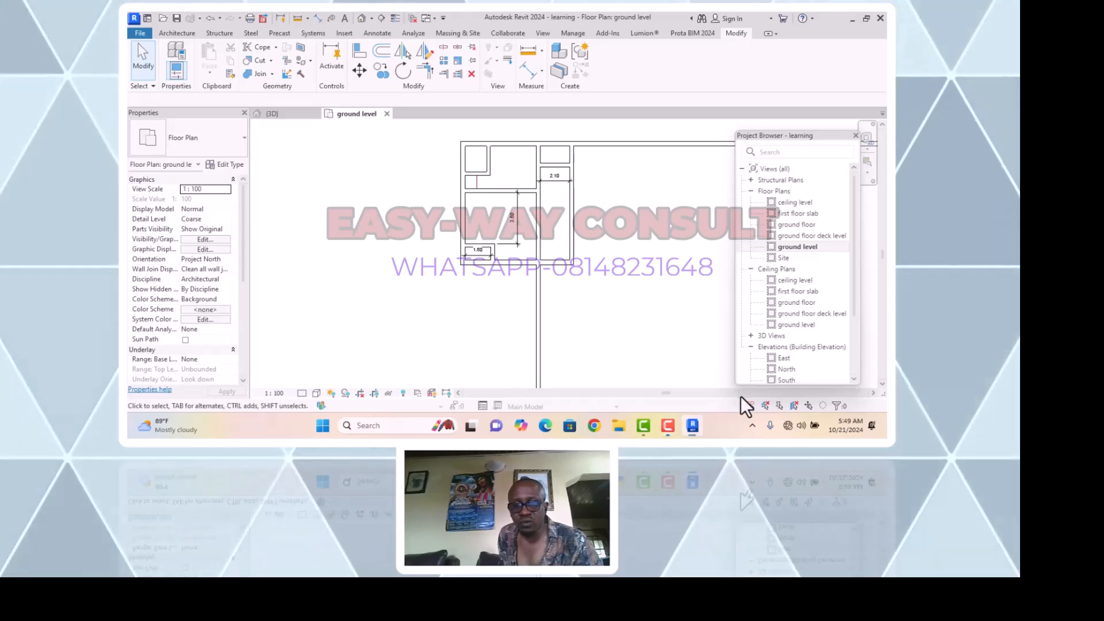
Trim the corridor's inner long wall back to the 225 mm cross wall with the single-element Trim/Extend tool
{"action": "left_click", "coordinate": [443, 74]}
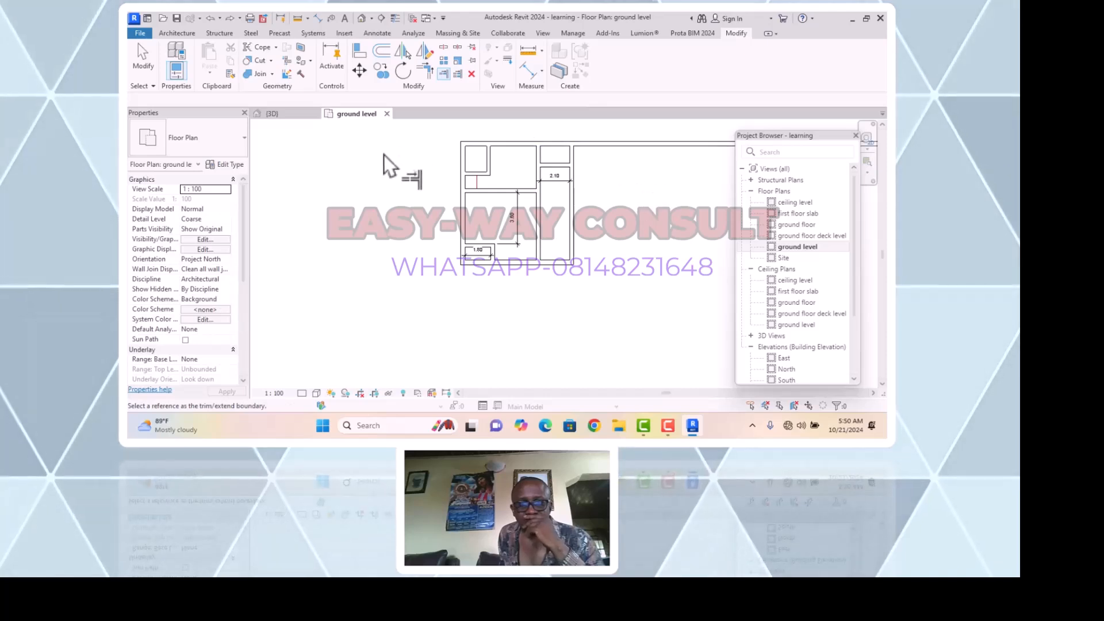
Trim the outer corridor wall and the upper exterior wall into a corner, removing the exterior wall's stretch beyond the corridor
{"action": "key", "text": "Escape"}
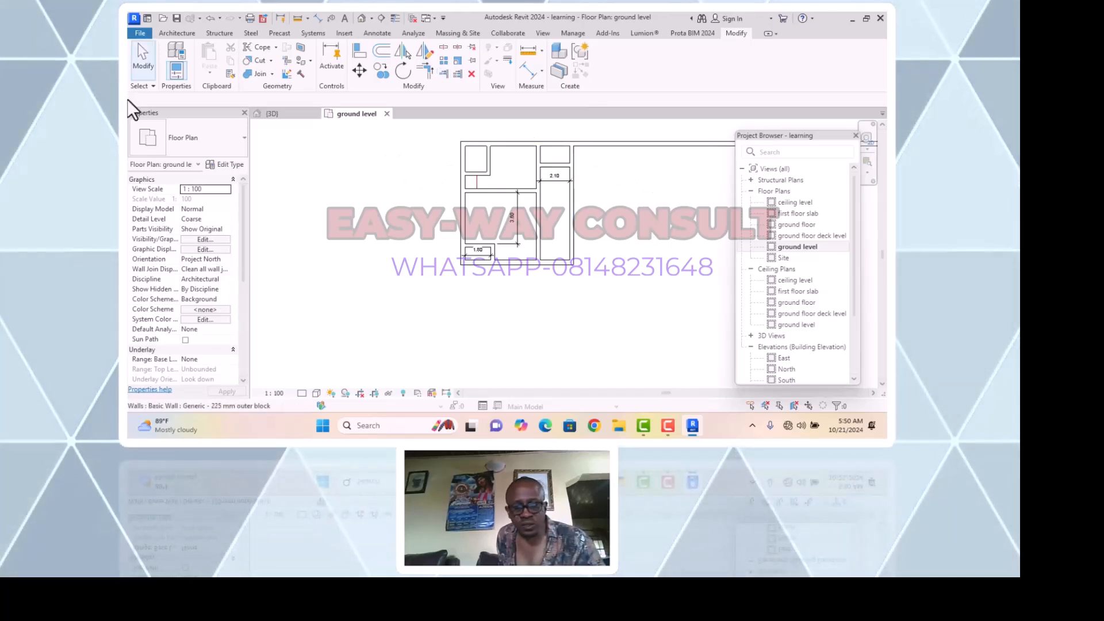
{"action": "left_click", "coordinate": [419, 74]}
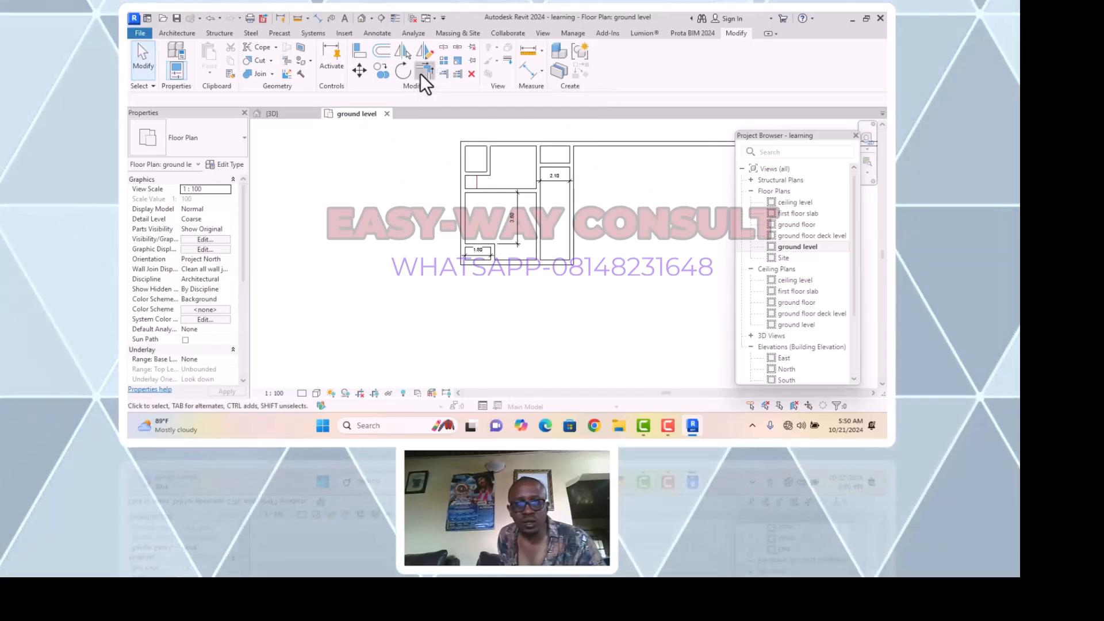
{"action": "left_click", "coordinate": [571, 162]}
{"action": "left_click", "coordinate": [556, 145]}
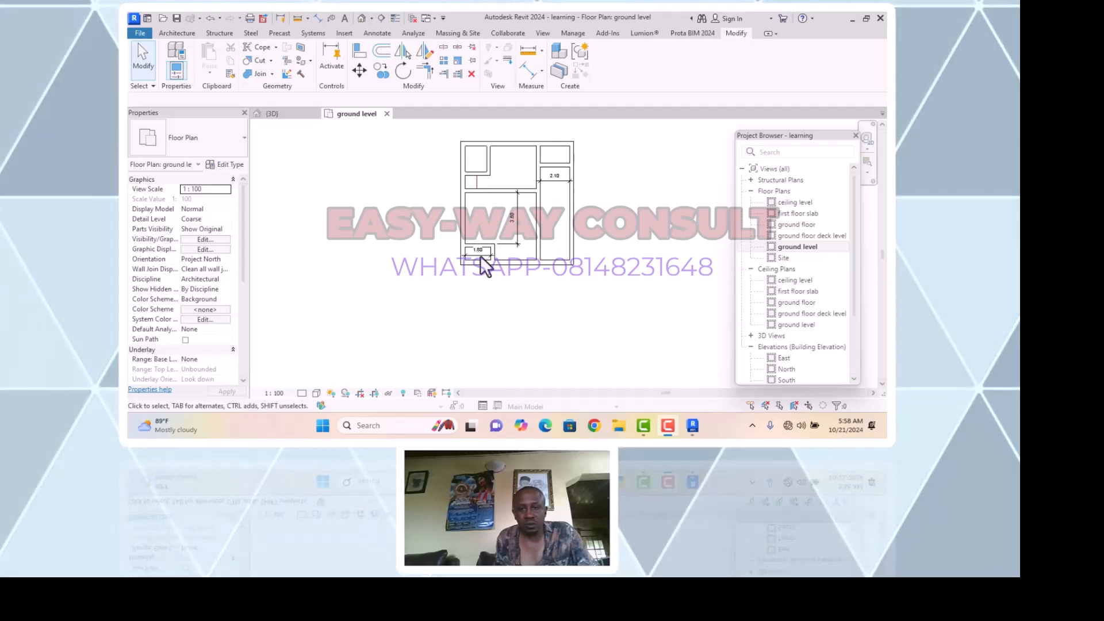
Delete the 3.60 and 1.80 dimensions in the large lower room
{"action": "scroll", "coordinate": [481, 258], "scroll_direction": "up", "scroll_amount": 3}
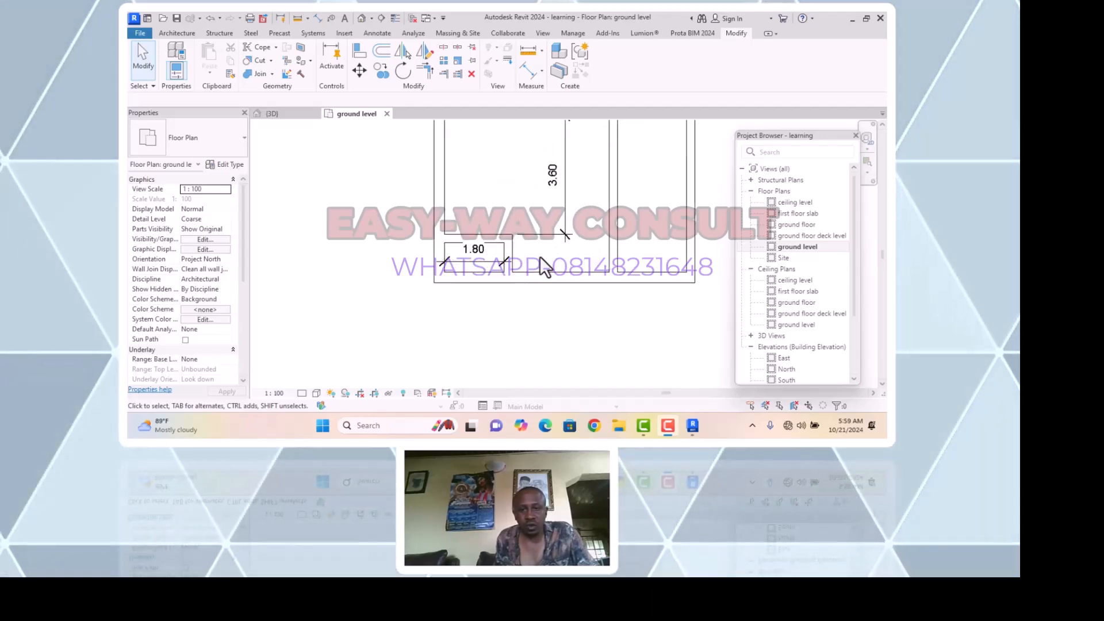
{"action": "left_click", "coordinate": [565, 202]}
{"action": "left_click", "coordinate": [564, 201]}
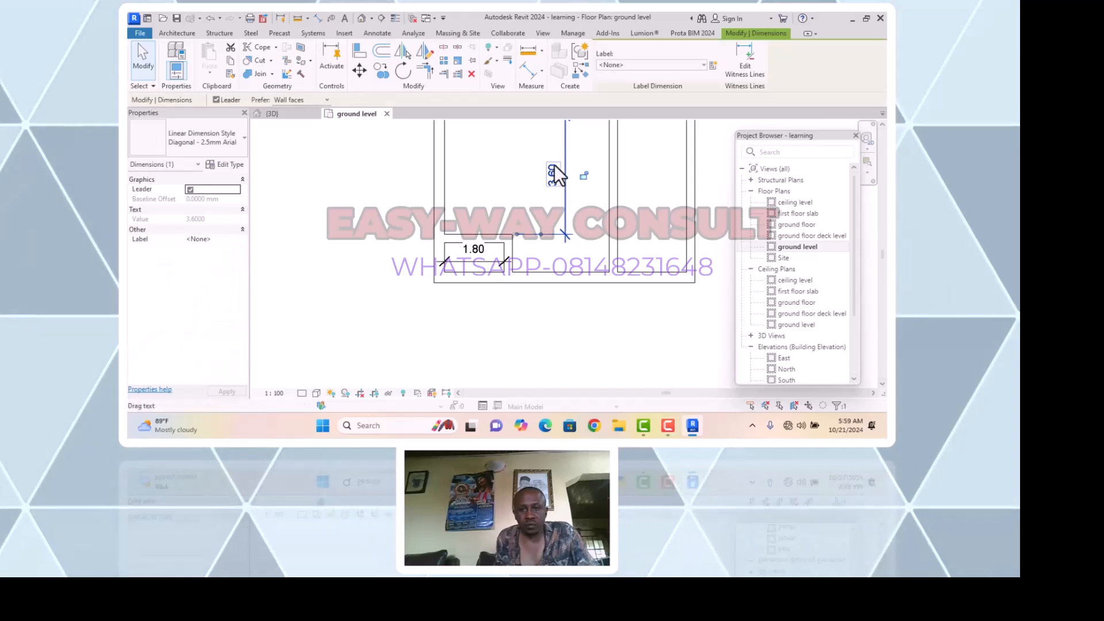
{"action": "left_click", "coordinate": [471, 75]}
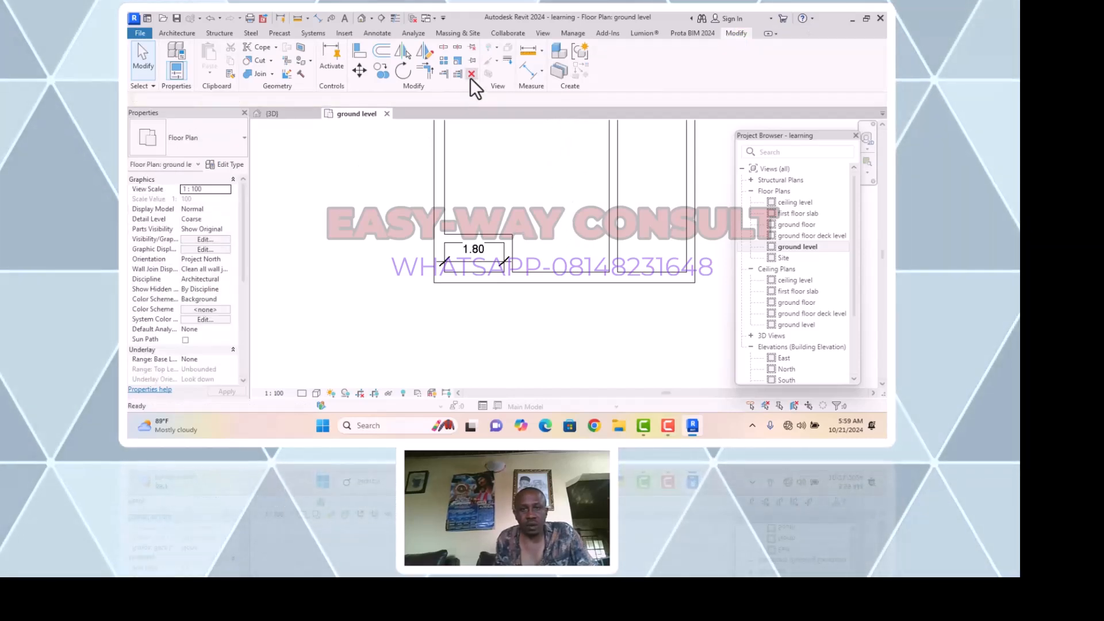
{"action": "left_click", "coordinate": [474, 260]}
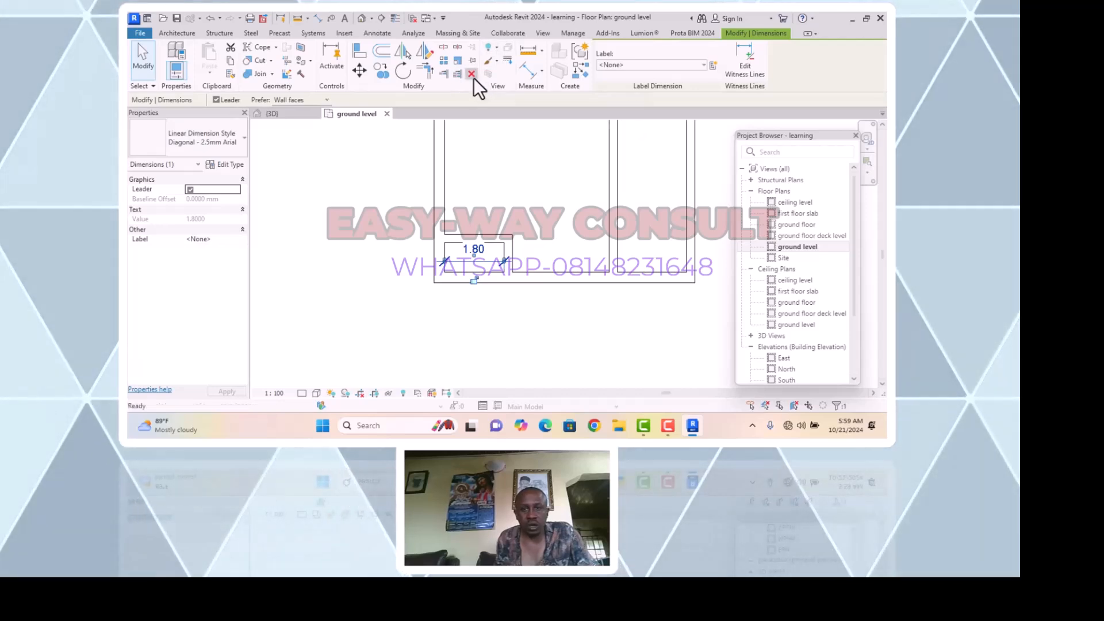
{"action": "left_click", "coordinate": [473, 76]}
Delete the two 150 mm inner walls enclosing the small space in the large lower room's corner
{"action": "scroll", "coordinate": [479, 229], "scroll_direction": "down", "scroll_amount": 1}
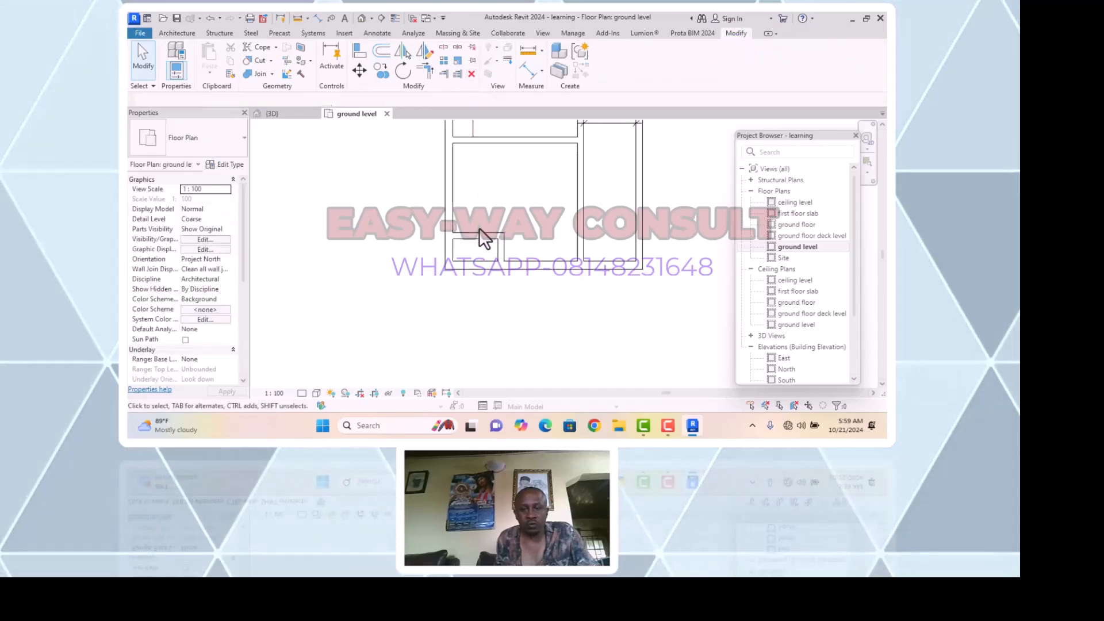
{"action": "left_click", "coordinate": [468, 241]}
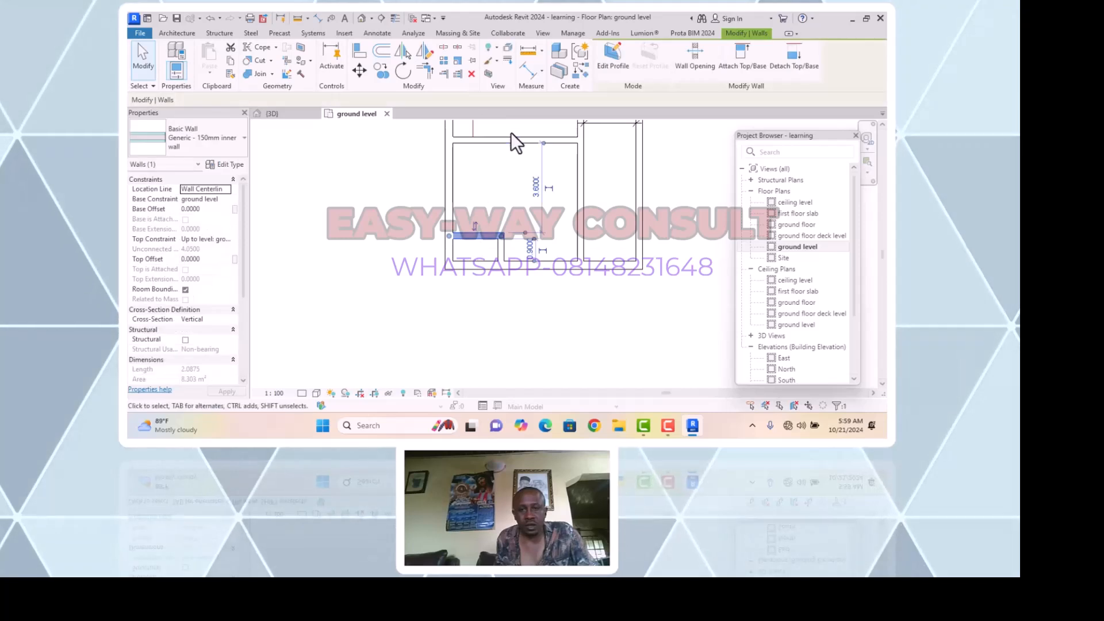
{"action": "left_click", "coordinate": [471, 75]}
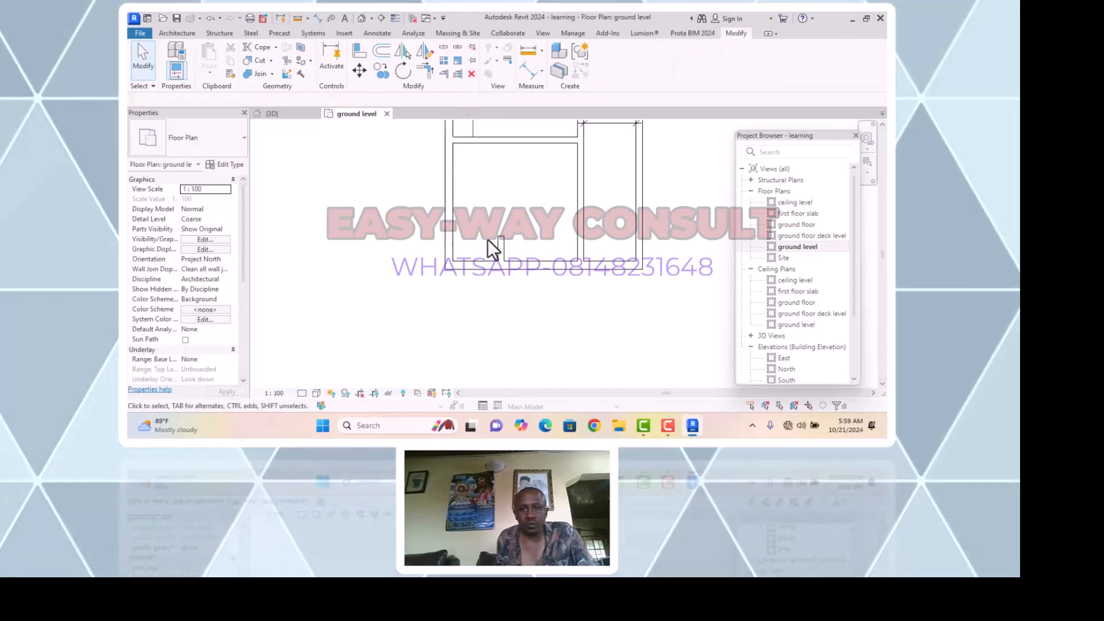
{"action": "left_click", "coordinate": [502, 247]}
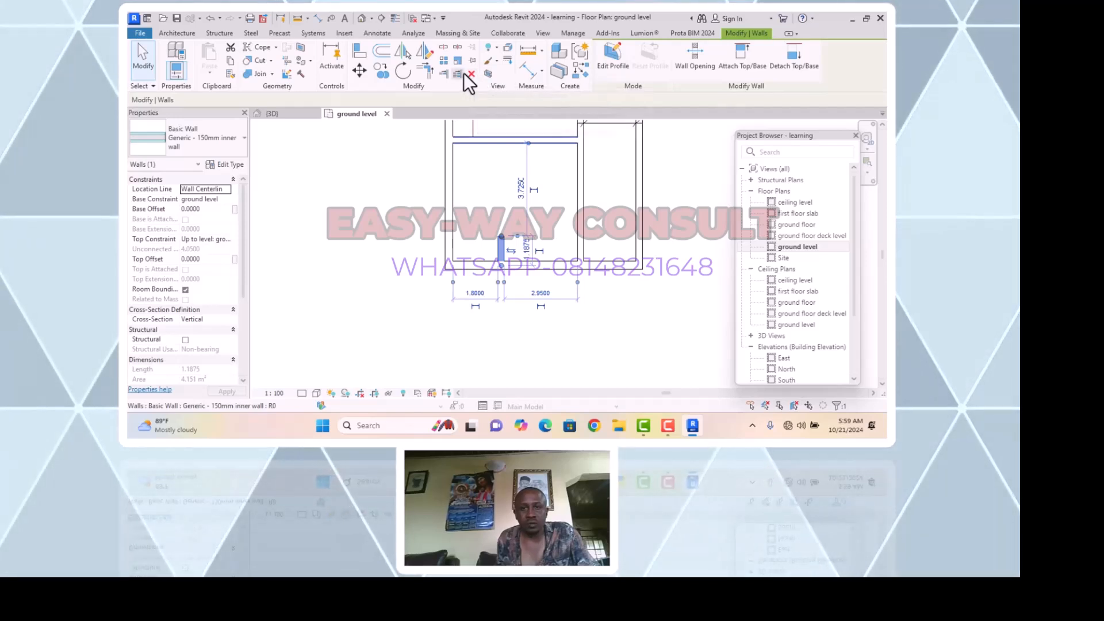
{"action": "left_click", "coordinate": [471, 75]}
Delete the short model line crossing the narrow space below the small upper corner room
{"action": "scroll", "coordinate": [539, 238], "scroll_direction": "down", "scroll_amount": 3}
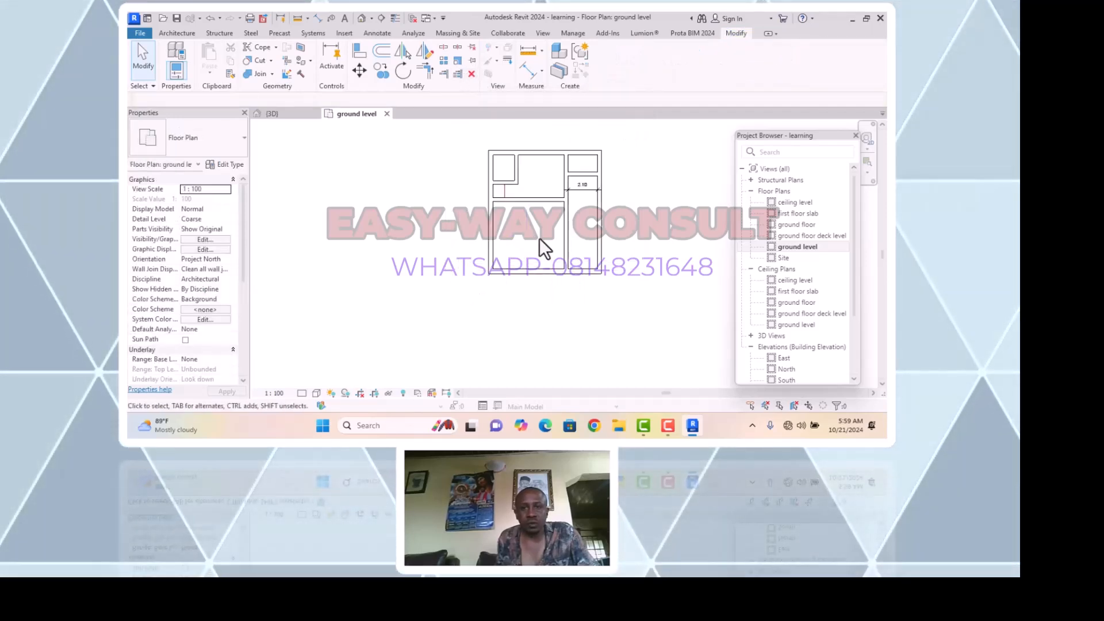
{"action": "scroll", "coordinate": [474, 288], "scroll_direction": "down", "scroll_amount": 1}
{"action": "scroll", "coordinate": [505, 240], "scroll_direction": "down", "scroll_amount": 1}
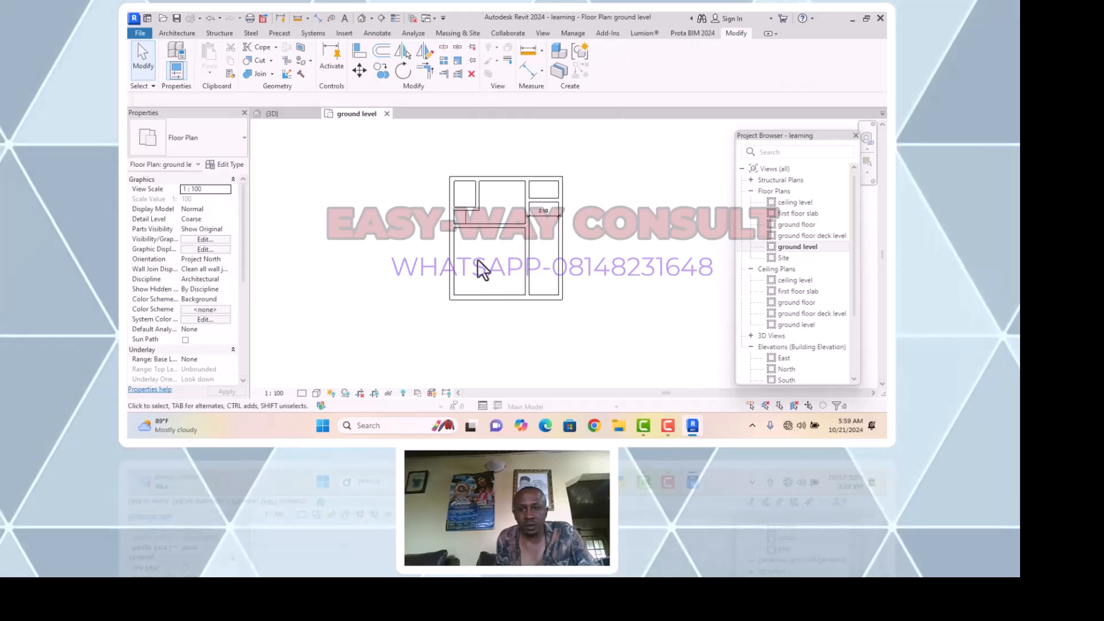
{"action": "scroll", "coordinate": [509, 235], "scroll_direction": "up", "scroll_amount": 2}
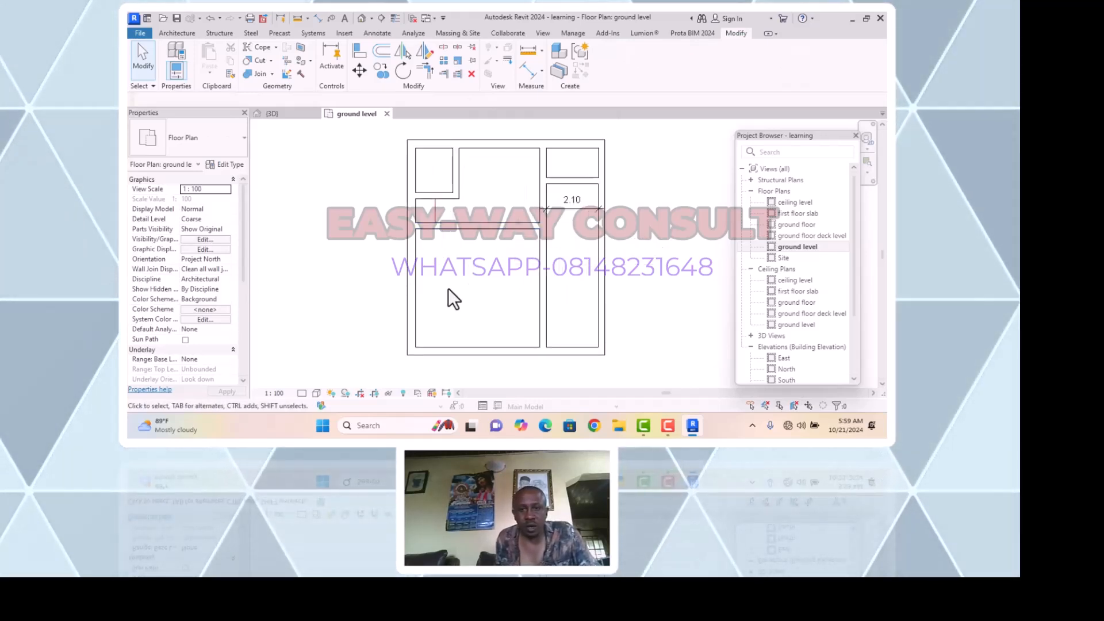
{"action": "left_click", "coordinate": [436, 213]}
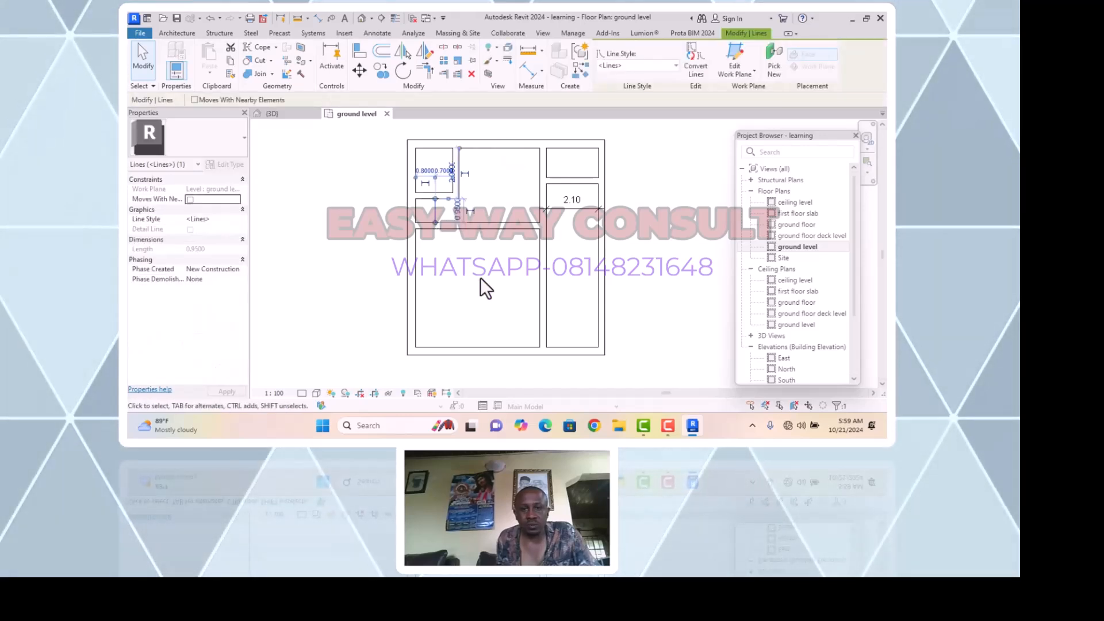
{"action": "left_click", "coordinate": [470, 73]}
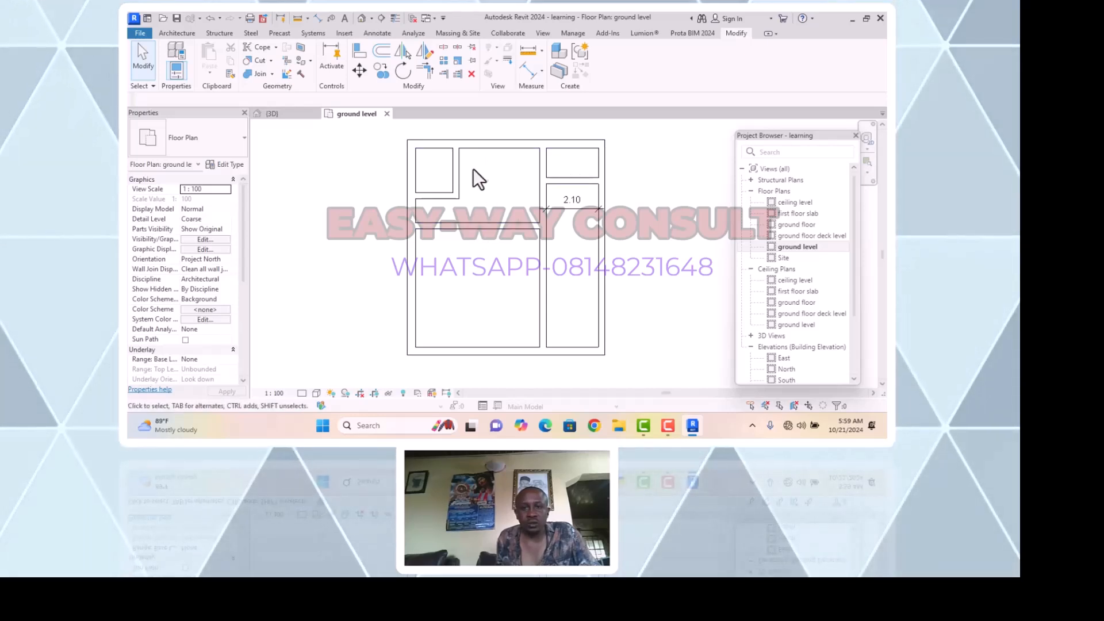
Pull the inner cross wall's far end back toward the corridor, leaving a stub about 2.2 long
{"action": "left_click", "coordinate": [448, 226]}
{"action": "left_click_drag", "start_coordinate": [420, 229], "coordinate": [488, 226]}
{"action": "left_click", "coordinate": [506, 271]}
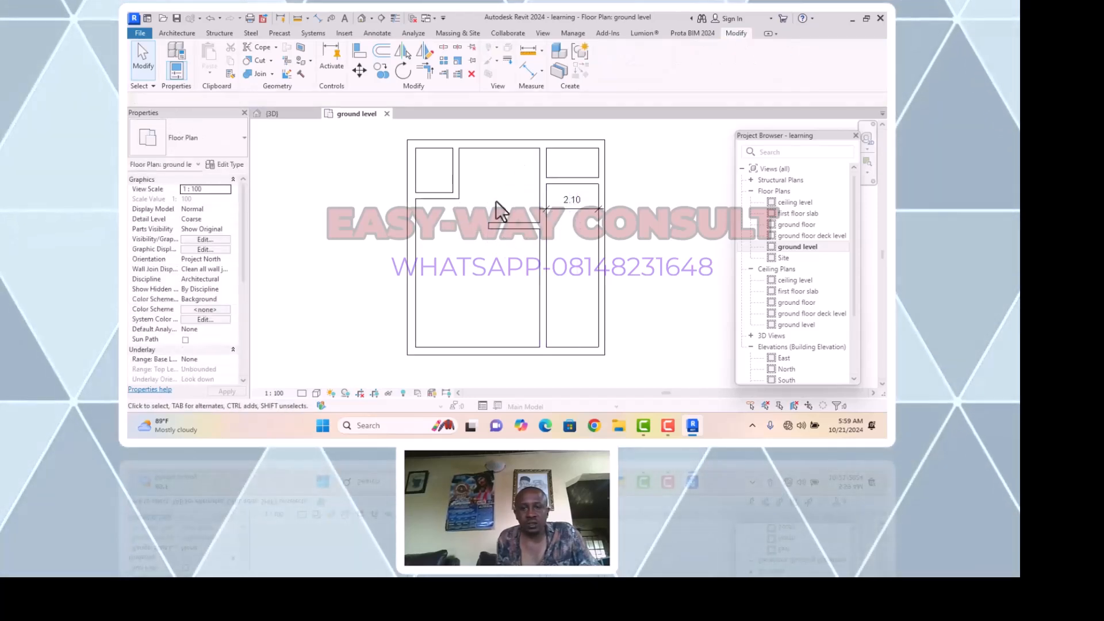
Delete the two 150 mm inner walls enclosing the small upper corner room
{"action": "left_click", "coordinate": [459, 175]}
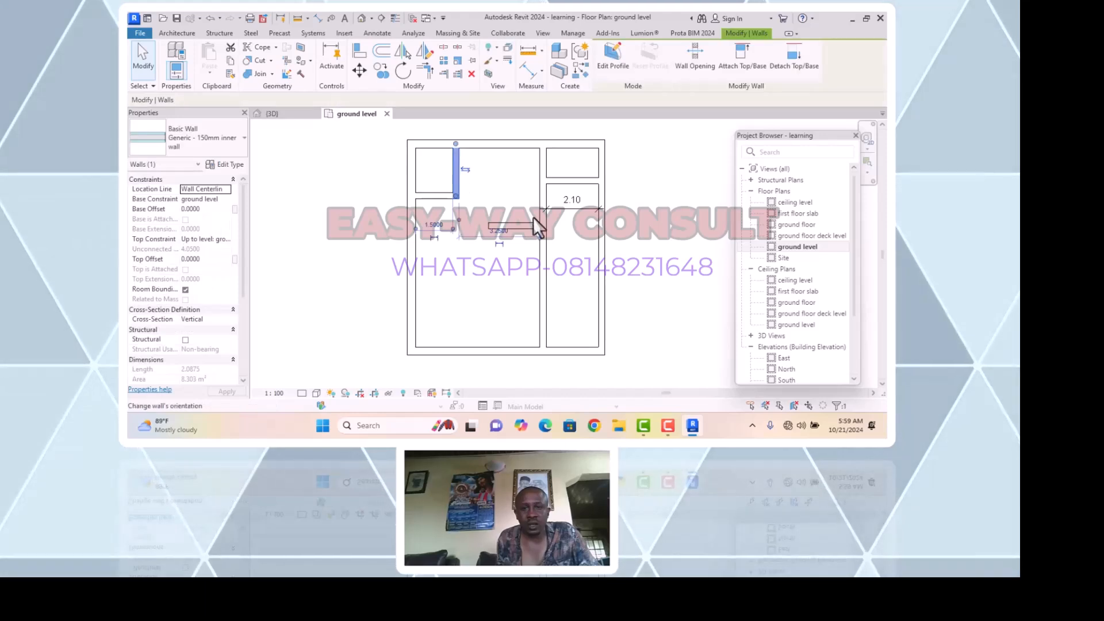
{"action": "left_click", "coordinate": [472, 75]}
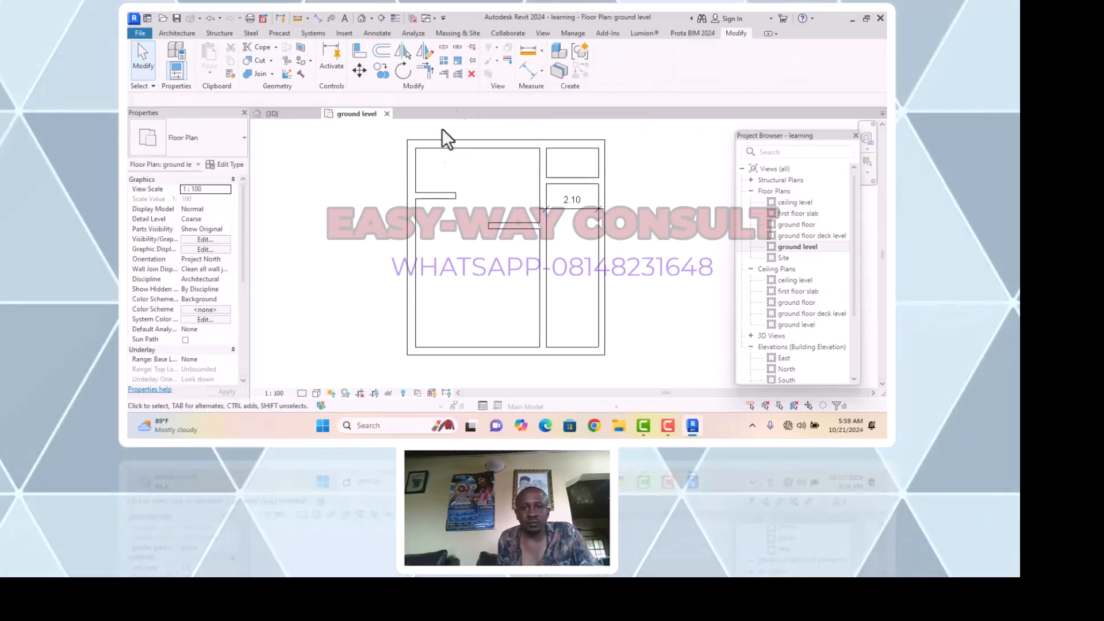
{"action": "left_click", "coordinate": [437, 196]}
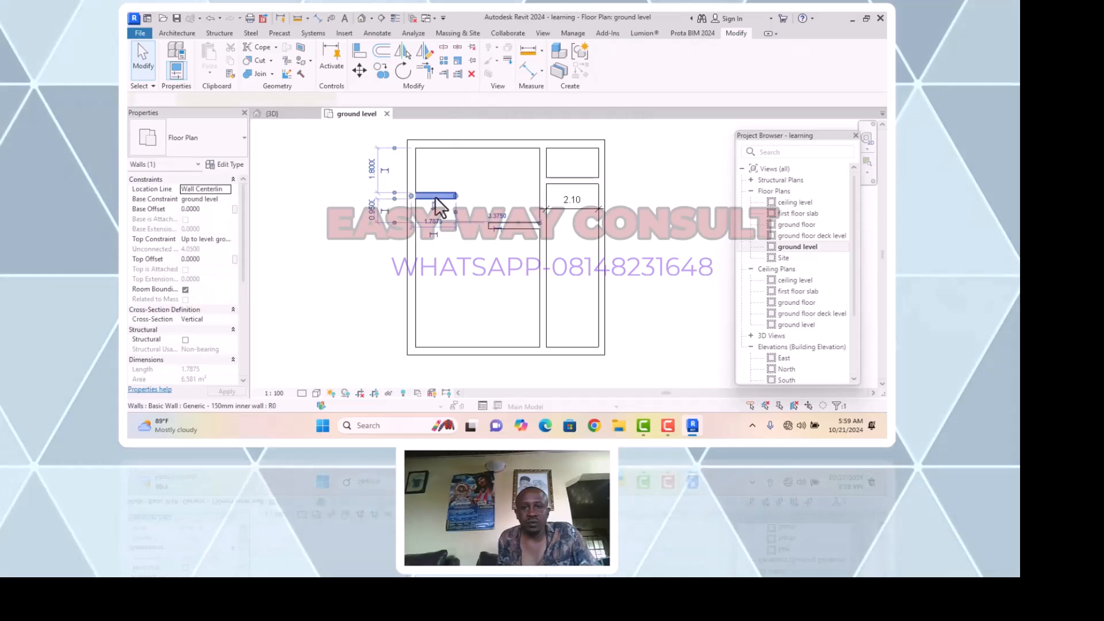
{"action": "left_click", "coordinate": [471, 74]}
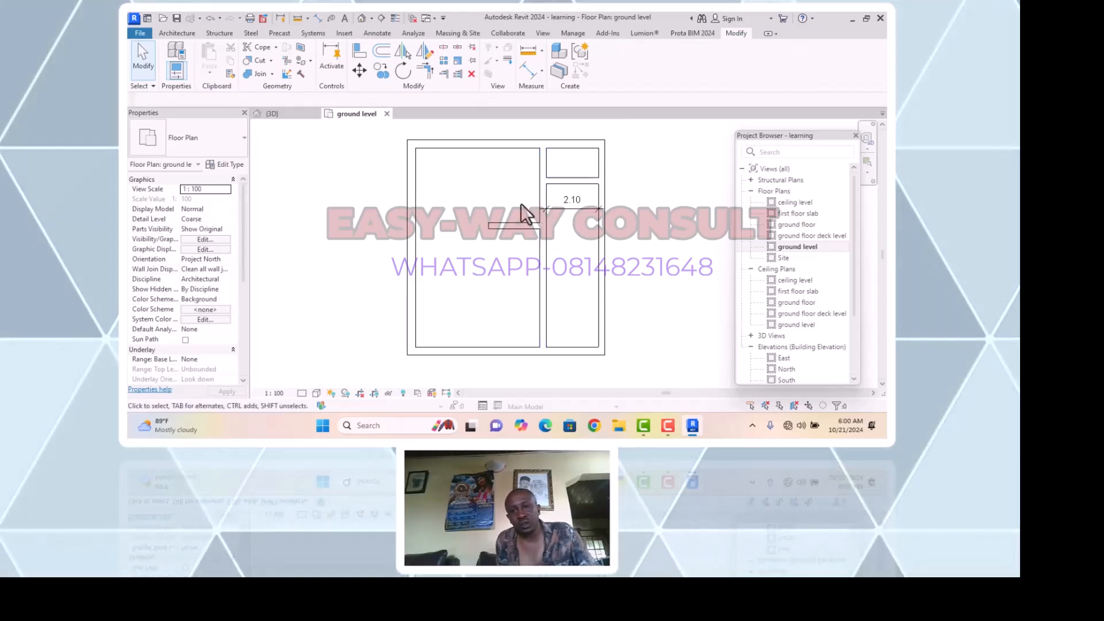
Save the project and draw a matching 150 mm inner wall from the upper exterior wall straight down to just past the stub's level
{"action": "left_click", "coordinate": [496, 228]}
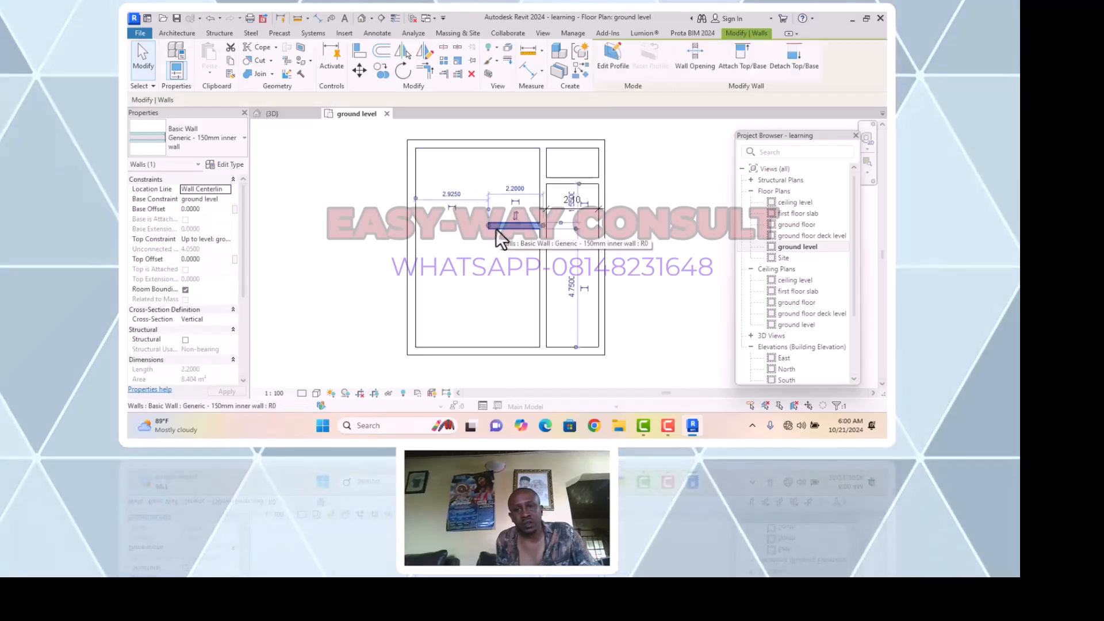
{"action": "right_click", "coordinate": [468, 241]}
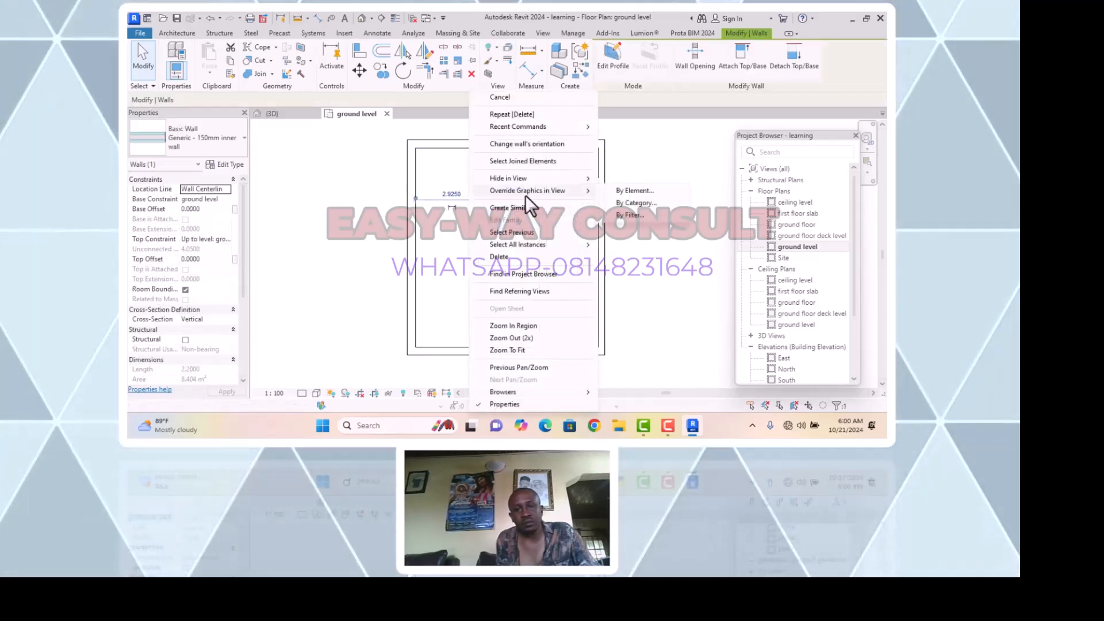
{"action": "left_click", "coordinate": [519, 209]}
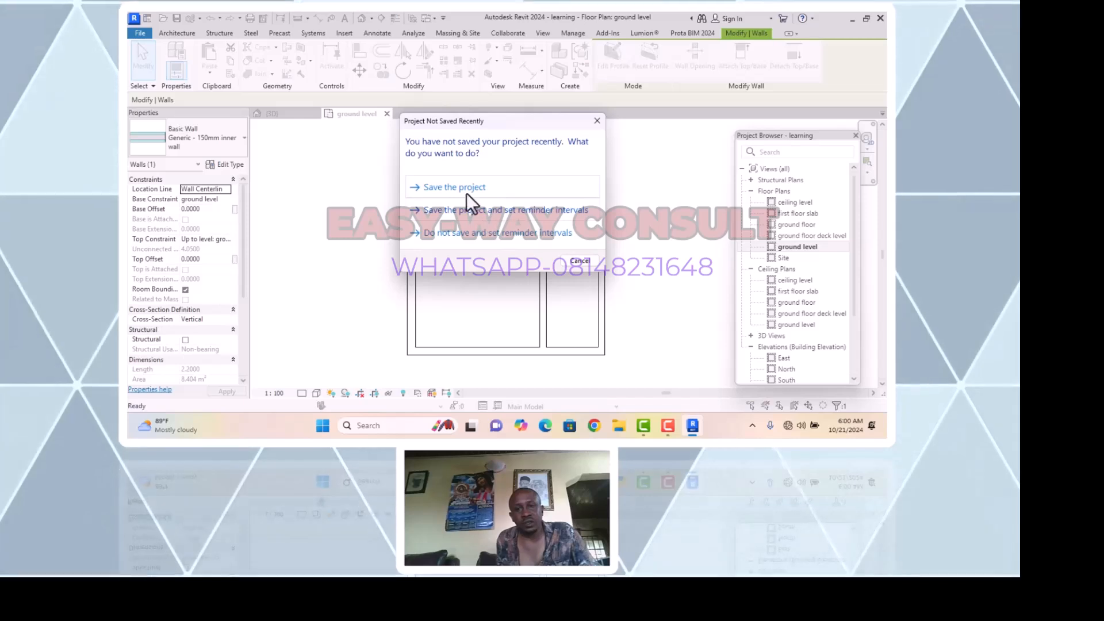
{"action": "left_click", "coordinate": [464, 194]}
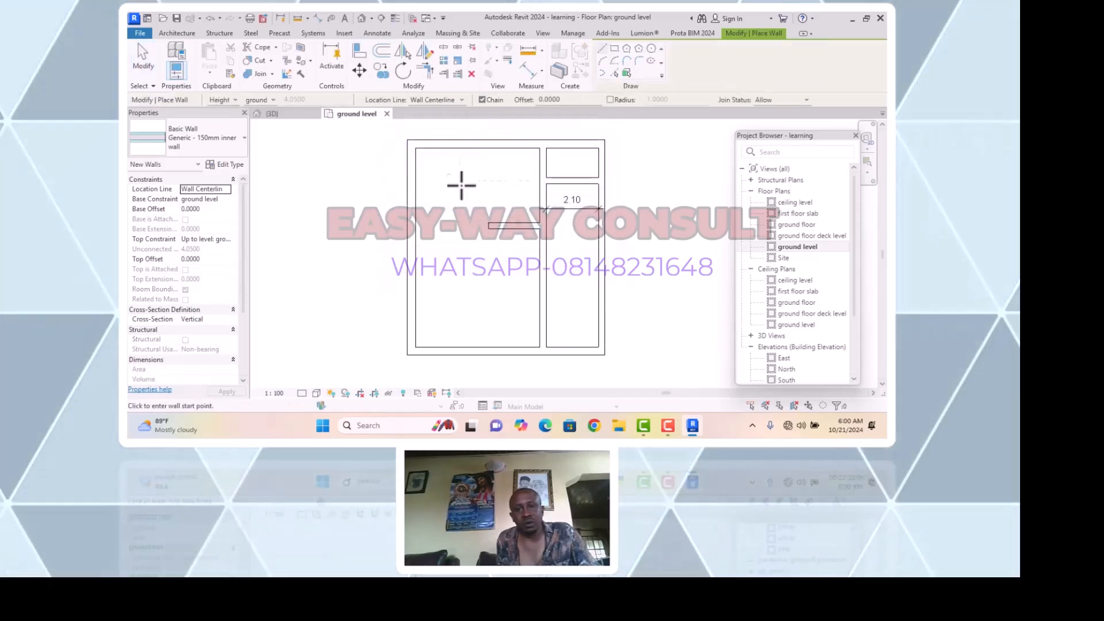
{"action": "left_click", "coordinate": [466, 145]}
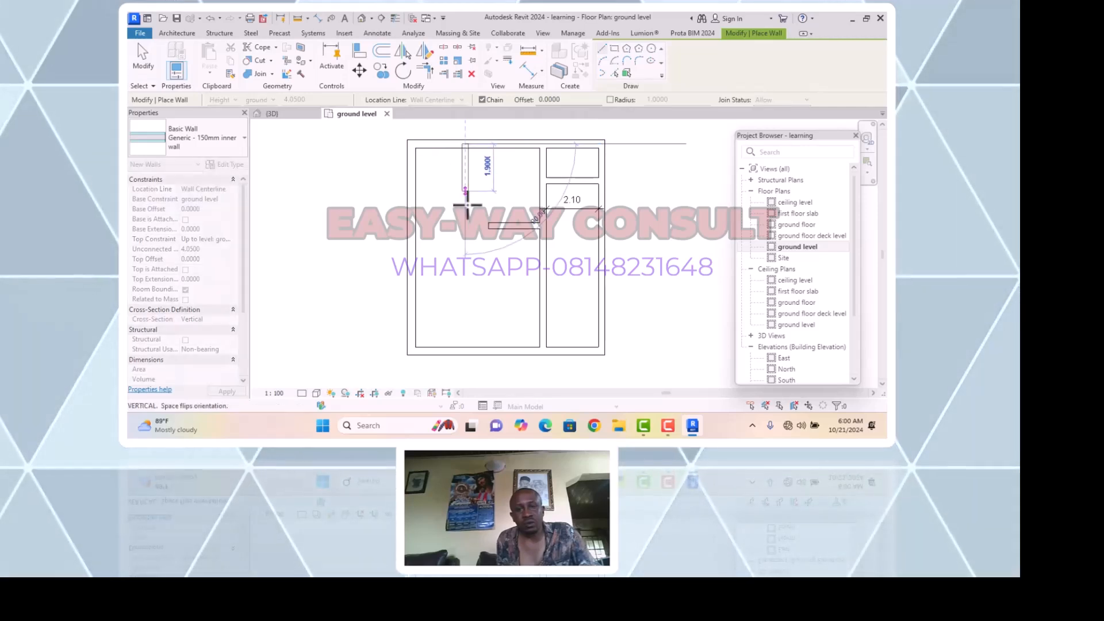
{"action": "left_click", "coordinate": [467, 230]}
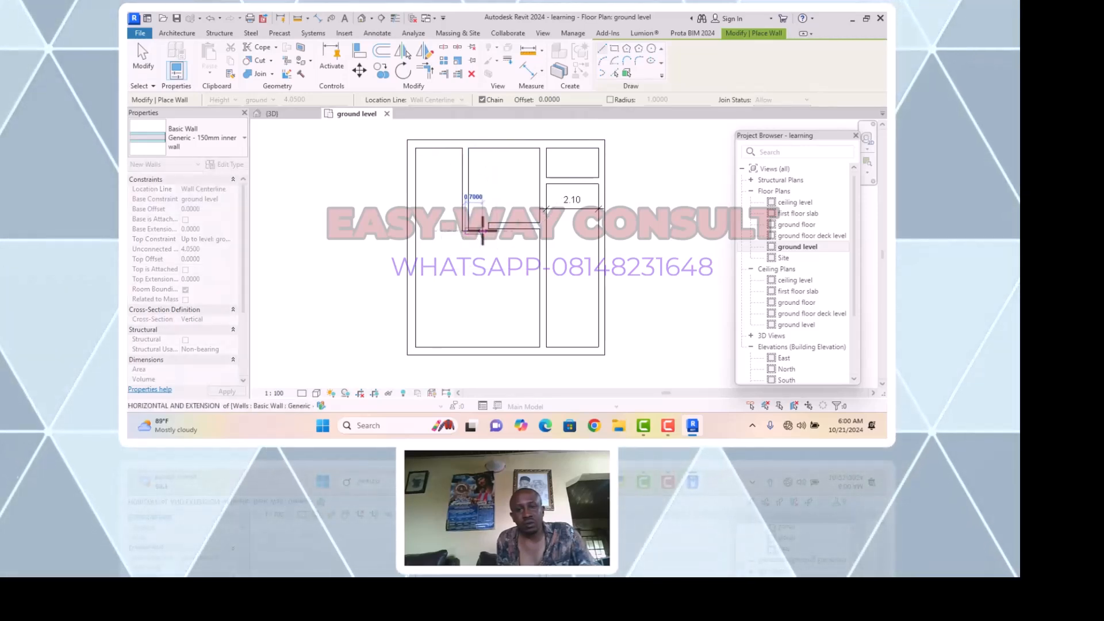
{"action": "key", "text": "Escape"}
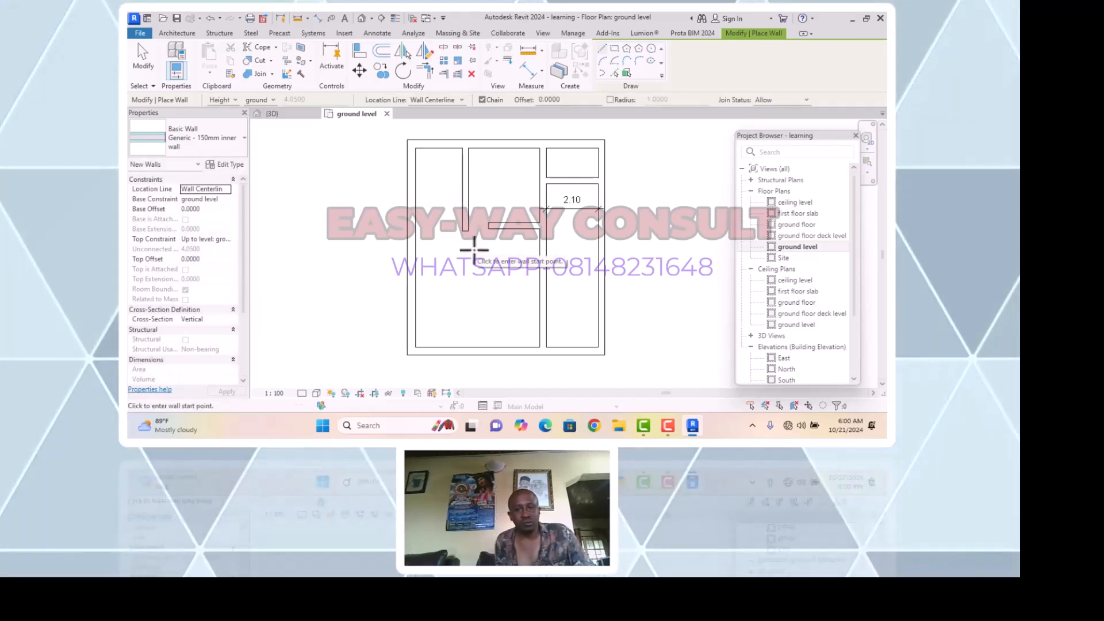
{"action": "key", "text": "Escape"}
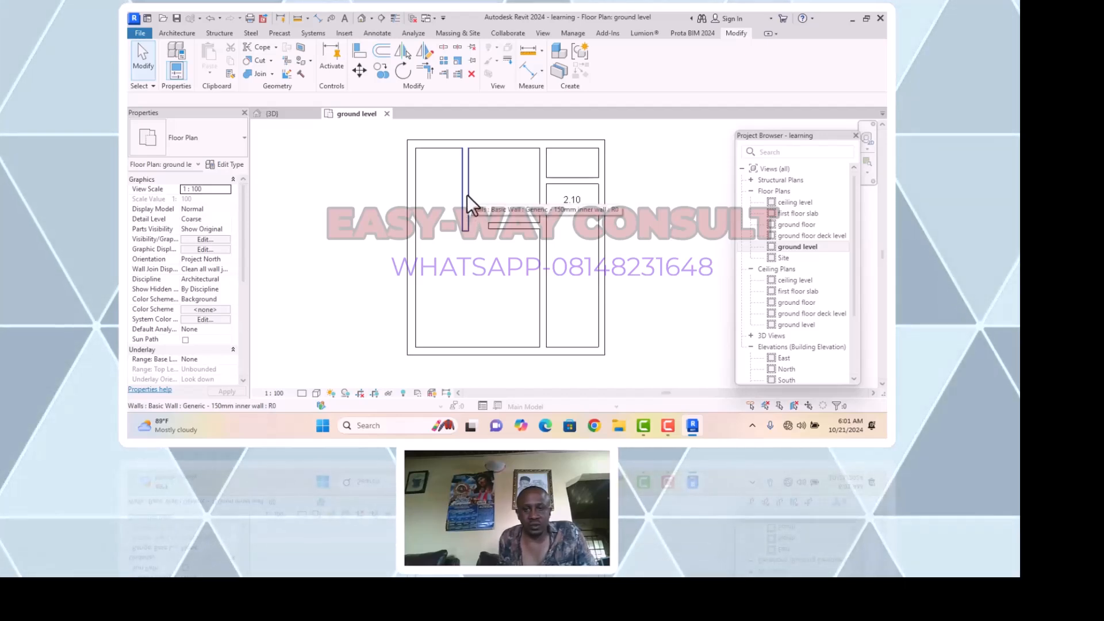
Place an aligned dimension between the new 150 mm wall's face and the facing face of the corridor's inner long wall
{"action": "left_click", "coordinate": [524, 70]}
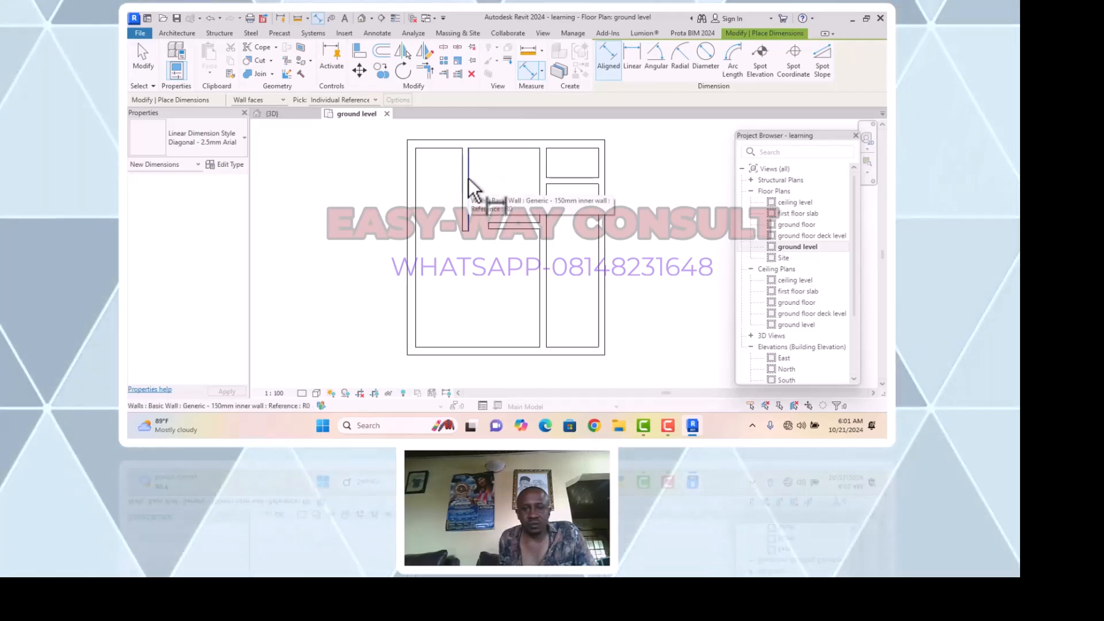
{"action": "left_click", "coordinate": [468, 178]}
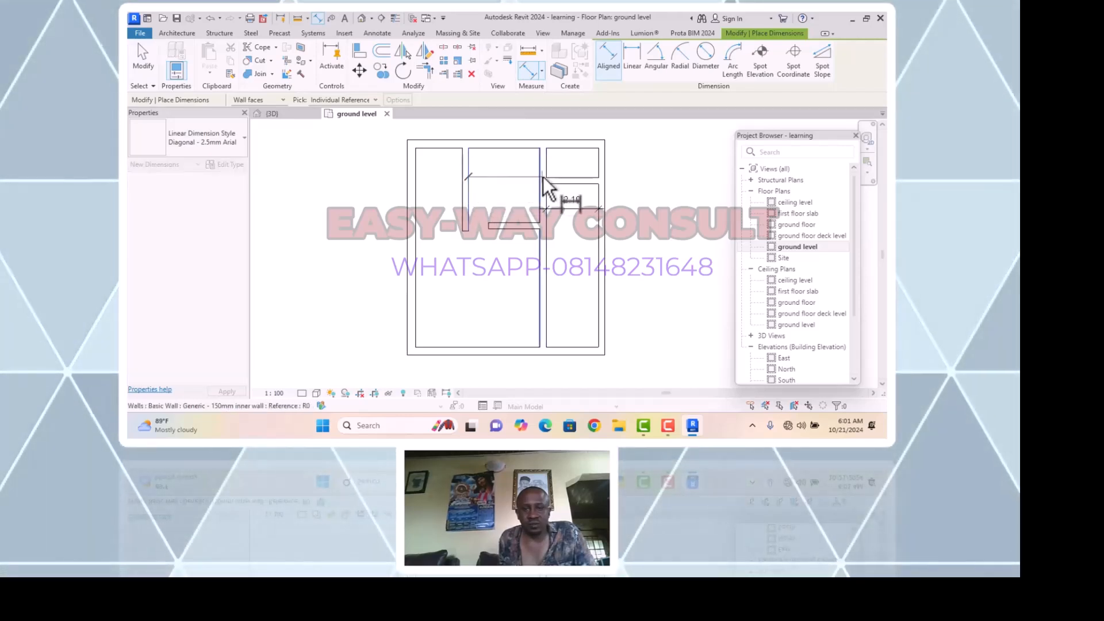
{"action": "scroll", "coordinate": [543, 176], "scroll_direction": "up", "scroll_amount": 2}
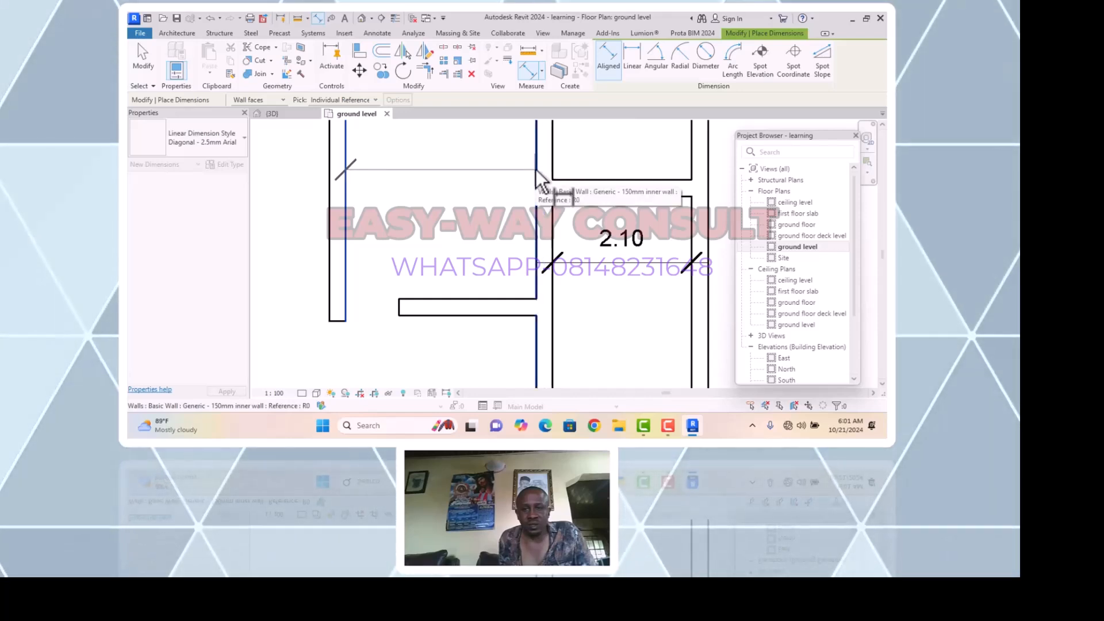
{"action": "left_click", "coordinate": [536, 172]}
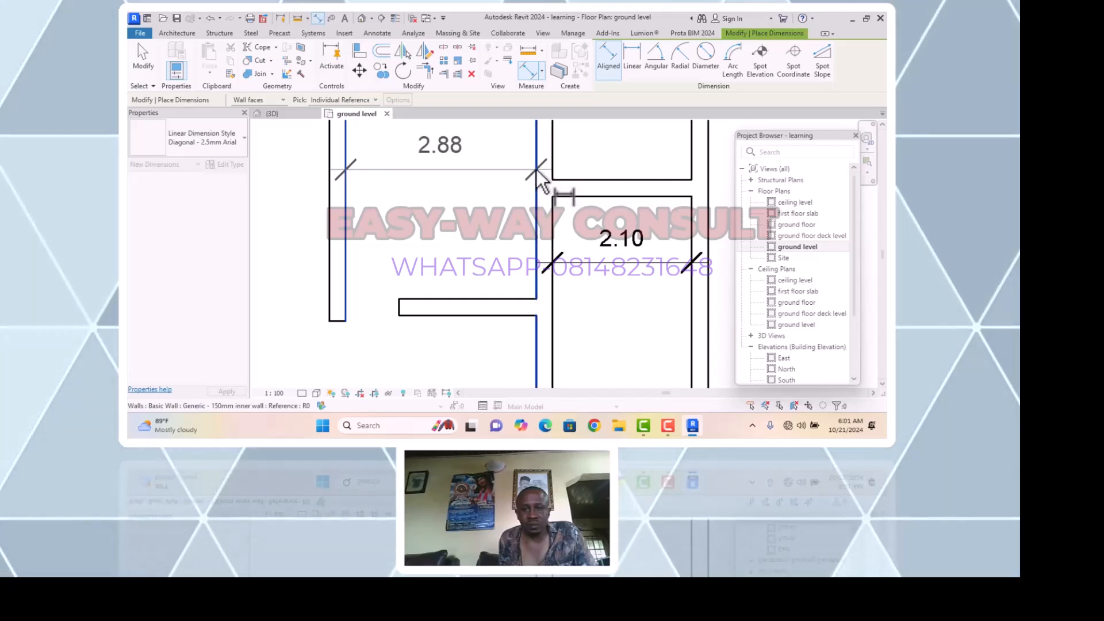
{"action": "left_click", "coordinate": [490, 166]}
{"action": "scroll", "coordinate": [474, 234], "scroll_direction": "down", "scroll_amount": 3}
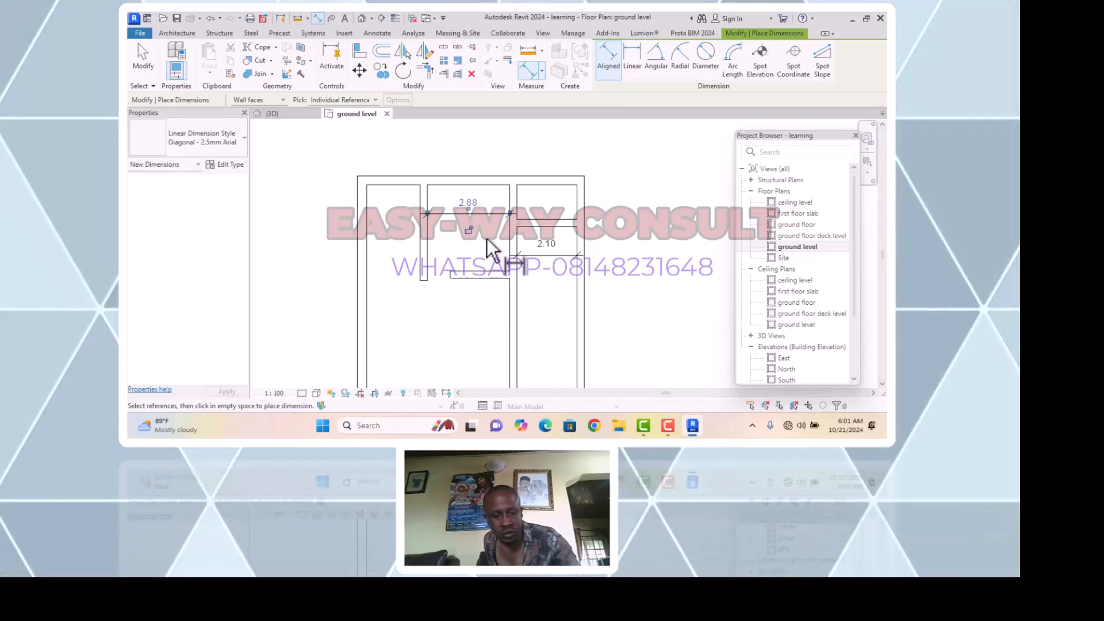
{"action": "key", "text": "Escape"}
{"action": "key", "text": "Escape"}
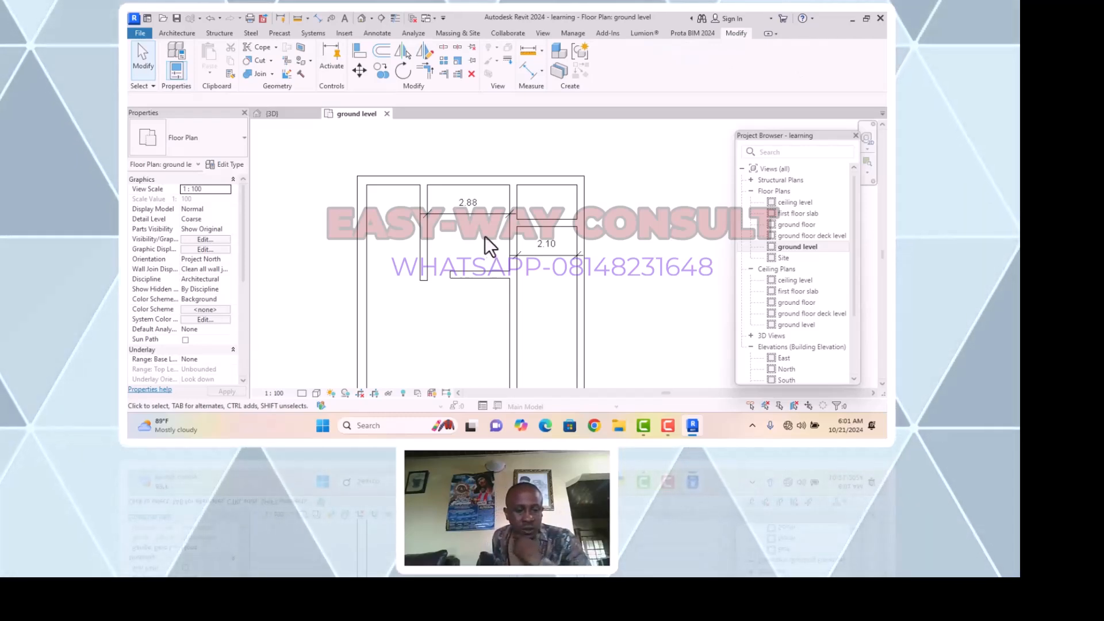
Set the dimension between the new 150 mm inner wall and the corridor's inner long wall to 2.1 by moving the new wall
{"action": "left_click", "coordinate": [430, 243]}
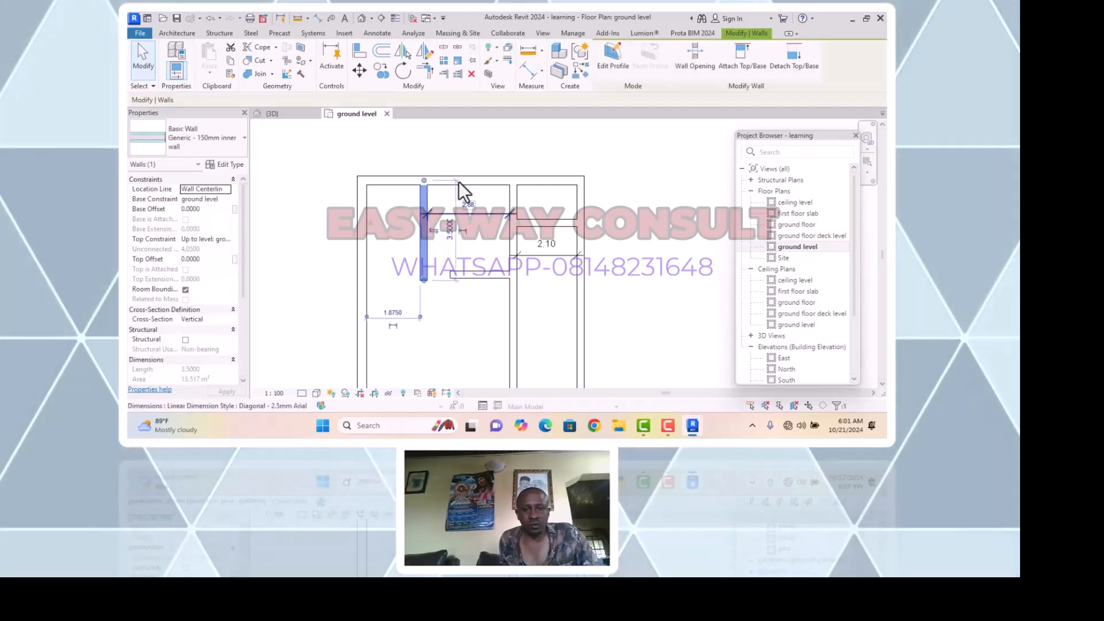
{"action": "left_click", "coordinate": [474, 208]}
{"action": "type", "text": "2."}
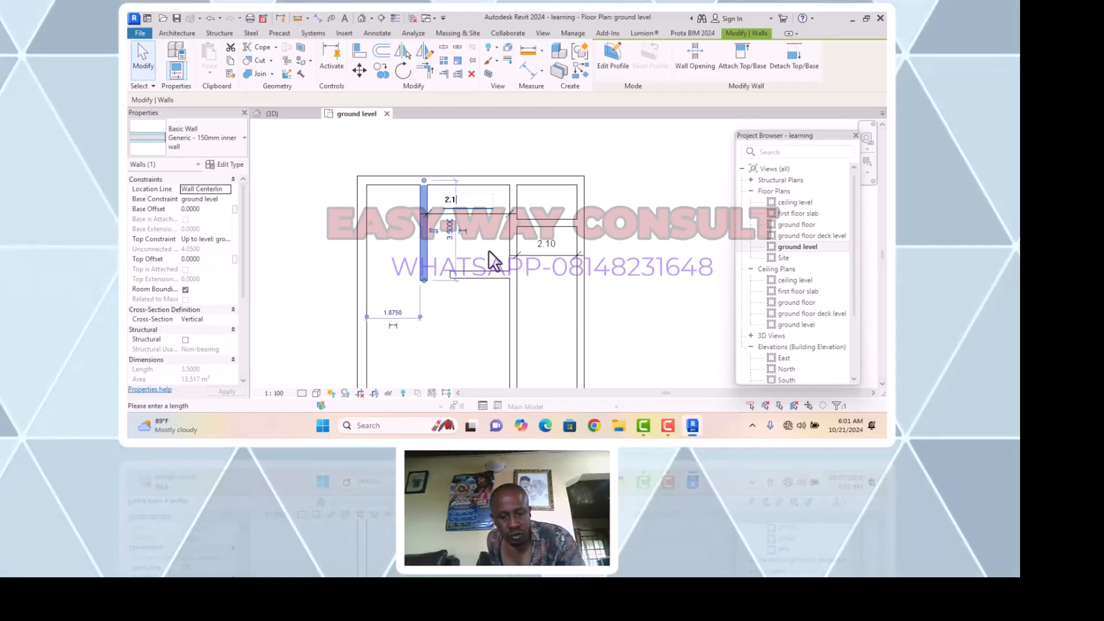
{"action": "type", "text": "1"}
{"action": "key", "text": "Return"}
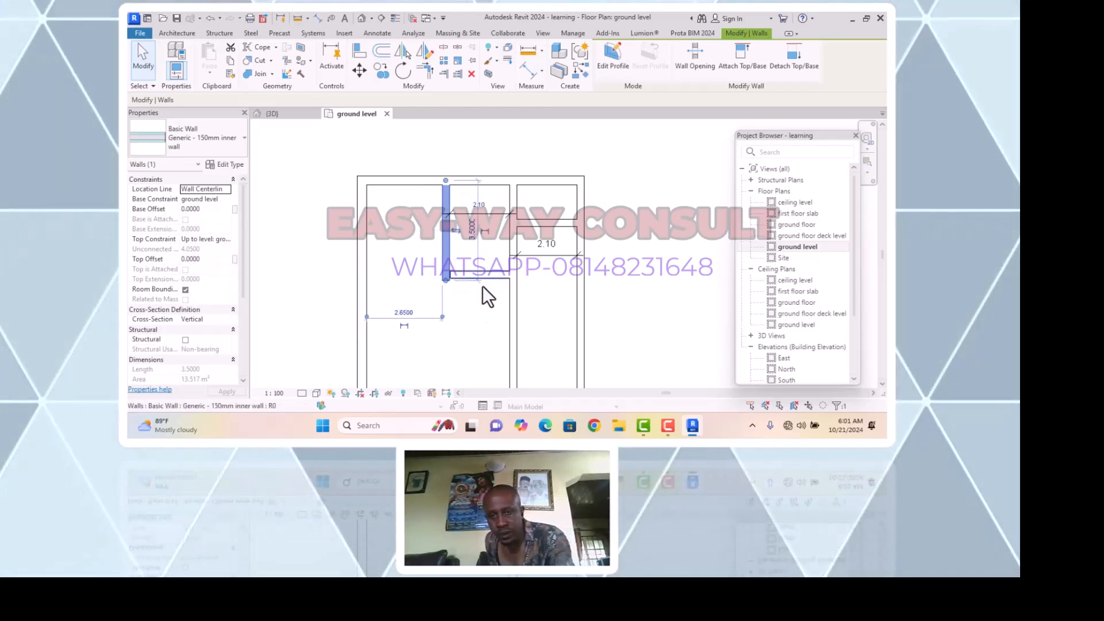
{"action": "left_click", "coordinate": [462, 306]}
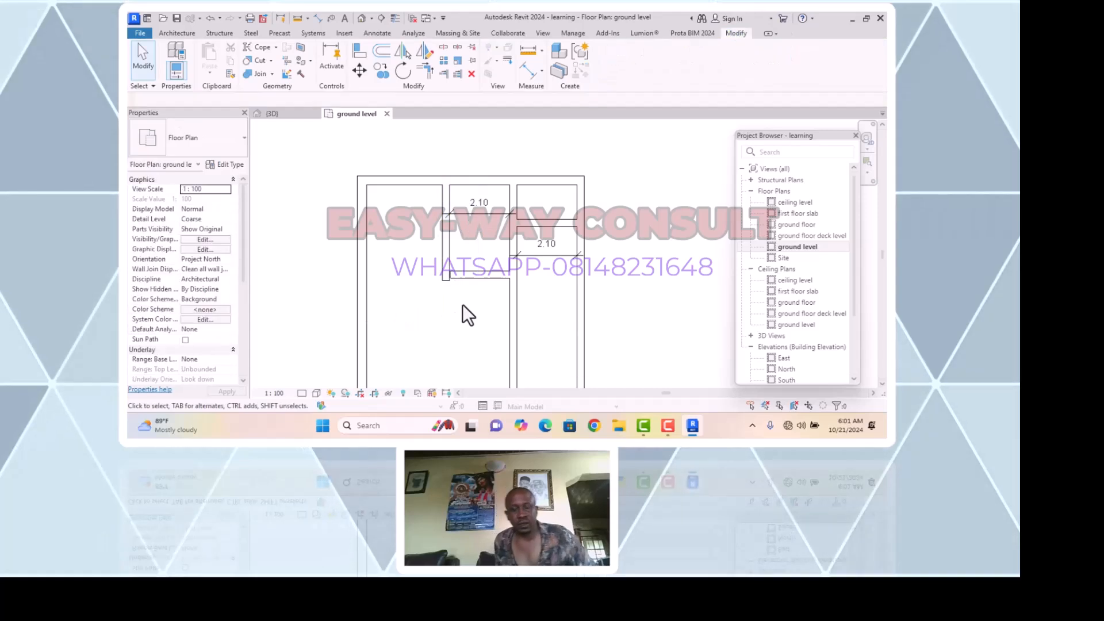
Trim the new 150 mm inner wall and the cross wall stub to form a clean corner
{"action": "left_click", "coordinate": [426, 73]}
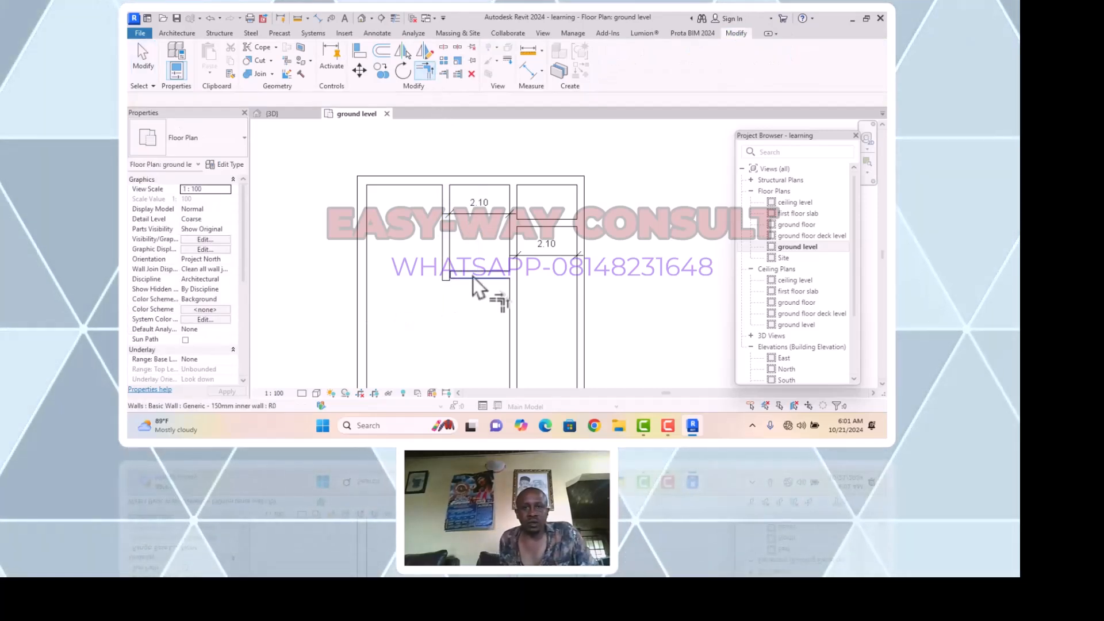
{"action": "left_click", "coordinate": [451, 264]}
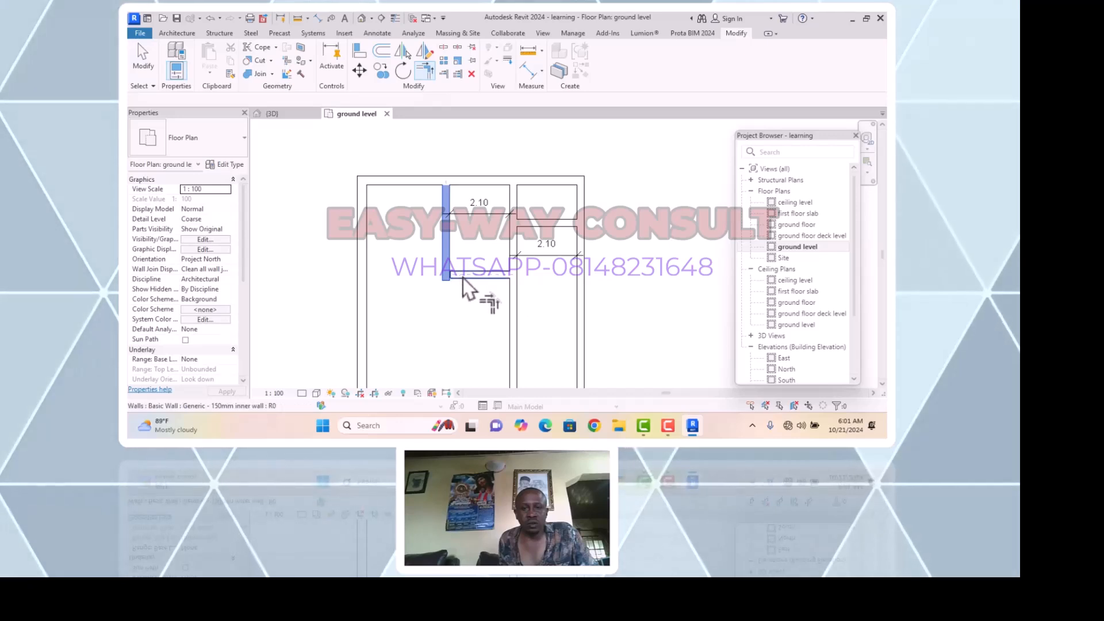
{"action": "left_click", "coordinate": [463, 278]}
{"action": "scroll", "coordinate": [530, 296], "scroll_direction": "down", "scroll_amount": 2}
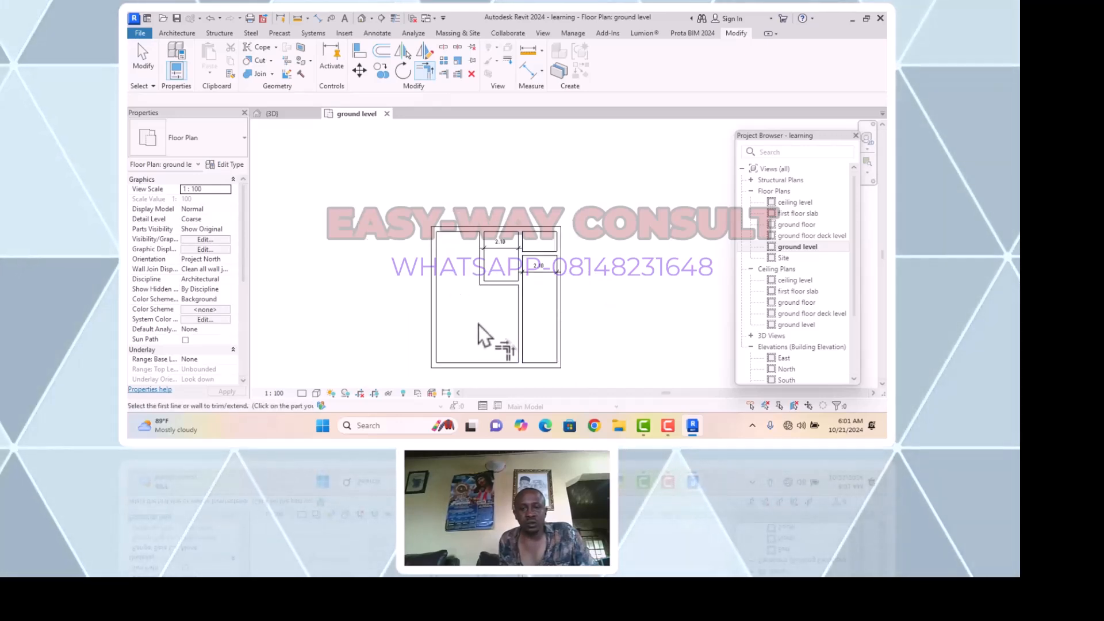
{"action": "scroll", "coordinate": [478, 281], "scroll_direction": "up", "scroll_amount": 3}
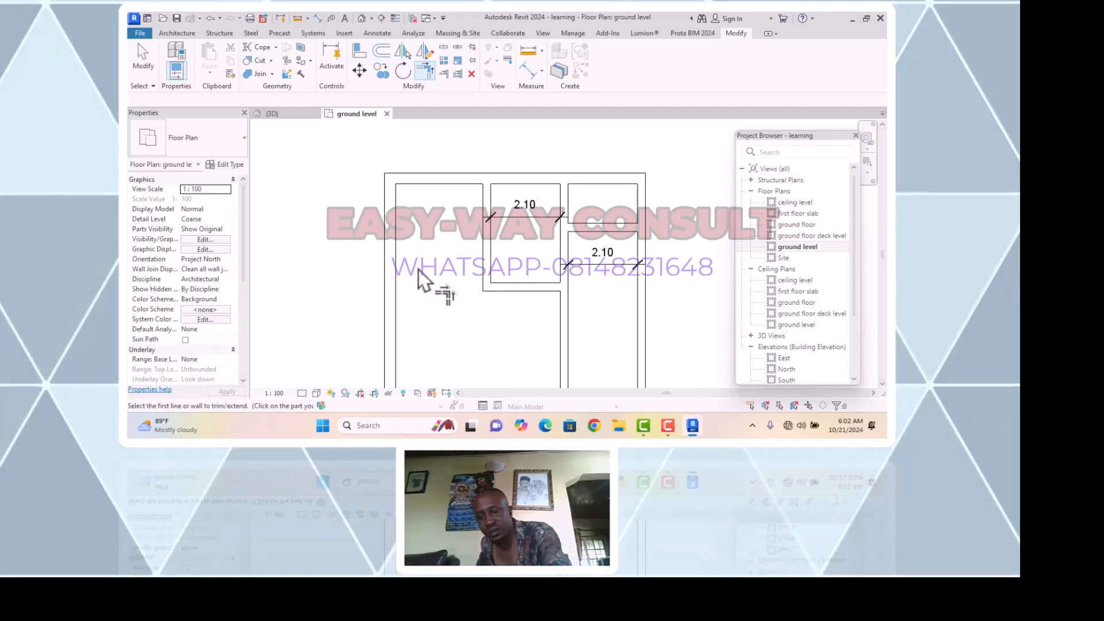
{"action": "key", "text": "d"}
{"action": "key", "text": "e"}
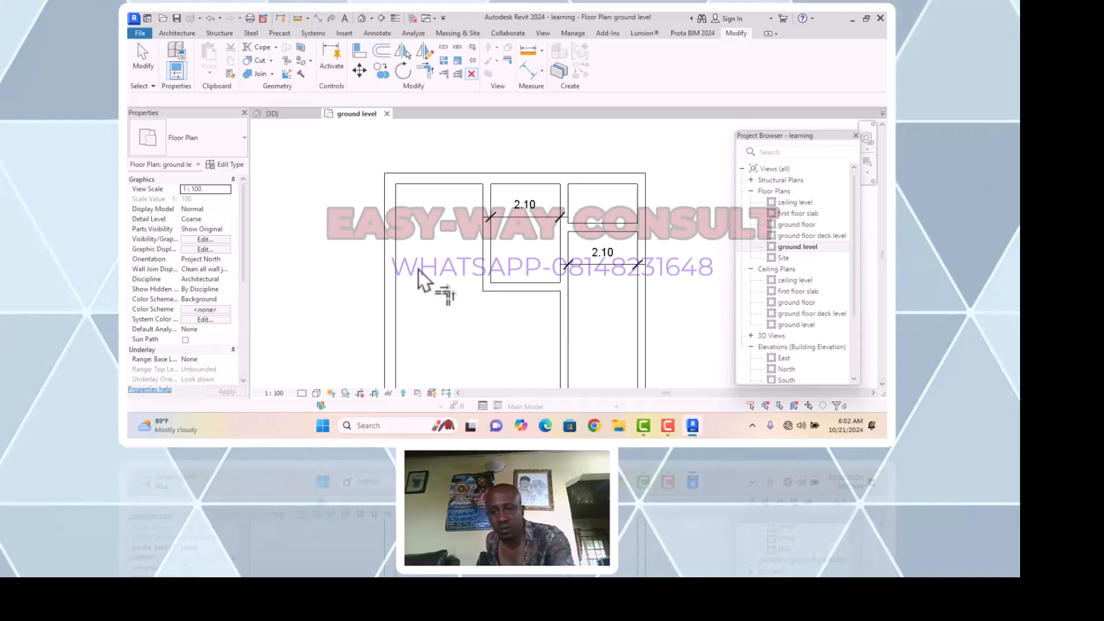
{"action": "key", "text": "Escape"}
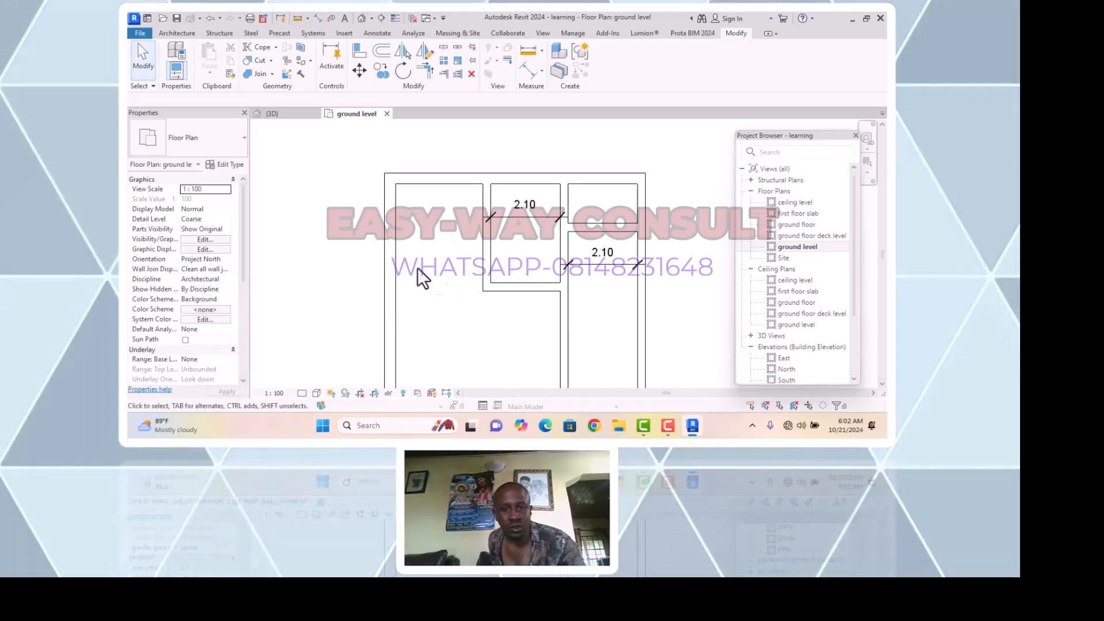
Extend the inner cross wall past the new corner to the opposite 225 mm exterior wall
{"action": "left_click", "coordinate": [506, 290]}
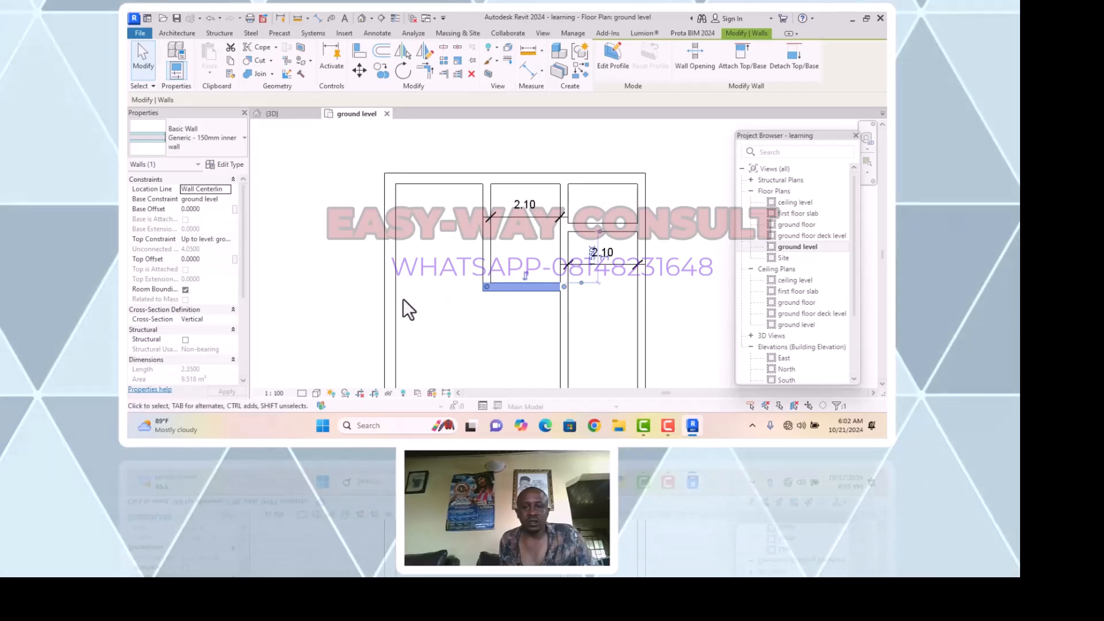
{"action": "left_click", "coordinate": [476, 329]}
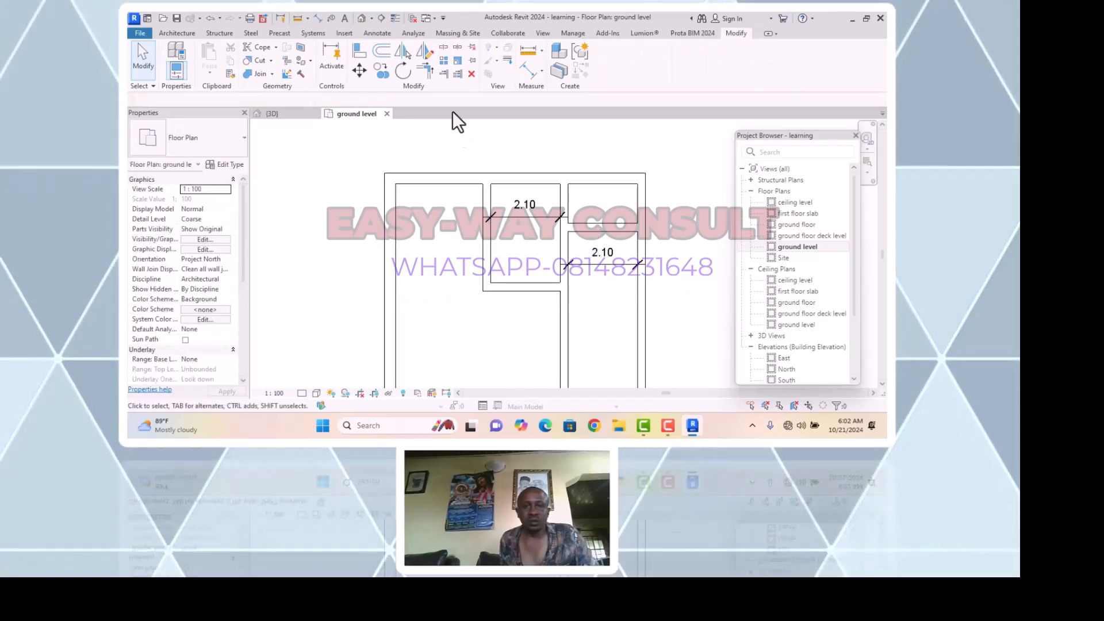
{"action": "left_click", "coordinate": [444, 74]}
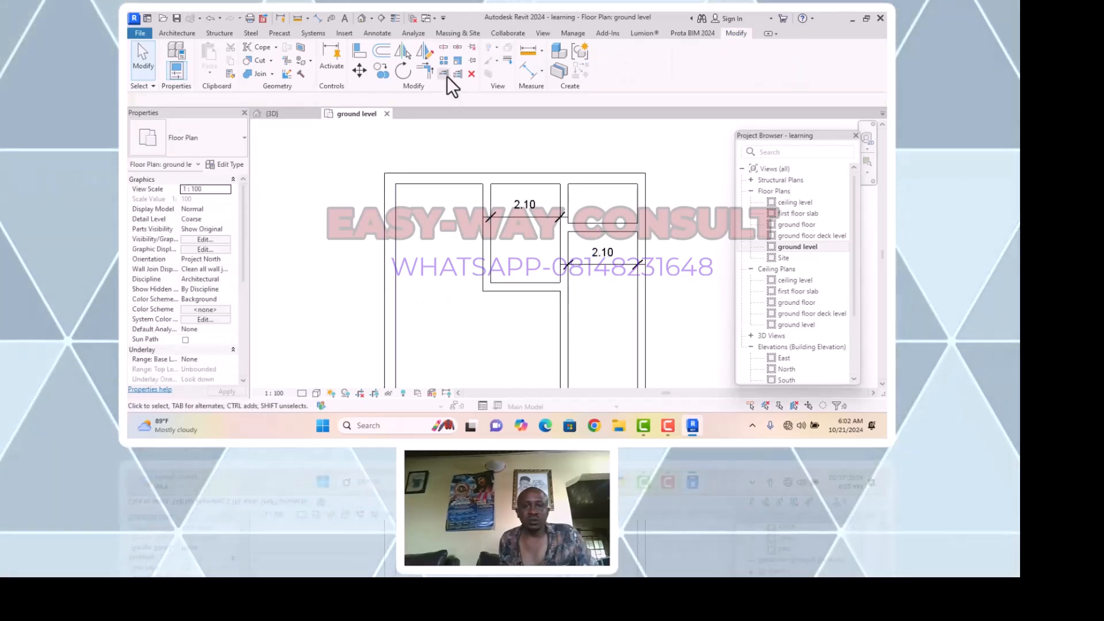
{"action": "left_click", "coordinate": [396, 287]}
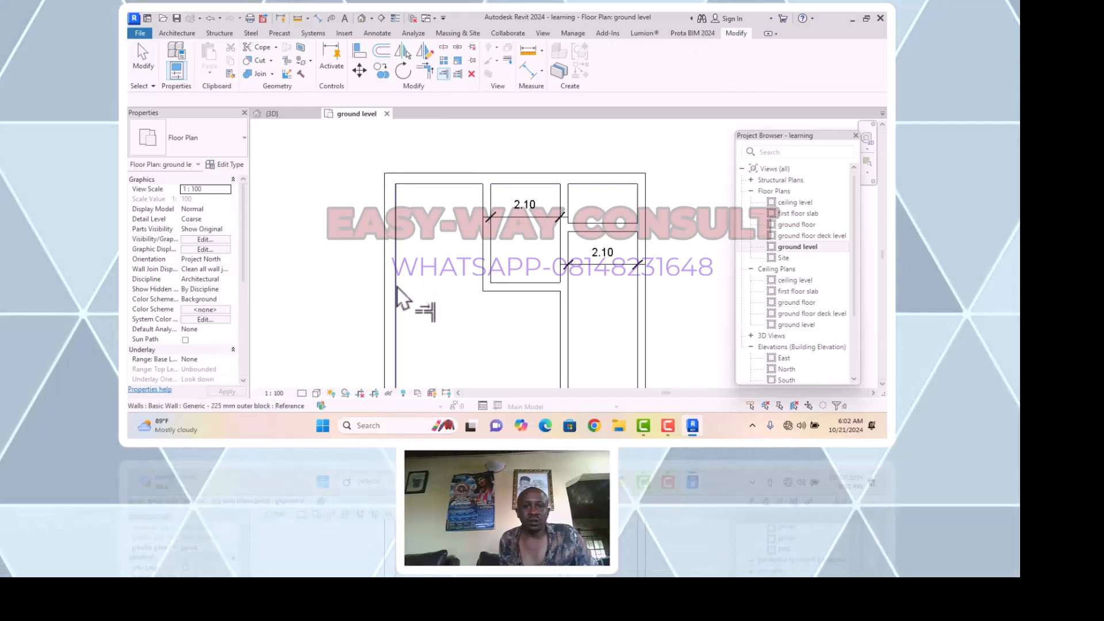
{"action": "left_click", "coordinate": [513, 291]}
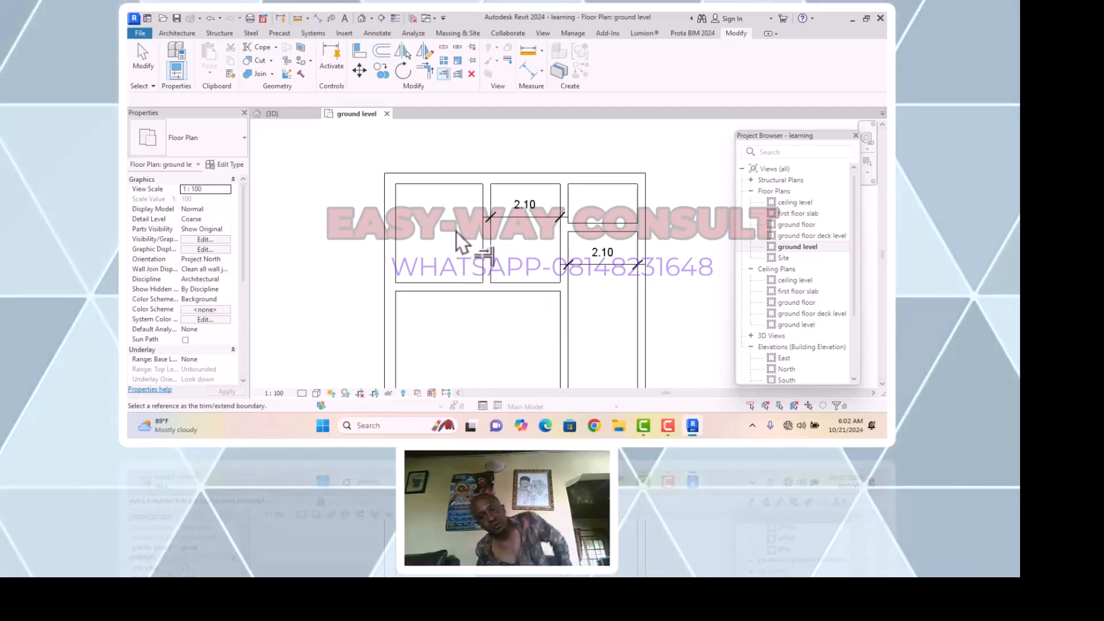
{"action": "scroll", "coordinate": [435, 235], "scroll_direction": "down", "scroll_amount": 3}
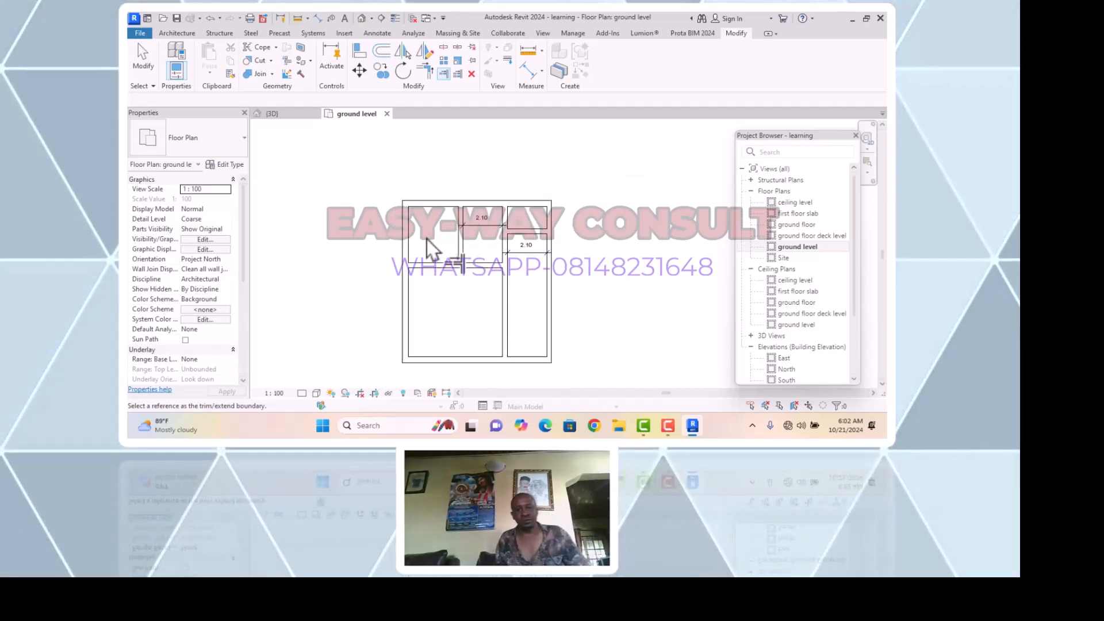
{"action": "scroll", "coordinate": [468, 298], "scroll_direction": "up", "scroll_amount": 2}
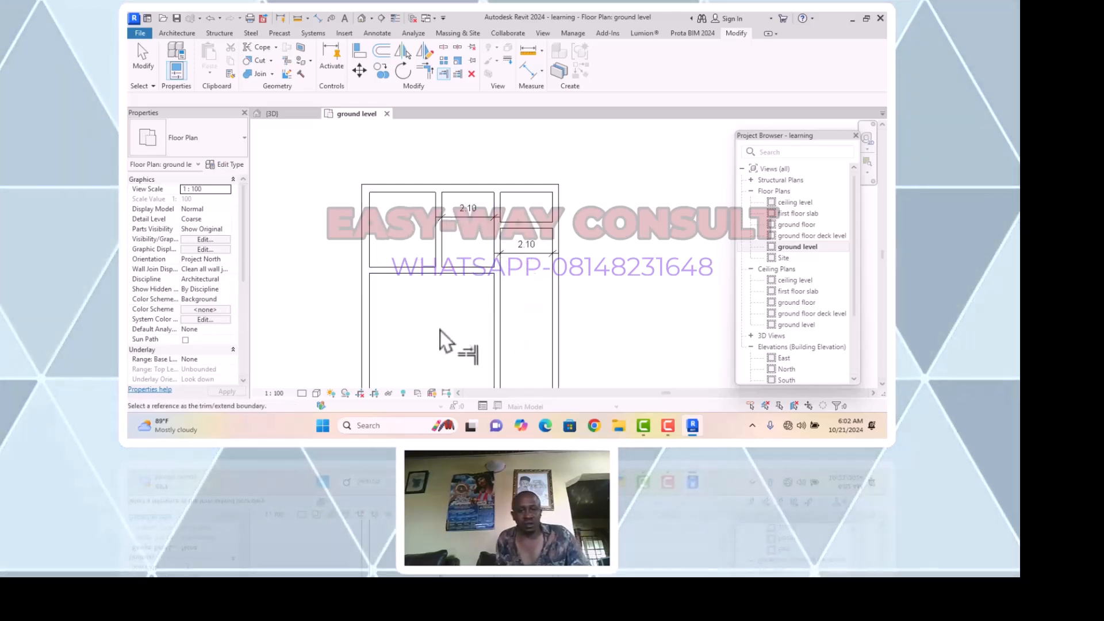
{"action": "key", "text": "Escape"}
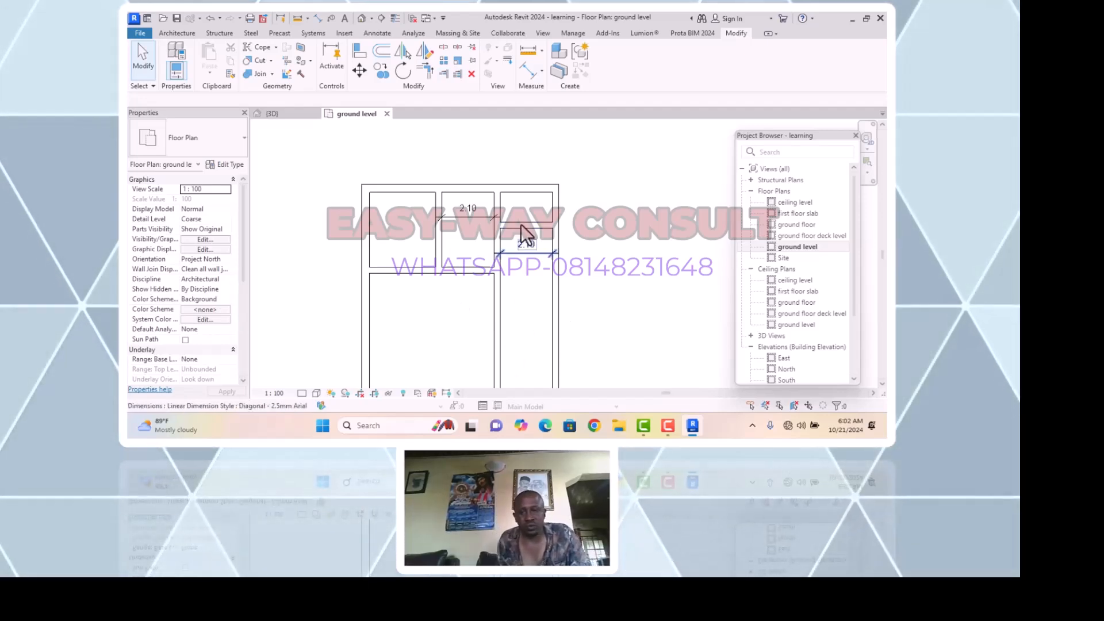
Set the corridor's width dimension to 1.0 by moving its outer long wall inward
{"action": "left_click", "coordinate": [554, 308]}
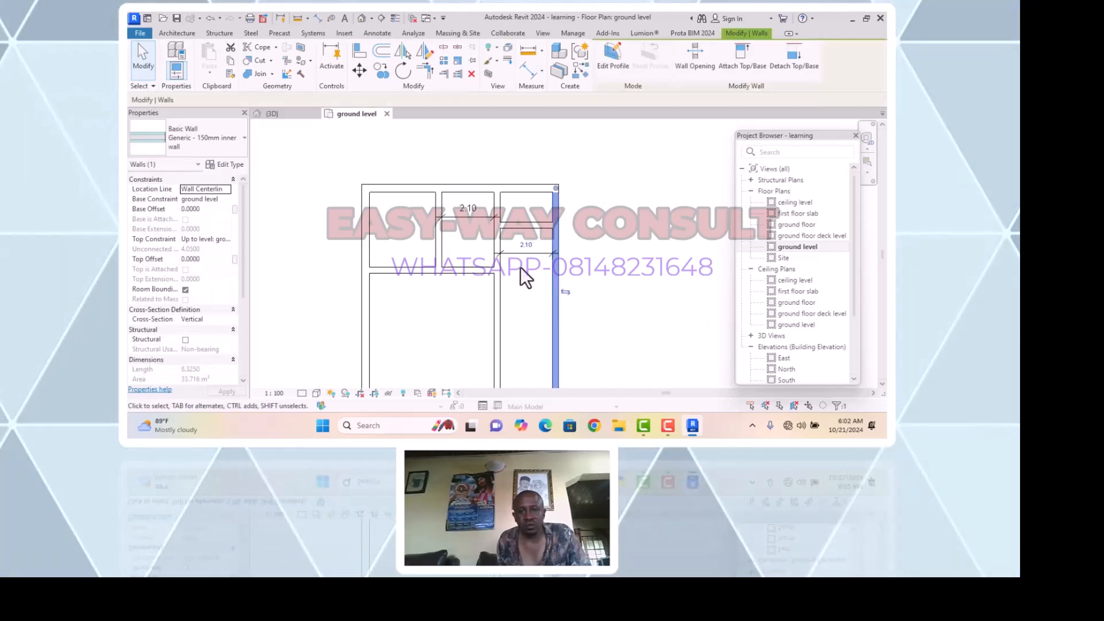
{"action": "left_click", "coordinate": [524, 245]}
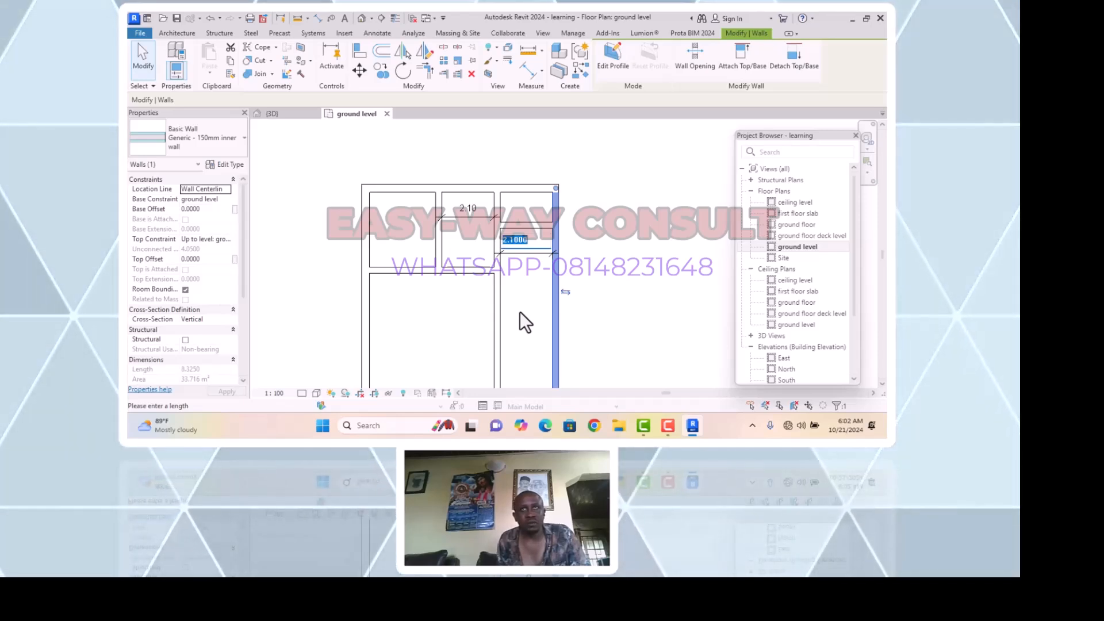
{"action": "type", "text": "1"}
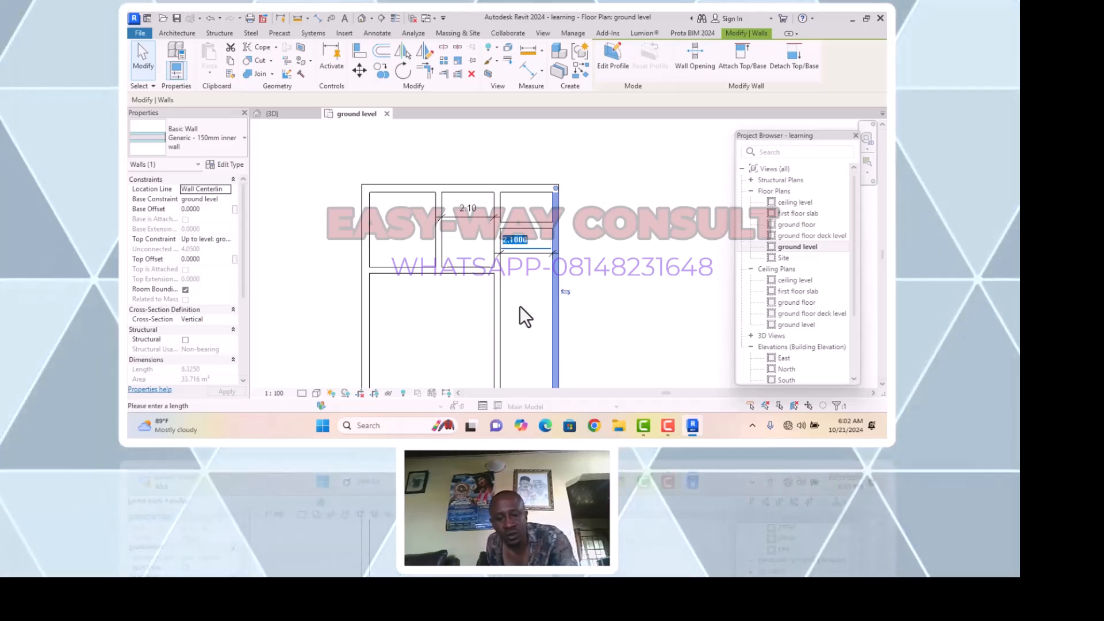
{"action": "type", "text": "00"}
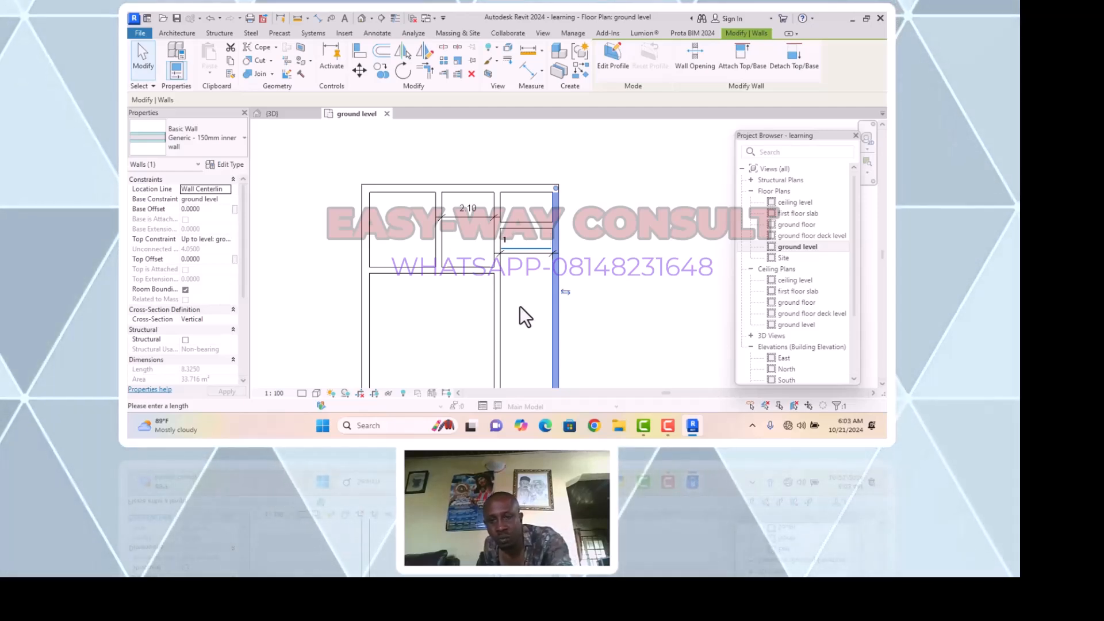
{"action": "key", "text": "BackSpace"}
{"action": "key", "text": "BackSpace"}
{"action": "type", "text": ".0"}
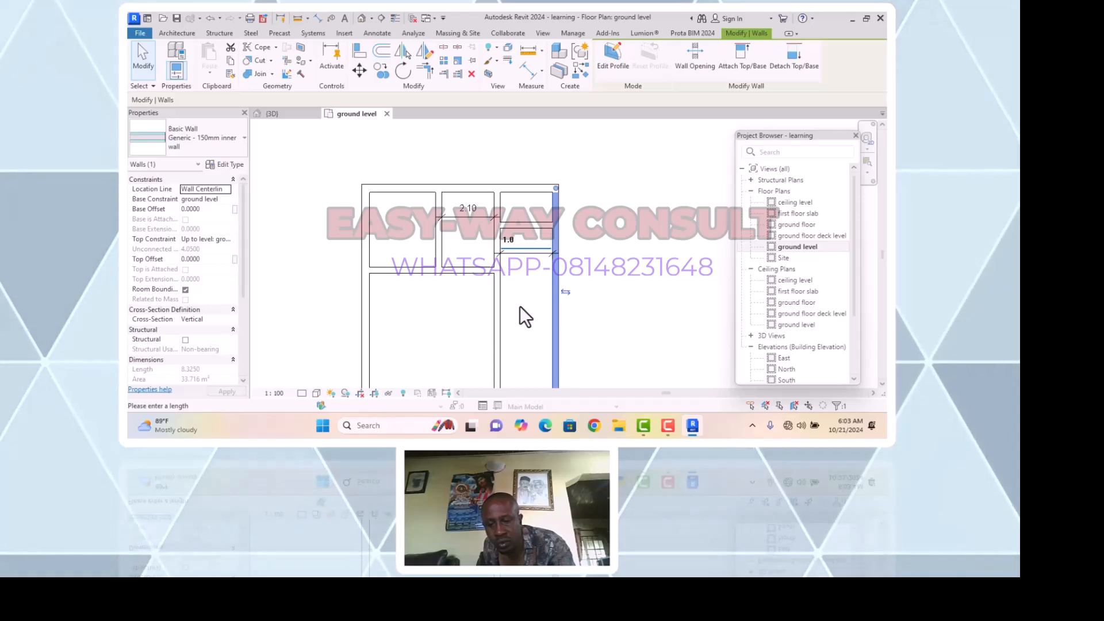
{"action": "key", "text": "Return"}
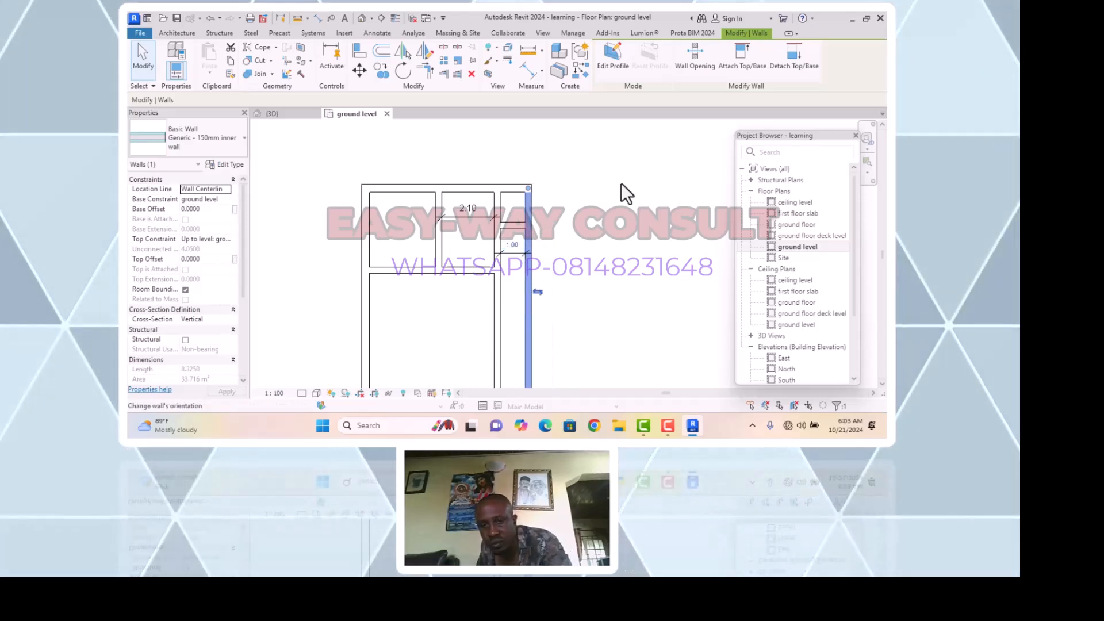
{"action": "left_click", "coordinate": [606, 267]}
{"action": "scroll", "coordinate": [531, 244], "scroll_direction": "down", "scroll_amount": 3}
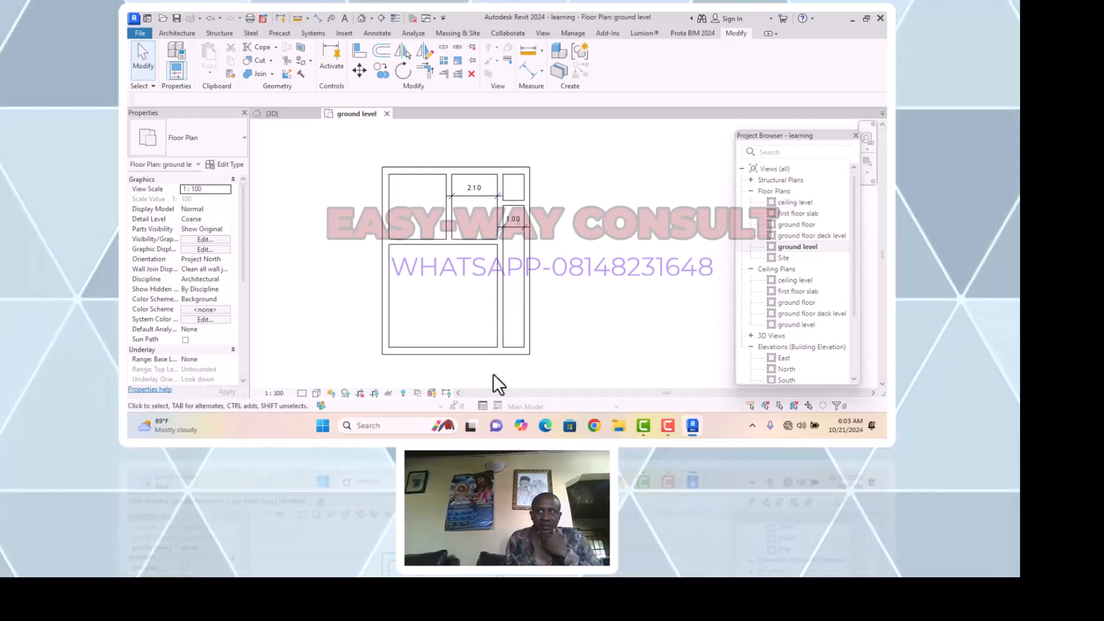
Examine the revised room layout and the narrowed corridor across the ground level plan
{"action": "left_click", "coordinate": [514, 219]}
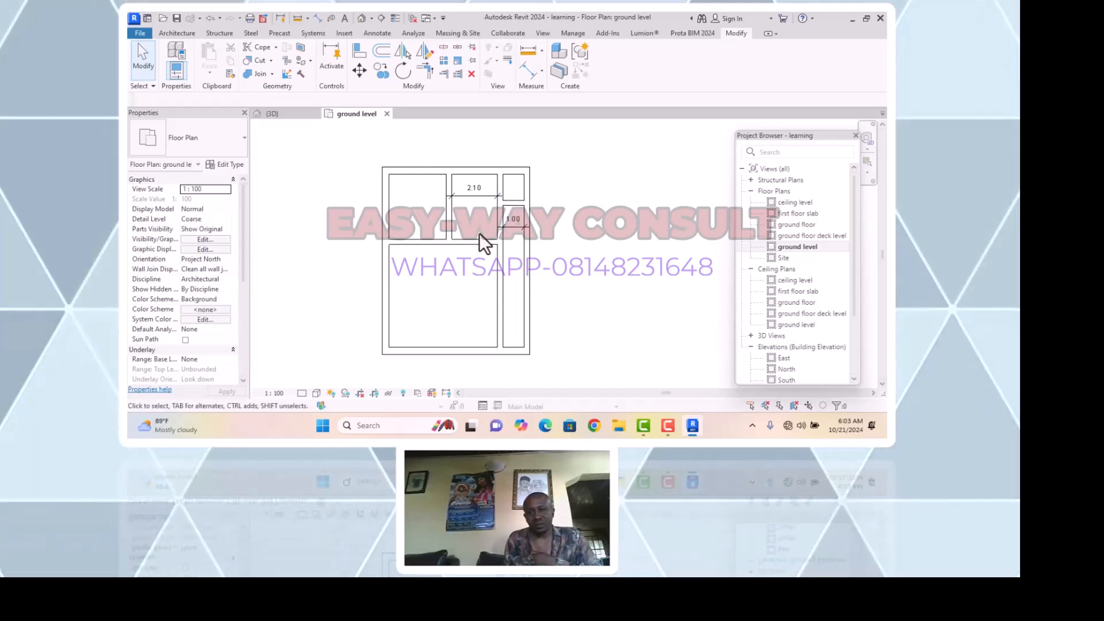
{"action": "left_click", "coordinate": [501, 285]}
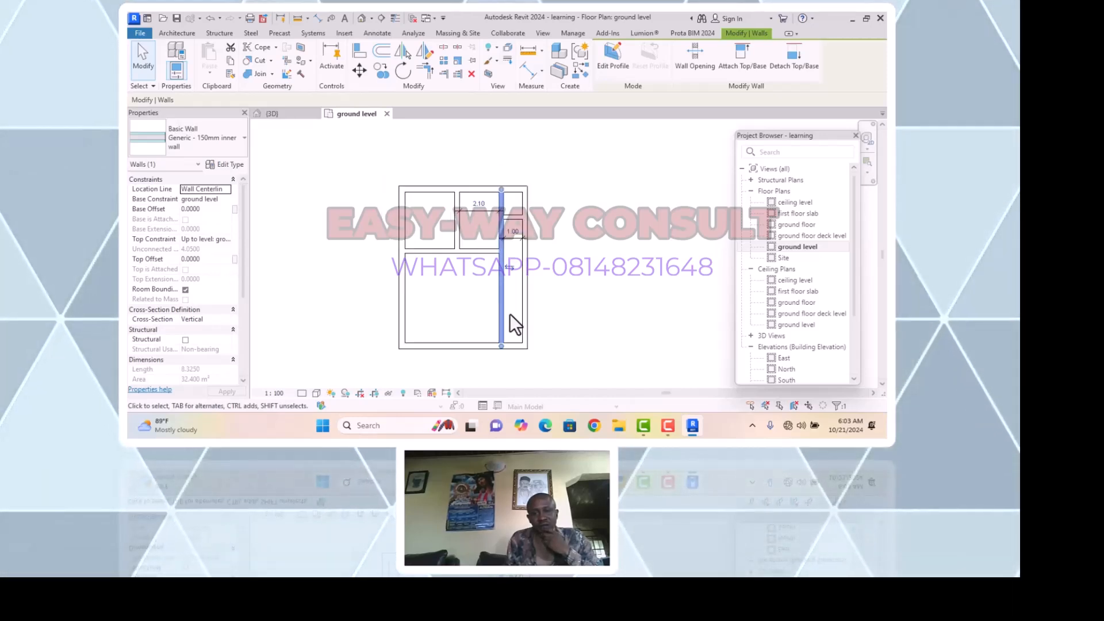
{"action": "scroll", "coordinate": [510, 312], "scroll_direction": "down", "scroll_amount": 3}
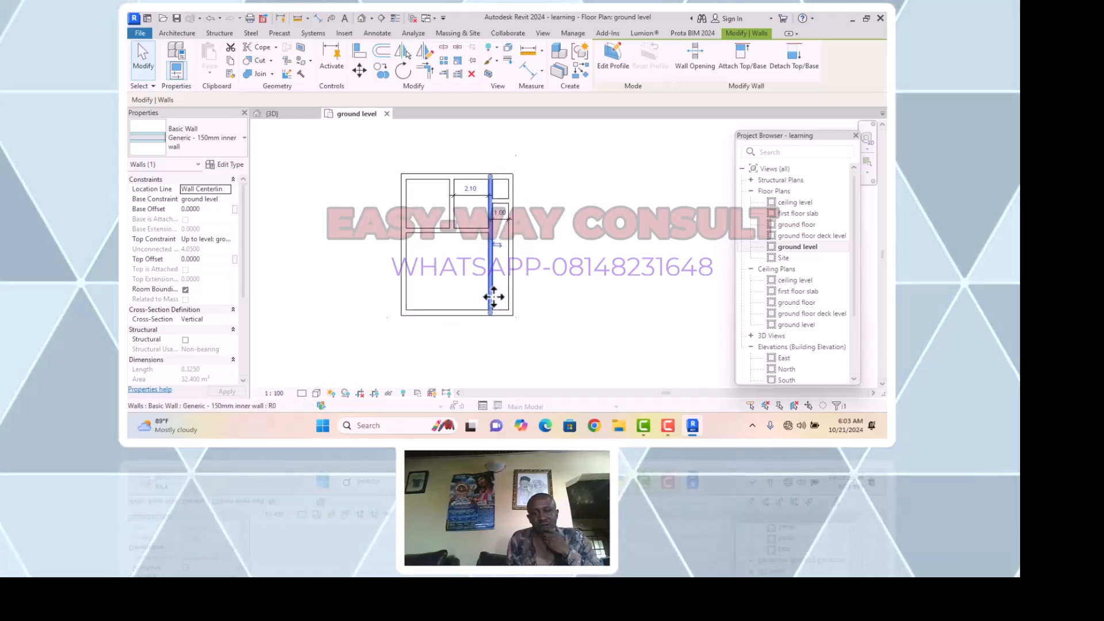
{"action": "scroll", "coordinate": [493, 296], "scroll_direction": "up", "scroll_amount": 2}
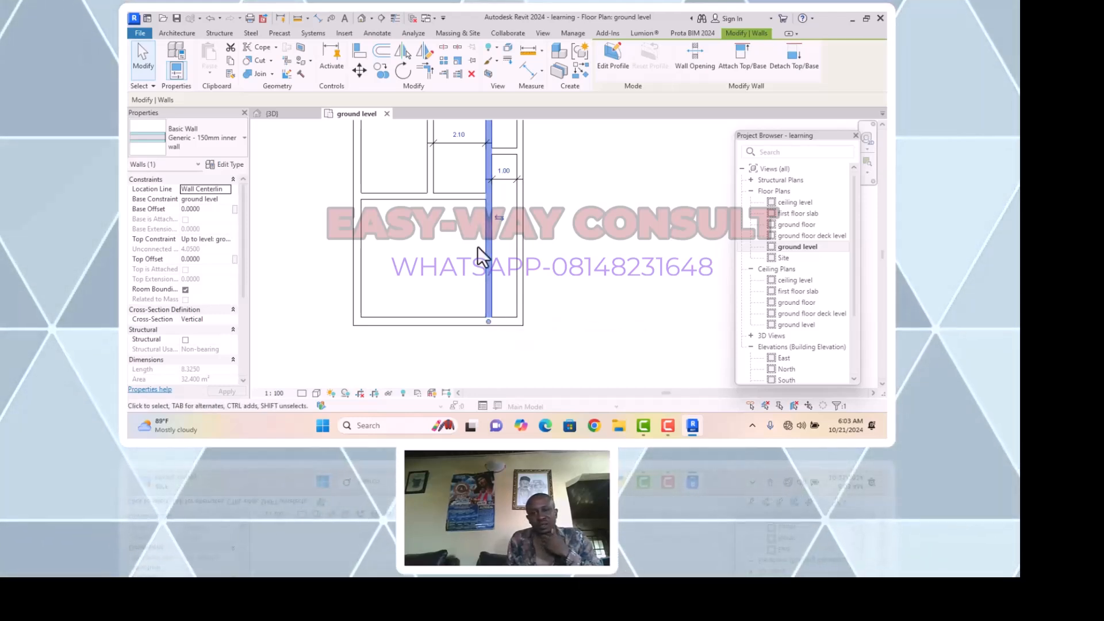
{"action": "left_click", "coordinate": [454, 269]}
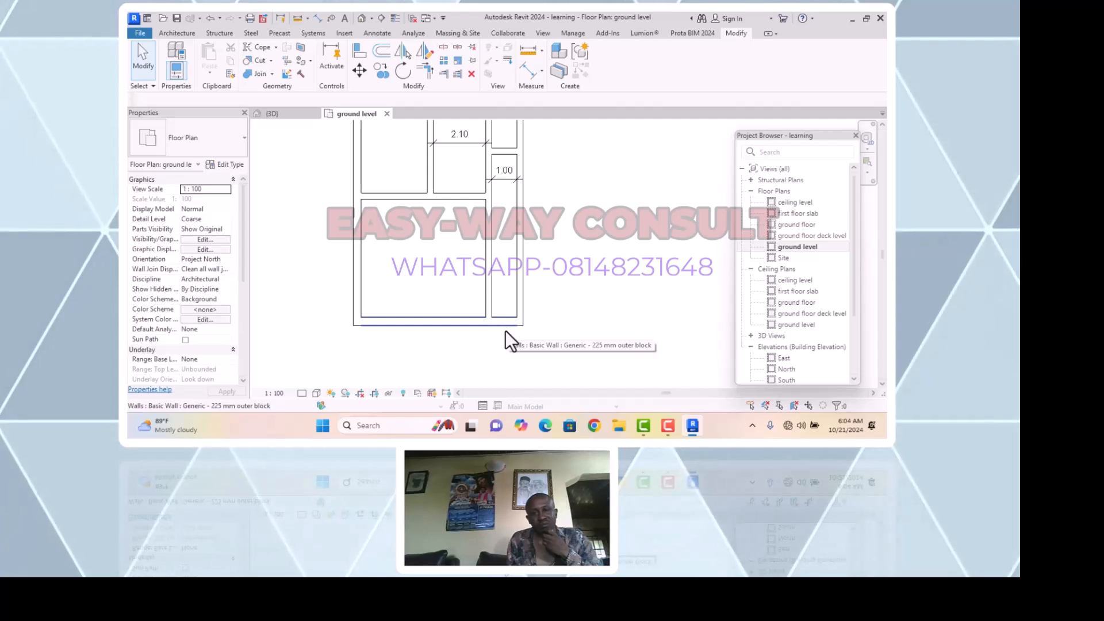
{"action": "scroll", "coordinate": [506, 339], "scroll_direction": "down", "scroll_amount": 2}
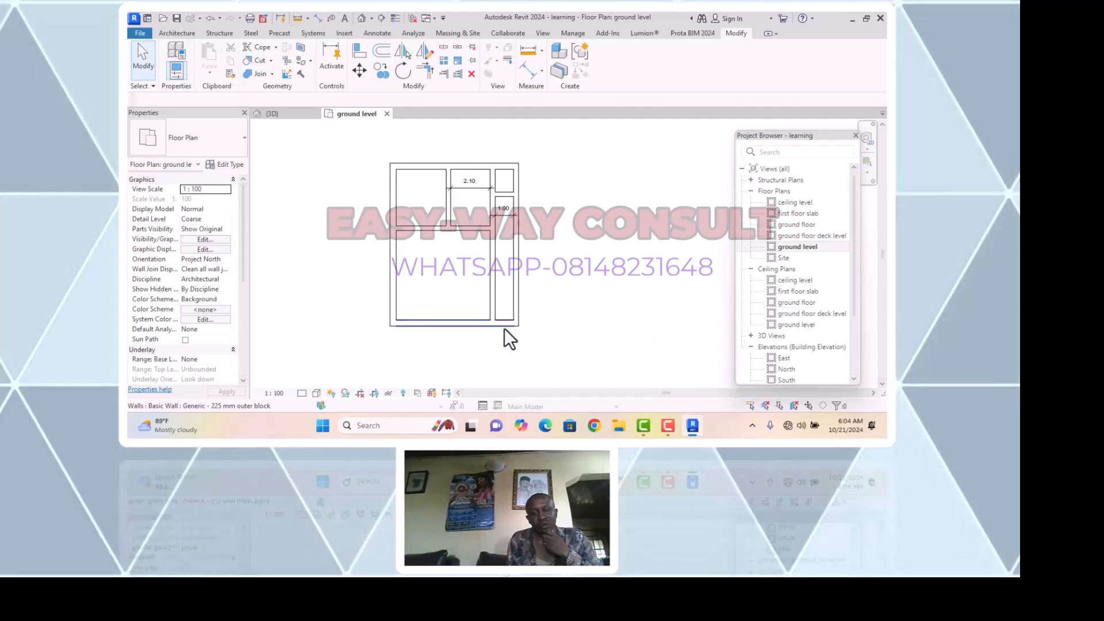
{"action": "scroll", "coordinate": [504, 329], "scroll_direction": "down", "scroll_amount": 1}
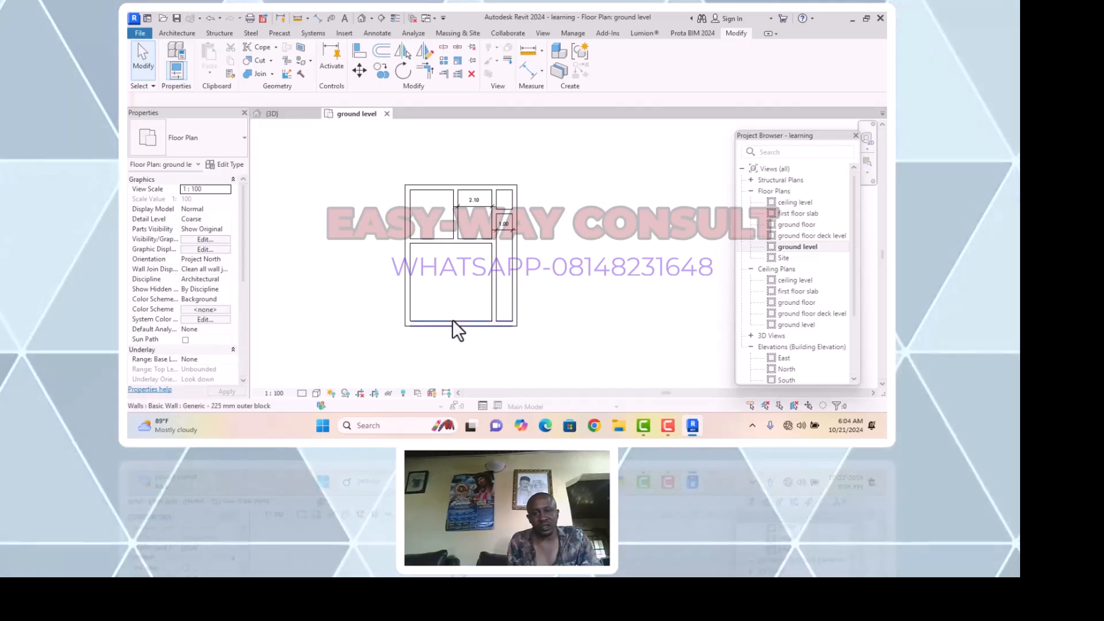
{"action": "scroll", "coordinate": [498, 243], "scroll_direction": "up", "scroll_amount": 2}
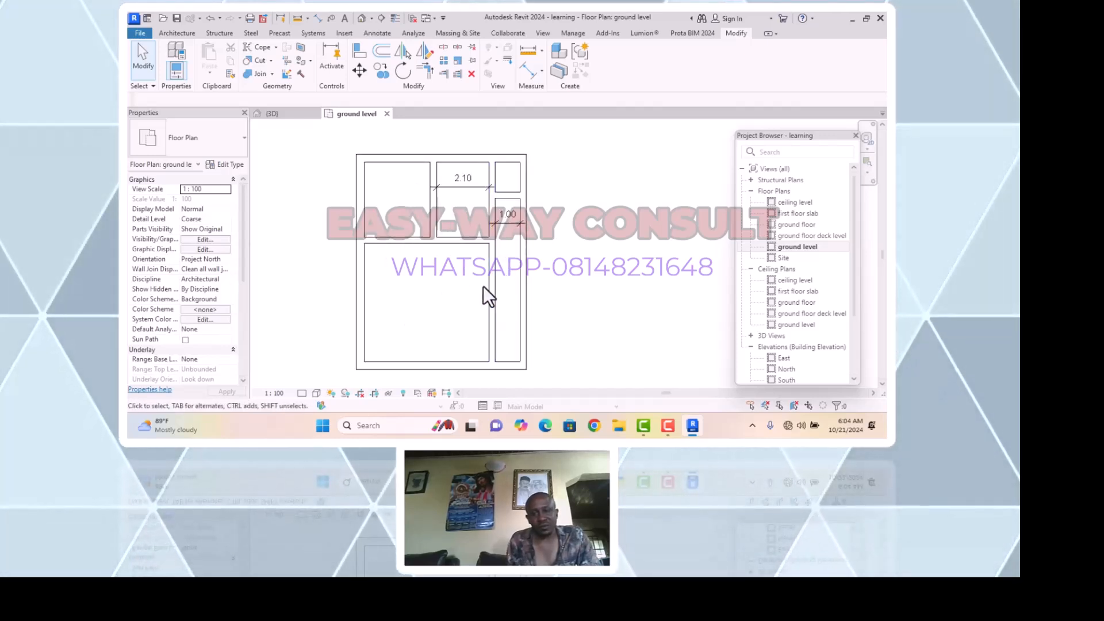
{"action": "scroll", "coordinate": [483, 285], "scroll_direction": "down", "scroll_amount": 2}
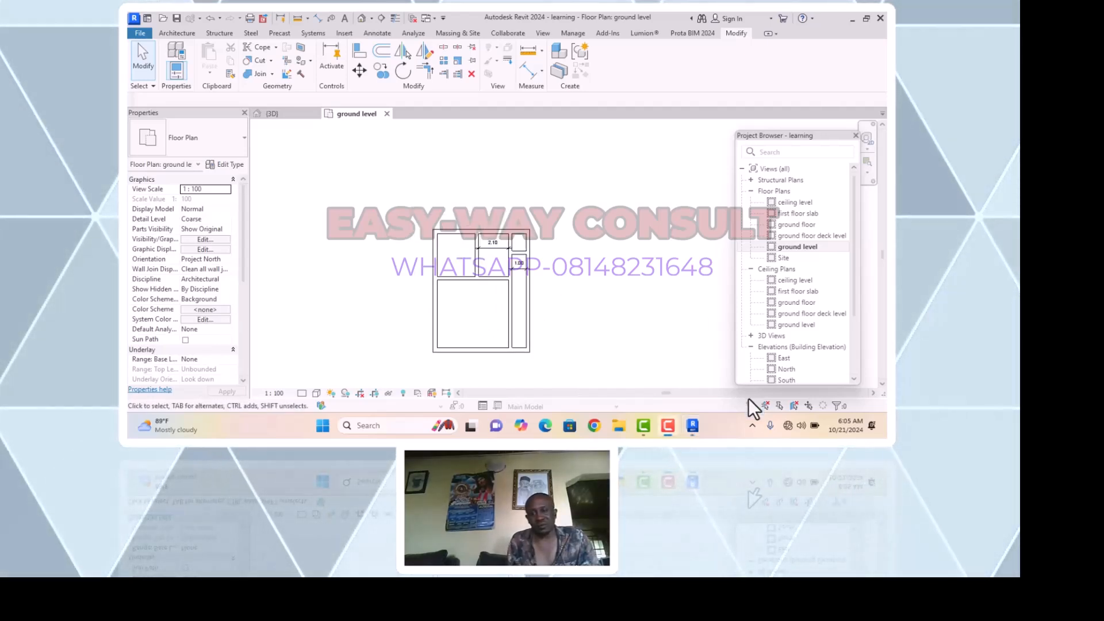
{"action": "scroll", "coordinate": [514, 267], "scroll_direction": "up", "scroll_amount": 4}
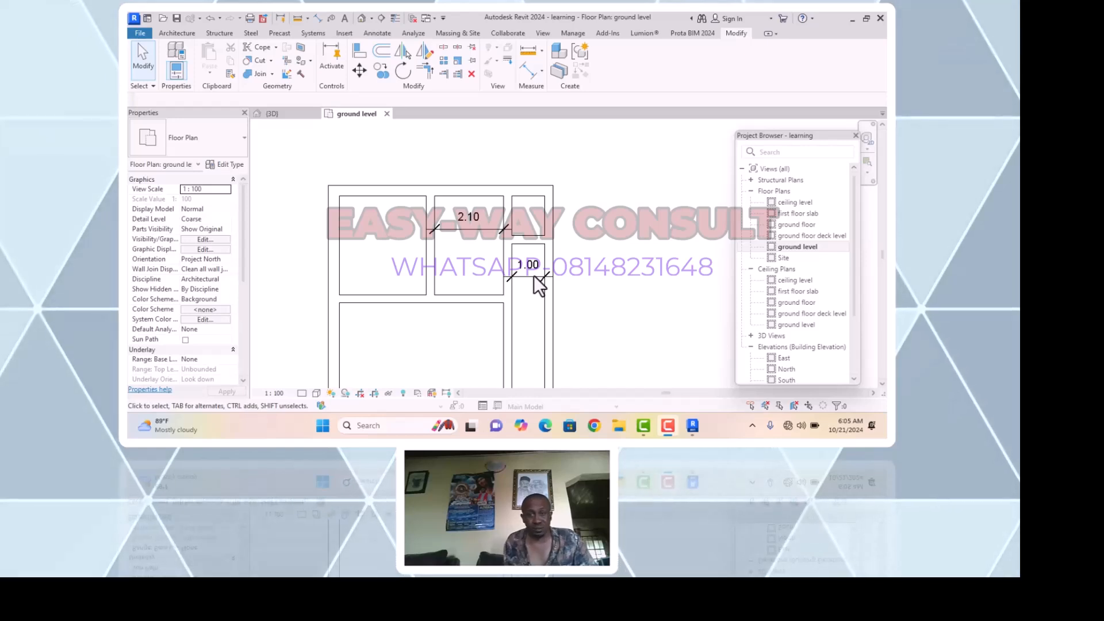
Set the corridor's width dimension to 1.2 by moving its outer long wall outward
{"action": "scroll", "coordinate": [536, 267], "scroll_direction": "down", "scroll_amount": 2}
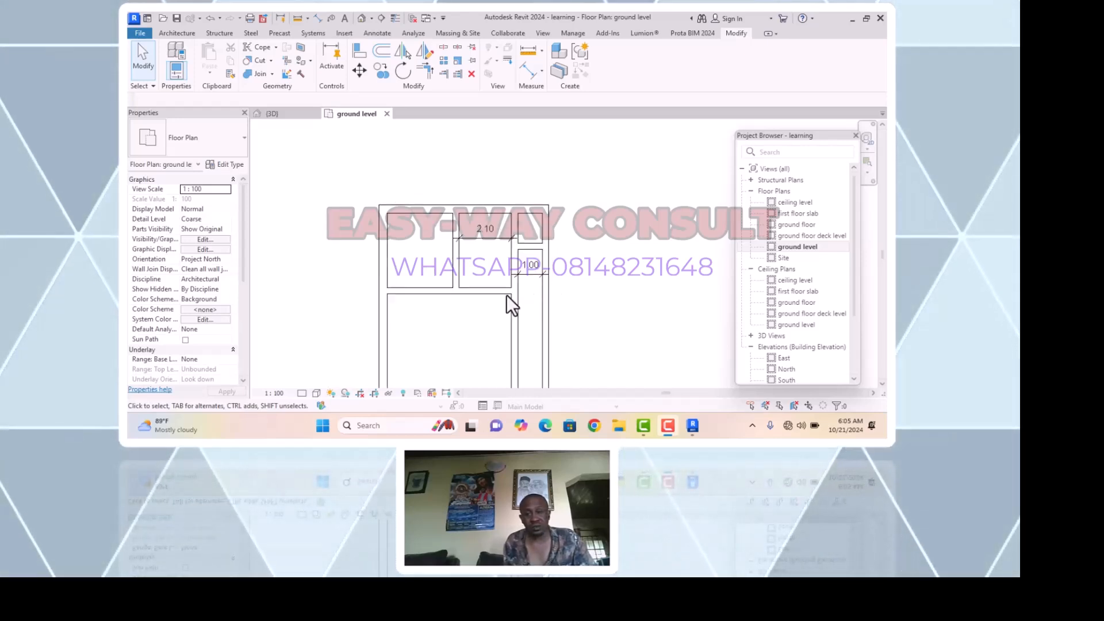
{"action": "scroll", "coordinate": [528, 301], "scroll_direction": "down", "scroll_amount": 1}
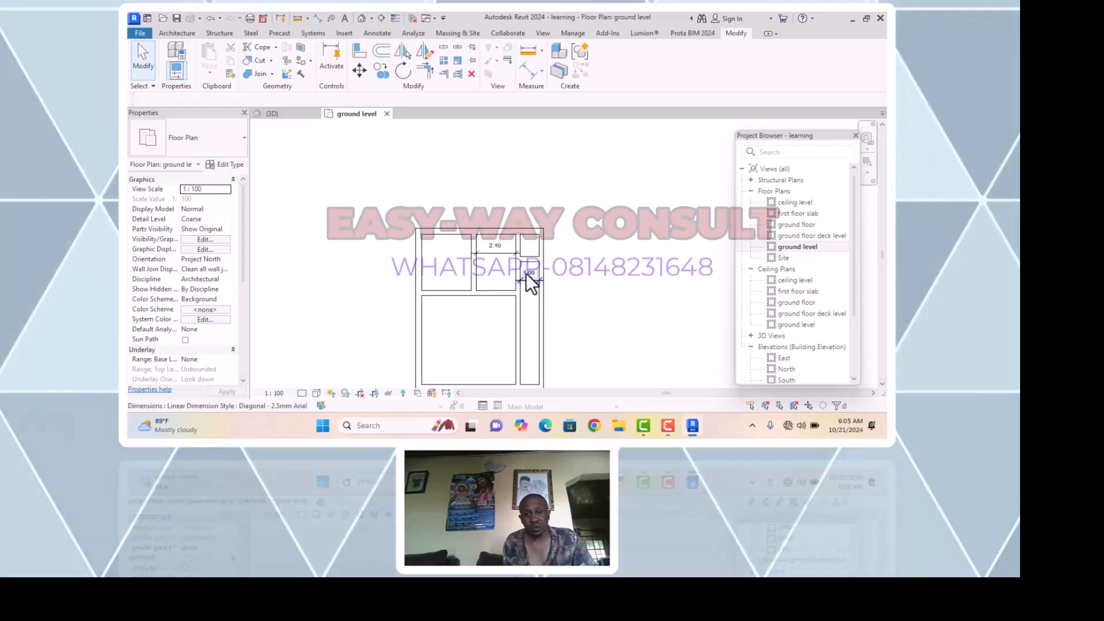
{"action": "scroll", "coordinate": [526, 274], "scroll_direction": "up", "scroll_amount": 4}
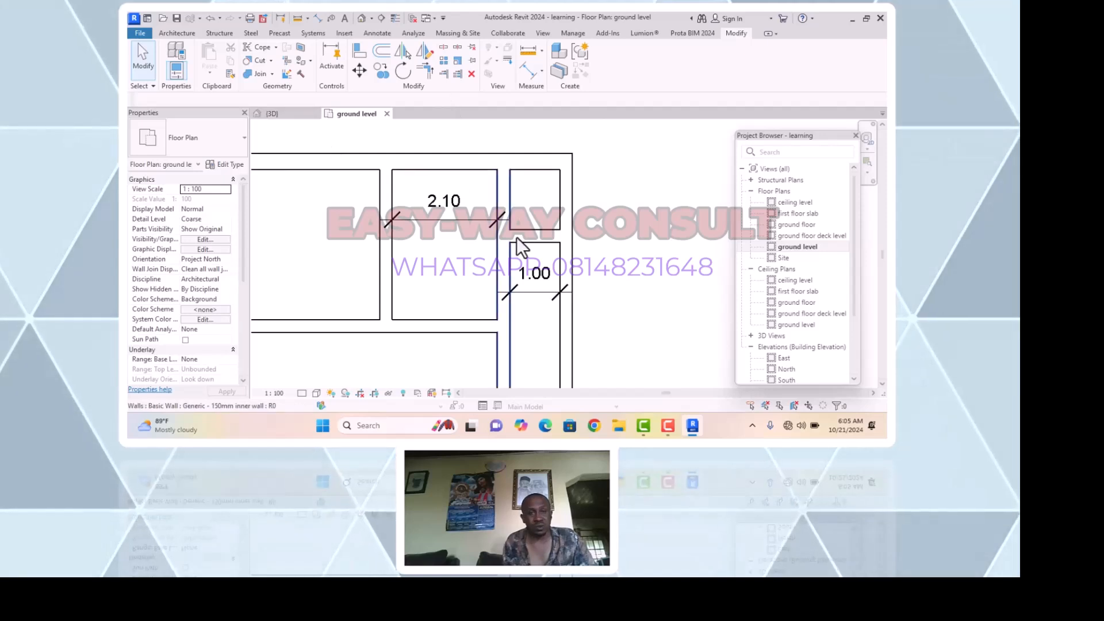
{"action": "left_click", "coordinate": [568, 285]}
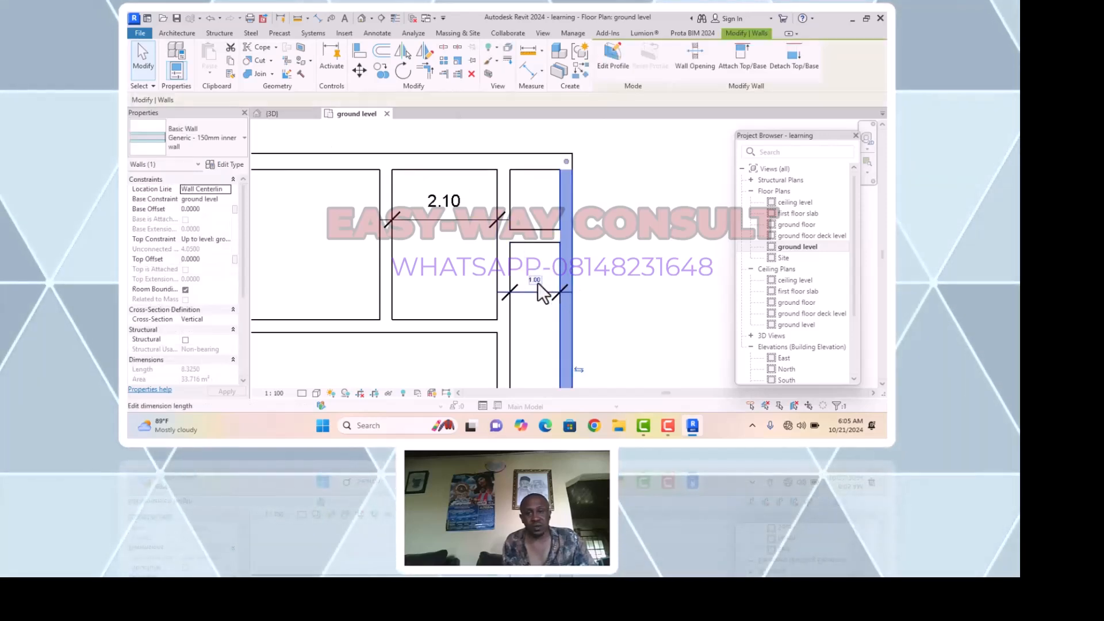
{"action": "left_click", "coordinate": [535, 280]}
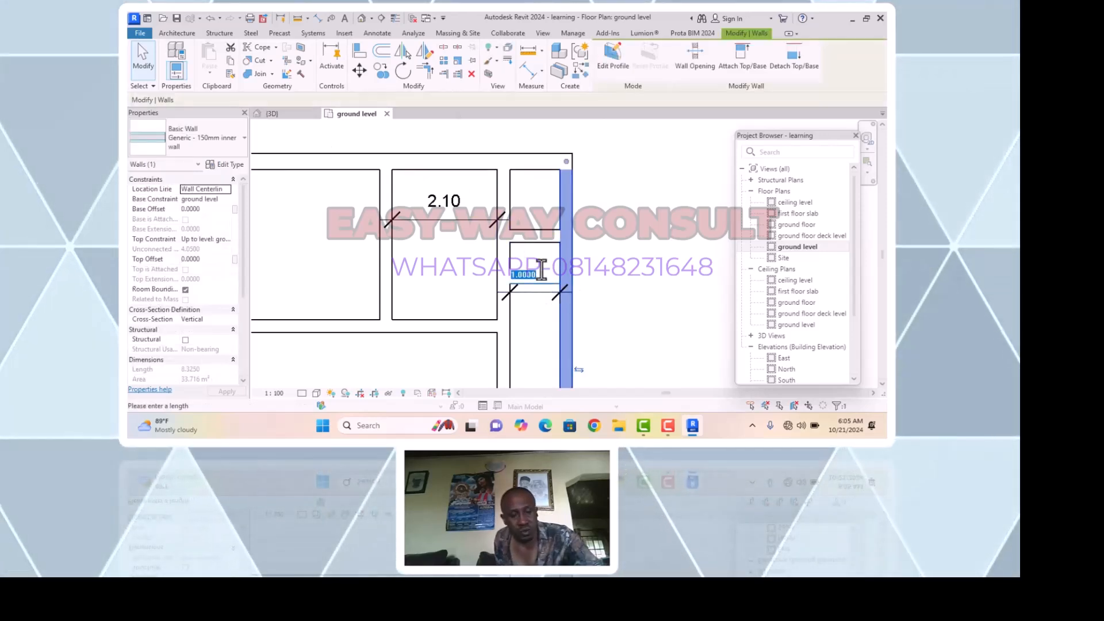
{"action": "type", "text": "1.2"}
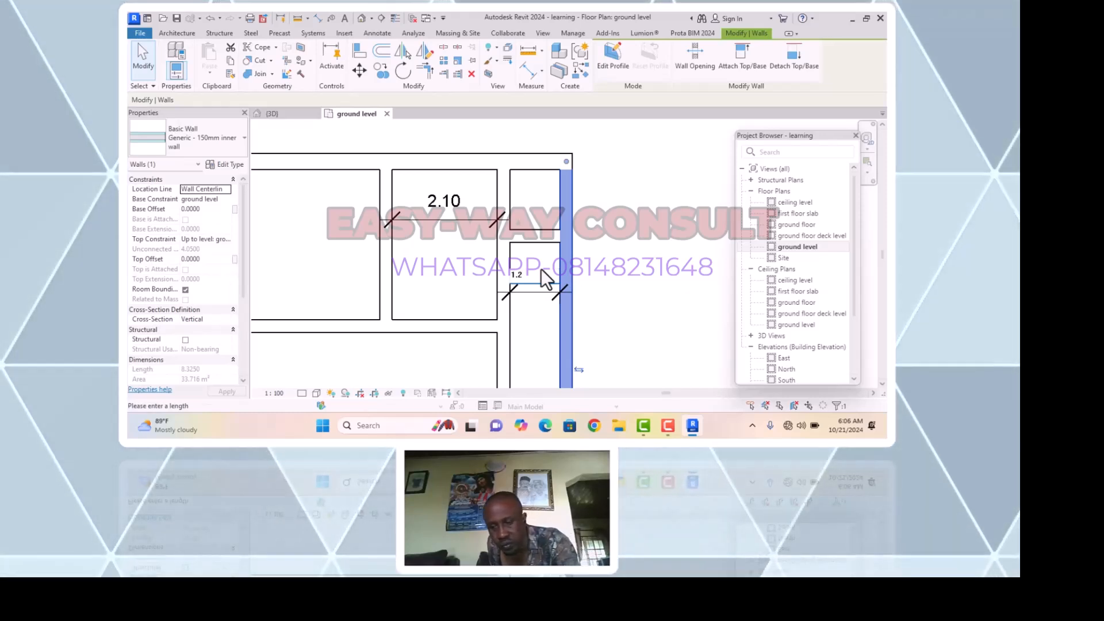
{"action": "key", "text": "Return"}
{"action": "left_click", "coordinate": [620, 214]}
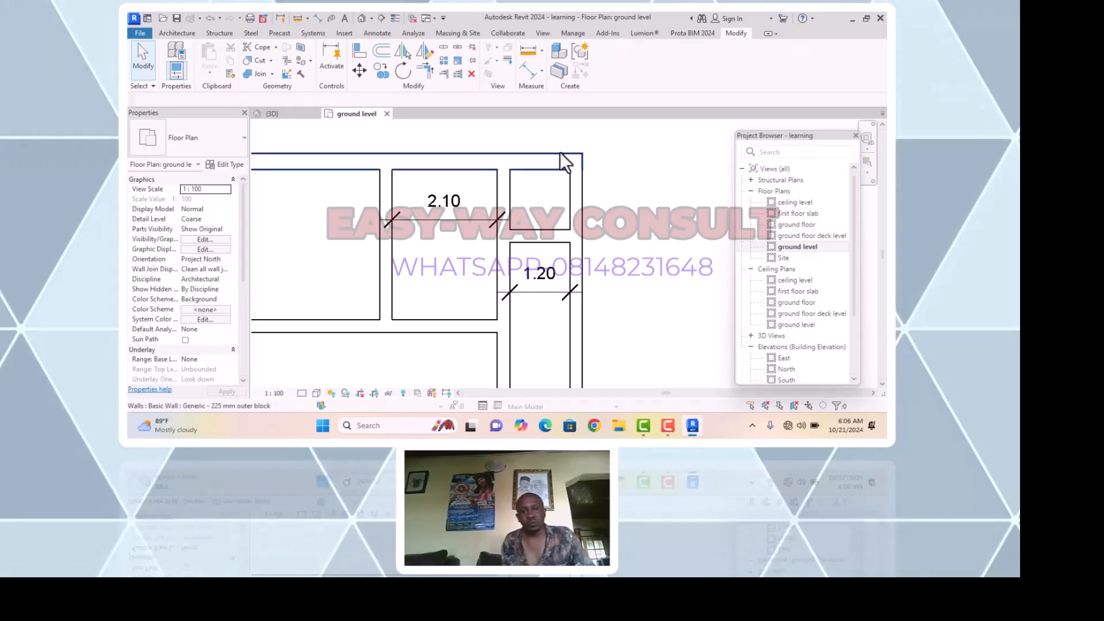
Add an aligned dimension for the small corner room's depth, from the upper exterior wall to the corridor's cross wall
{"action": "left_click", "coordinate": [526, 72]}
{"action": "left_click", "coordinate": [542, 171]}
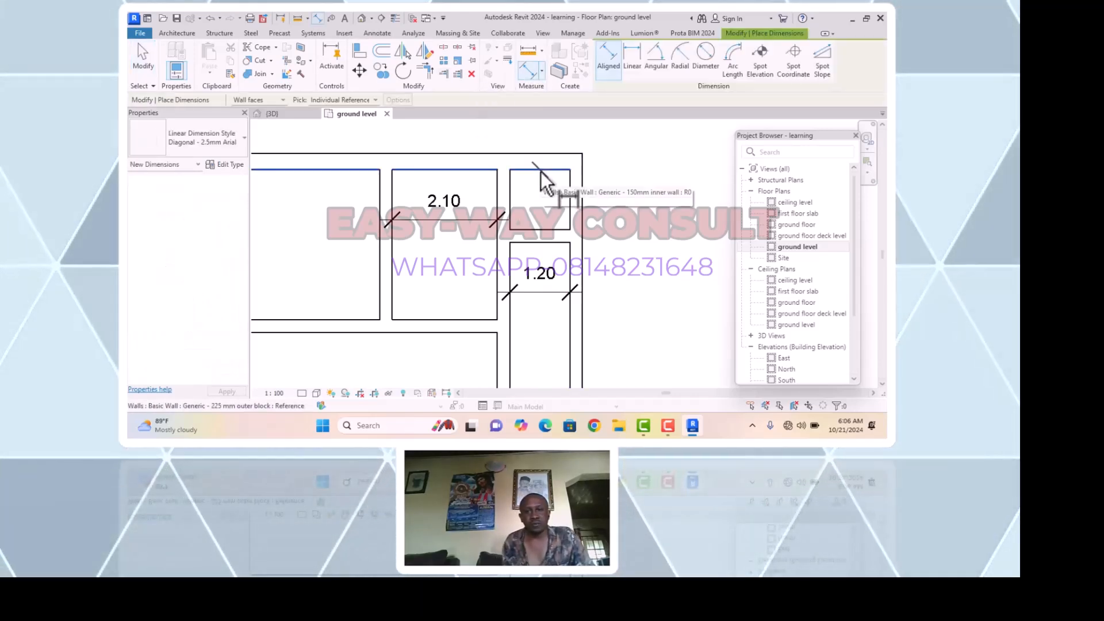
{"action": "left_click", "coordinate": [556, 224]}
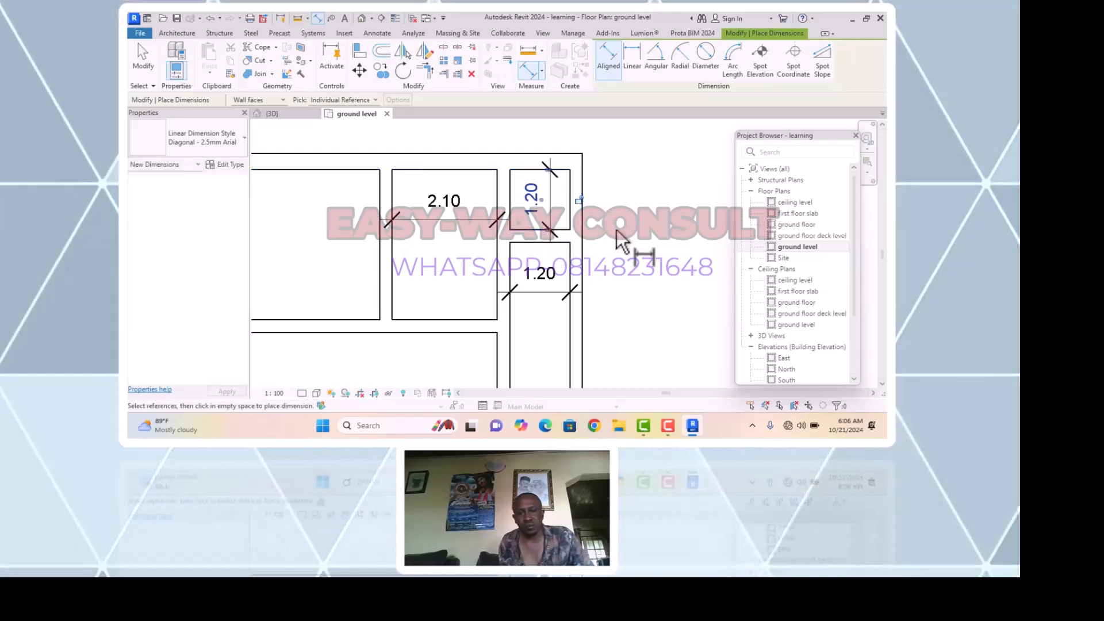
{"action": "key", "text": "Escape"}
{"action": "key", "text": "Escape"}
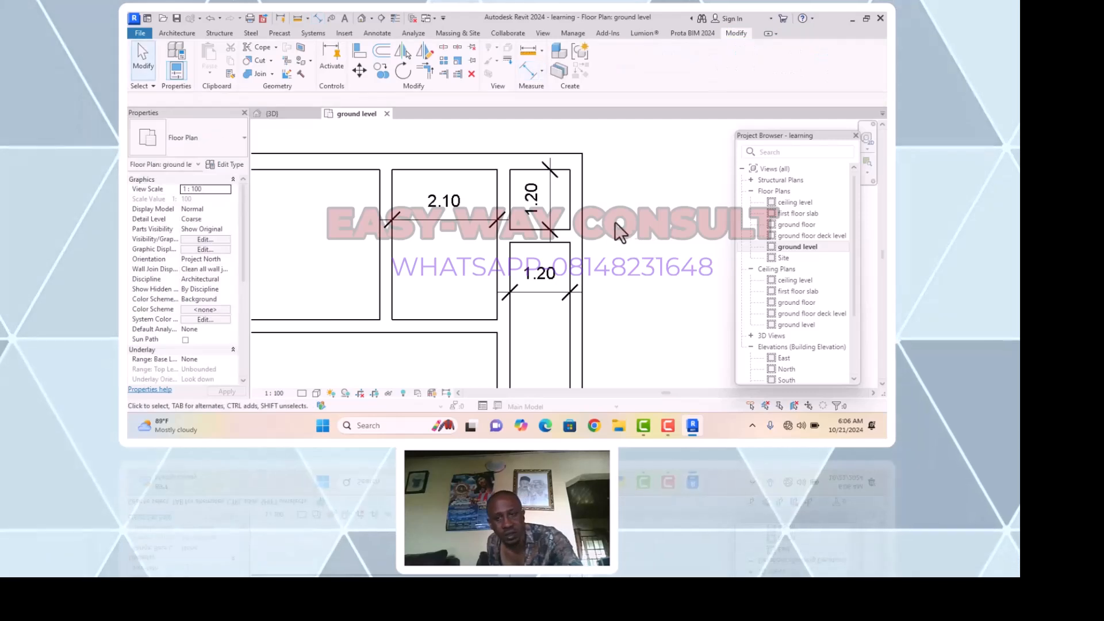
Set the small corner room's depth to 1.8 by moving the corridor's 150 mm cross wall
{"action": "left_click", "coordinate": [527, 242]}
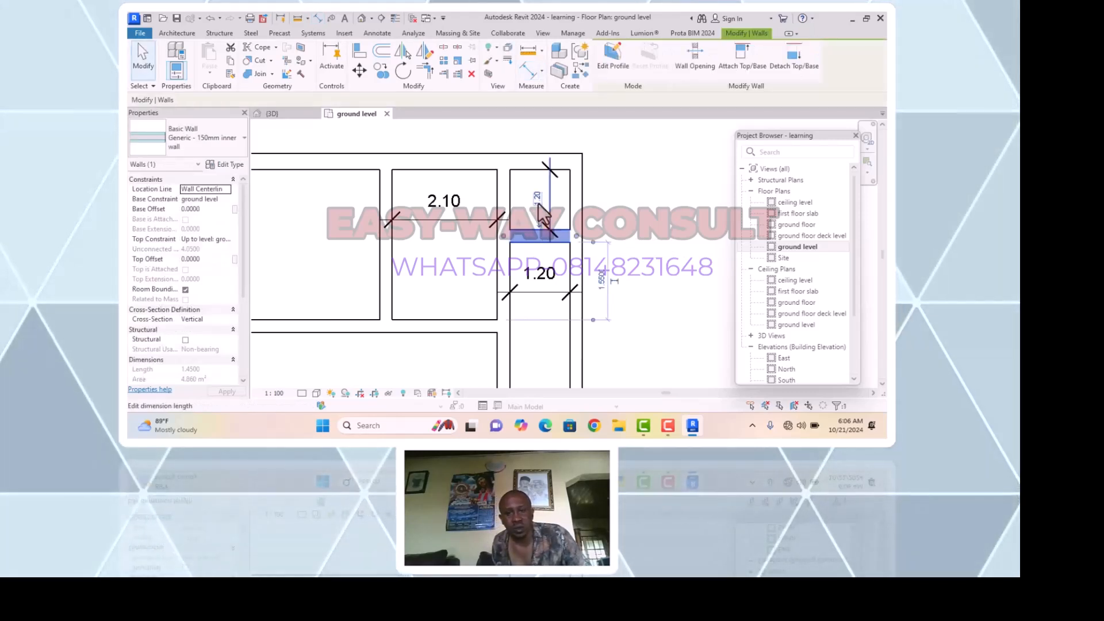
{"action": "left_click", "coordinate": [535, 200]}
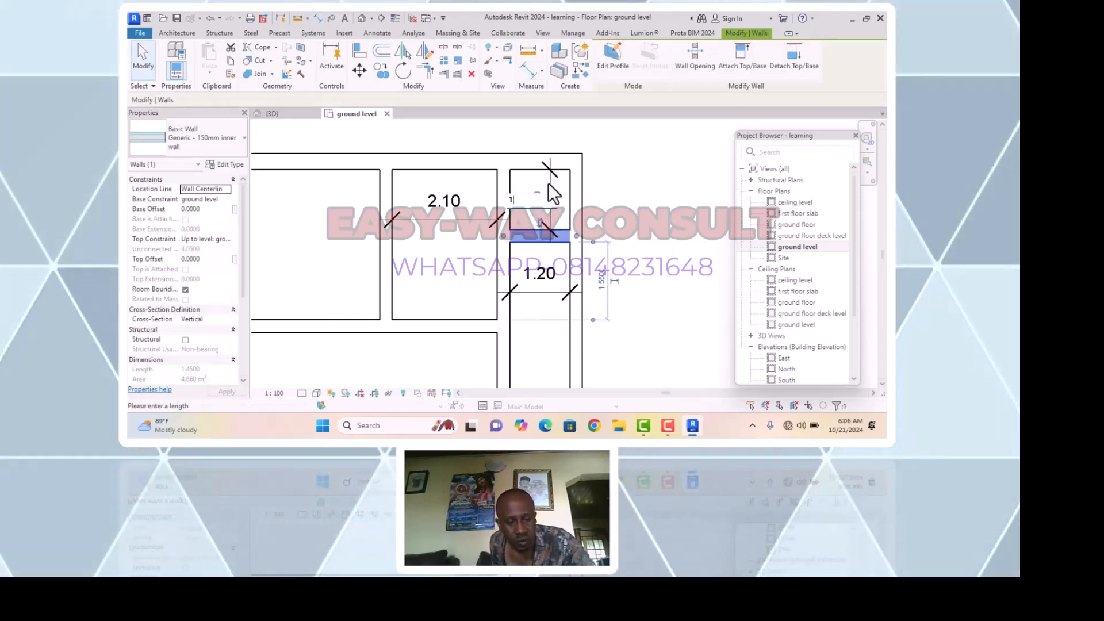
{"action": "type", "text": "1"}
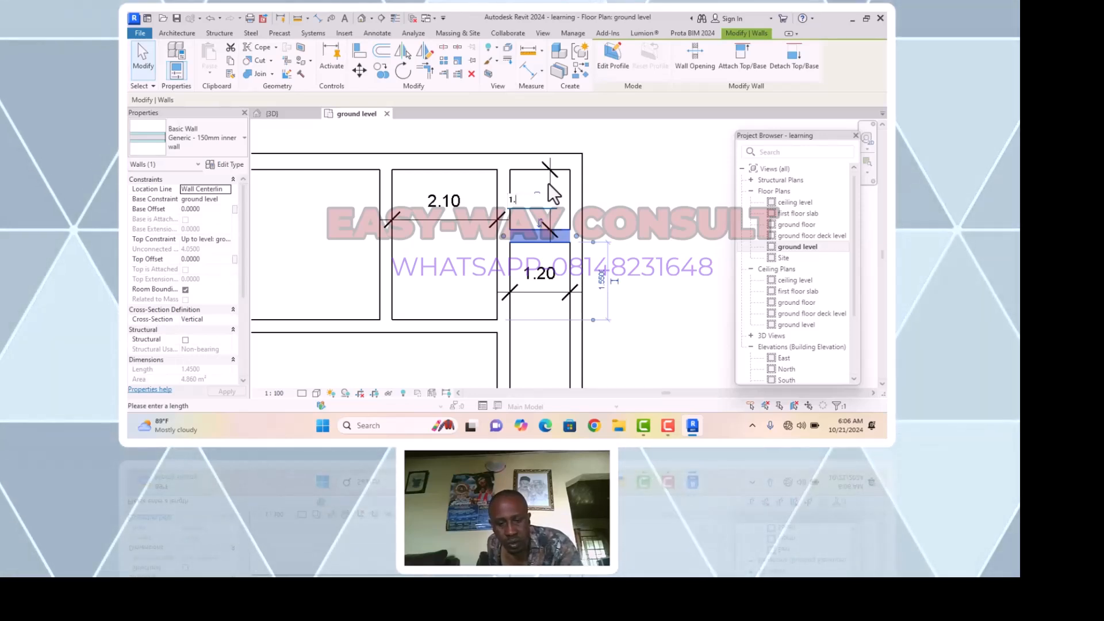
{"action": "key", "text": "Return"}
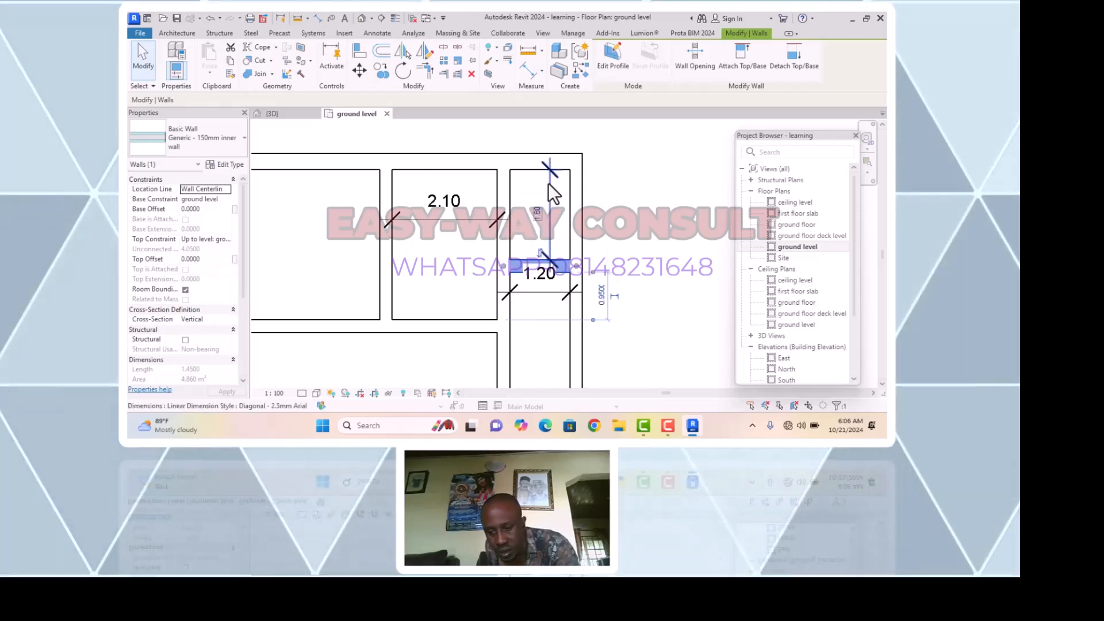
{"action": "left_click", "coordinate": [664, 226]}
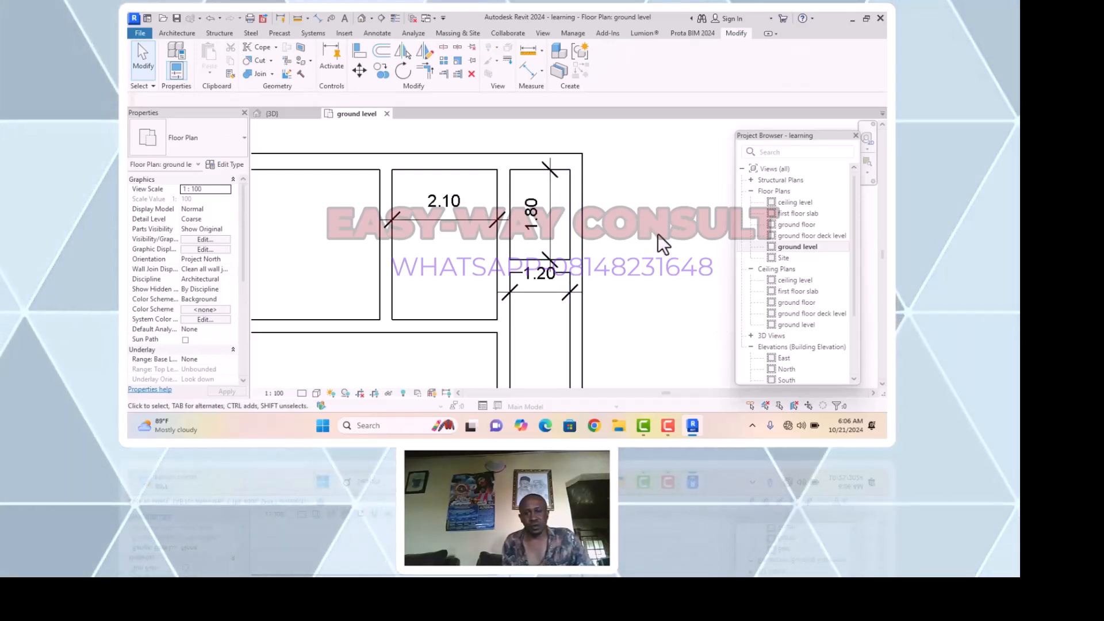
Delete the small room's depth dimension and the two width dimensions for the middle room and the corridor
{"action": "left_click", "coordinate": [550, 228]}
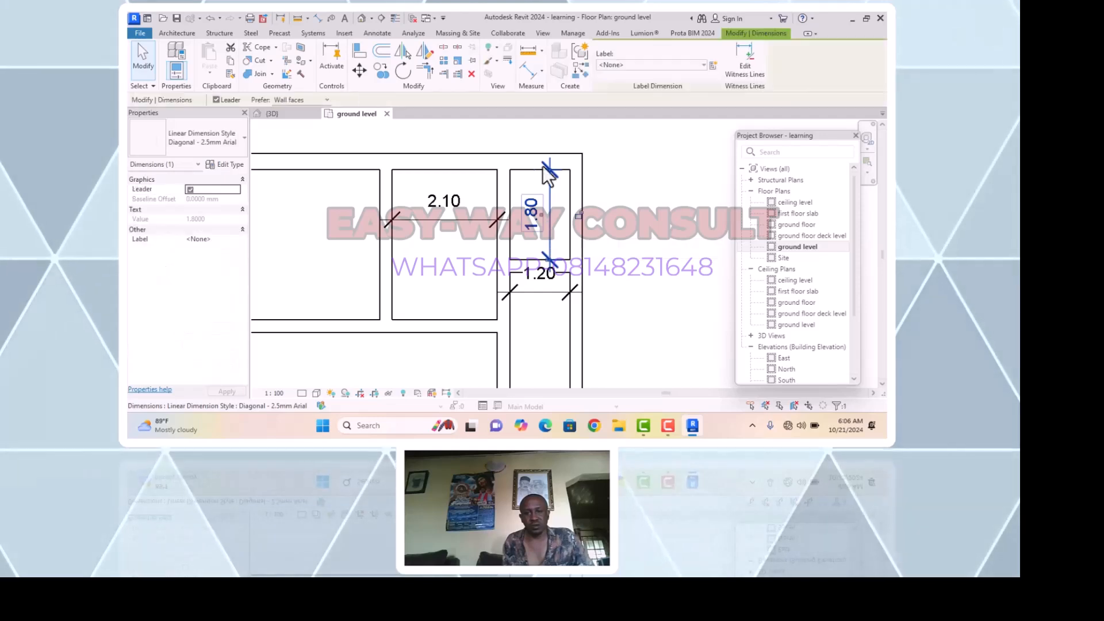
{"action": "left_click", "coordinate": [470, 74]}
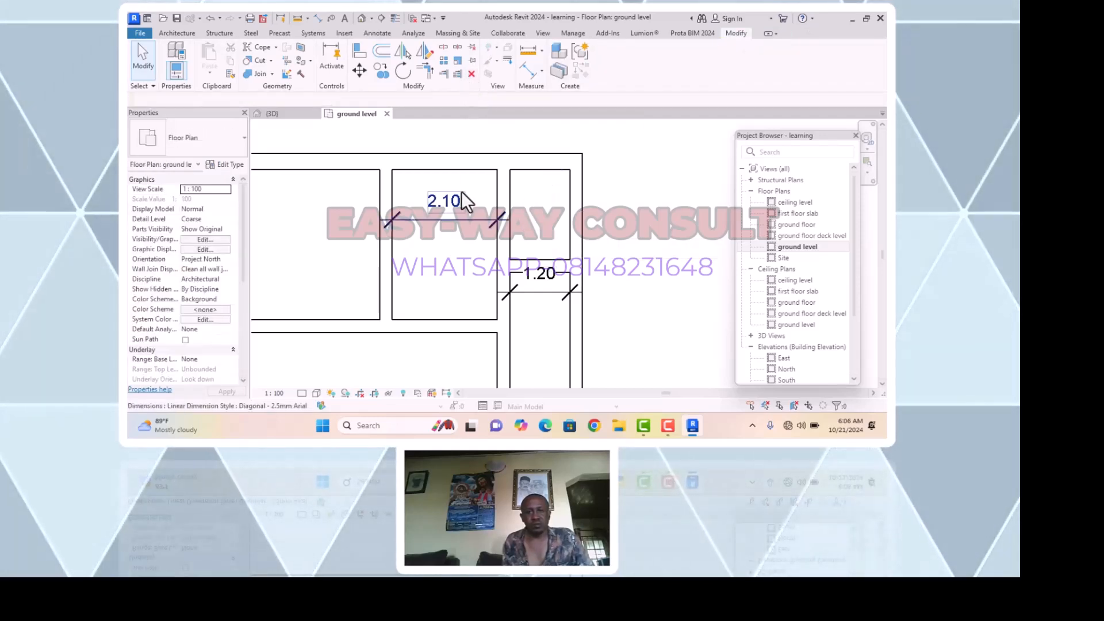
{"action": "left_click", "coordinate": [473, 224]}
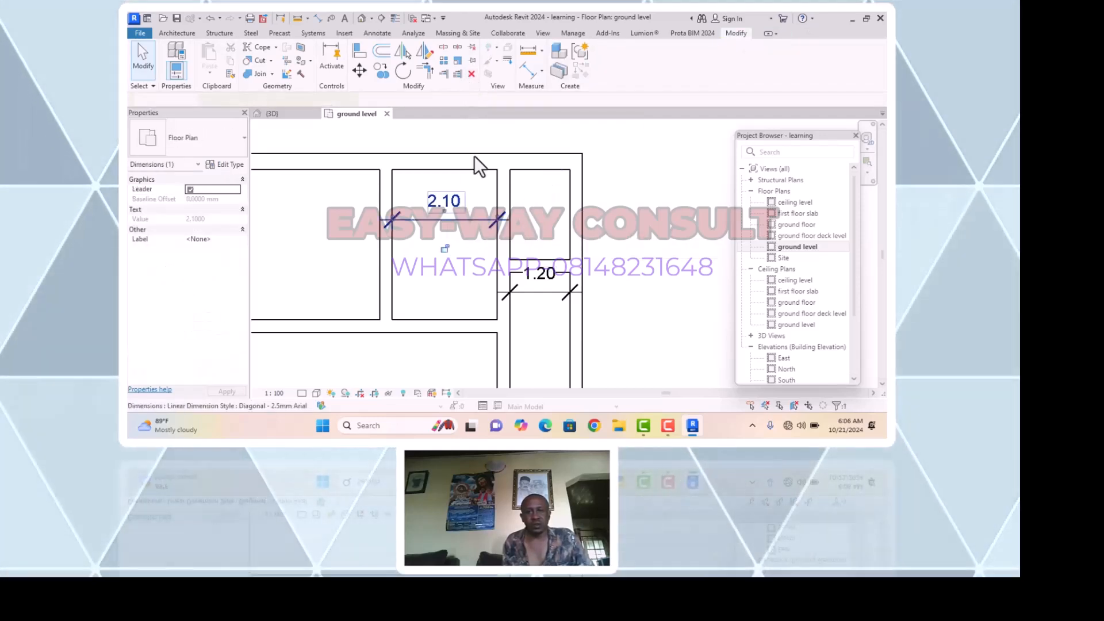
{"action": "left_click", "coordinate": [472, 74]}
{"action": "left_click", "coordinate": [550, 296]}
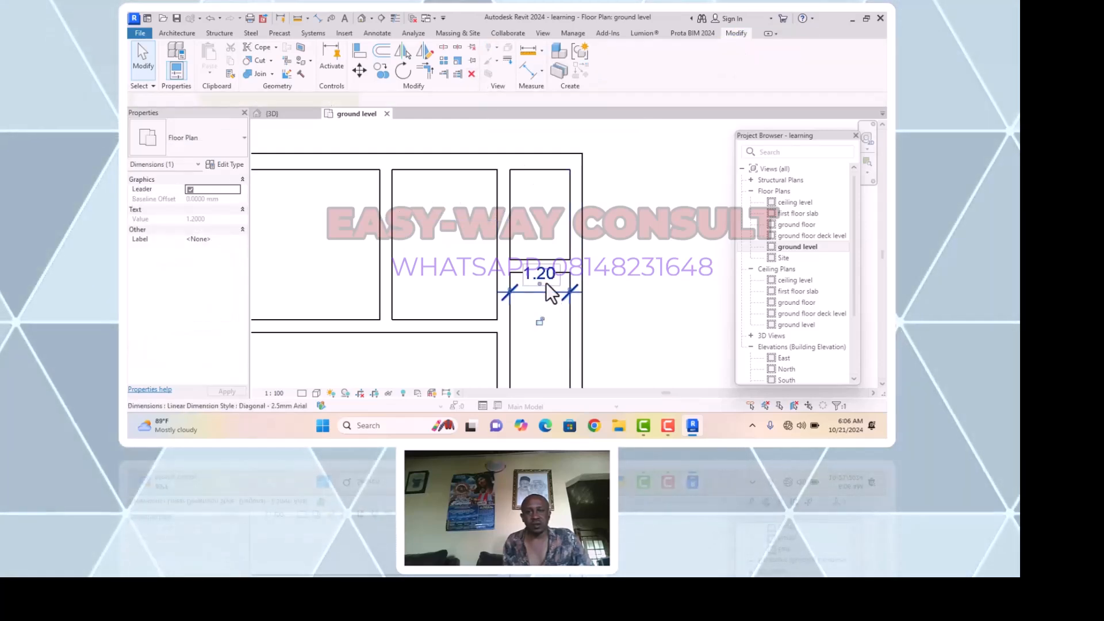
{"action": "left_click", "coordinate": [472, 74]}
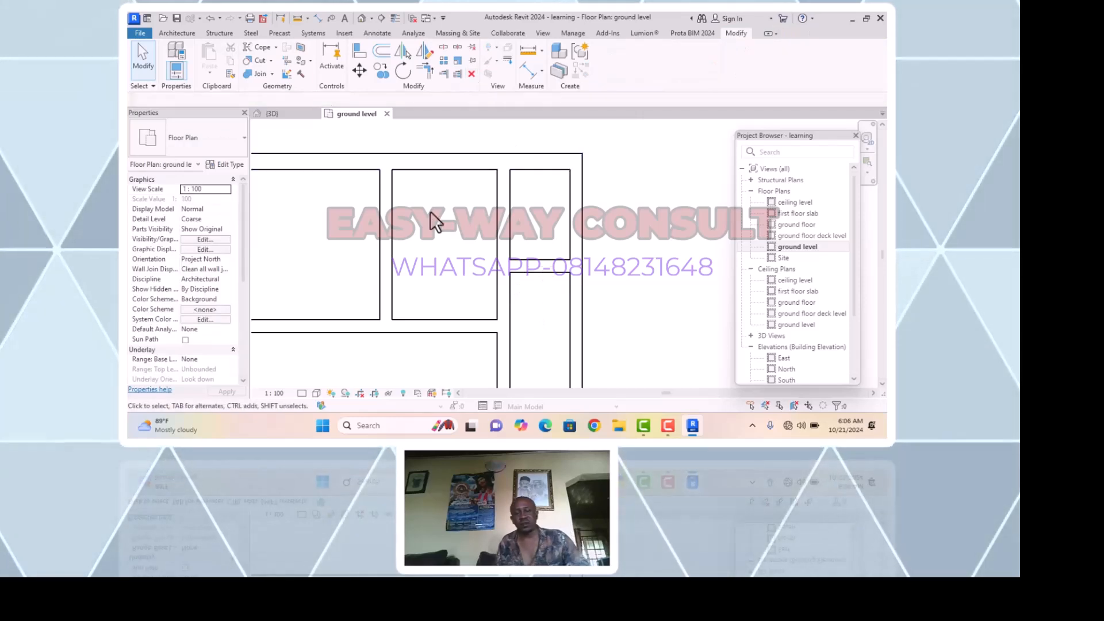
Open the default 3D view and examine the exterior and interior wall faces from several angles
{"action": "scroll", "coordinate": [504, 244], "scroll_direction": "down", "scroll_amount": 4}
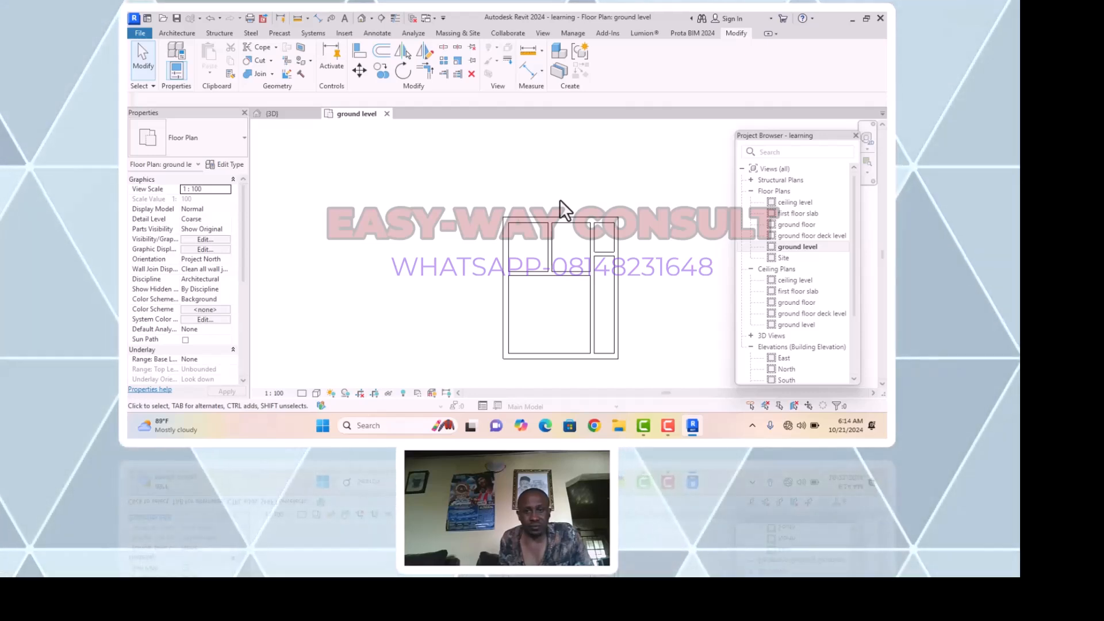
{"action": "scroll", "coordinate": [560, 199], "scroll_direction": "down", "scroll_amount": 1}
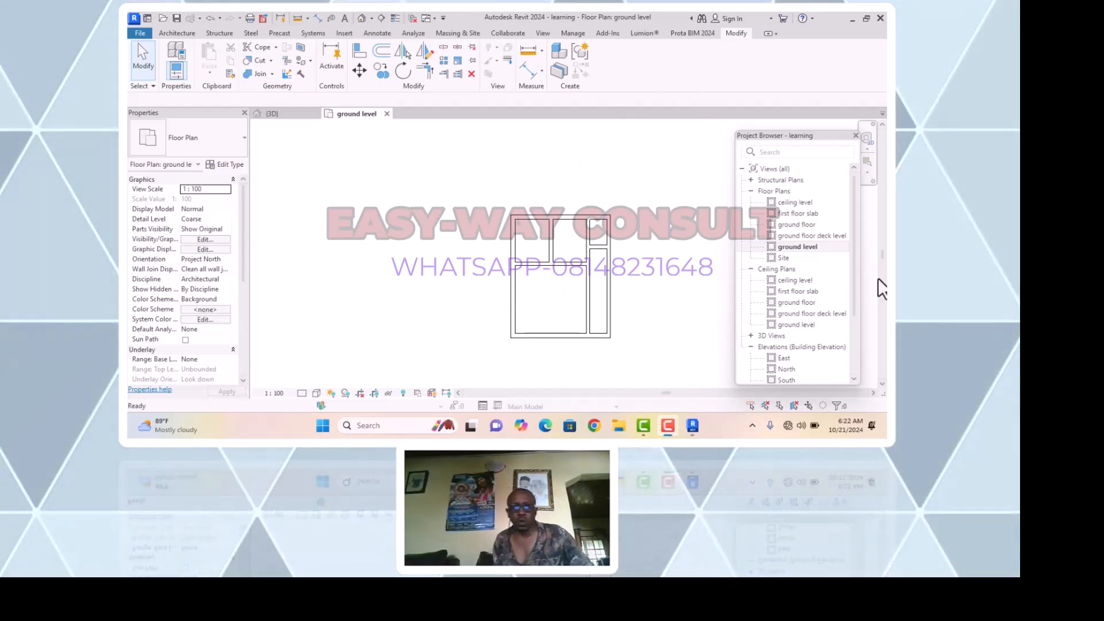
{"action": "left_click", "coordinate": [360, 18]}
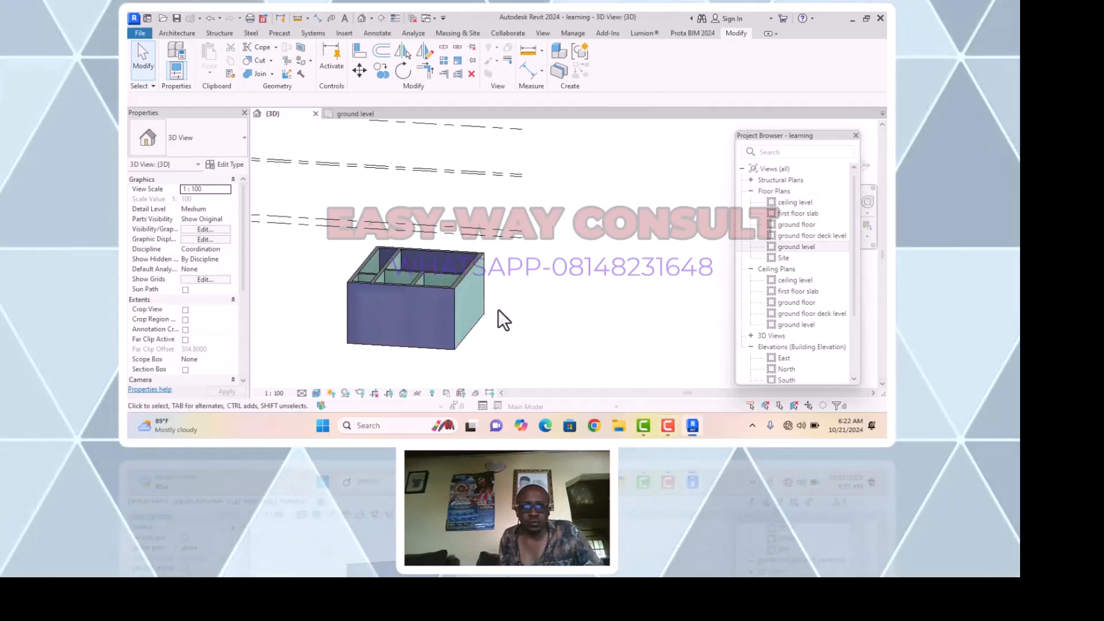
{"action": "middle_click_drag", "start_coordinate": [544, 307], "coordinate": [513, 312], "text": "shift"}
{"action": "scroll", "coordinate": [367, 288], "scroll_direction": "up", "scroll_amount": 5}
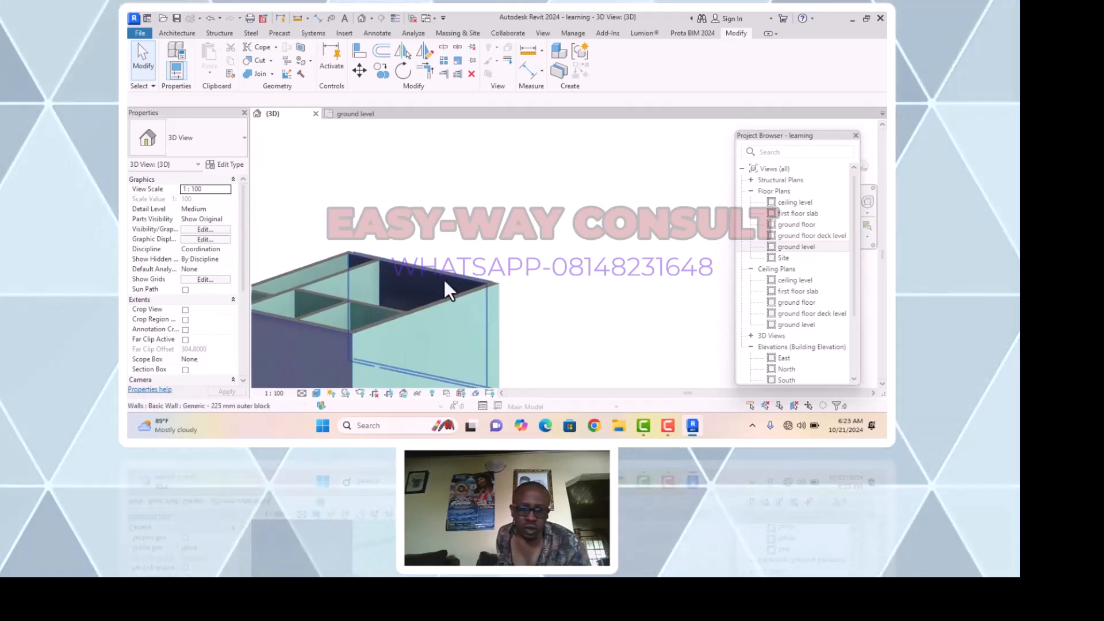
{"action": "scroll", "coordinate": [449, 276], "scroll_direction": "down", "scroll_amount": 5}
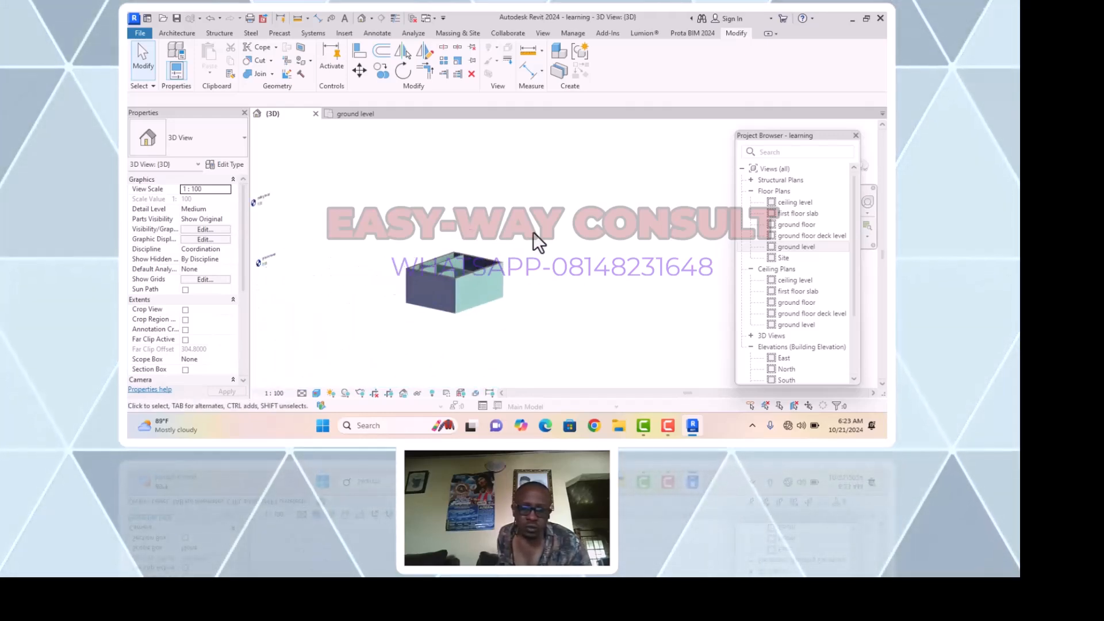
{"action": "mouse_move", "coordinate": [584, 300]}
{"action": "middle_mouse_down"}
{"action": "mouse_move", "coordinate": [600, 311]}
{"action": "mouse_move", "coordinate": [568, 296]}
{"action": "middle_mouse_up"}
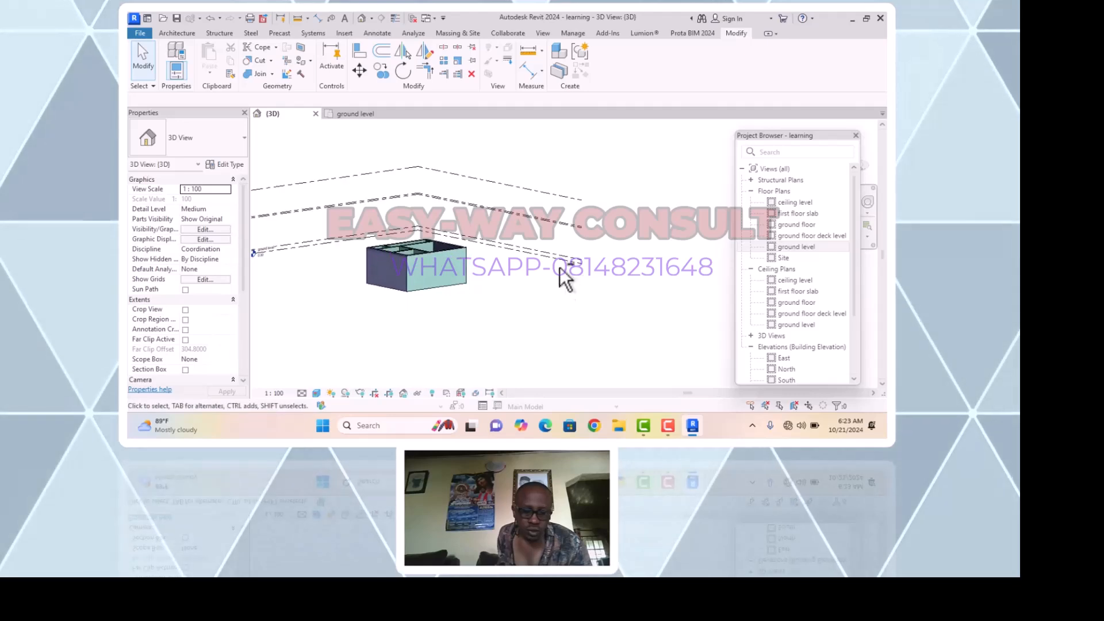
Flip the orientation of the plan's lower 225 mm exterior wall in the ground level plan
{"action": "double_click", "coordinate": [786, 247]}
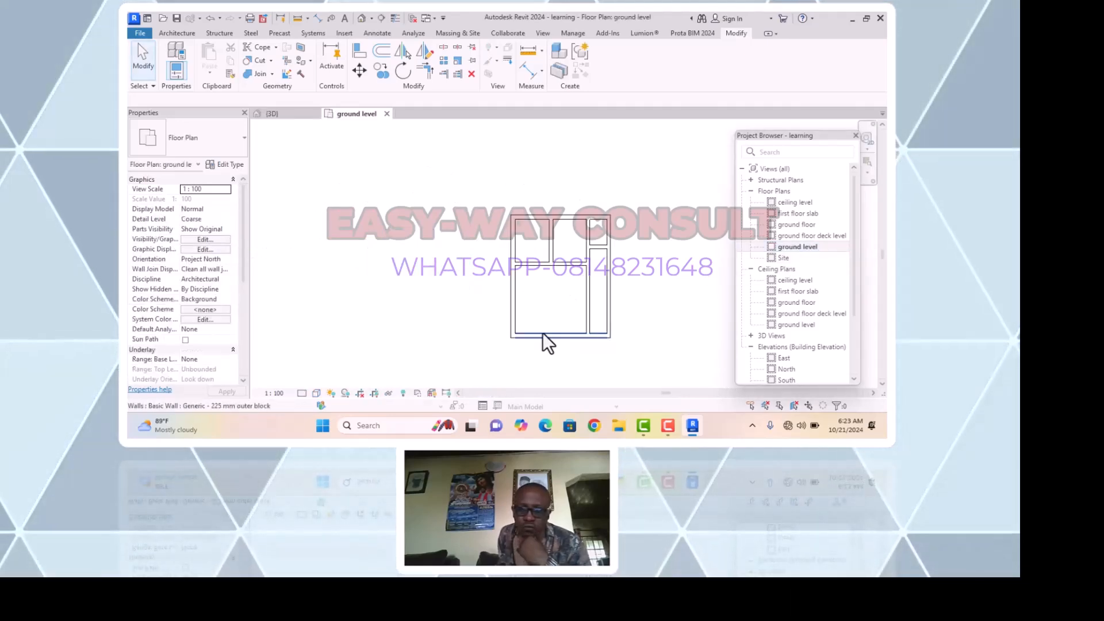
{"action": "left_click", "coordinate": [559, 334]}
{"action": "scroll", "coordinate": [565, 331], "scroll_direction": "up", "scroll_amount": 4}
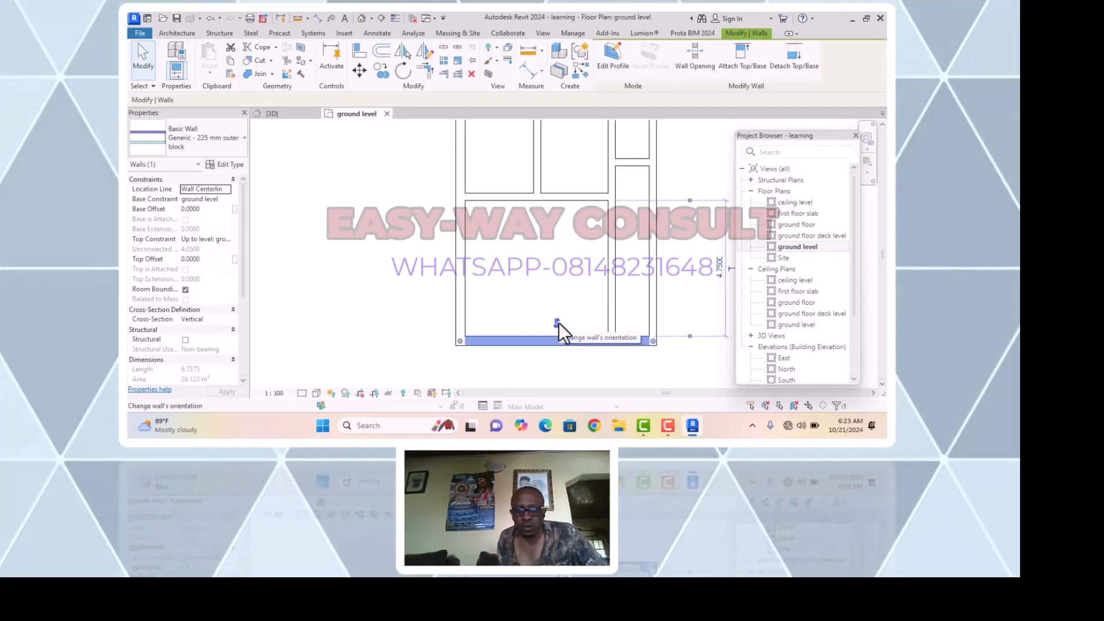
{"action": "left_click", "coordinate": [557, 323]}
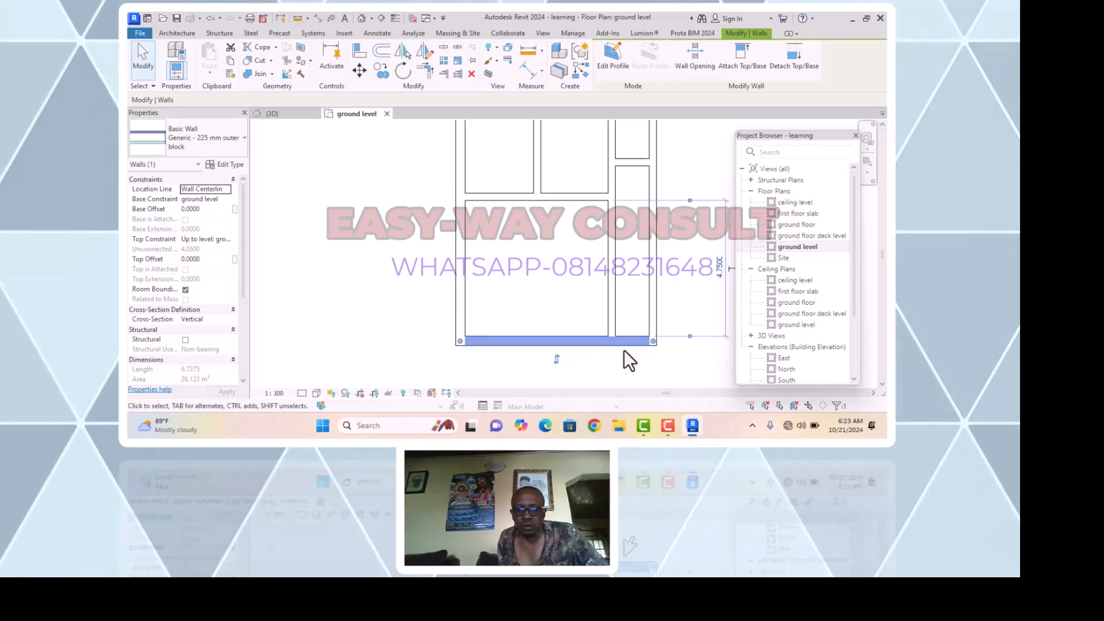
Return to the 3D view and inspect the flipped exterior wall and the faces of the adjoining walls
{"action": "left_click", "coordinate": [361, 18]}
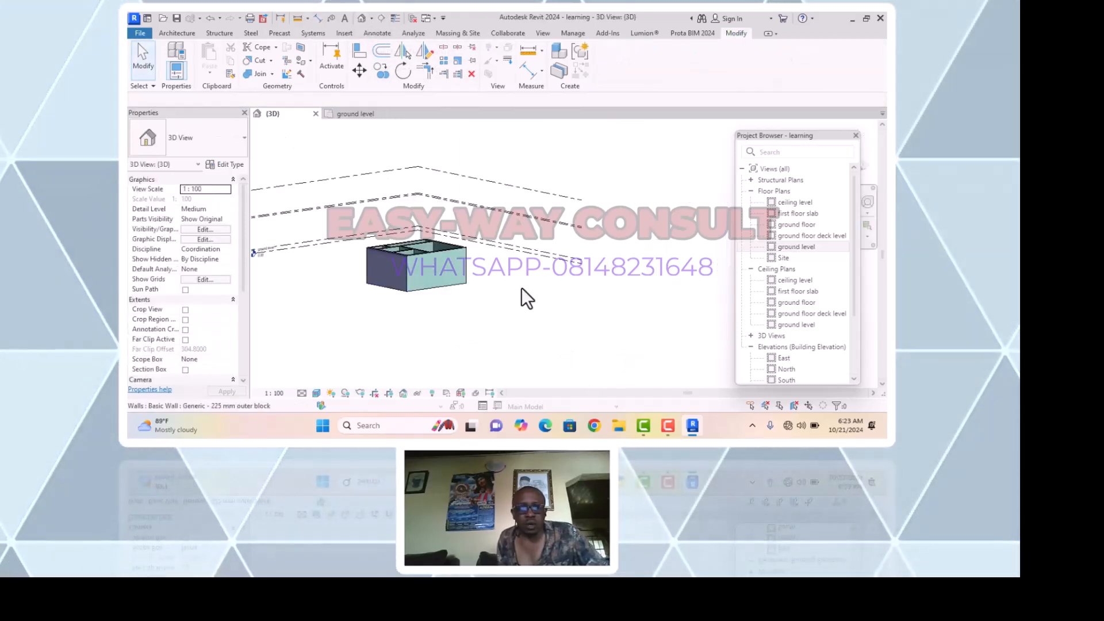
{"action": "scroll", "coordinate": [522, 287], "scroll_direction": "down", "scroll_amount": 3}
{"action": "middle_click_drag", "start_coordinate": [554, 328], "coordinate": [428, 363]}
{"action": "scroll", "coordinate": [367, 239], "scroll_direction": "up", "scroll_amount": 5}
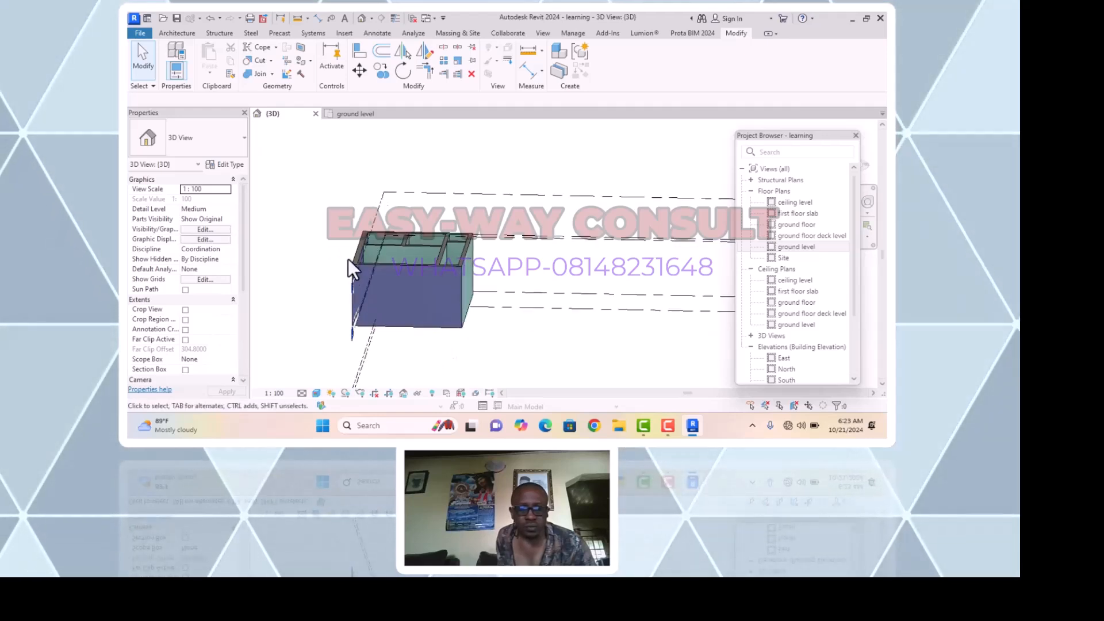
{"action": "scroll", "coordinate": [348, 258], "scroll_direction": "up", "scroll_amount": 4}
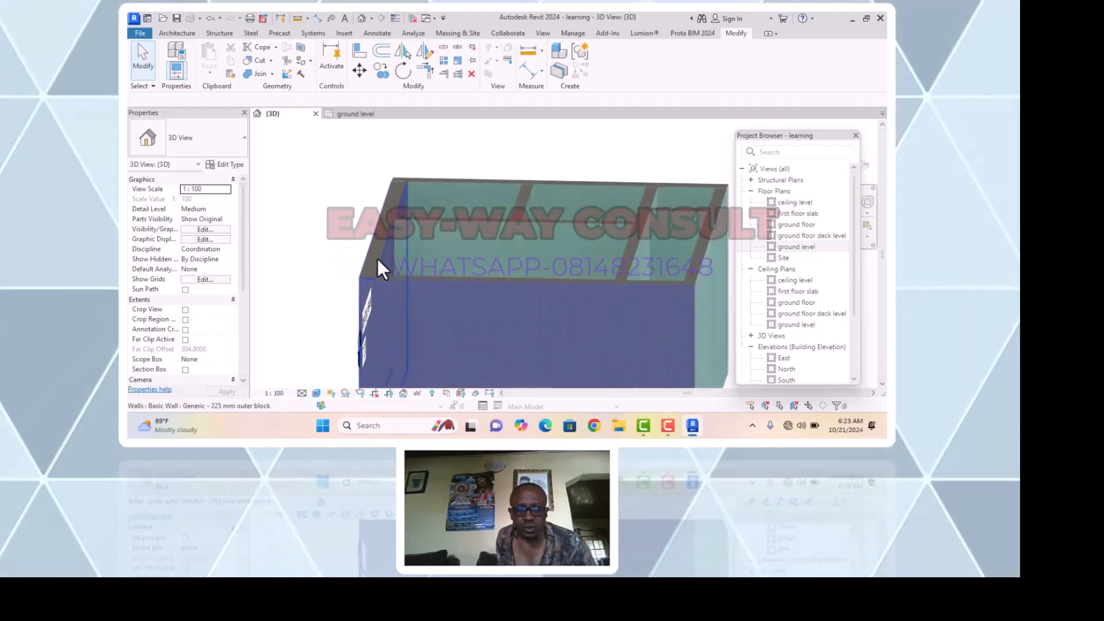
Flip the orientation of the plan's long left-hand 225 mm exterior wall in the ground level plan
{"action": "double_click", "coordinate": [778, 249]}
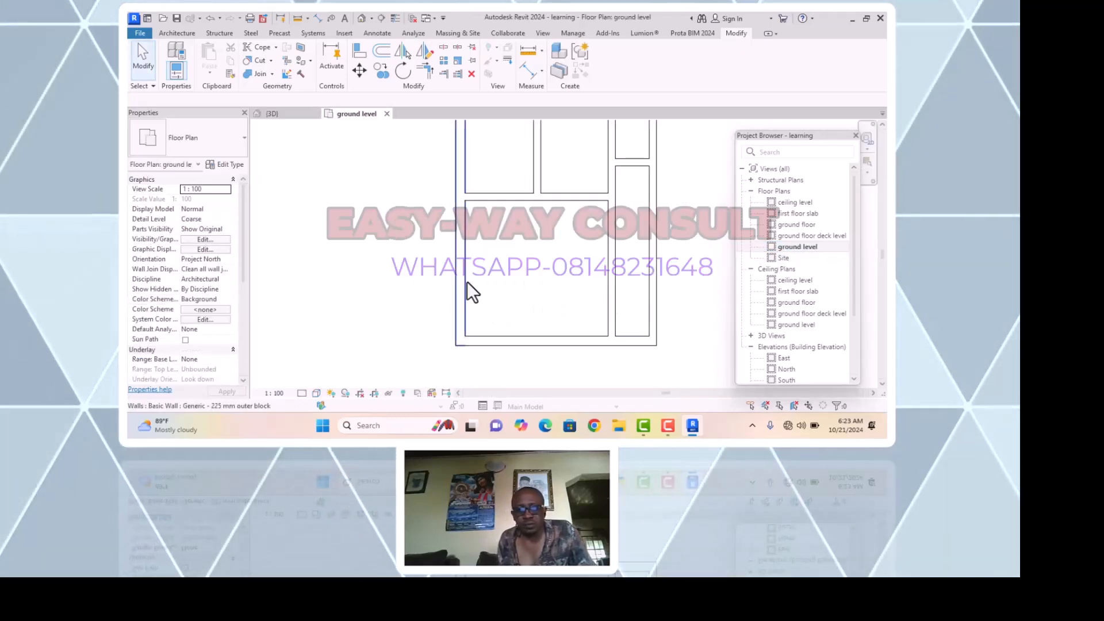
{"action": "left_click", "coordinate": [467, 282]}
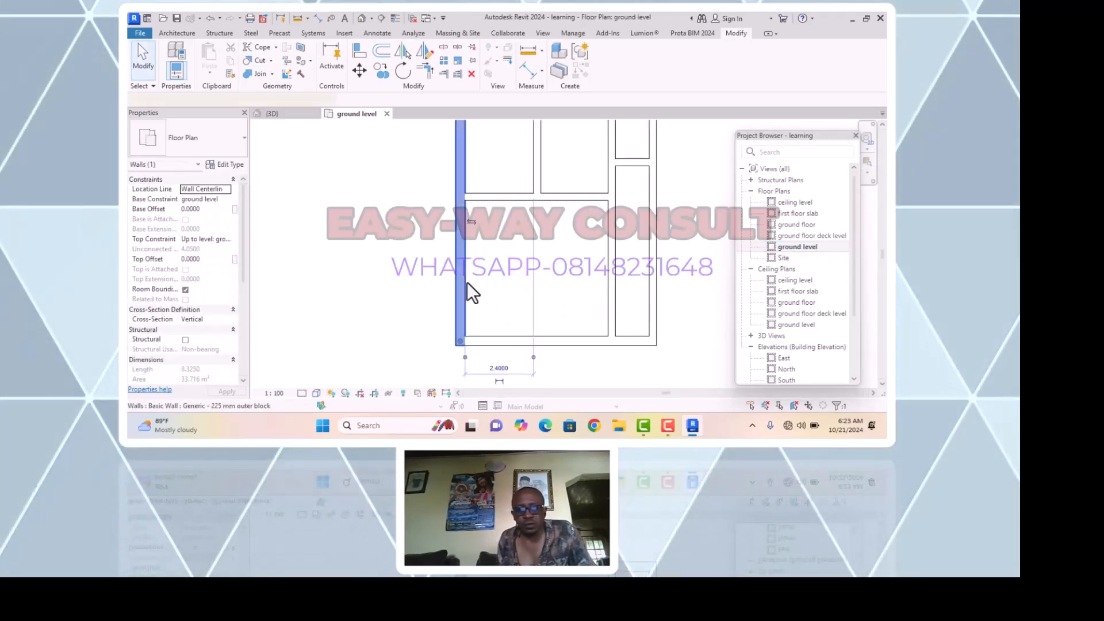
{"action": "left_click", "coordinate": [473, 222]}
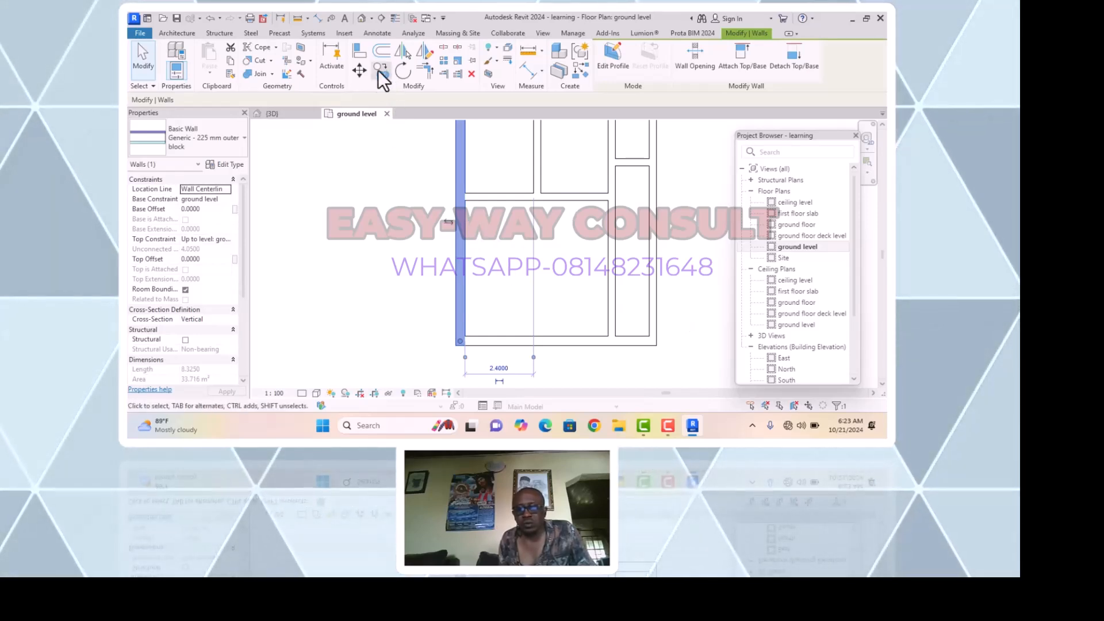
Inspect the flipped exterior walls and the interior wall faces from several angles in the default 3D view, and return to the ground level plan
{"action": "left_click", "coordinate": [362, 17]}
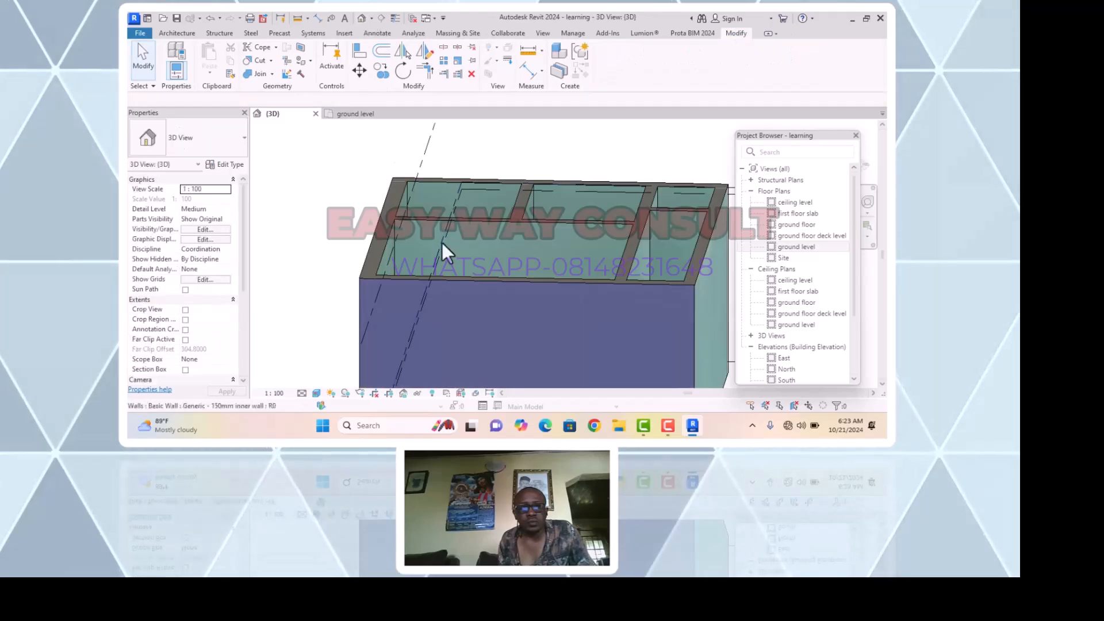
{"action": "scroll", "coordinate": [432, 224], "scroll_direction": "down", "scroll_amount": 4}
{"action": "middle_click_drag", "start_coordinate": [381, 325], "coordinate": [459, 243], "text": "shift"}
{"action": "scroll", "coordinate": [459, 243], "scroll_direction": "up", "scroll_amount": 3}
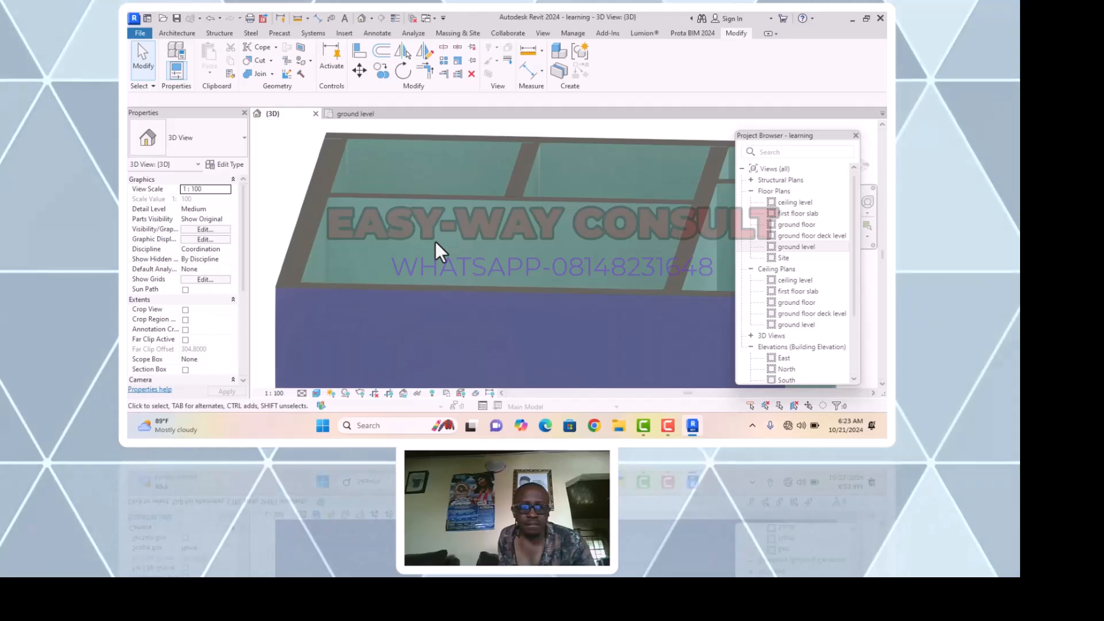
{"action": "scroll", "coordinate": [436, 241], "scroll_direction": "down", "scroll_amount": 5}
{"action": "middle_click_drag", "start_coordinate": [430, 246], "coordinate": [466, 259], "text": "shift"}
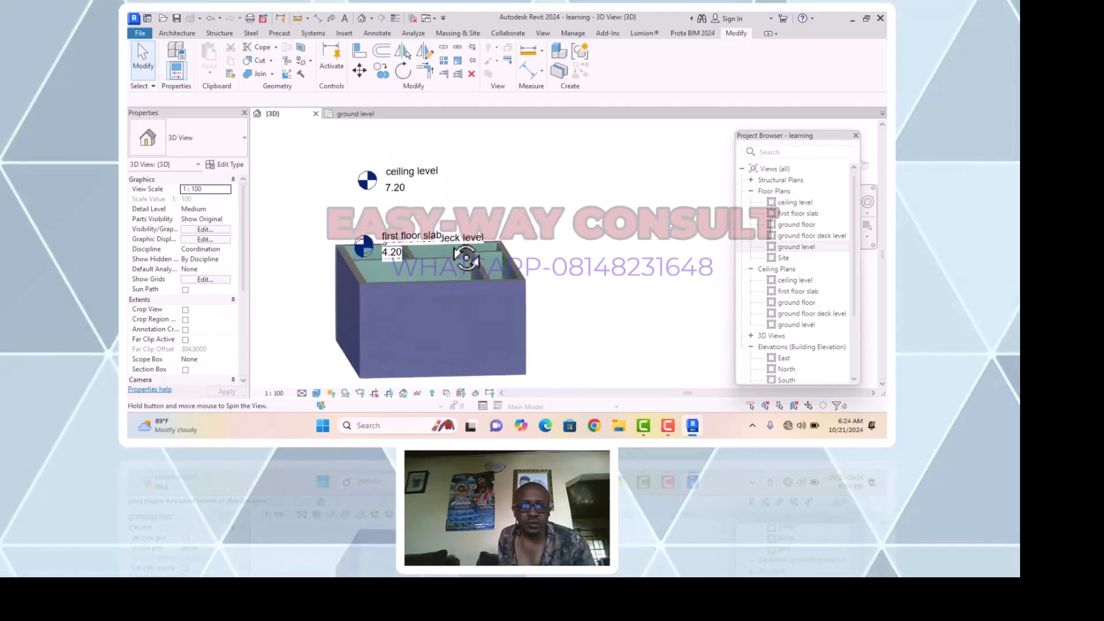
{"action": "scroll", "coordinate": [469, 237], "scroll_direction": "up", "scroll_amount": 3}
{"action": "scroll", "coordinate": [469, 237], "scroll_direction": "down", "scroll_amount": 4}
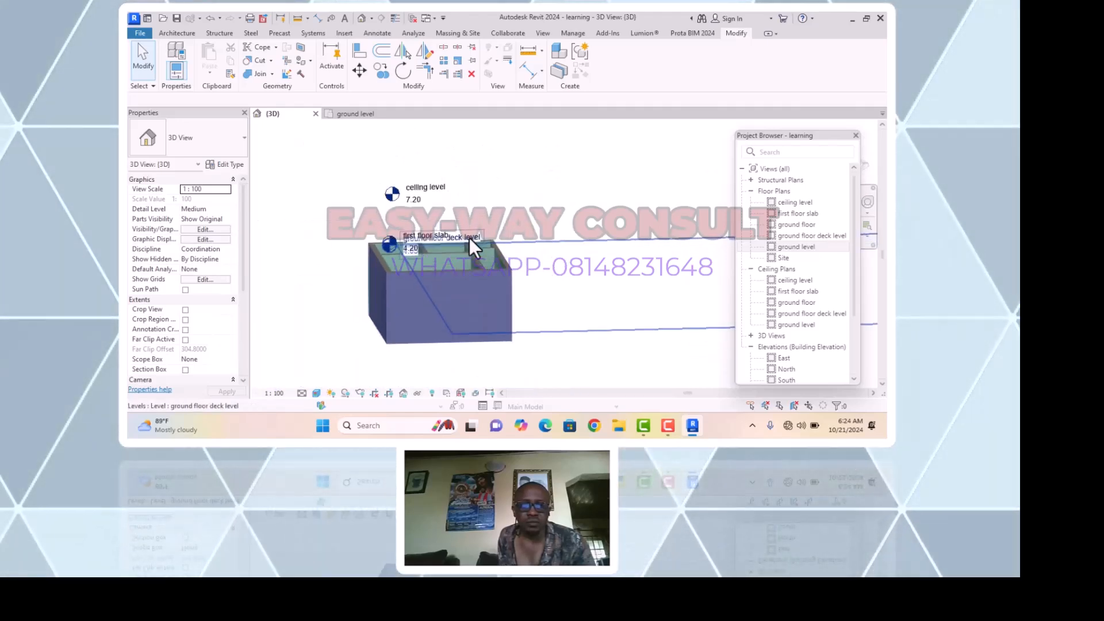
{"action": "mouse_move", "coordinate": [599, 295]}
{"action": "middle_mouse_down", "text": "shift"}
{"action": "mouse_move", "coordinate": [603, 308]}
{"action": "mouse_move", "coordinate": [591, 310]}
{"action": "mouse_move", "coordinate": [580, 299]}
{"action": "middle_mouse_up", "text": "shift"}
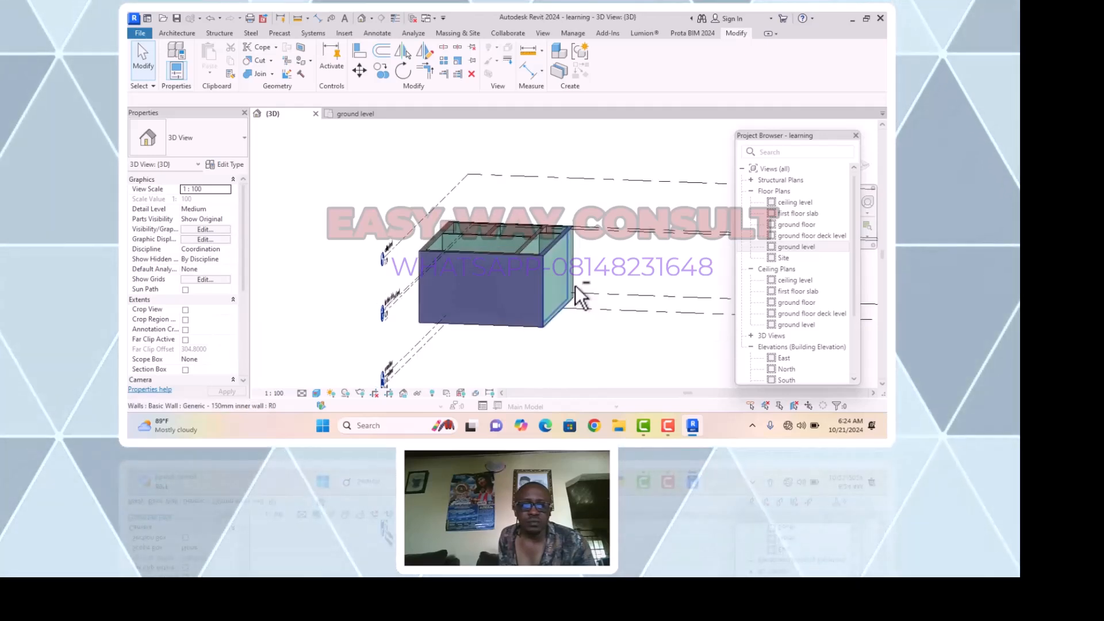
{"action": "double_click", "coordinate": [783, 248]}
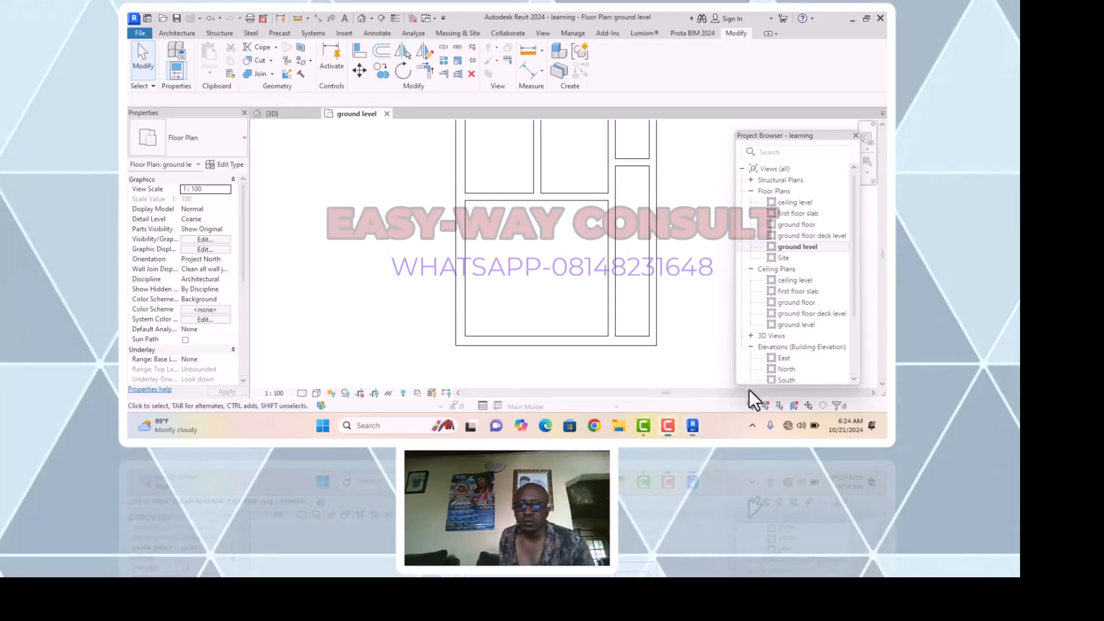
{"action": "scroll", "coordinate": [574, 287], "scroll_direction": "down", "scroll_amount": 3}
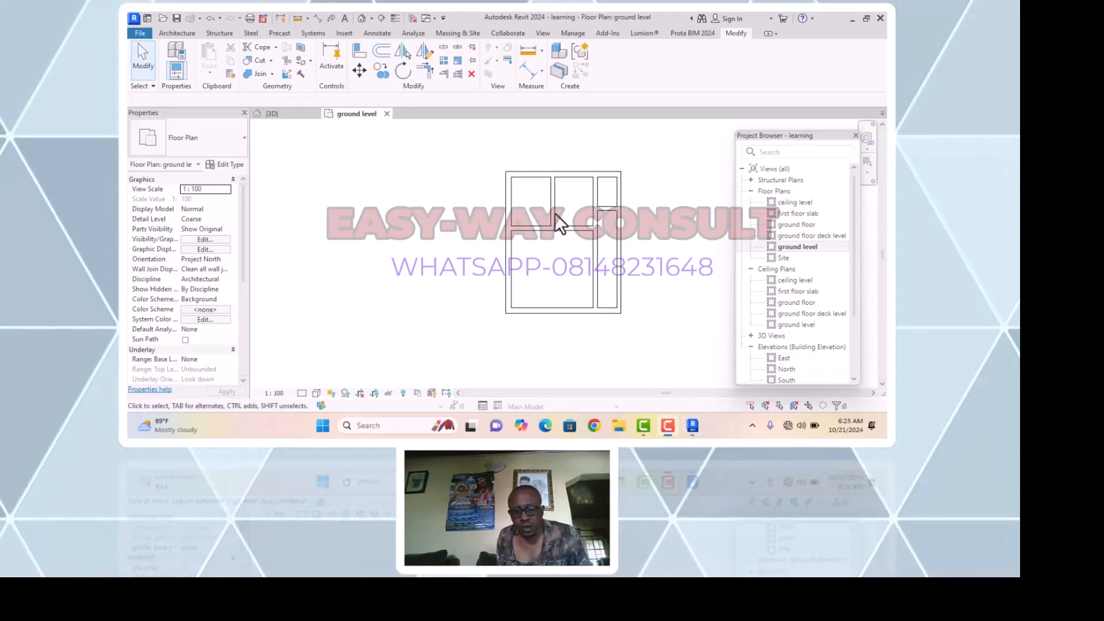